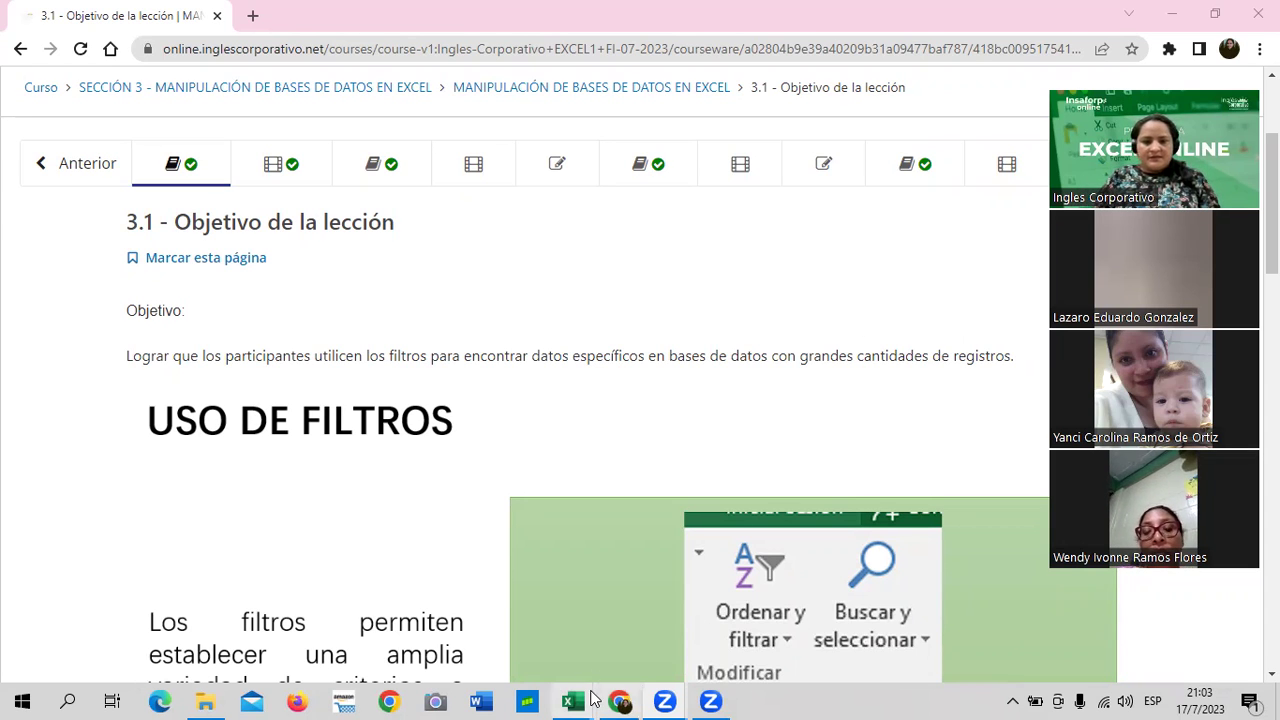
mouse_move(572, 701)
click(458, 627)
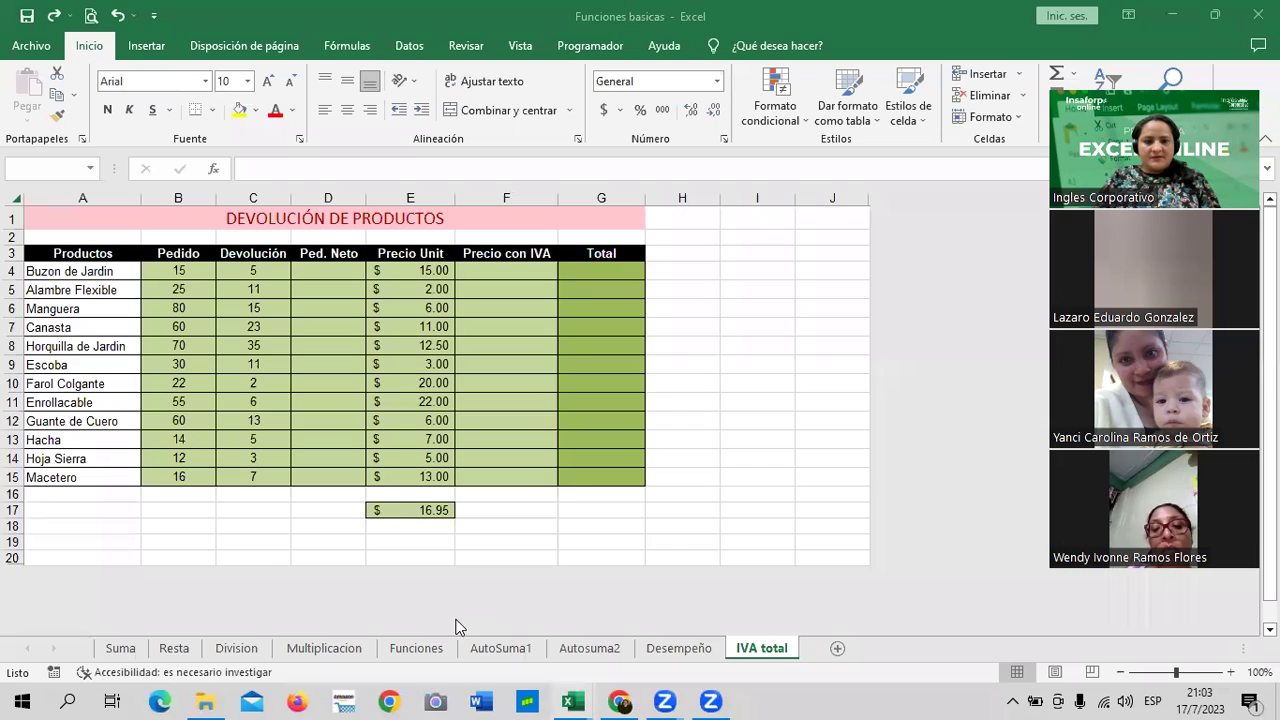
click(124, 649)
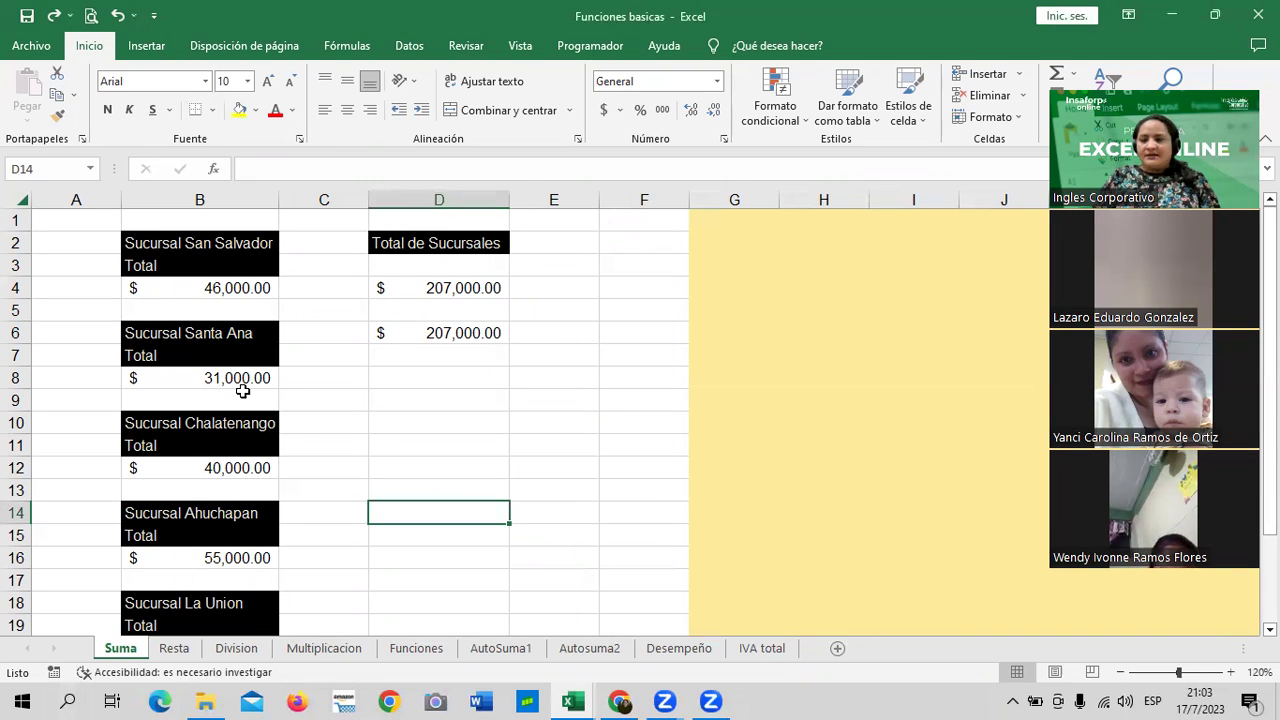
click(172, 648)
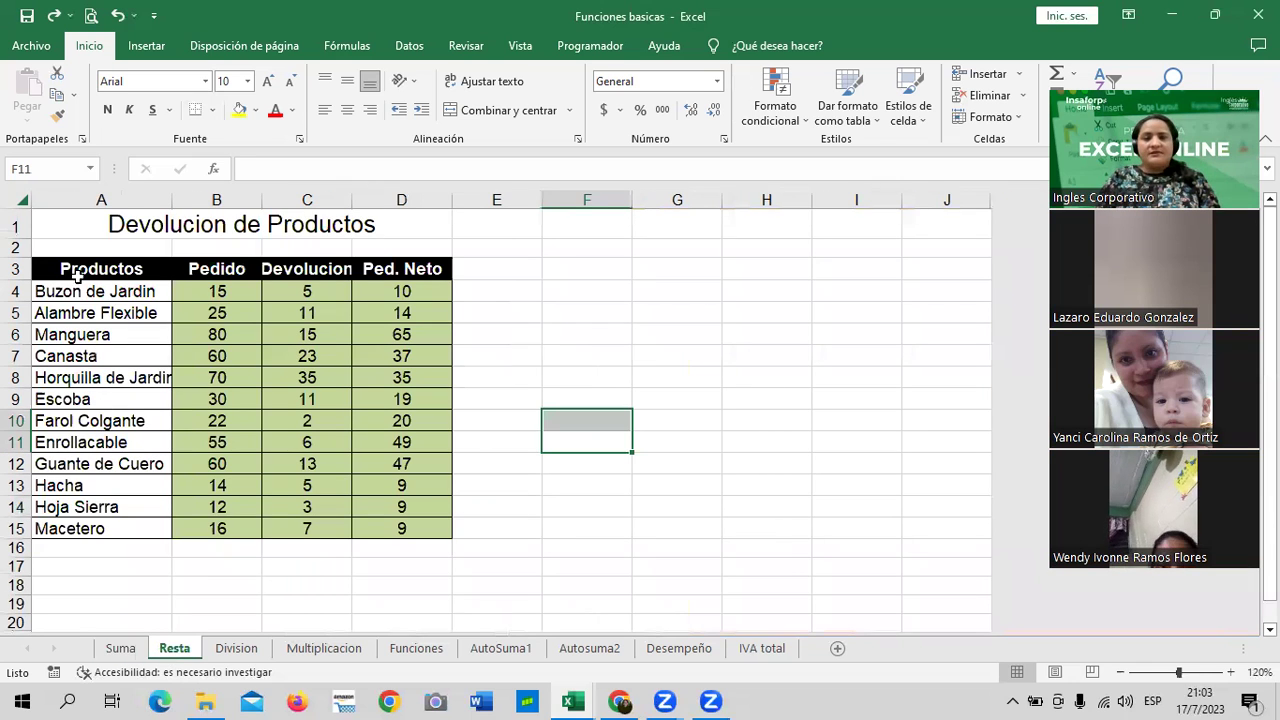
click(250, 654)
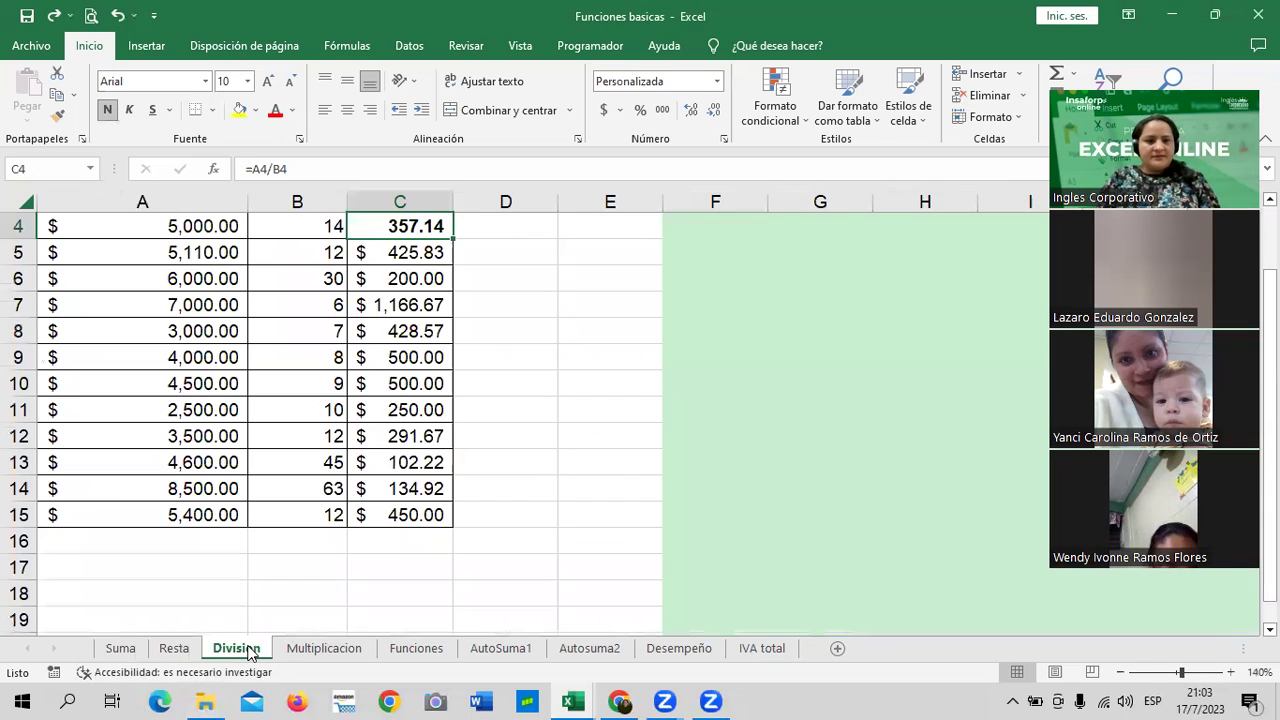
scroll(514, 389, up, 1)
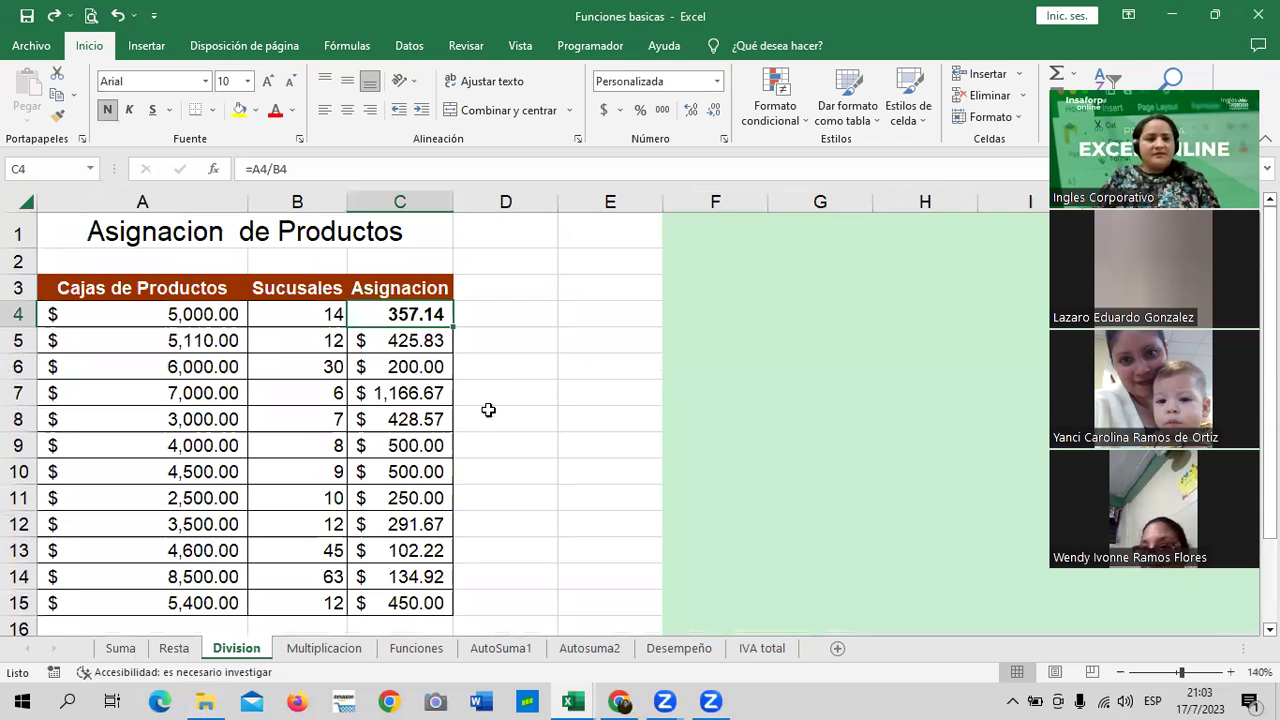
click(330, 650)
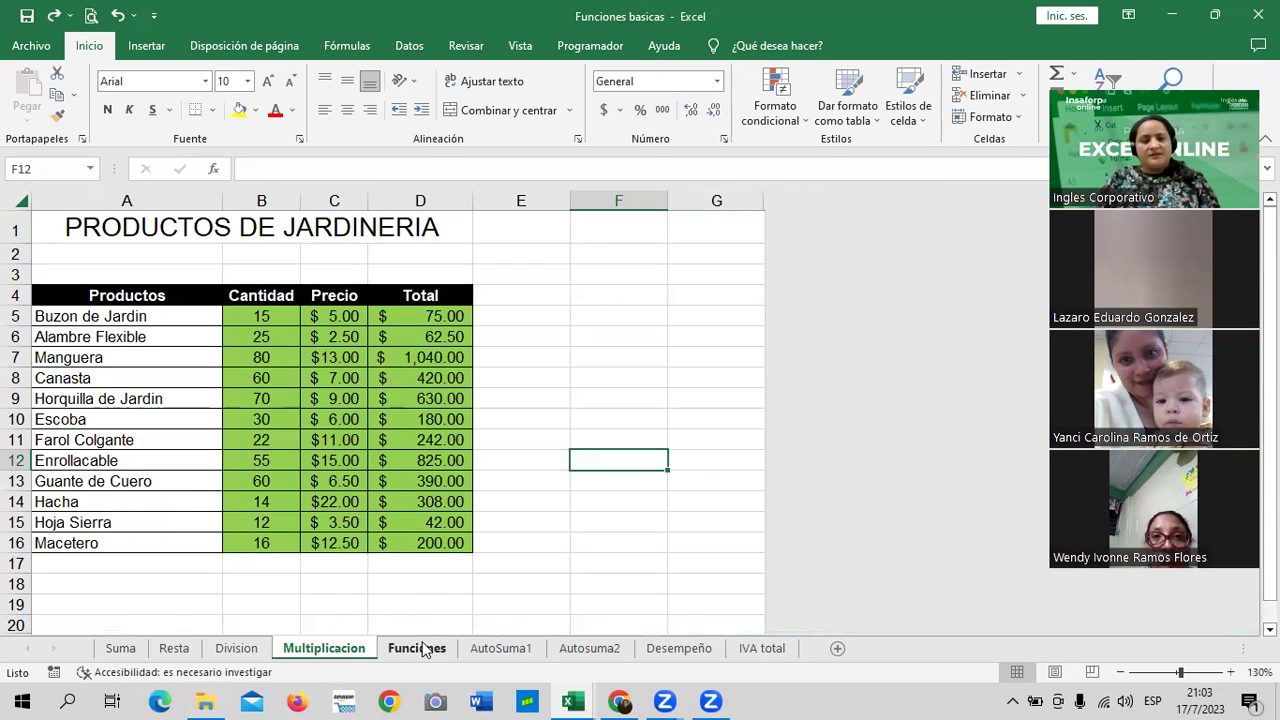
click(418, 650)
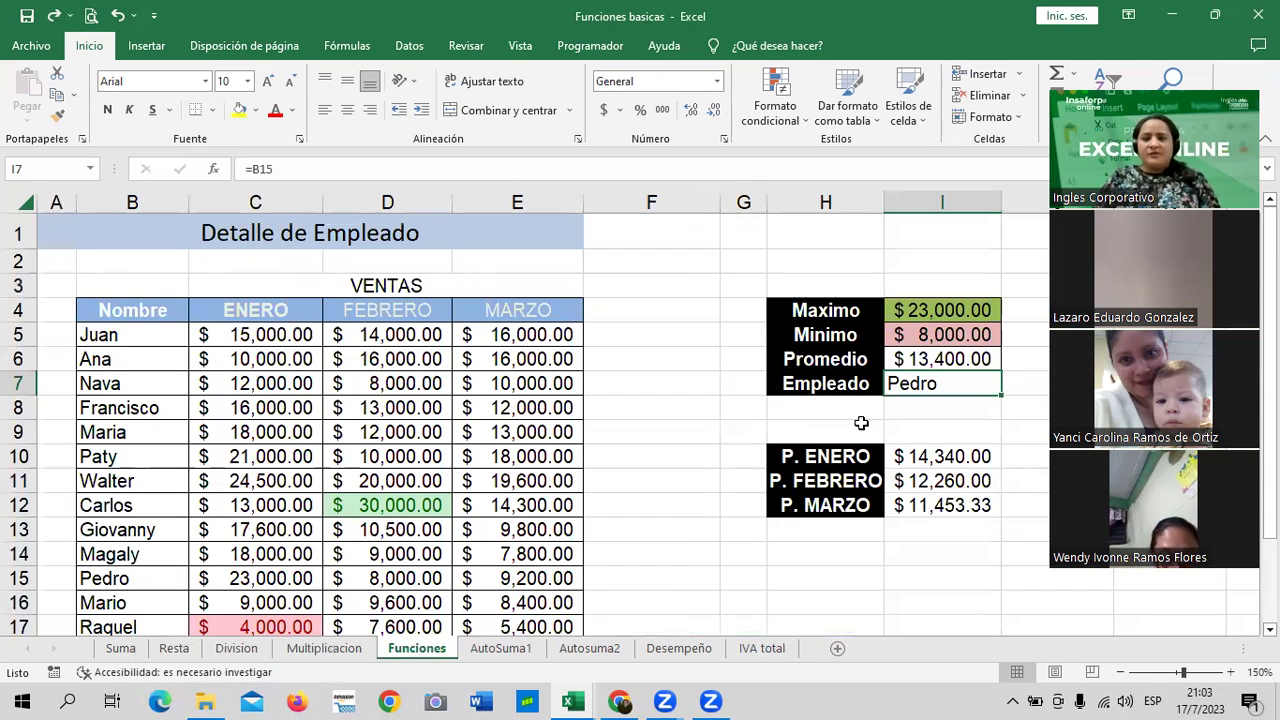
click(935, 316)
click(928, 335)
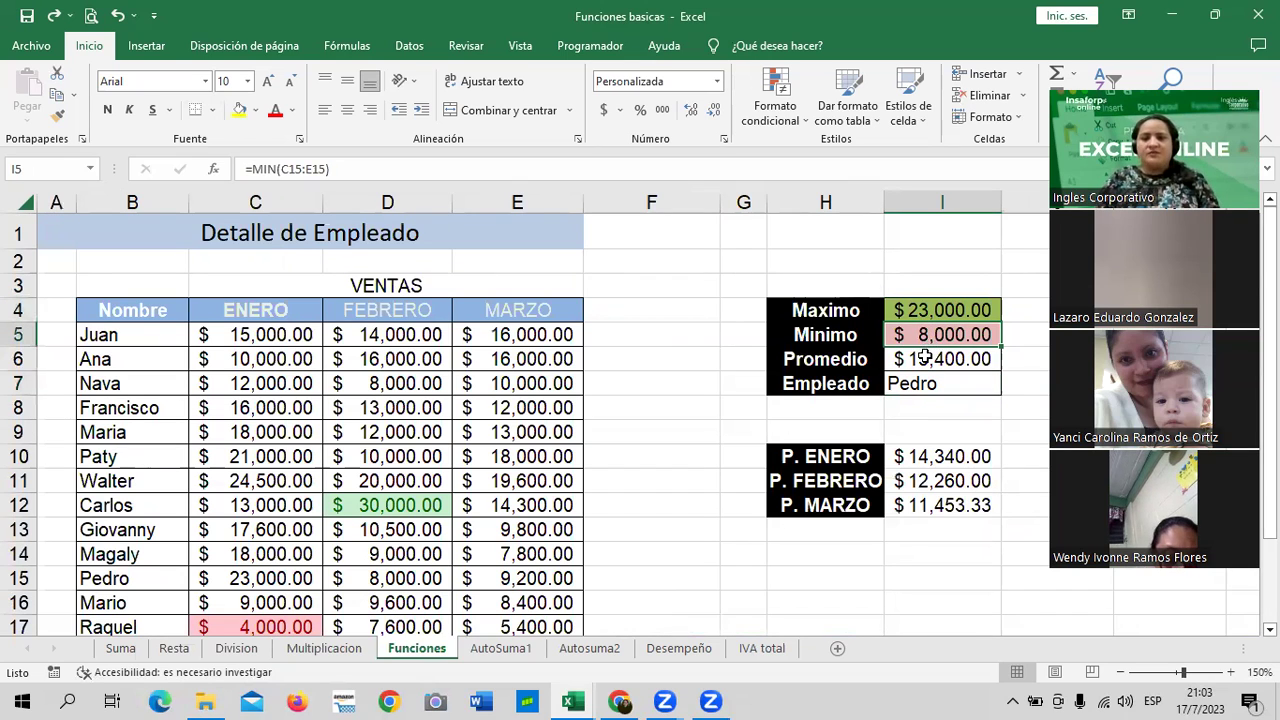
click(927, 355)
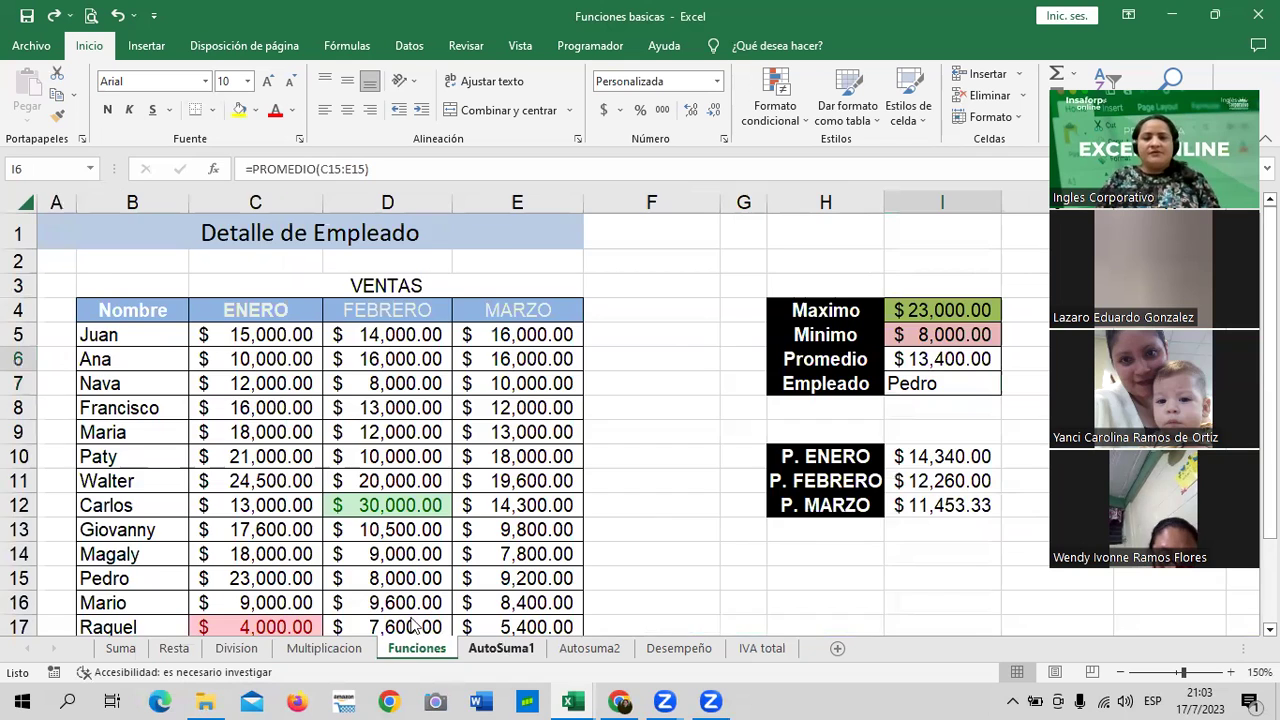
click(502, 648)
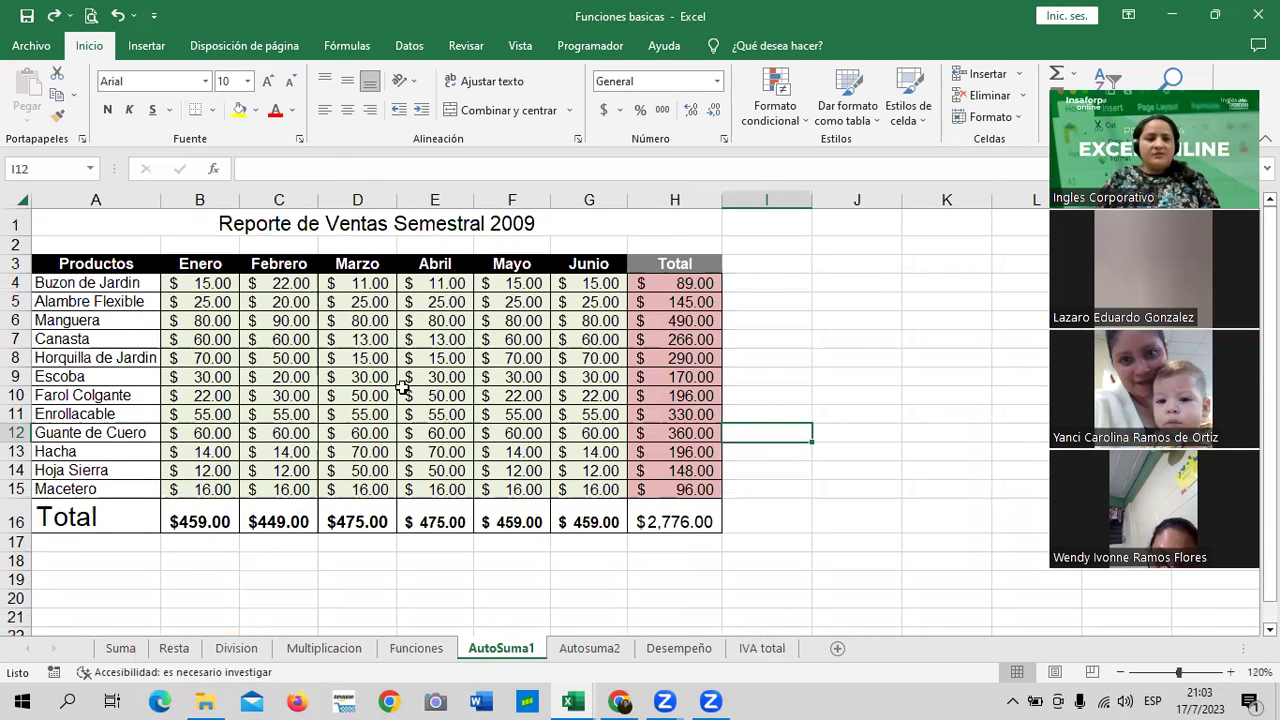
click(589, 648)
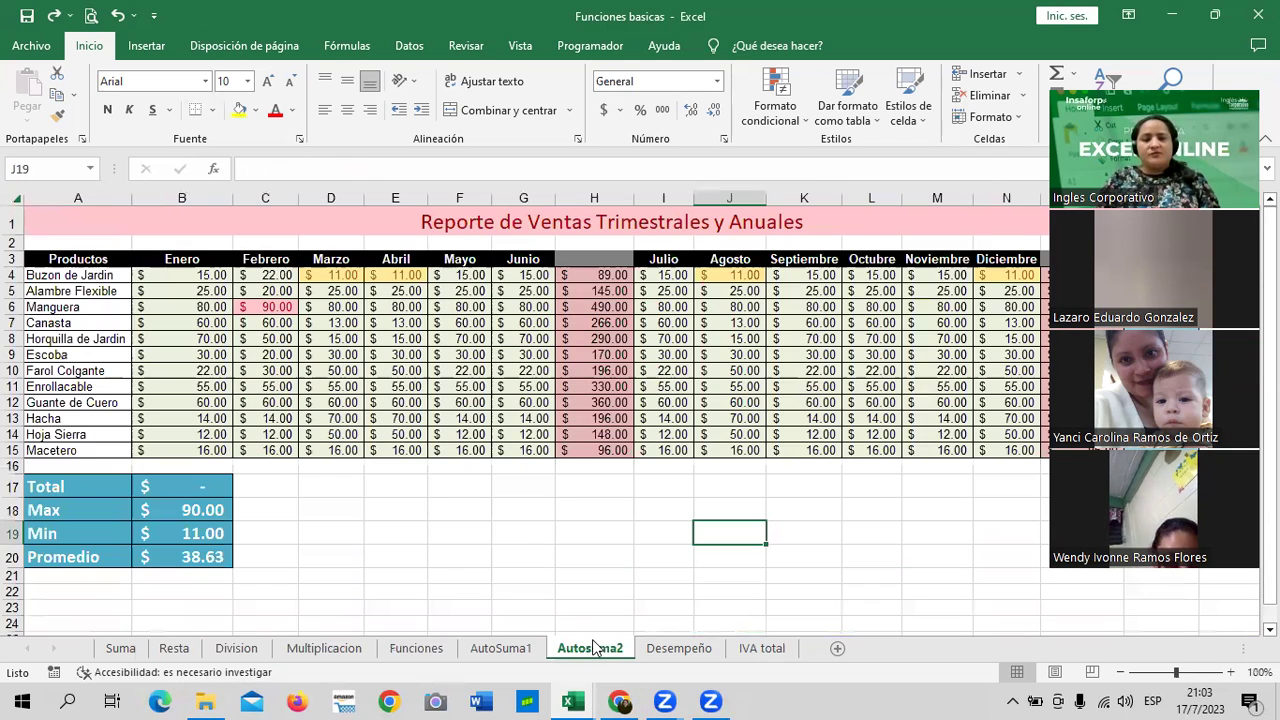
click(62, 514)
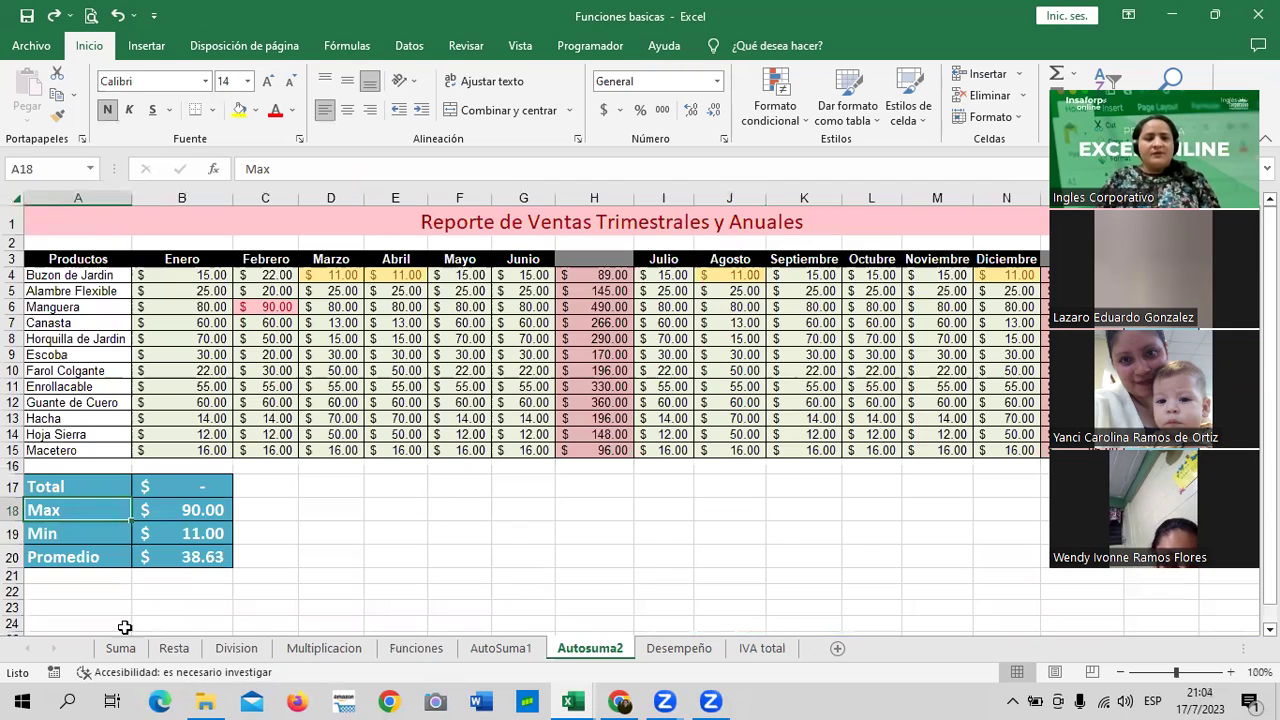
click(98, 531)
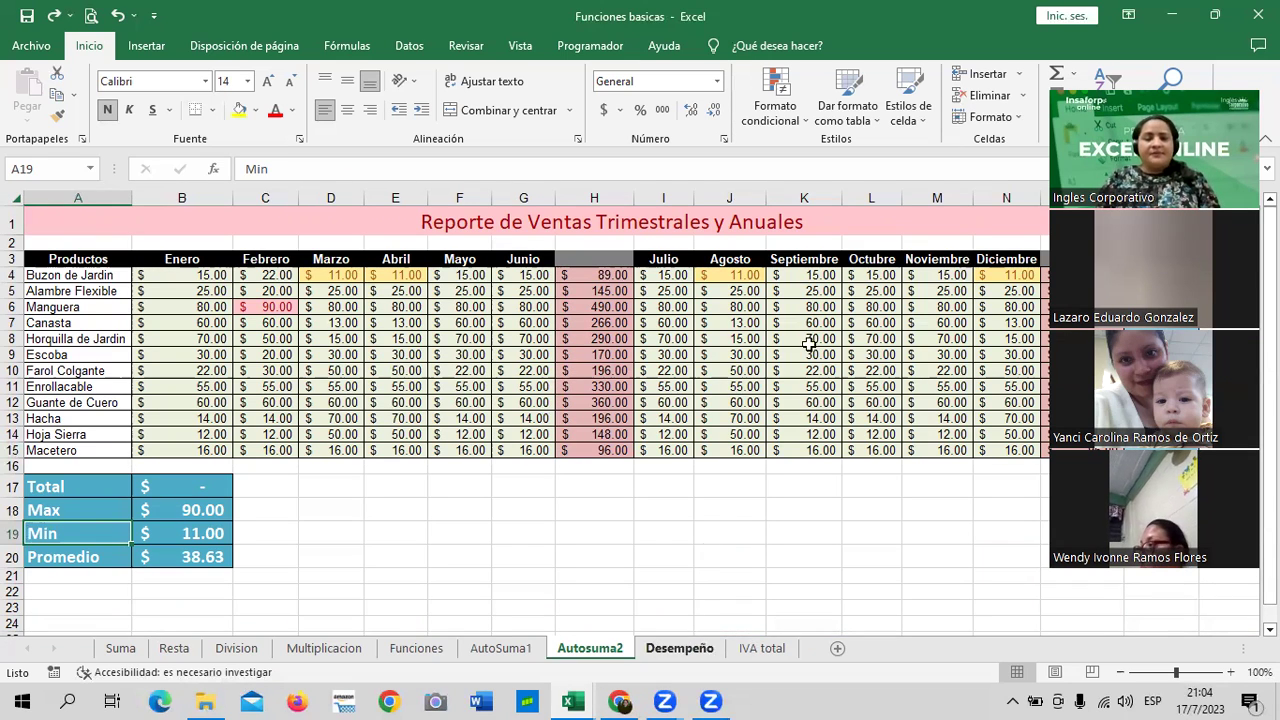
click(991, 275)
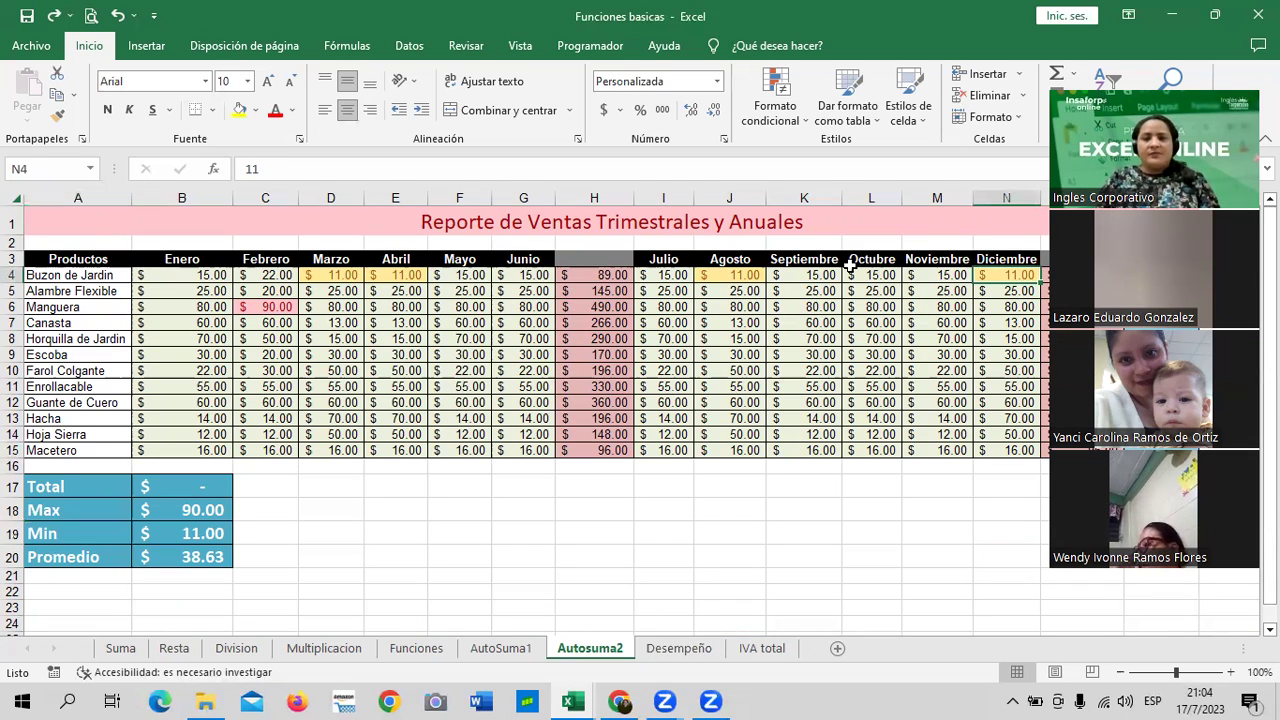
click(740, 275)
click(399, 279)
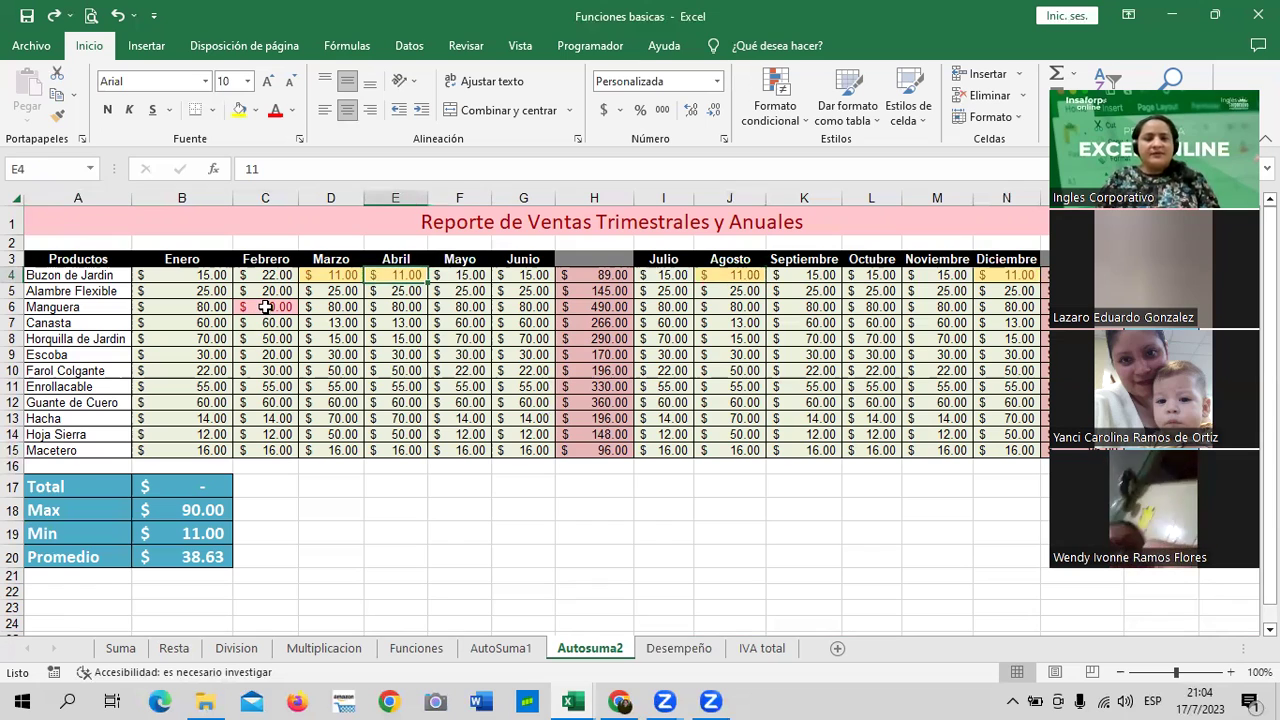
click(265, 307)
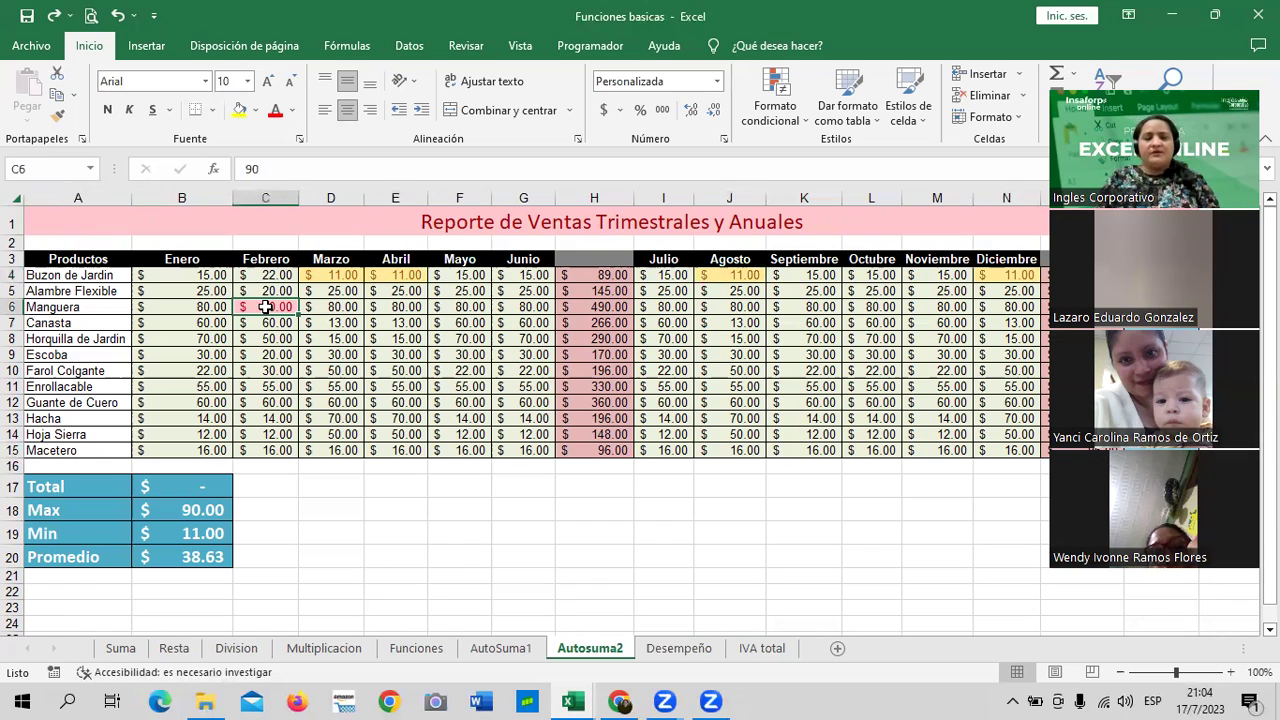
click(679, 648)
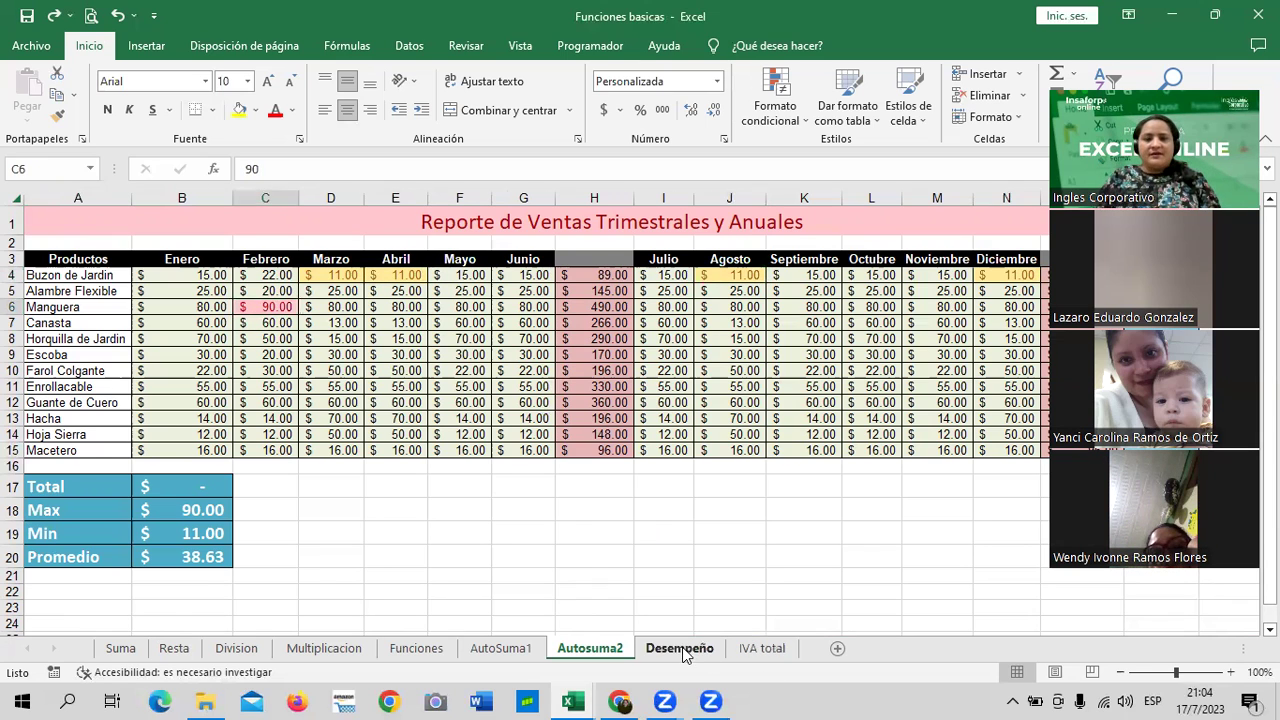
click(764, 650)
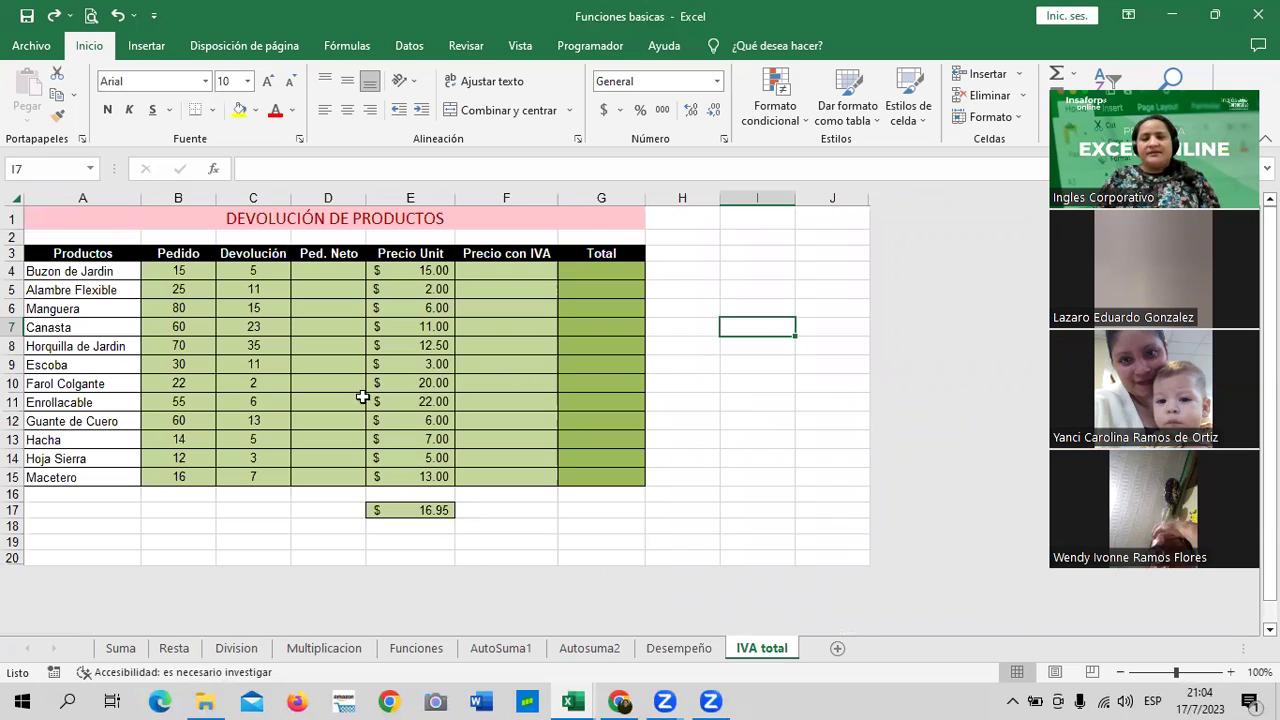
Delete the stray 16.95 value from cell E17.
click(436, 510)
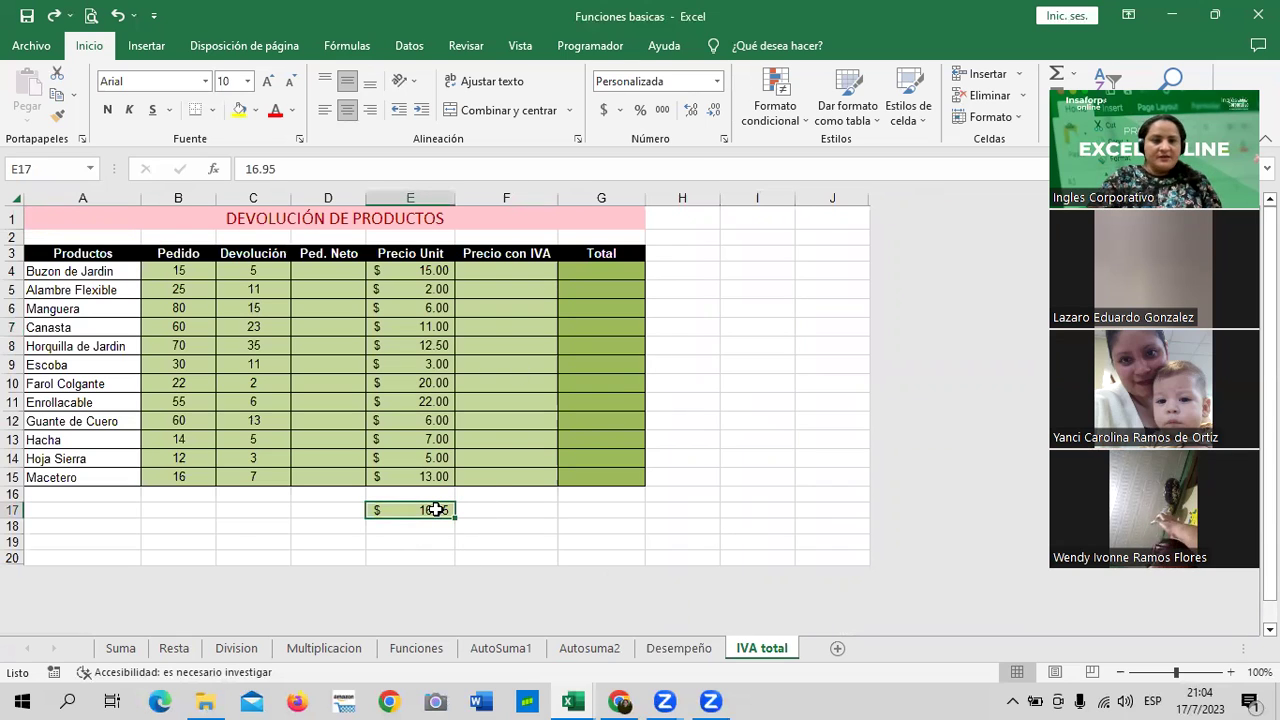
key(Delete)
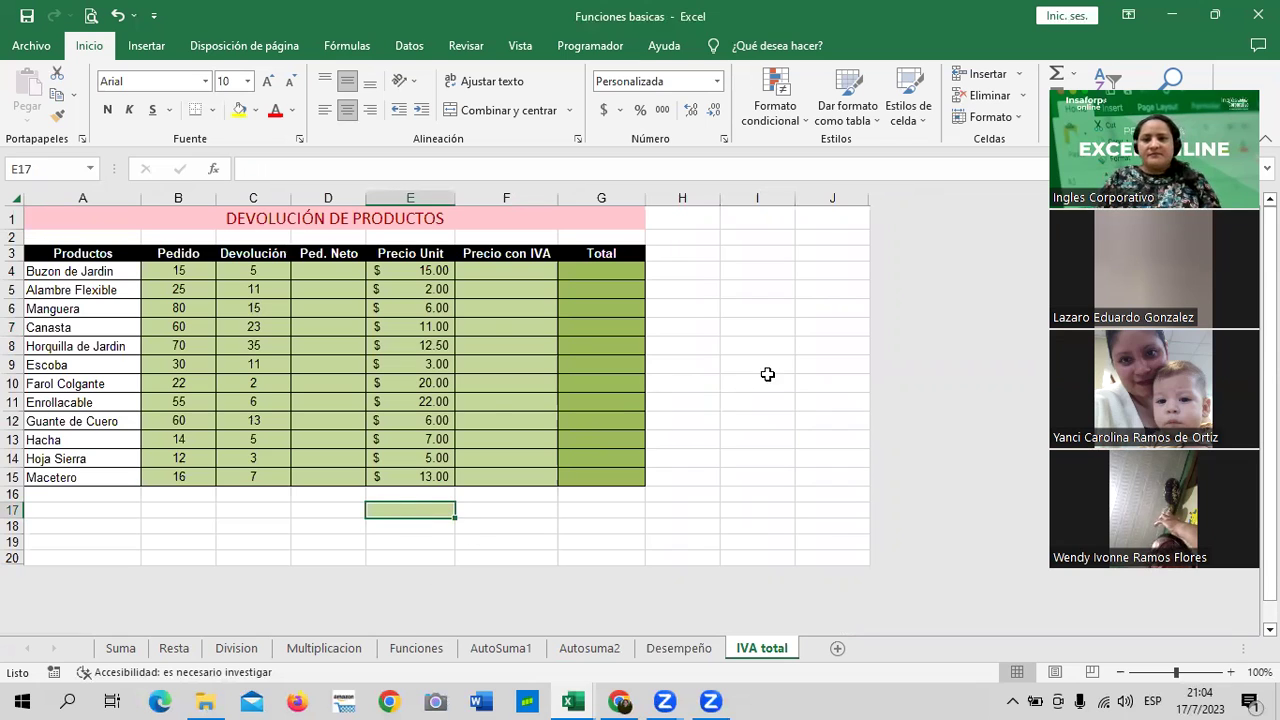
click(779, 367)
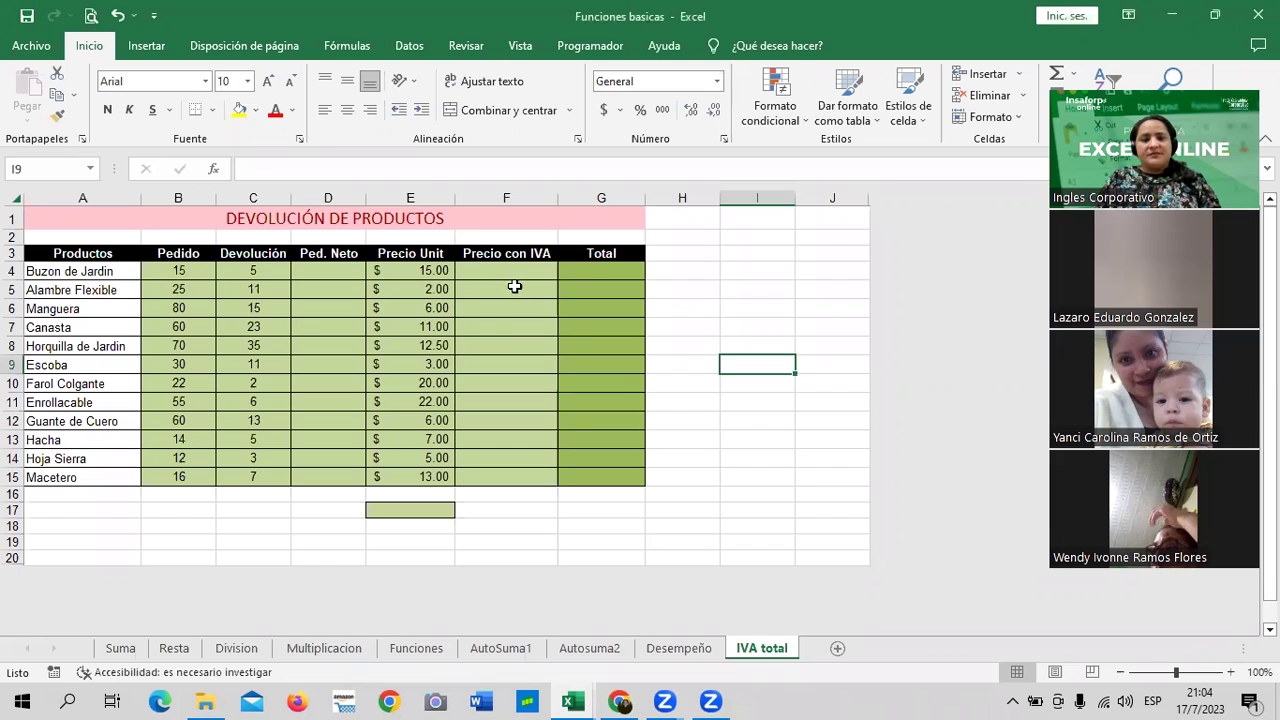
Apply the Normal cell style to E17 to remove its green fill.
click(597, 264)
click(600, 510)
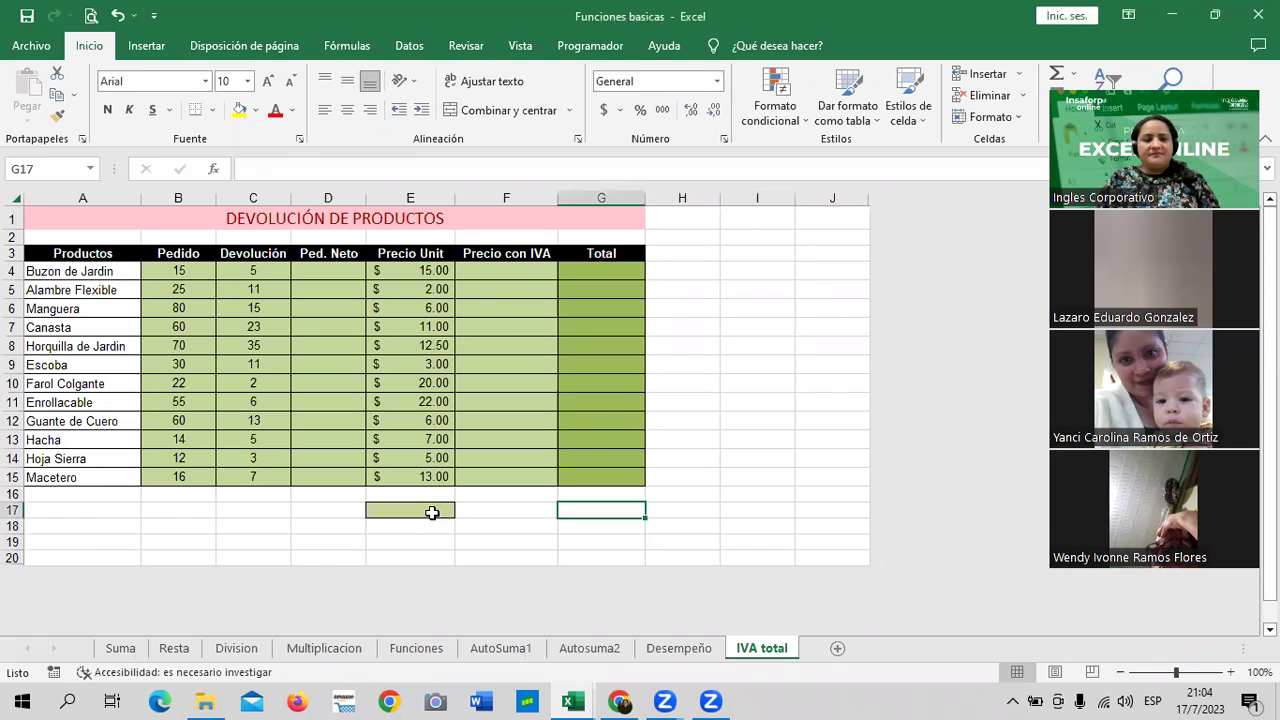
key(Left)
key(Left)
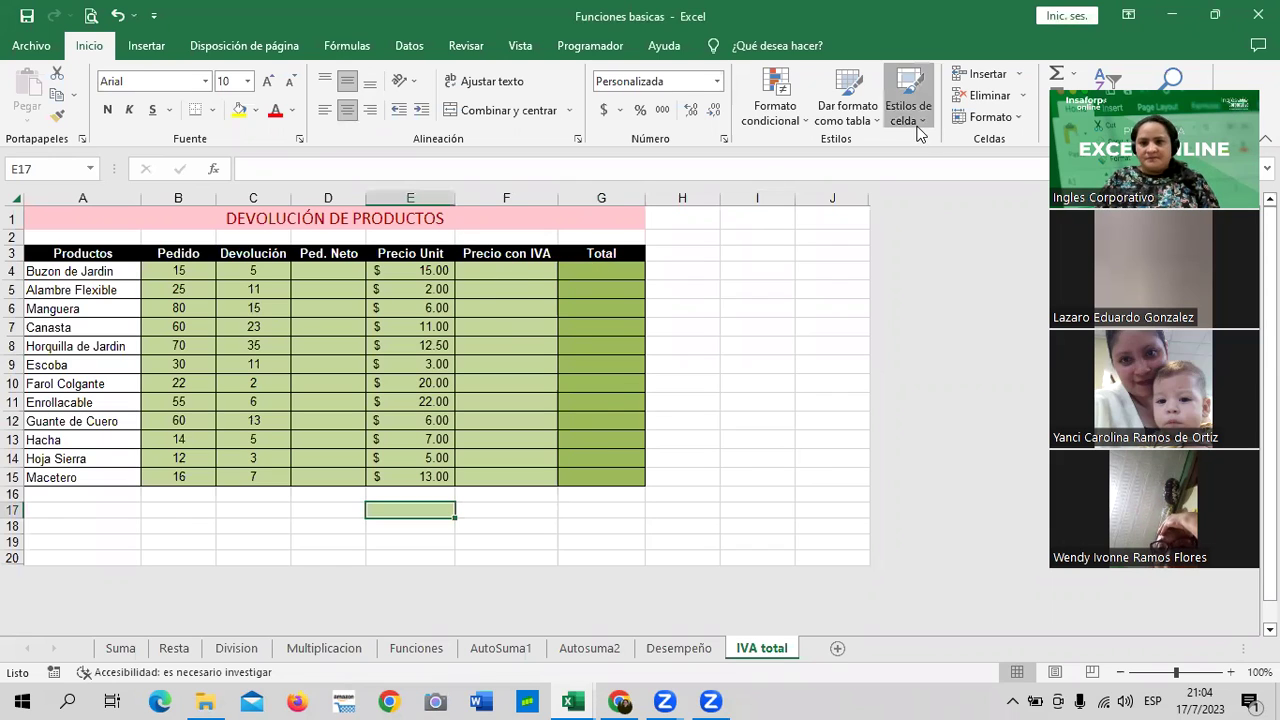
click(749, 158)
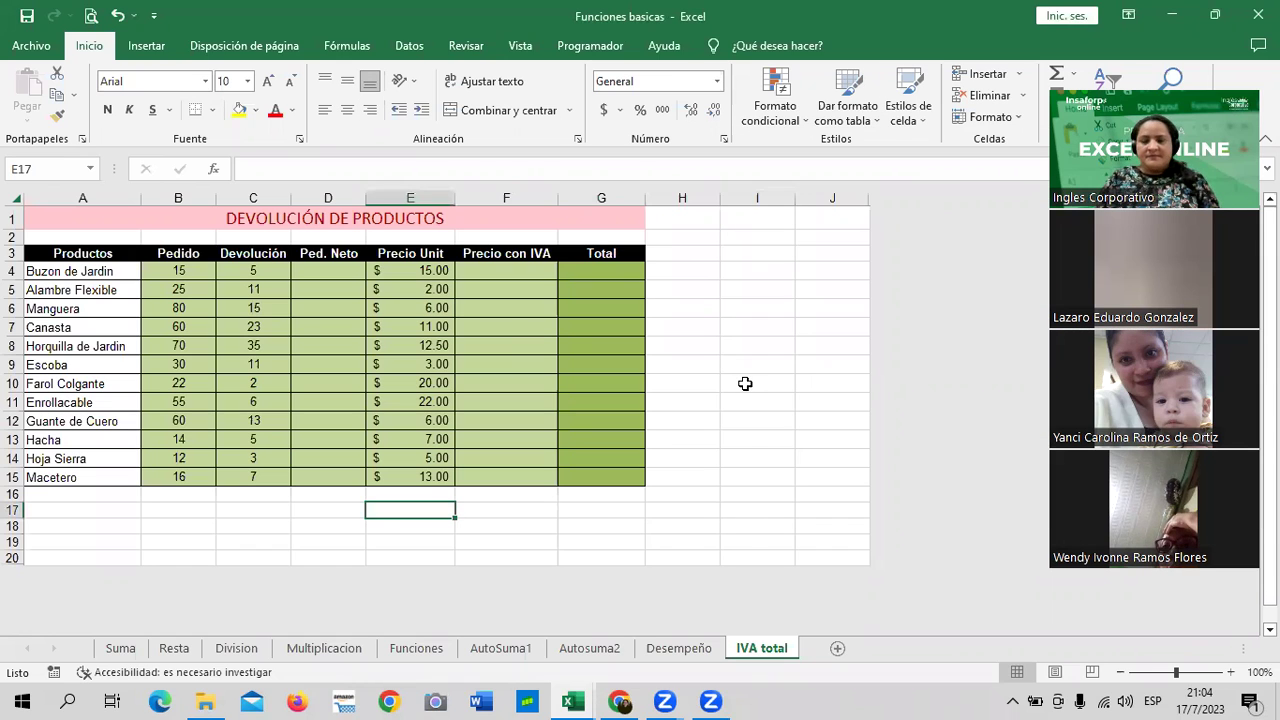
drag(745, 400, 739, 380)
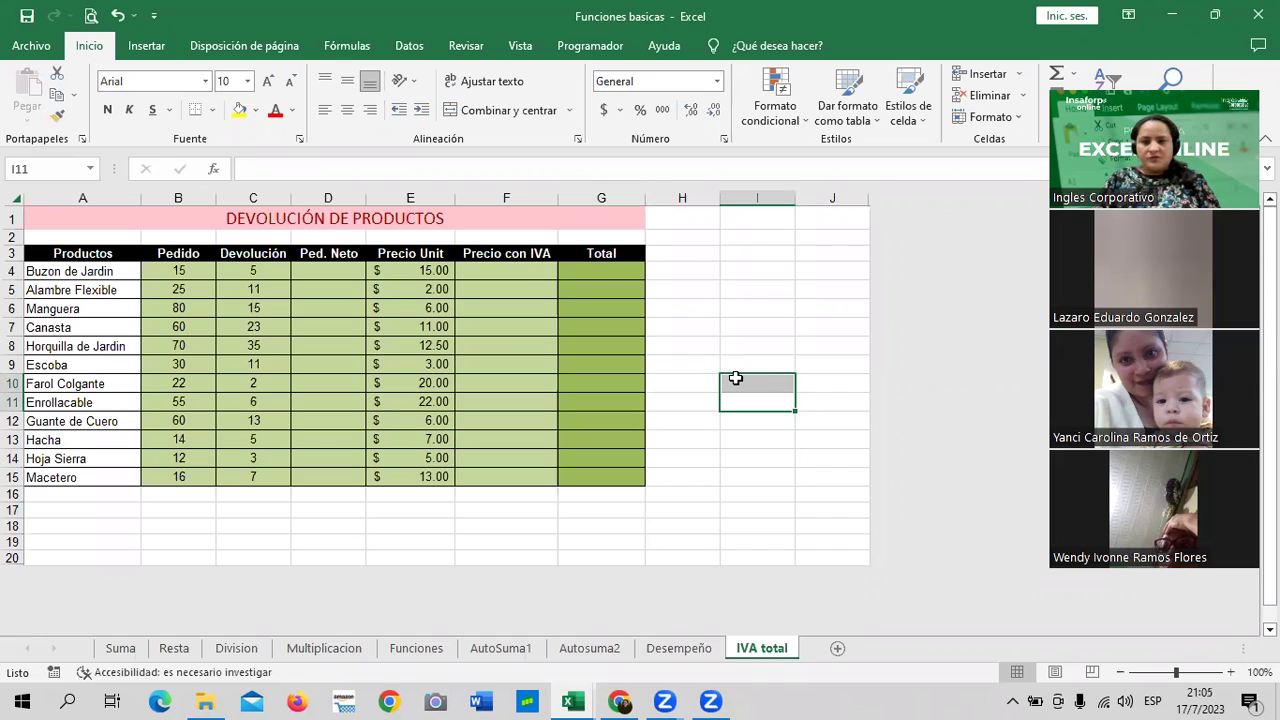
click(743, 266)
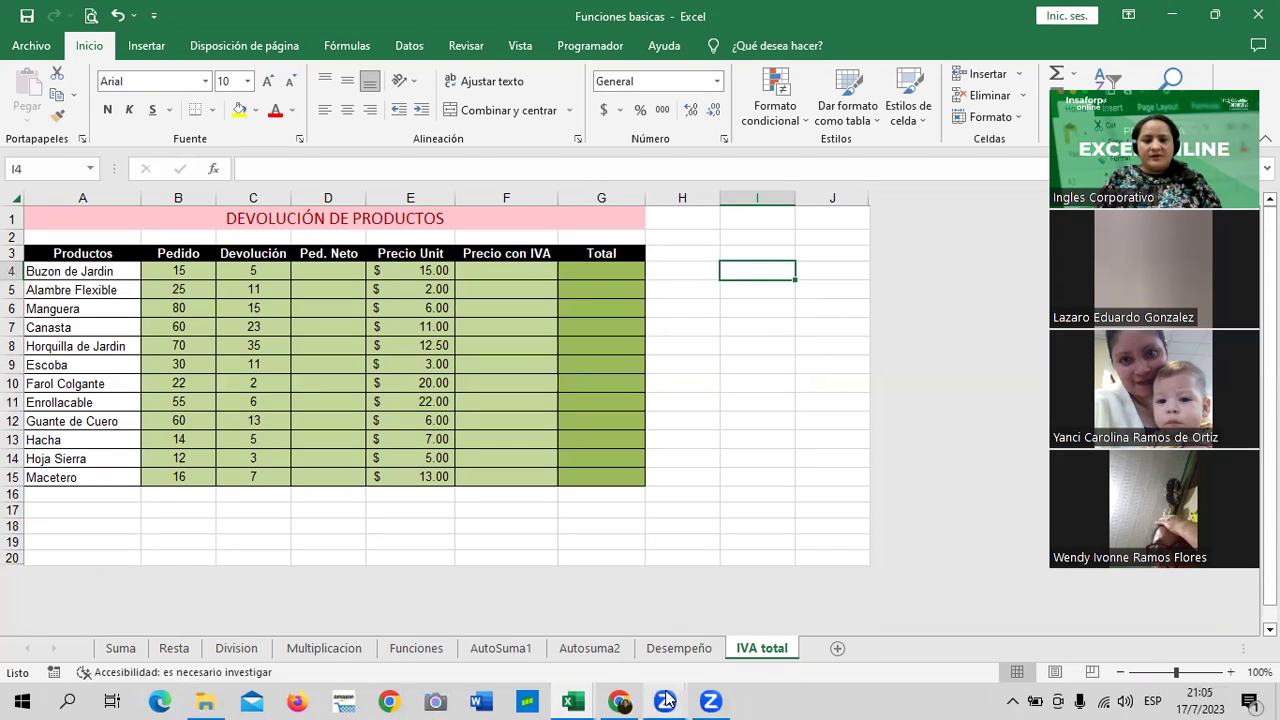
mouse_move(619, 701)
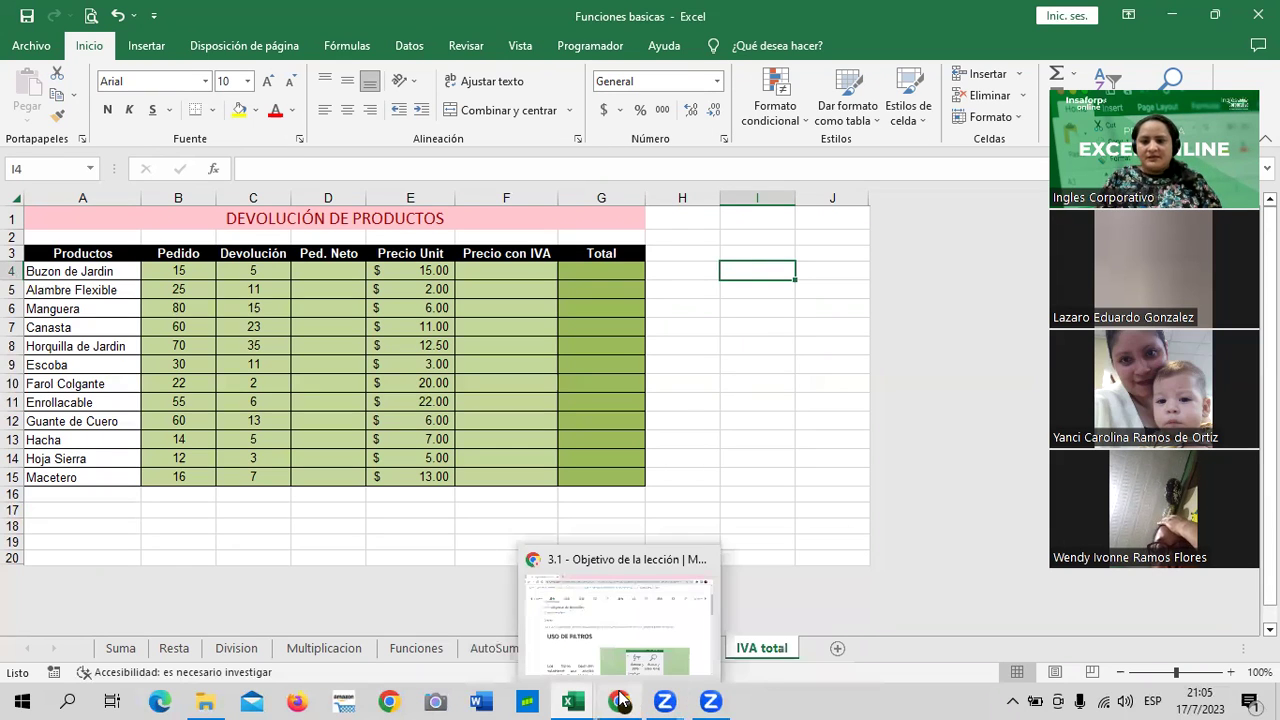
Switch back to the browser's 3.1 Objetivo de la lección page on using filters.
click(617, 595)
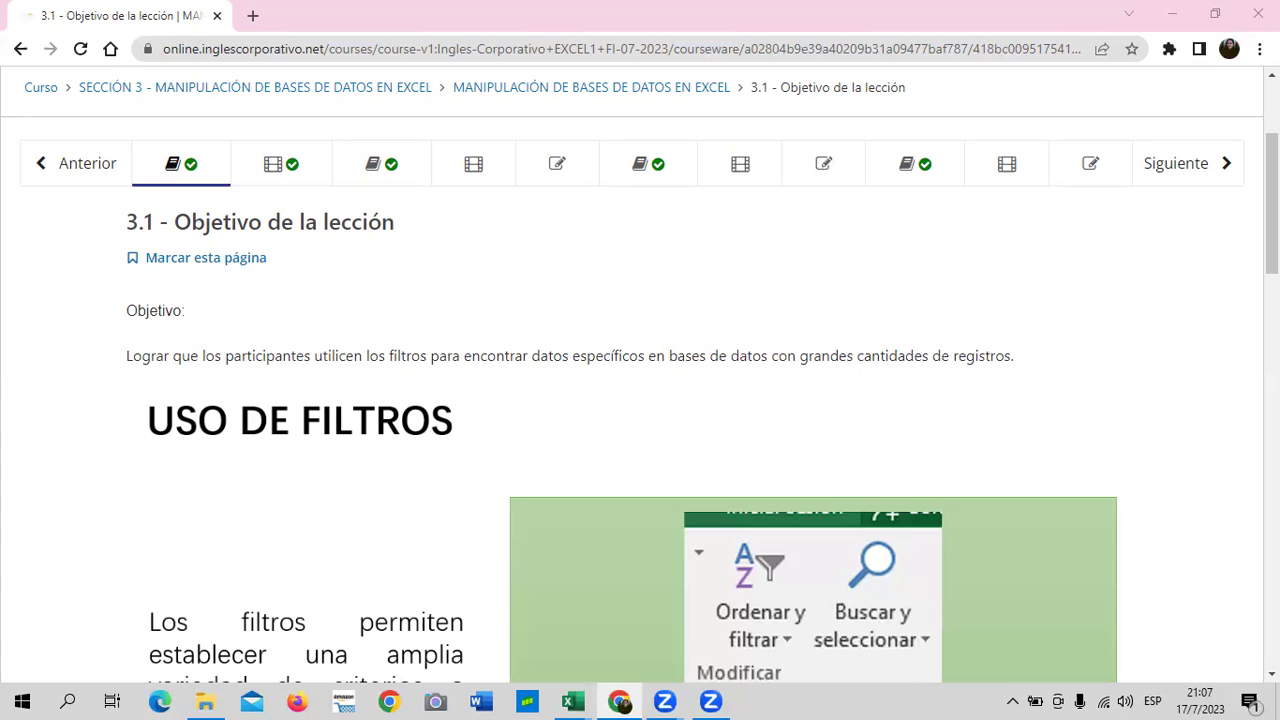
scroll(640, 400, up, 1)
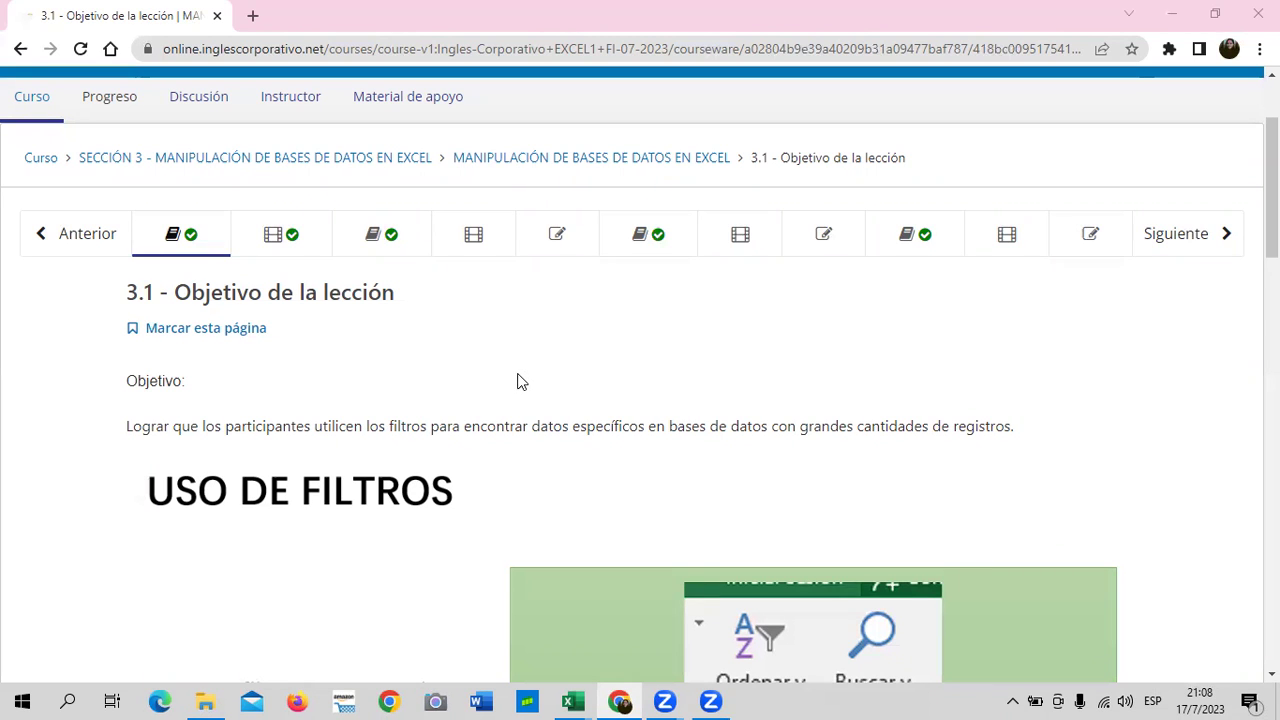
click(113, 259)
mouse_move(572, 701)
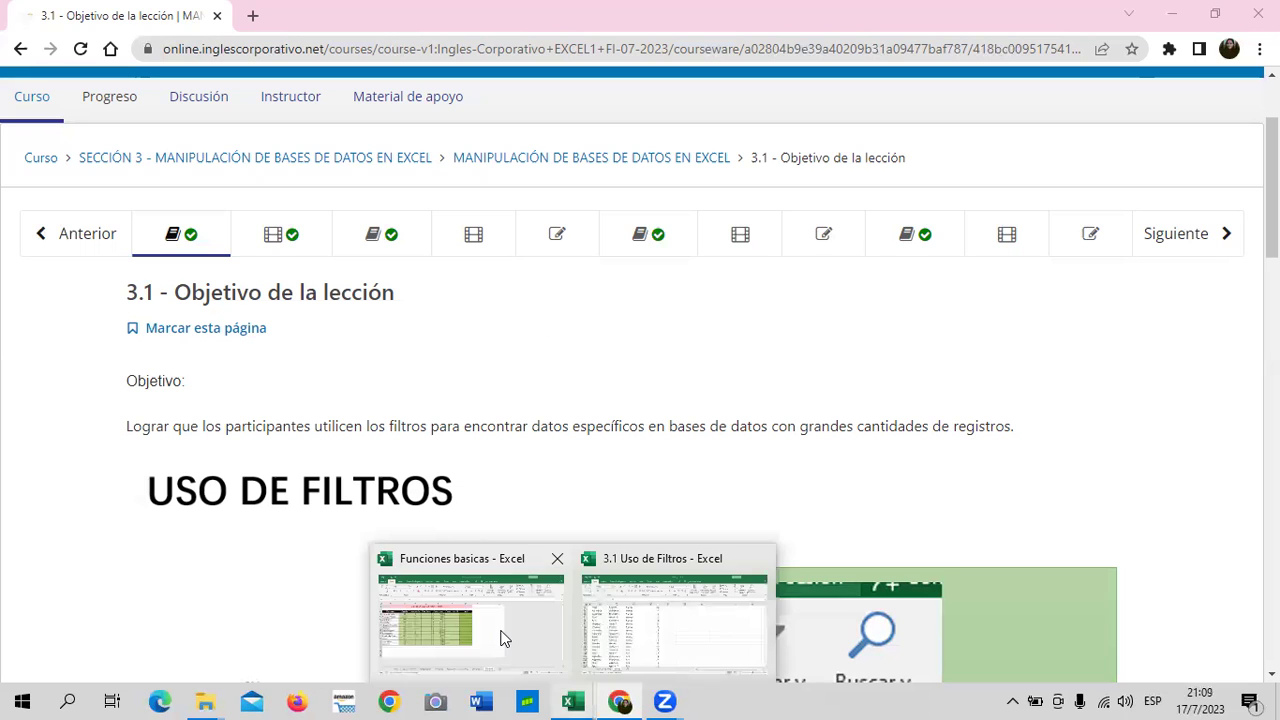
Glance at the Resta and IVA total sheets, then switch to the 3.1 Uso de Filtros workbook.
click(470, 620)
click(170, 649)
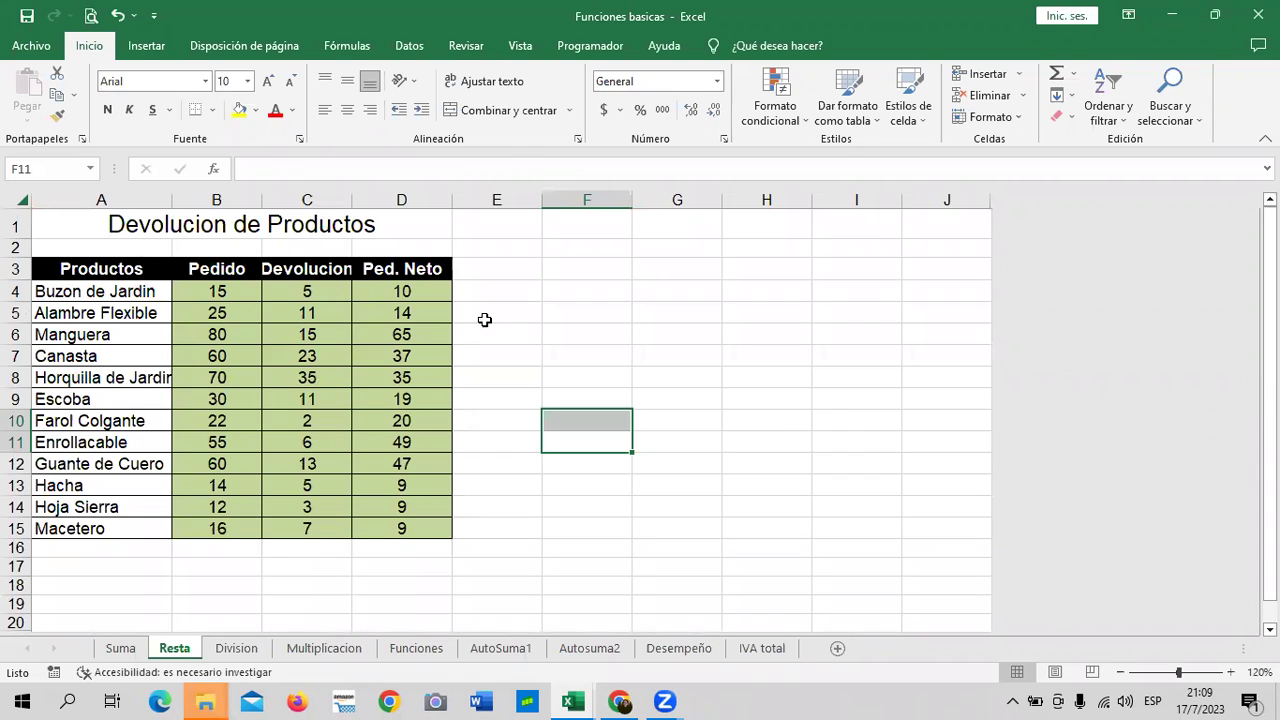
click(763, 650)
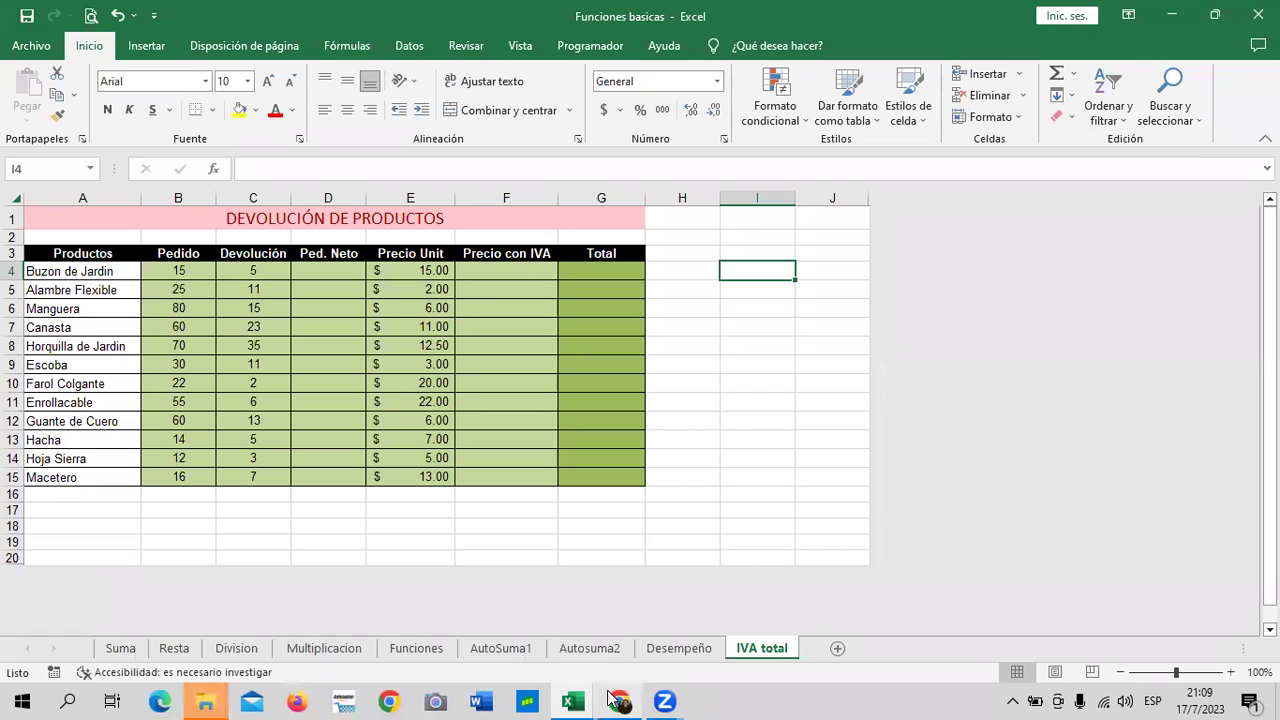
mouse_move(572, 701)
click(661, 640)
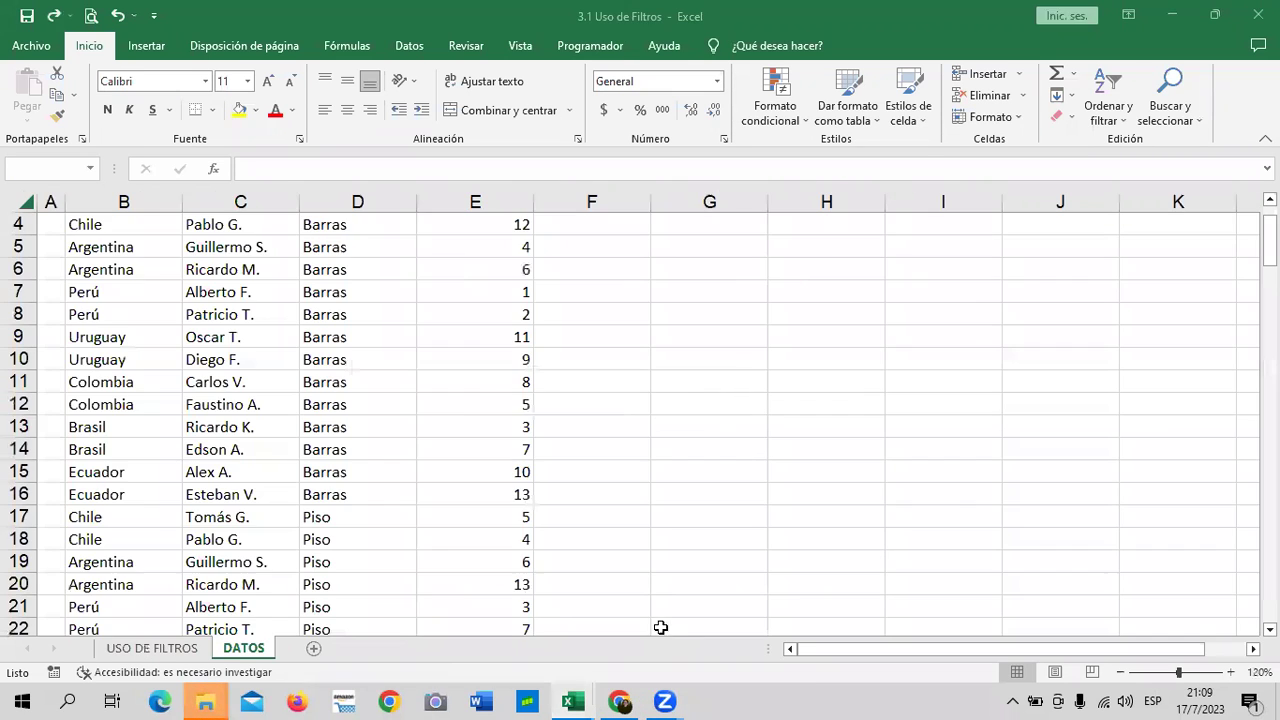
scroll(394, 451, up, 1)
scroll(340, 408, down, 7)
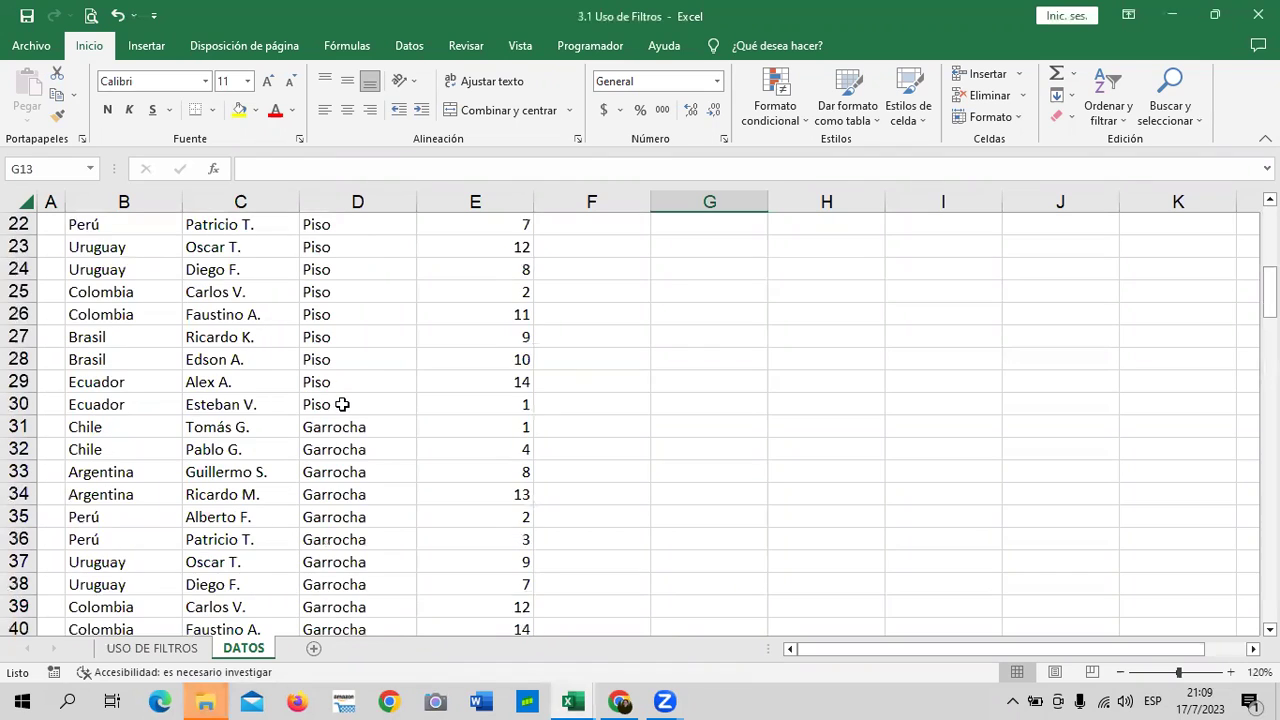
scroll(342, 404, down, 7)
On USO DE FILTROS, jump from FECHA header A1 to the last row 16441 and back.
click(140, 648)
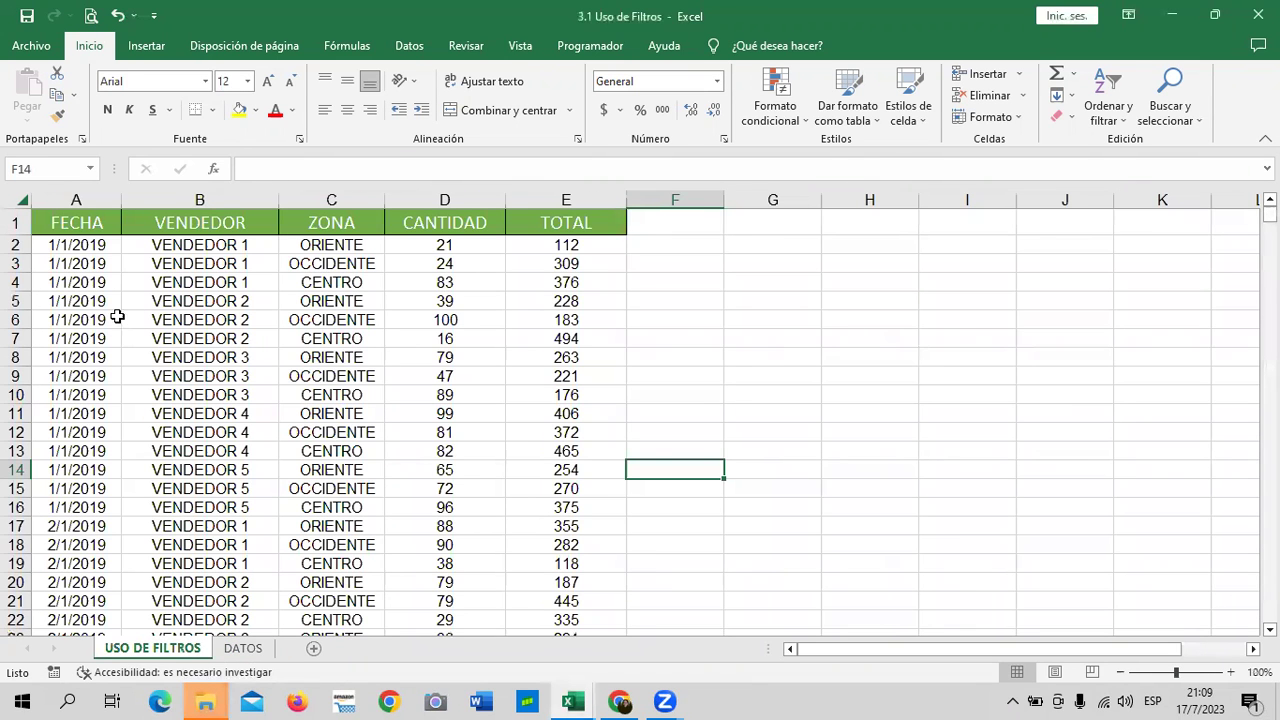
click(90, 213)
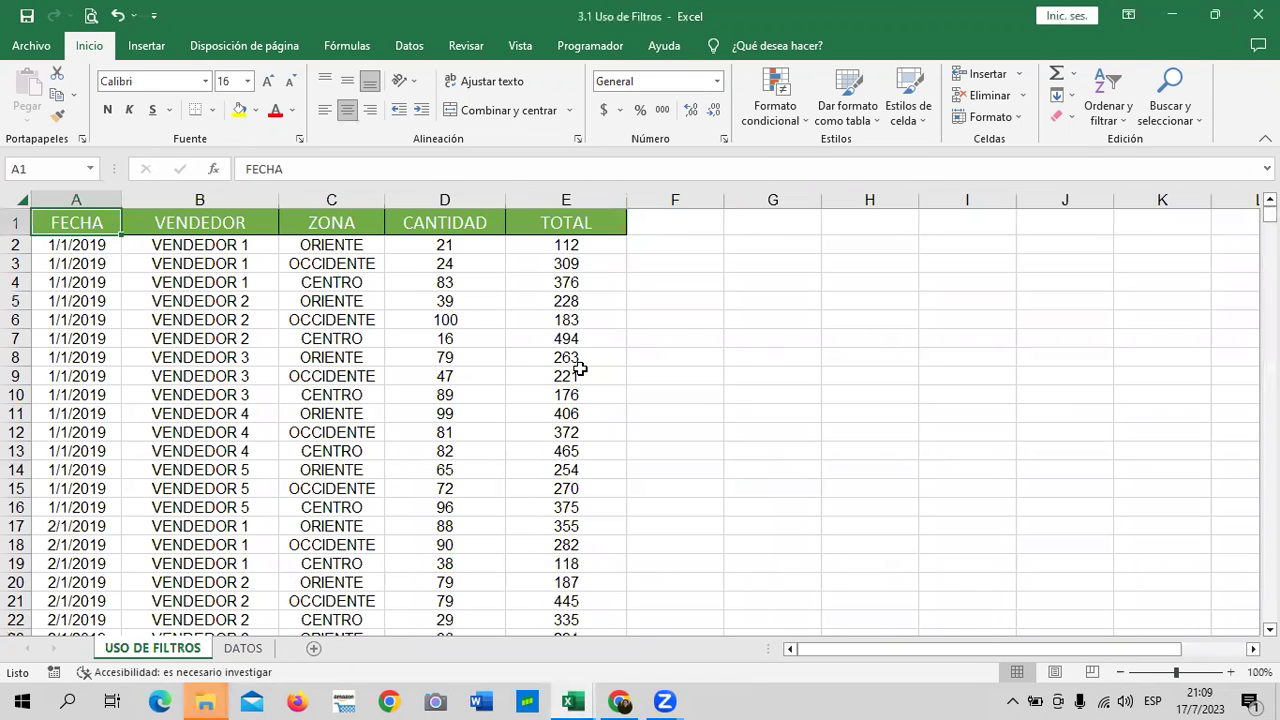
key(ctrl+Down)
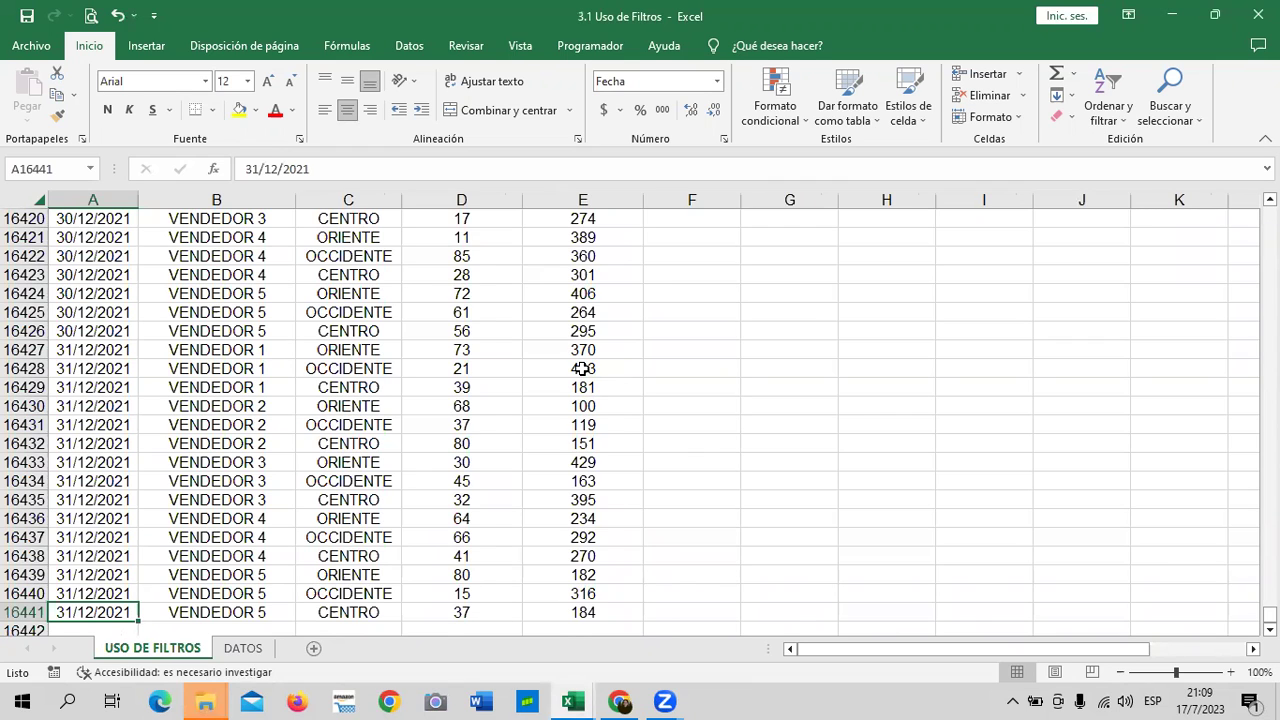
key(ctrl+Up)
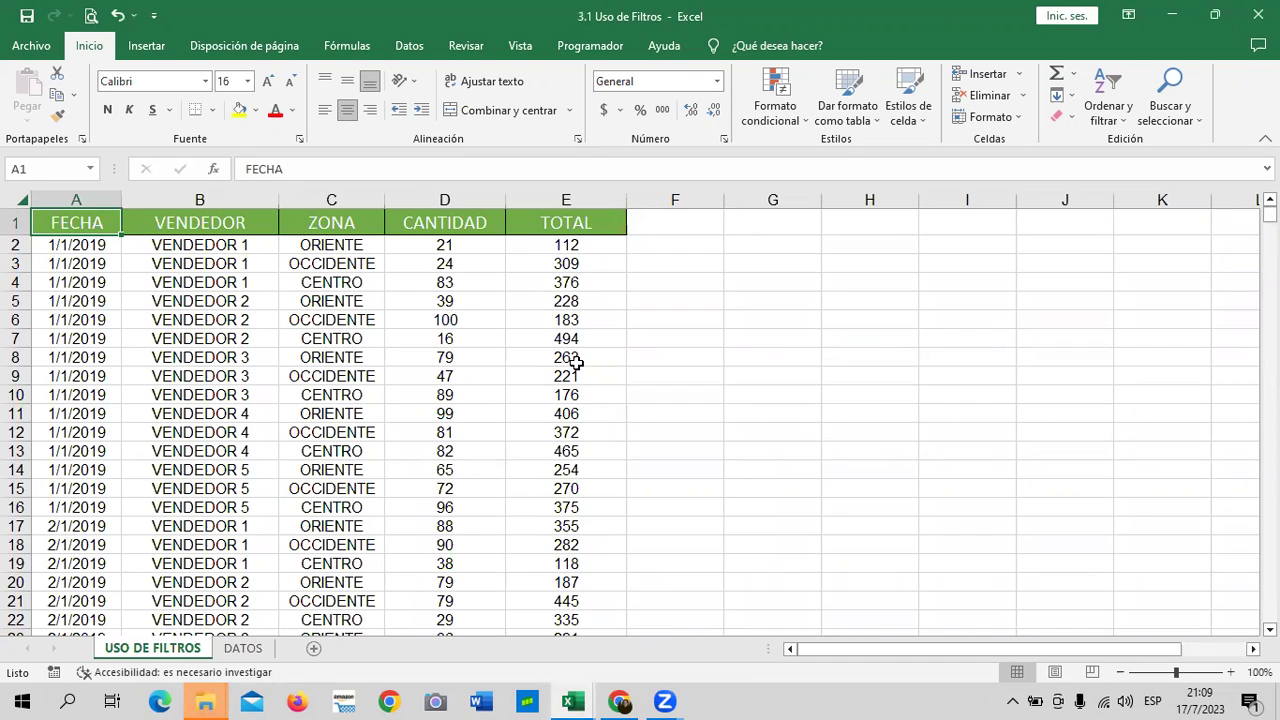
click(337, 262)
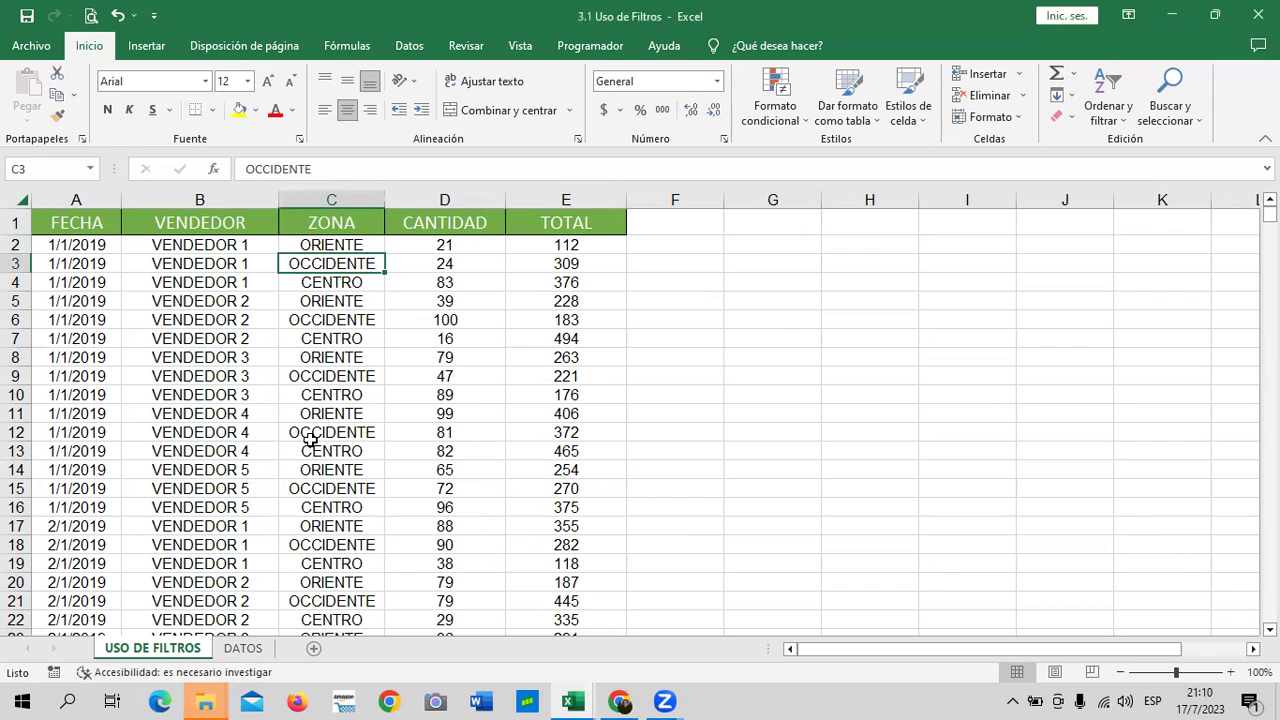
On DATOS, jump from the País header B2 down to the Total row 143 and back.
click(243, 648)
scroll(171, 366, up, 5)
scroll(137, 311, up, 9)
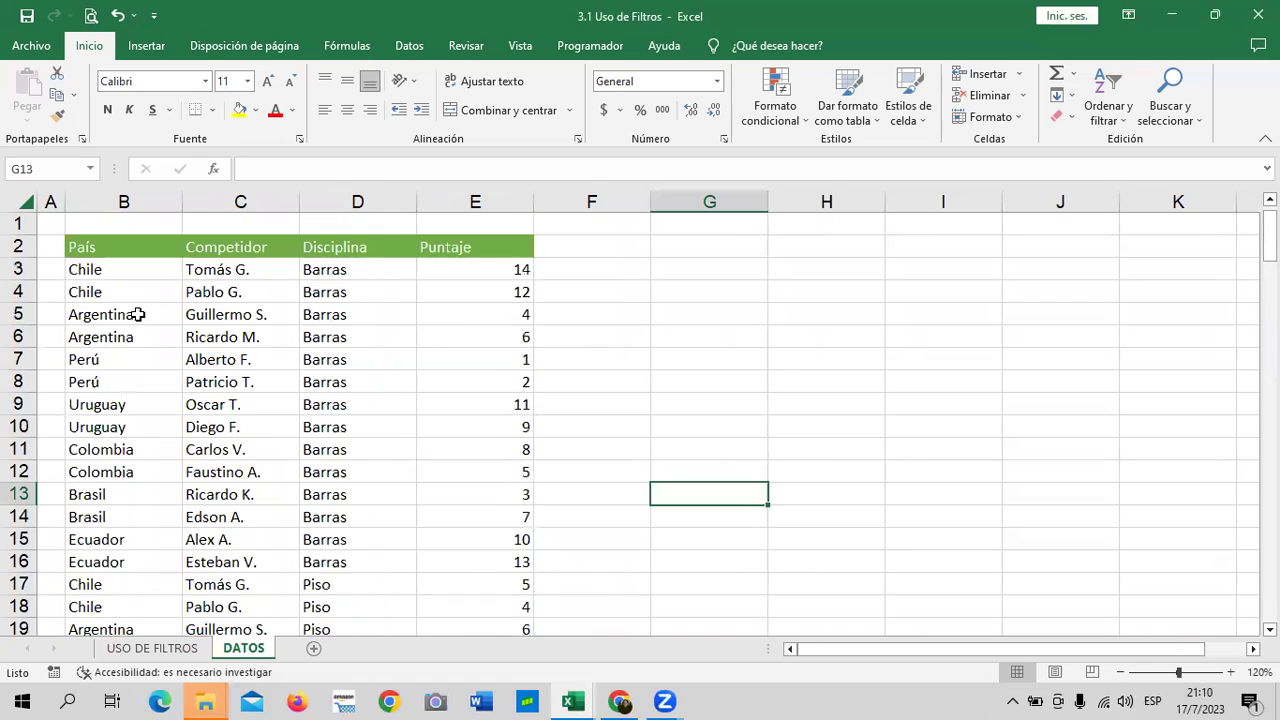
click(116, 251)
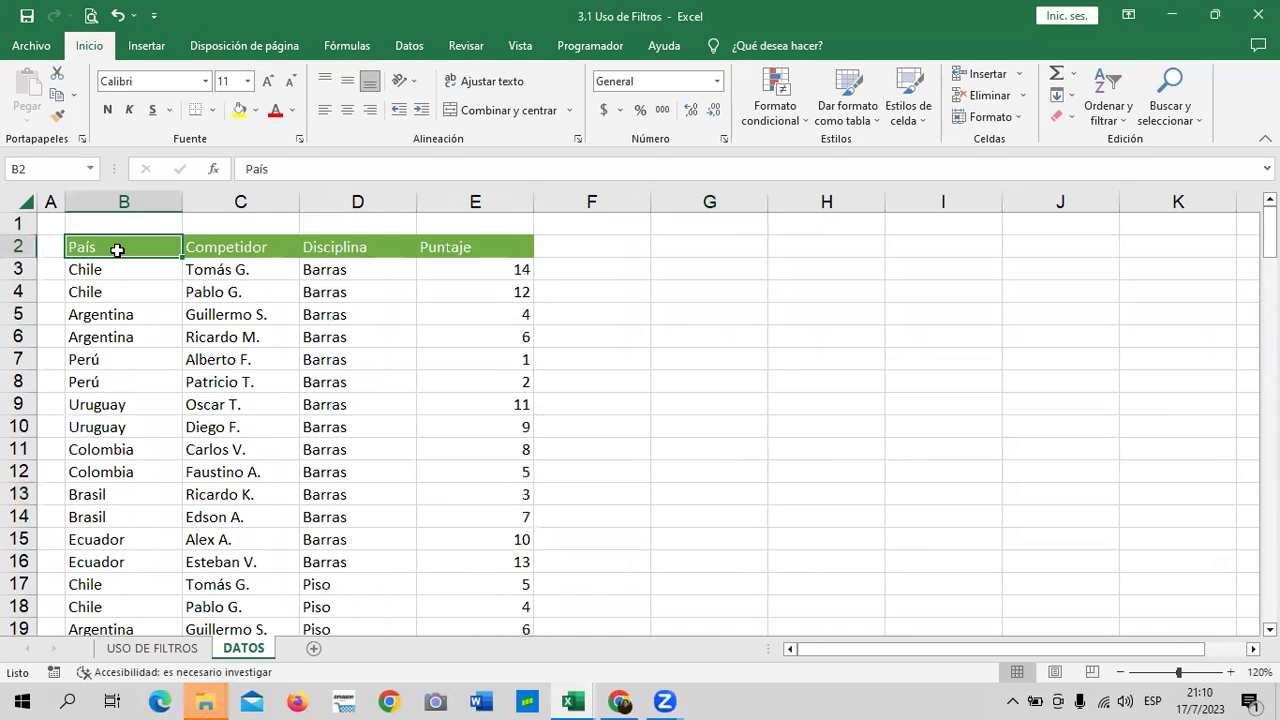
key(ctrl+Down)
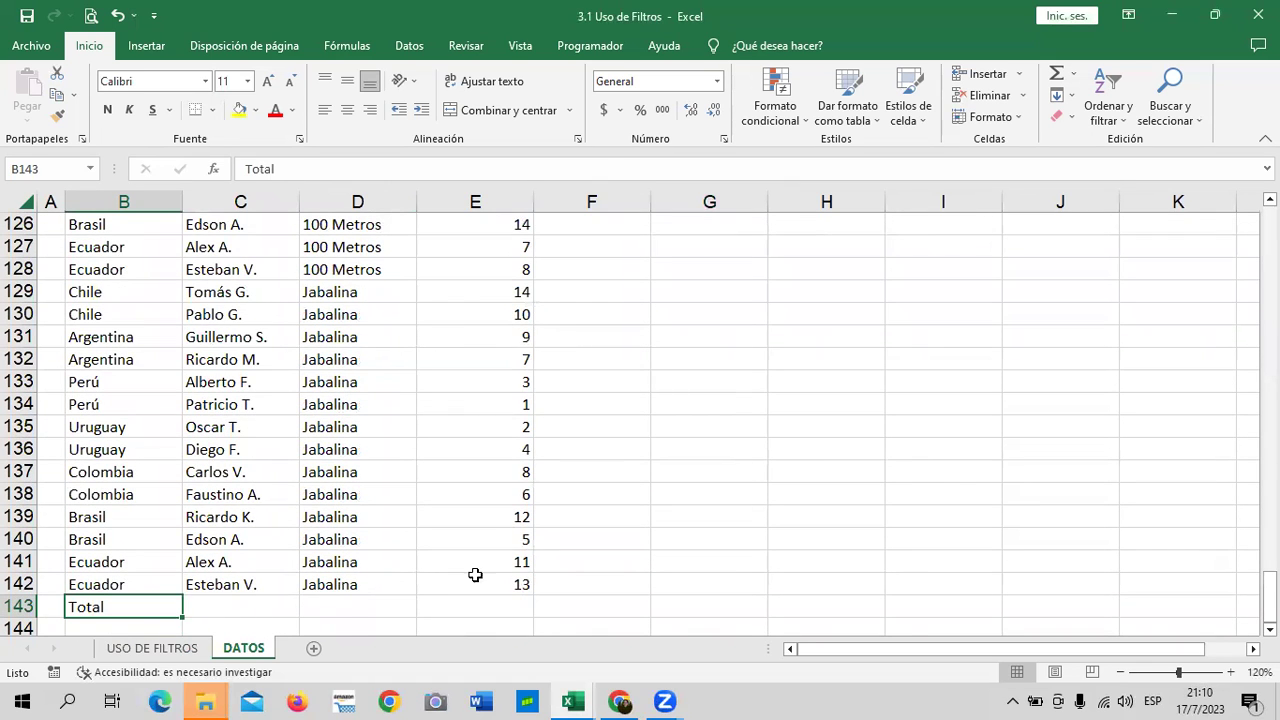
scroll(475, 575, up, 5)
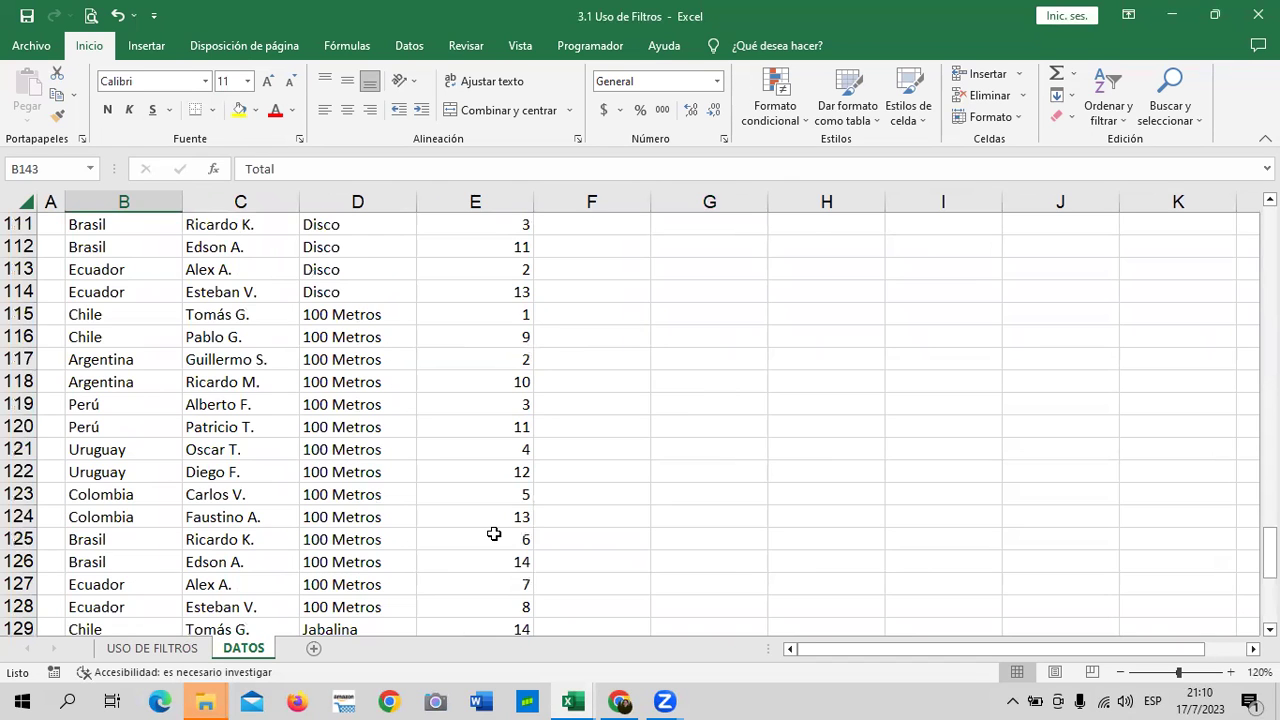
key(ctrl+Up)
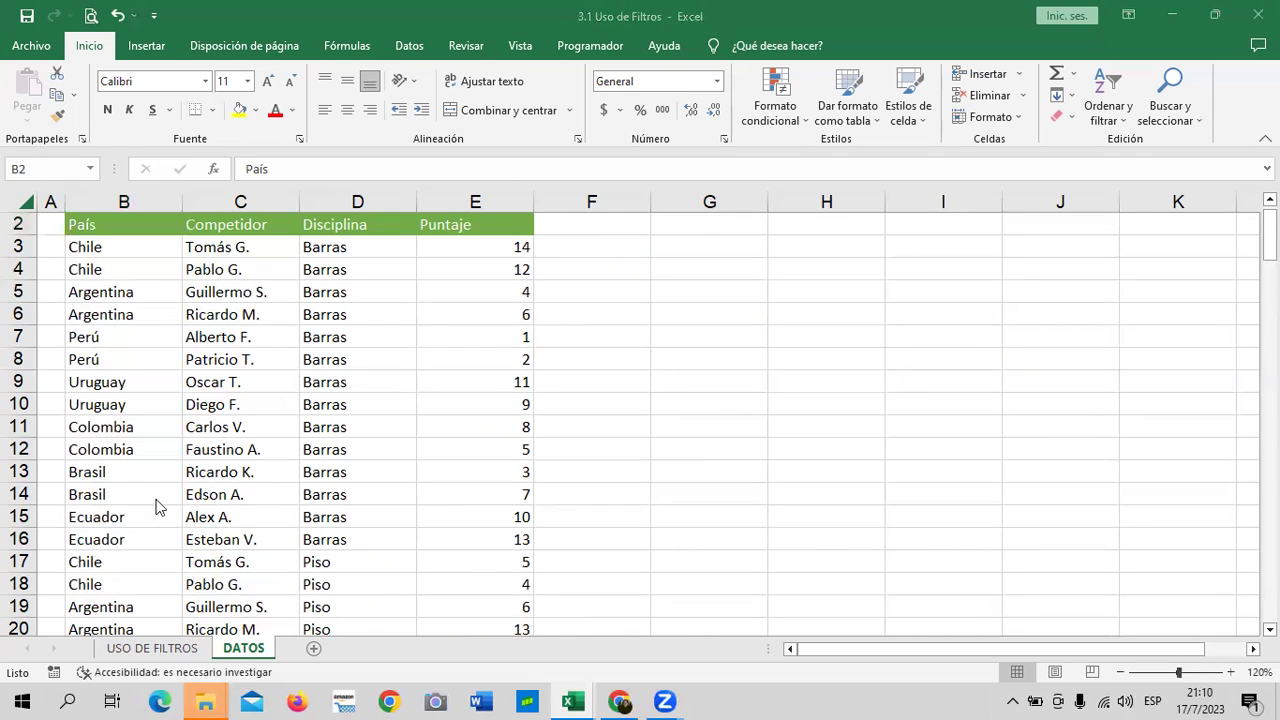
click(199, 334)
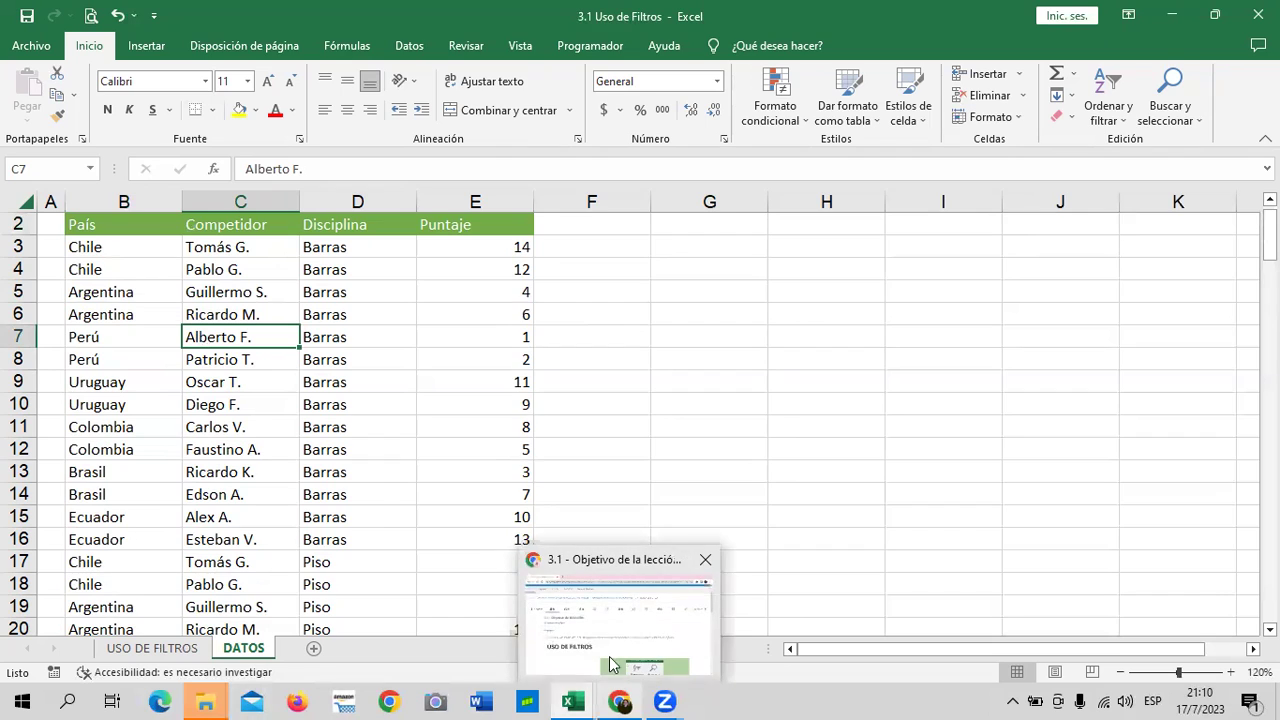
click(614, 662)
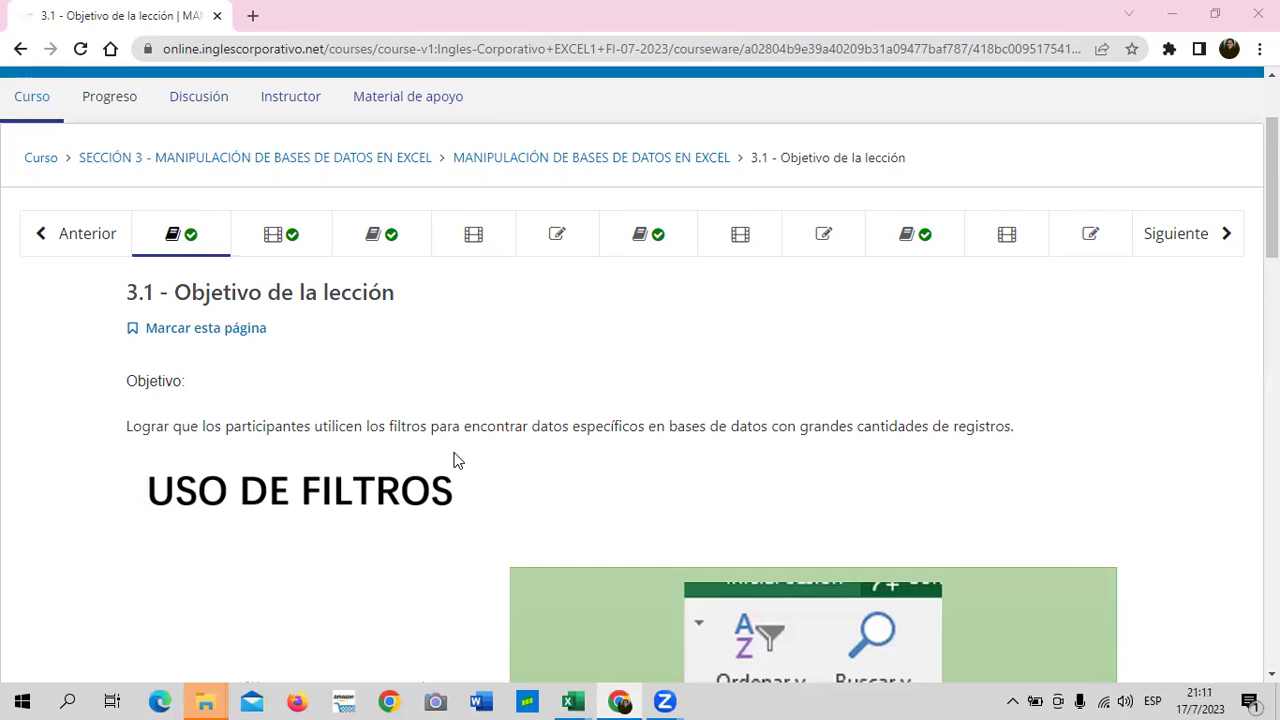
Open lesson 3.2 Uso de filtros and scroll to the PLANTILLA DE ACTIVIDADES SECCIÓN 3 link.
scroll(455, 457, down, 2)
scroll(457, 451, up, 3)
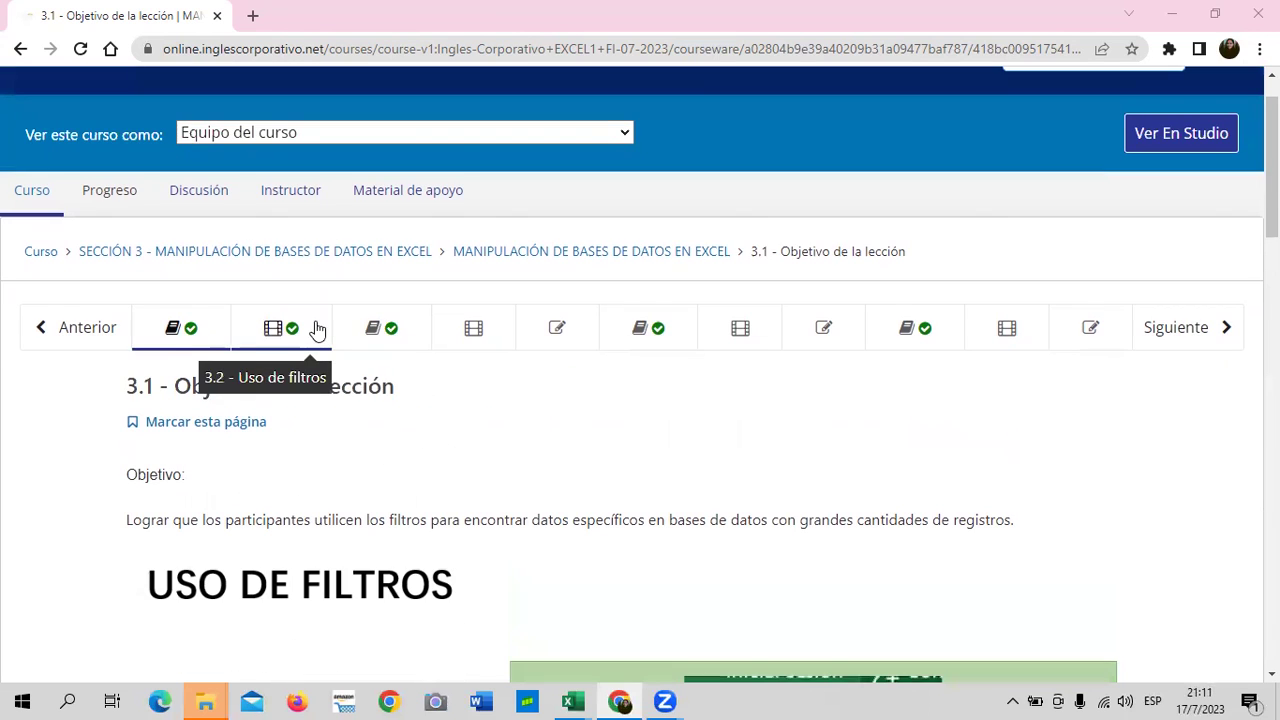
click(312, 330)
scroll(315, 331, down, 3)
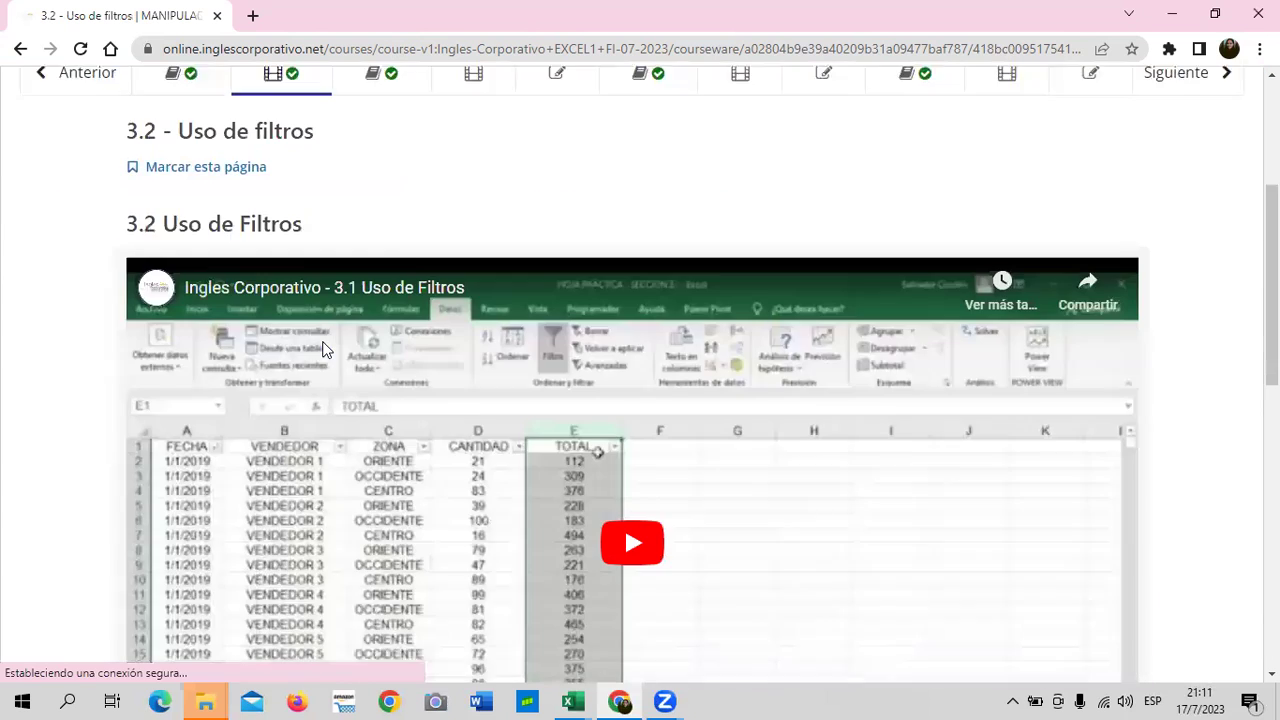
scroll(363, 380, down, 5)
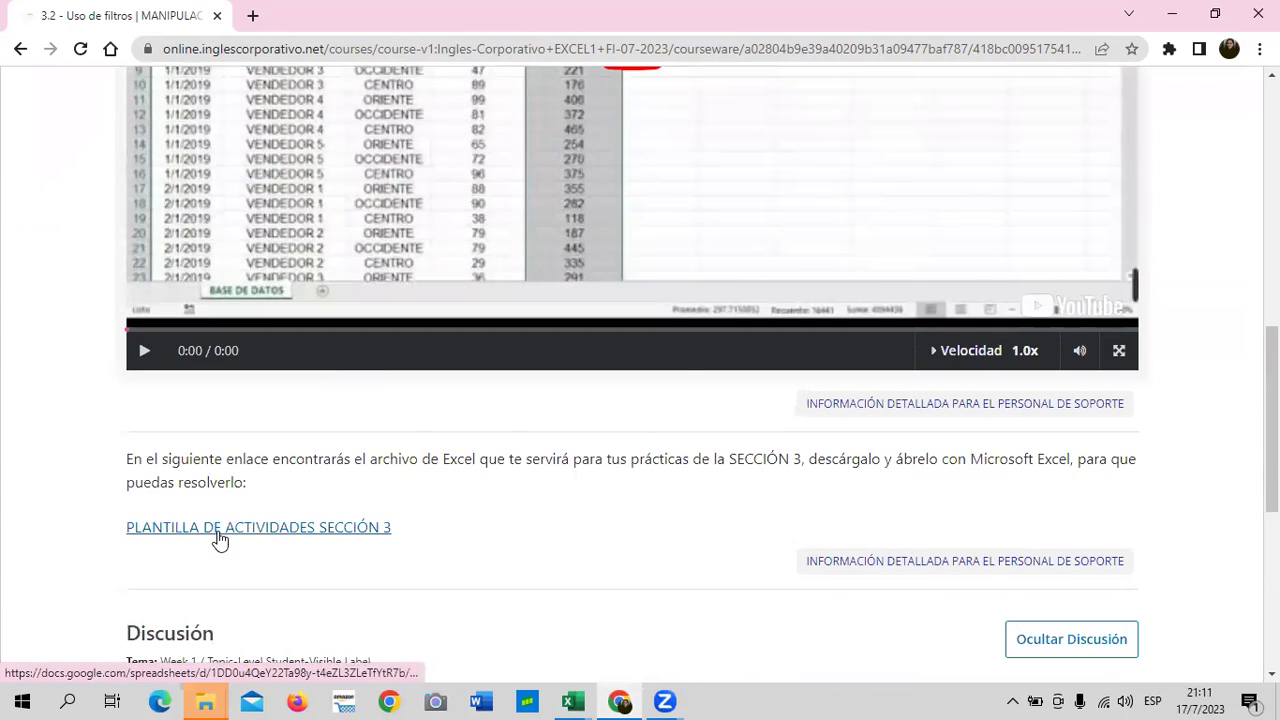
Open the Section 3 activity template, find it deleted, and go back to lesson 3.2.
click(315, 528)
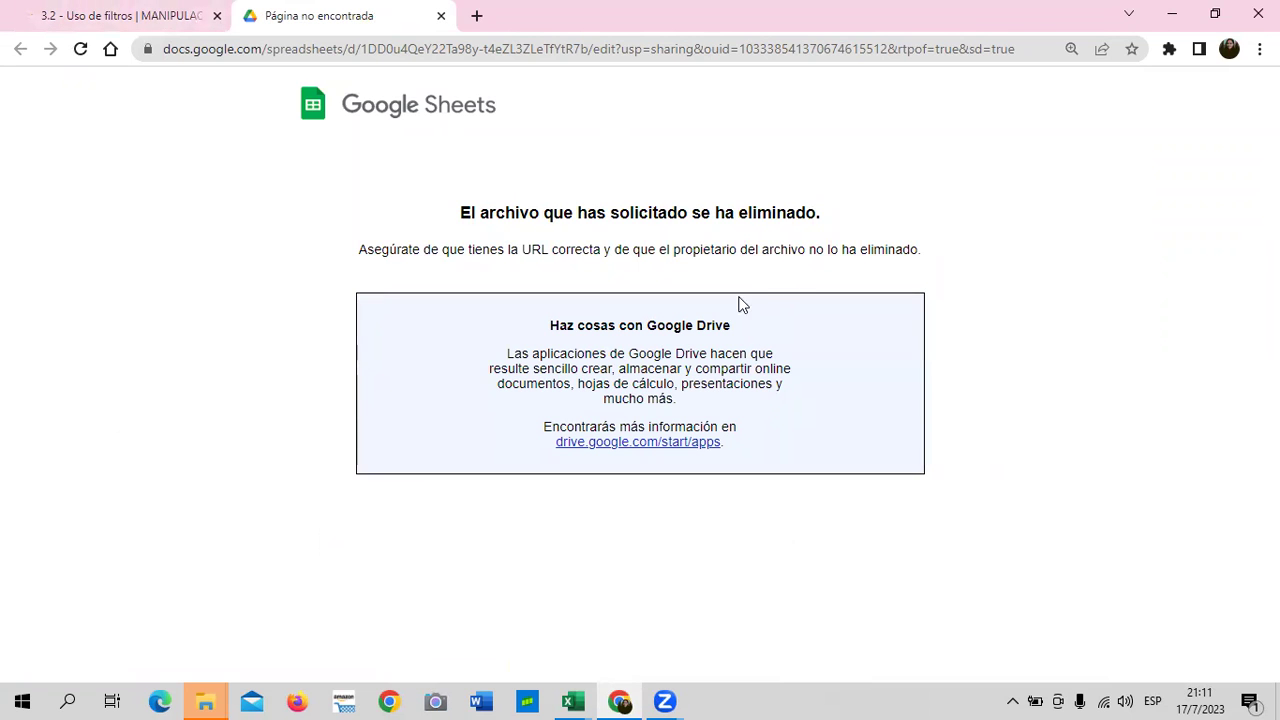
click(185, 16)
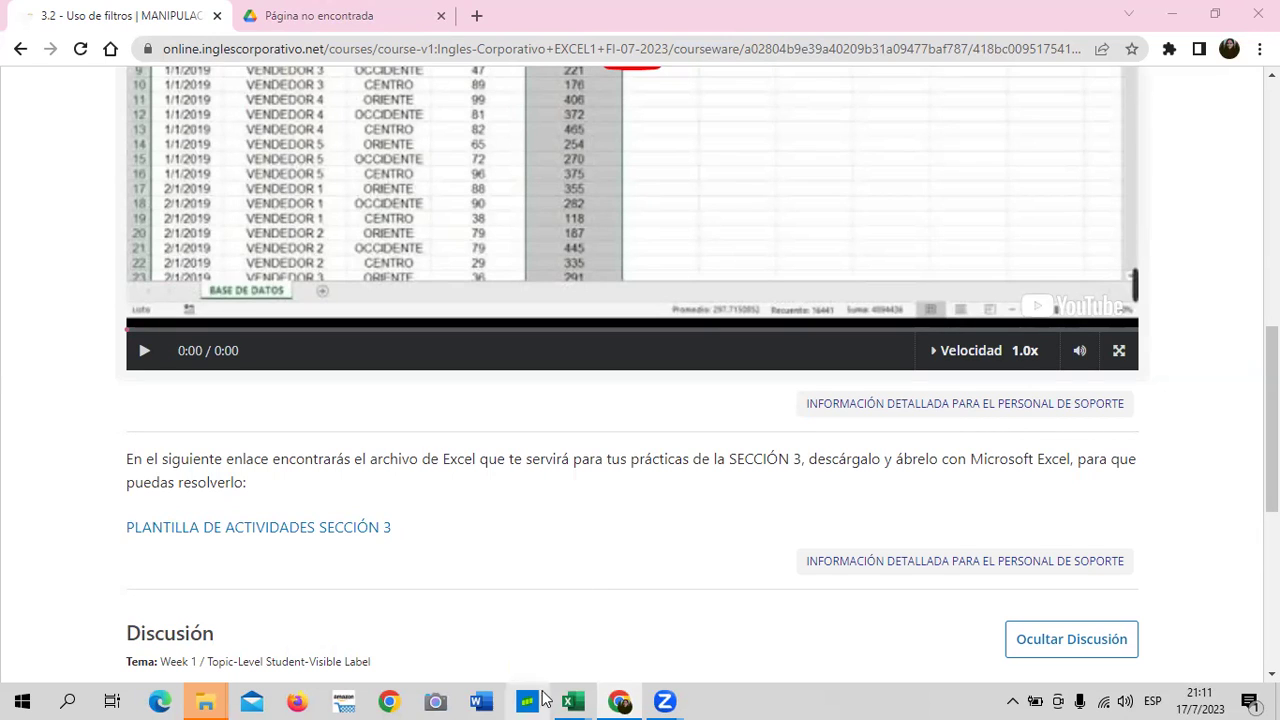
mouse_move(572, 701)
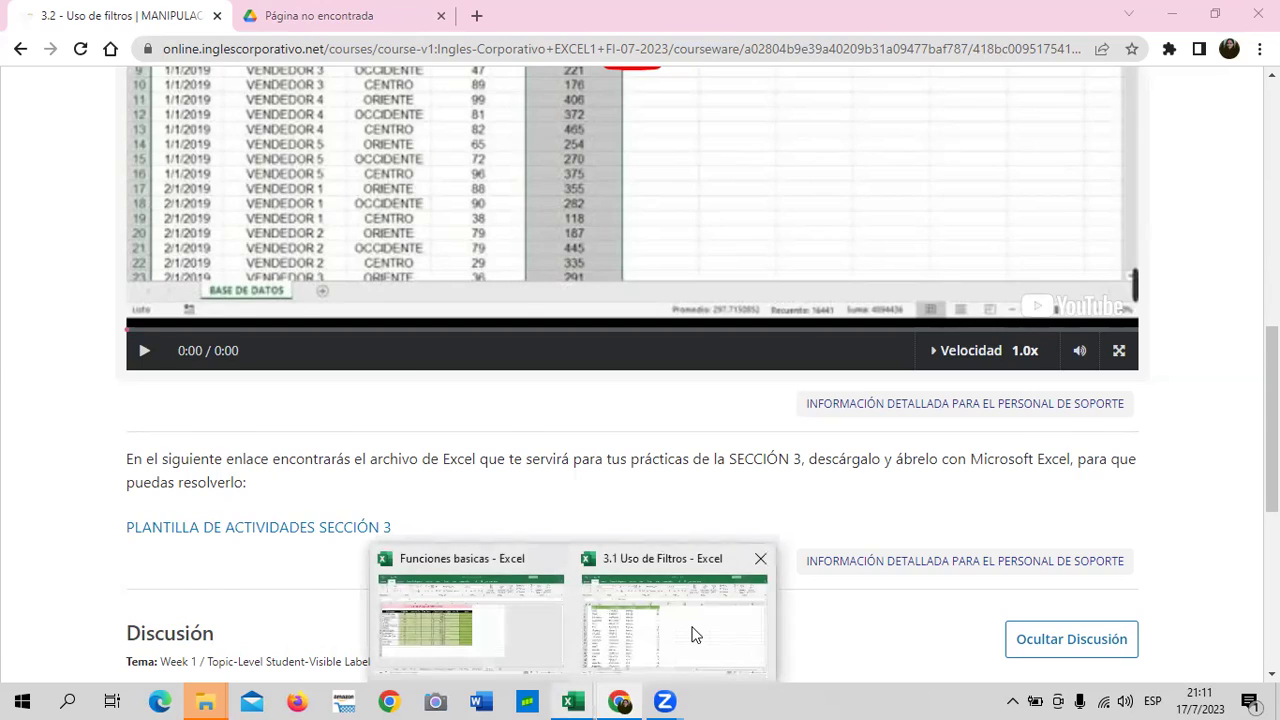
Return to the 3.1 Uso de Filtros workbook and scroll through the USO DE FILTROS sheet.
click(694, 630)
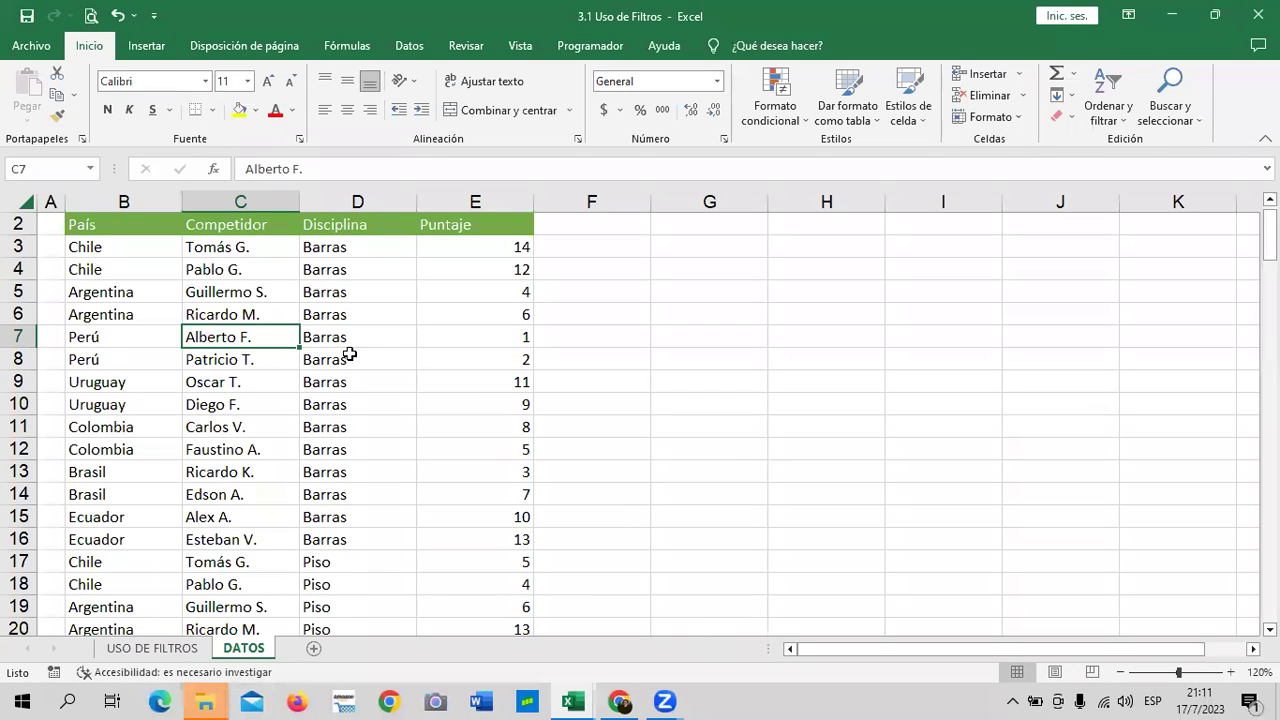
click(653, 250)
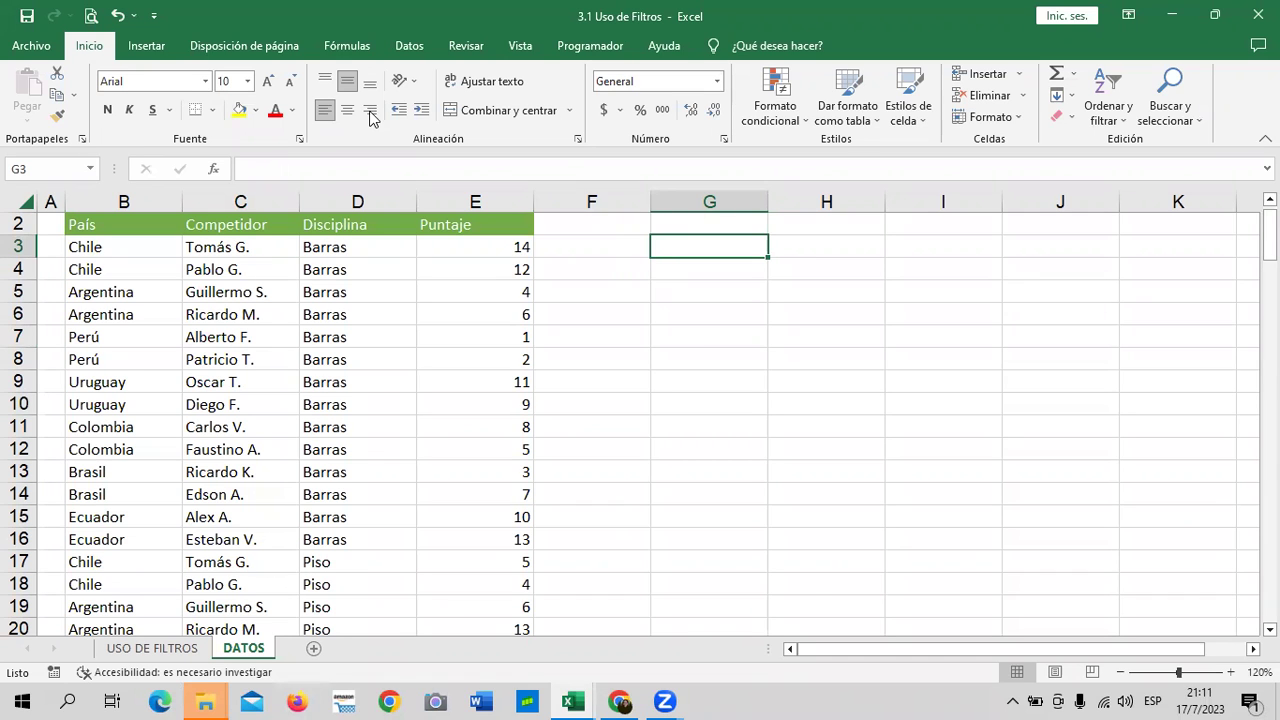
click(165, 649)
scroll(296, 415, down, 5)
scroll(296, 415, down, 6)
scroll(298, 425, down, 2)
scroll(299, 428, down, 5)
scroll(299, 428, down, 1)
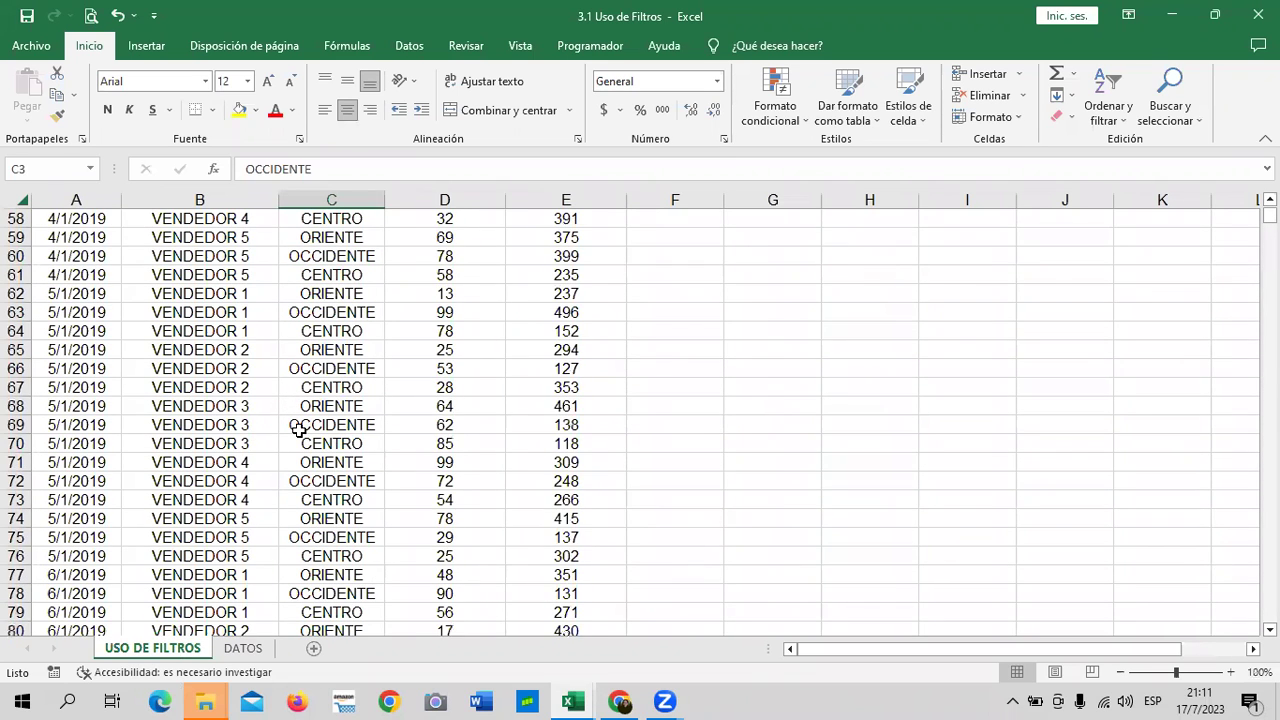
scroll(299, 428, up, 6)
scroll(299, 446, up, 4)
scroll(299, 446, up, 5)
scroll(299, 446, up, 4)
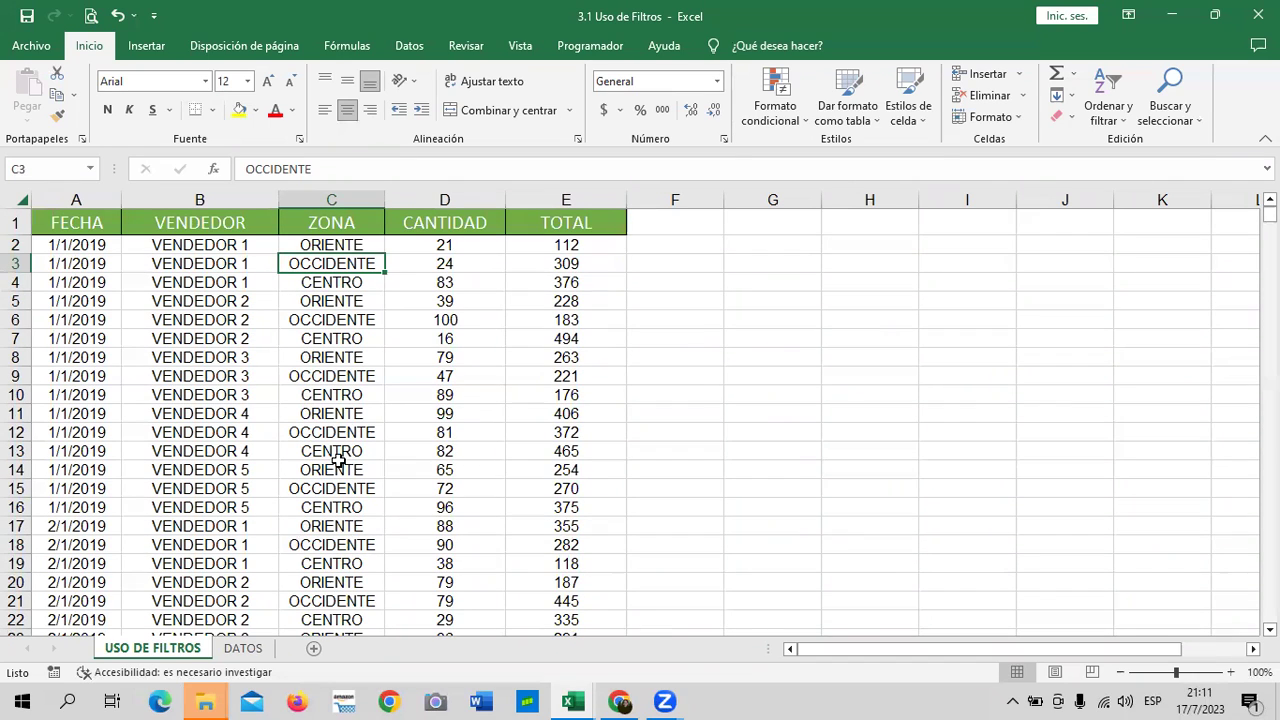
Scroll through the DATOS sheet, compare it briefly with USO DE FILTROS, and end on DATOS.
click(252, 648)
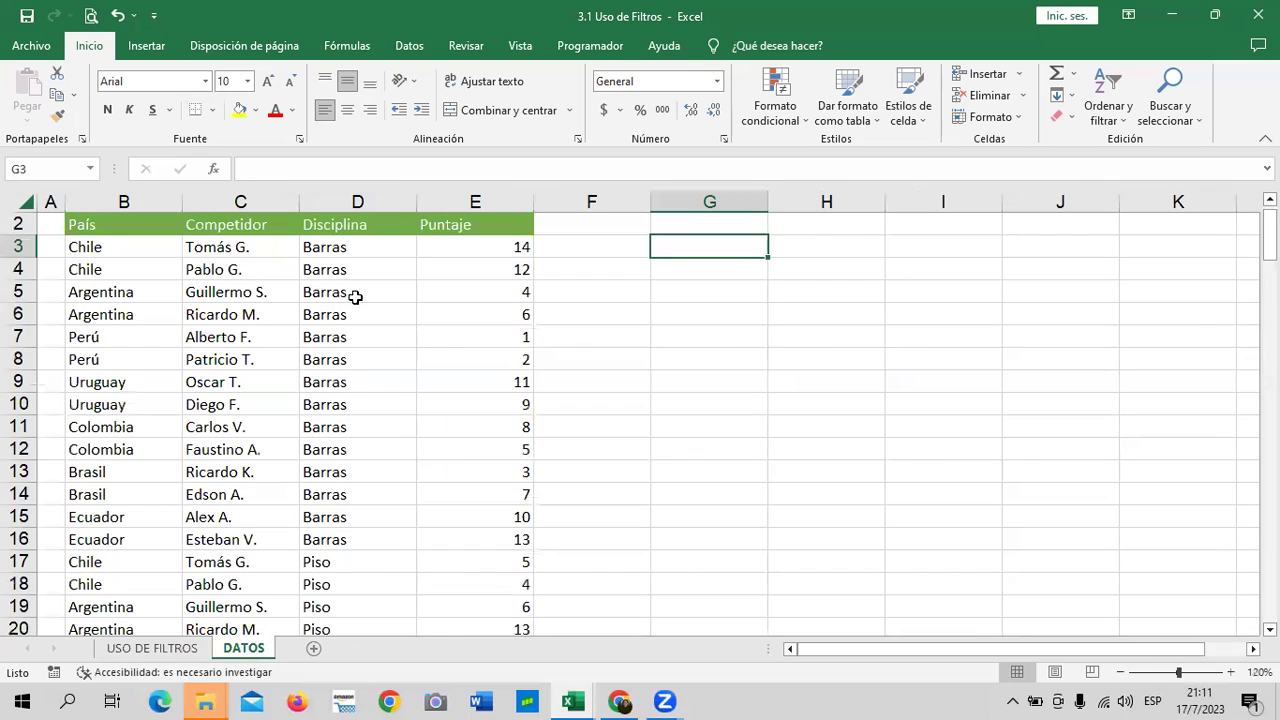
scroll(351, 363, down, 3)
scroll(353, 381, down, 2)
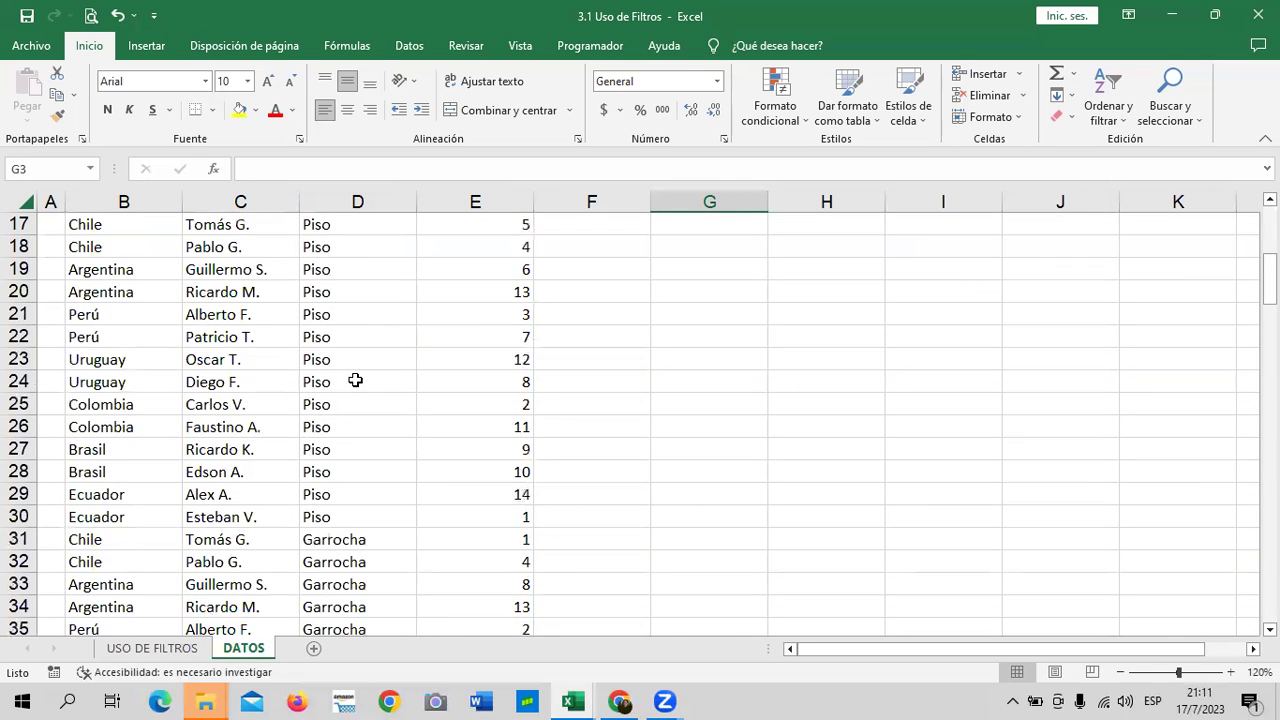
scroll(355, 382, down, 5)
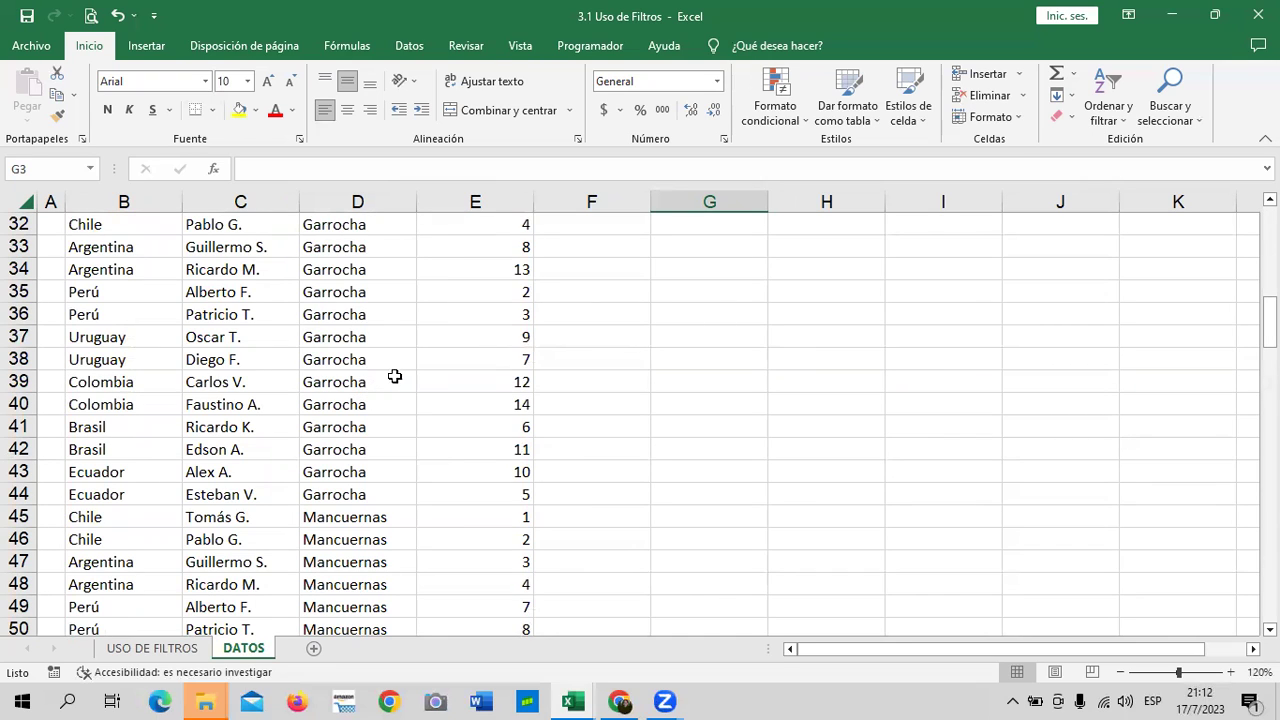
click(150, 645)
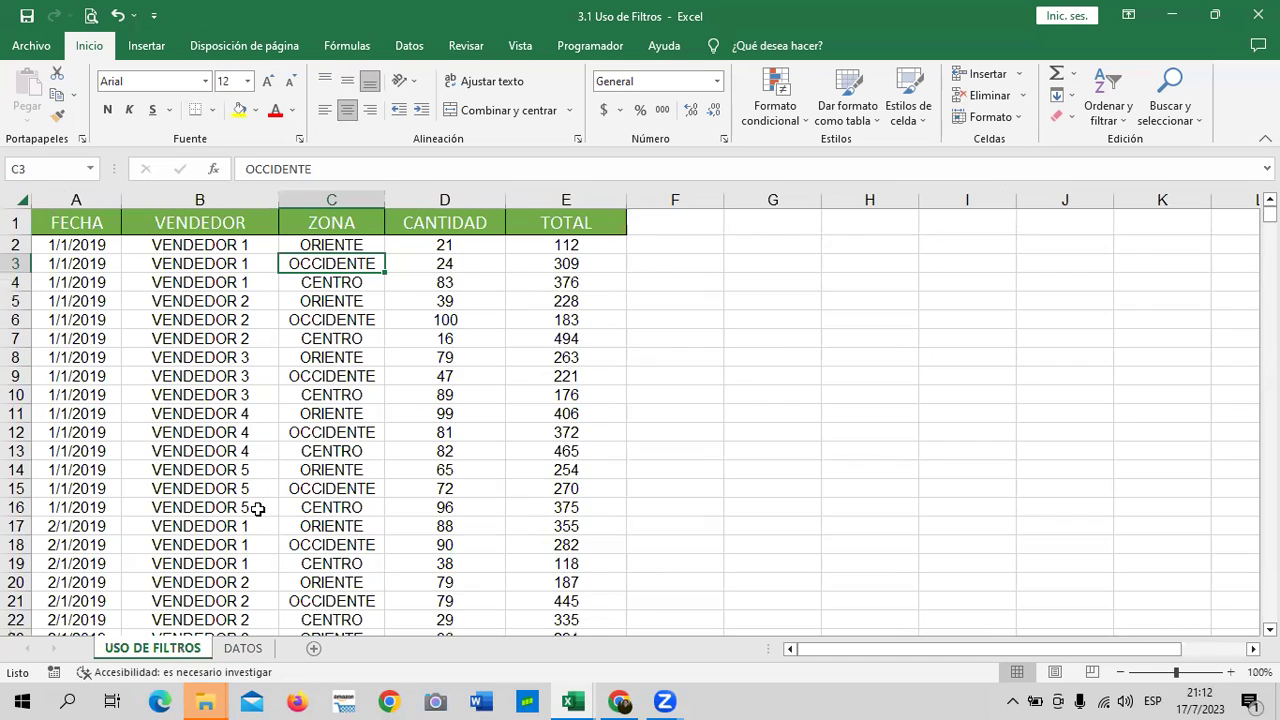
click(243, 648)
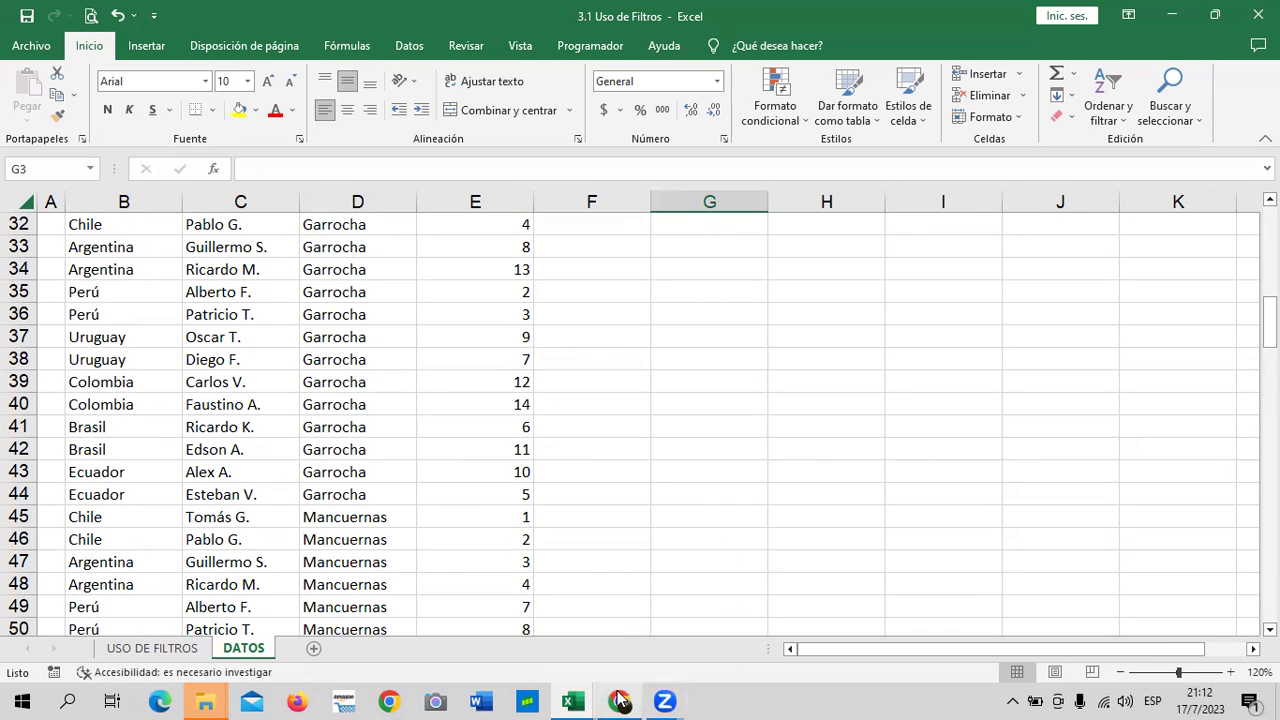
click(637, 655)
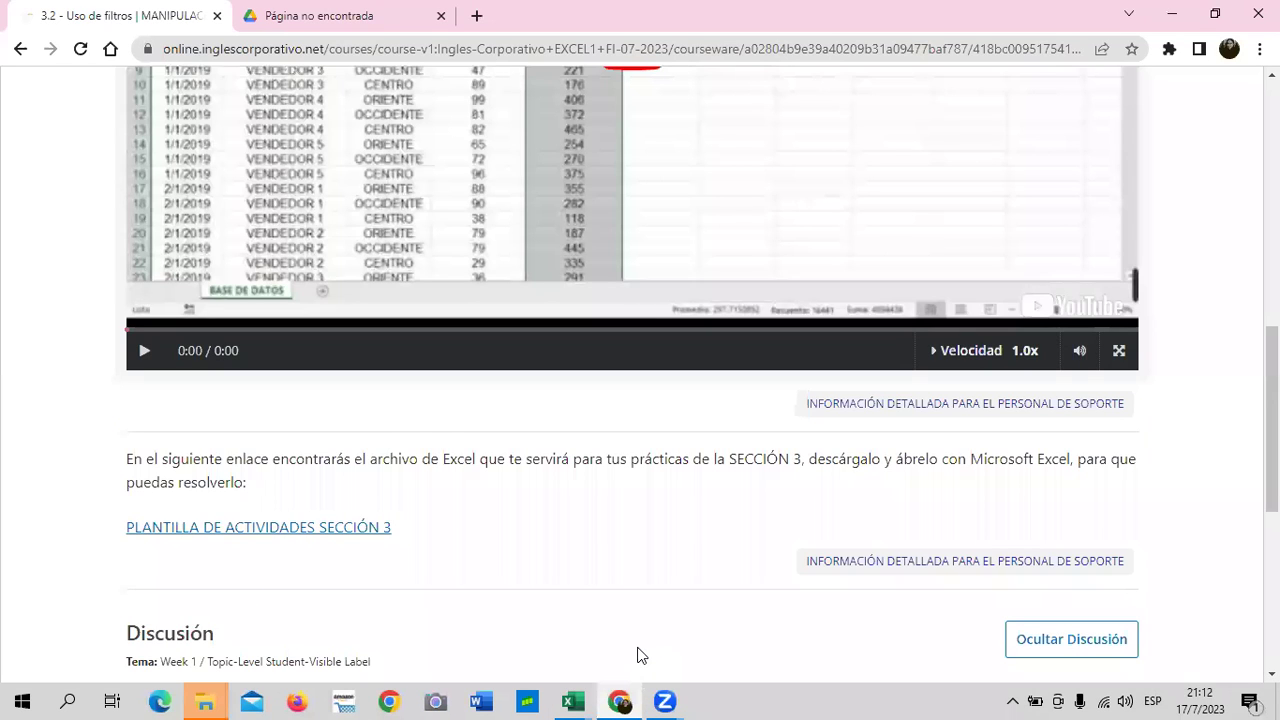
Open lesson 3.4 Herramienta formulario and close the Página no encontrada tab.
scroll(720, 450, up, 3)
scroll(717, 457, up, 2)
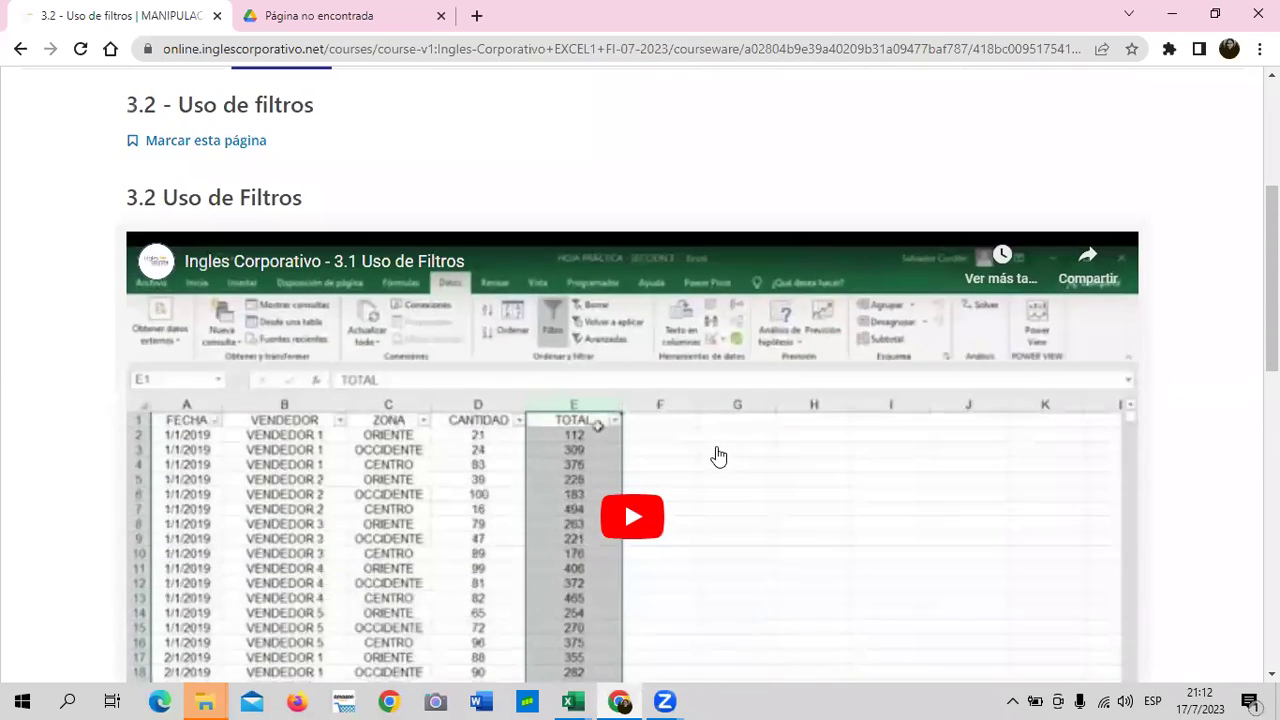
scroll(717, 457, up, 2)
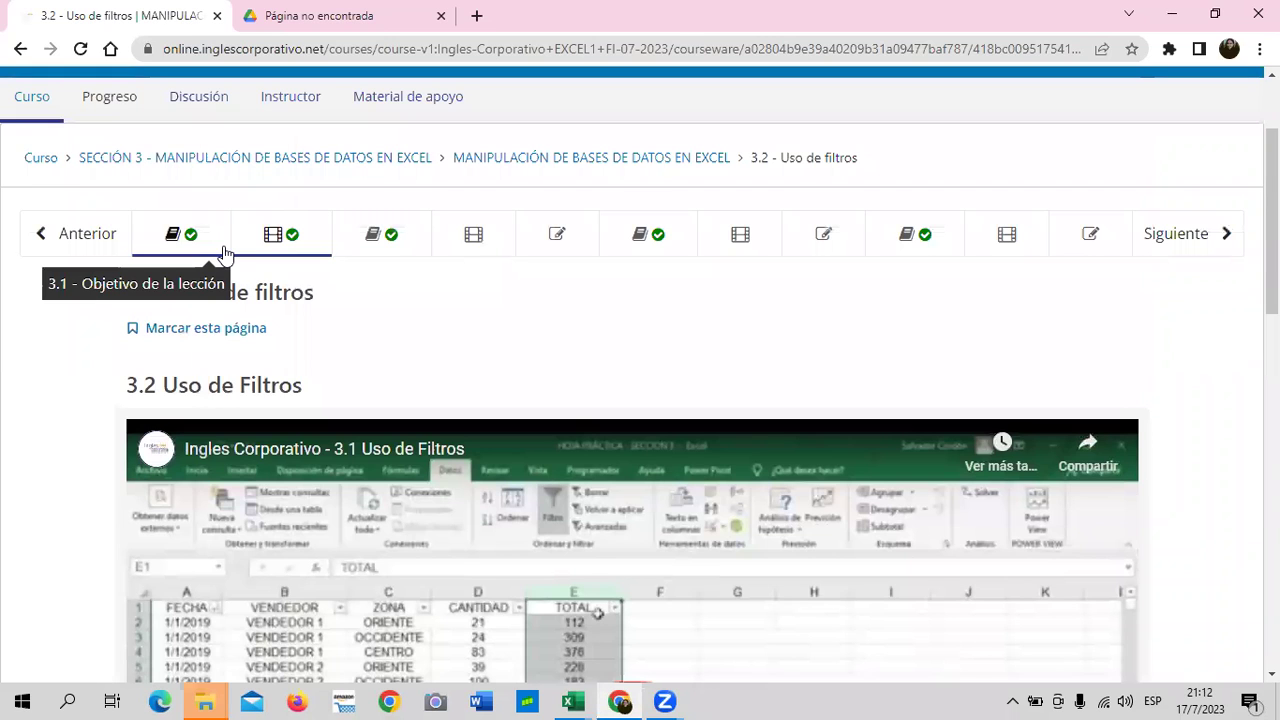
click(443, 239)
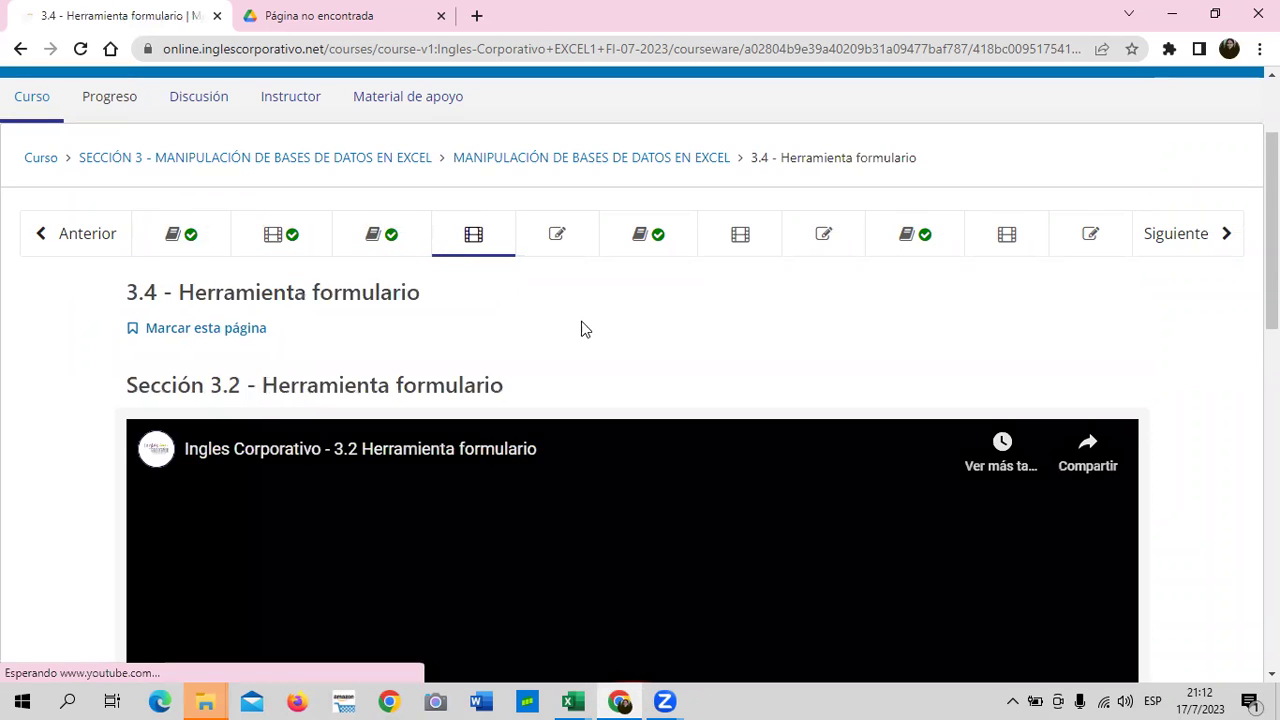
scroll(600, 340, down, 2)
scroll(604, 344, down, 2)
scroll(611, 341, down, 3)
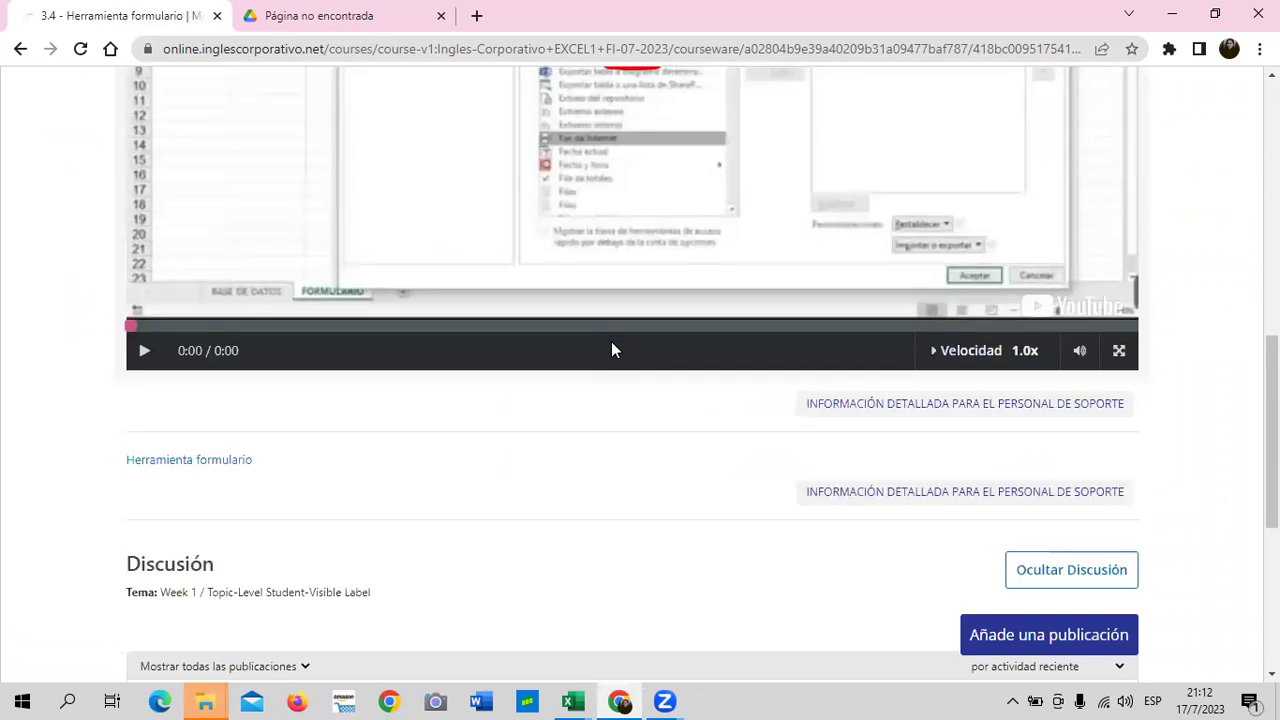
scroll(611, 341, up, 3)
scroll(611, 341, up, 3)
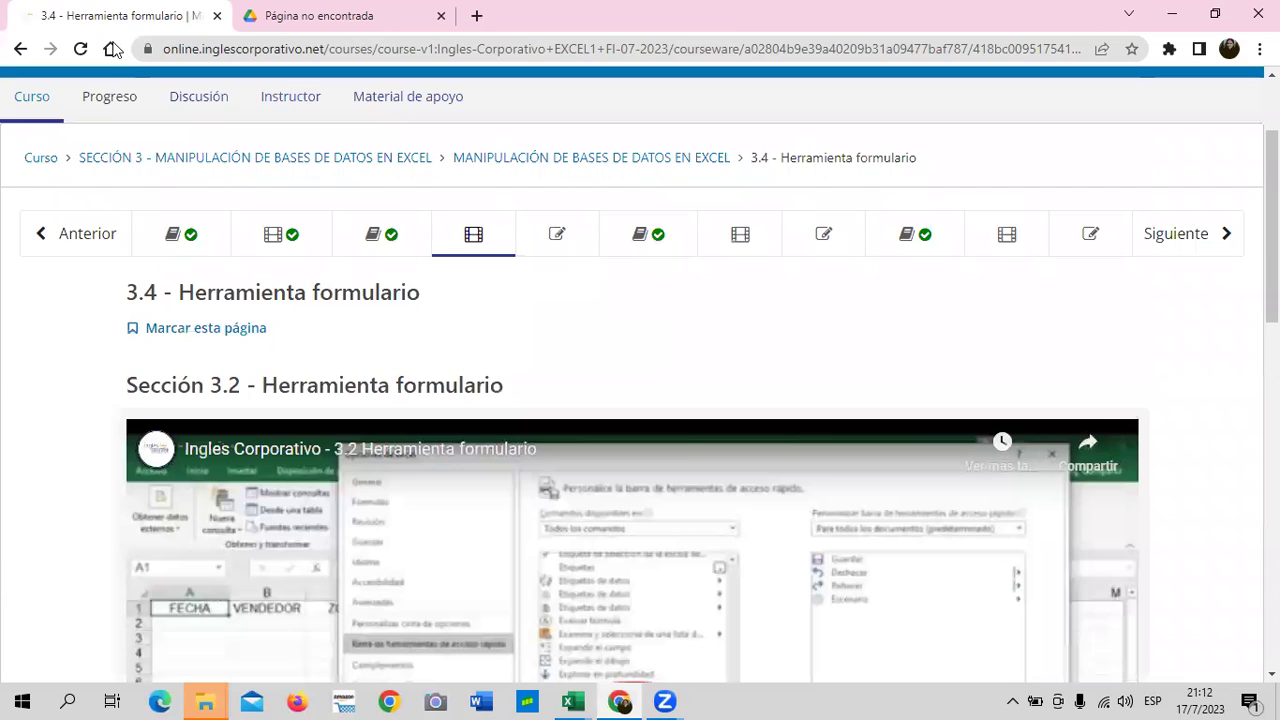
click(440, 16)
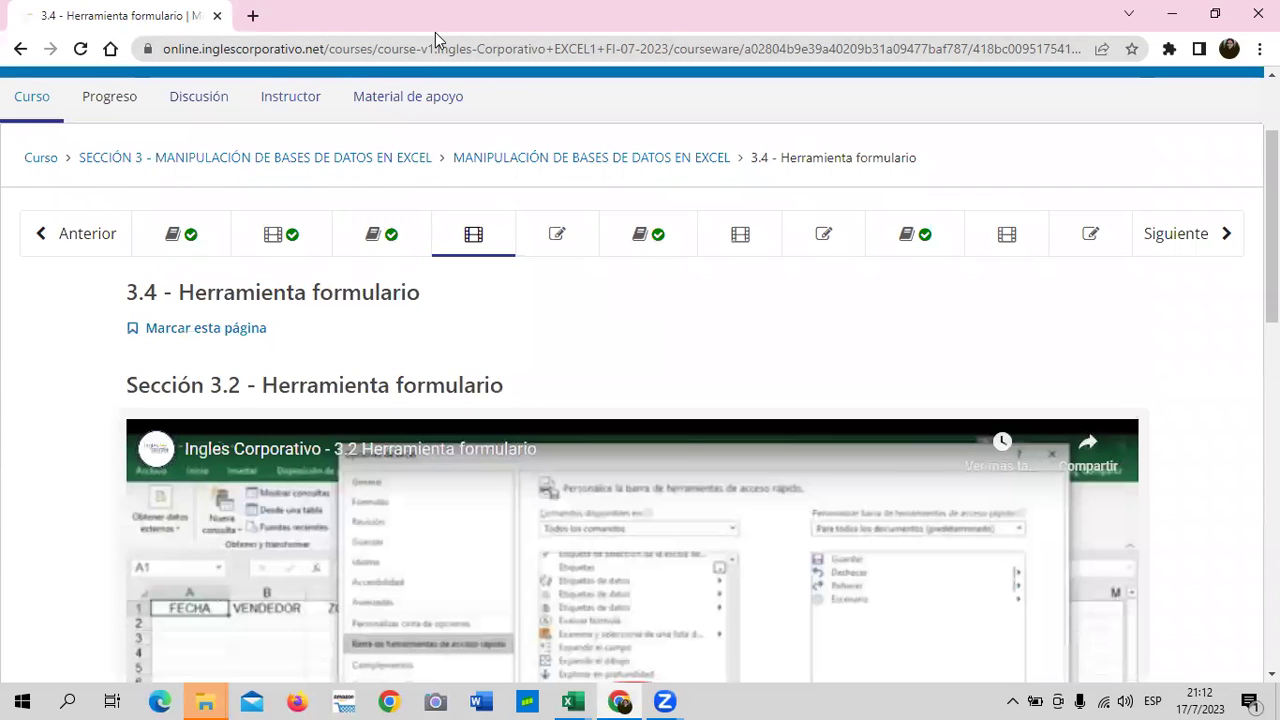
Open the 3.5 Laboratorio quiz and scroll through its four questions on filters and sorting.
click(536, 240)
scroll(671, 375, down, 3)
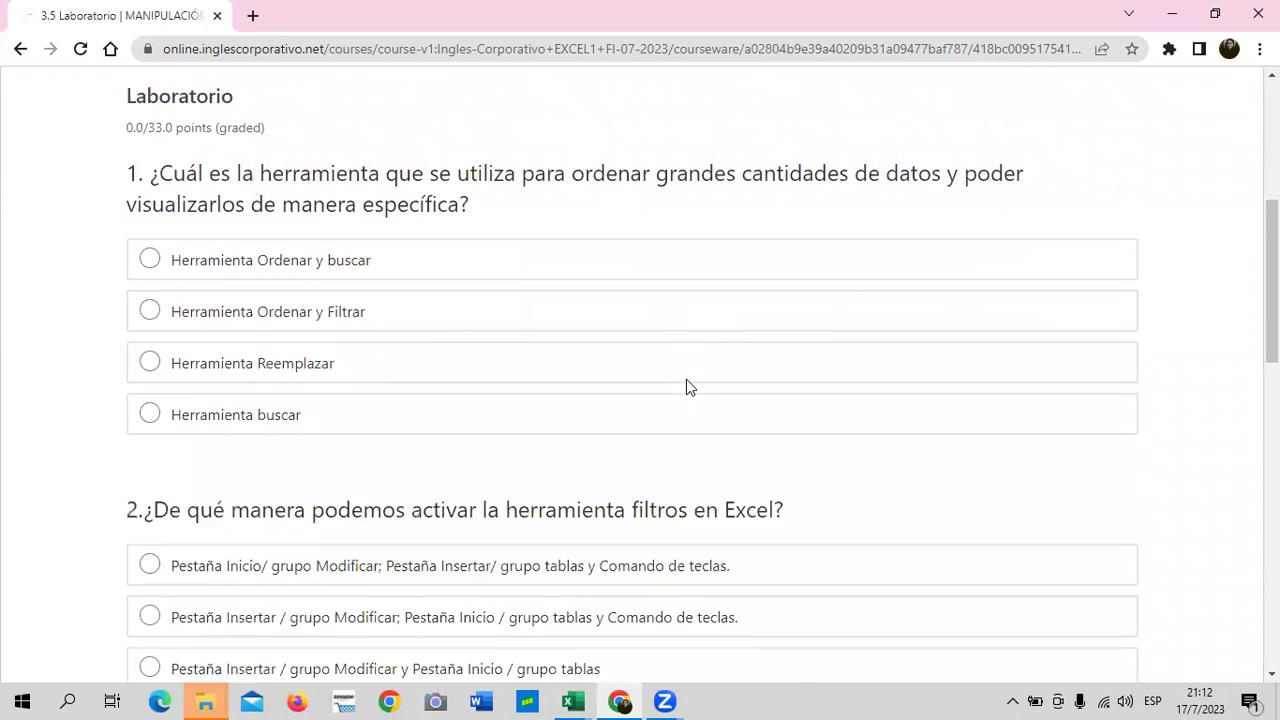
scroll(686, 379, down, 3)
scroll(686, 379, down, 3)
scroll(688, 388, down, 2)
scroll(688, 388, down, 2)
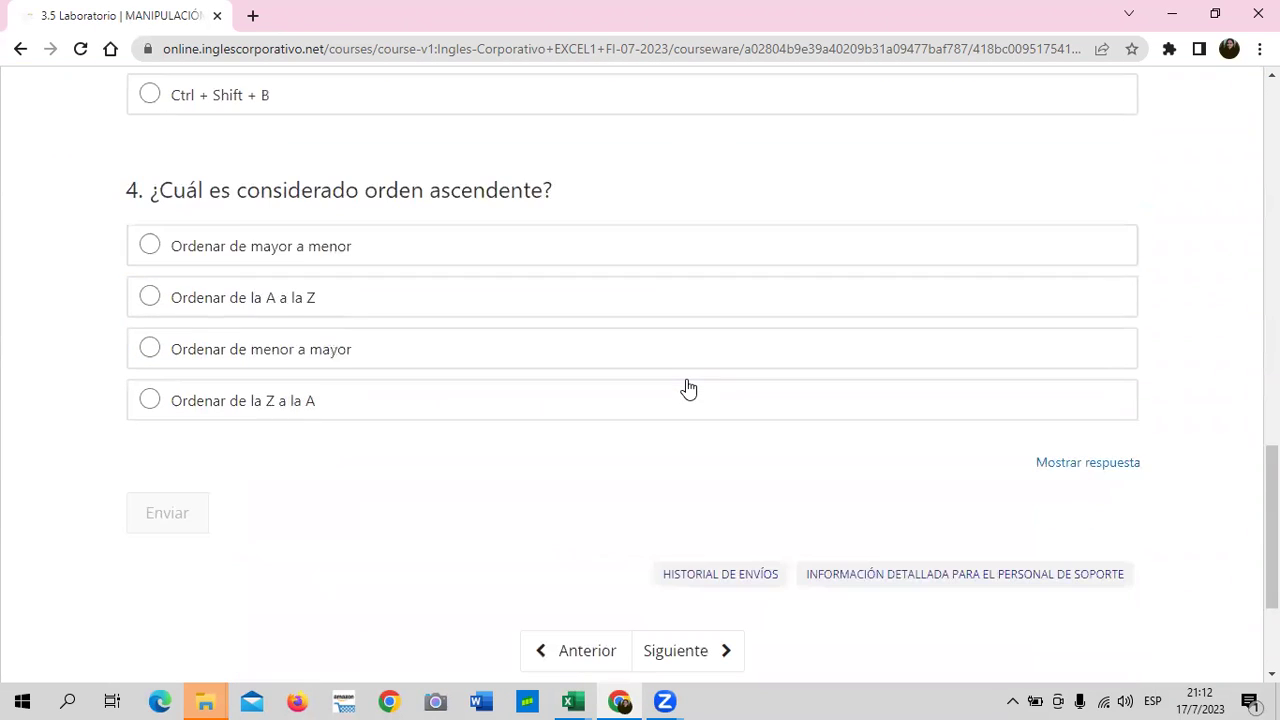
scroll(688, 388, up, 2)
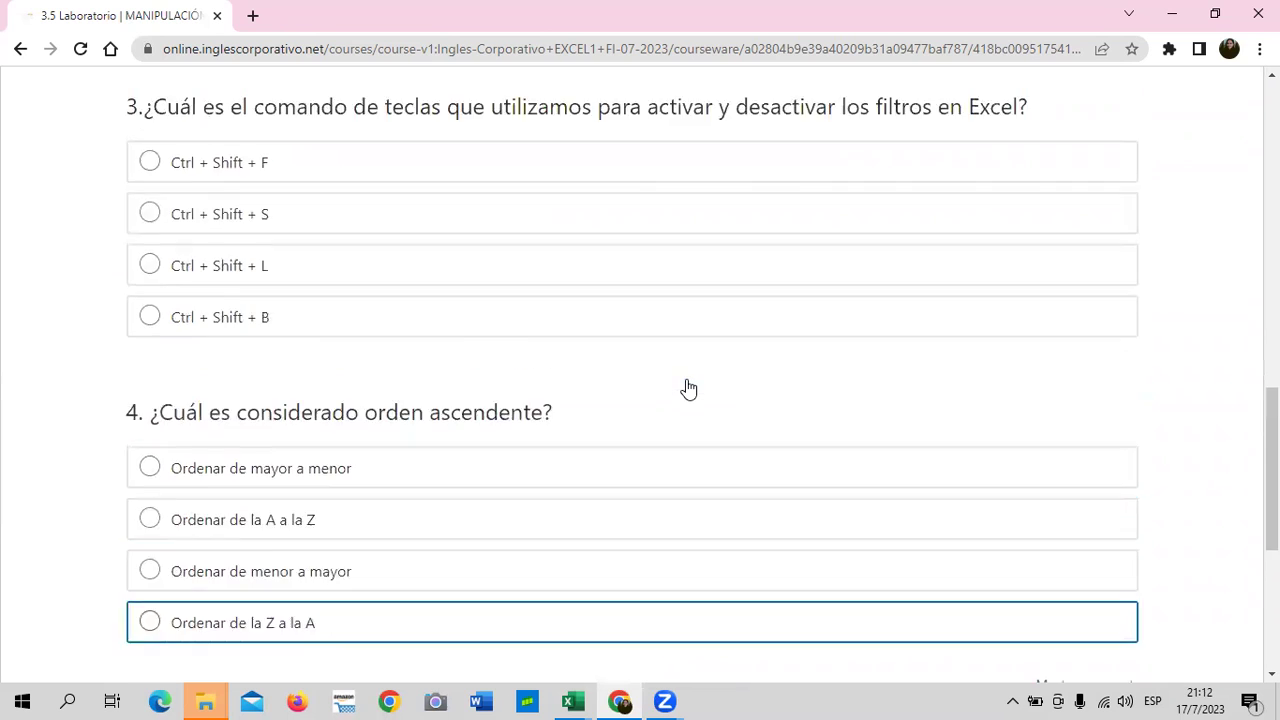
scroll(688, 388, up, 3)
scroll(690, 392, up, 5)
scroll(690, 392, up, 2)
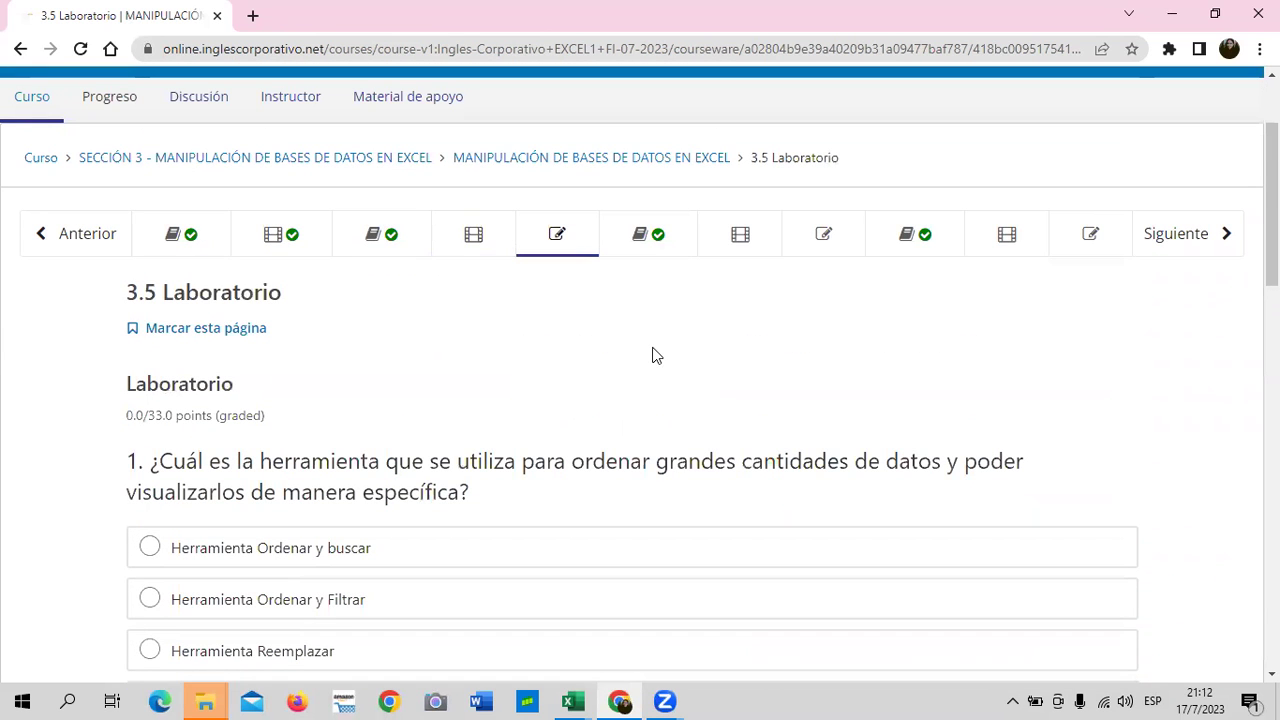
Open lesson 3.7 'Series de relleno' and scroll through its fill-series video and discussion.
click(708, 243)
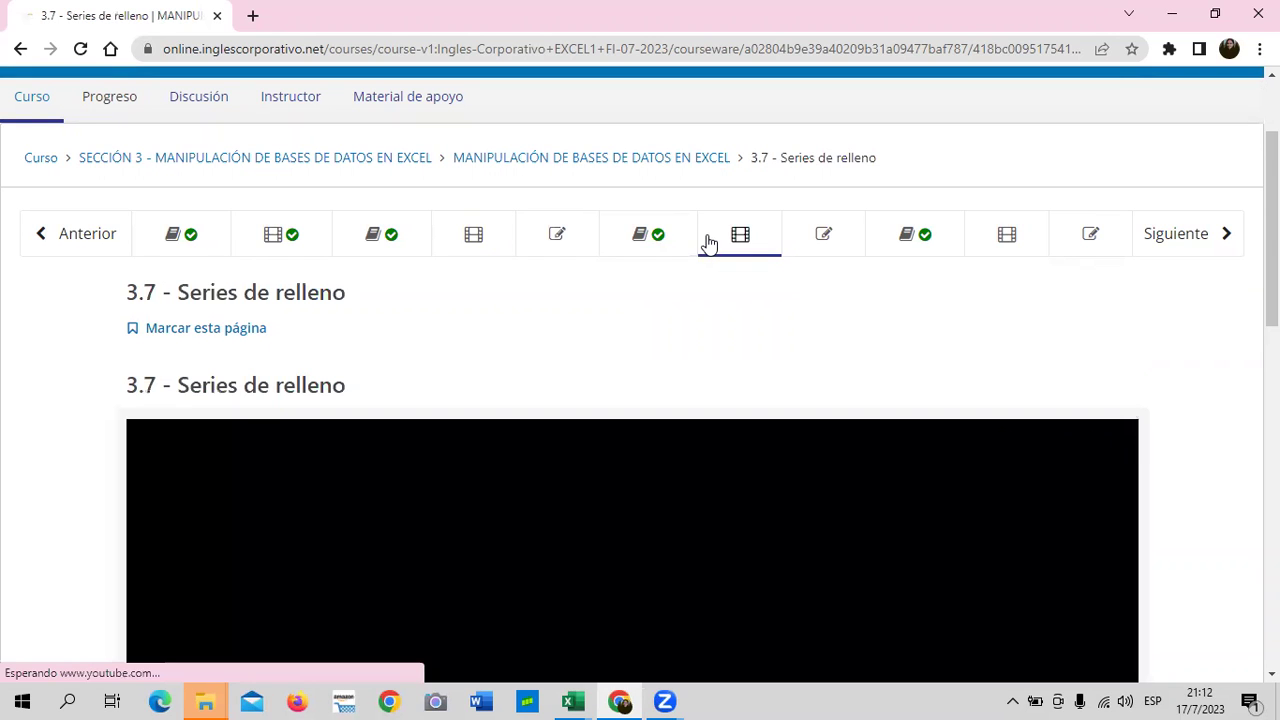
scroll(688, 330, down, 1)
scroll(688, 330, down, 5)
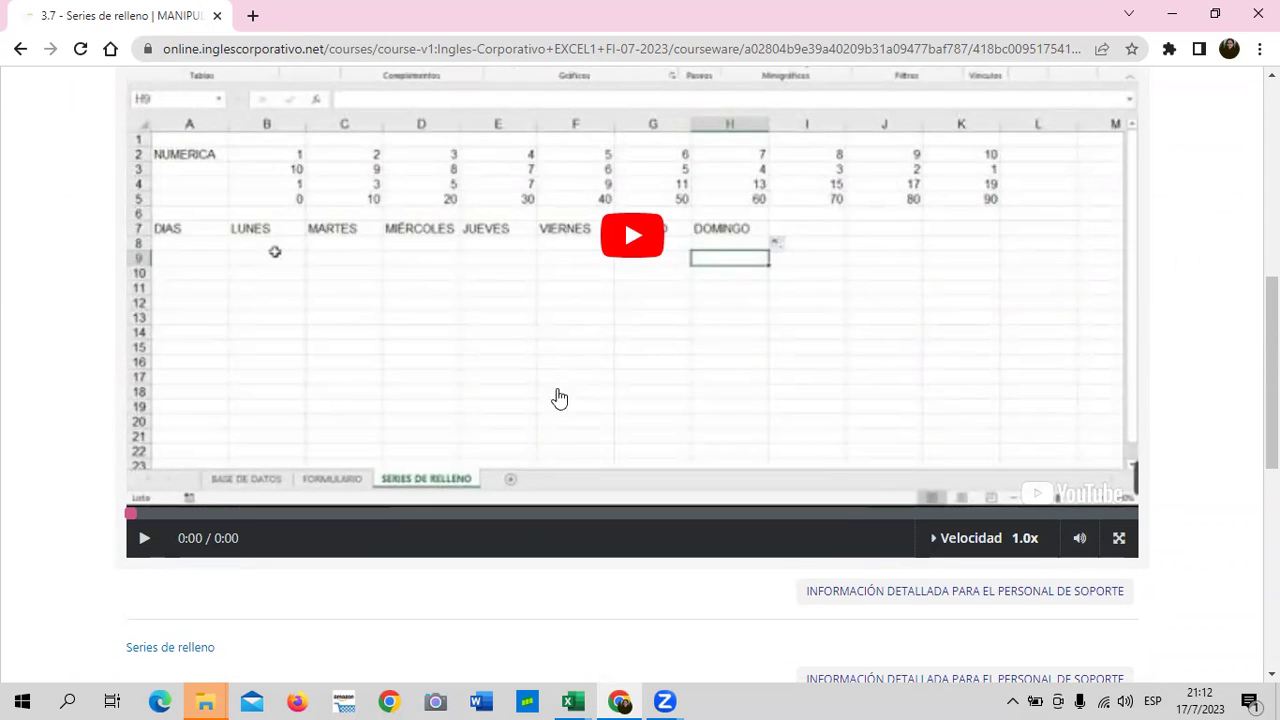
scroll(545, 415, down, 2)
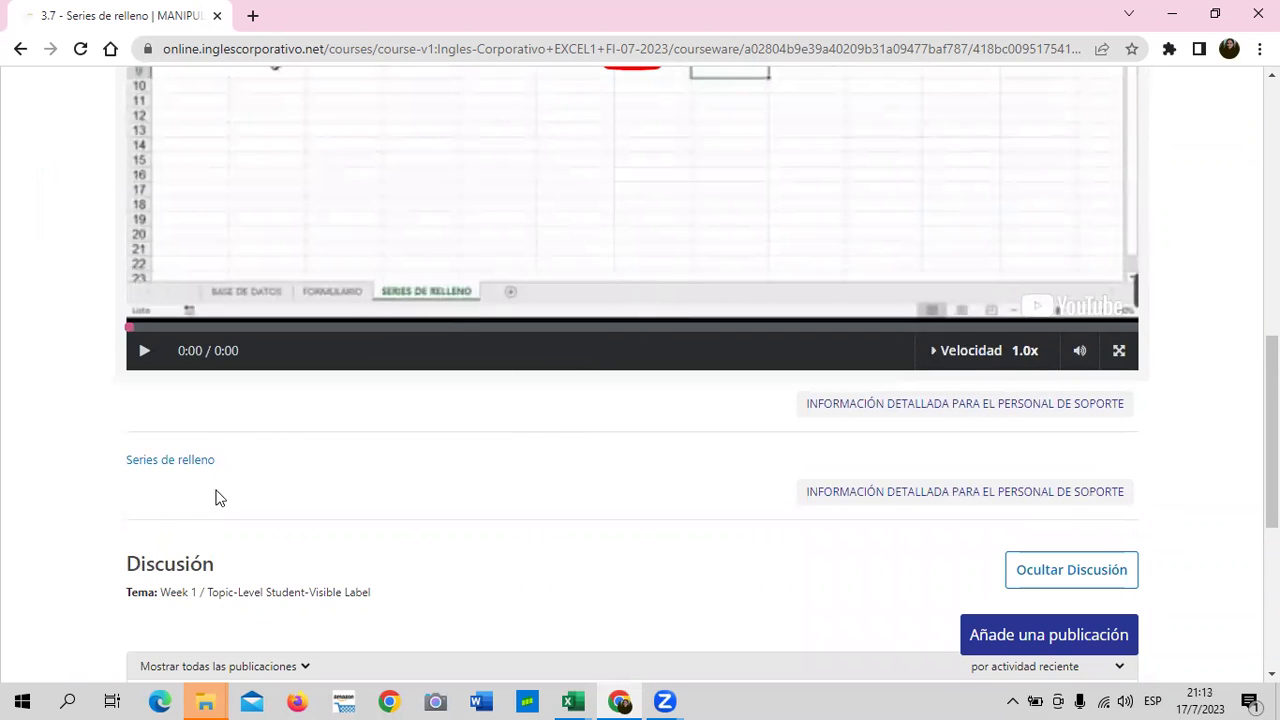
scroll(470, 450, up, 1)
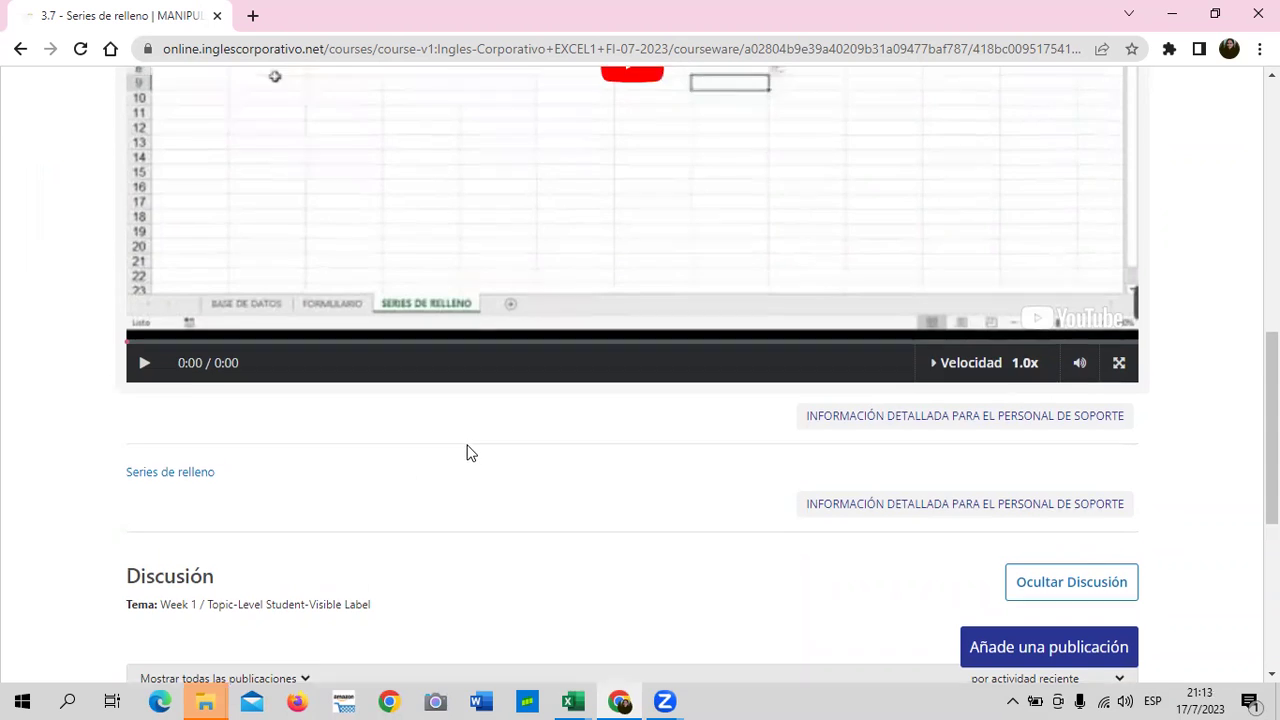
scroll(470, 450, up, 2)
scroll(463, 458, up, 2)
scroll(463, 458, up, 2)
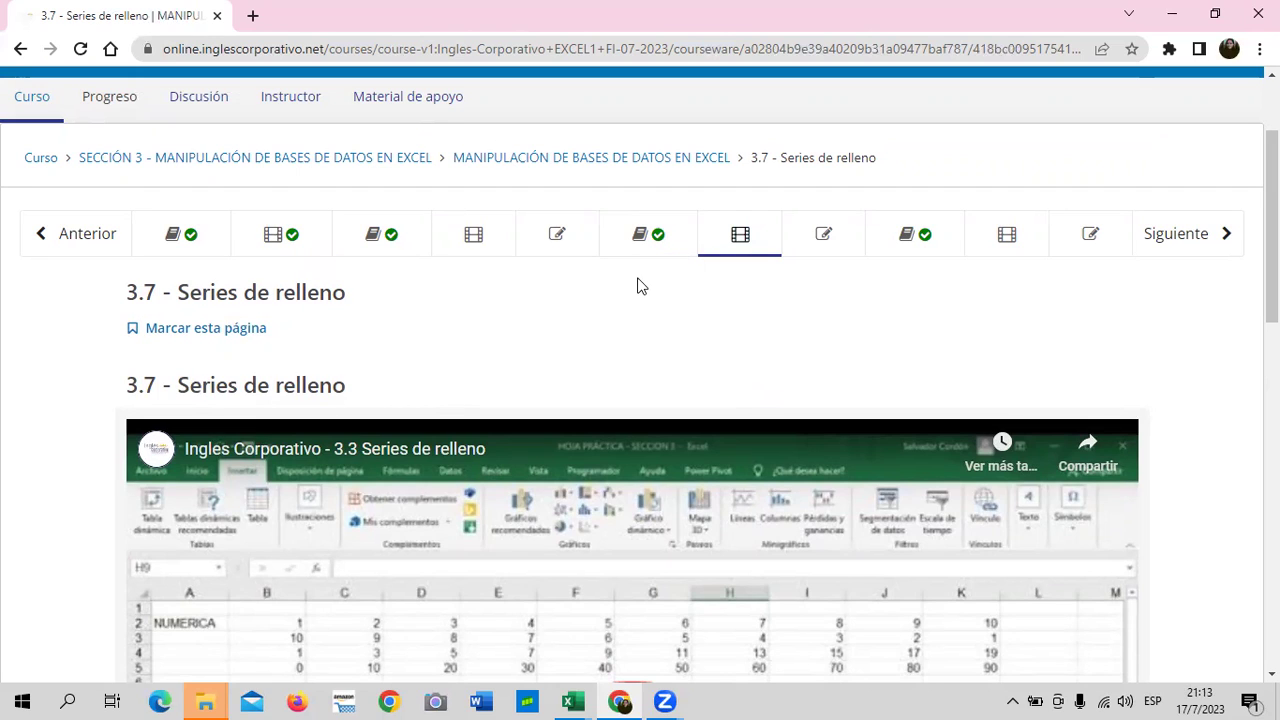
Look through the 3.8 Laboratorio quiz, then open lesson 3.10 'Listas de validación de datos'.
click(836, 236)
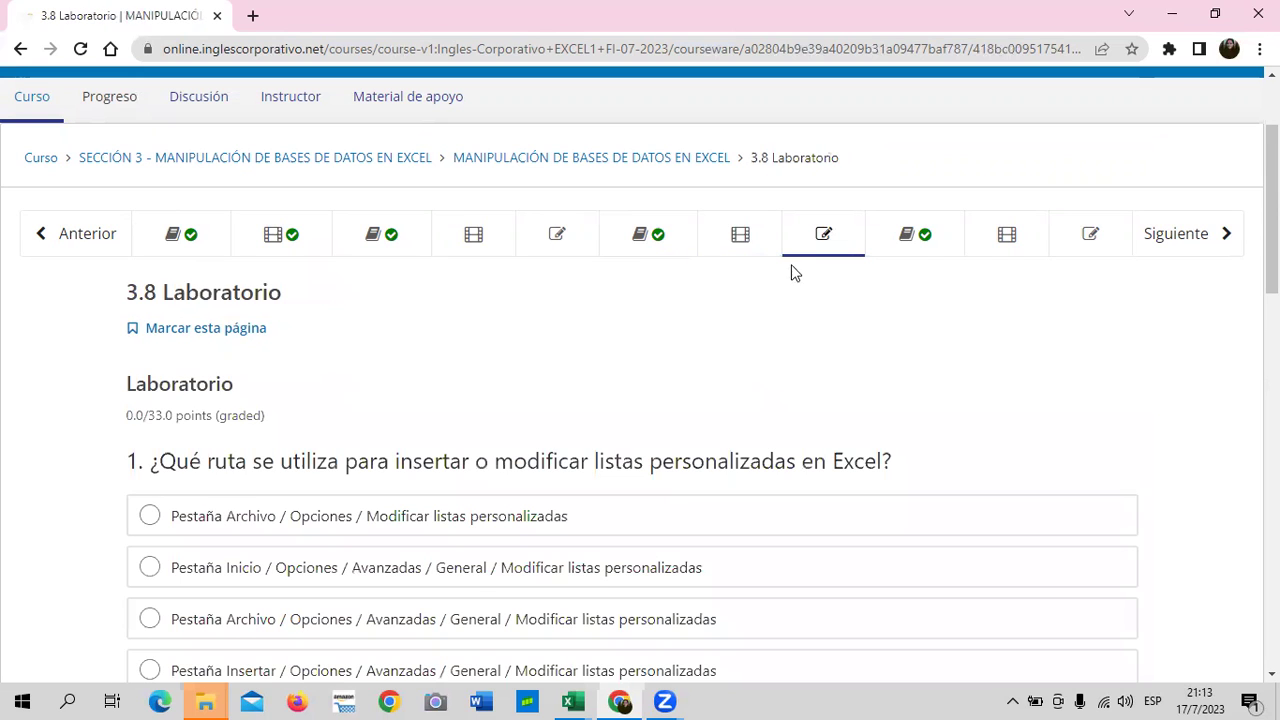
scroll(778, 295, down, 7)
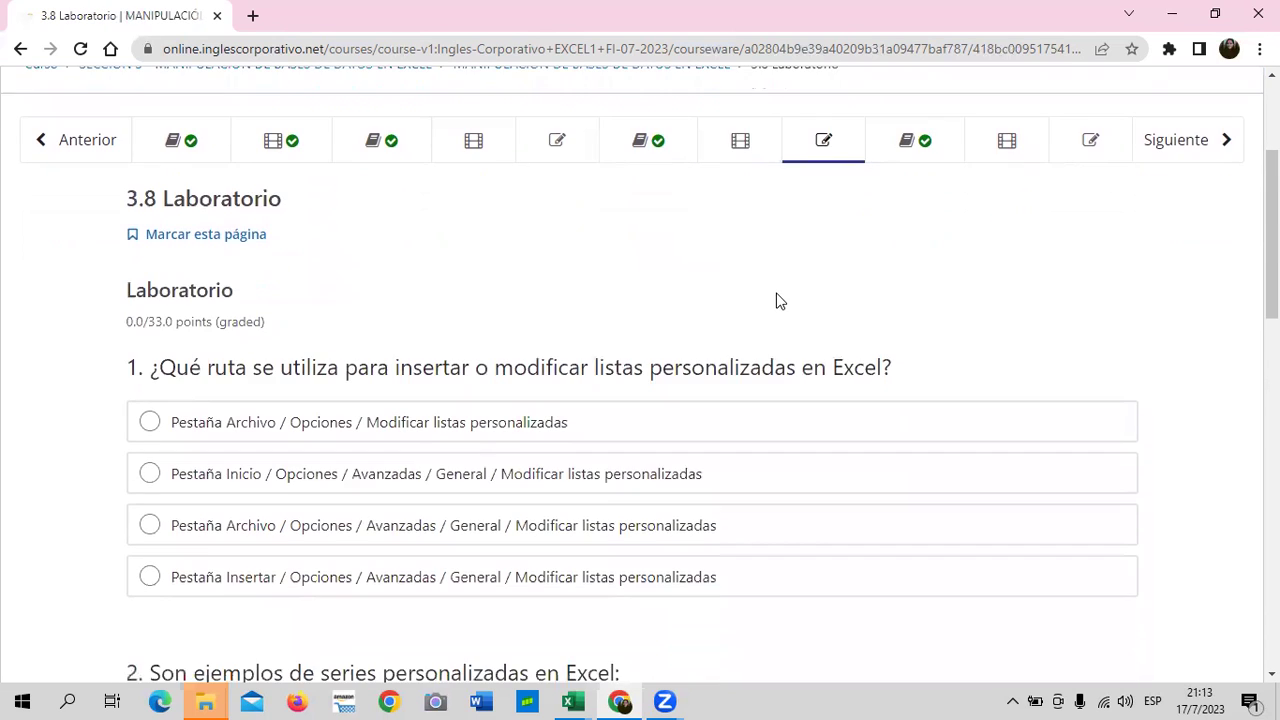
scroll(770, 307, down, 4)
scroll(766, 308, down, 1)
scroll(765, 308, down, 2)
scroll(765, 315, up, 5)
scroll(765, 318, up, 5)
scroll(759, 313, up, 3)
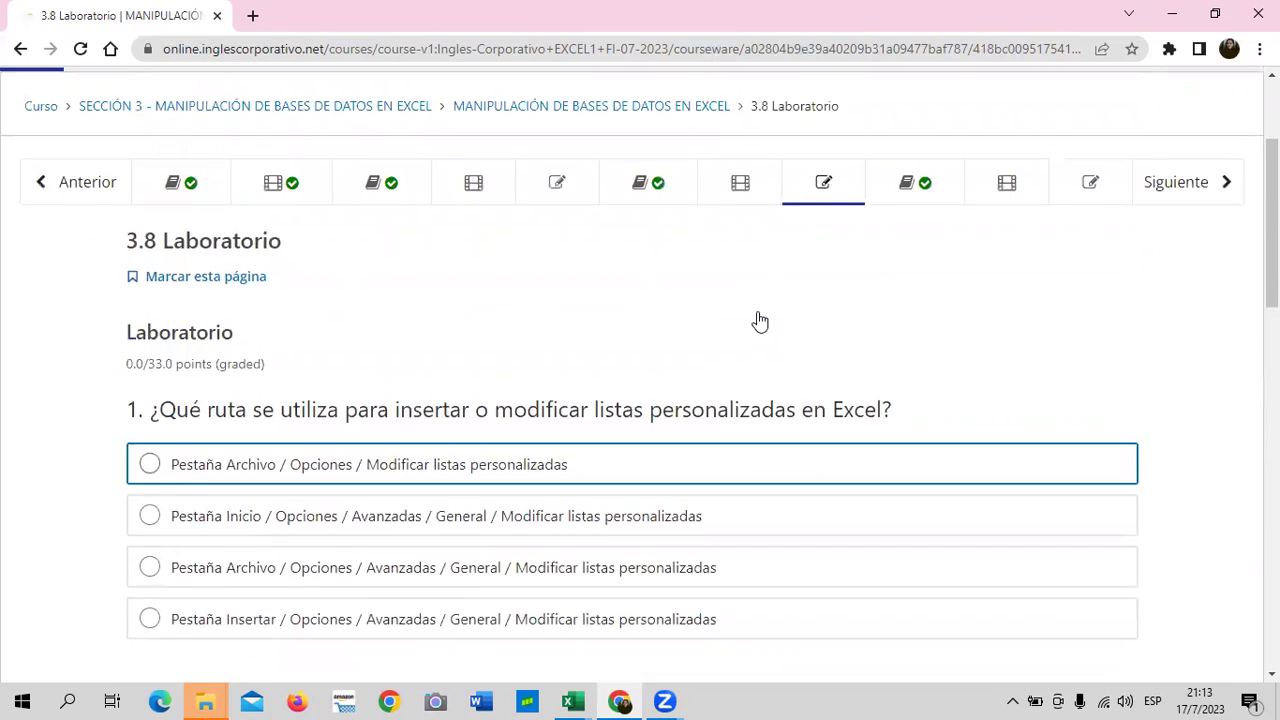
scroll(759, 313, up, 2)
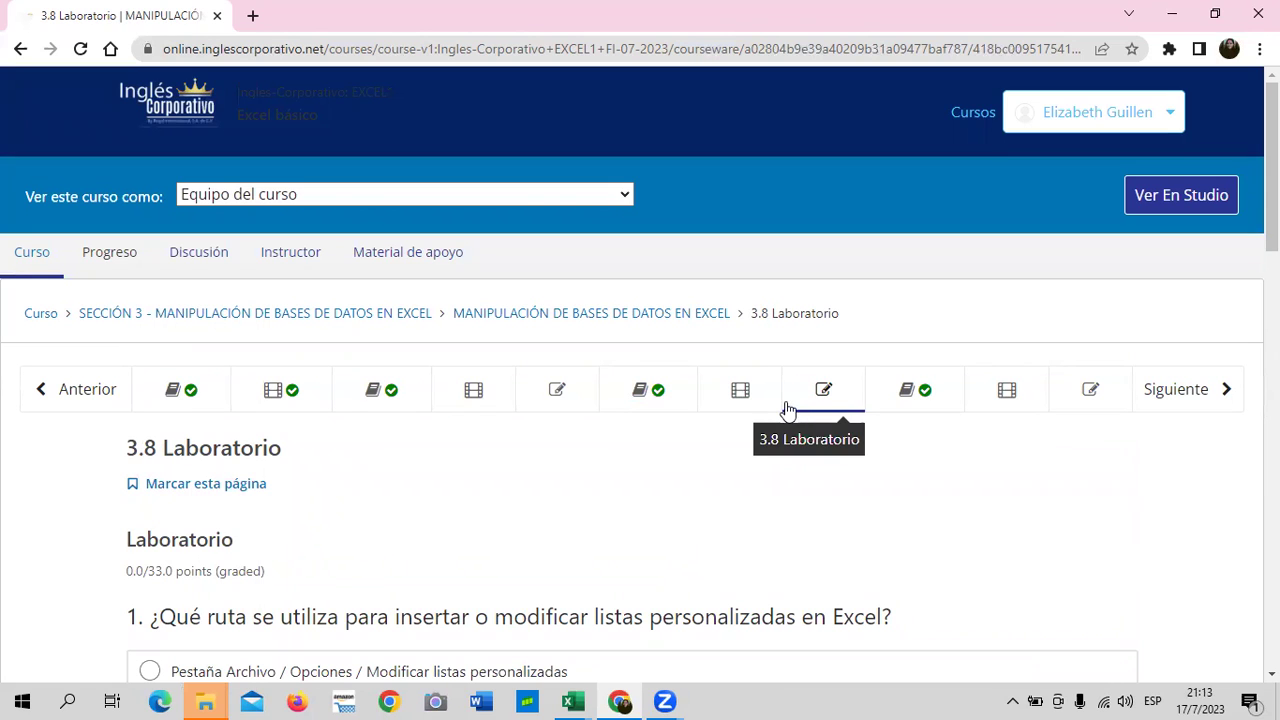
click(1025, 398)
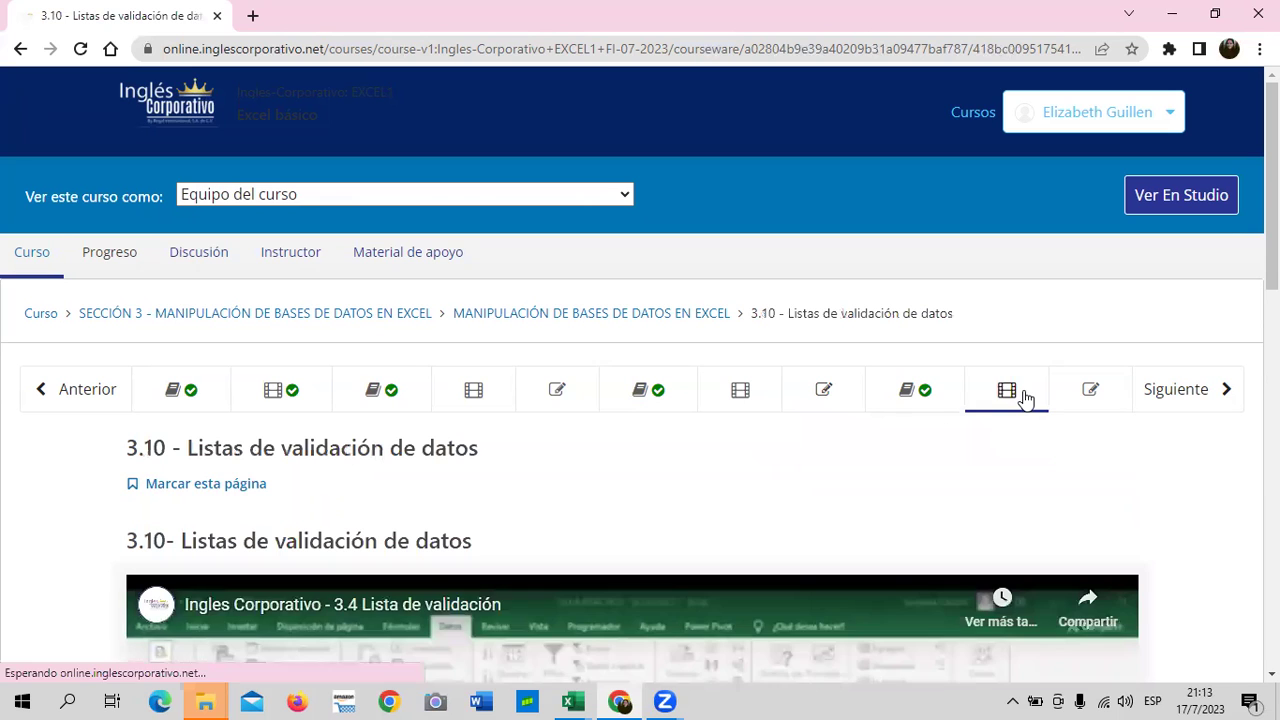
Scroll through lesson 3.10's '3.4 Lista de validación' video page, then go to the 3.11 Laboratorio quiz.
scroll(667, 433, down, 2)
scroll(667, 433, down, 2)
scroll(647, 448, down, 1)
scroll(647, 448, up, 3)
scroll(400, 360, up, 1)
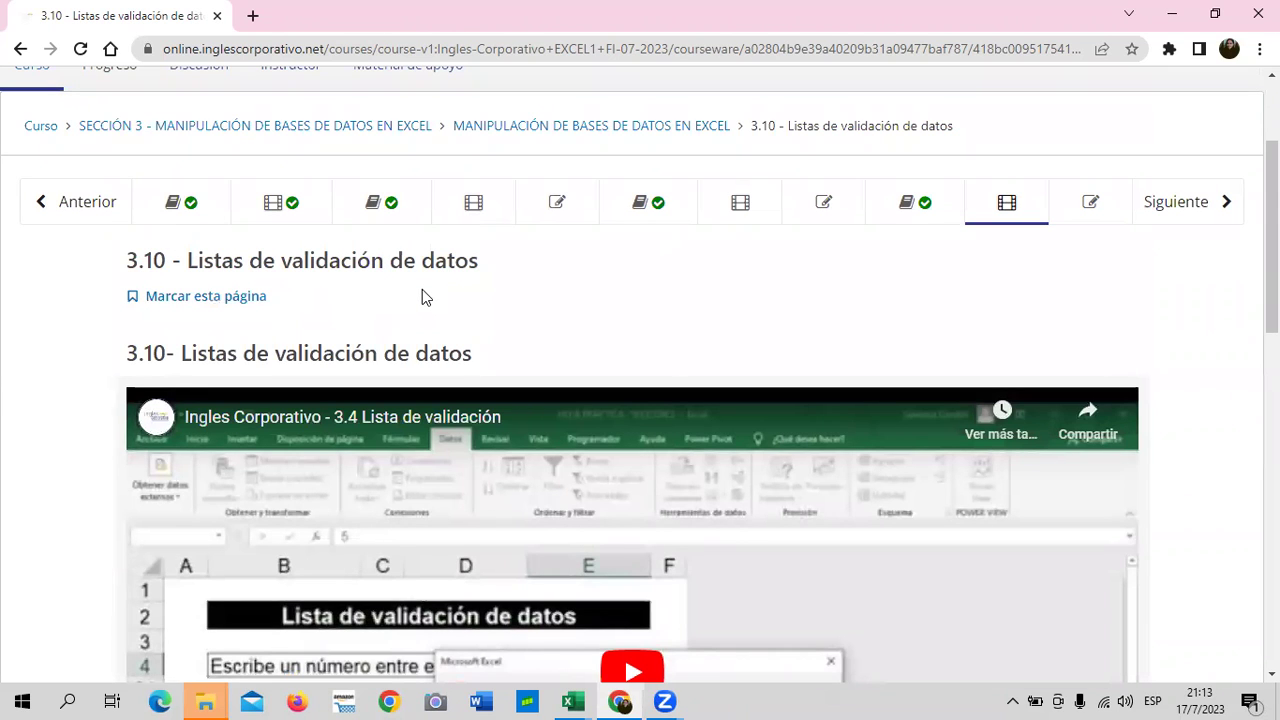
scroll(422, 292, down, 4)
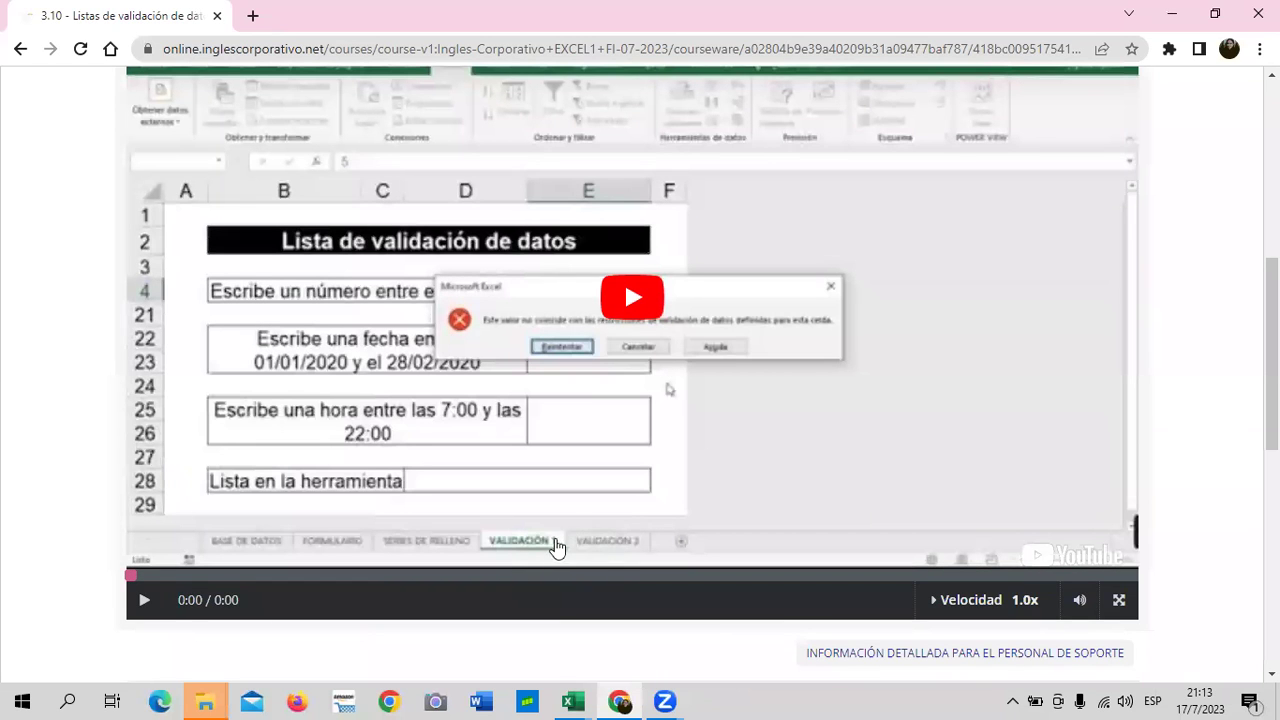
scroll(462, 560, down, 1)
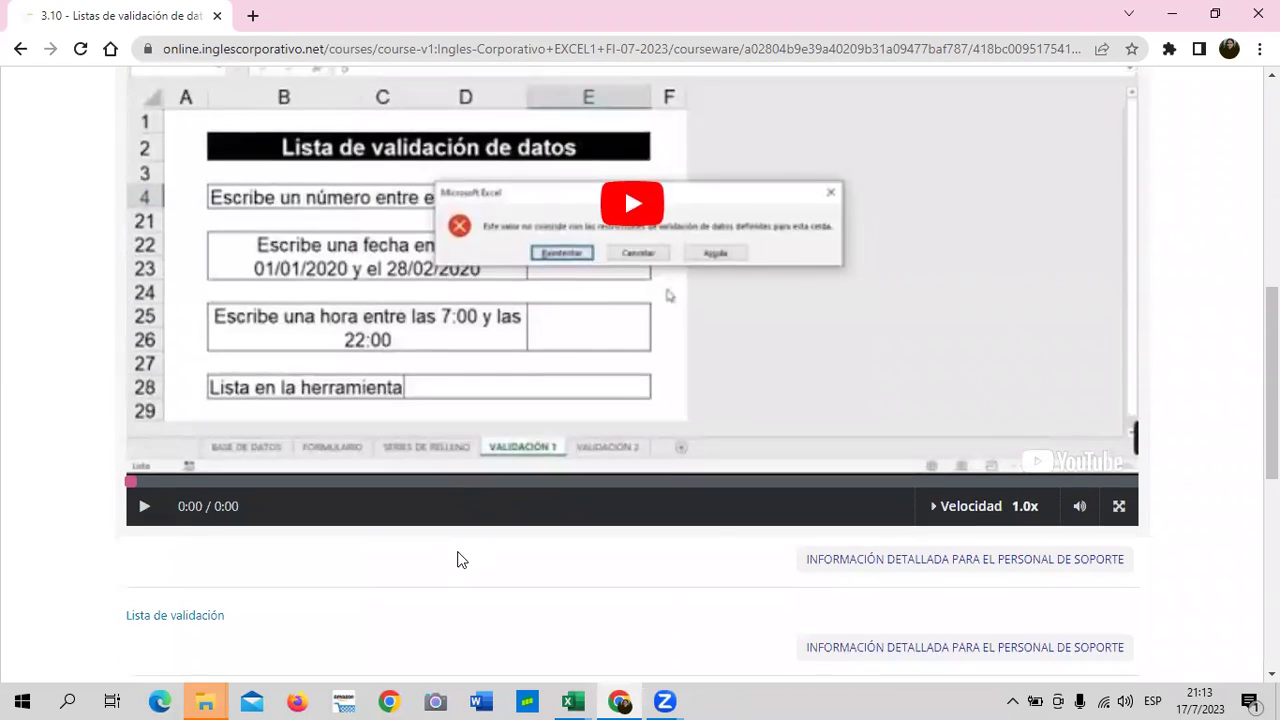
scroll(462, 560, down, 1)
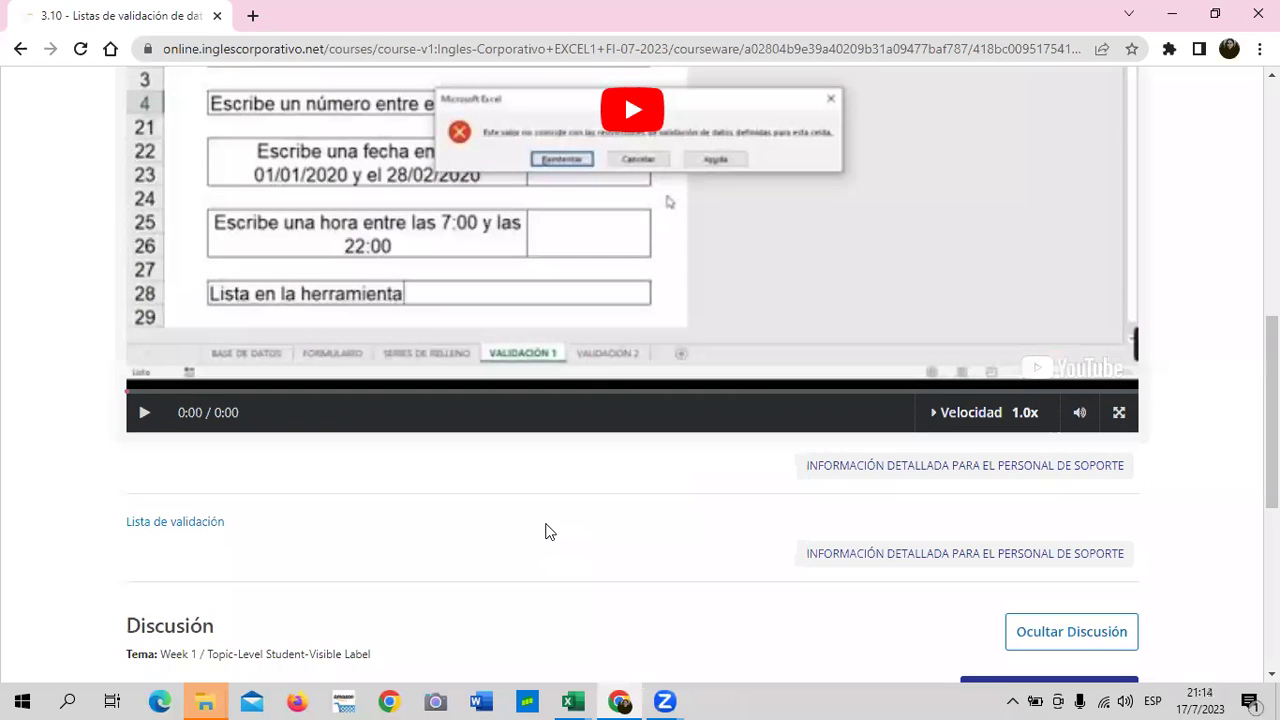
scroll(545, 532, up, 1)
scroll(545, 532, up, 2)
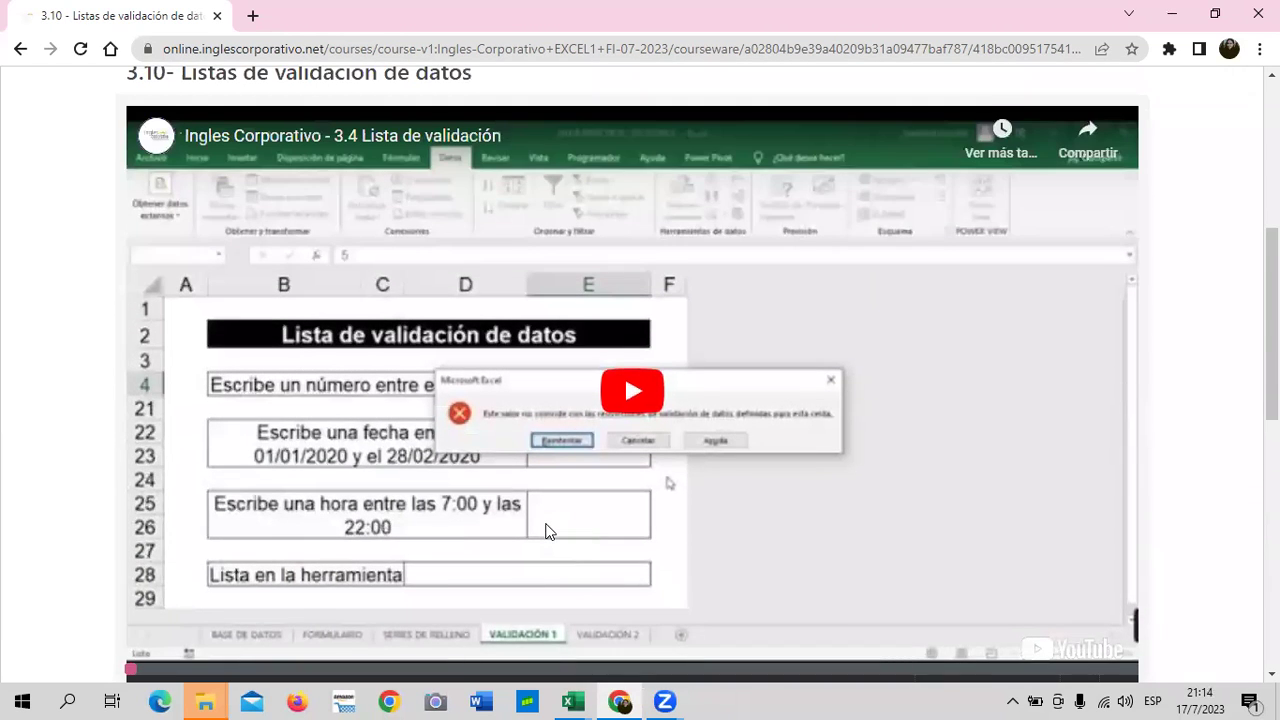
scroll(545, 532, up, 1)
scroll(545, 523, up, 2)
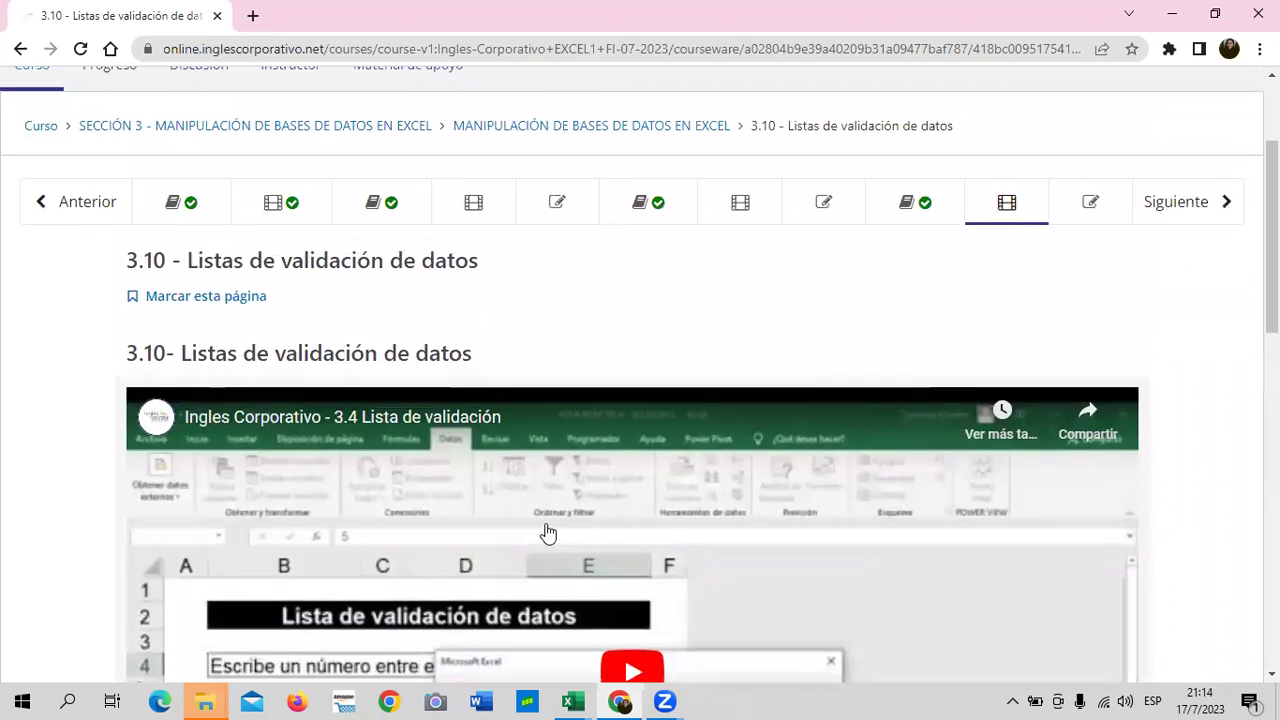
scroll(545, 523, up, 1)
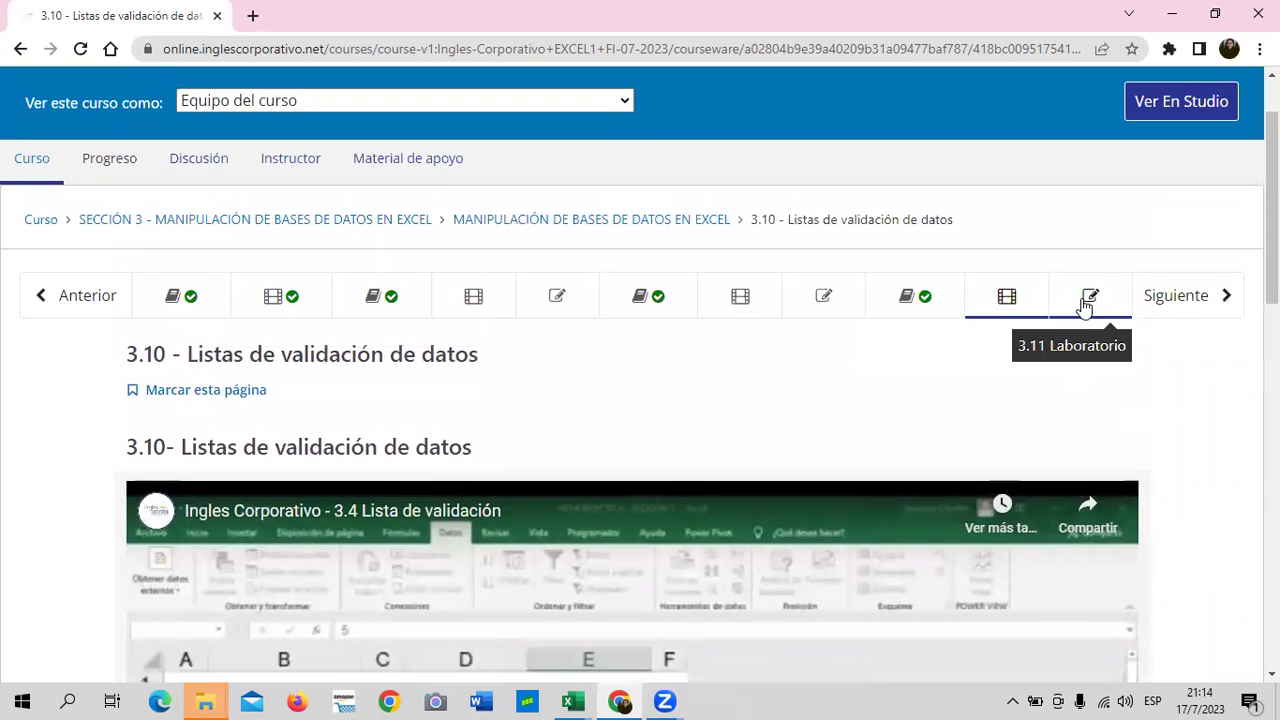
click(1089, 296)
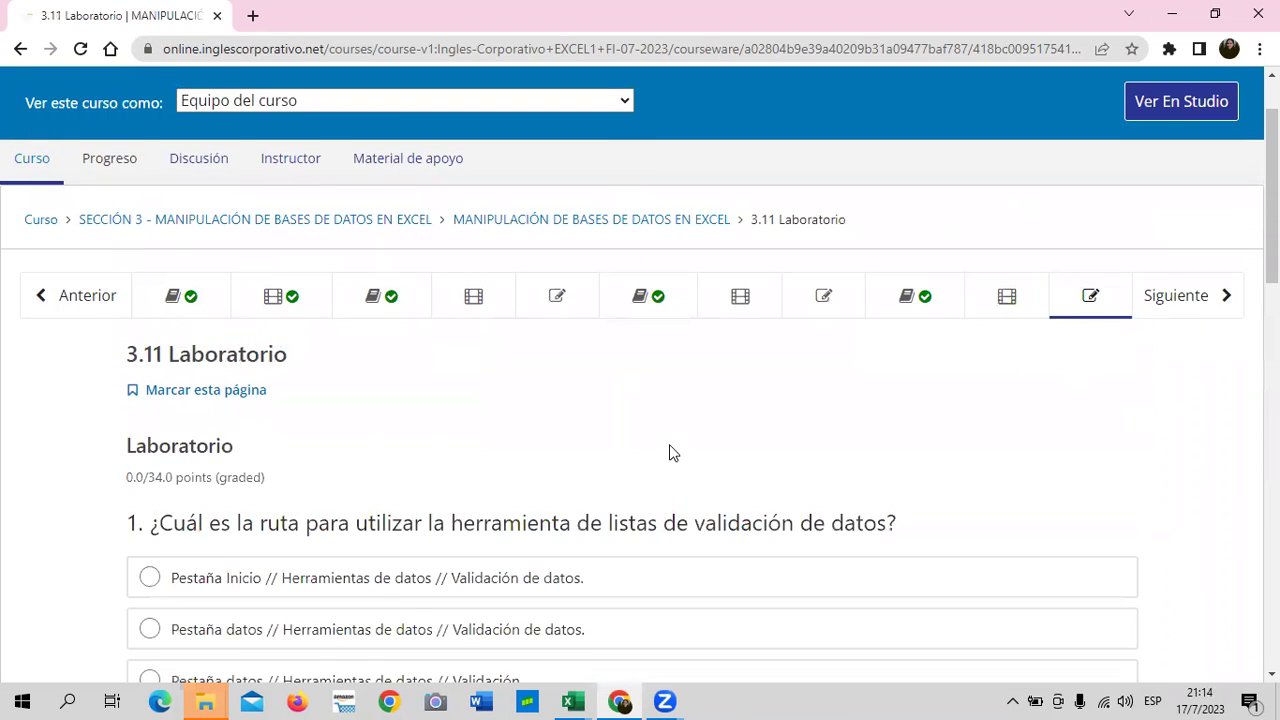
scroll(665, 443, down, 2)
scroll(660, 445, down, 1)
scroll(660, 446, down, 3)
scroll(660, 446, down, 3)
scroll(654, 449, down, 4)
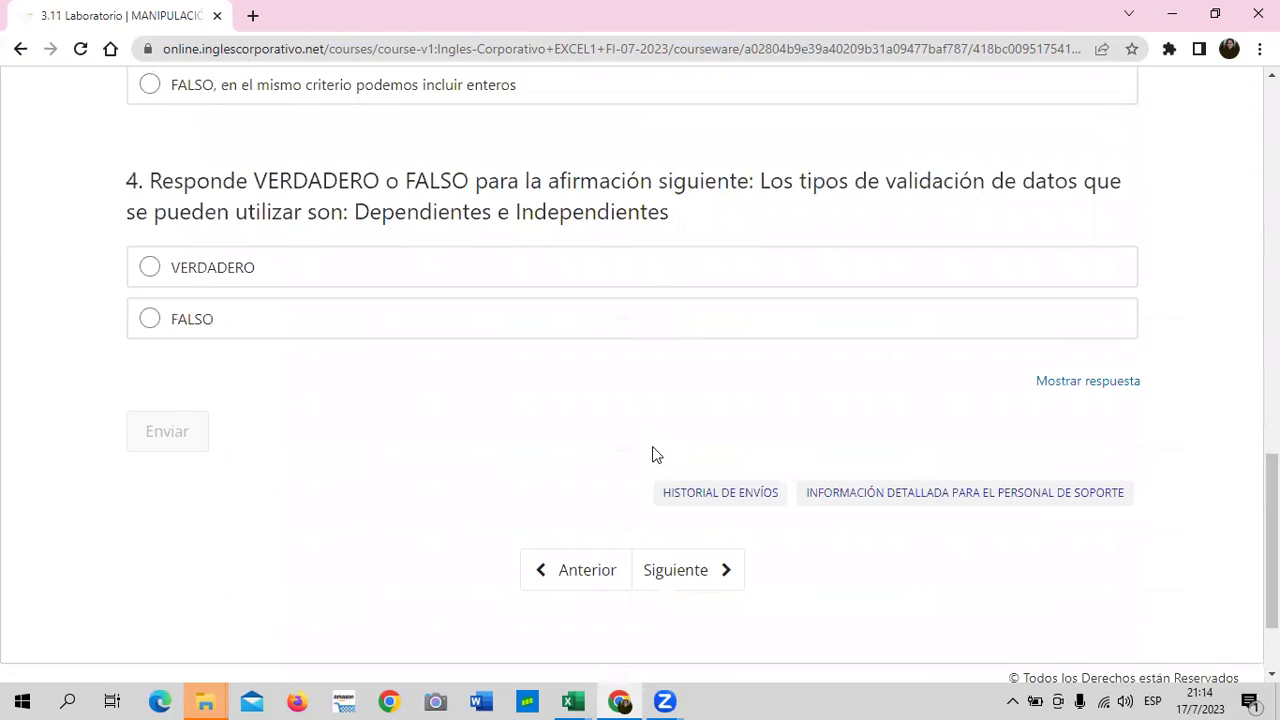
scroll(647, 456, up, 2)
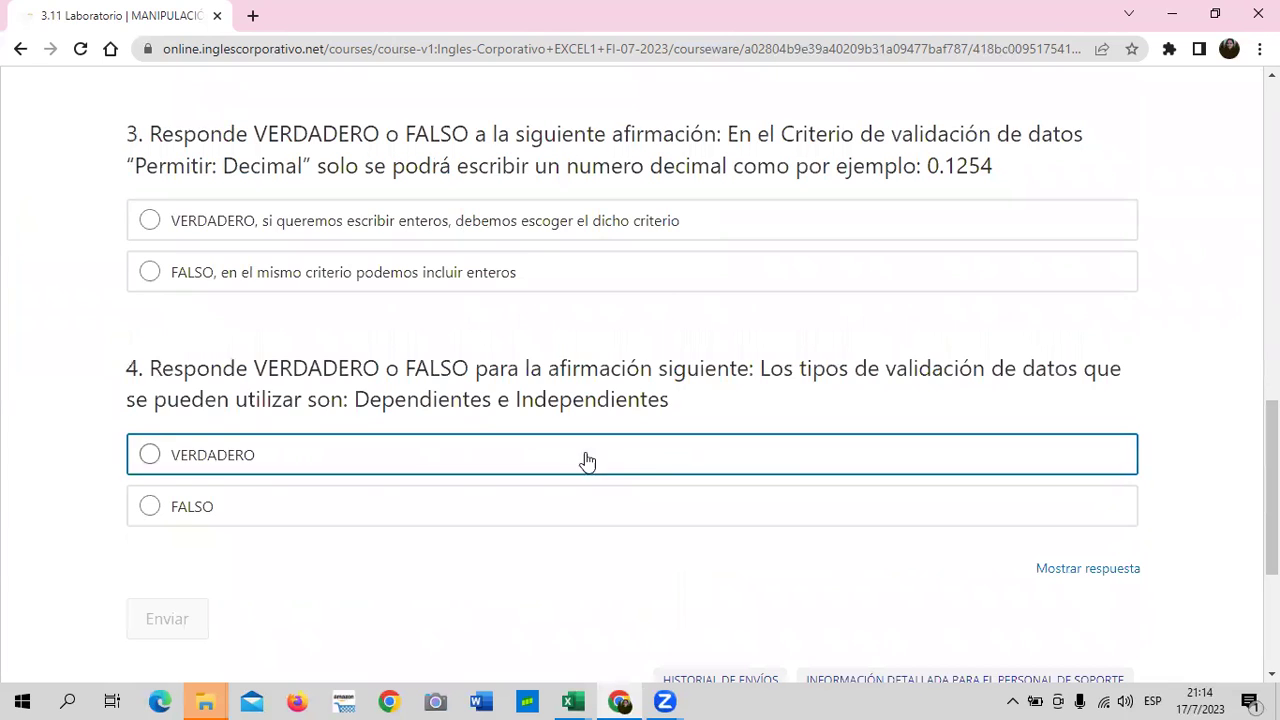
scroll(586, 460, up, 3)
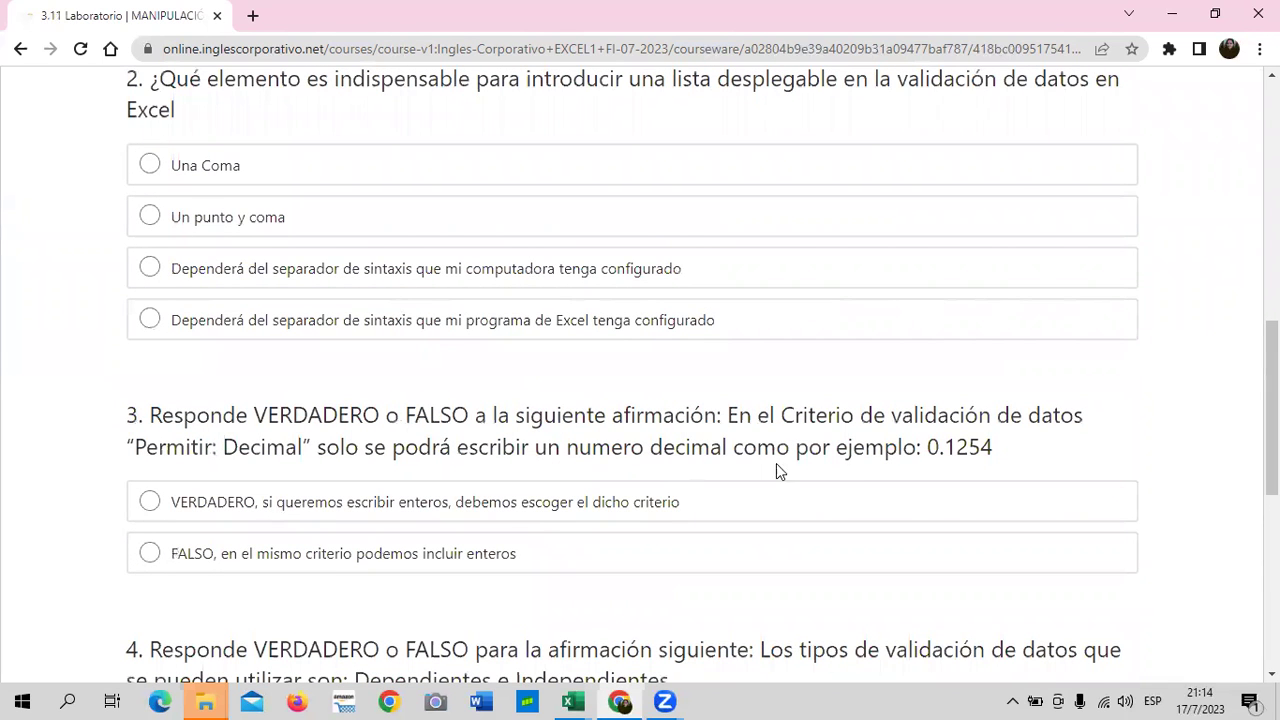
scroll(782, 460, up, 3)
scroll(778, 458, up, 1)
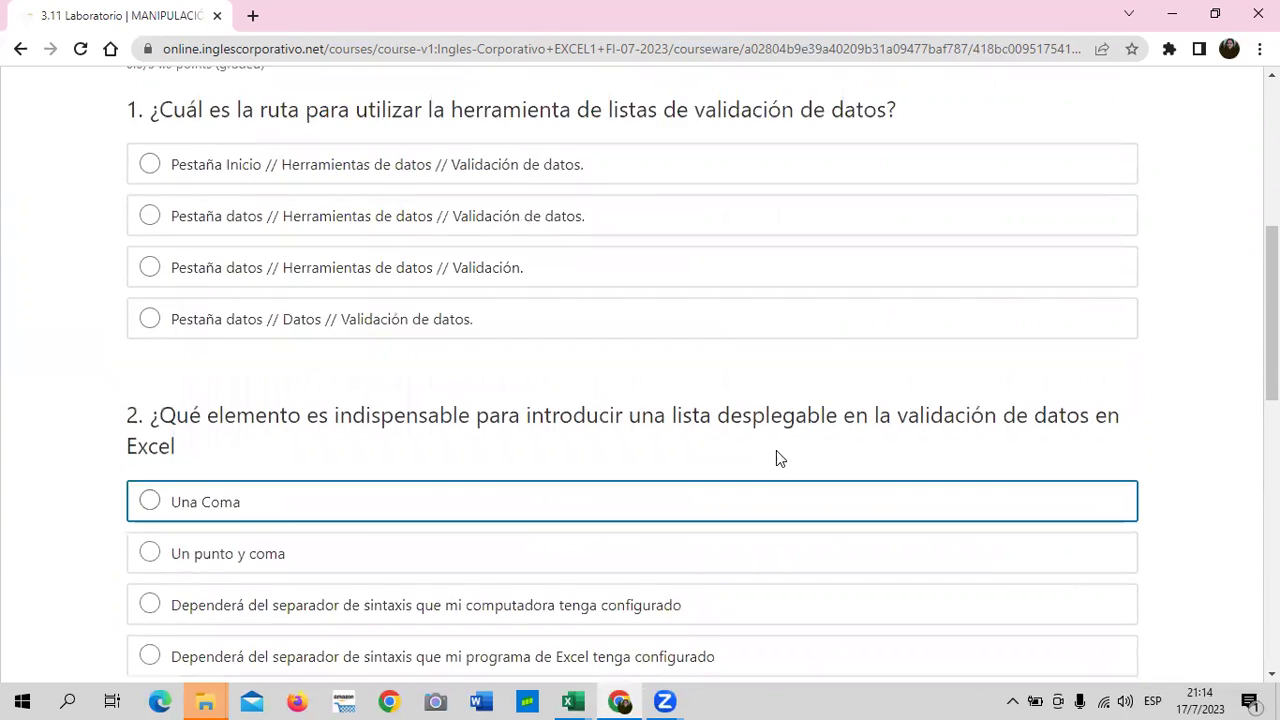
scroll(774, 457, up, 3)
scroll(766, 457, up, 2)
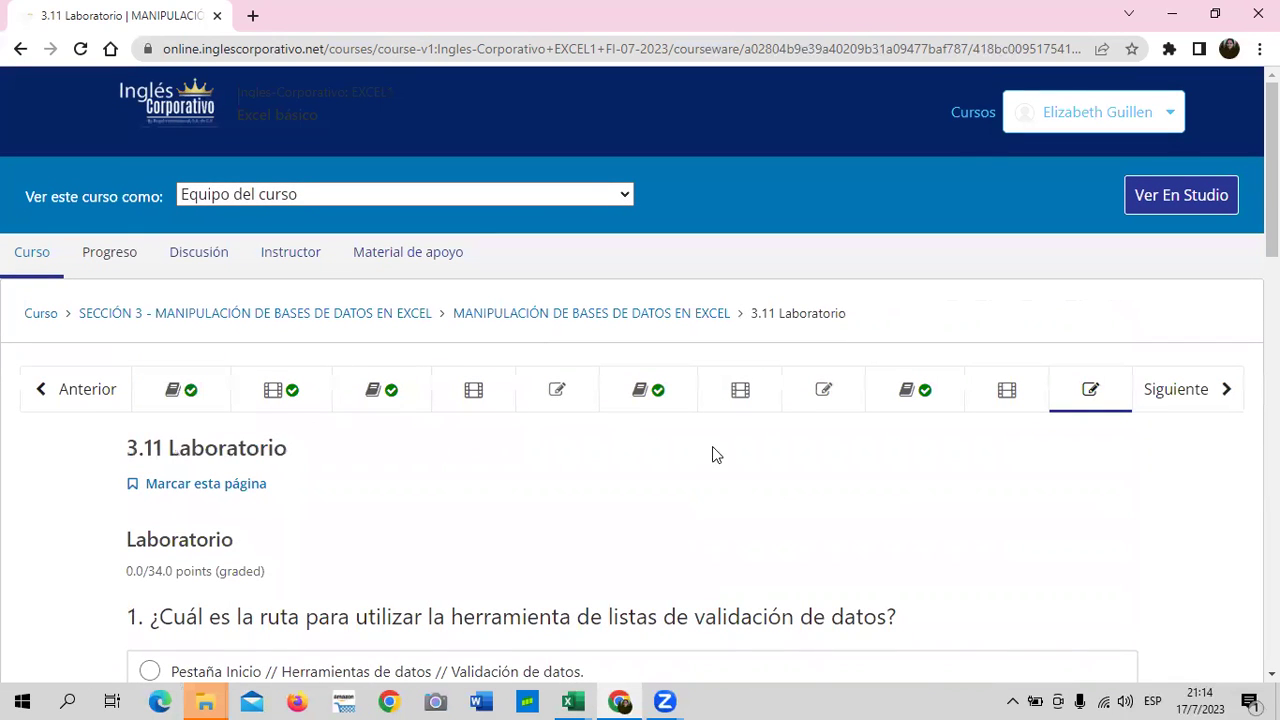
Open '3.1 - Objetivo de la lección' and read down to the 'Uso de filtros' and 'Filtros de selección' slides.
click(218, 389)
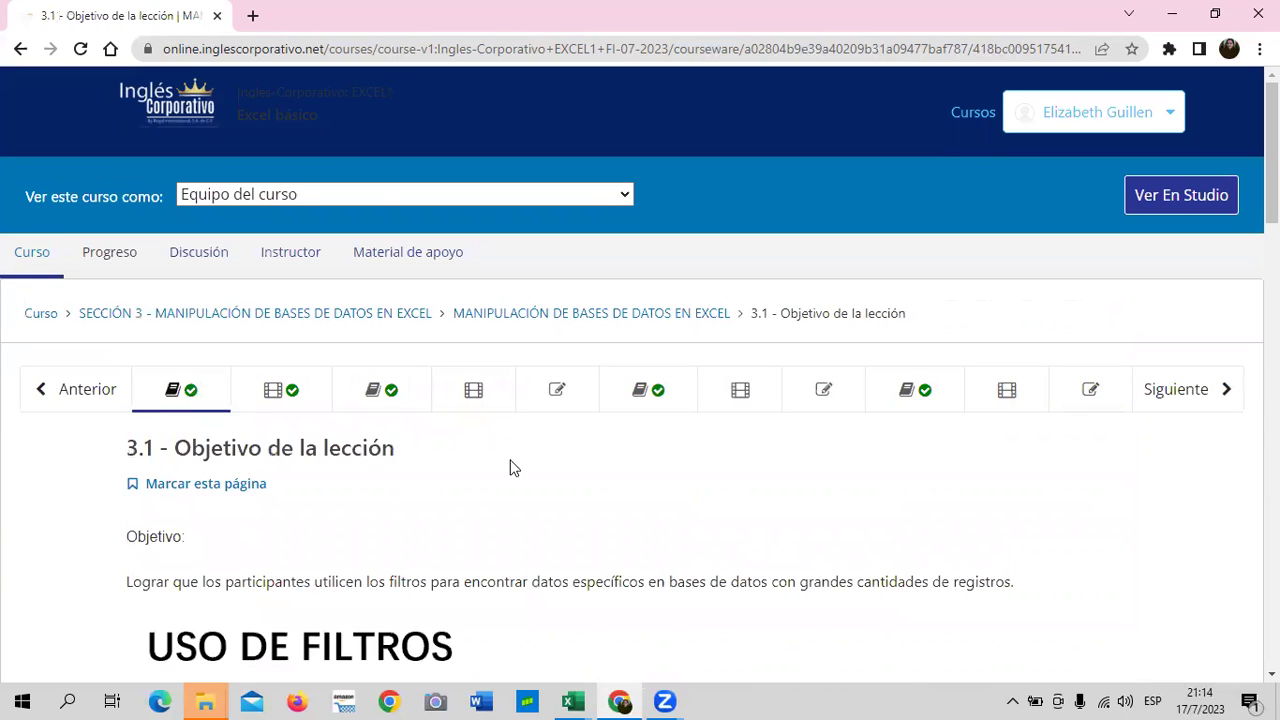
scroll(1029, 410, down, 2)
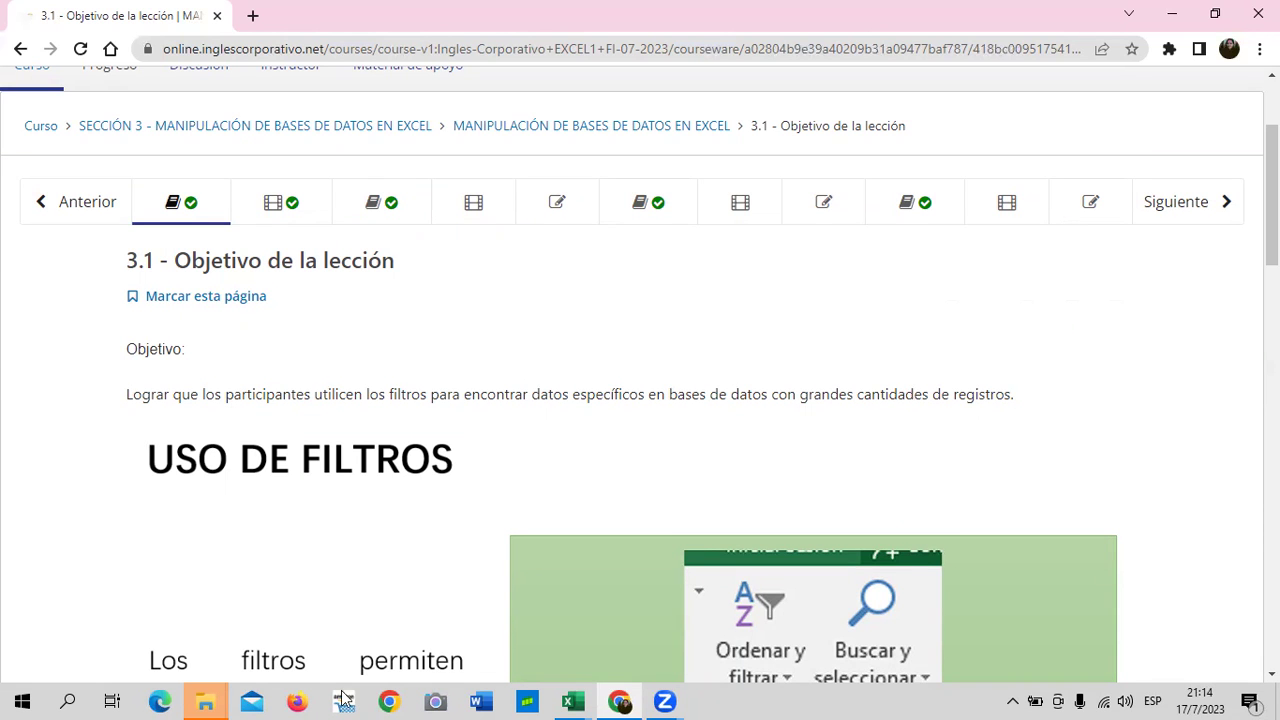
scroll(712, 580, down, 3)
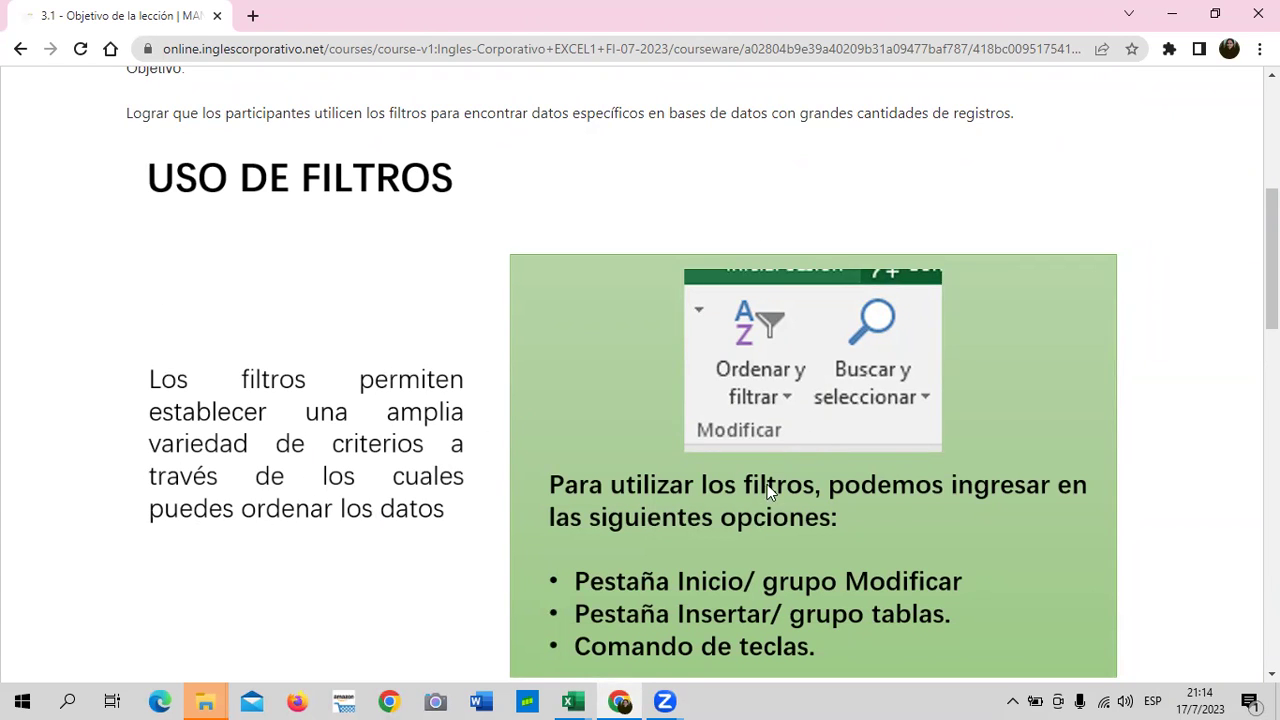
scroll(767, 513, down, 1)
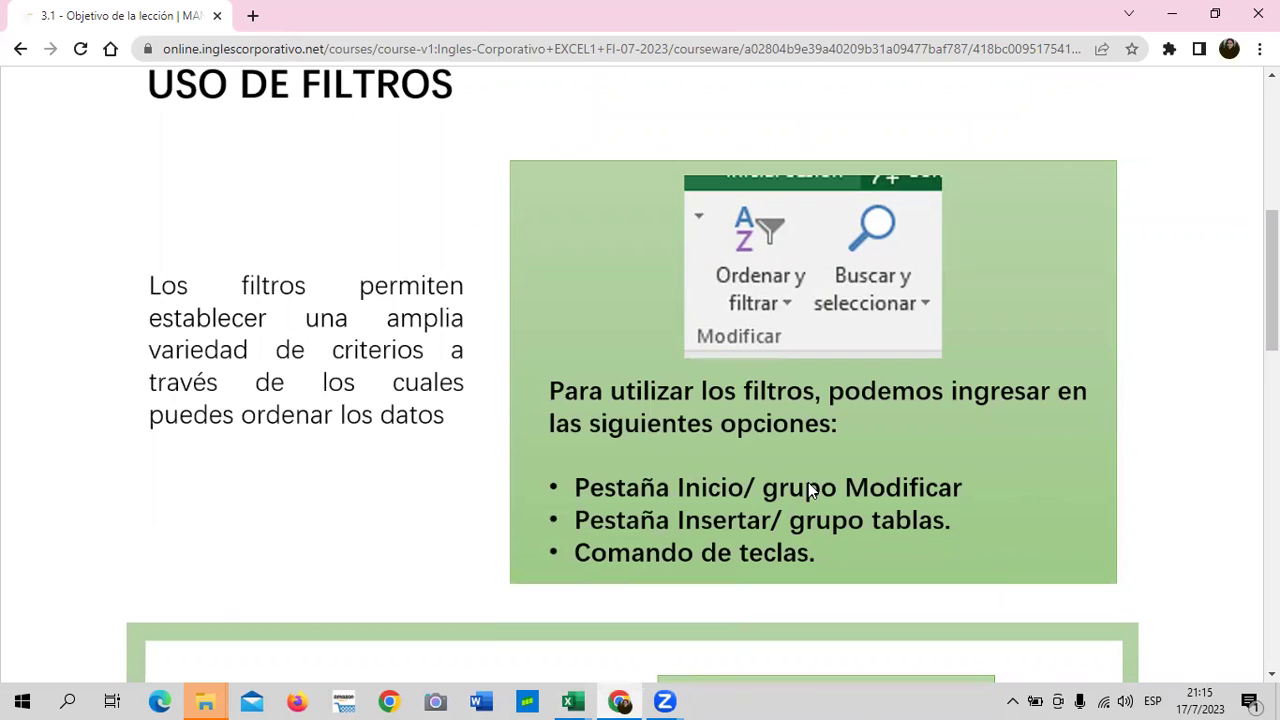
scroll(804, 484, down, 3)
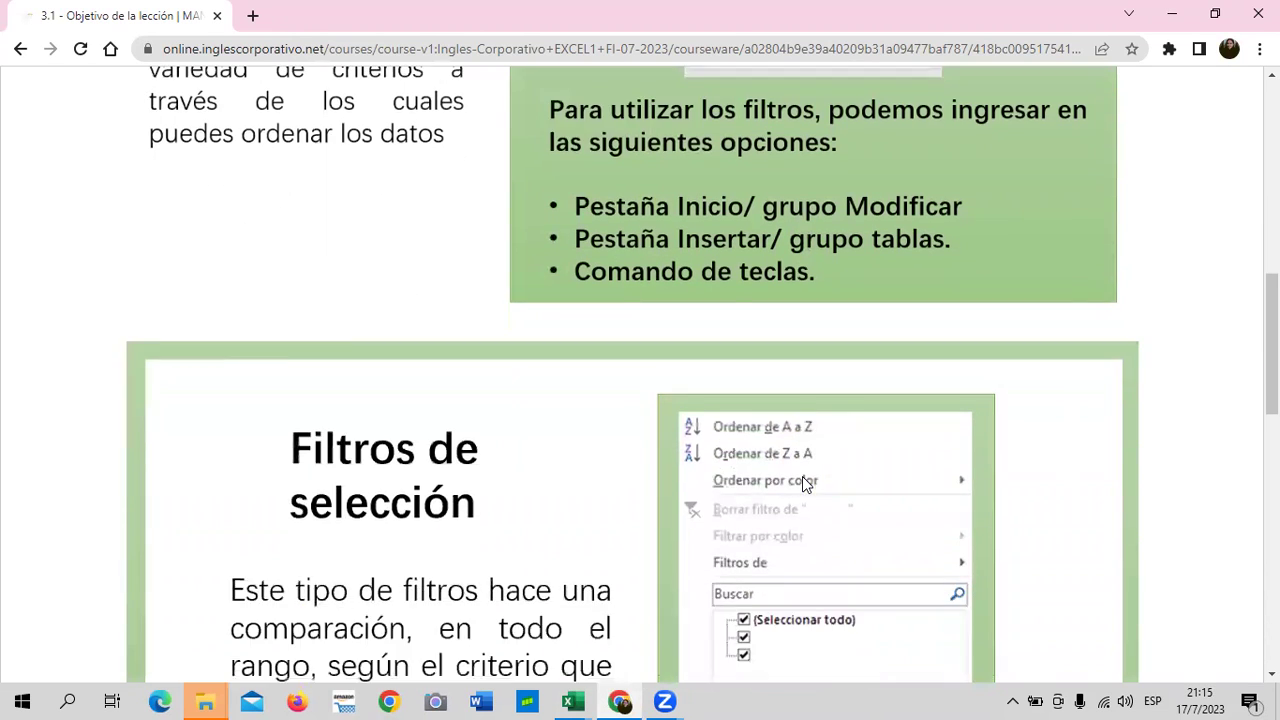
scroll(806, 484, down, 2)
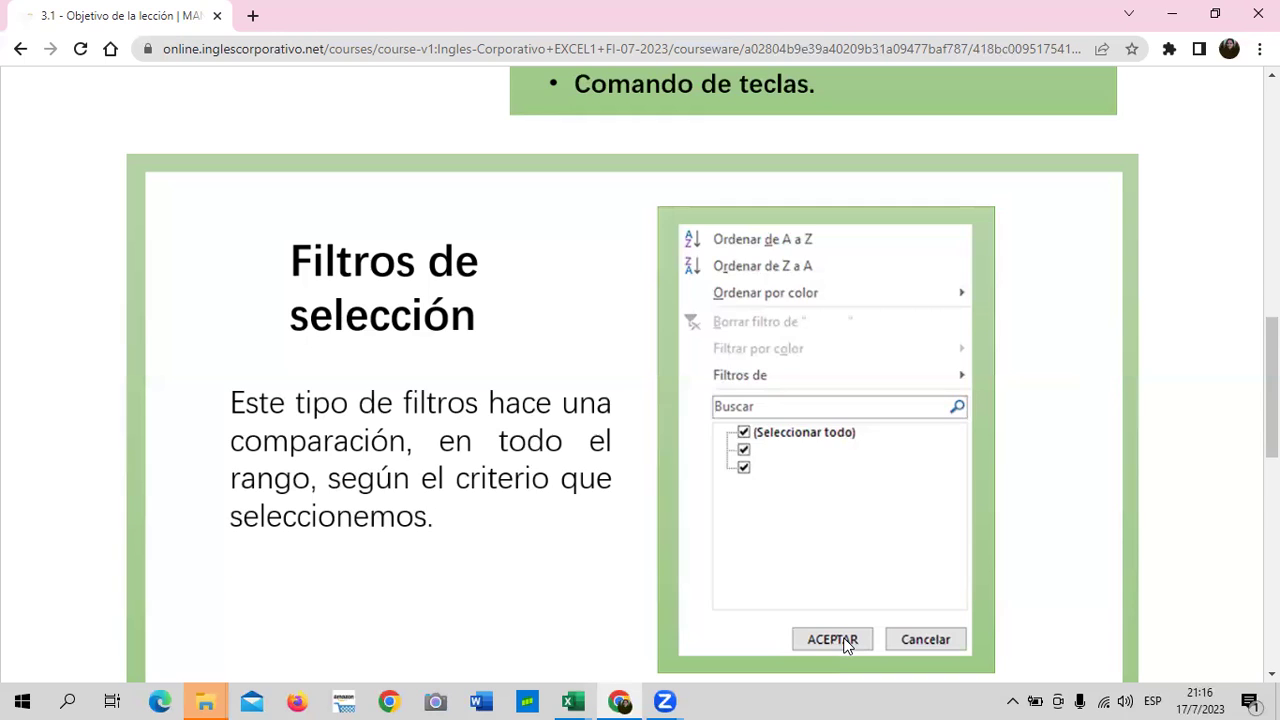
Read down to the custom filter examples, then bring the '3.1 Uso de Filtros' workbook forward.
scroll(843, 643, down, 1)
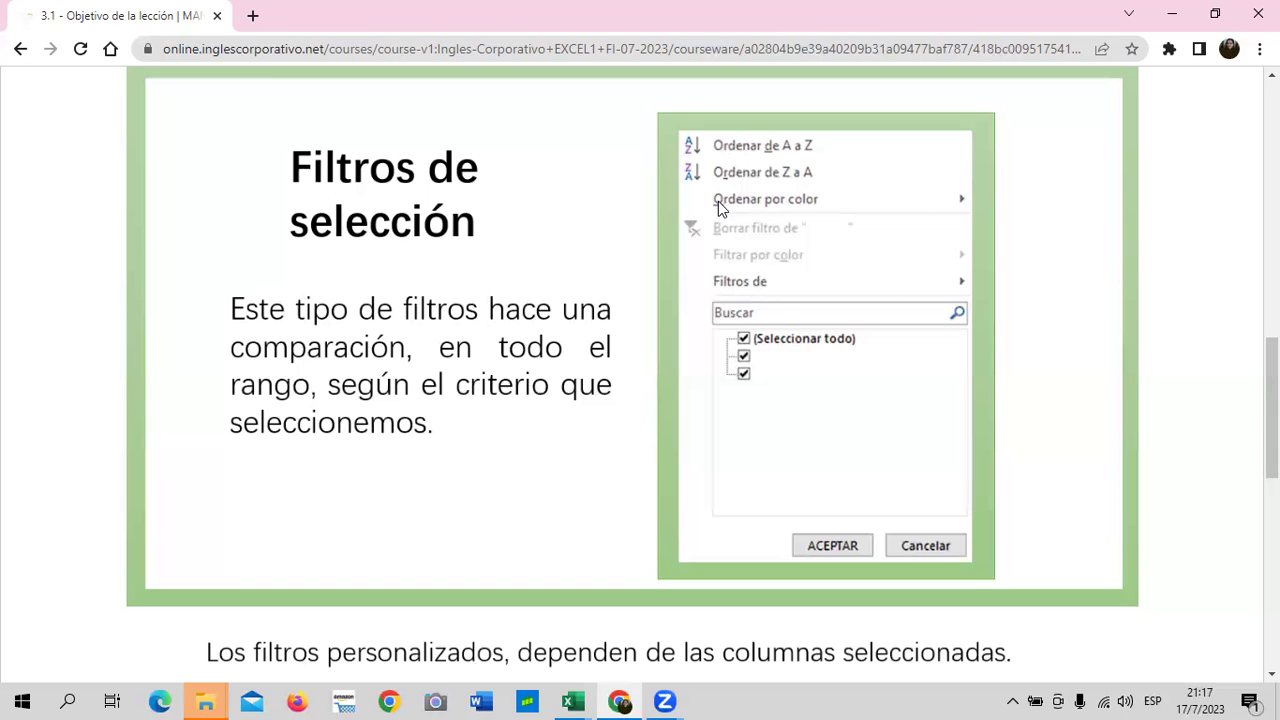
scroll(752, 316, down, 2)
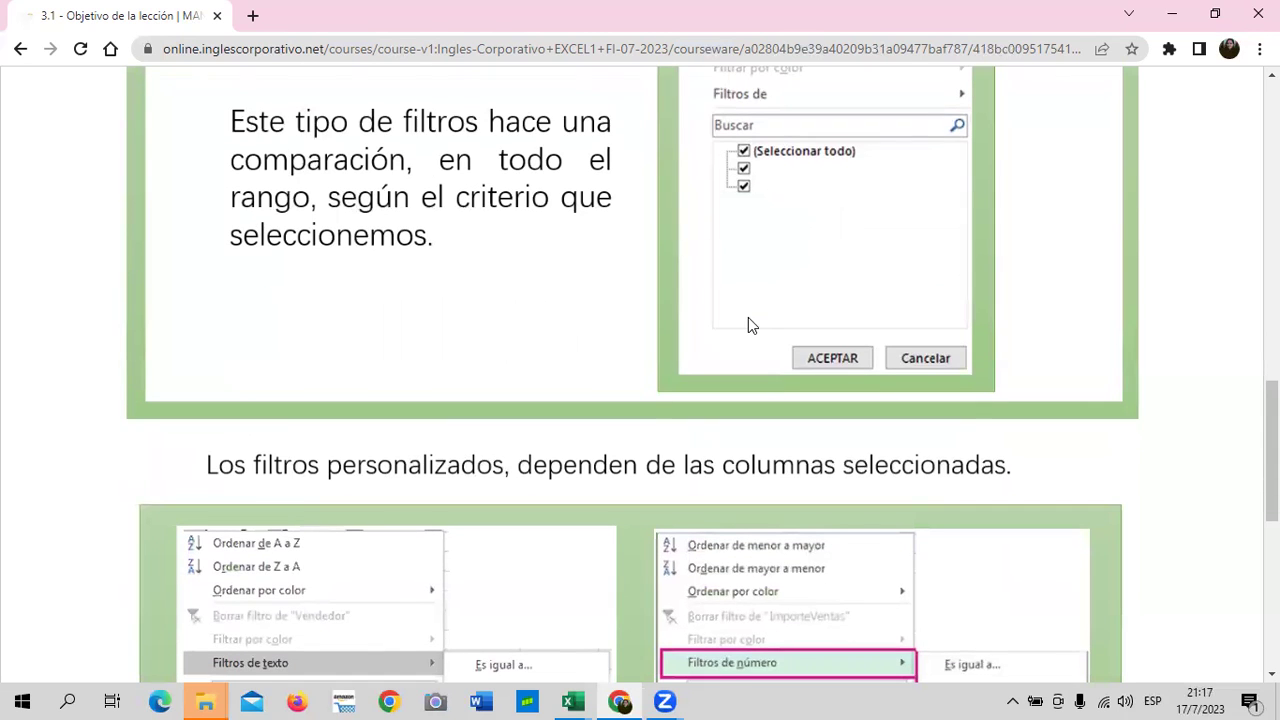
scroll(752, 318, down, 3)
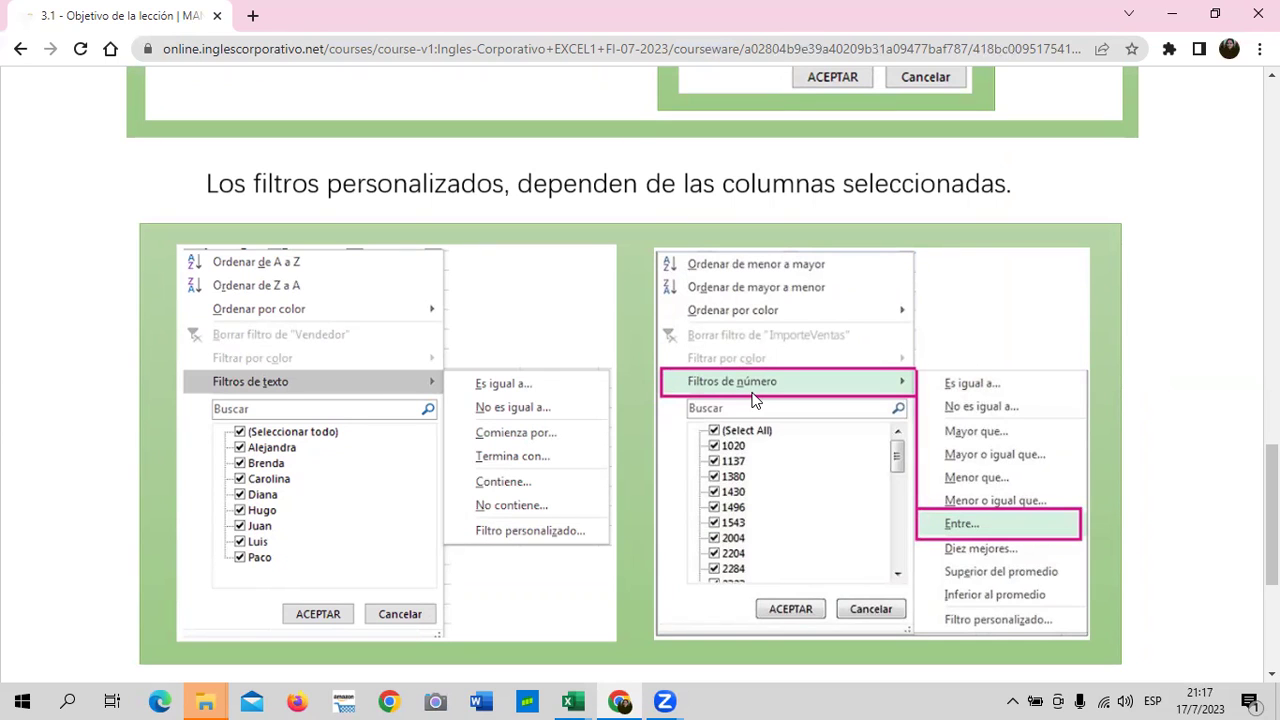
scroll(755, 399, down, 1)
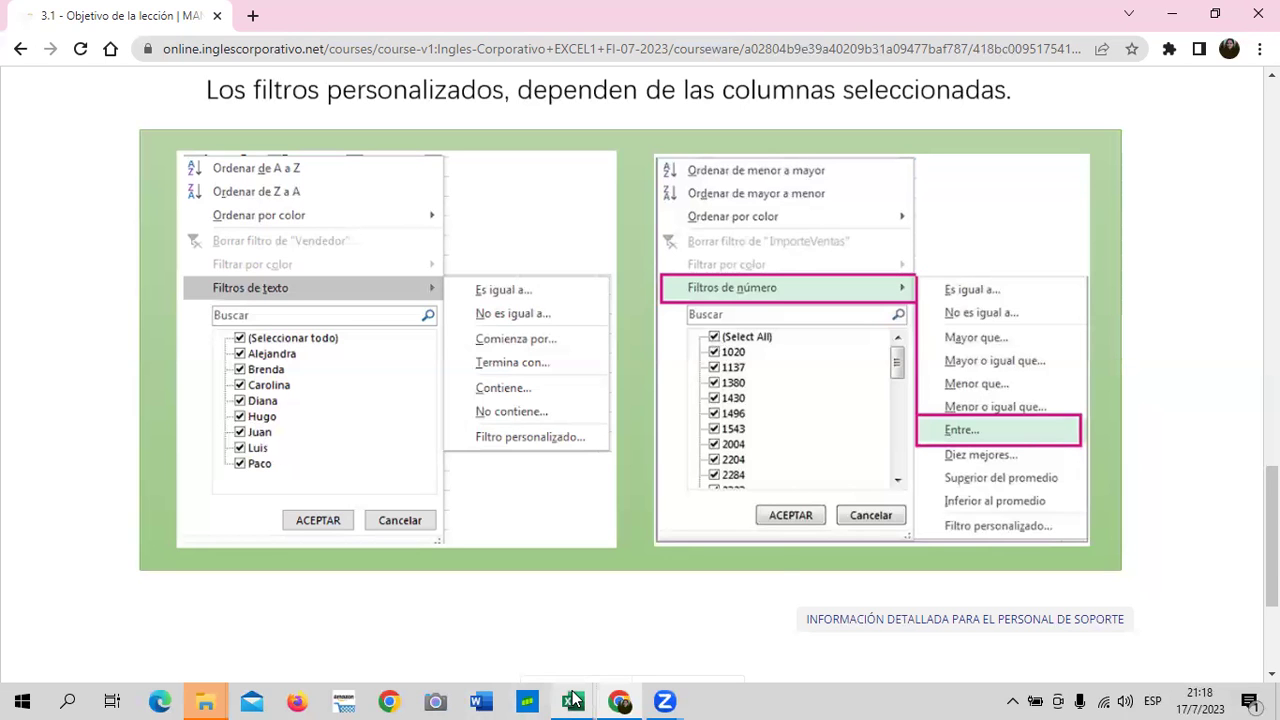
click(629, 676)
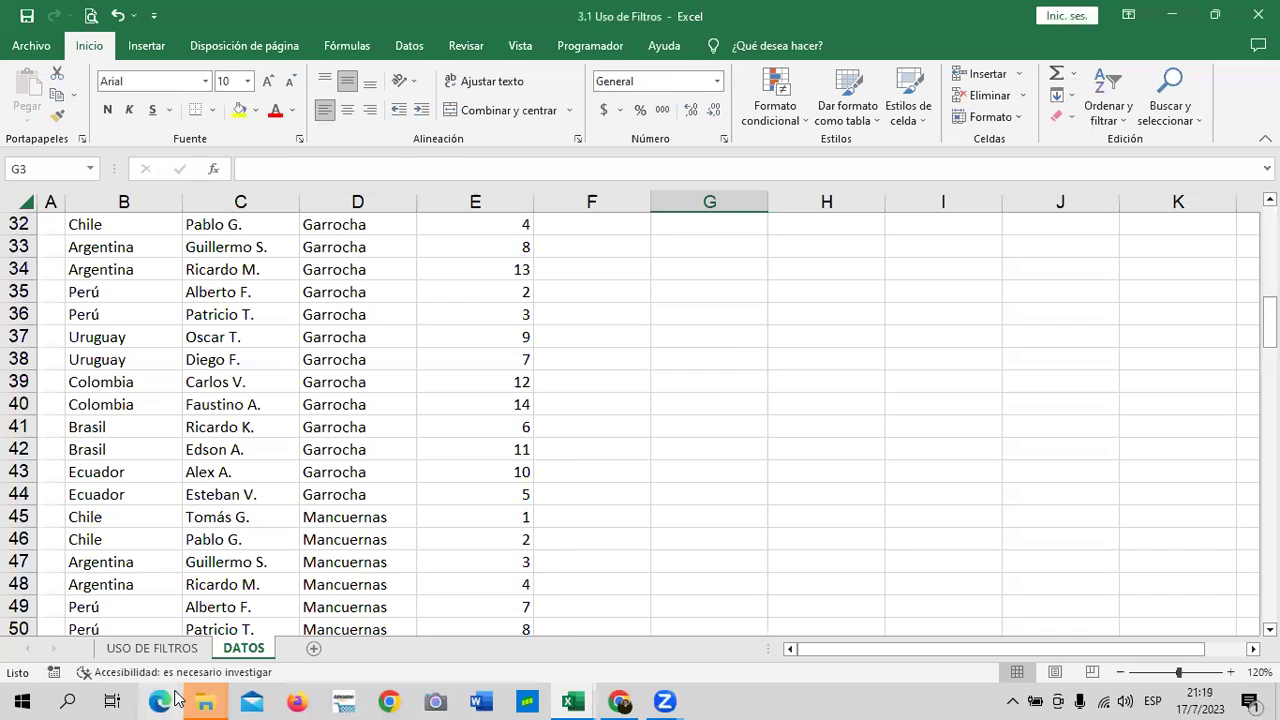
Scroll through the sales table on the USO DE FILTROS sheet, then go back to the course in Chrome.
click(180, 656)
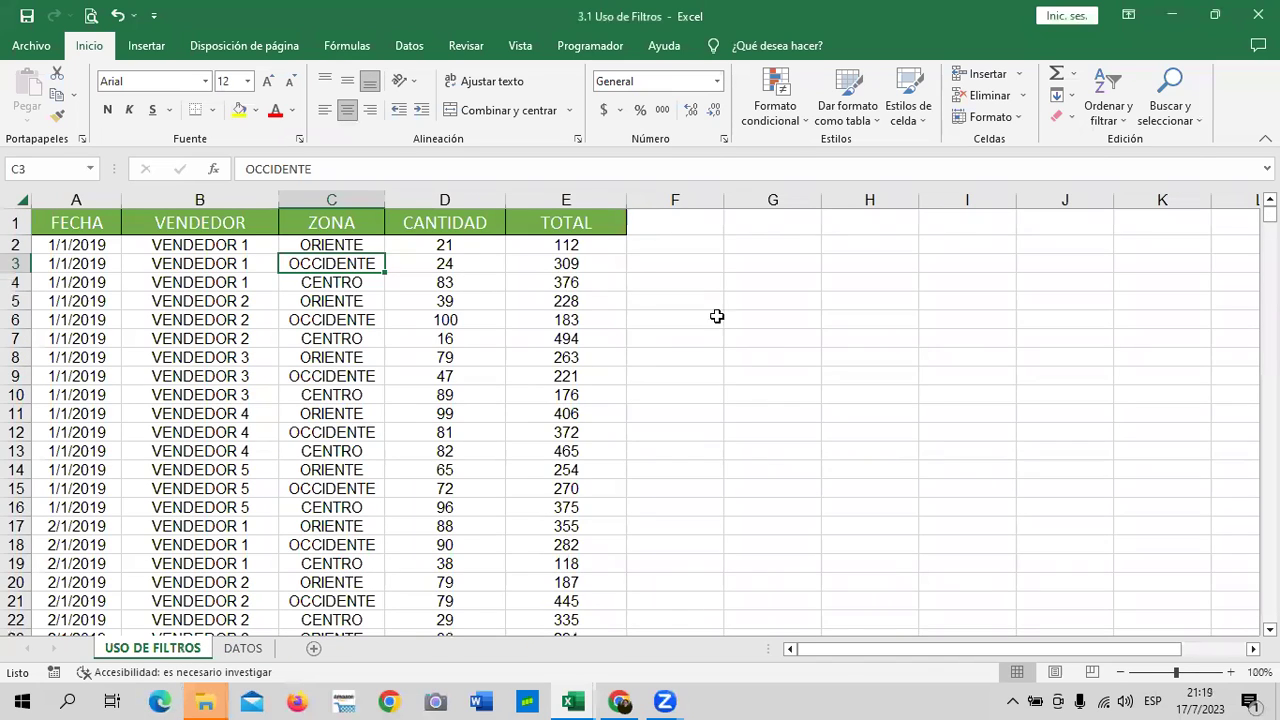
scroll(591, 363, down, 5)
scroll(600, 400, down, 6)
scroll(560, 480, down, 5)
scroll(526, 553, up, 6)
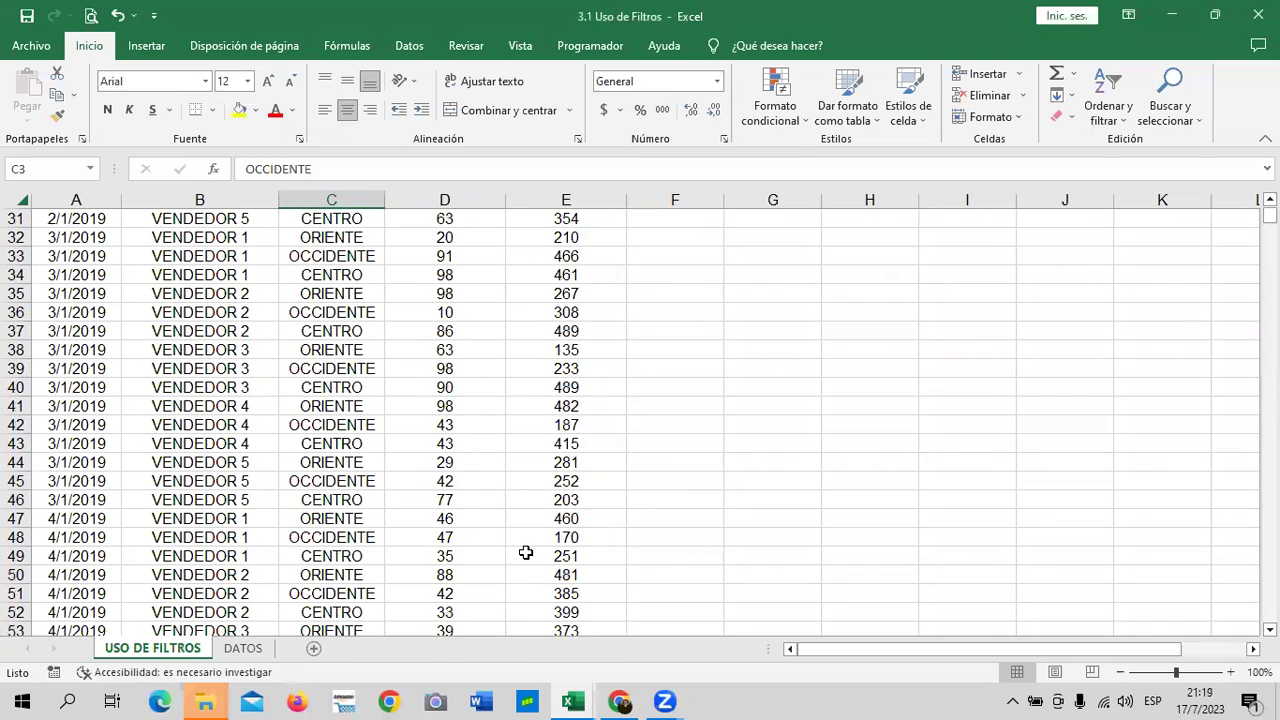
scroll(526, 553, up, 10)
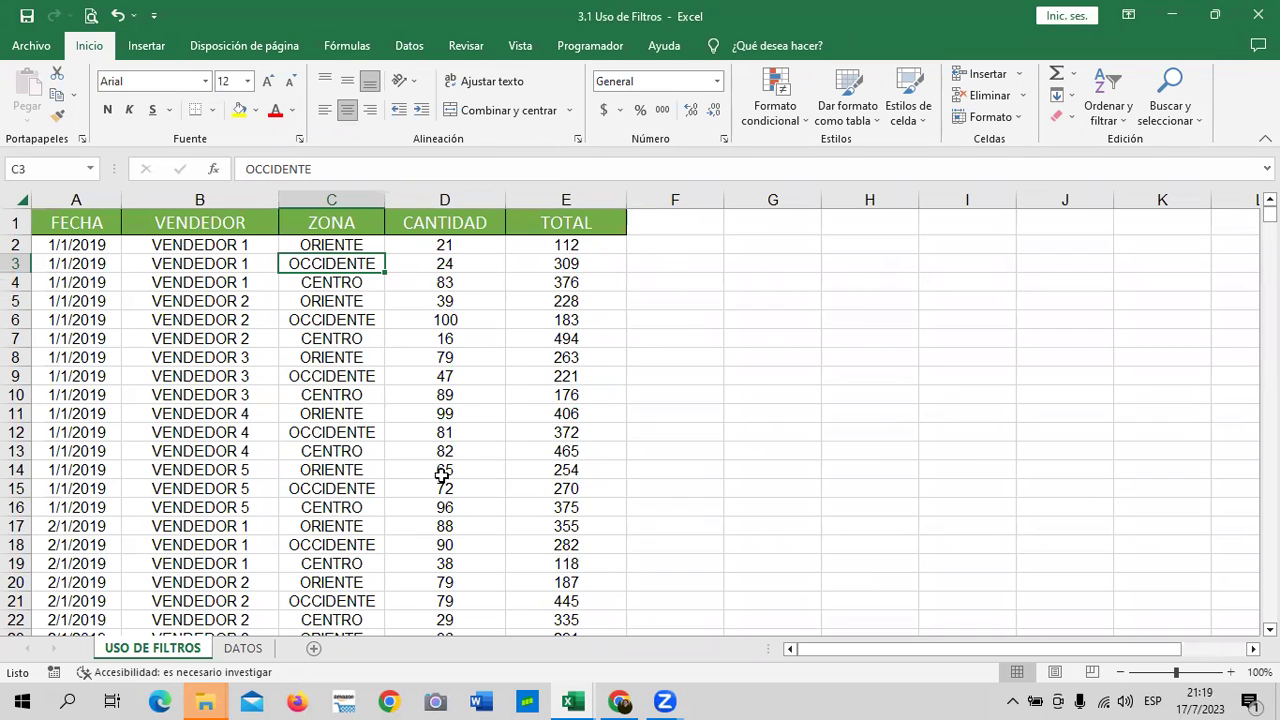
scroll(440, 500, down, 6)
scroll(445, 495, up, 6)
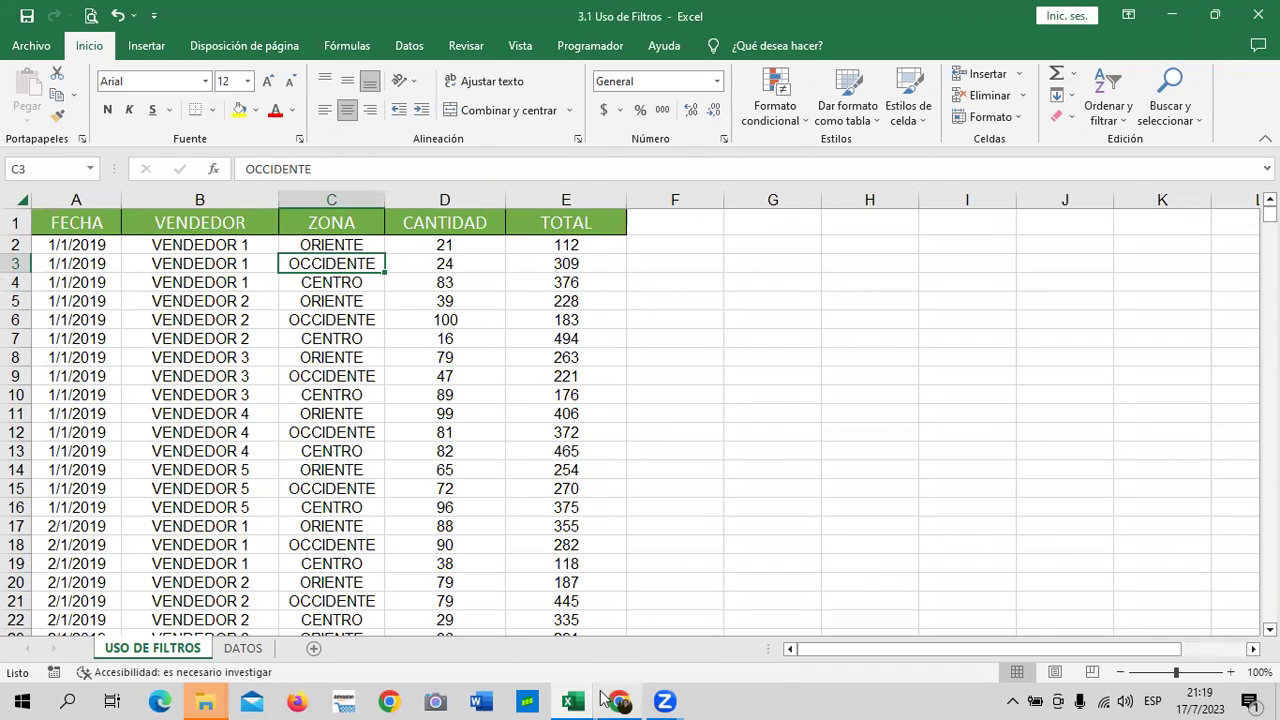
mouse_move(571, 701)
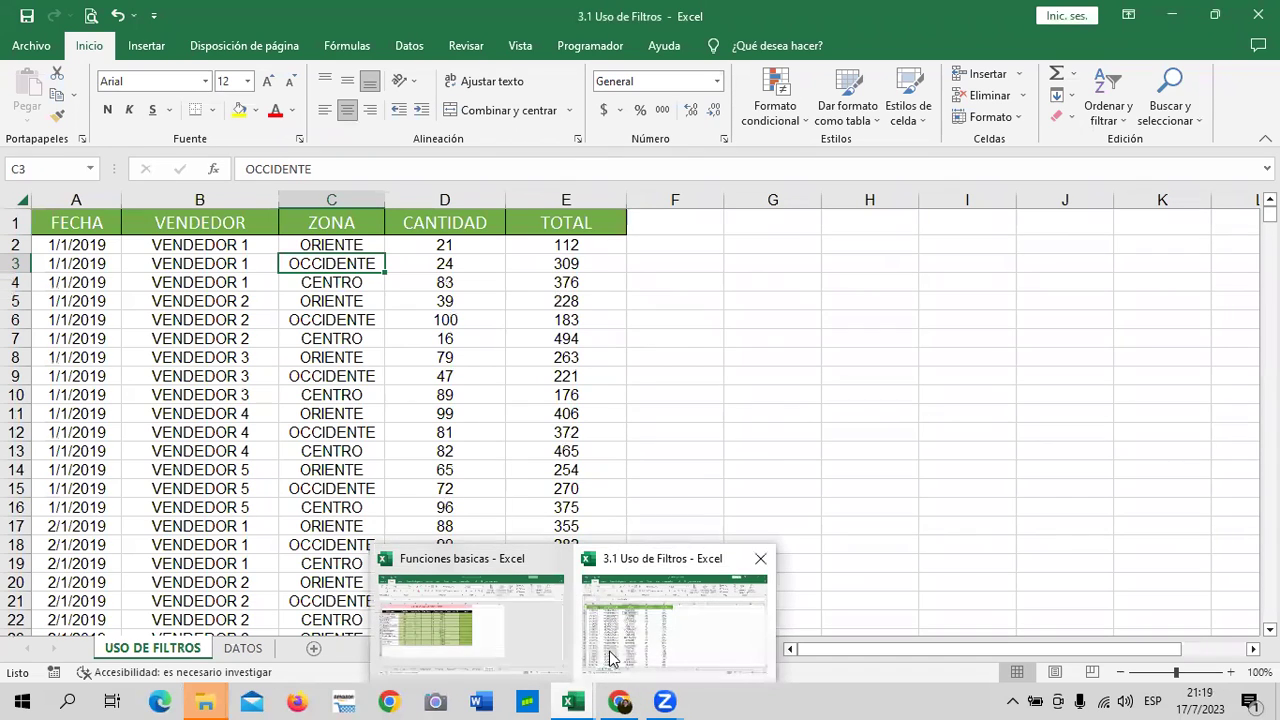
mouse_move(619, 701)
click(641, 652)
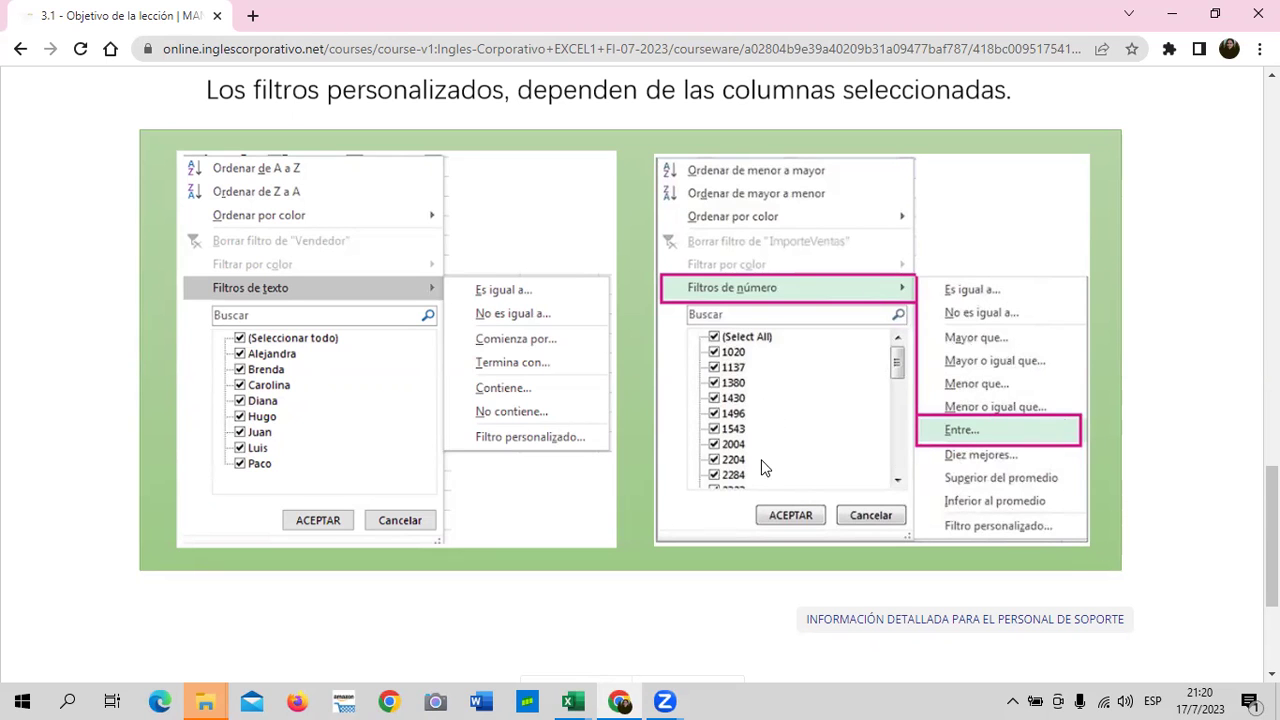
Scroll lesson 3.1 to the Filtros de texto and Filtros de número menu screenshots.
scroll(674, 571, down, 2)
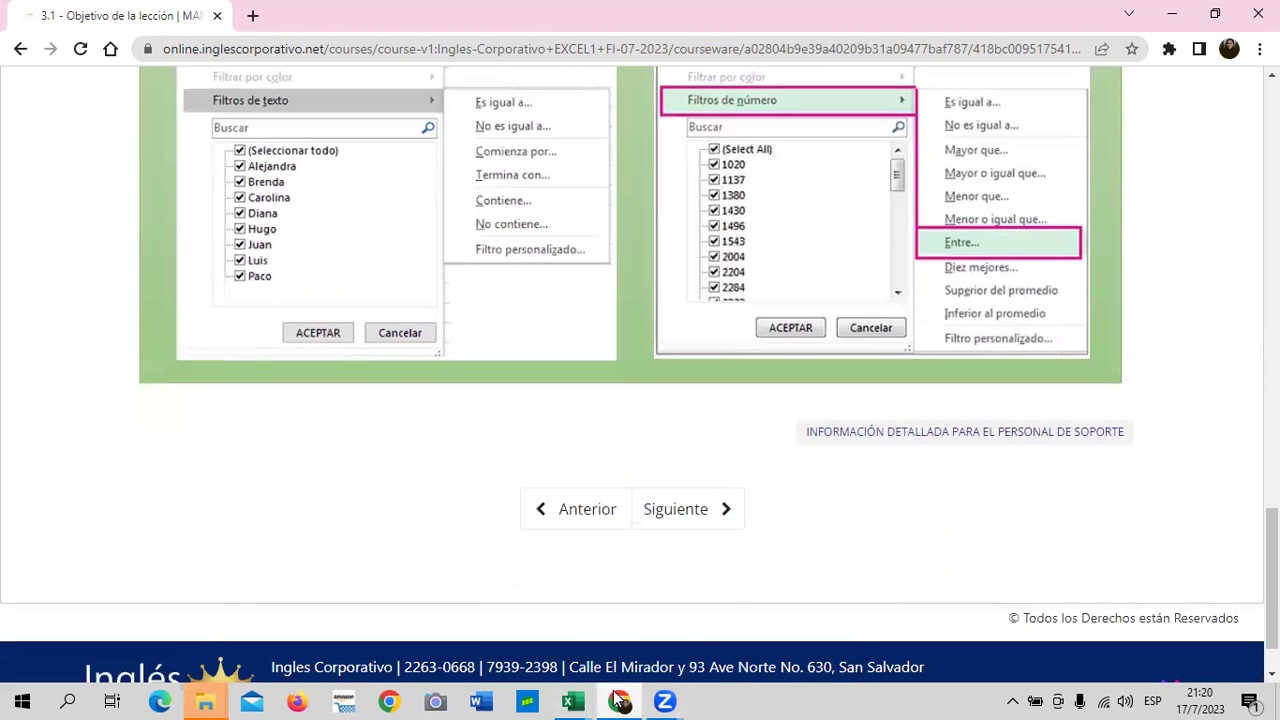
mouse_move(572, 702)
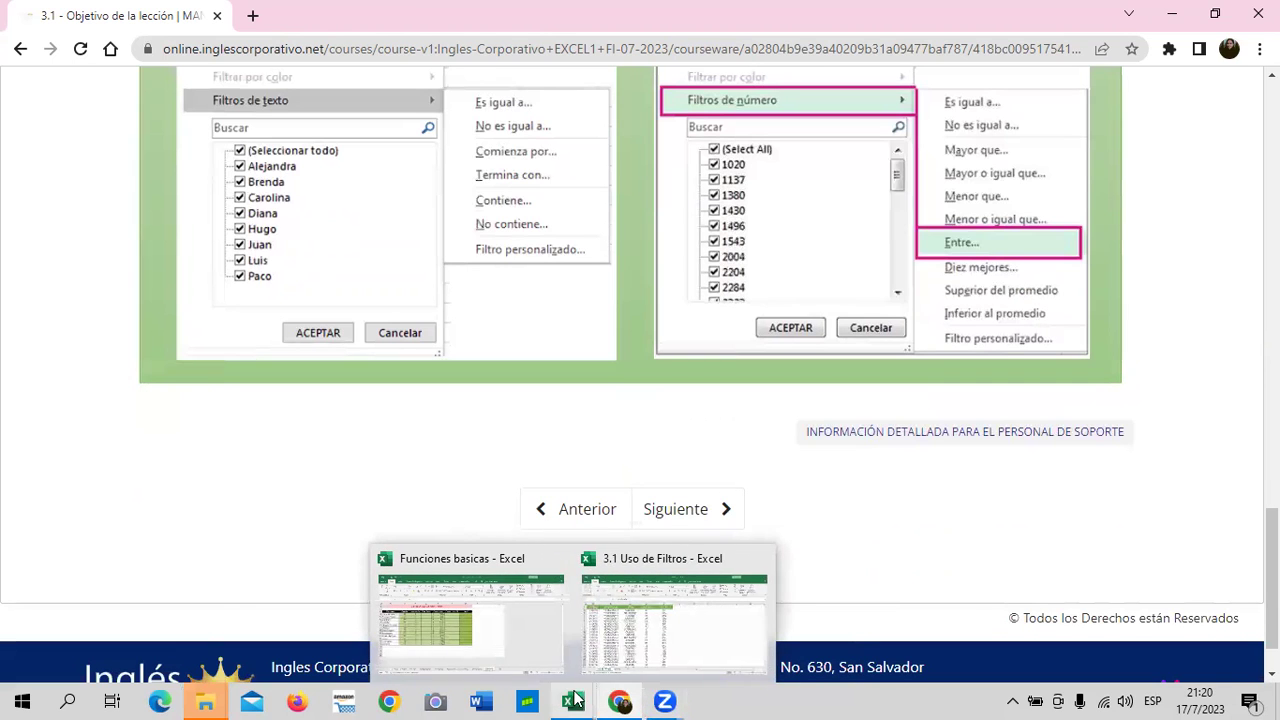
Bring '3.1 Uso de Filtros' forward, show the DATOS sheet from its header row, and select a data cell.
click(700, 636)
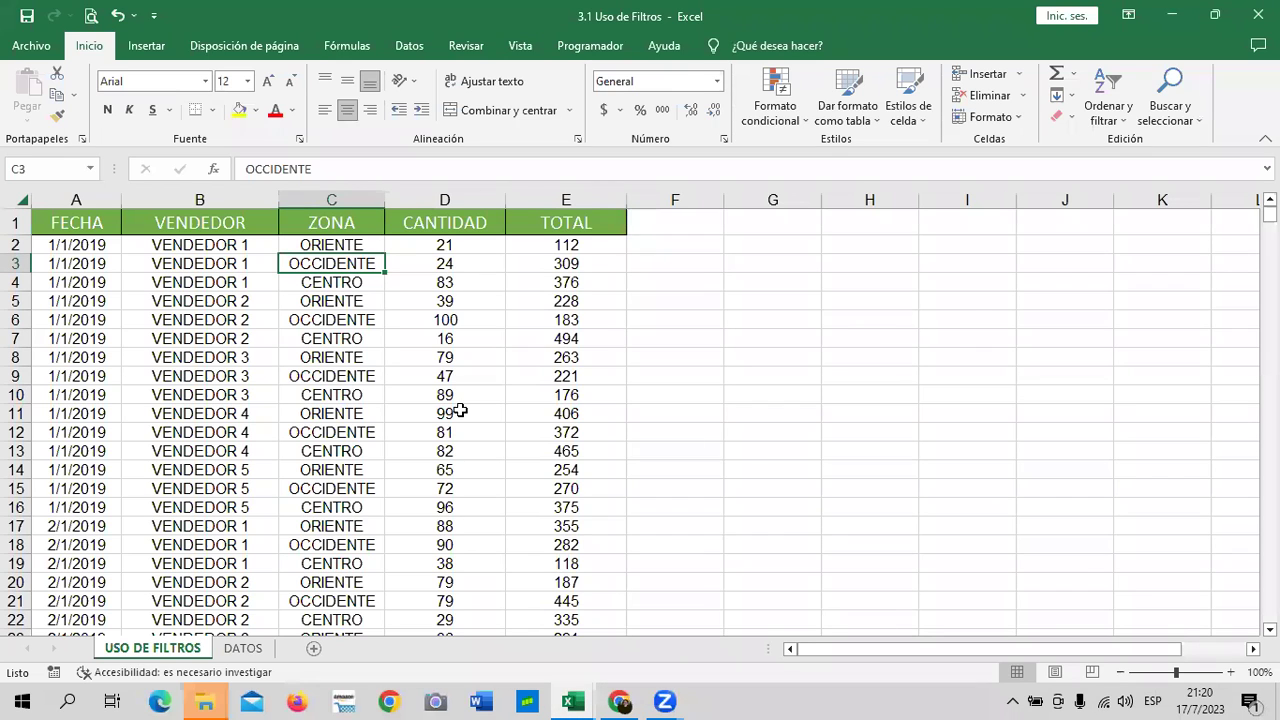
click(245, 648)
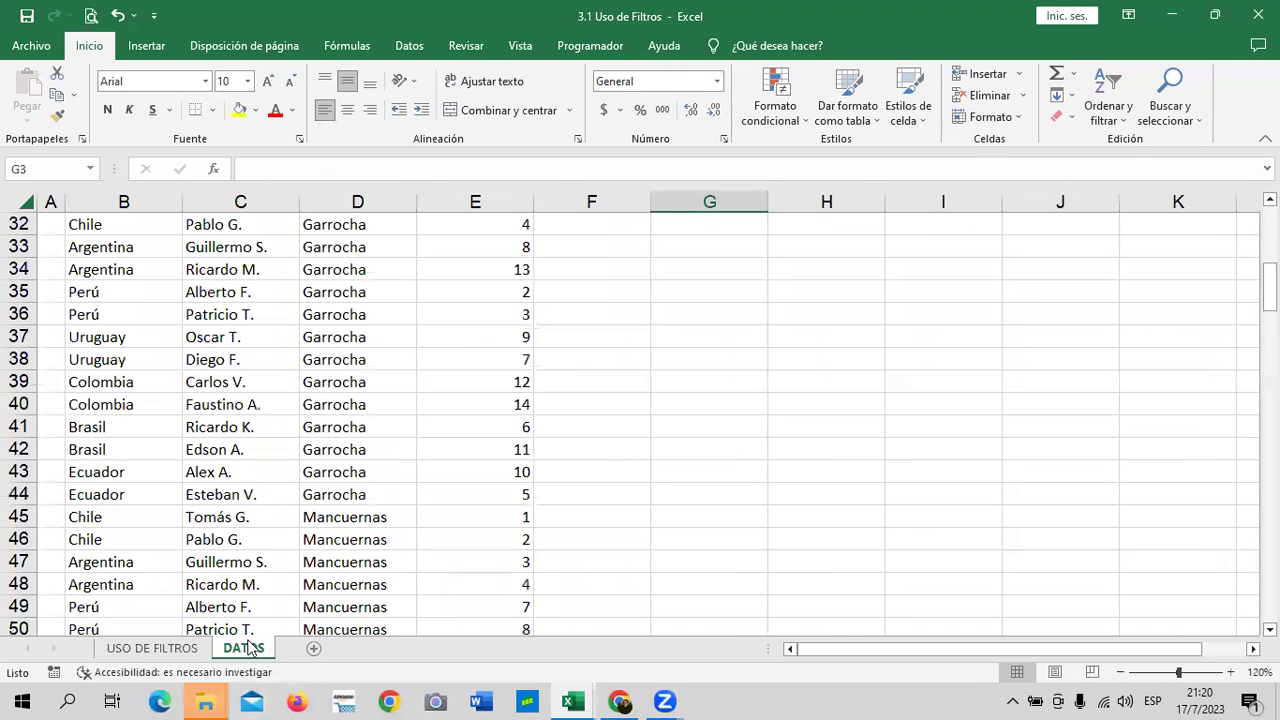
scroll(390, 450, up, 3)
scroll(398, 442, up, 6)
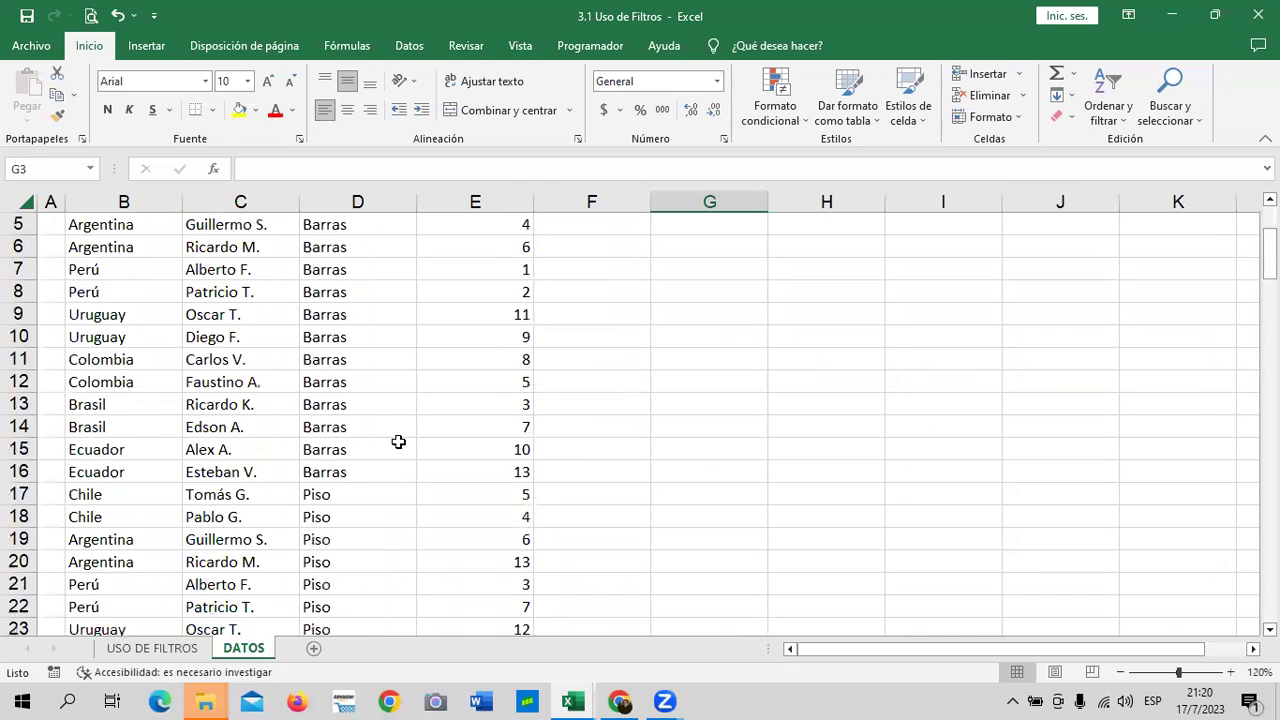
scroll(398, 442, up, 2)
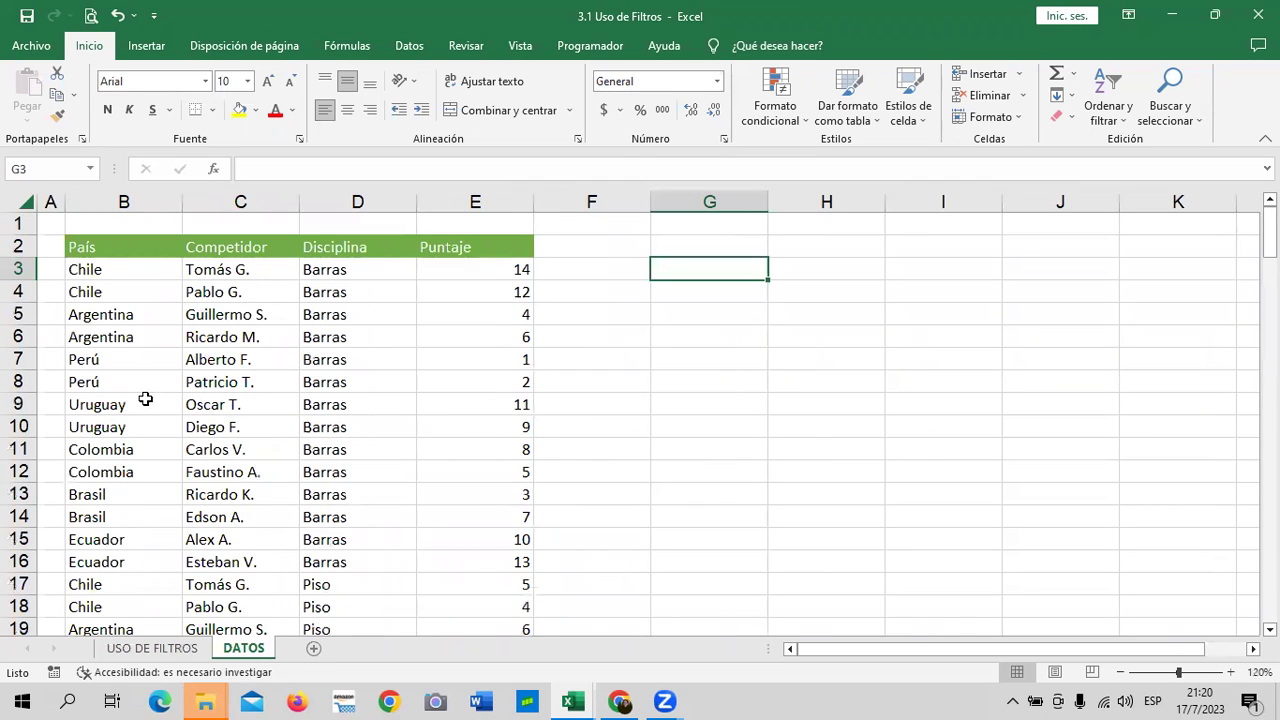
click(252, 276)
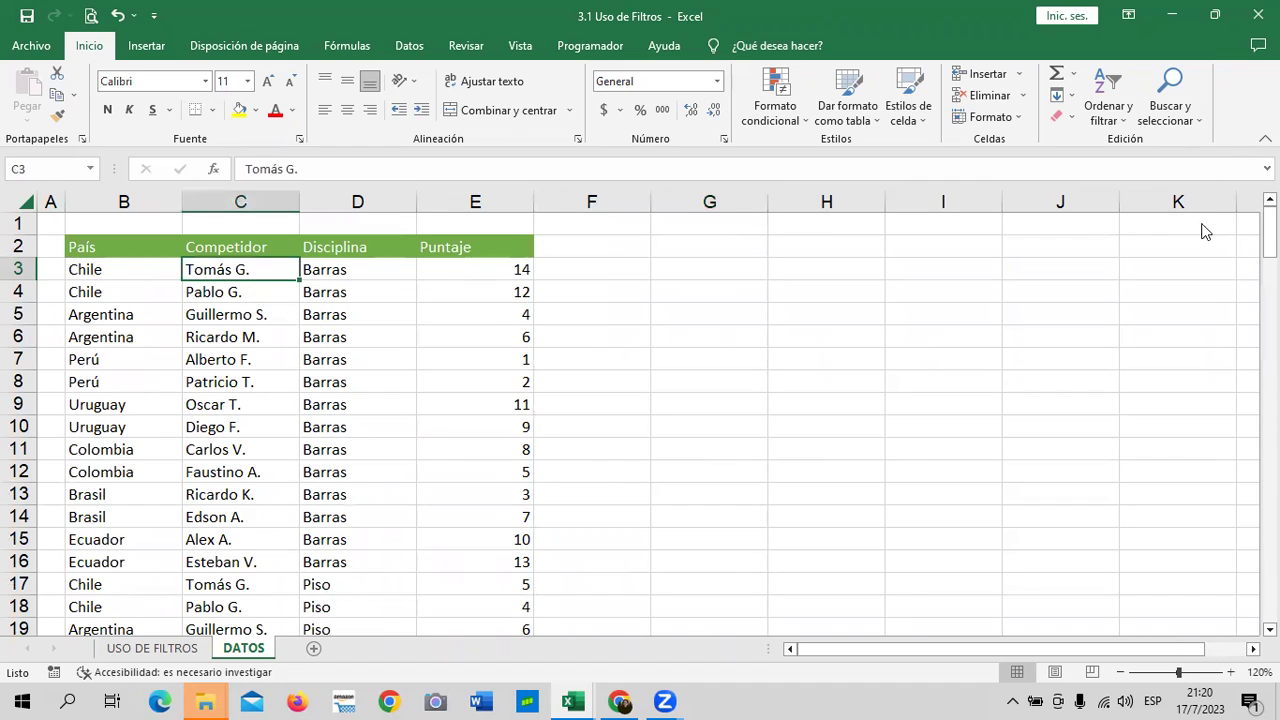
click(342, 427)
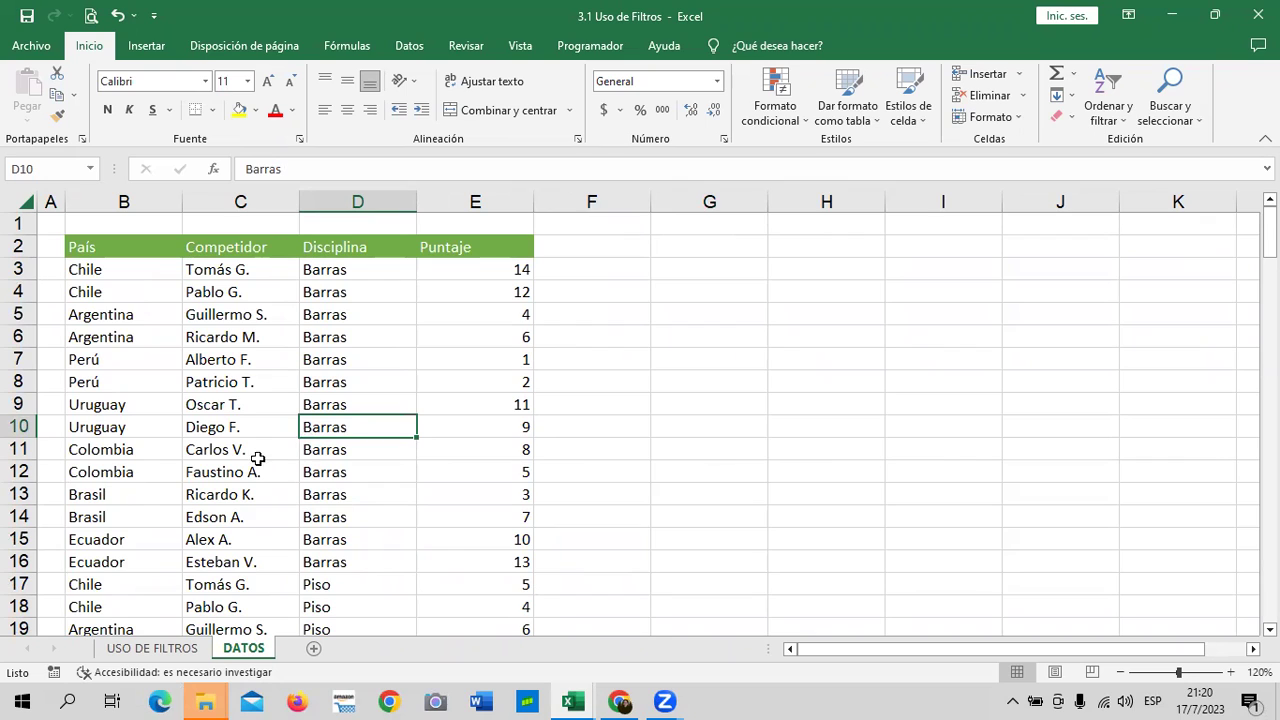
Add and then remove header filter buttons via the Sort & Filter menu.
click(1101, 96)
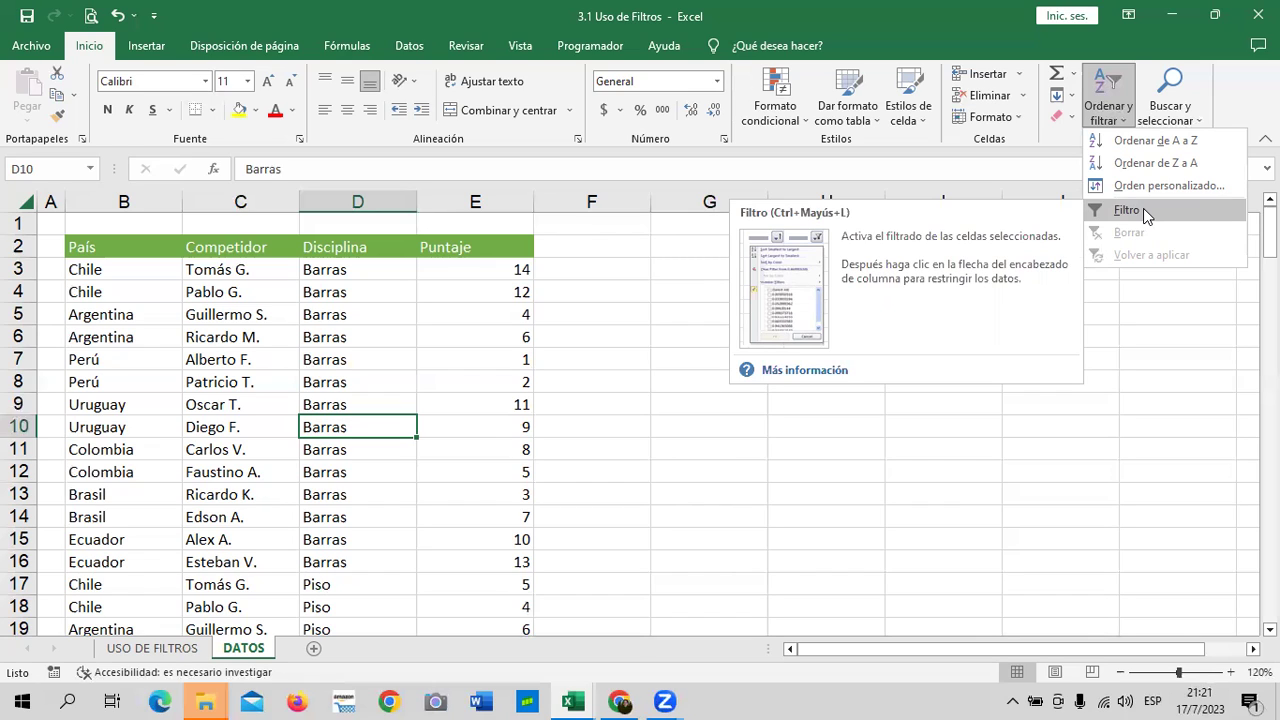
click(1143, 208)
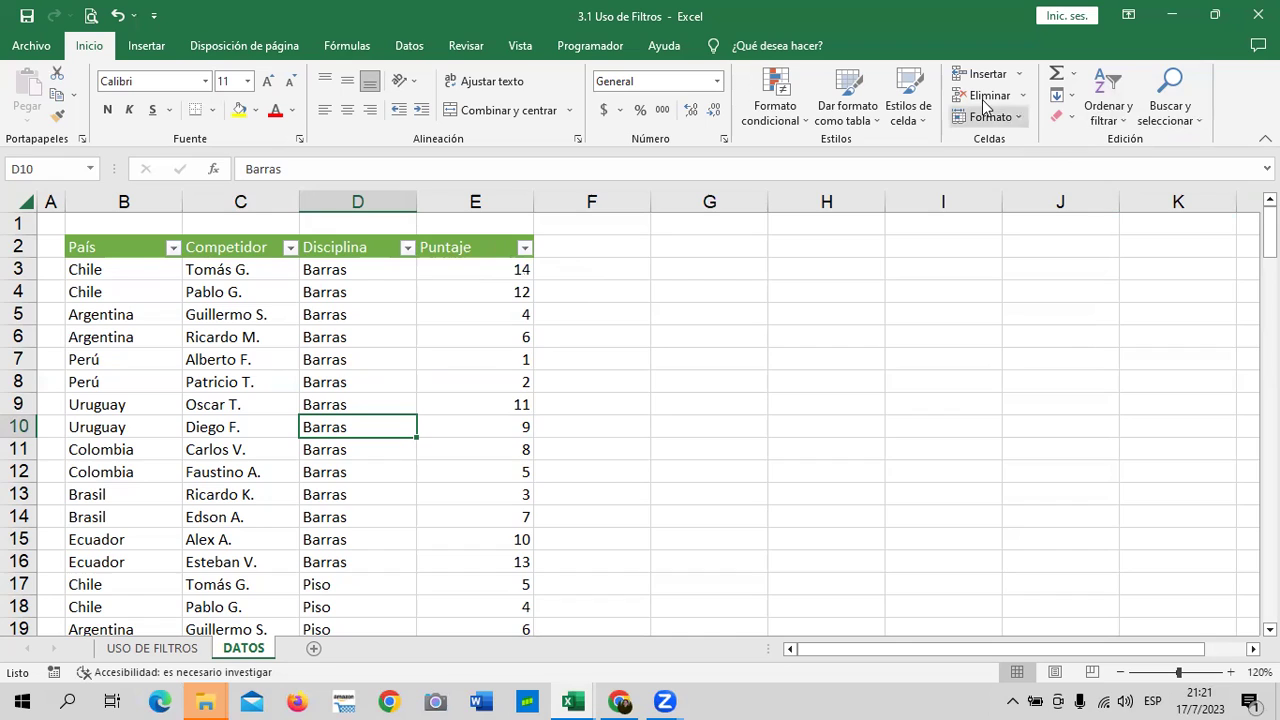
click(1121, 123)
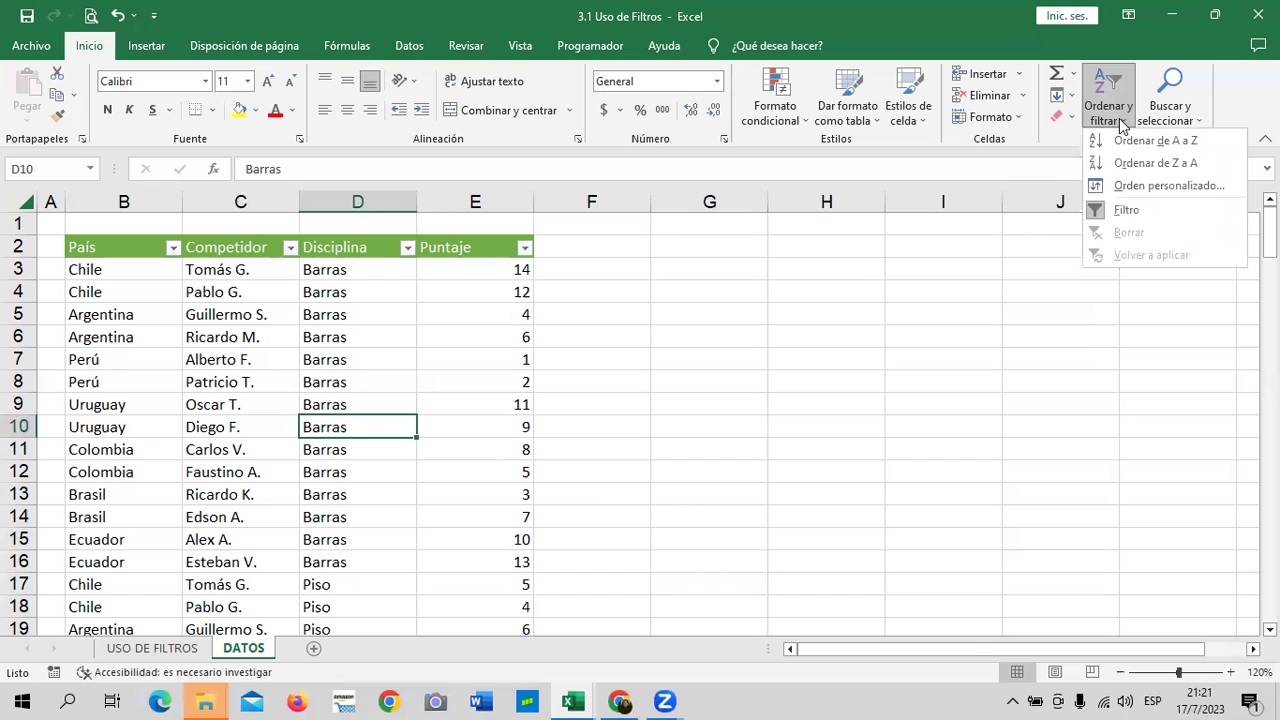
click(1142, 212)
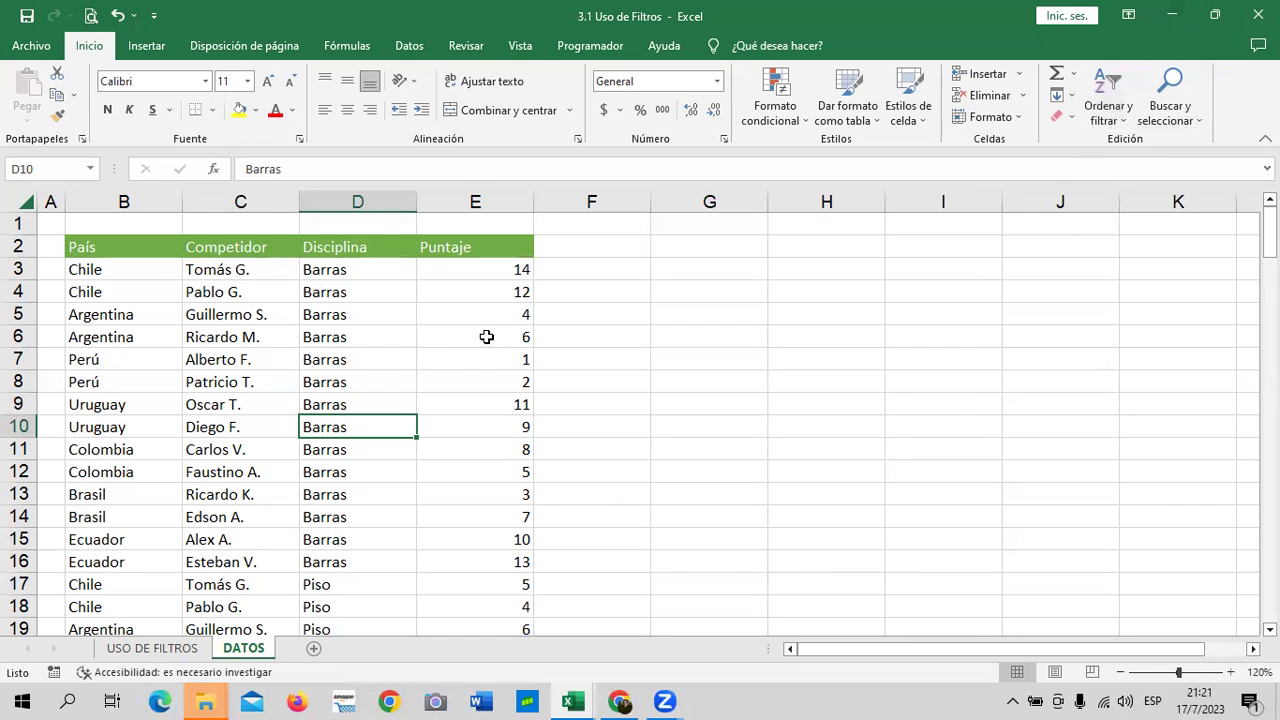
From cell C7, add filters with Ctrl+Shift+L, then undo them.
click(342, 266)
click(413, 420)
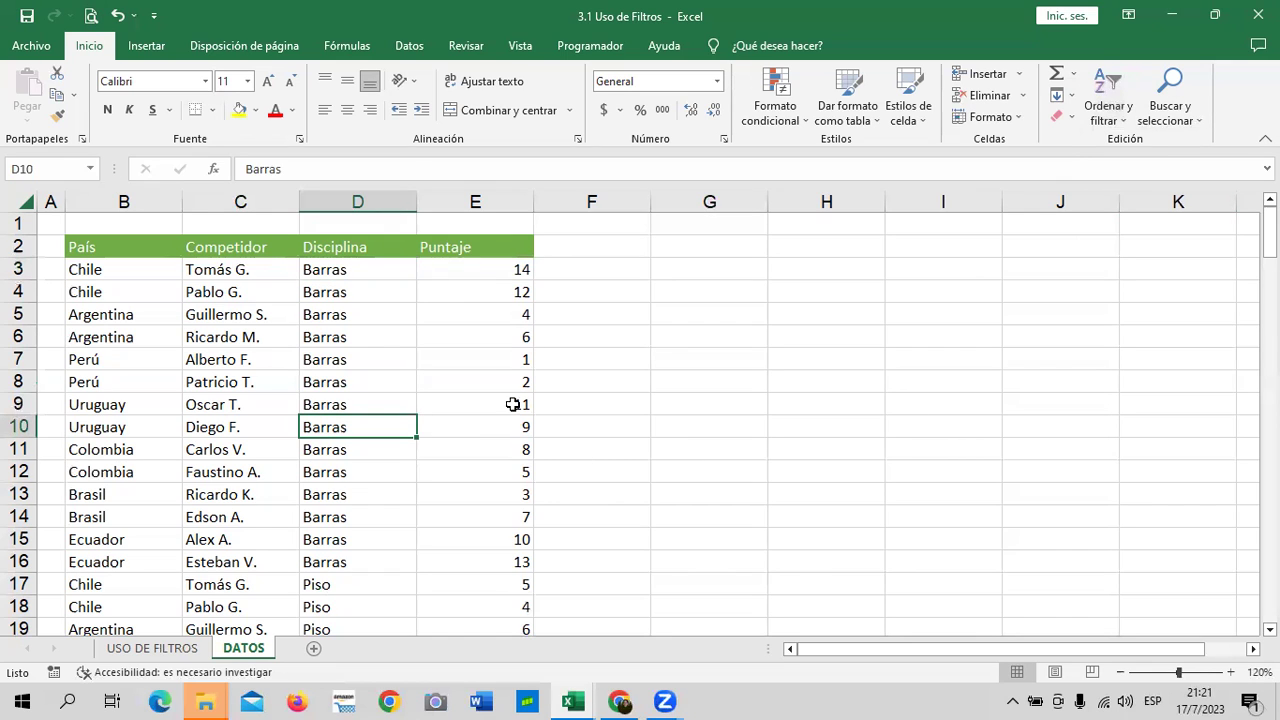
click(272, 355)
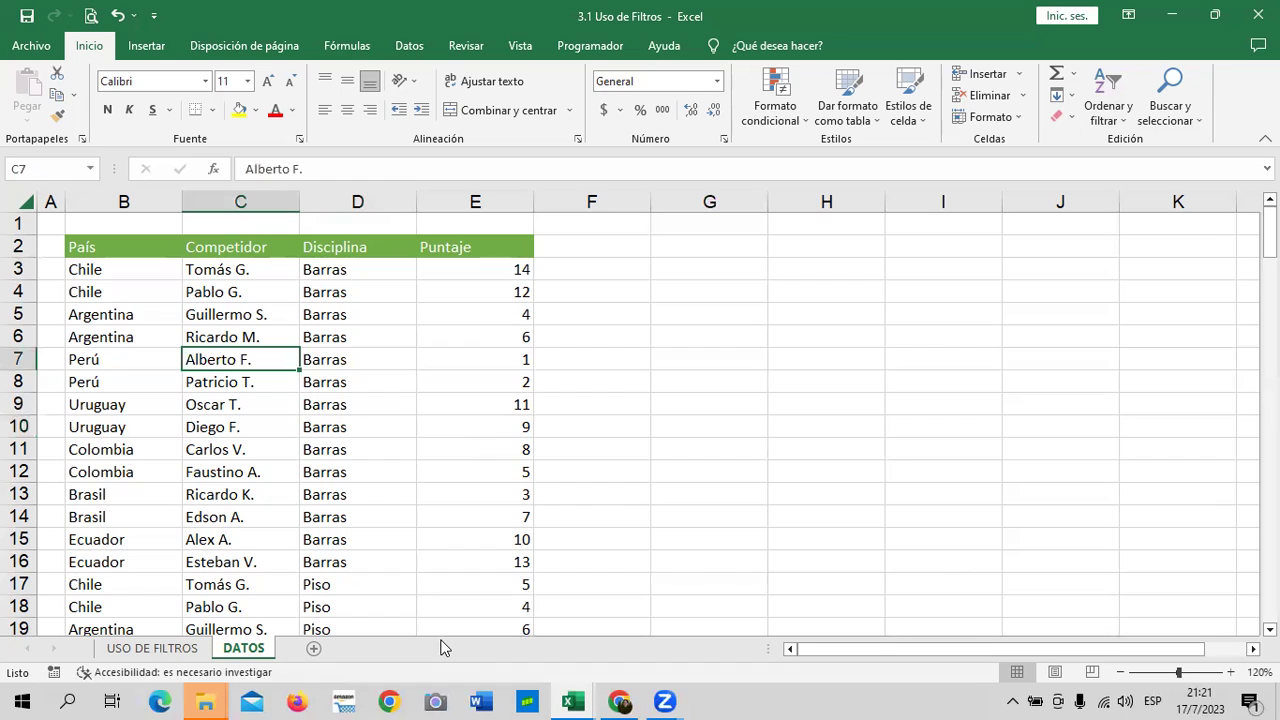
key(ctrl+shift+l)
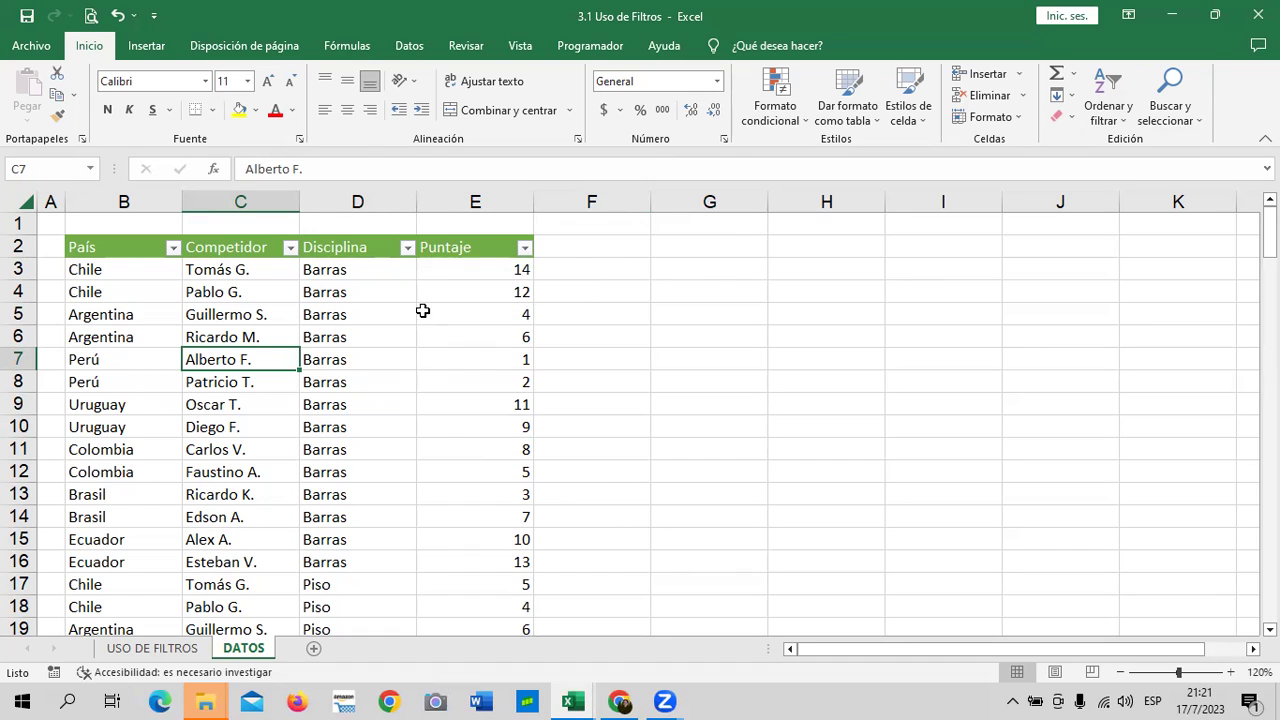
click(118, 16)
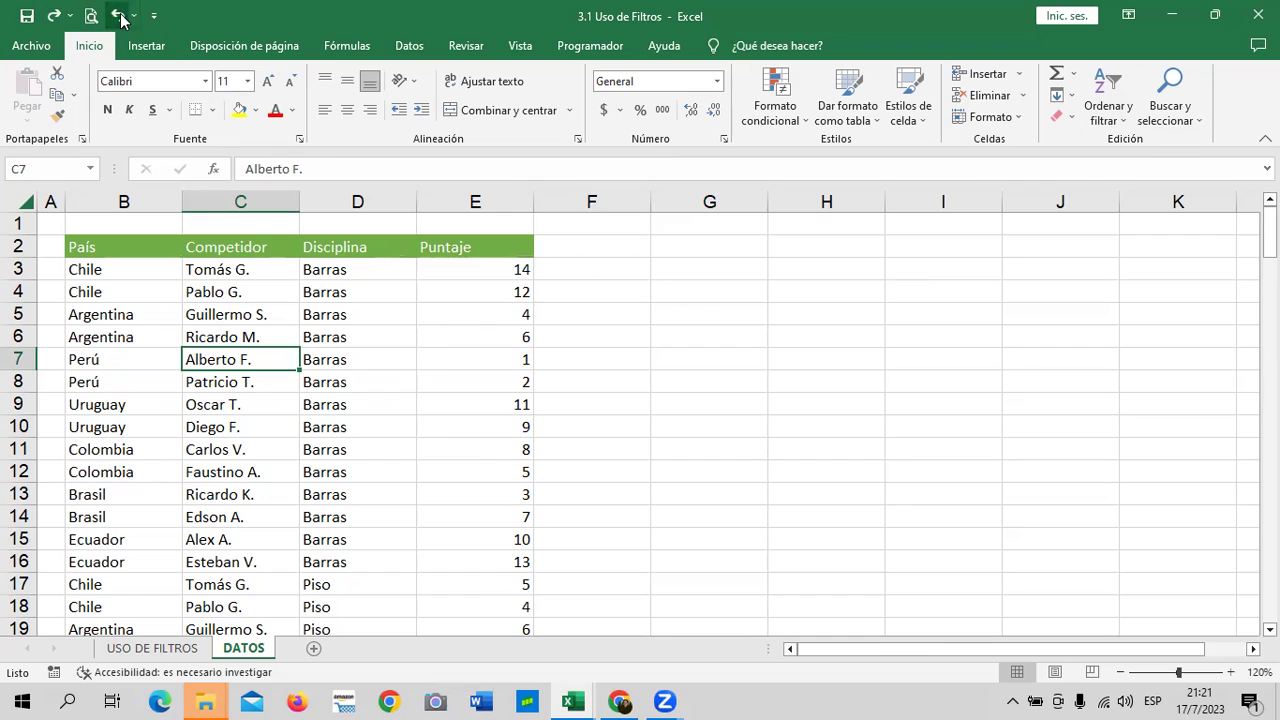
click(405, 50)
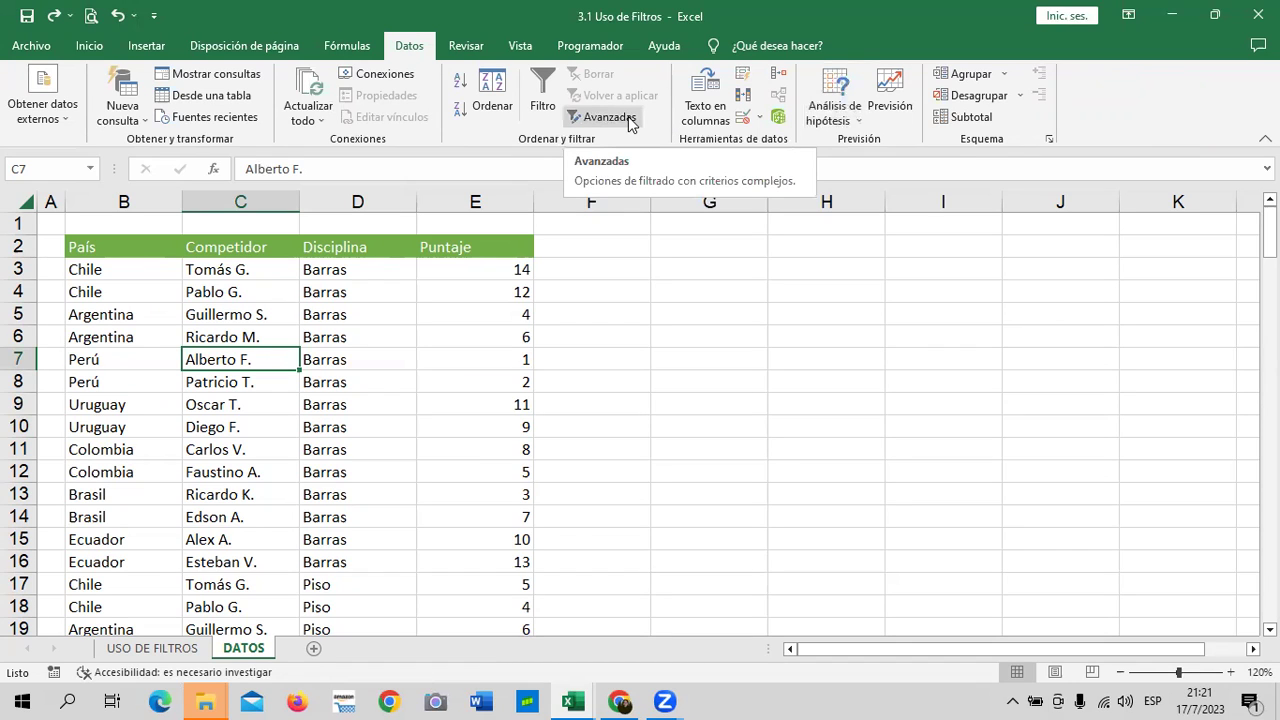
Apply Datos > Filtro and preview the País, Competidor, Disciplina and Puntaje filter dropdowns.
click(545, 83)
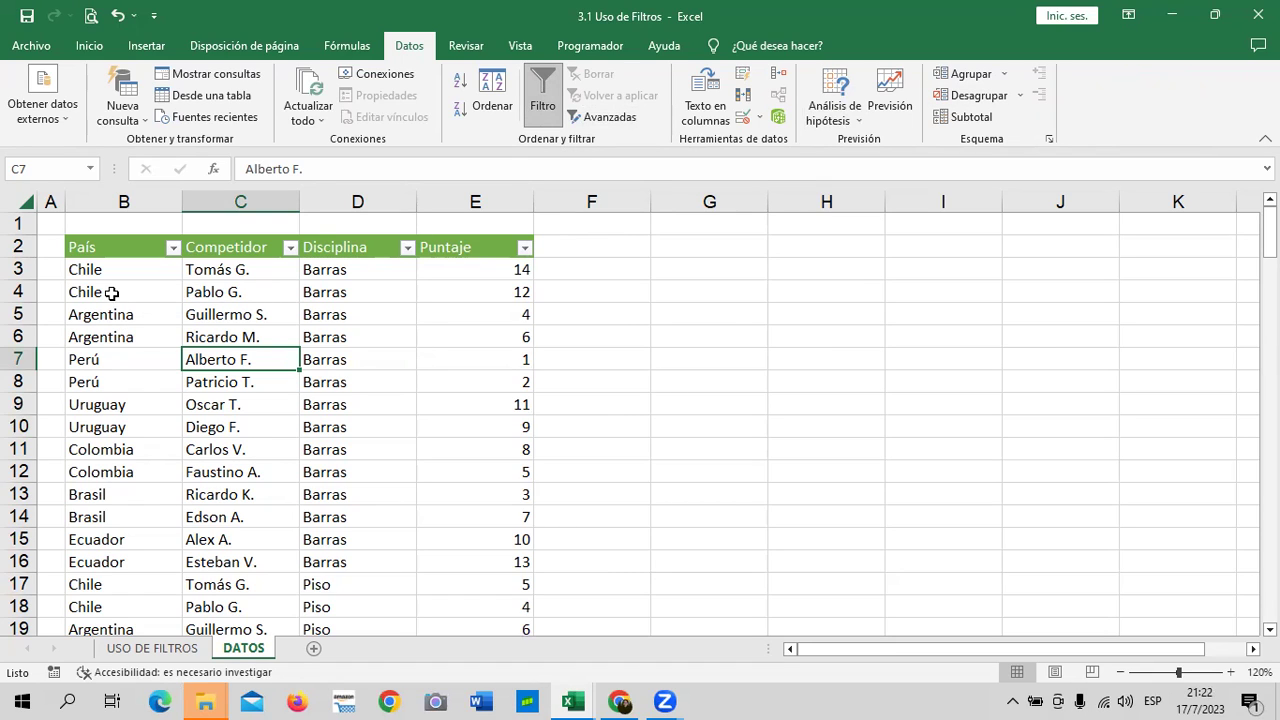
click(173, 248)
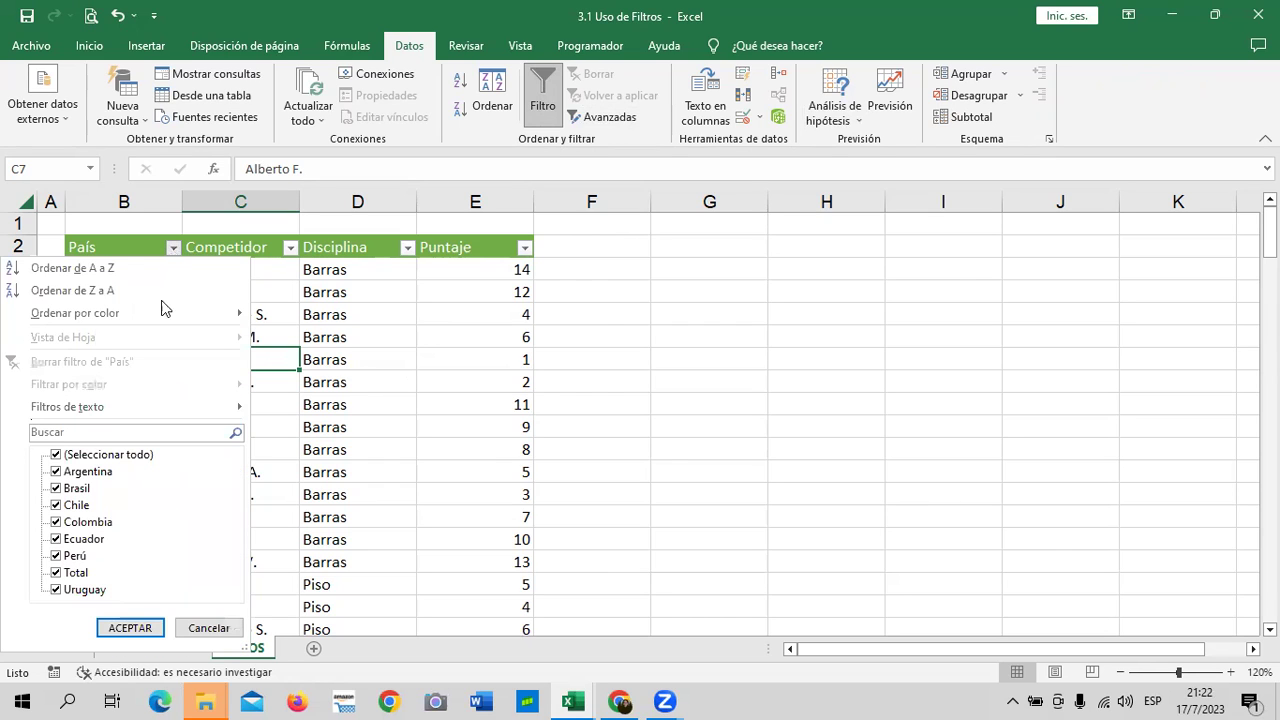
click(290, 248)
click(290, 248)
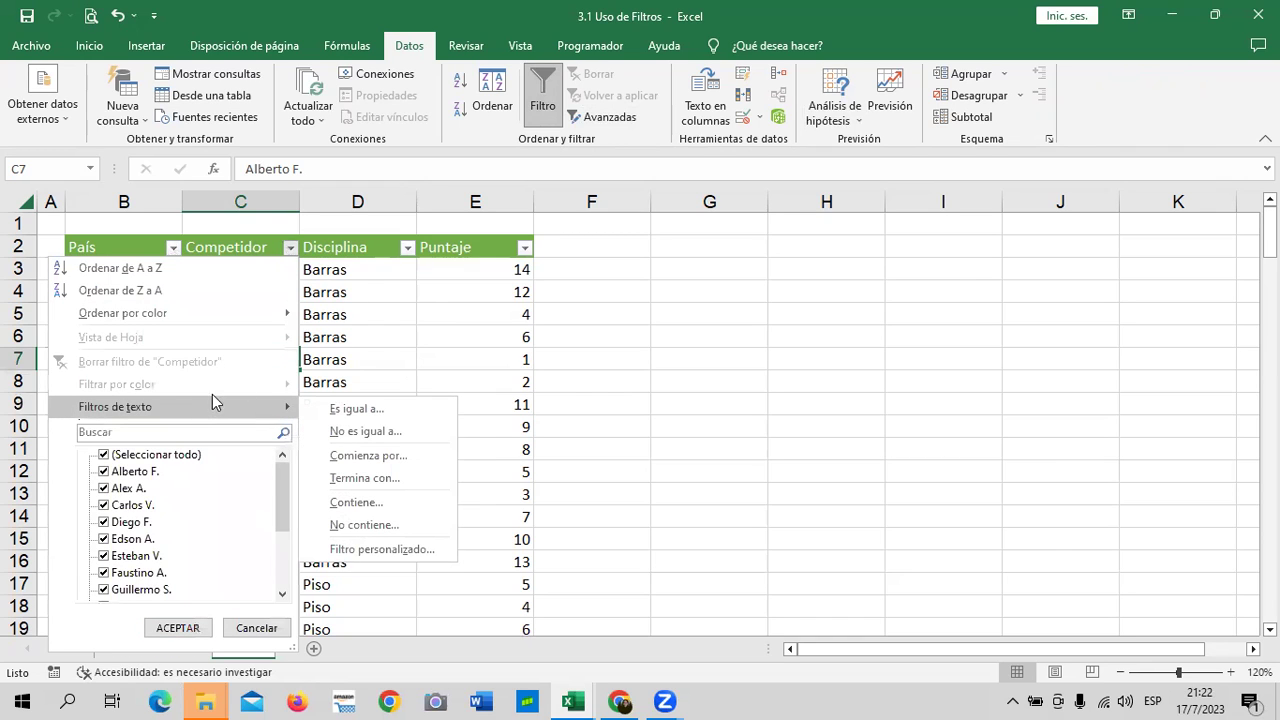
click(407, 248)
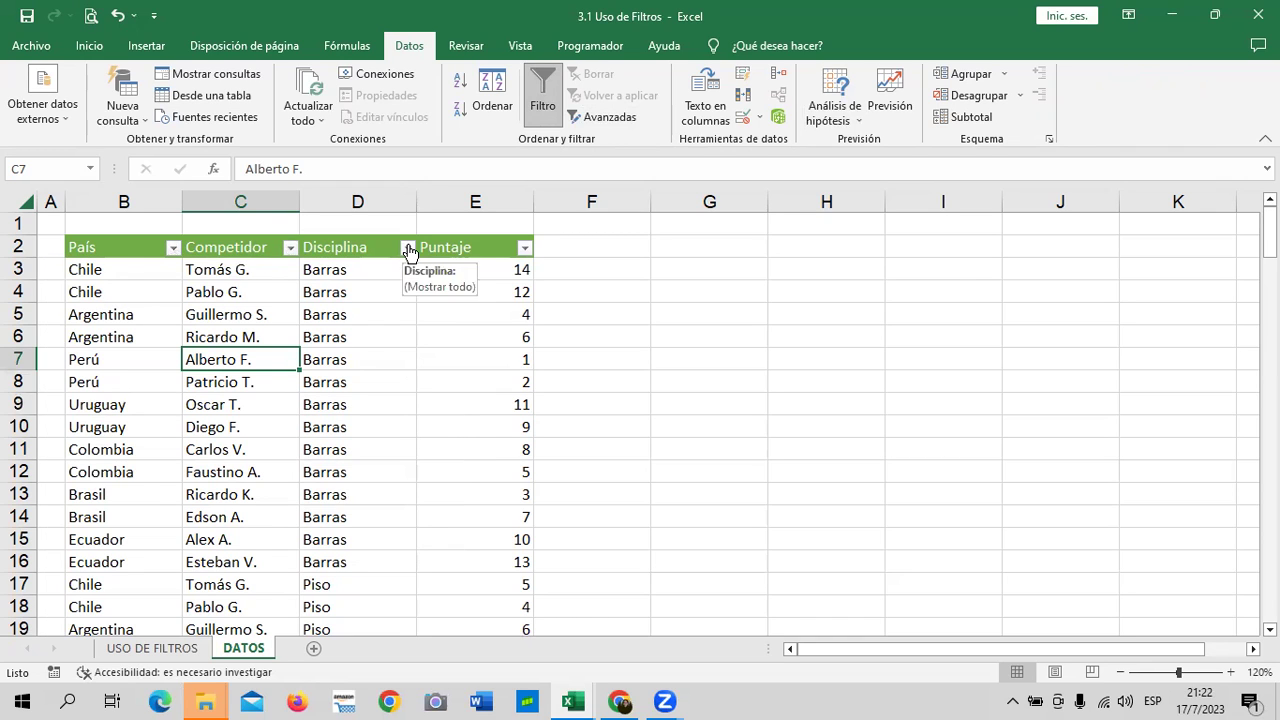
click(407, 248)
mouse_move(232, 407)
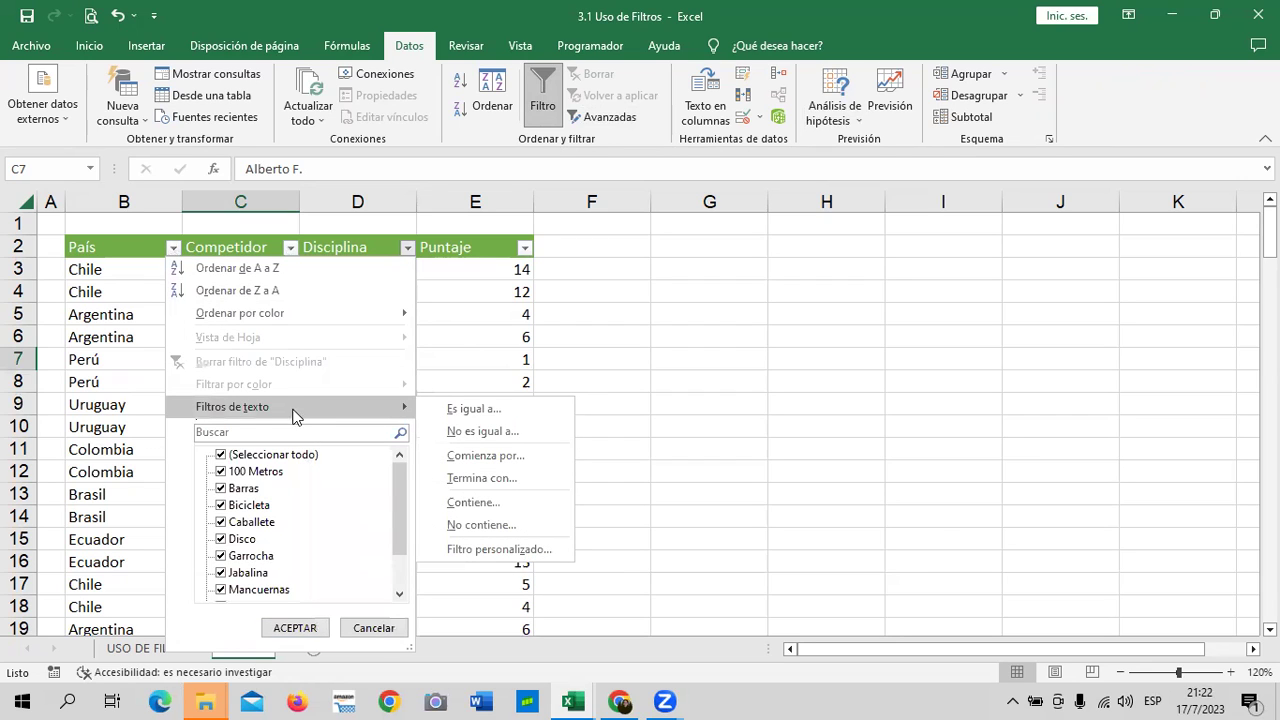
click(524, 248)
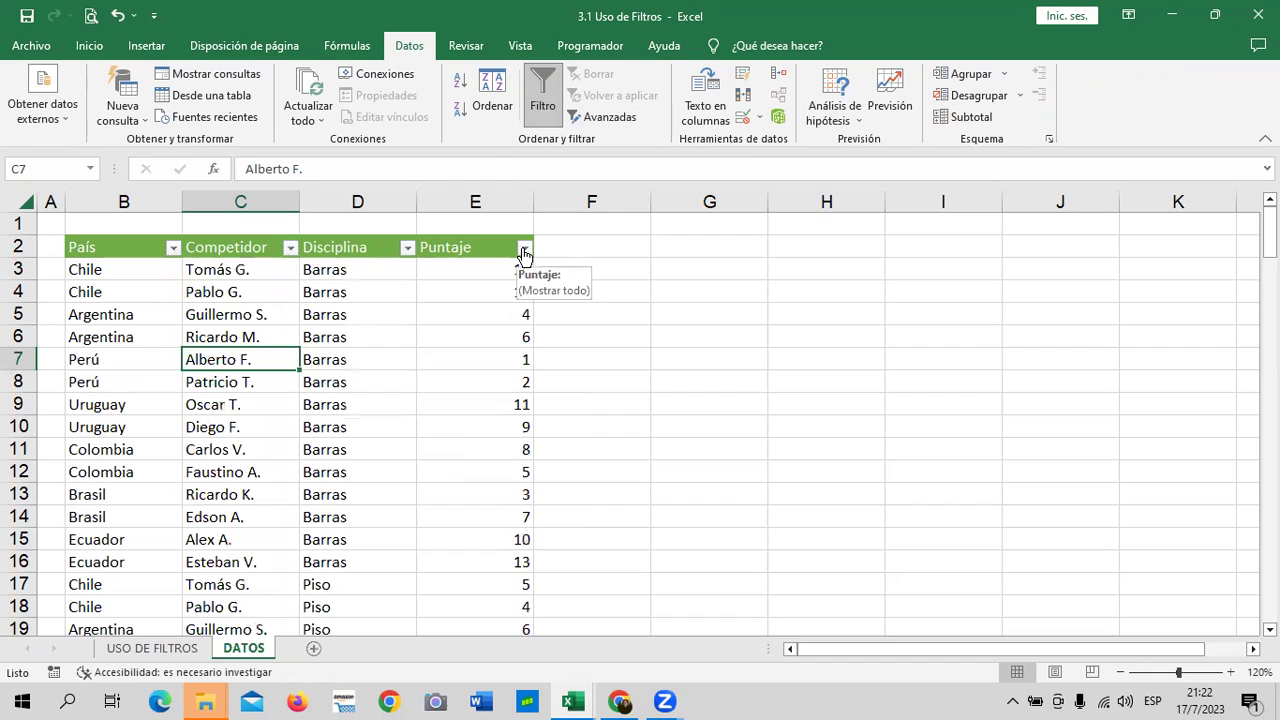
click(524, 250)
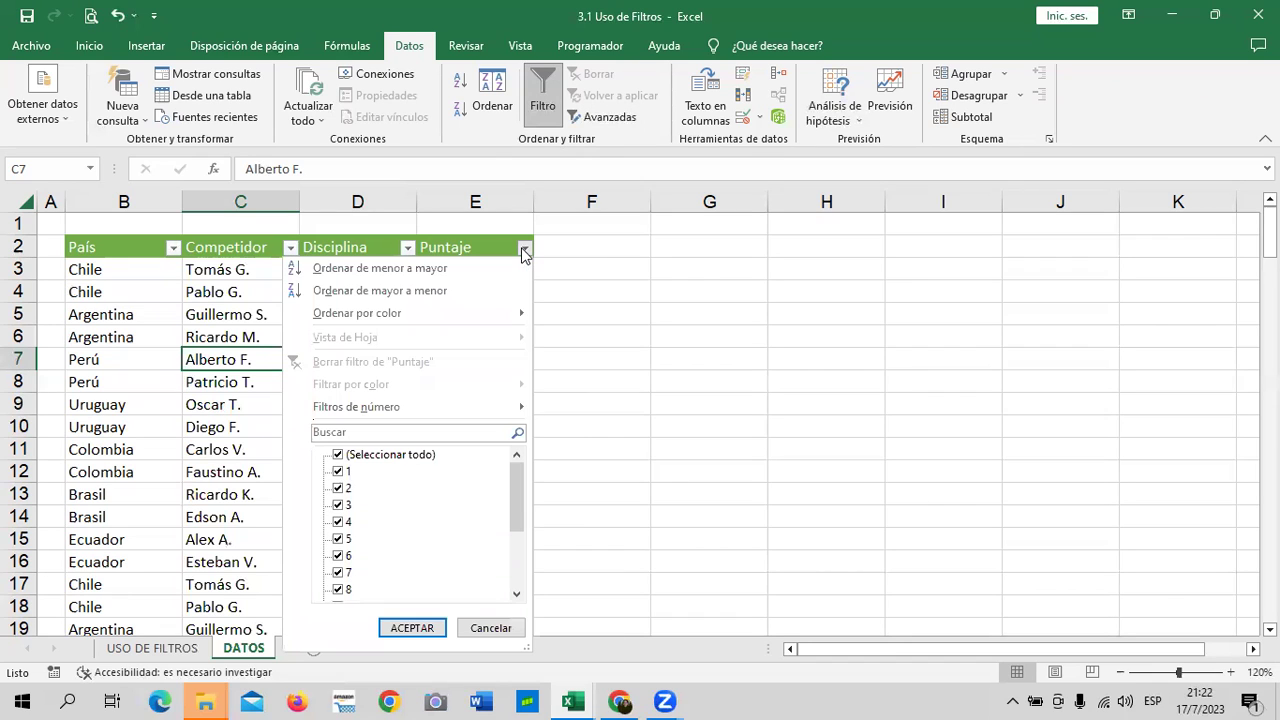
mouse_move(356, 407)
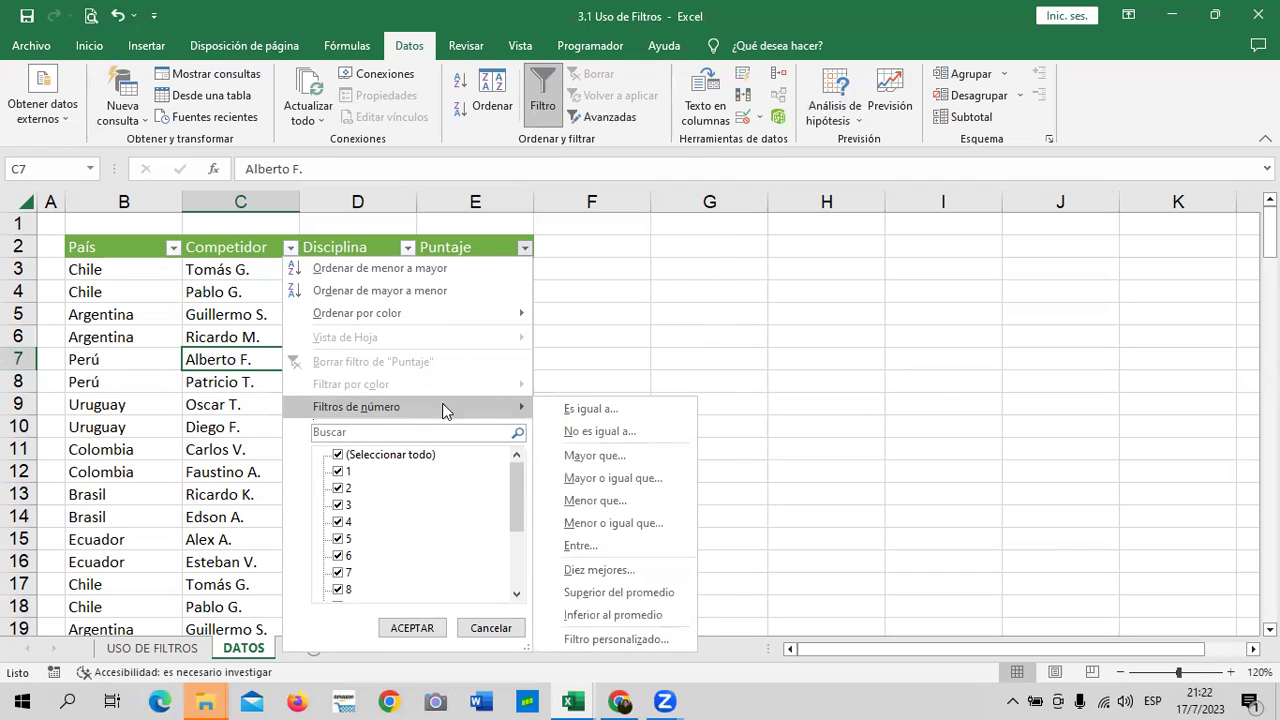
click(696, 335)
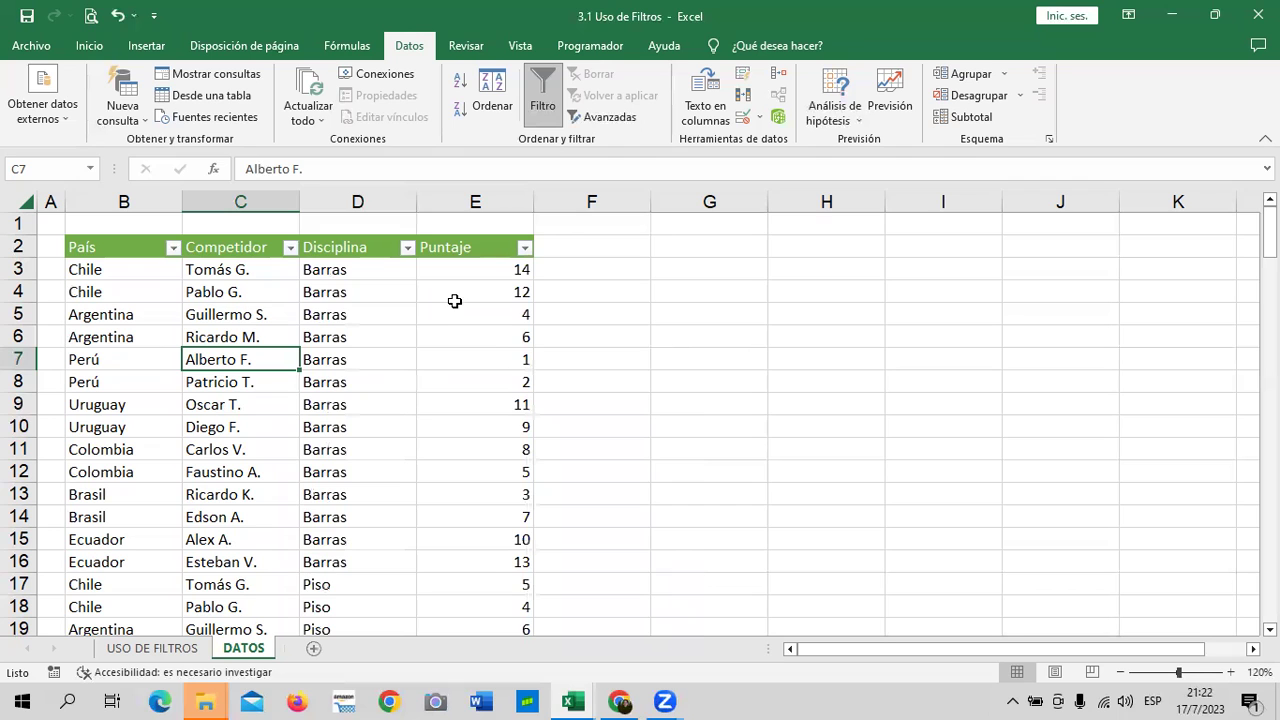
Delete the stray 'Total' label in B143 so the País data ends at row 142.
scroll(330, 408, down, 5)
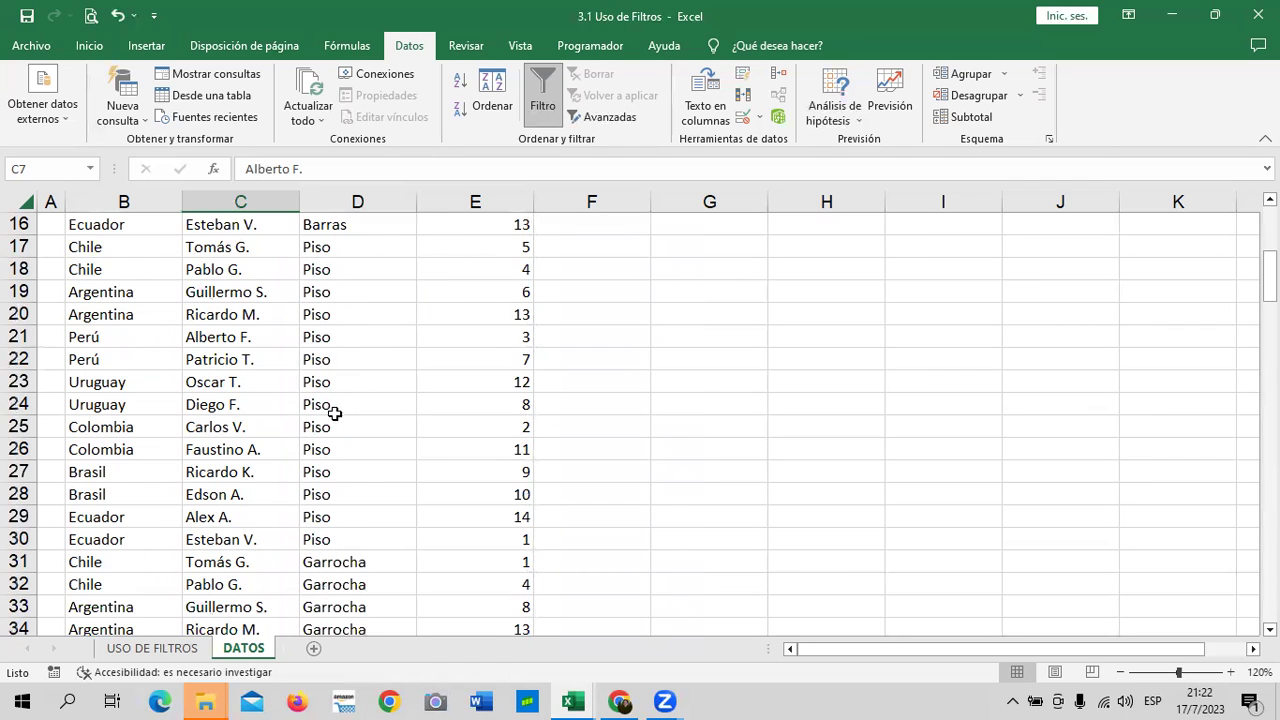
scroll(337, 431, up, 4)
scroll(337, 431, up, 1)
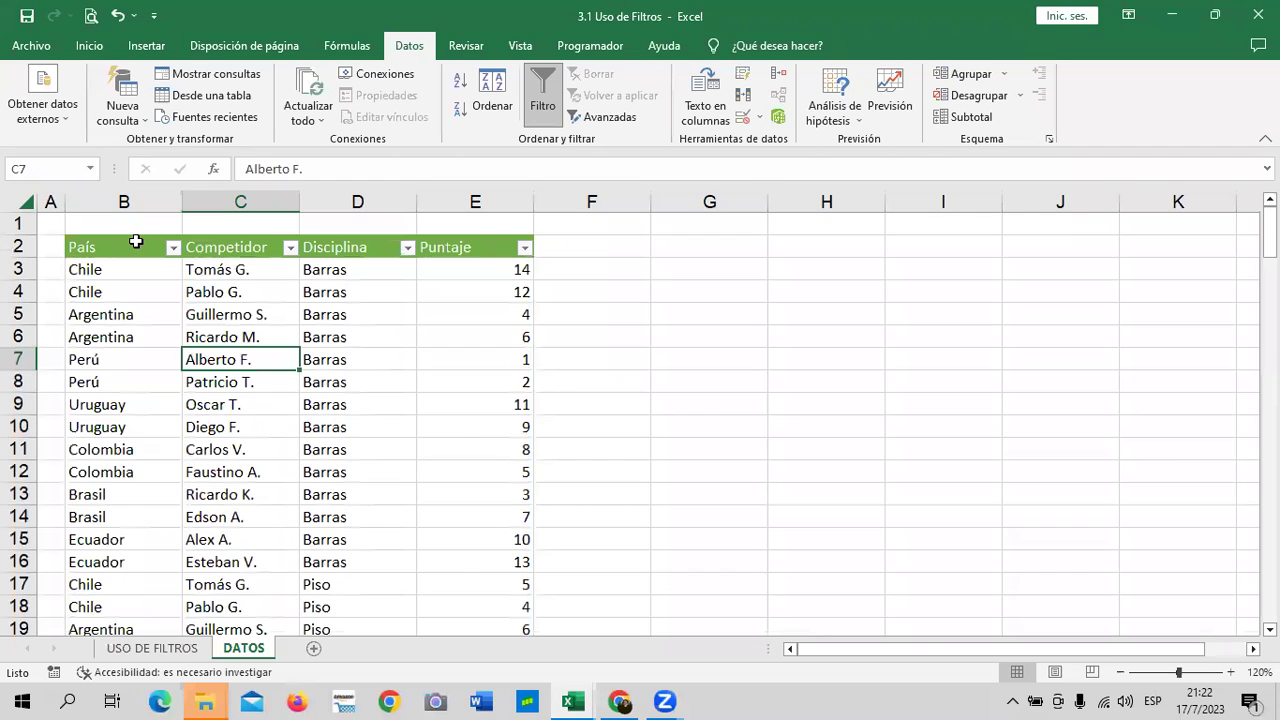
click(134, 242)
key(ctrl+Down)
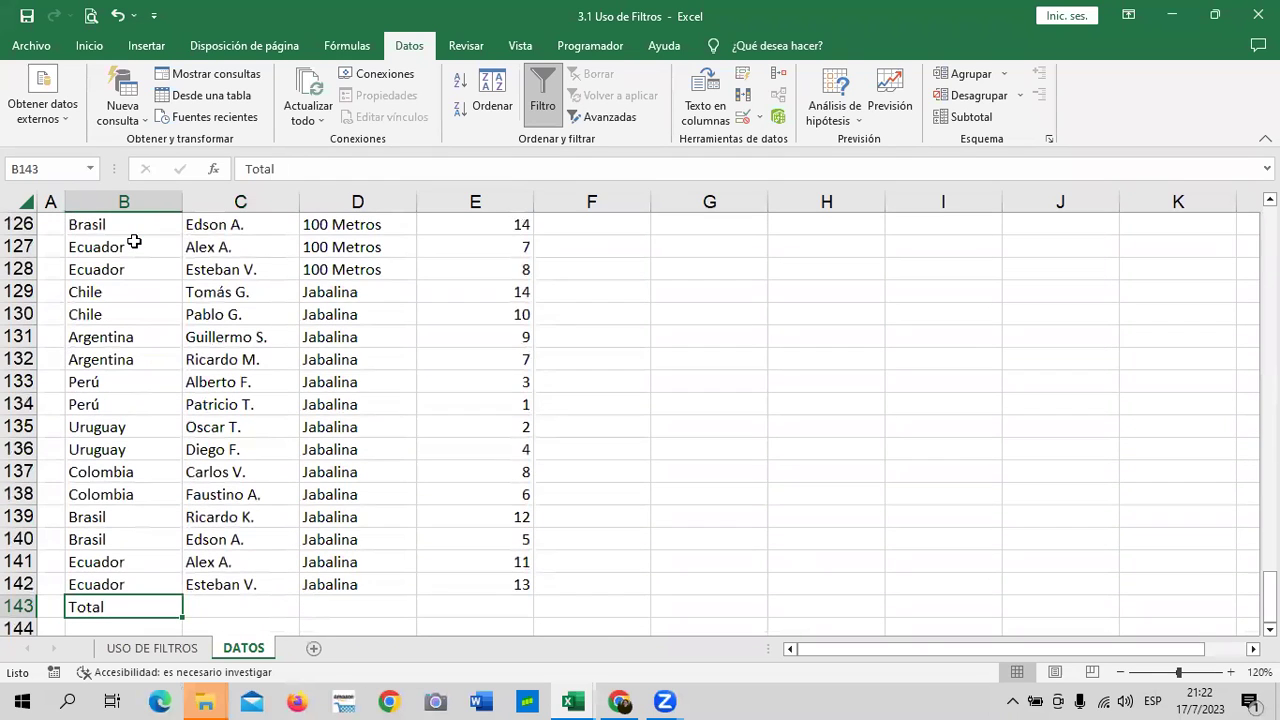
key(Delete)
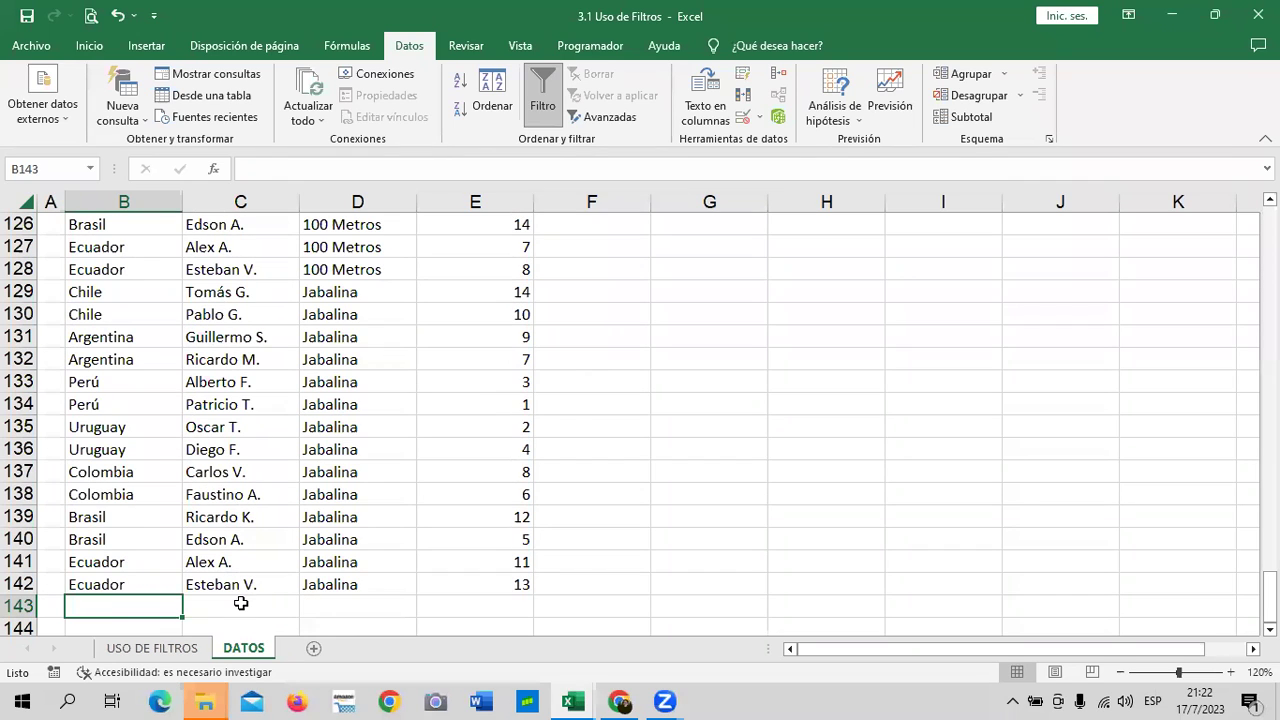
click(78, 586)
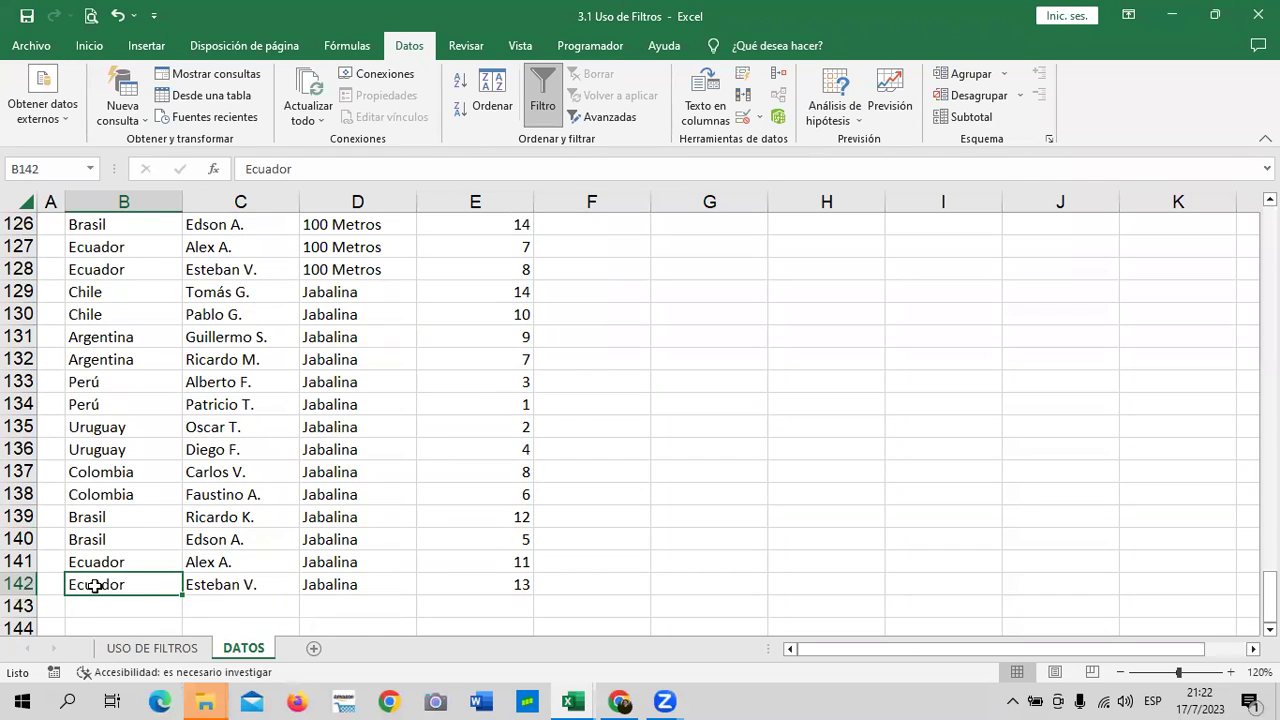
key(ctrl+Up)
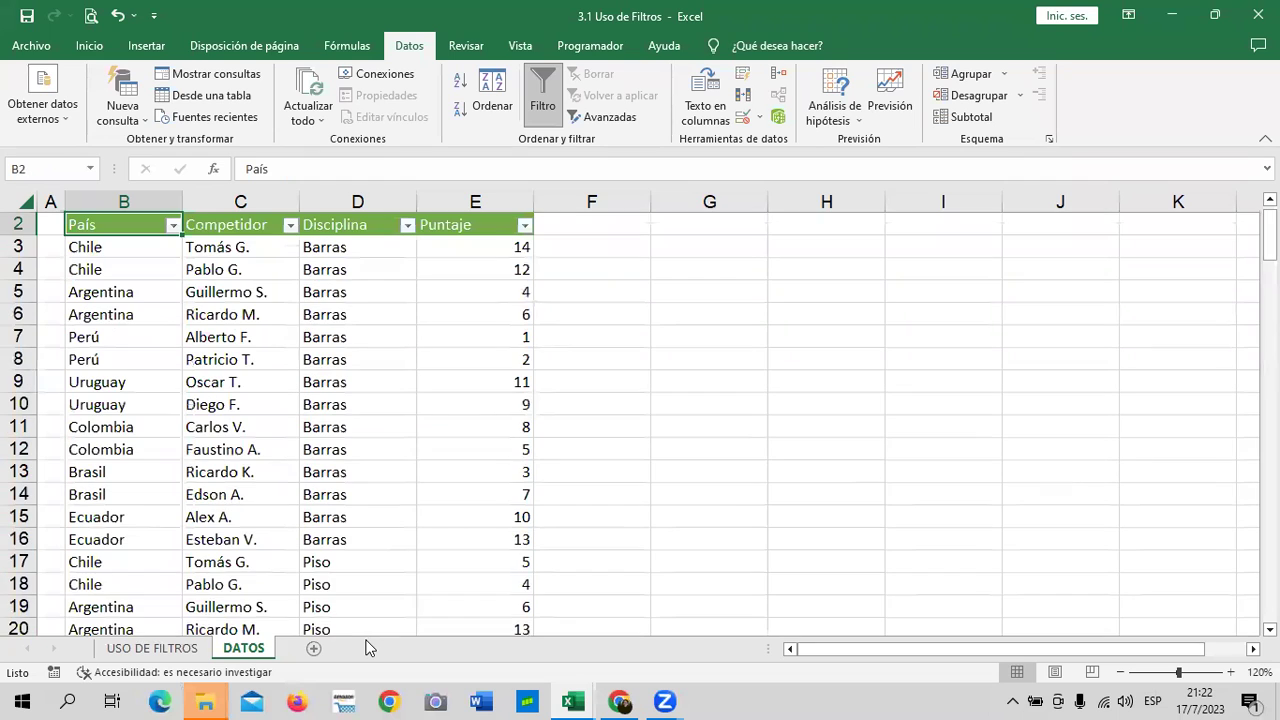
scroll(103, 272, up, 1)
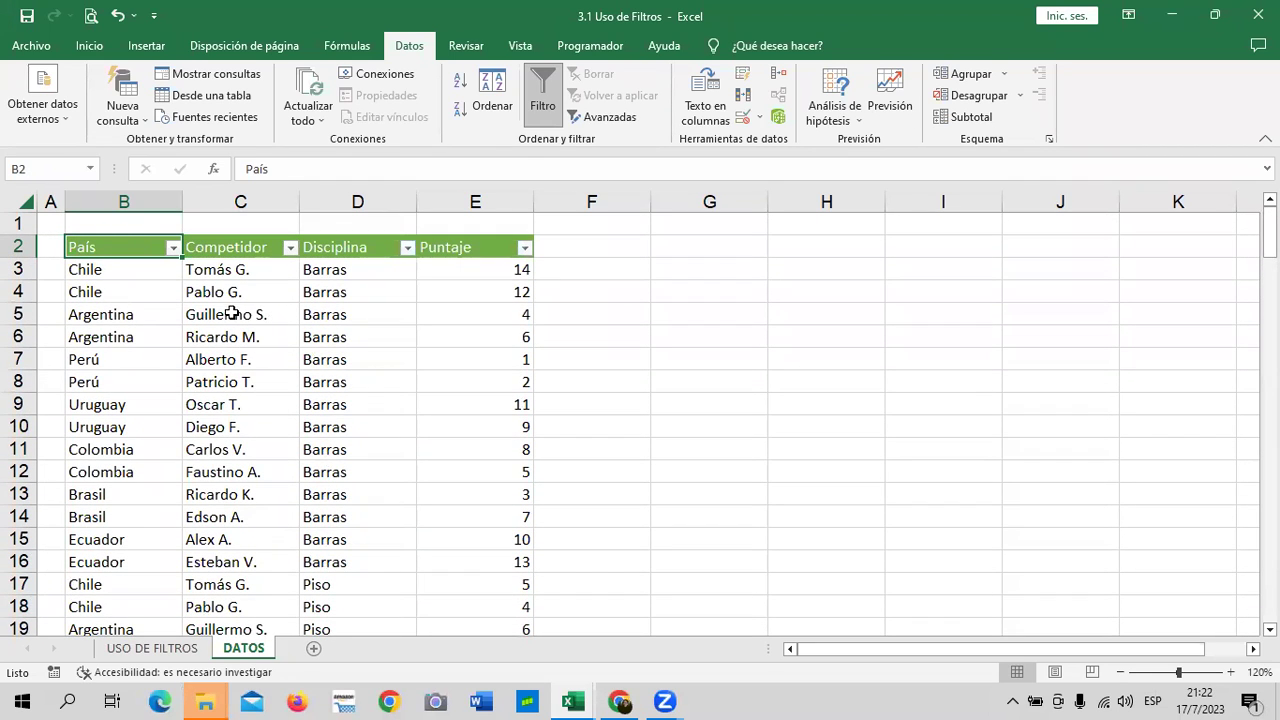
click(239, 311)
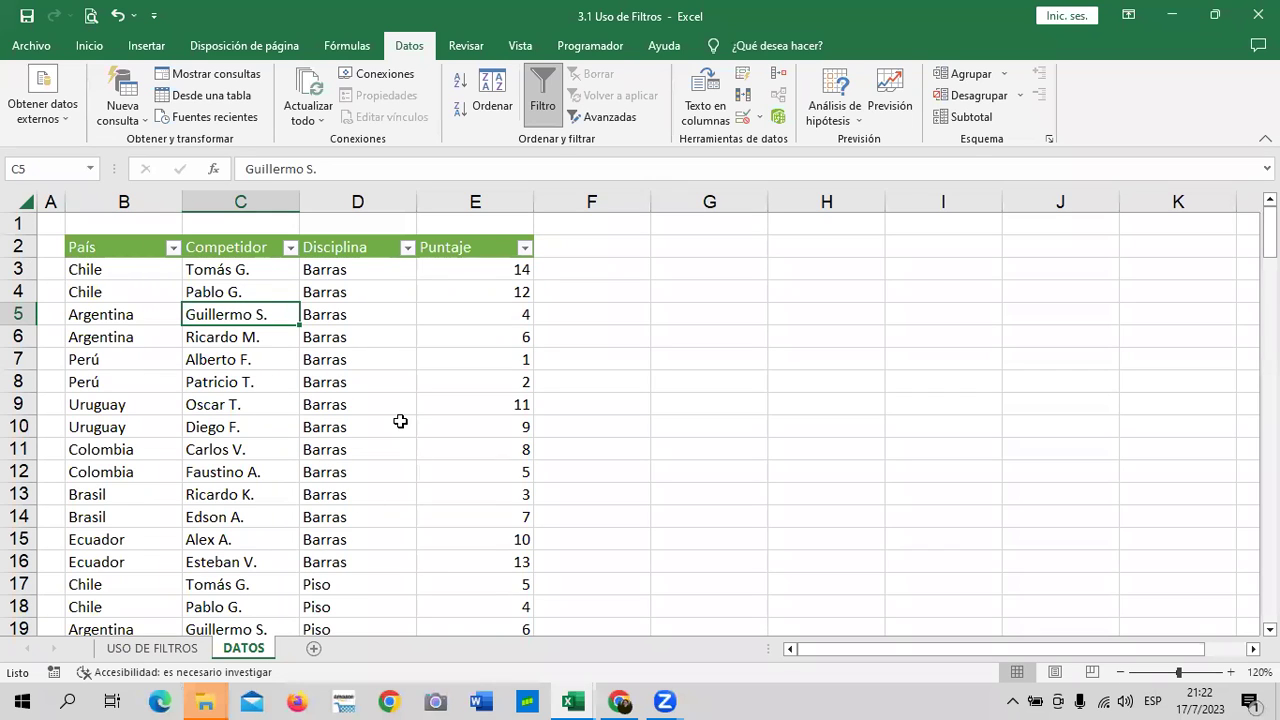
Filter the País column to Chile only, showing 20 of 141 records.
click(174, 248)
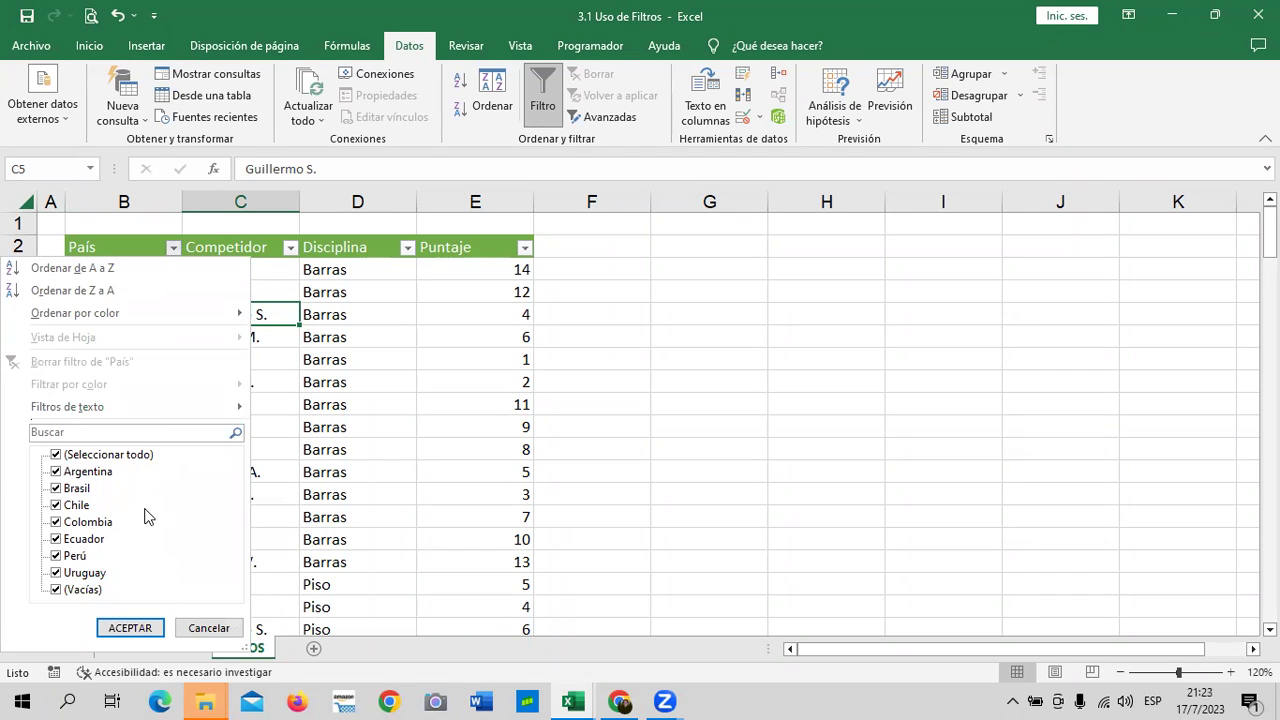
click(122, 456)
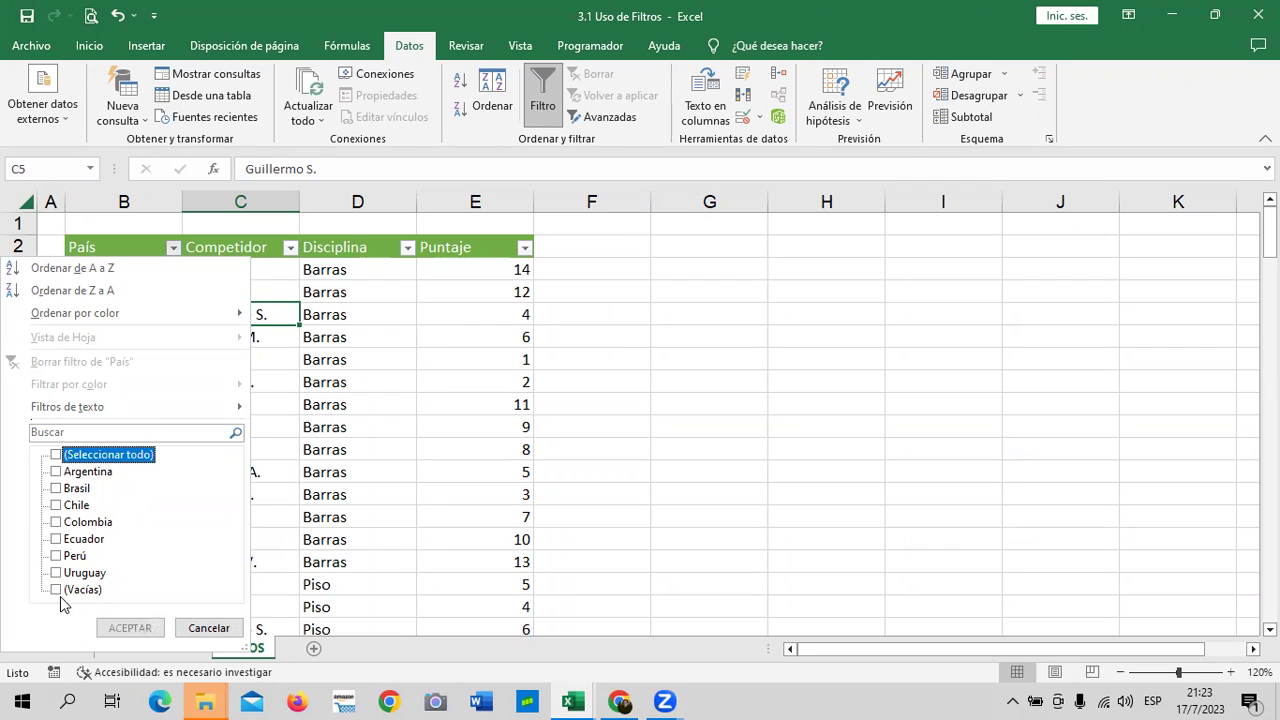
click(70, 505)
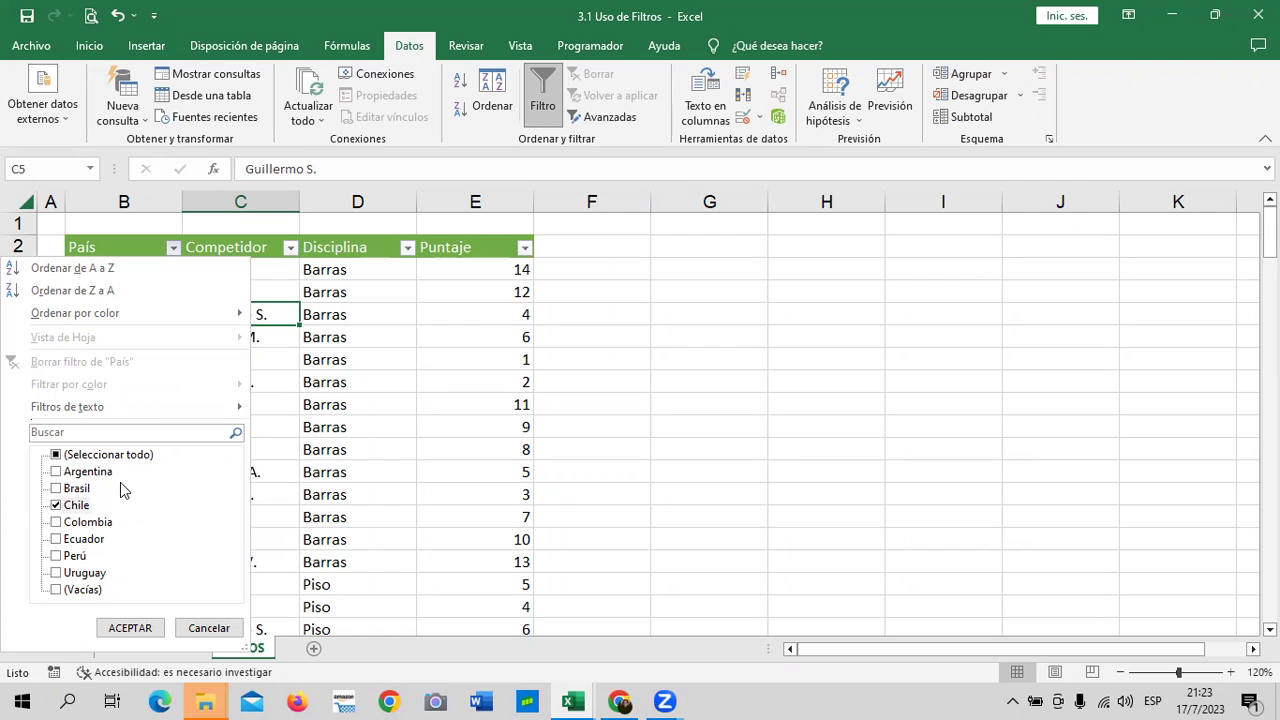
click(122, 628)
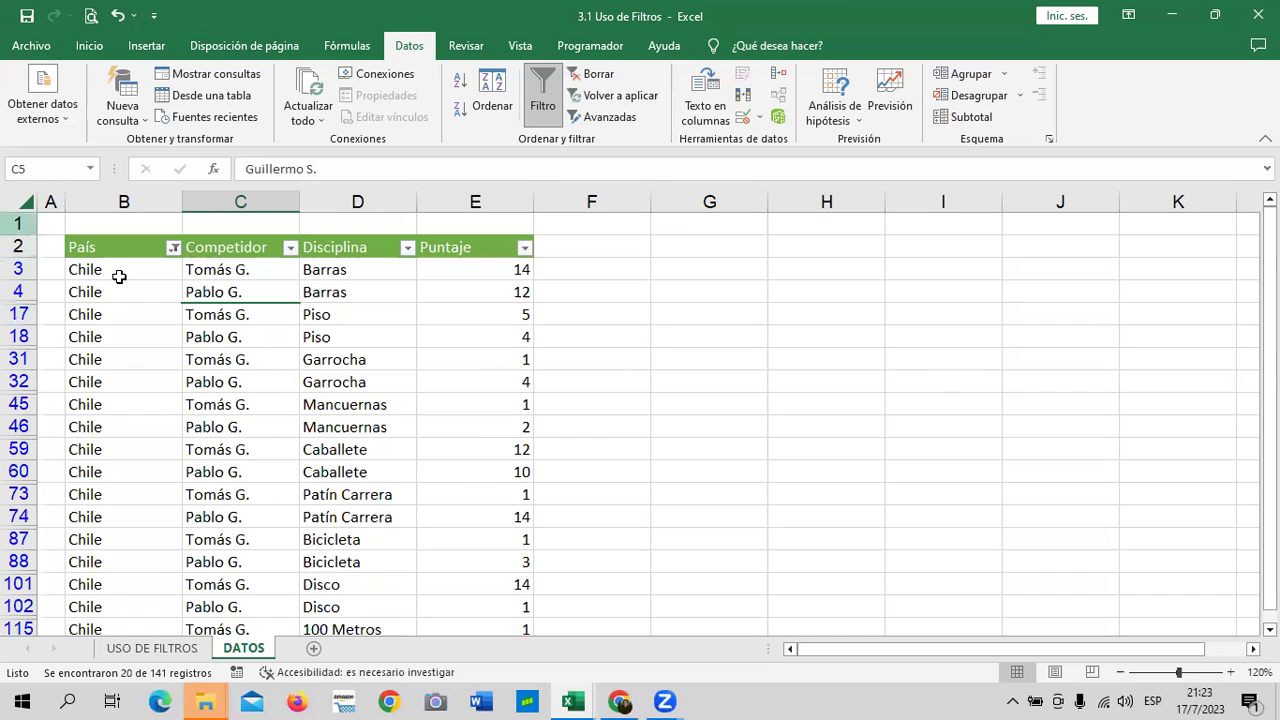
Scroll back to the top of the Chile-filtered list and select cell B18.
scroll(145, 295, down, 3)
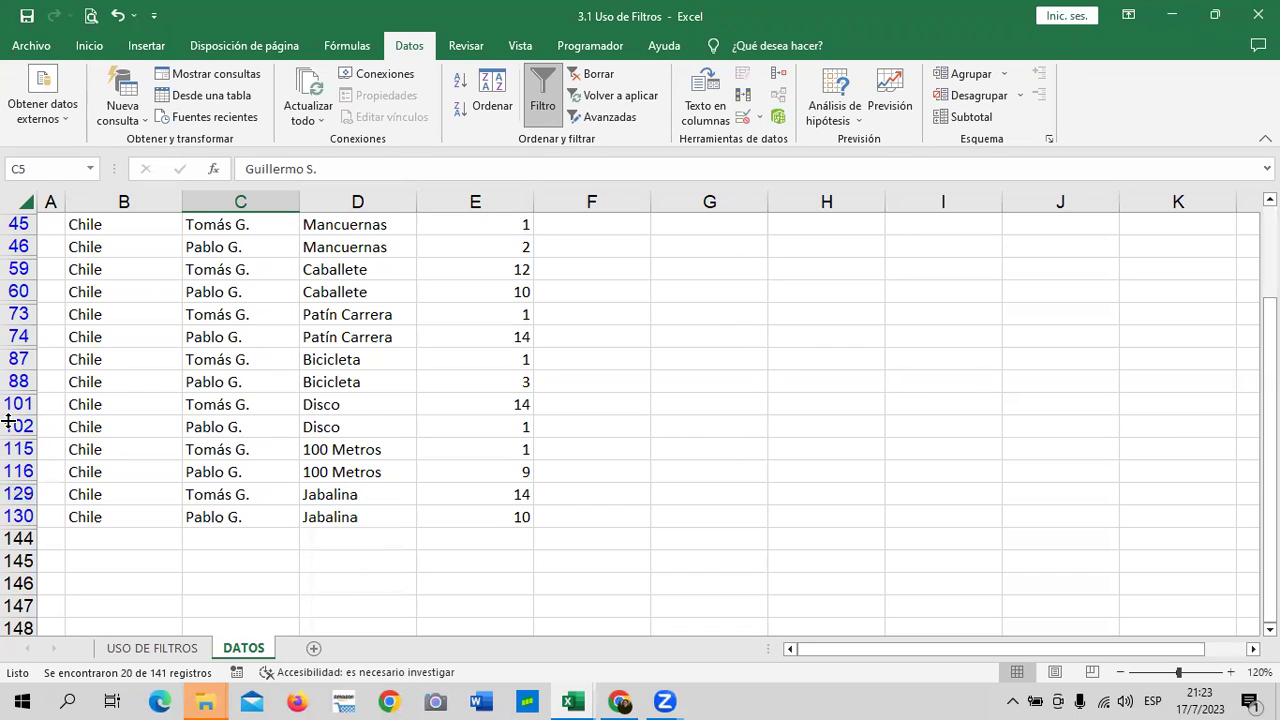
scroll(237, 483, up, 1)
scroll(237, 483, up, 1)
scroll(237, 483, up, 1)
scroll(235, 484, up, 1)
scroll(233, 485, up, 1)
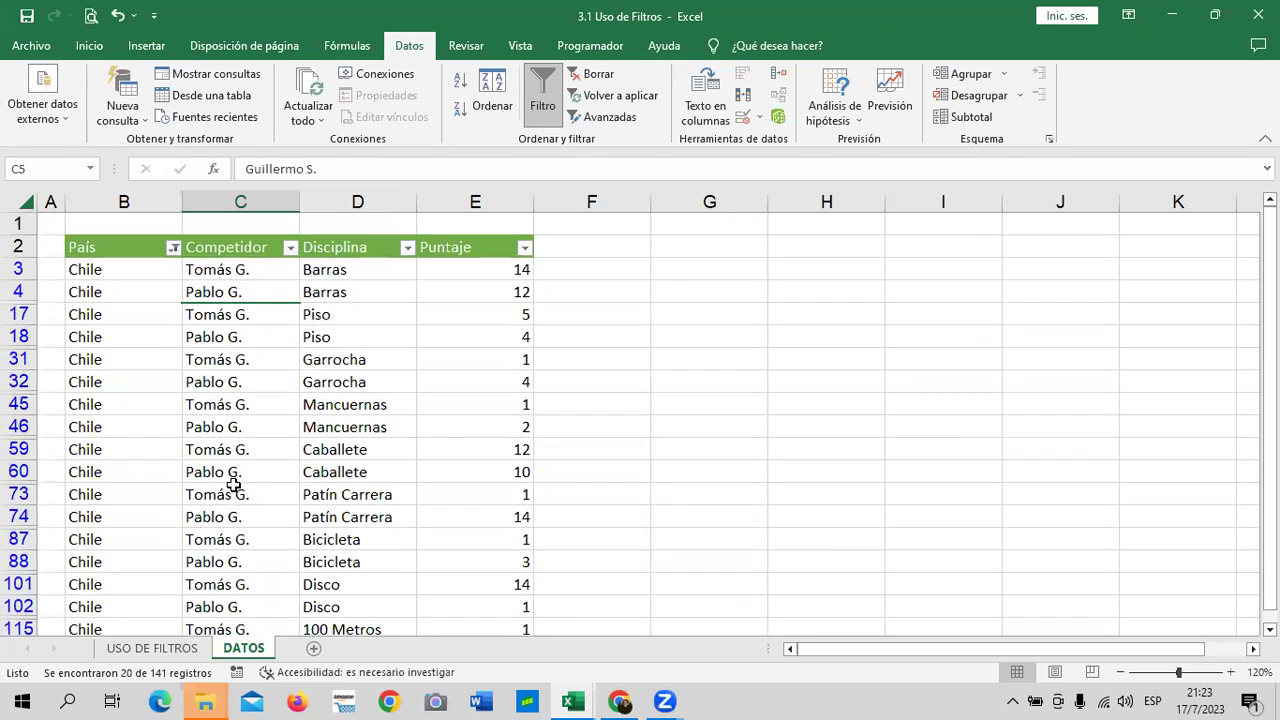
scroll(229, 477, down, 1)
scroll(226, 472, up, 1)
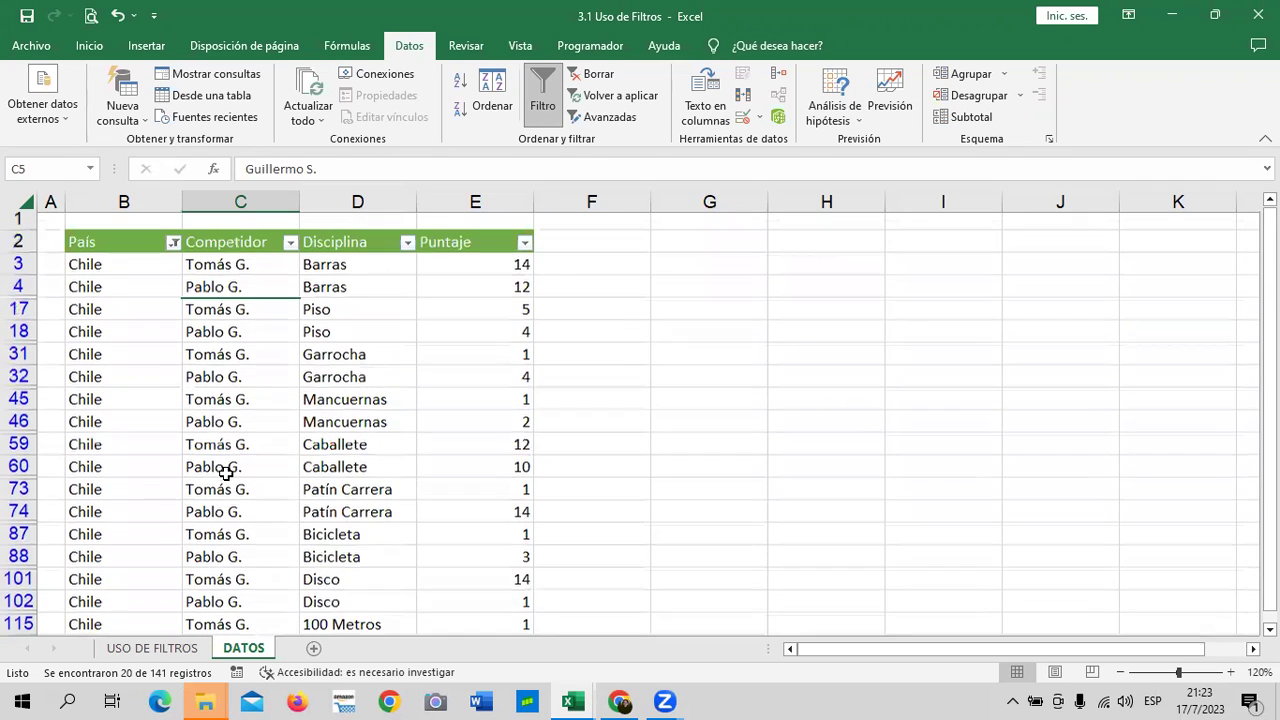
scroll(107, 330, down, 2)
scroll(116, 336, down, 2)
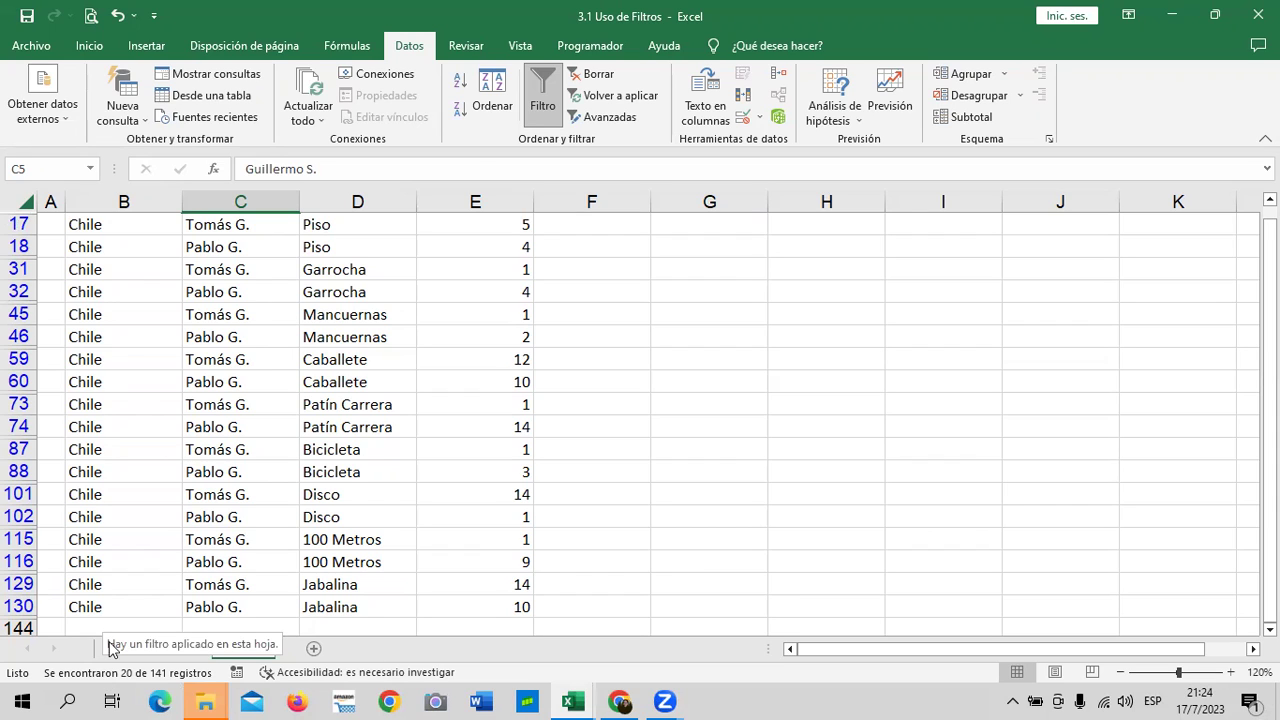
scroll(177, 460, up, 2)
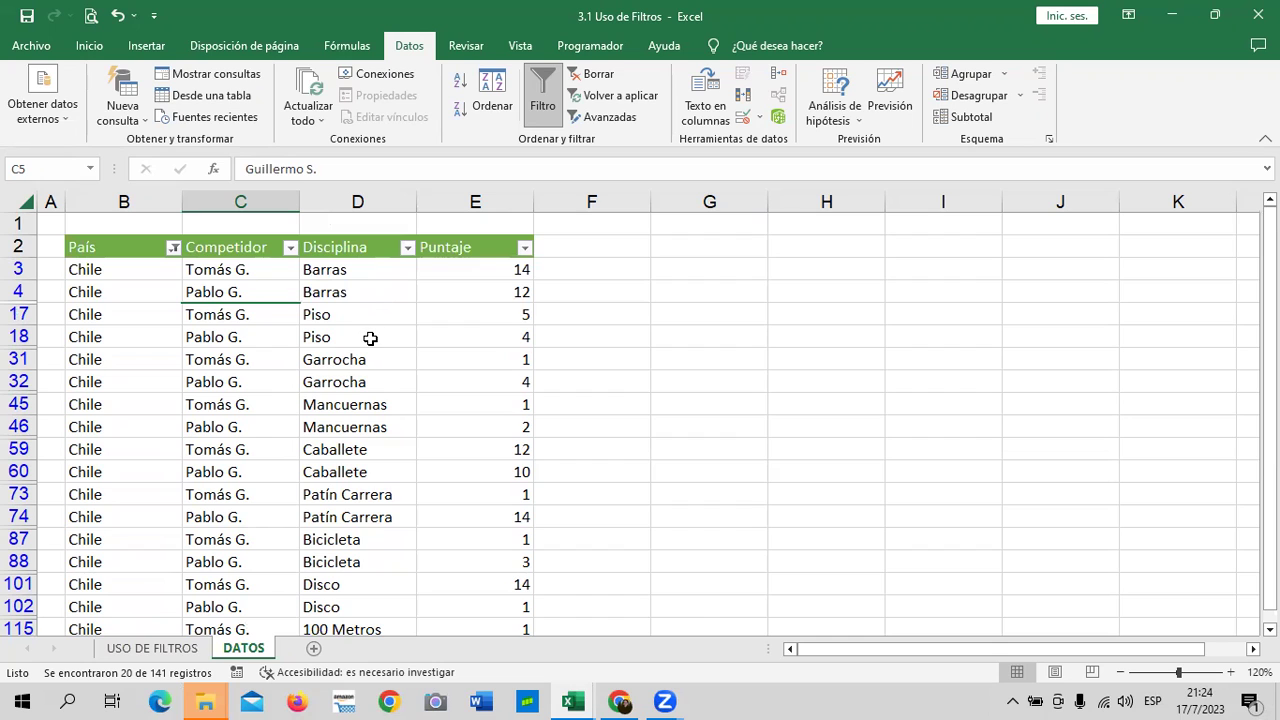
scroll(500, 335, down, 2)
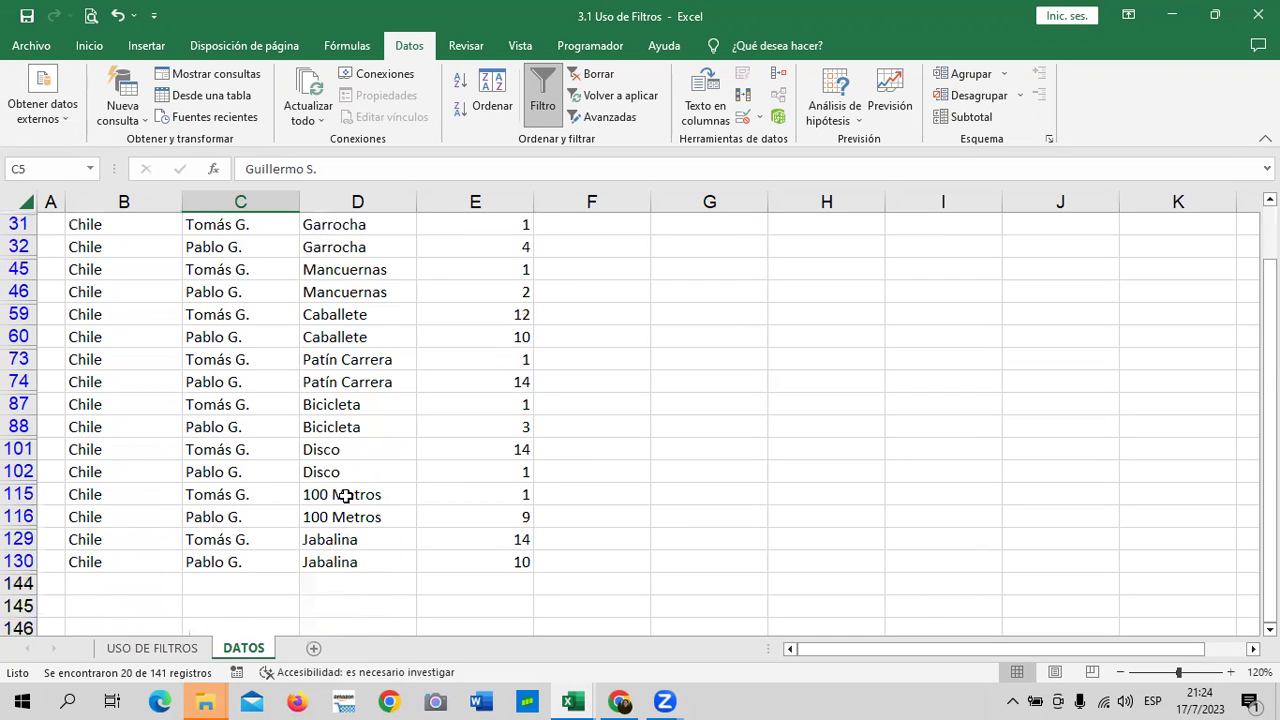
scroll(345, 495, up, 2)
click(143, 337)
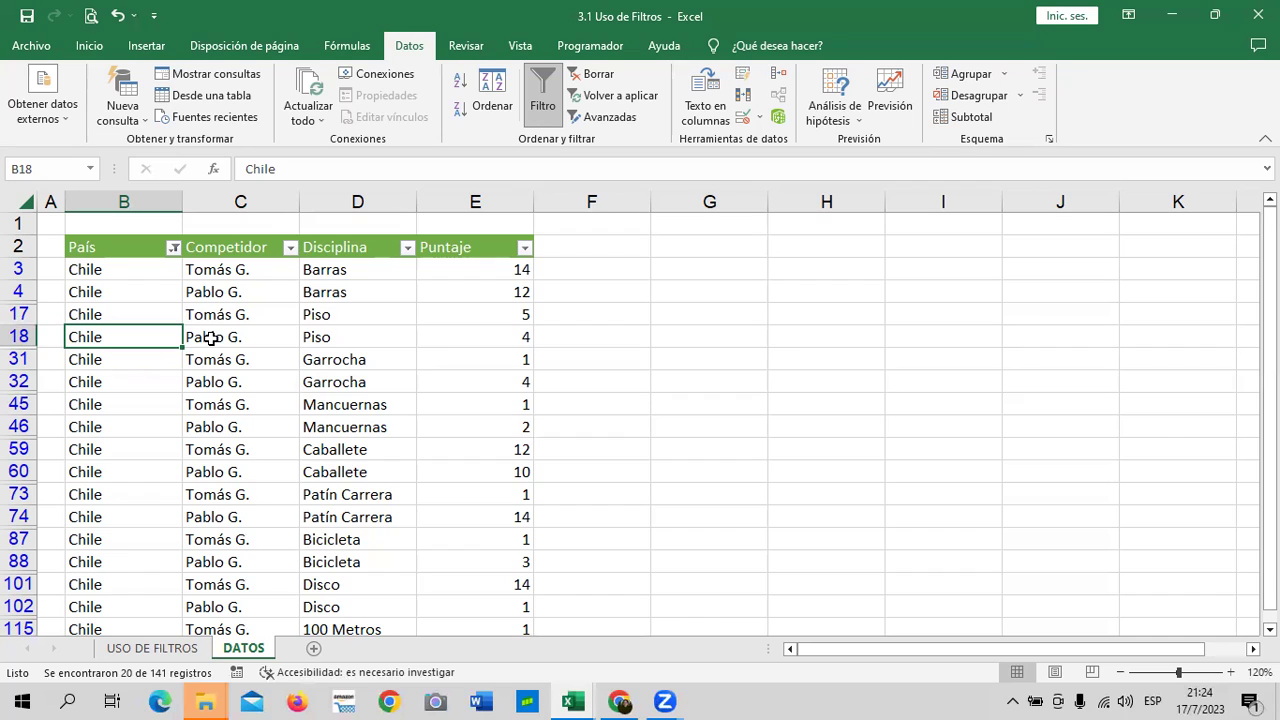
Set the Disciplina filter to Jabalina only, on top of the Chile filter.
click(407, 249)
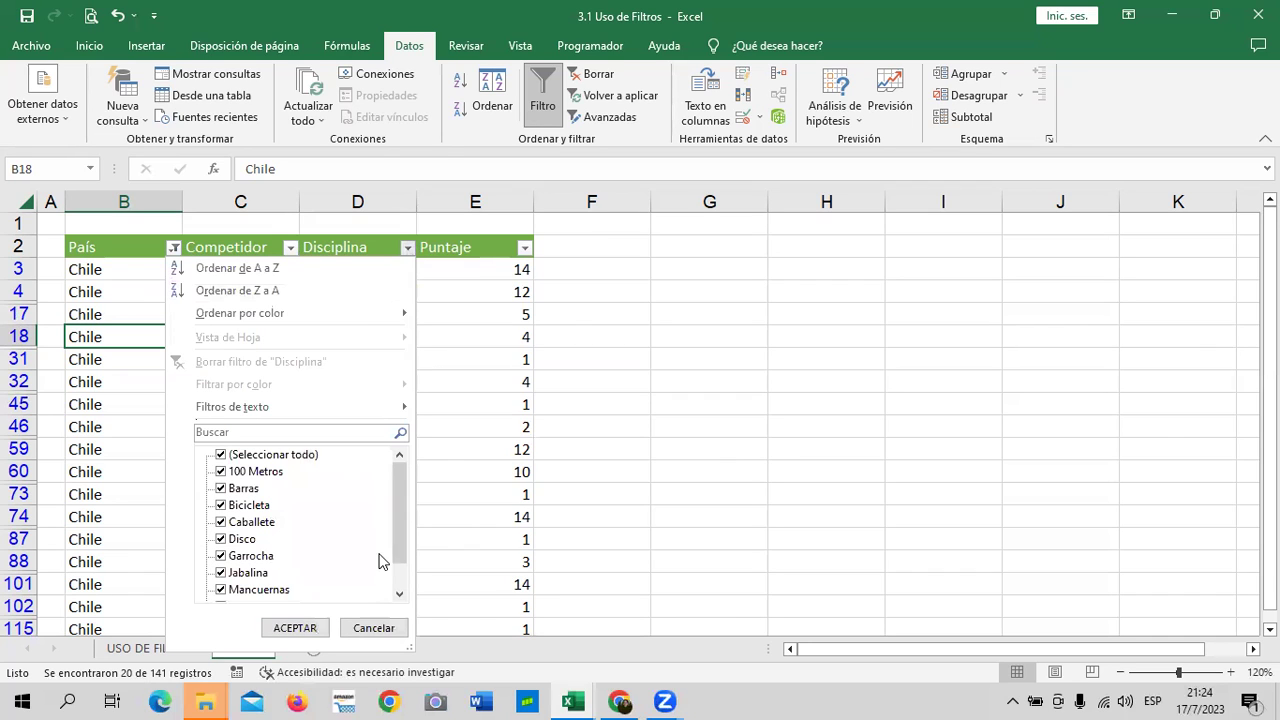
scroll(404, 565, down, 1)
drag(400, 562, 400, 489)
click(302, 456)
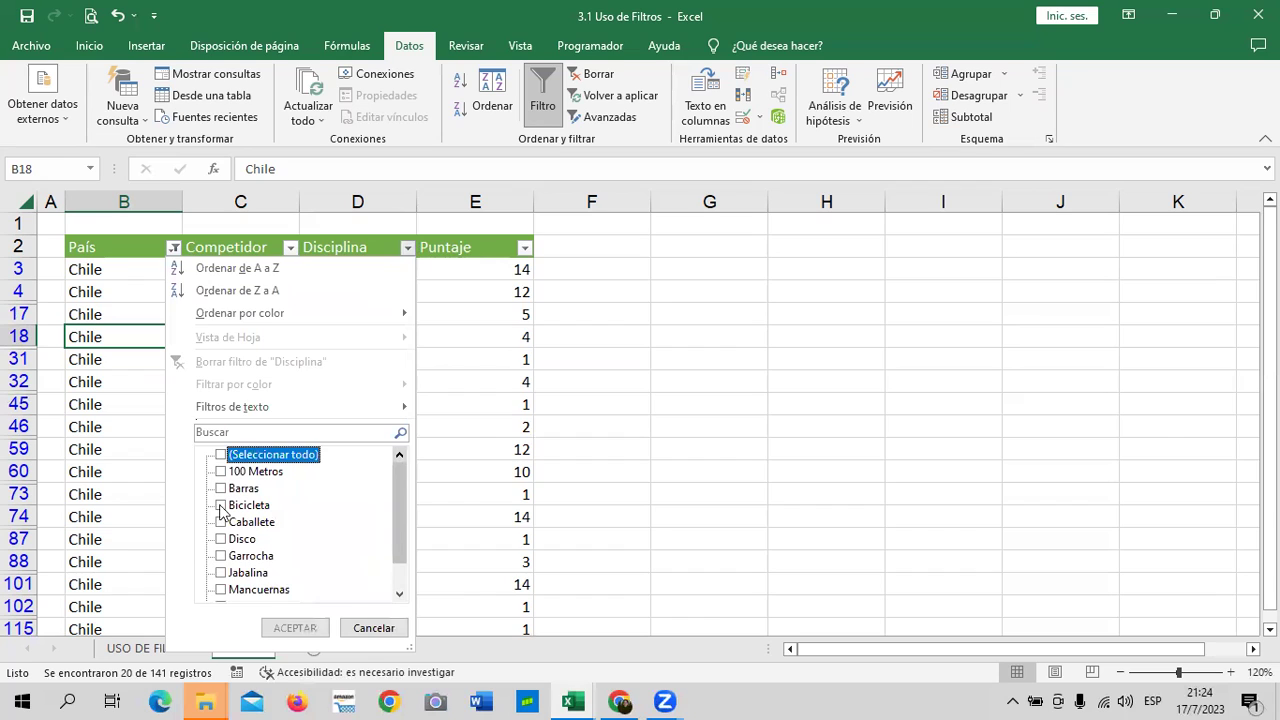
click(409, 485)
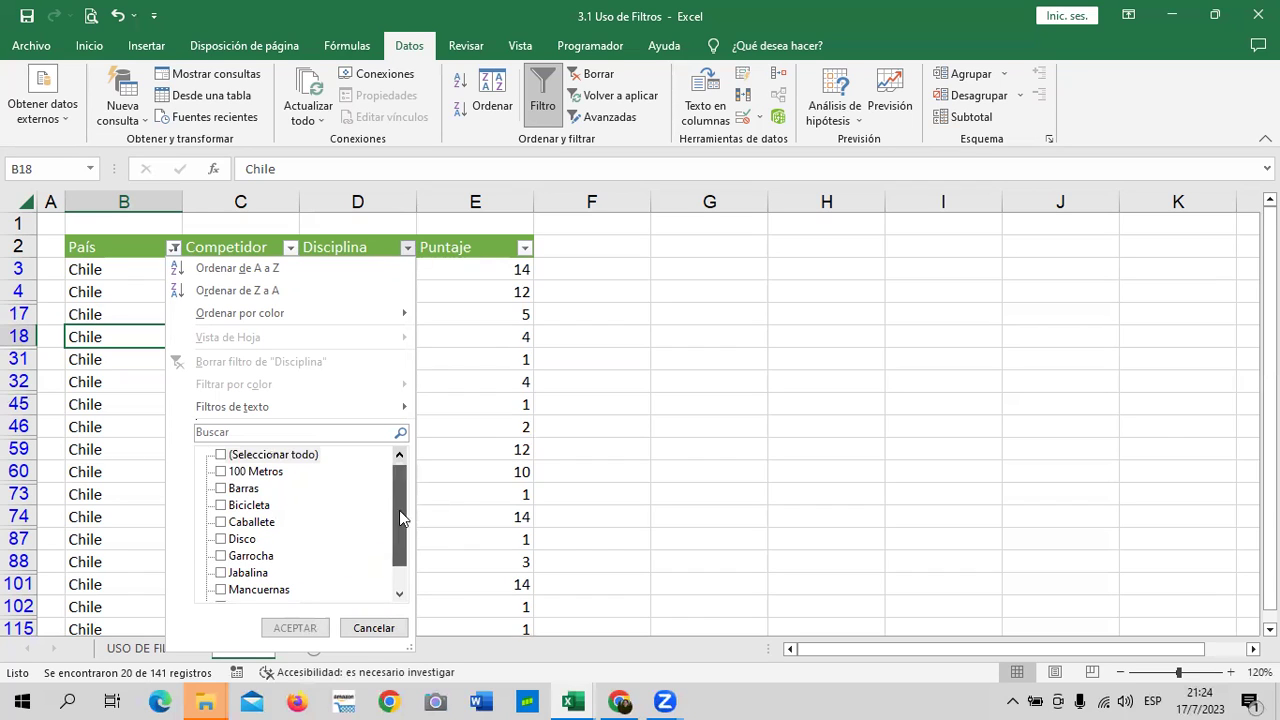
drag(399, 510, 399, 553)
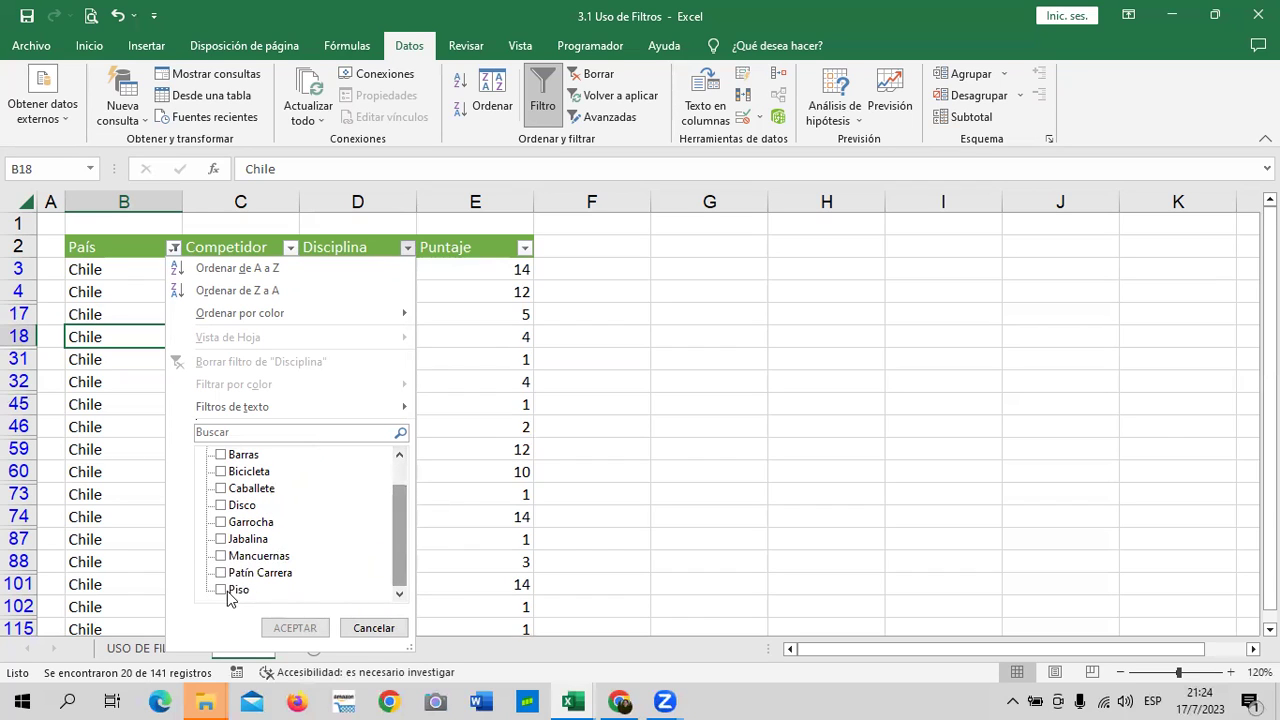
click(240, 539)
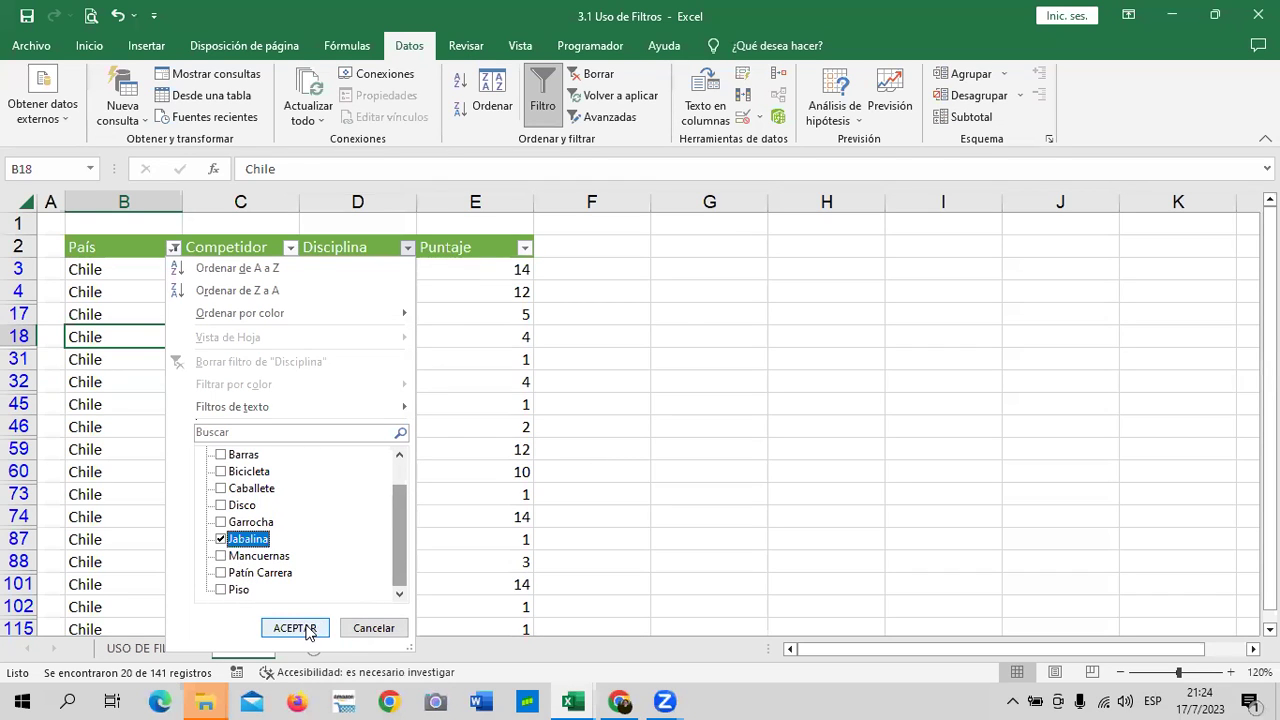
click(307, 626)
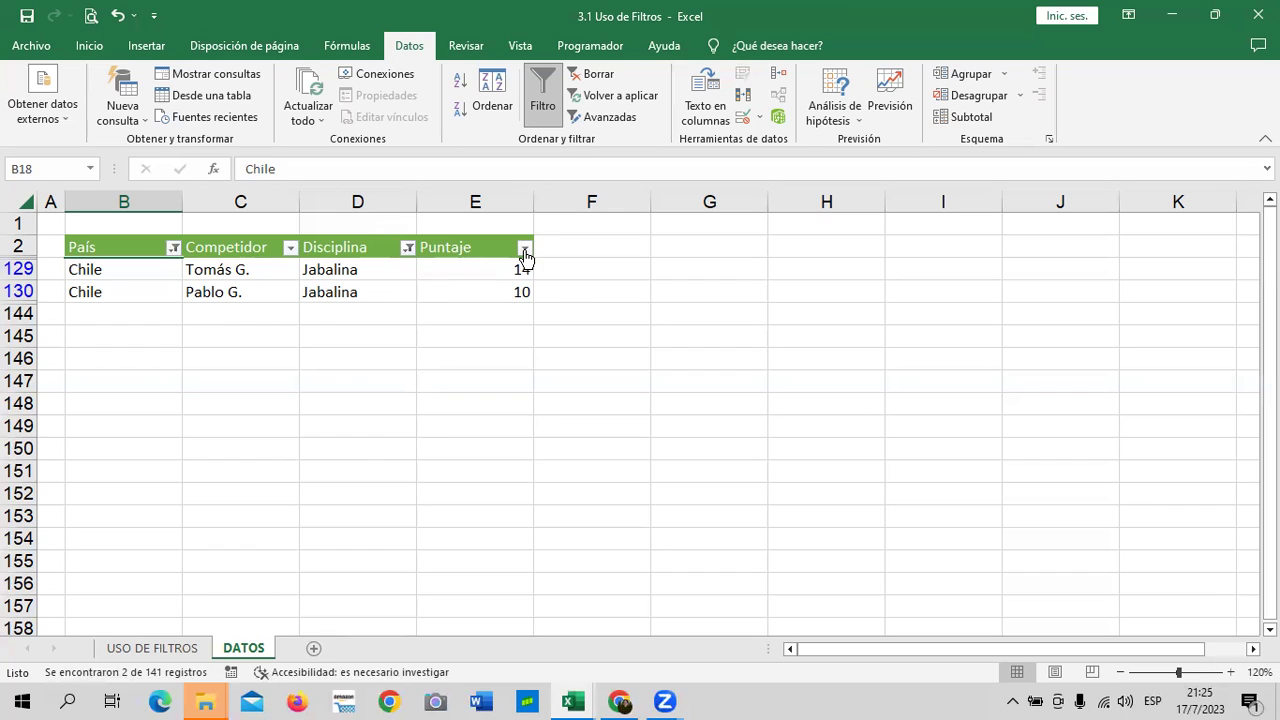
Clear the Disciplina filter.
click(524, 248)
click(524, 250)
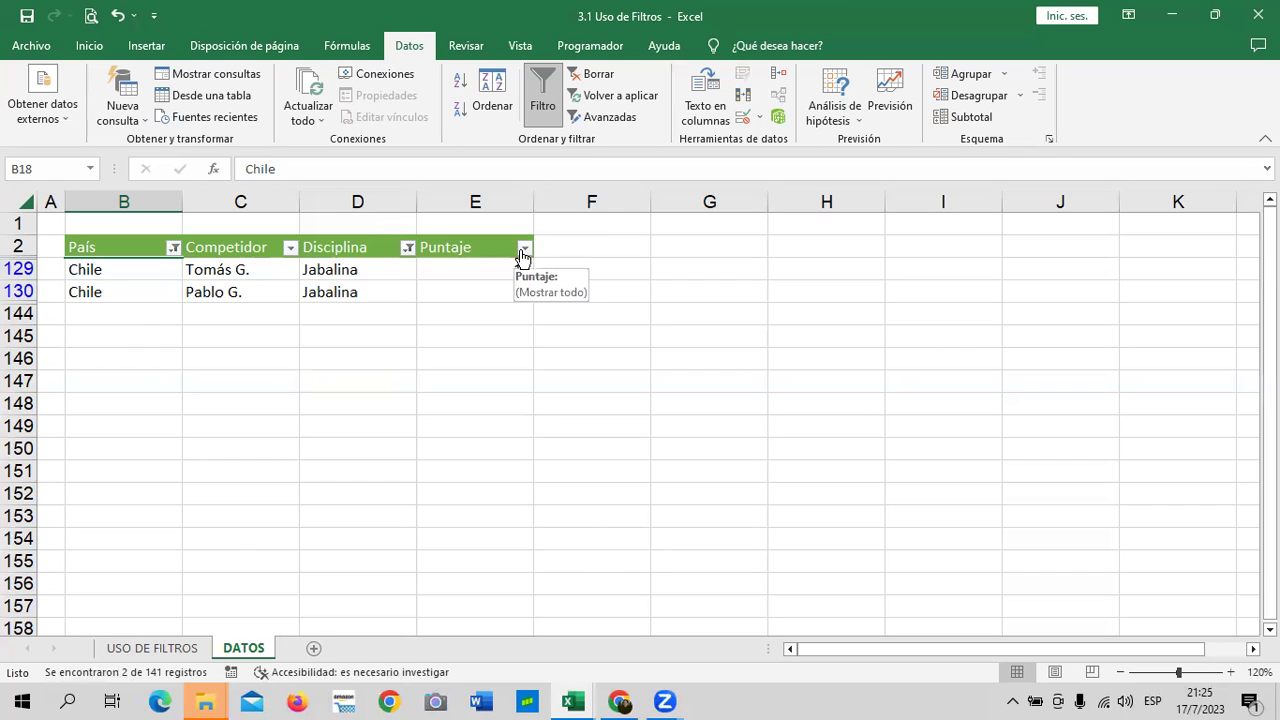
click(408, 249)
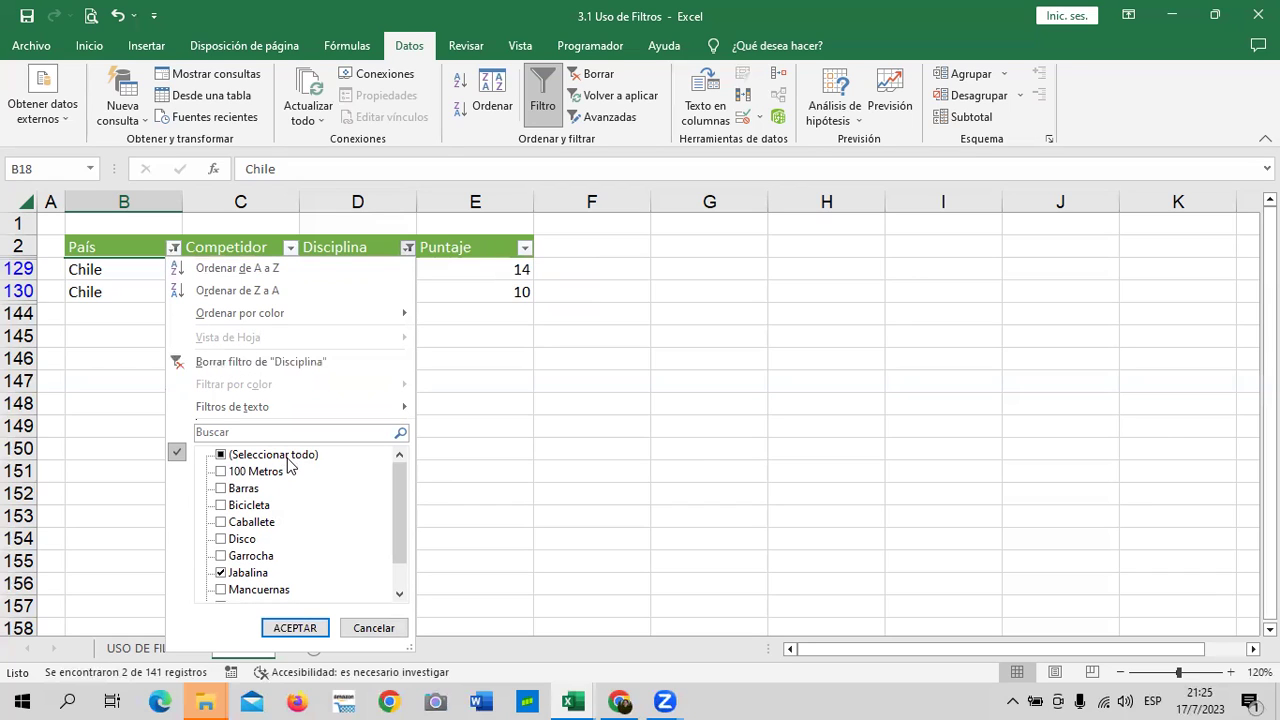
click(272, 362)
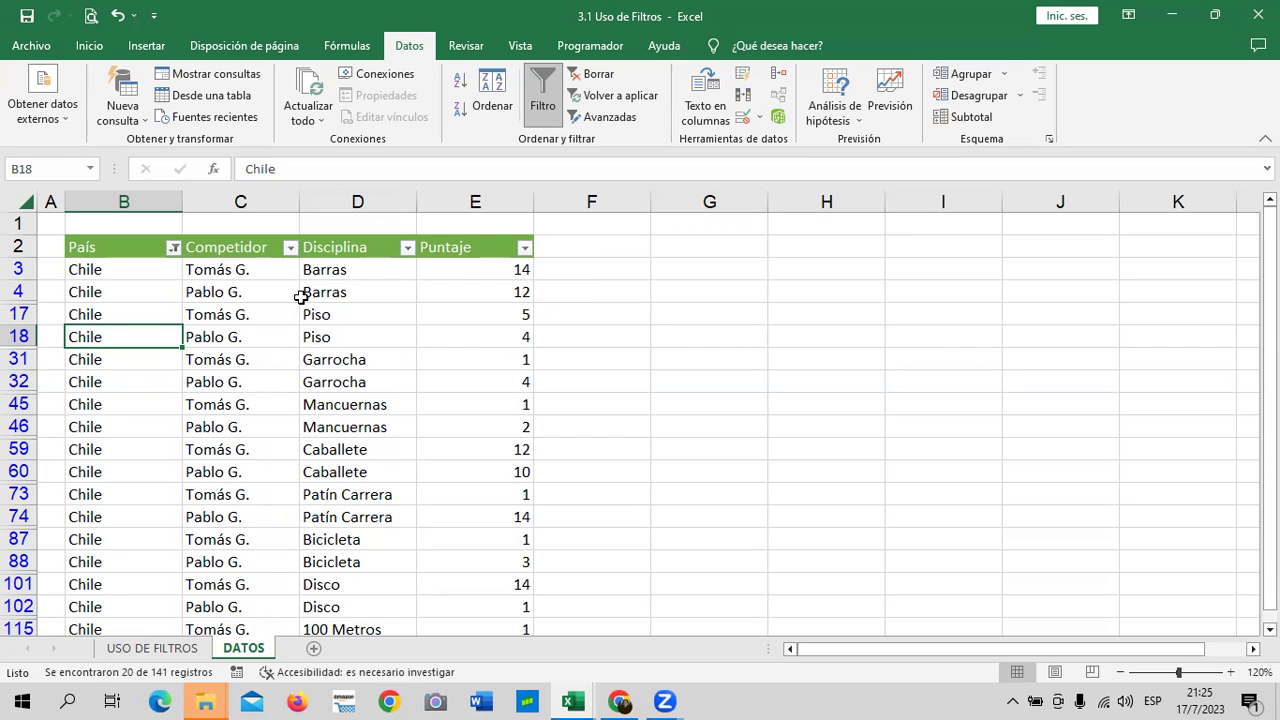
Set the País filter back to include all countries.
scroll(238, 412, down, 2)
scroll(246, 458, up, 2)
click(174, 249)
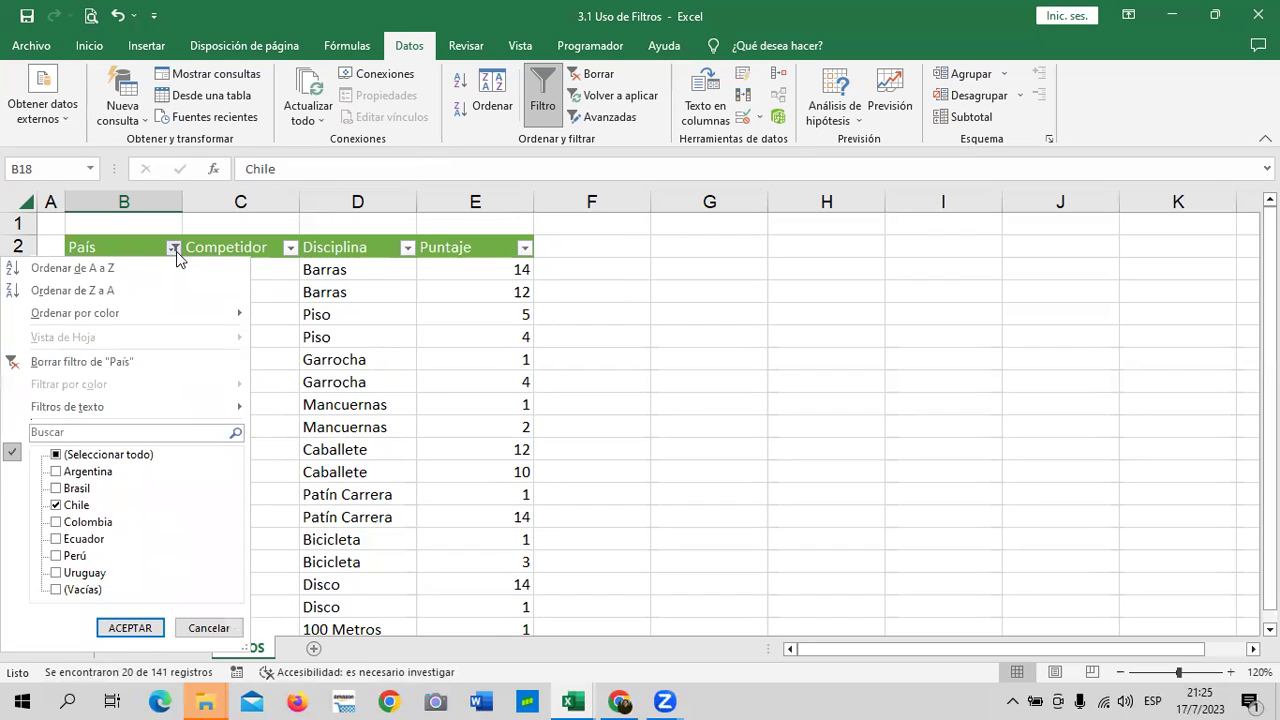
click(128, 456)
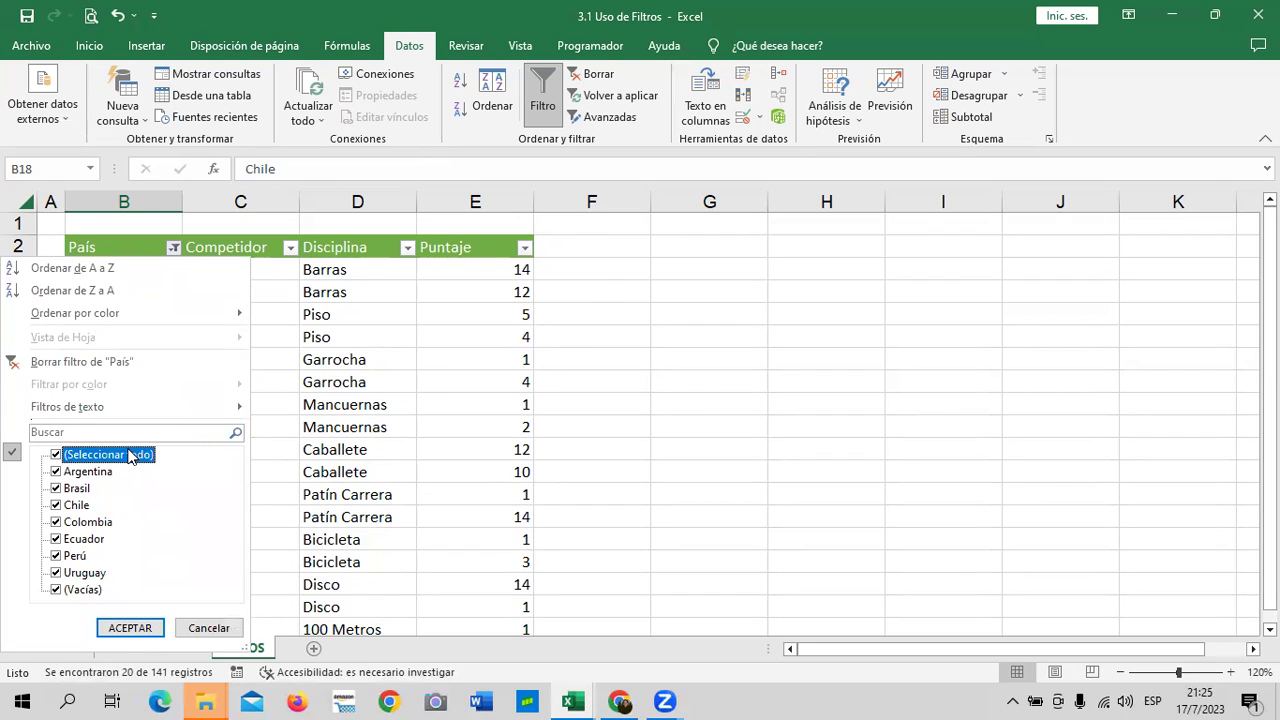
click(134, 628)
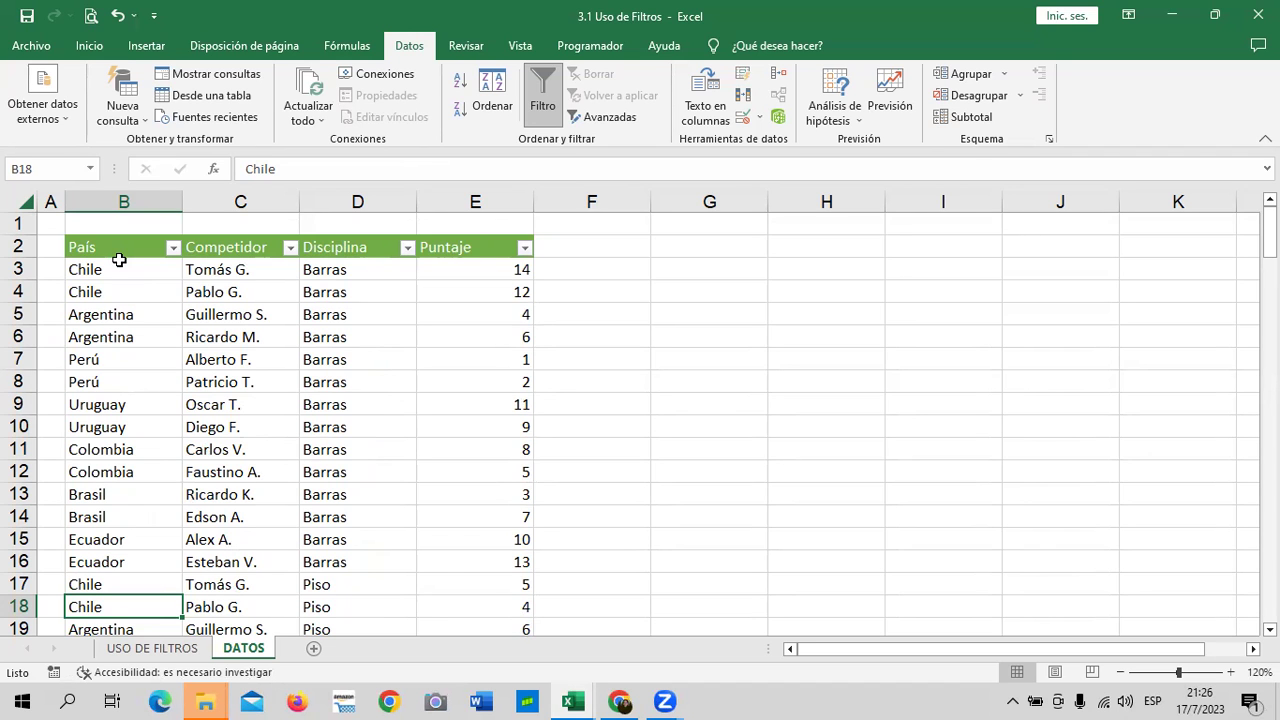
scroll(300, 356, down, 1)
scroll(302, 366, down, 3)
scroll(302, 371, down, 4)
scroll(302, 371, down, 5)
scroll(302, 374, down, 9)
scroll(302, 374, up, 9)
scroll(302, 385, up, 10)
scroll(302, 388, up, 3)
click(524, 249)
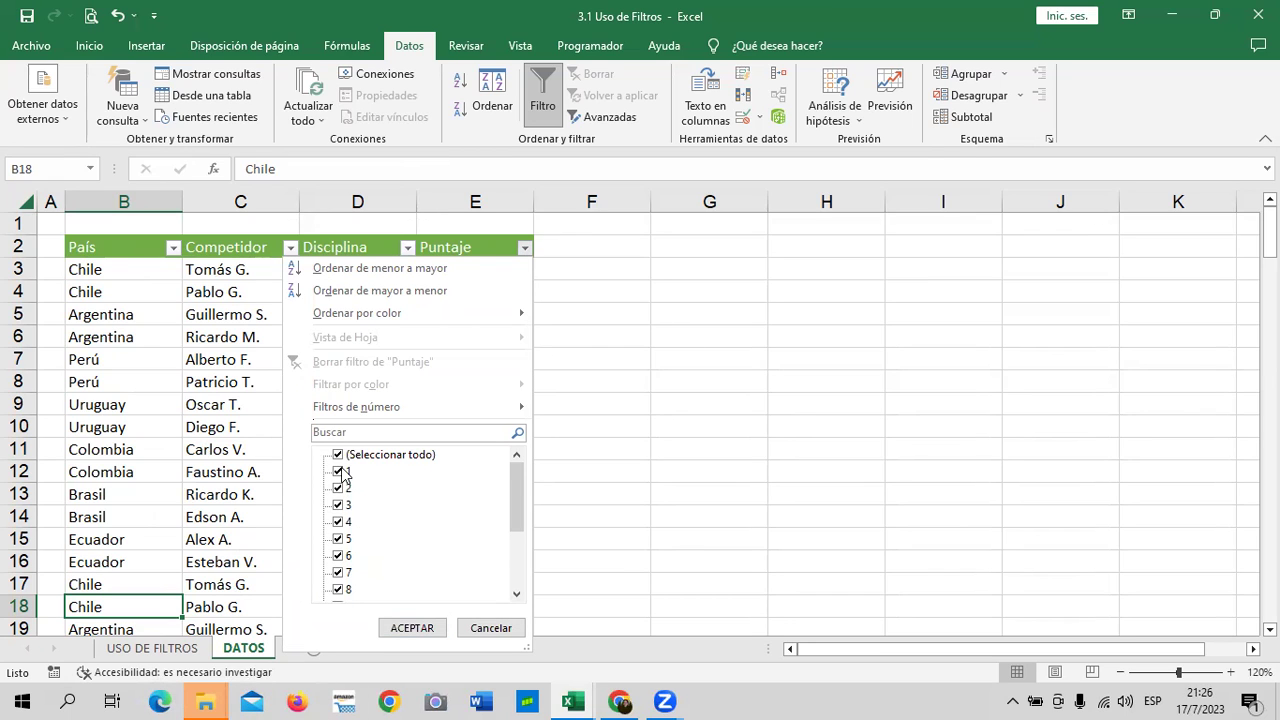
drag(517, 487, 519, 585)
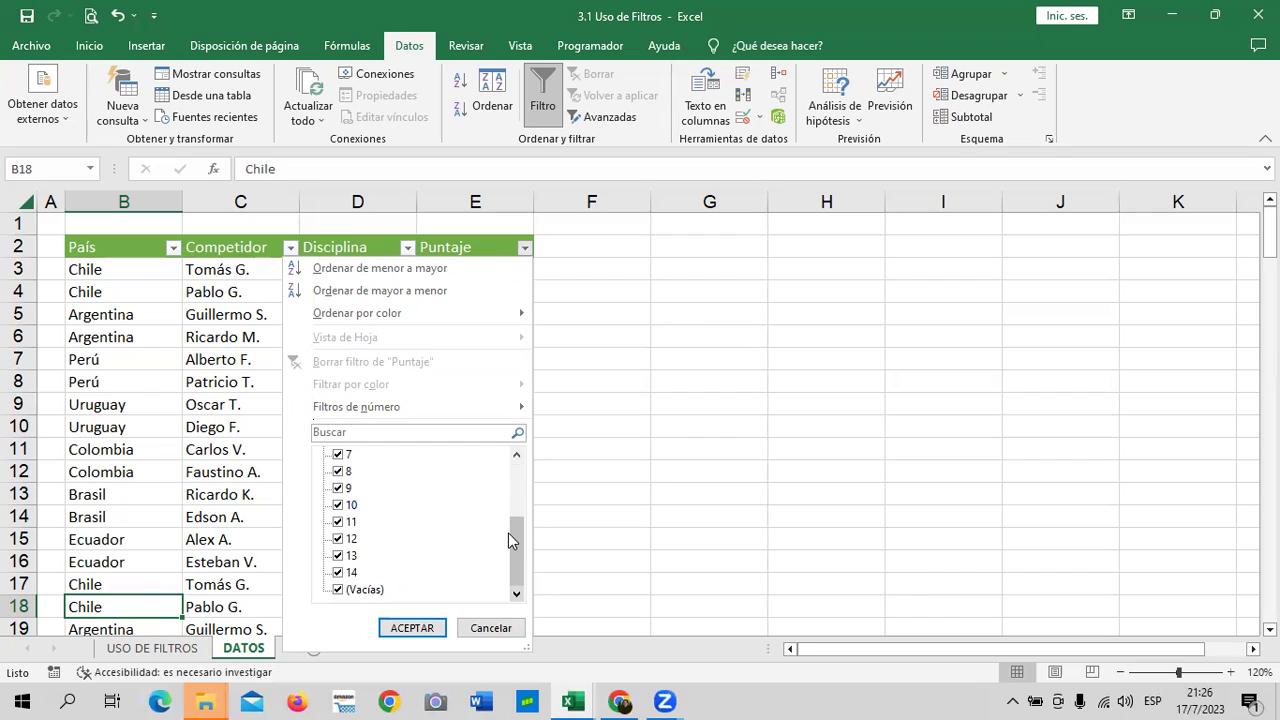
drag(514, 546, 510, 471)
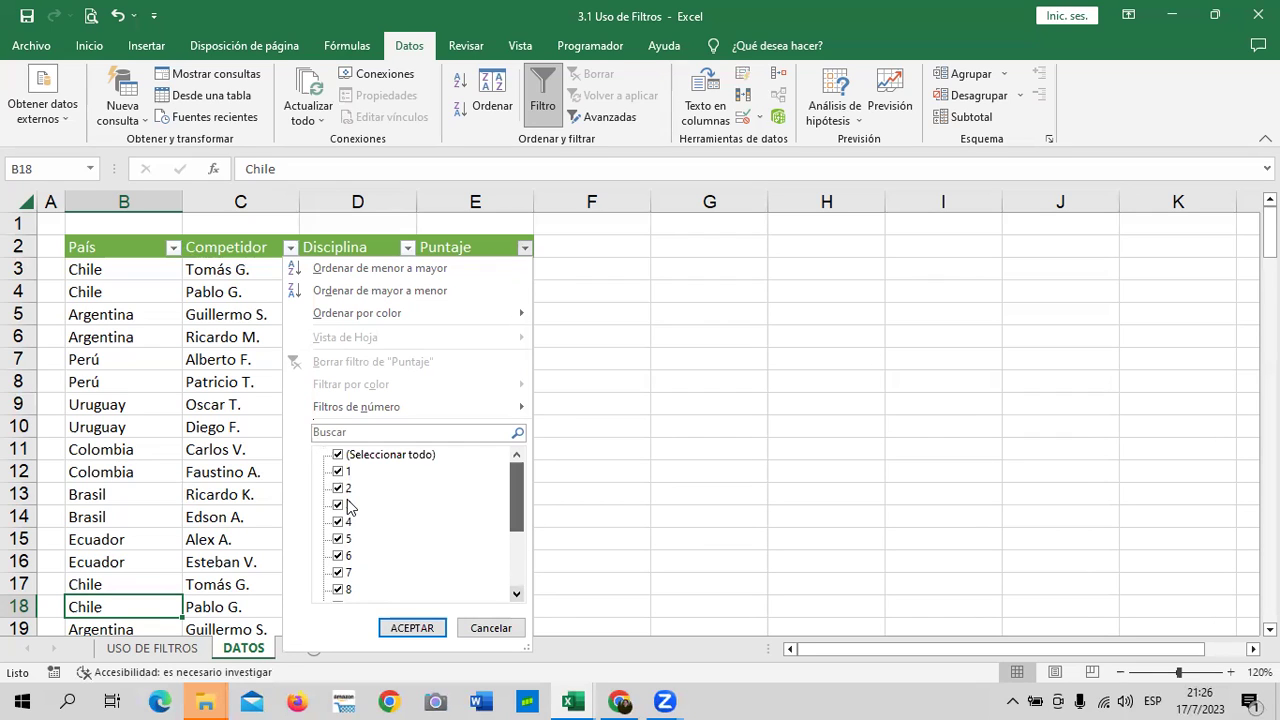
key(Return)
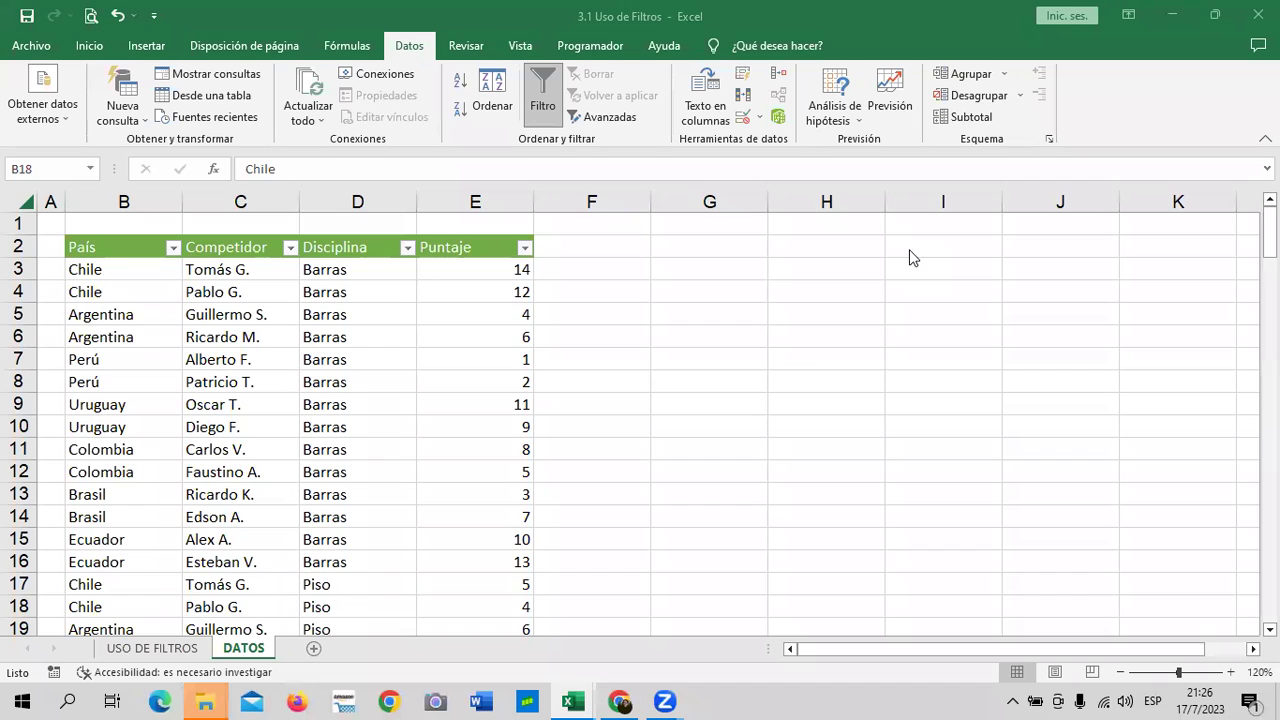
Insert an AutoSum =SUMA(E3:E142) in E143 below the Puntaje values.
scroll(553, 490, down, 3)
scroll(551, 484, down, 10)
scroll(550, 482, down, 9)
scroll(549, 486, down, 2)
scroll(550, 486, down, 12)
scroll(550, 486, down, 10)
scroll(520, 450, down, 2)
scroll(470, 470, up, 3)
scroll(449, 510, up, 3)
scroll(497, 514, down, 1)
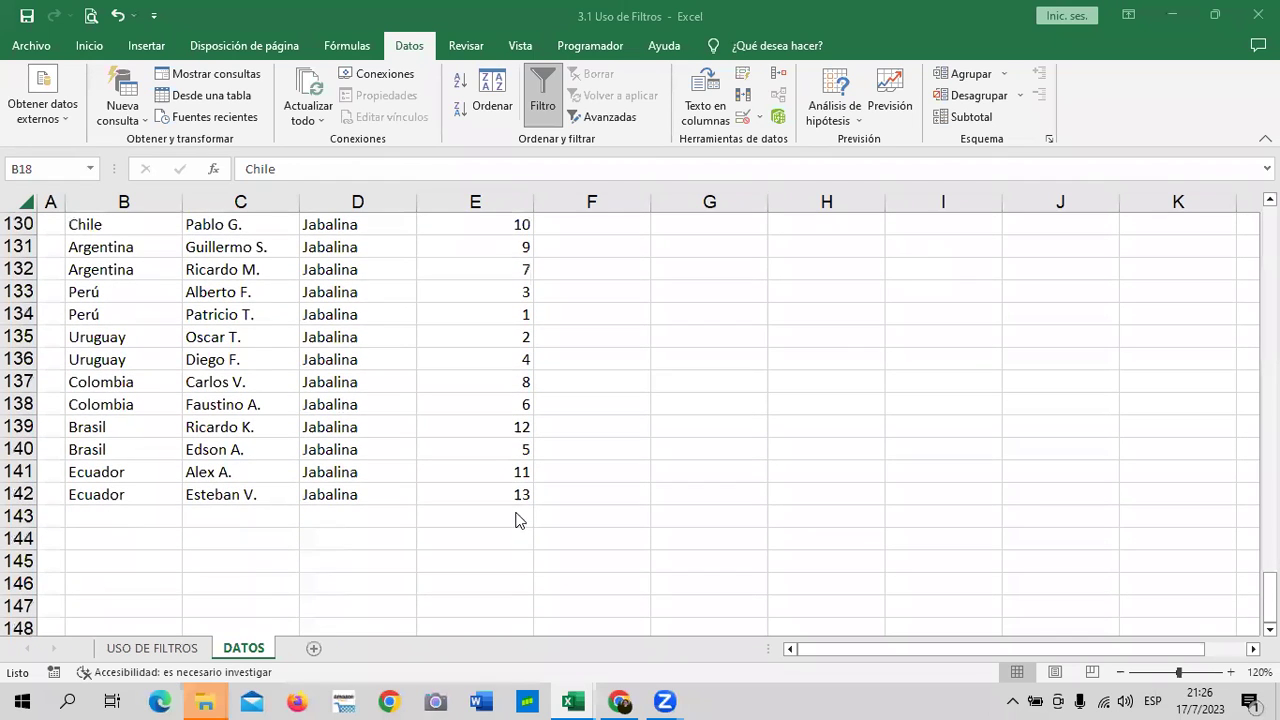
click(501, 520)
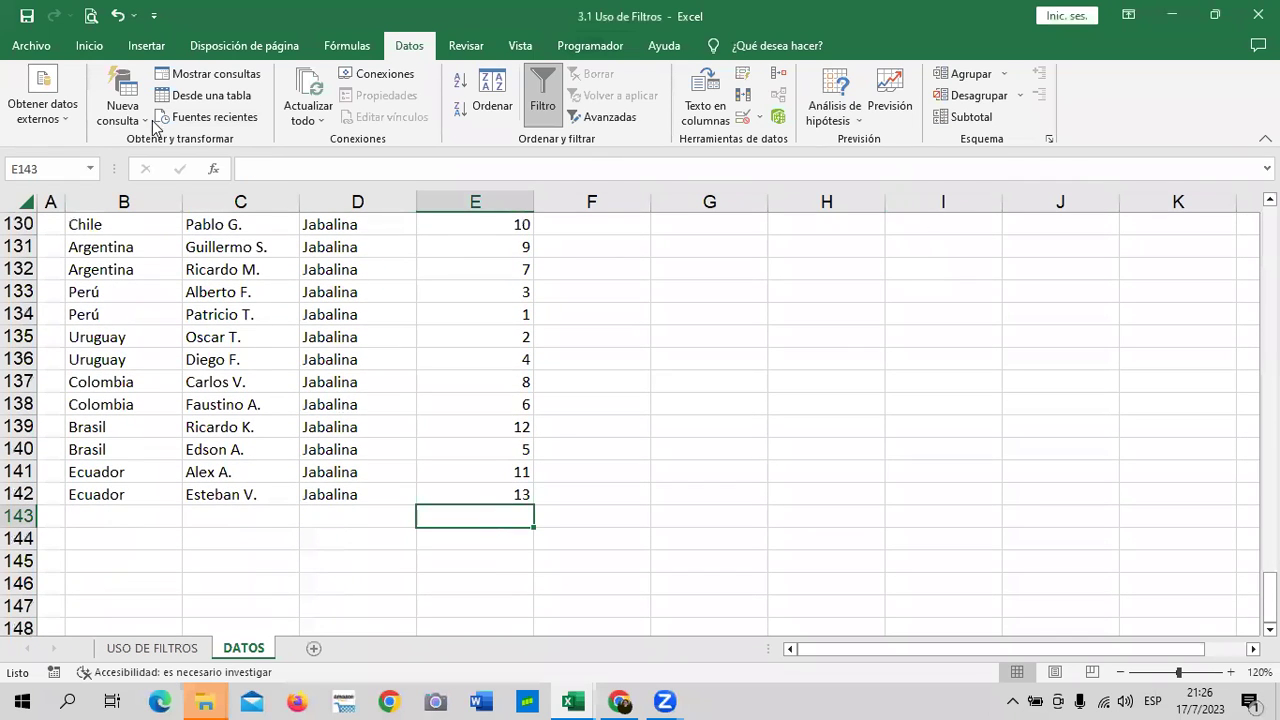
click(90, 47)
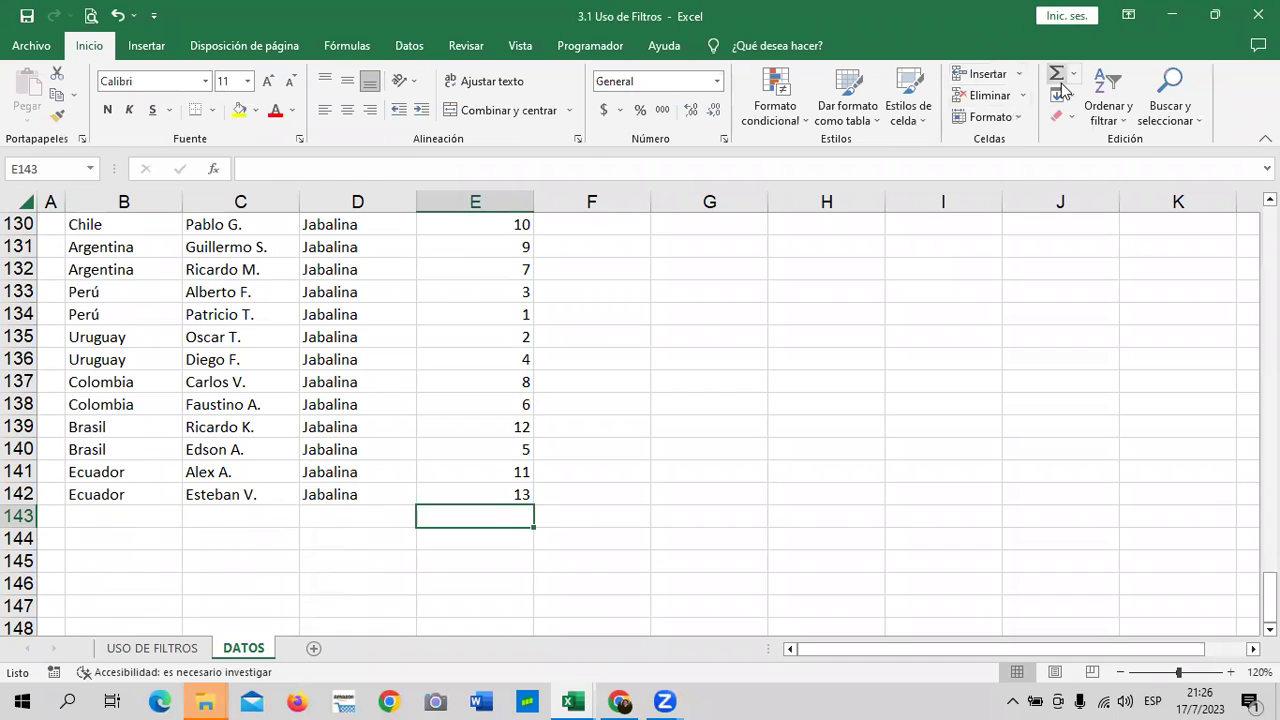
click(1056, 75)
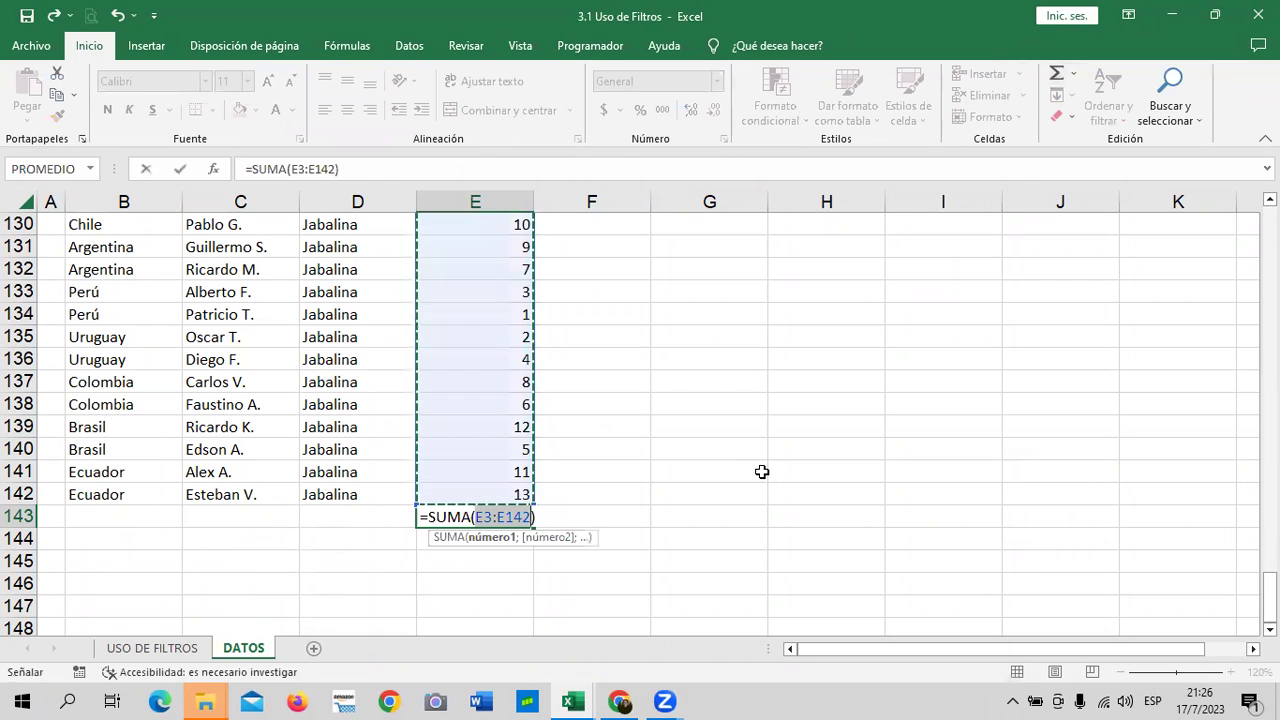
key(Return)
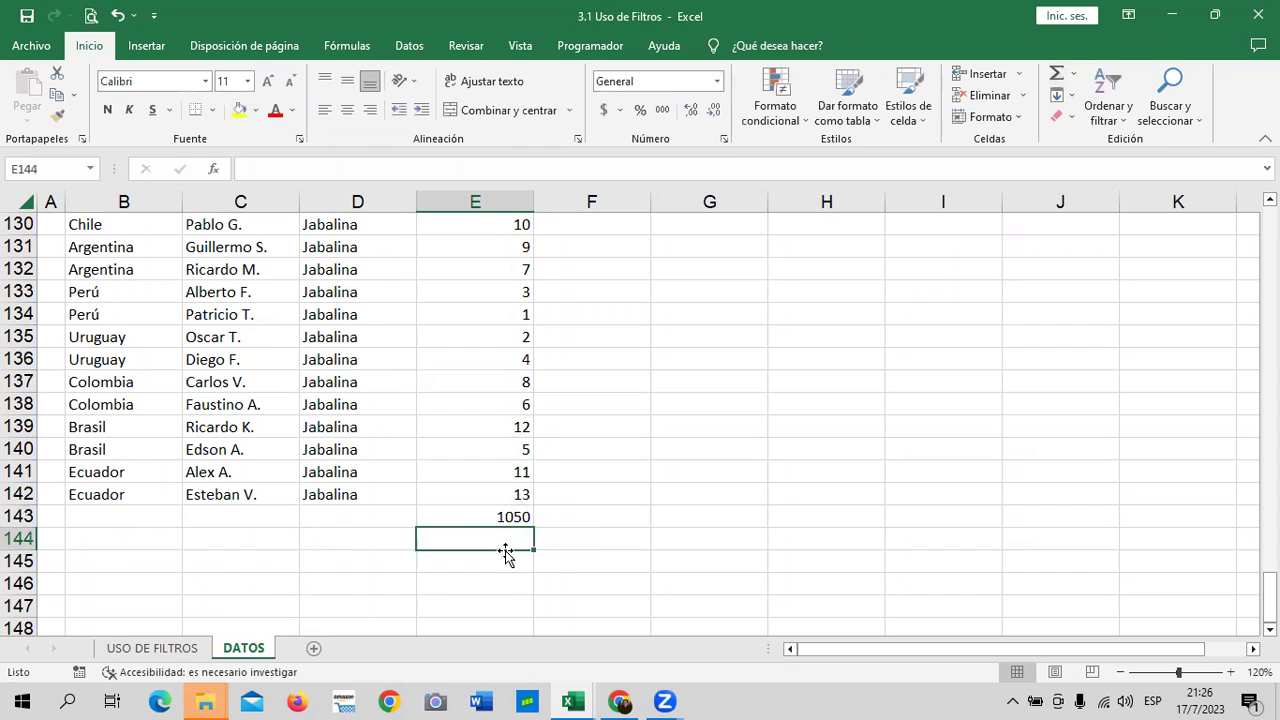
Check the 1050 total formula in E143, then return to the top of the sheet.
click(497, 518)
scroll(628, 510, up, 4)
scroll(628, 510, up, 2)
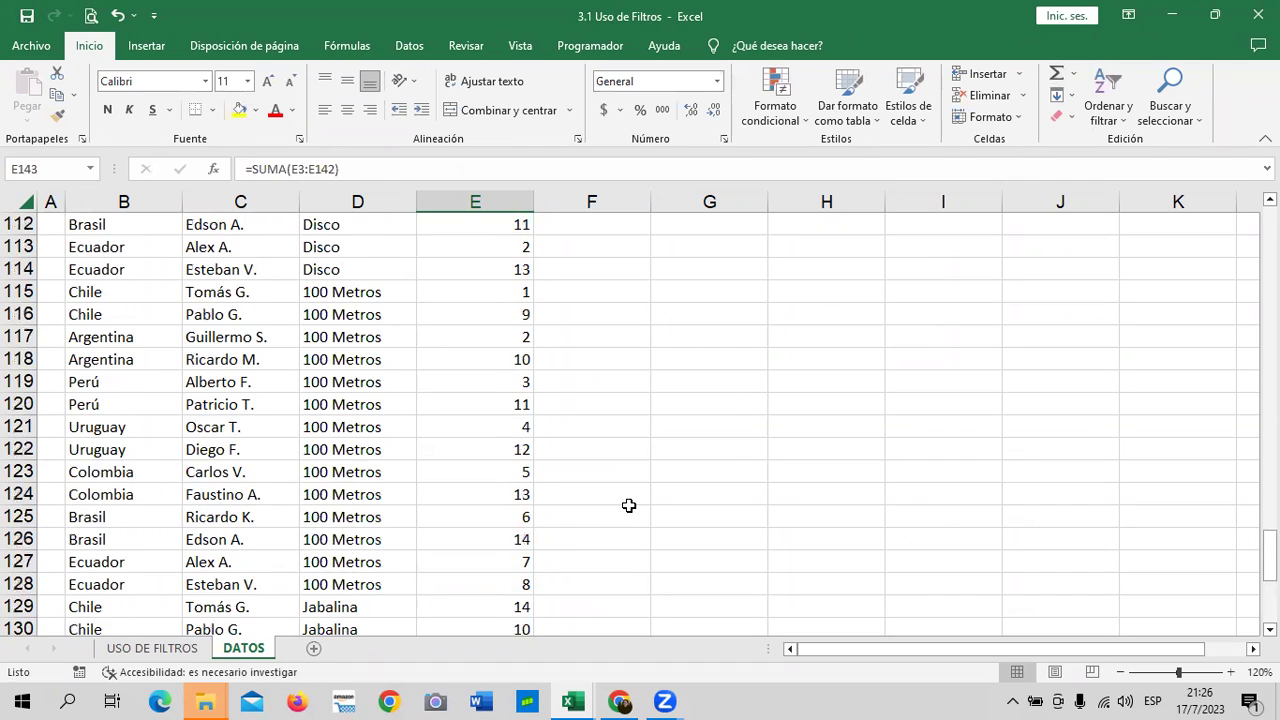
scroll(628, 508, up, 3)
scroll(627, 505, up, 5)
scroll(625, 500, up, 6)
scroll(625, 500, up, 4)
scroll(624, 500, up, 6)
scroll(623, 500, up, 1)
scroll(621, 500, up, 11)
scroll(621, 500, up, 1)
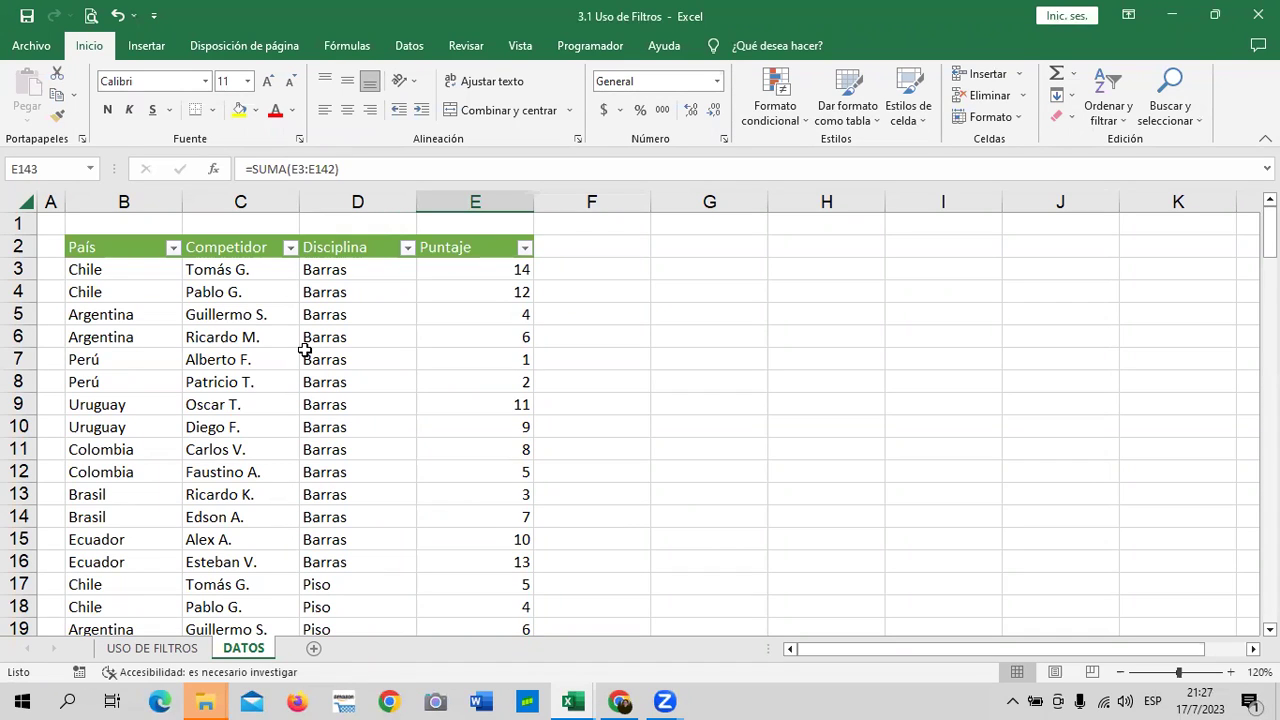
click(148, 46)
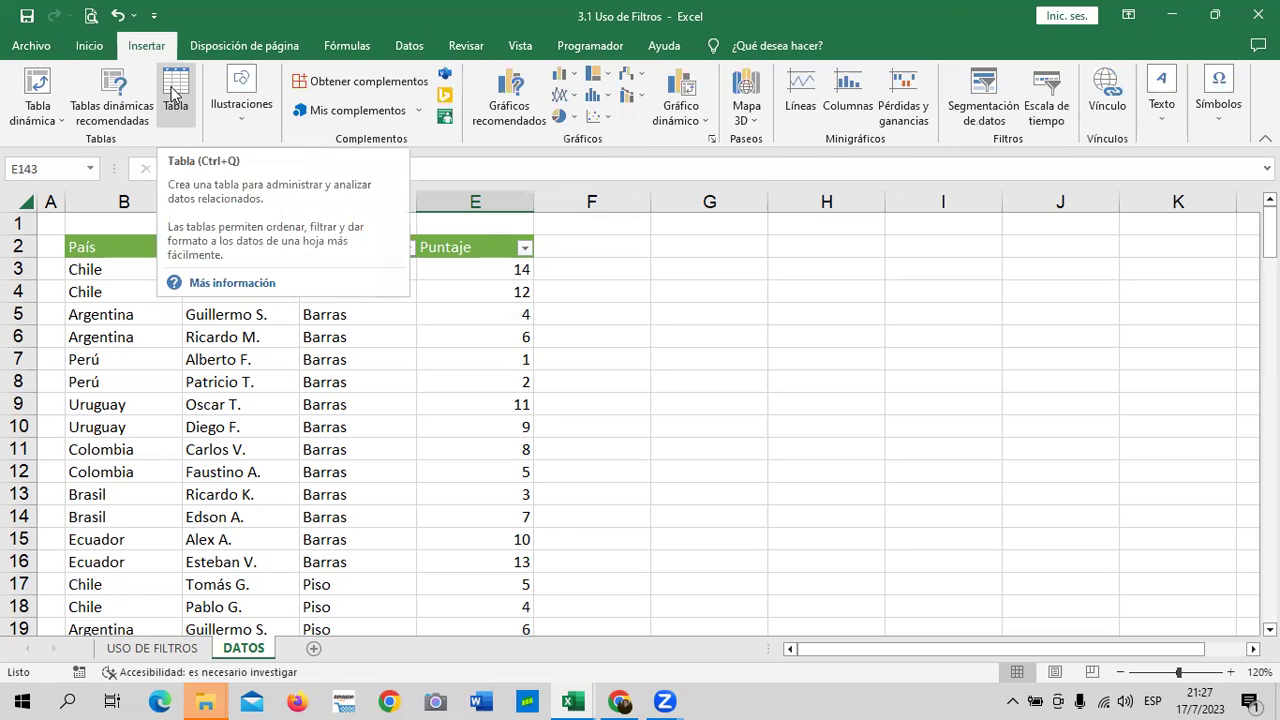
click(173, 92)
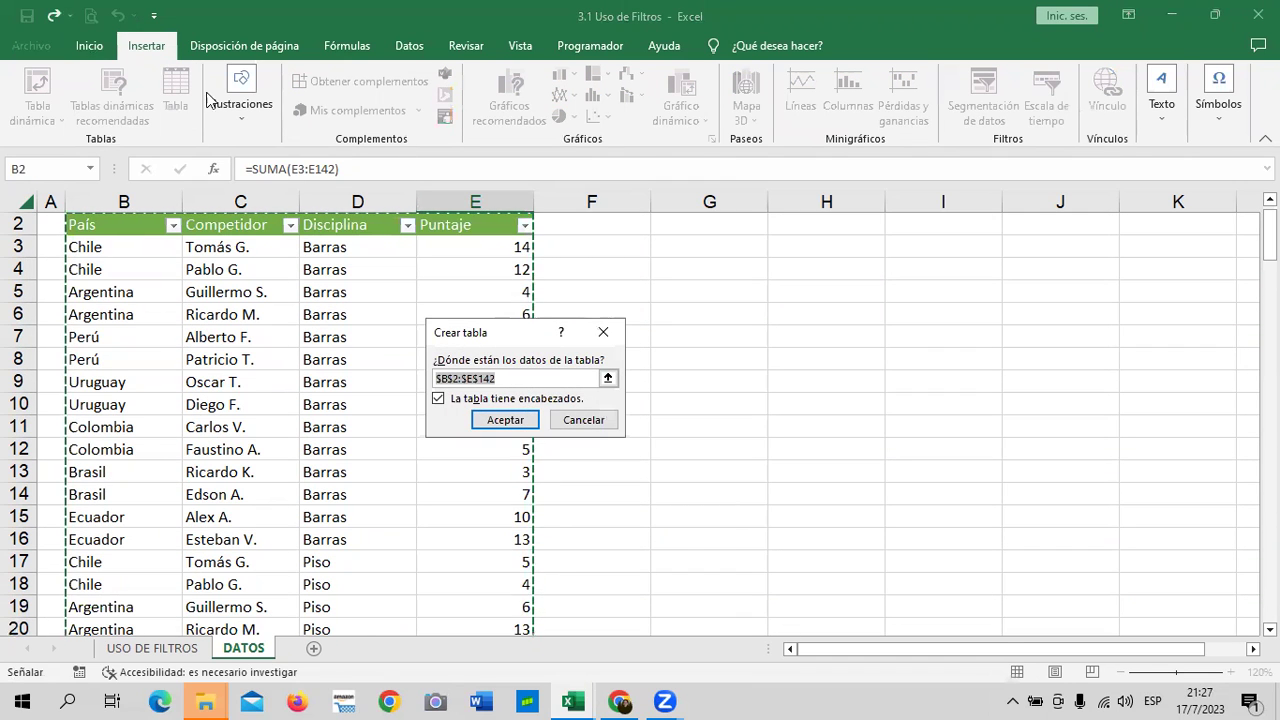
click(502, 421)
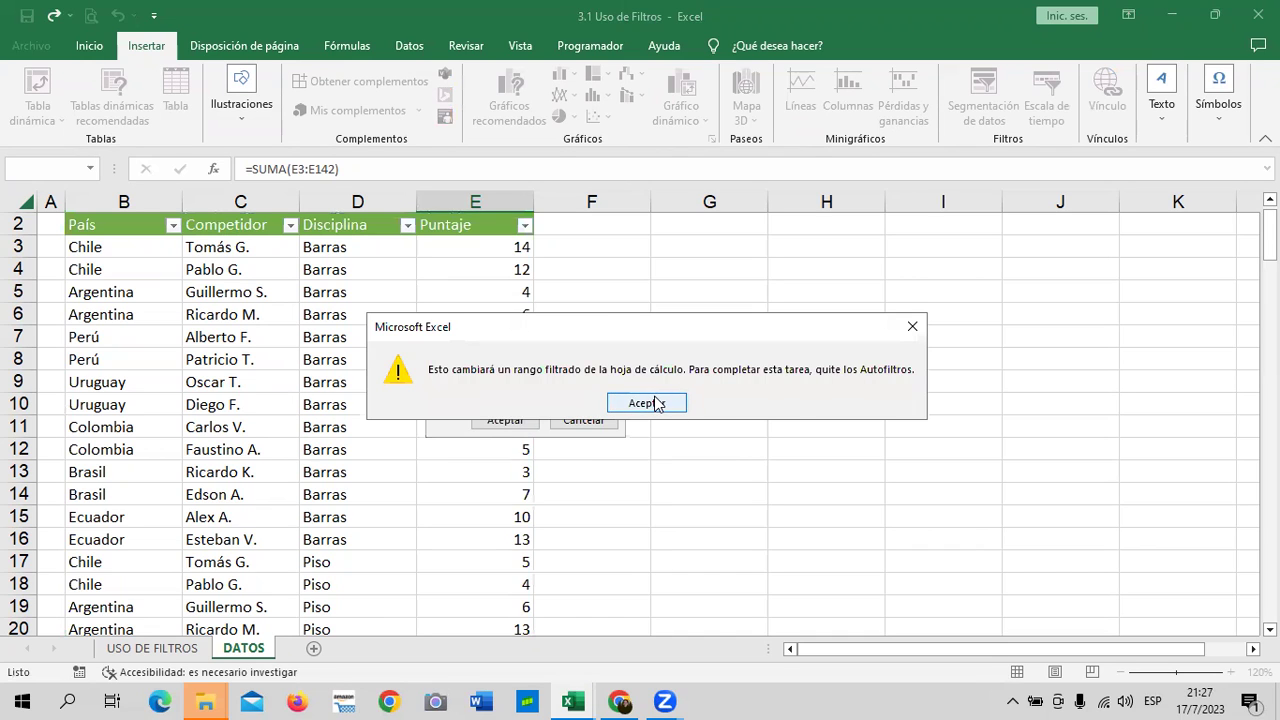
click(655, 403)
click(583, 420)
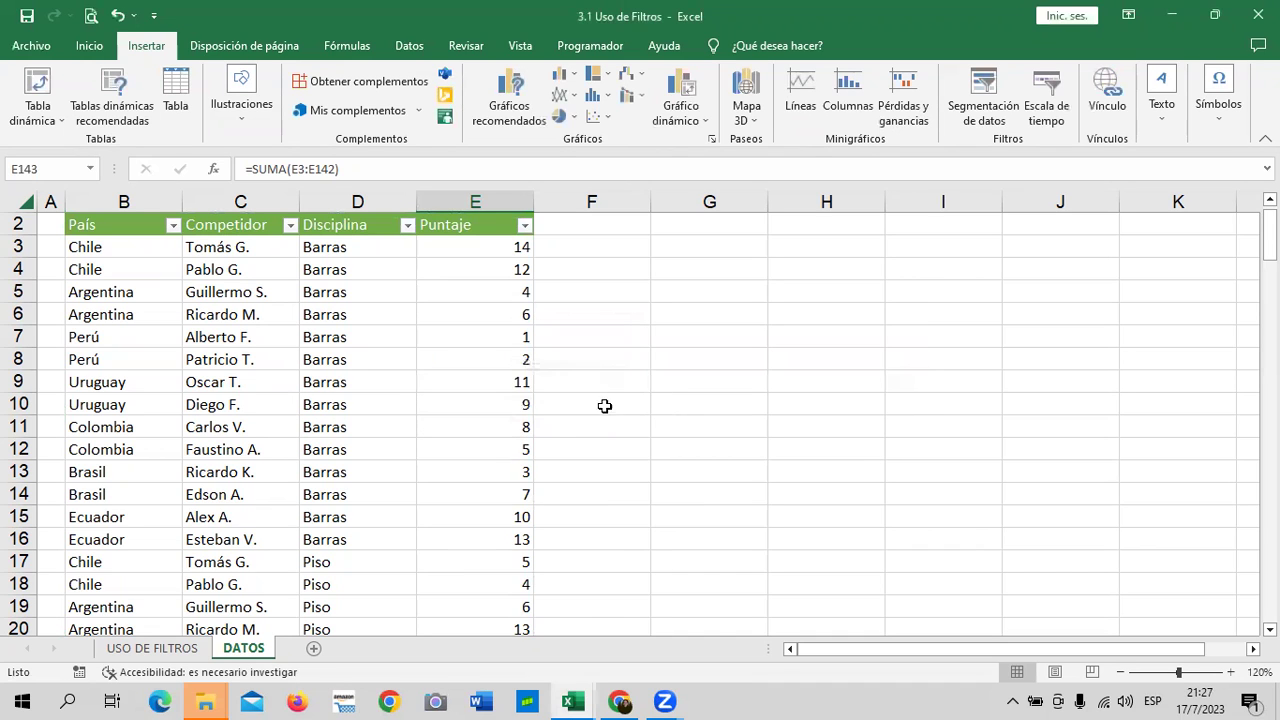
scroll(365, 409, down, 6)
scroll(365, 409, down, 6)
scroll(364, 412, down, 7)
scroll(364, 412, down, 13)
scroll(370, 420, up, 5)
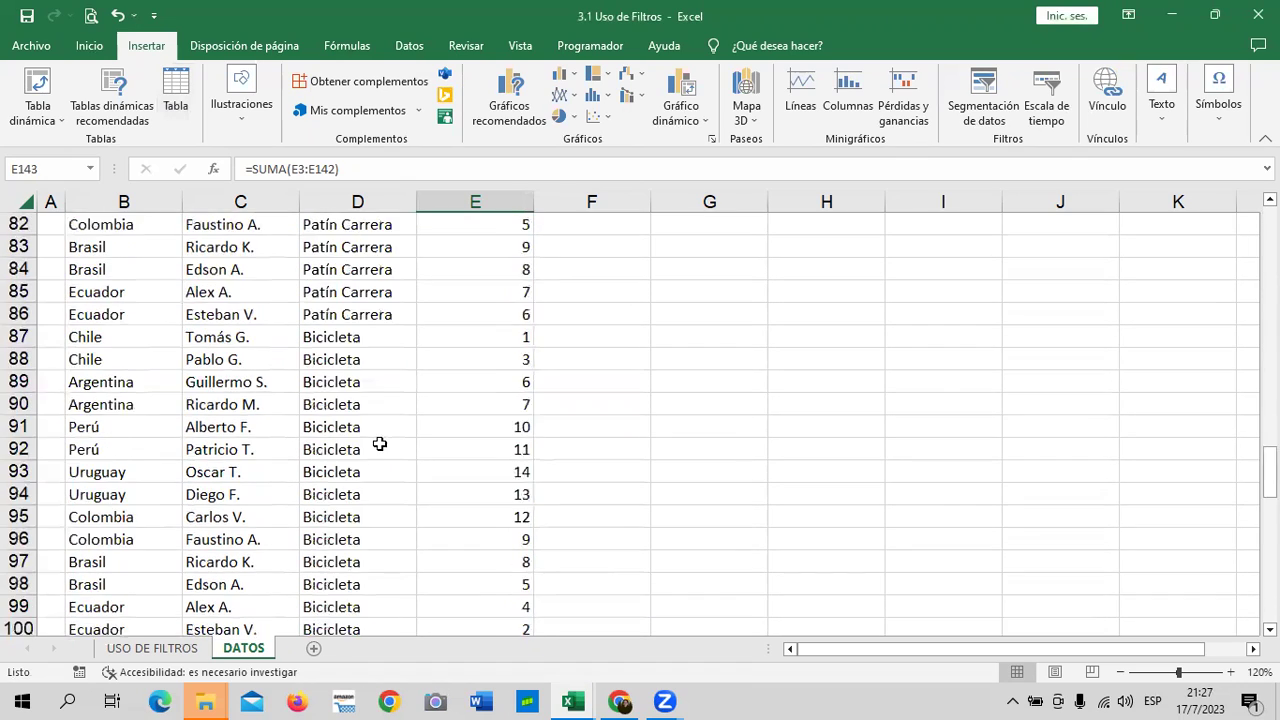
scroll(380, 443, up, 13)
scroll(366, 416, up, 8)
scroll(366, 416, up, 6)
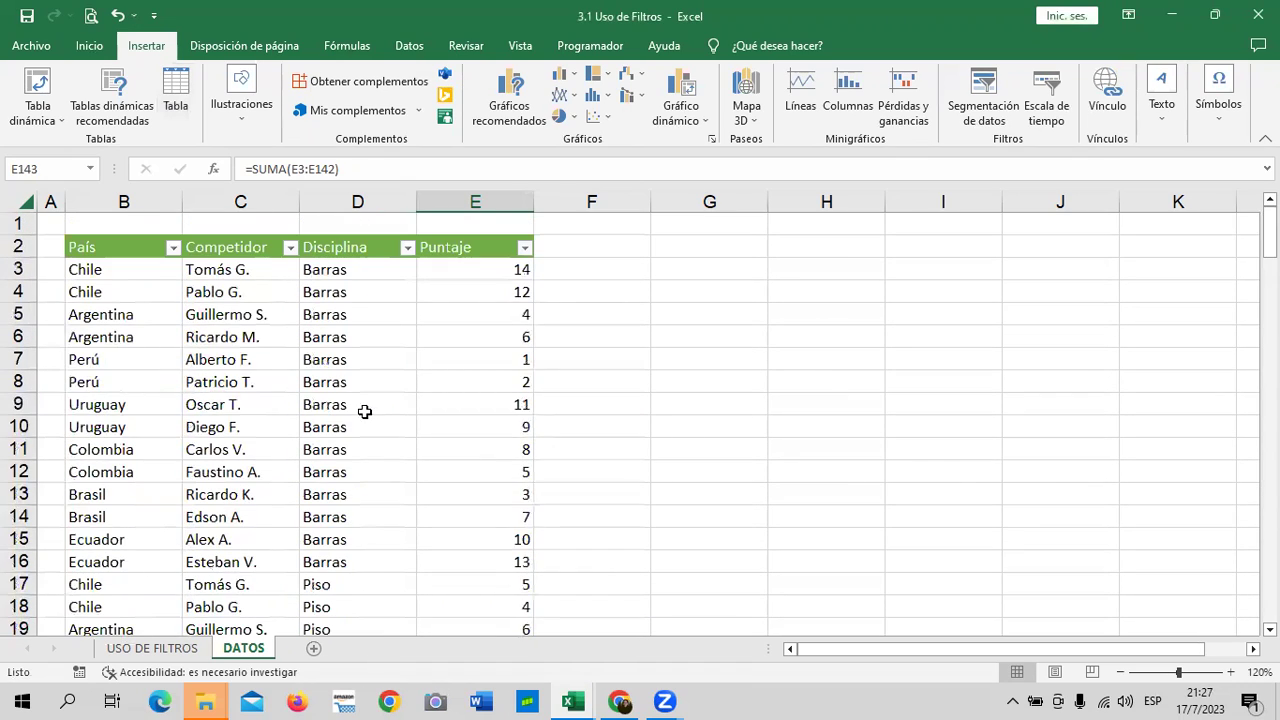
click(479, 247)
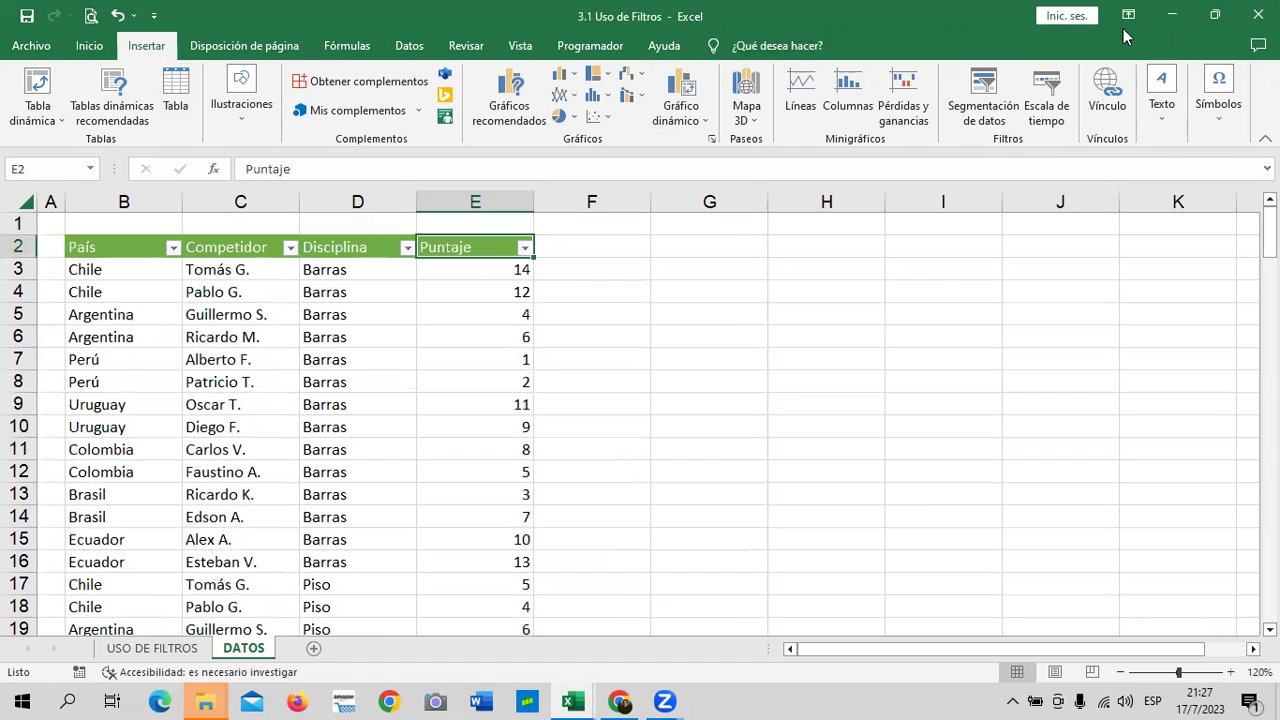
Turn off the AutoFilter on the DATOS data.
scroll(1000, 132, up, 1)
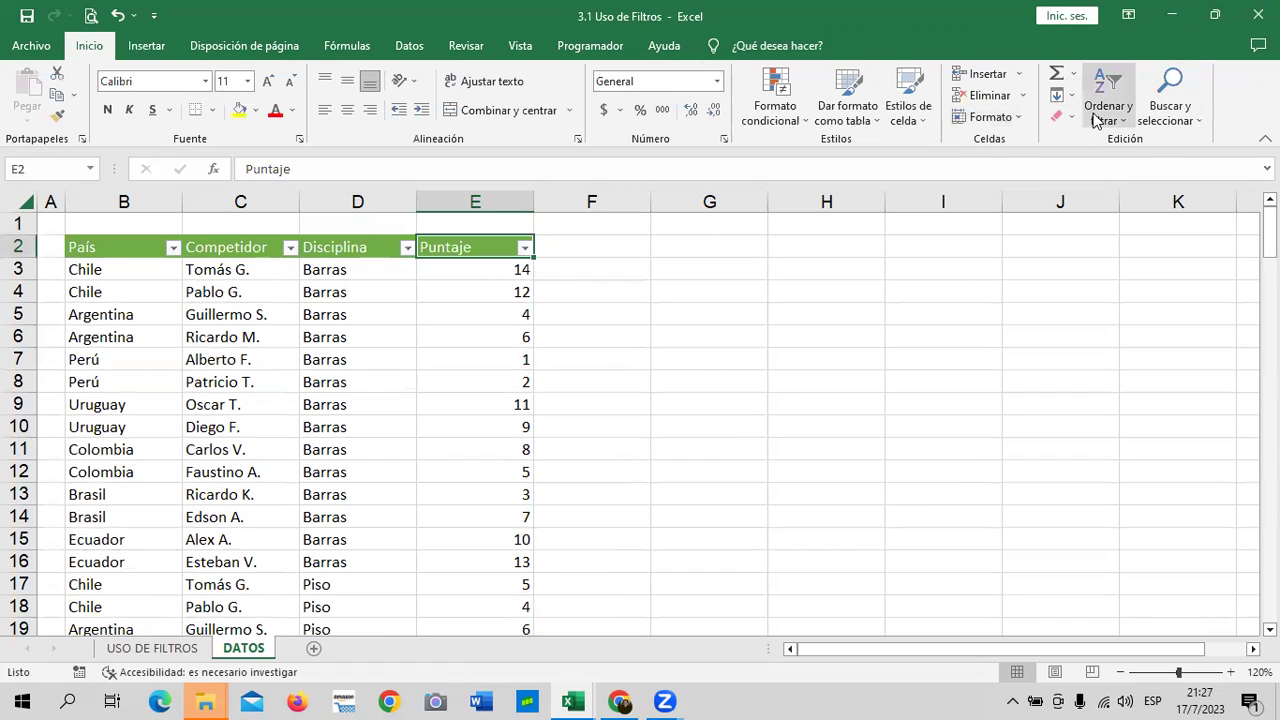
click(1110, 113)
click(1128, 209)
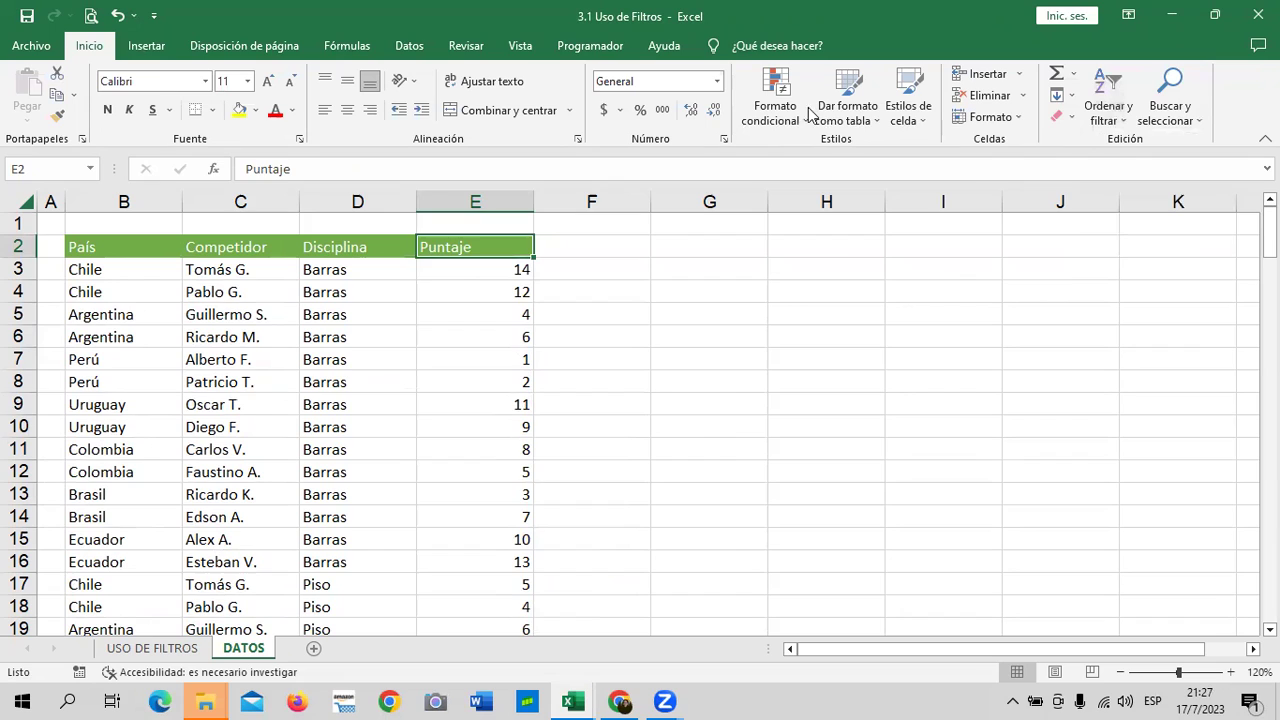
Convert $B$2:$E$142 into a table with banded rows and header filters.
click(284, 395)
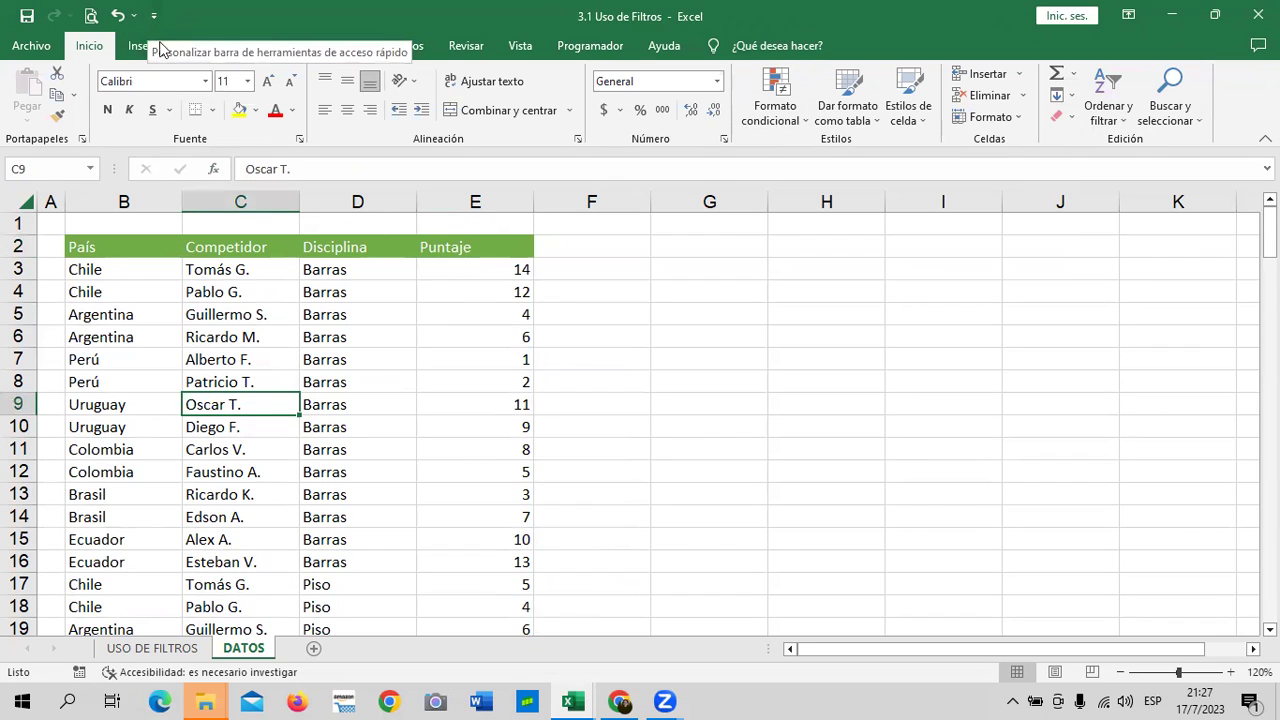
click(242, 316)
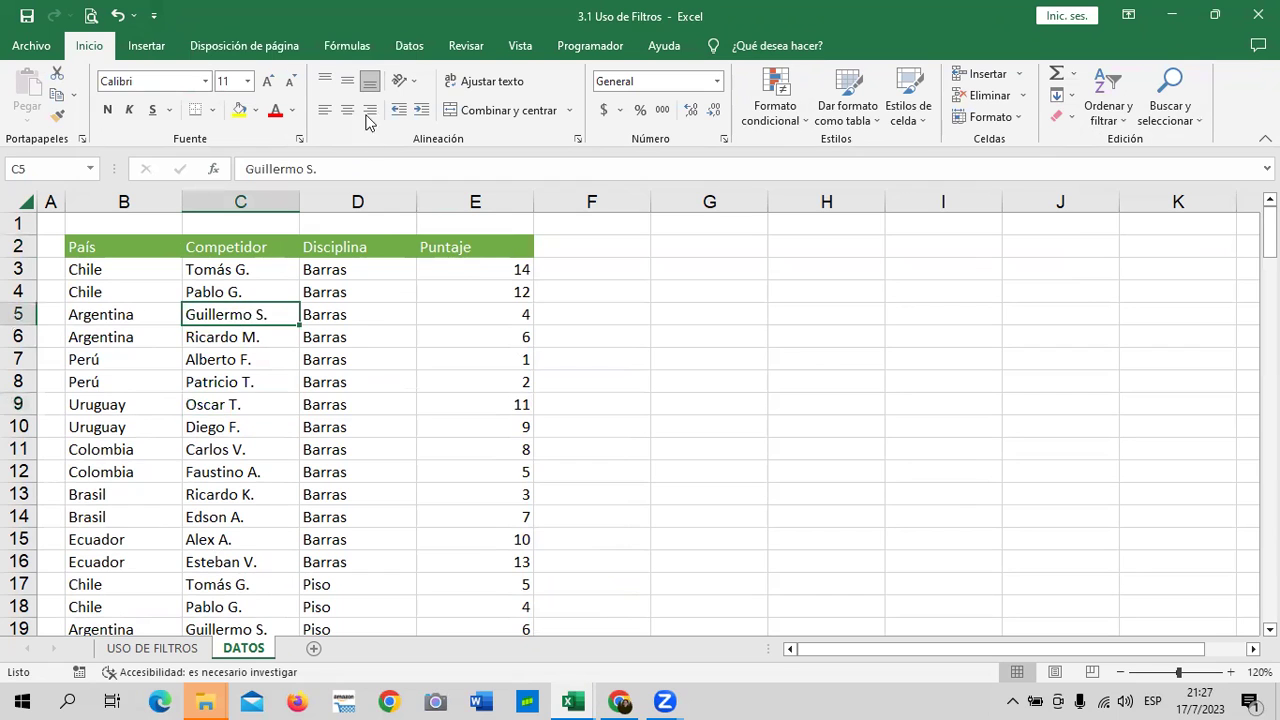
click(150, 47)
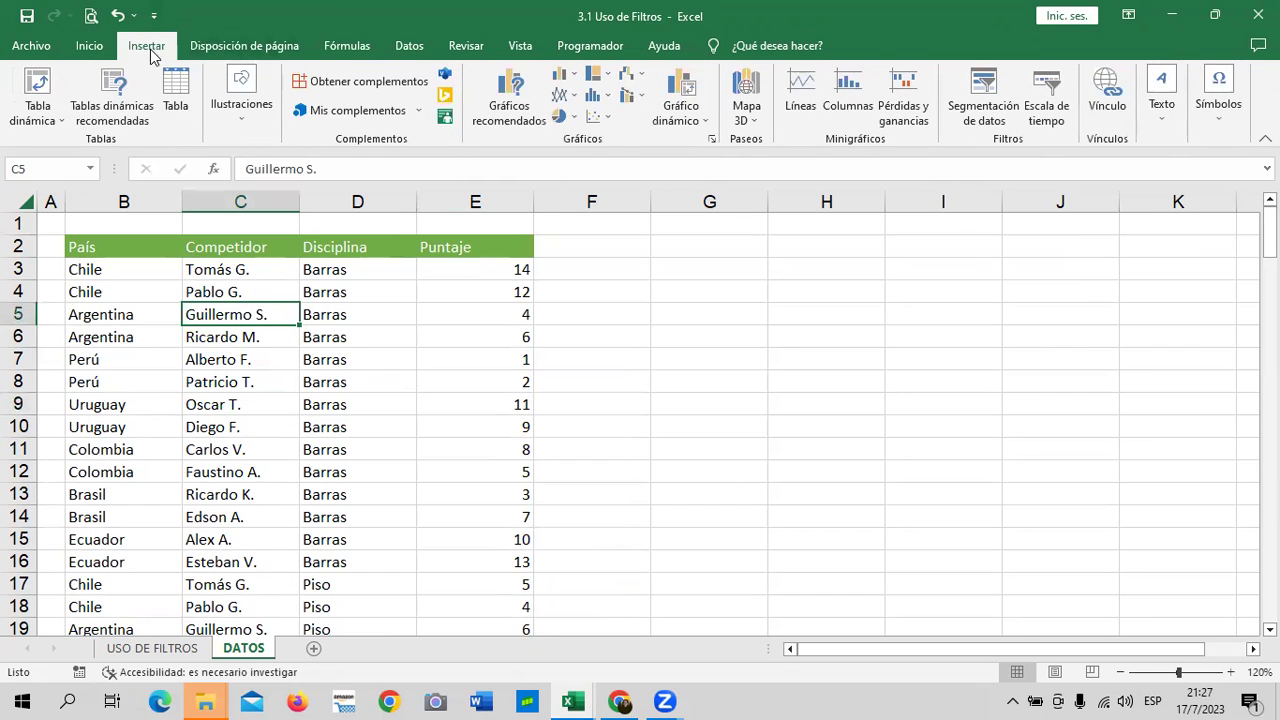
click(176, 95)
click(508, 420)
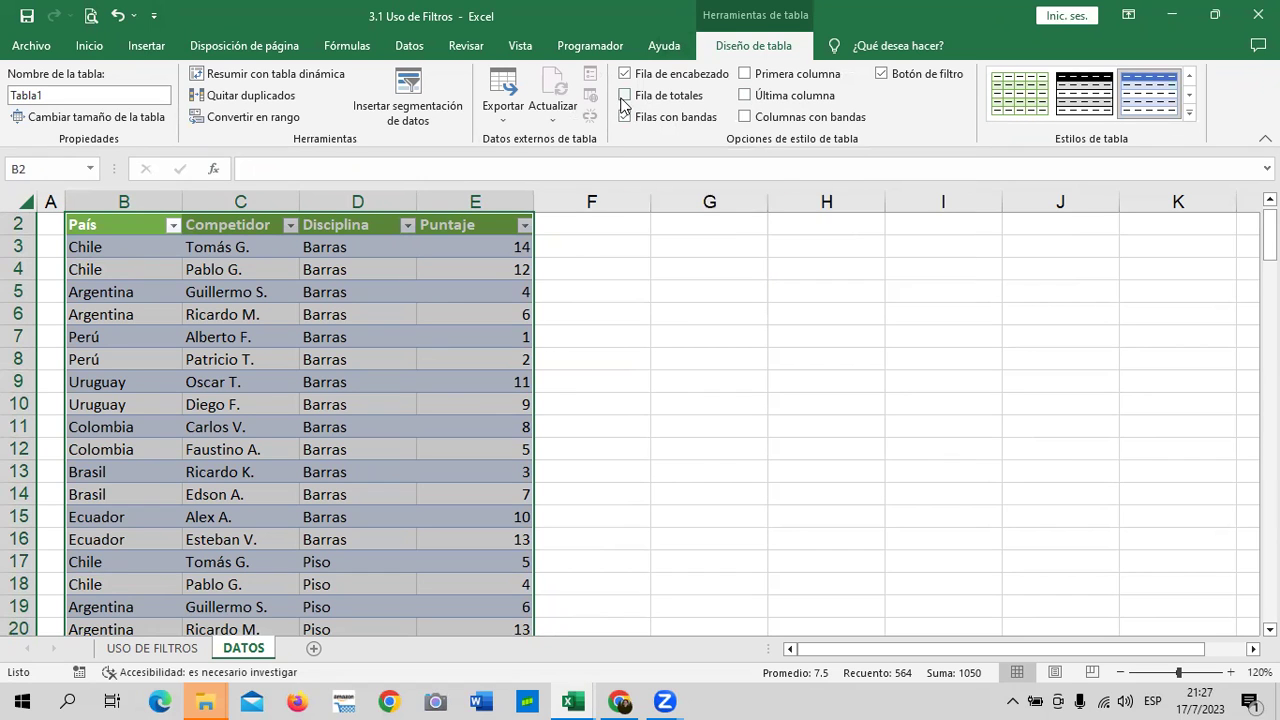
Turn on the table's Total Row, summing Puntaje to 1050 in row 143.
click(626, 96)
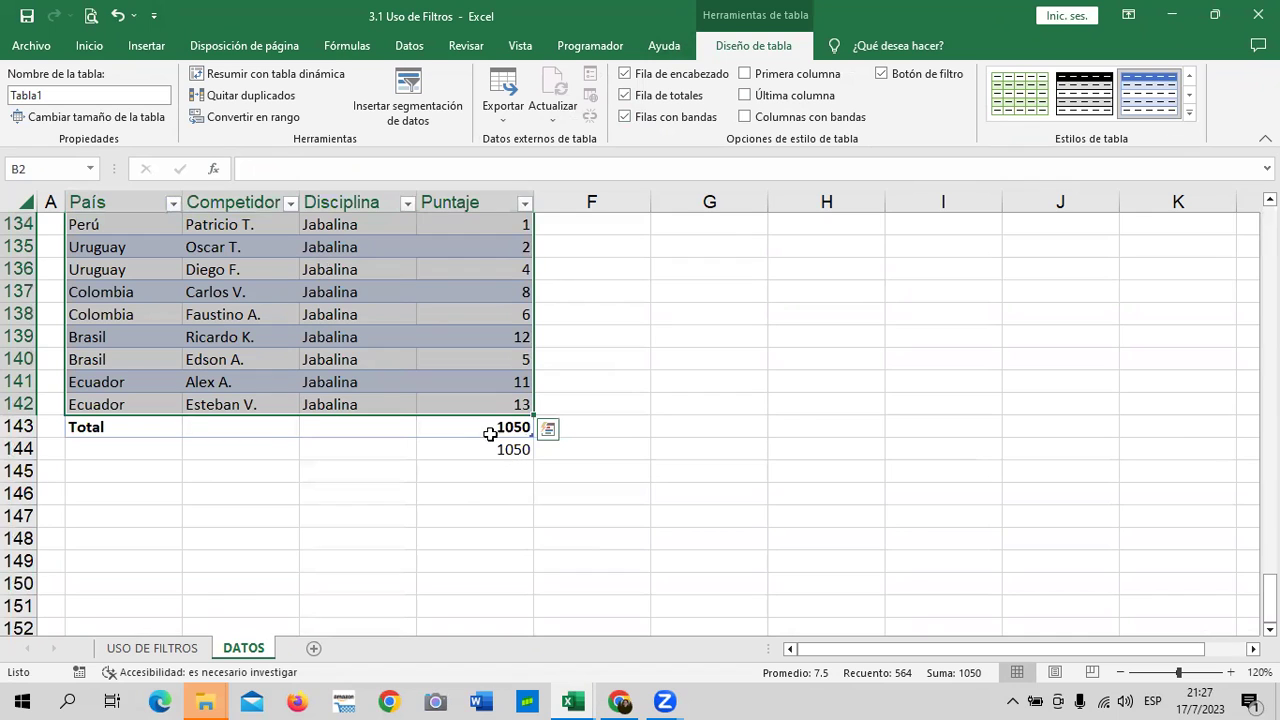
scroll(495, 425, up, 3)
scroll(495, 415, up, 5)
scroll(495, 412, up, 4)
scroll(495, 409, up, 4)
scroll(495, 409, up, 7)
scroll(495, 409, up, 3)
scroll(495, 409, up, 5)
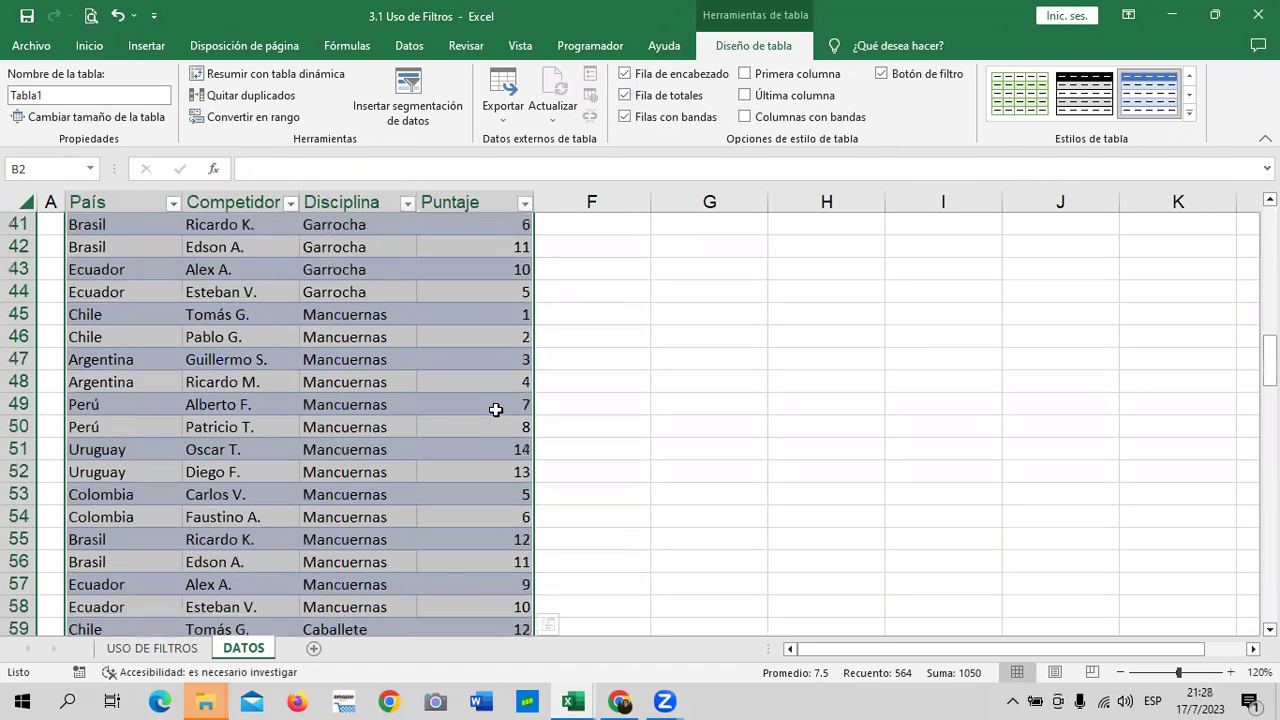
scroll(495, 409, up, 5)
scroll(495, 409, up, 8)
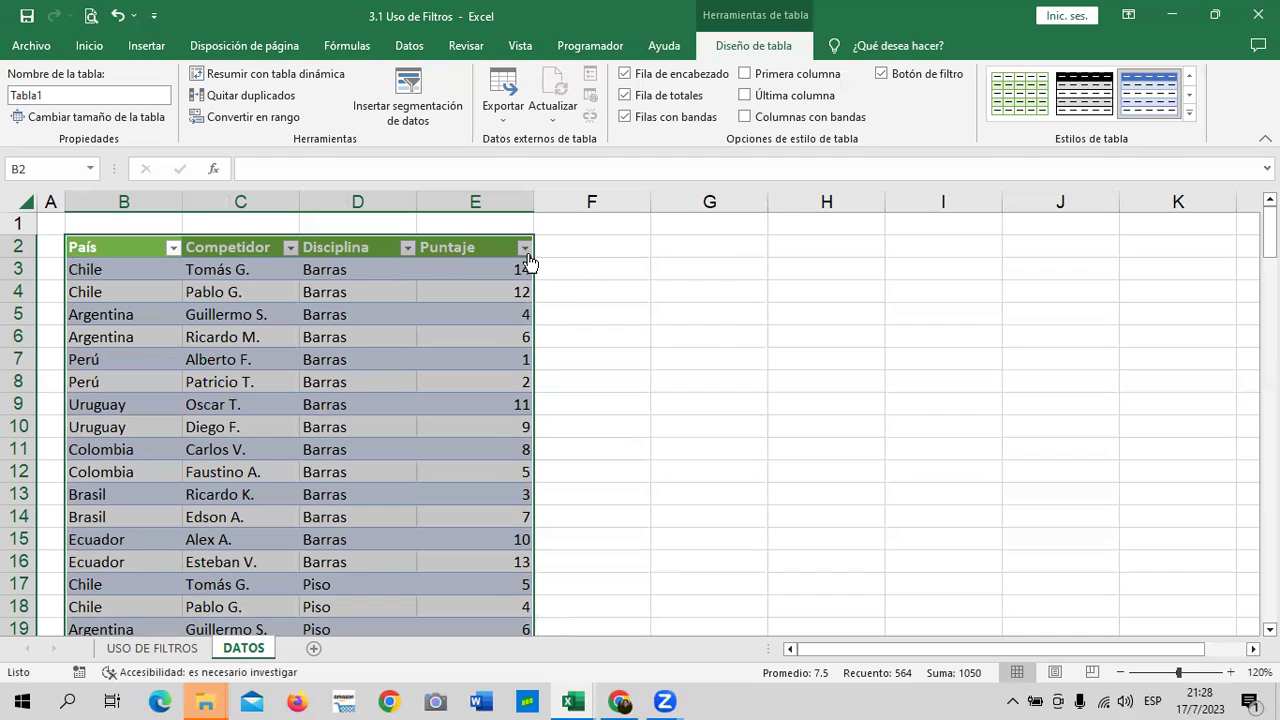
Apply a Puntaje number filter of greater than or equal to 5, leaving 100 of 140 records.
click(524, 250)
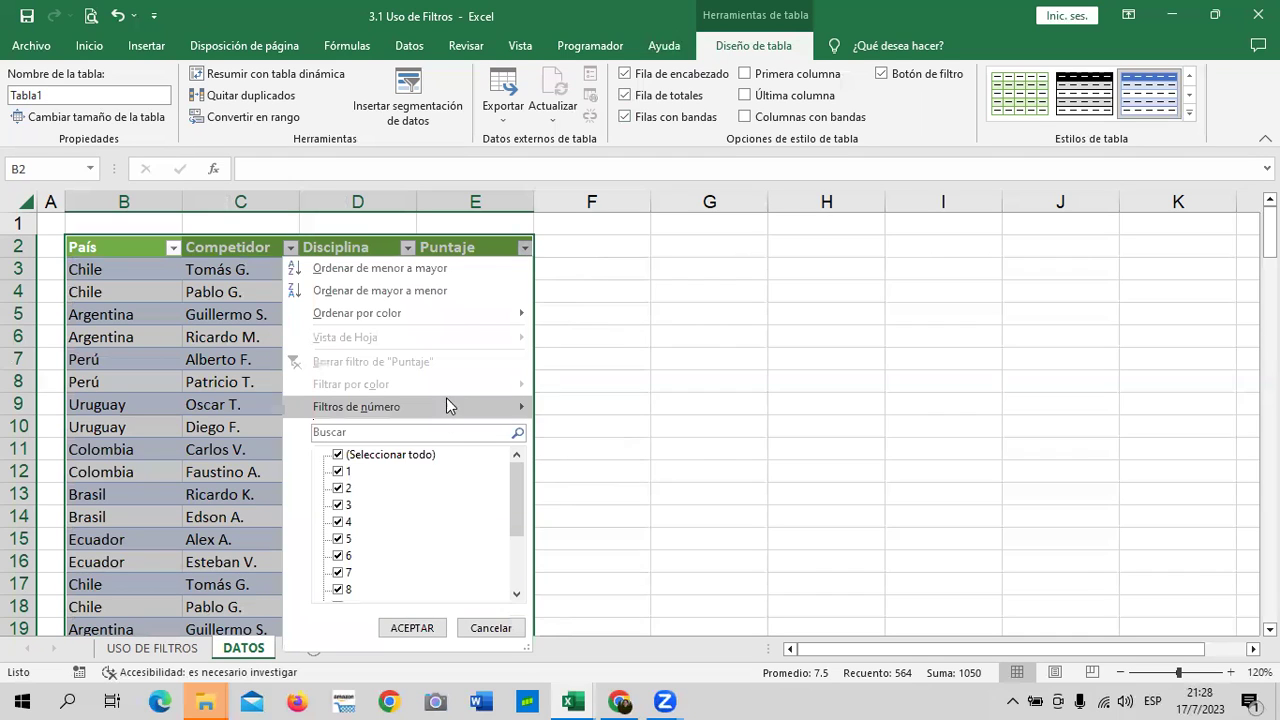
mouse_move(356, 406)
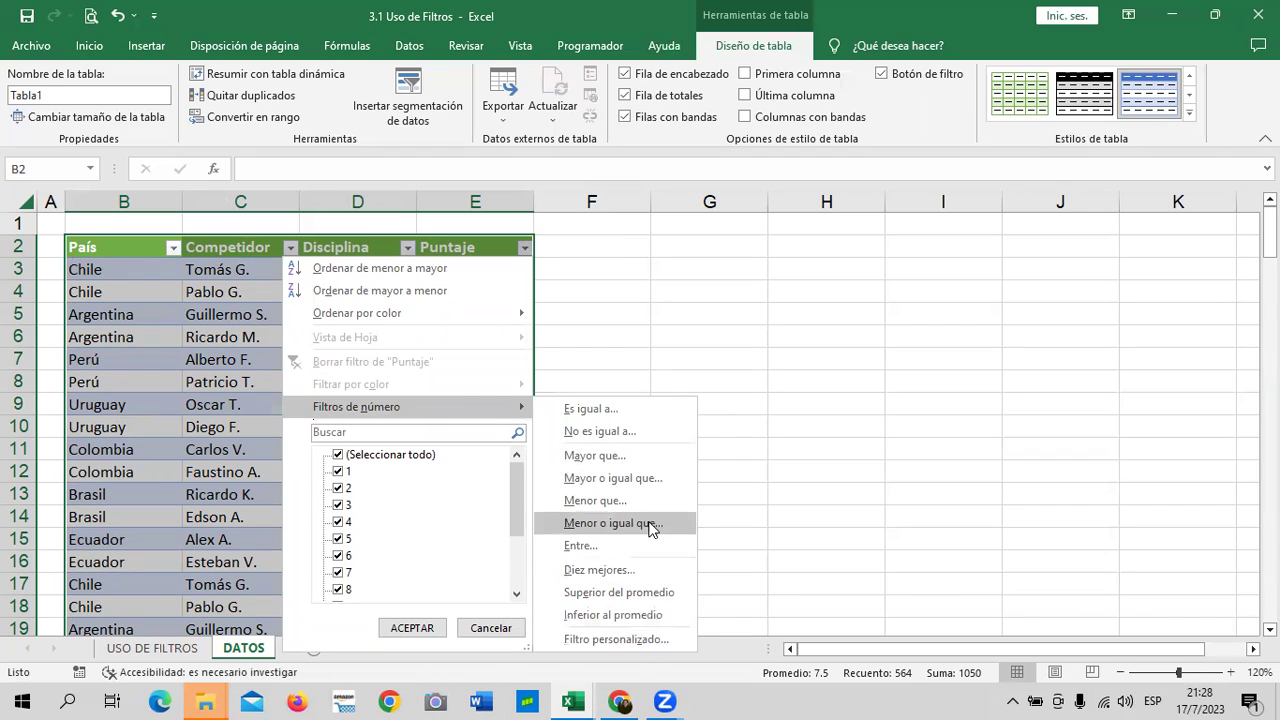
click(654, 480)
text(5)
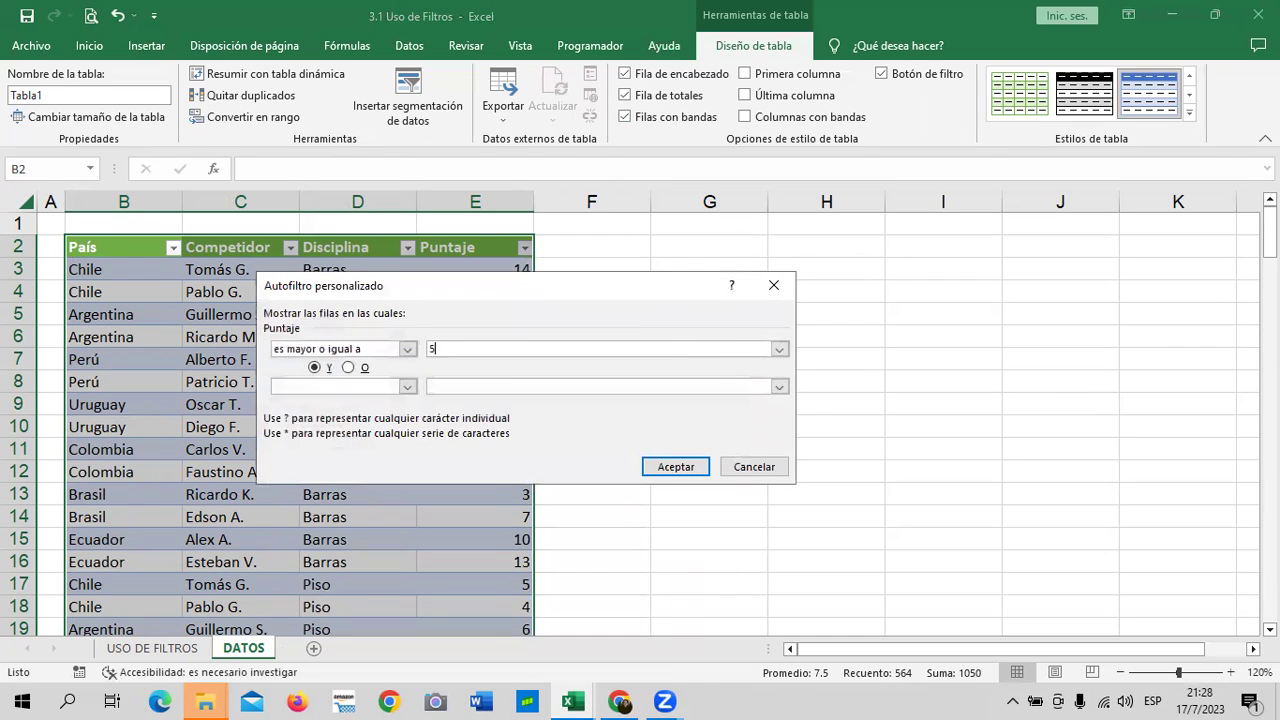
click(673, 466)
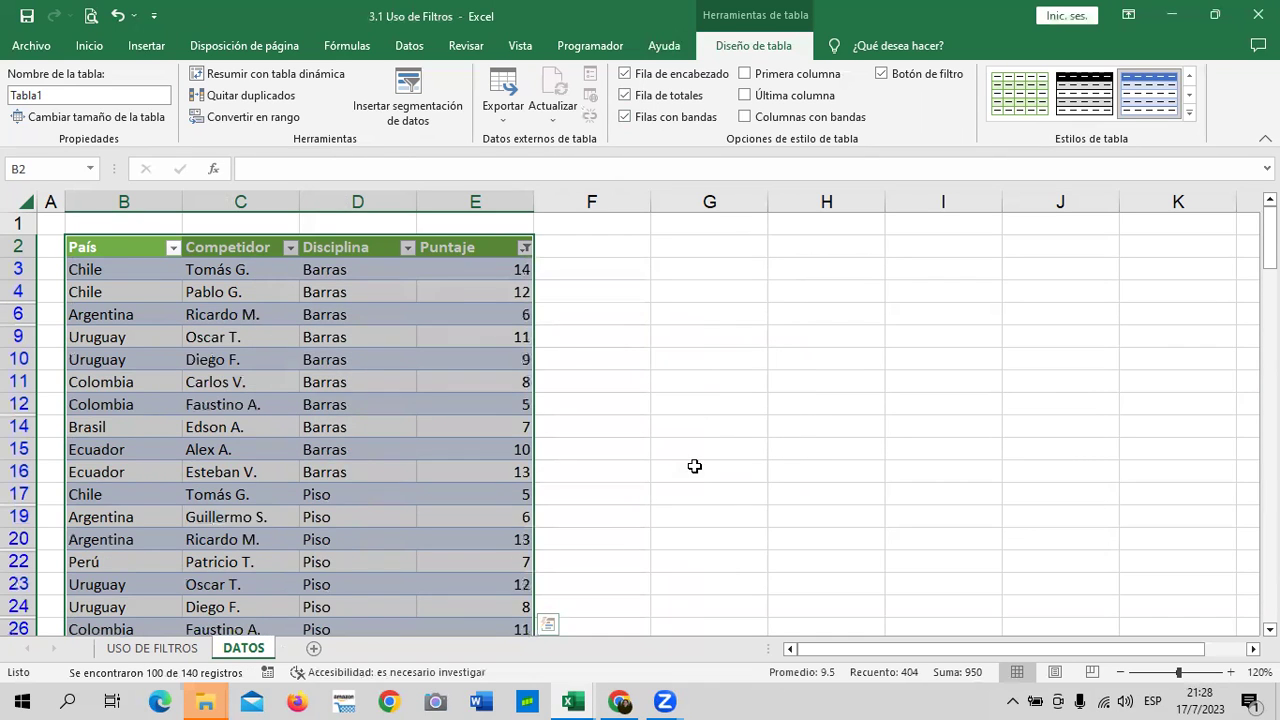
scroll(698, 460, down, 5)
scroll(698, 460, down, 3)
scroll(698, 460, down, 4)
scroll(698, 460, down, 7)
scroll(698, 460, down, 5)
scroll(698, 460, down, 5)
scroll(698, 460, down, 4)
scroll(762, 451, up, 3)
click(484, 470)
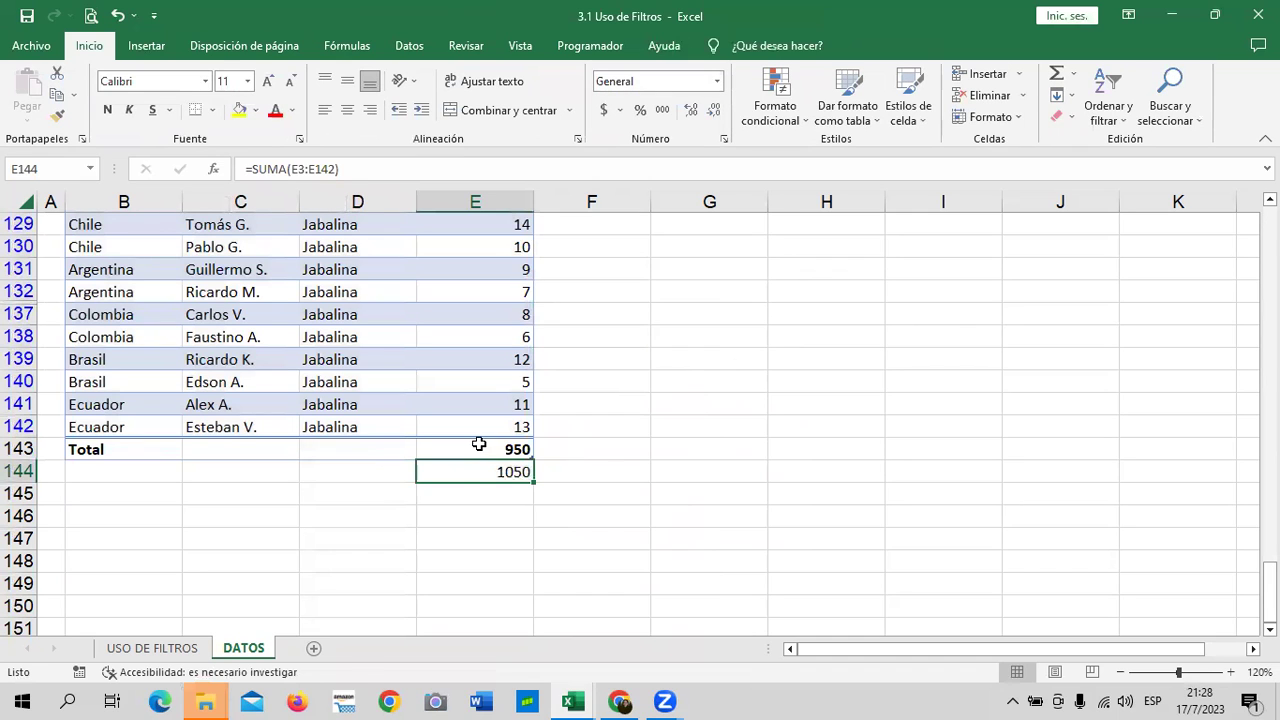
click(479, 444)
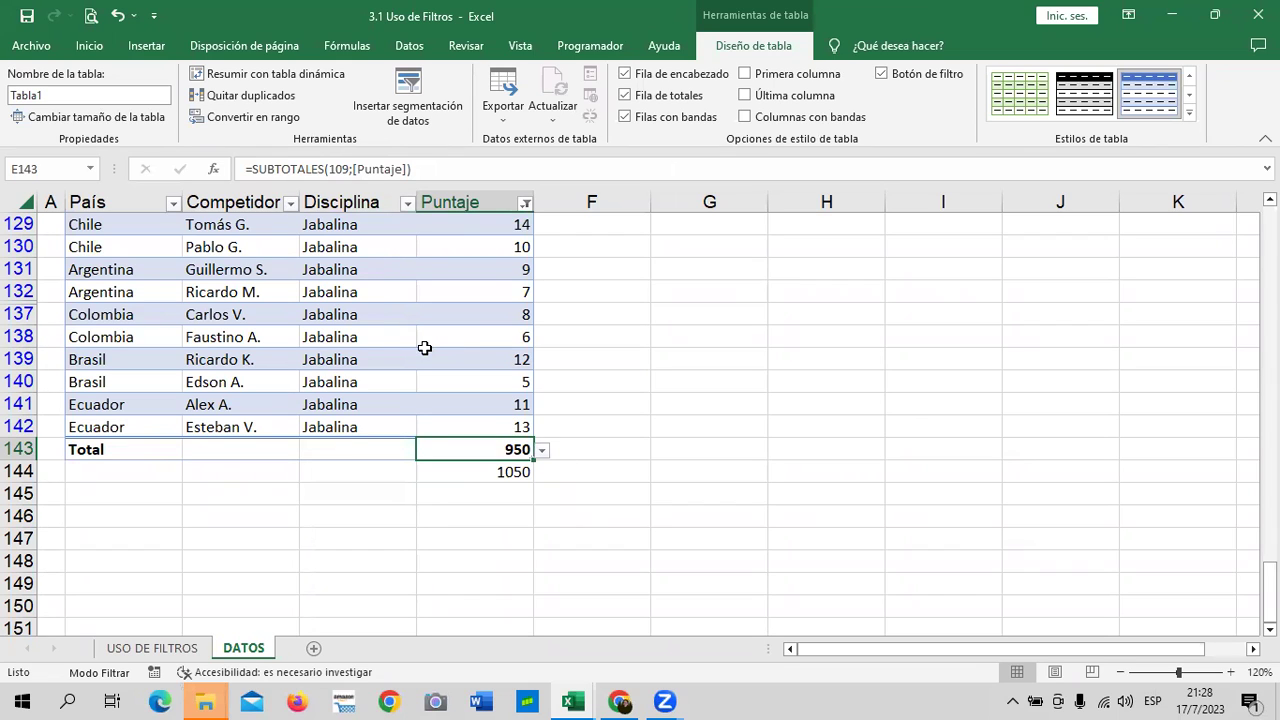
click(542, 453)
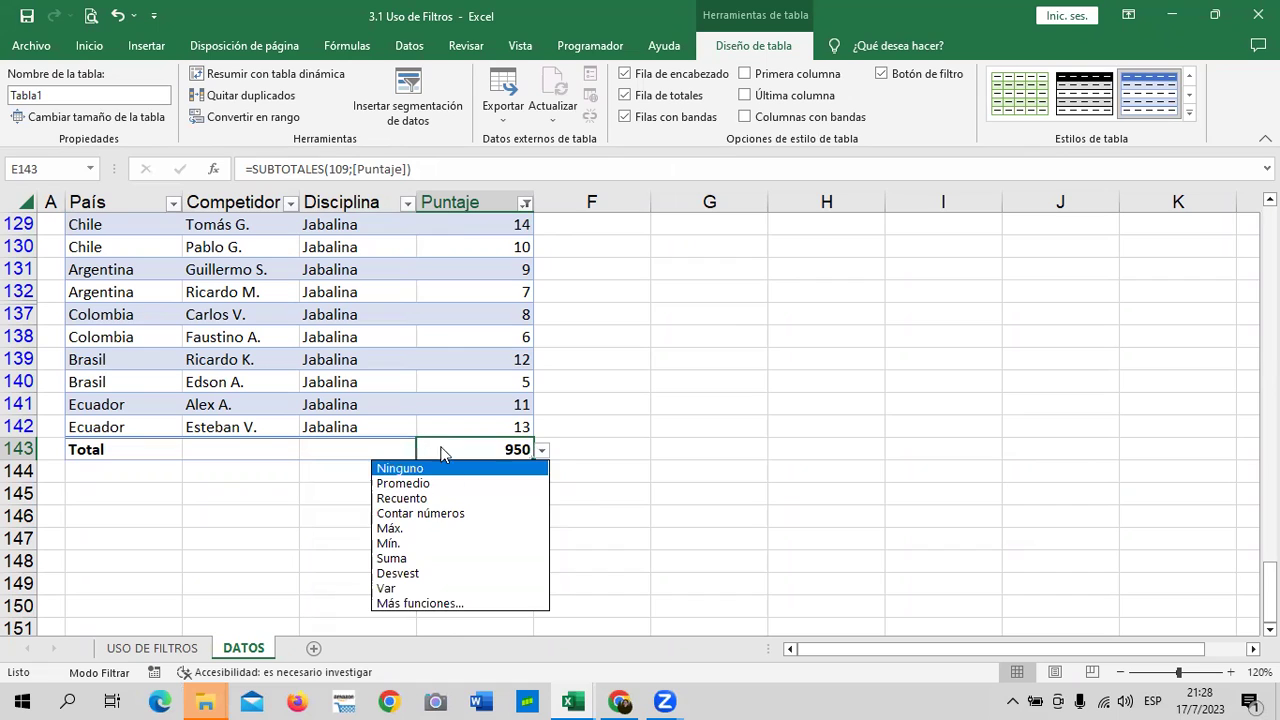
click(440, 557)
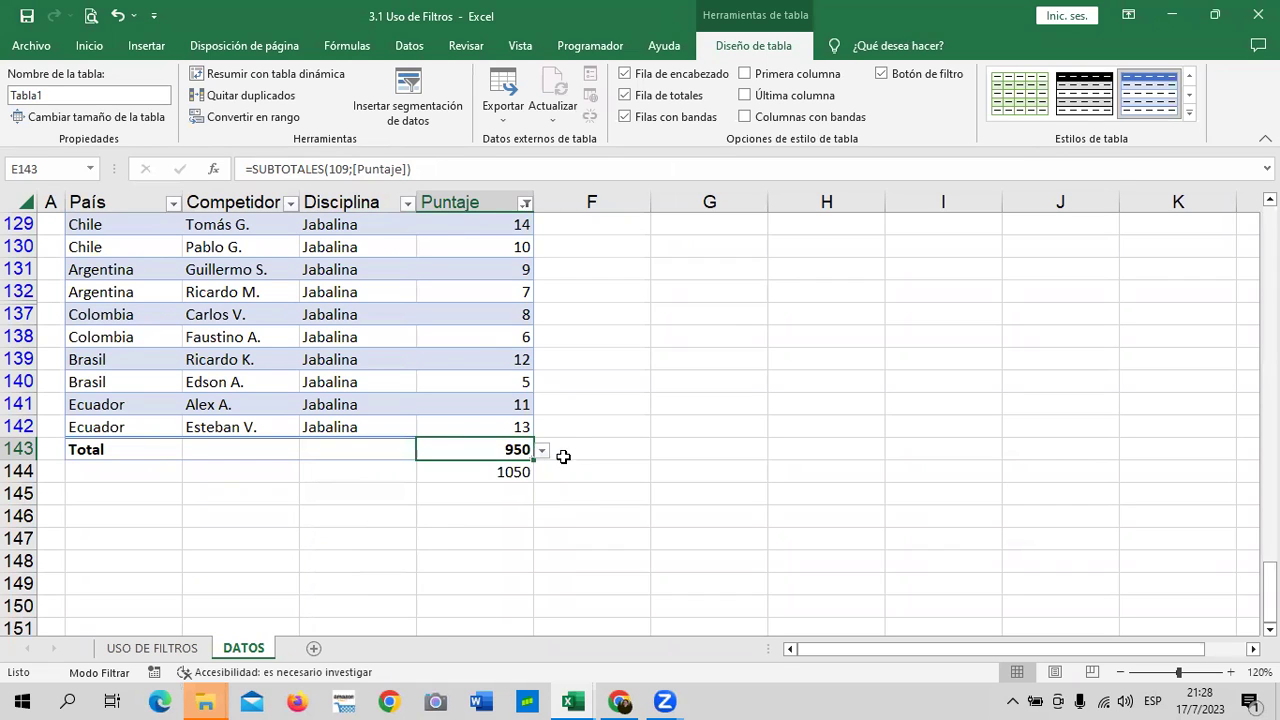
click(541, 450)
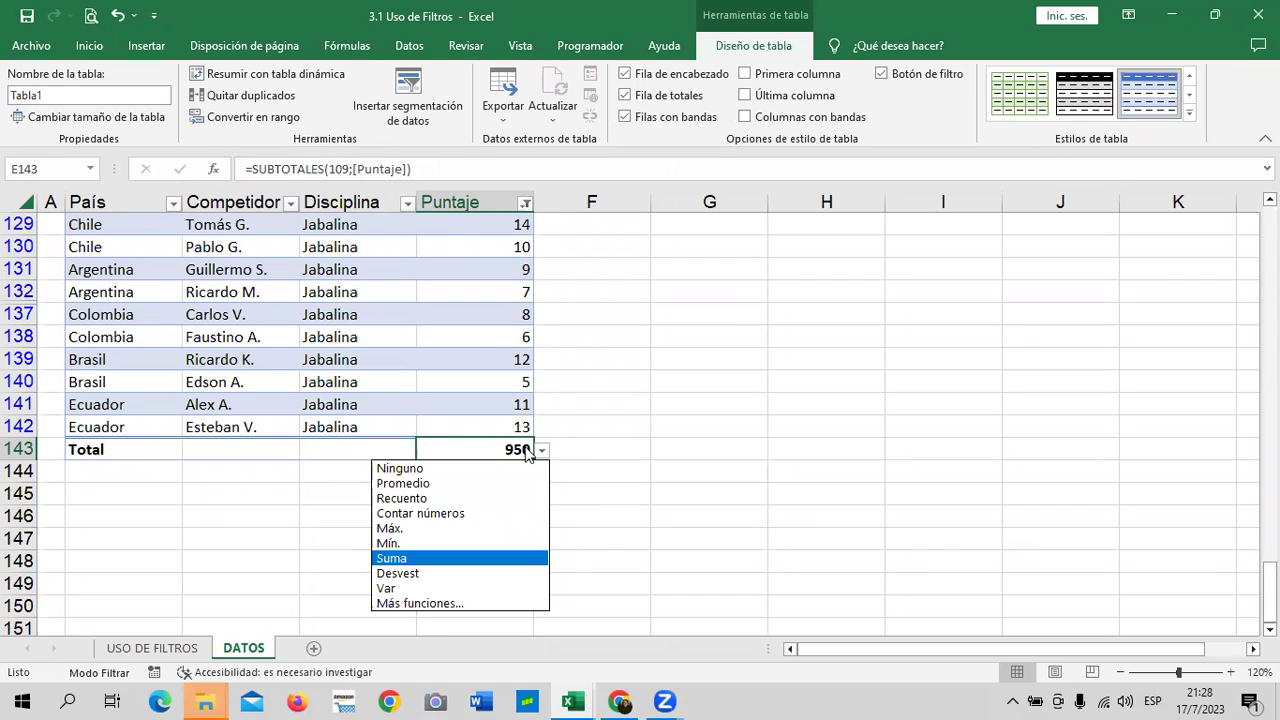
click(459, 497)
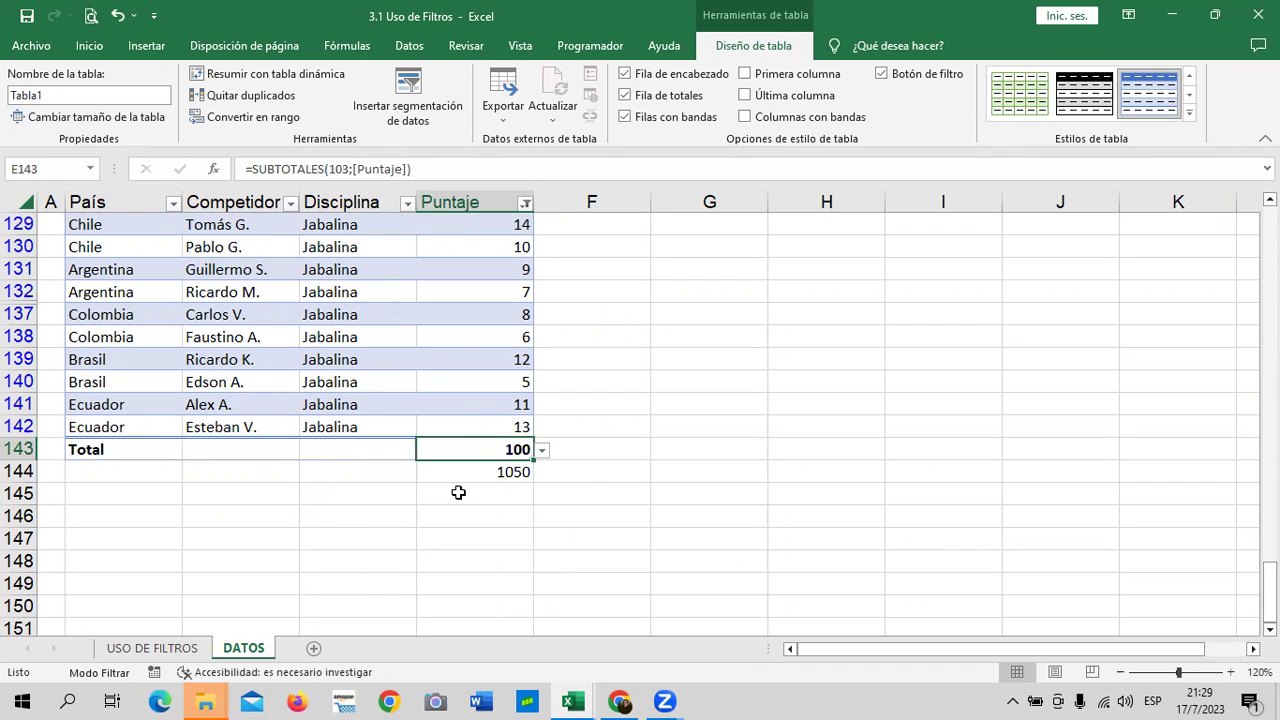
scroll(584, 494, up, 3)
scroll(584, 494, down, 3)
click(541, 450)
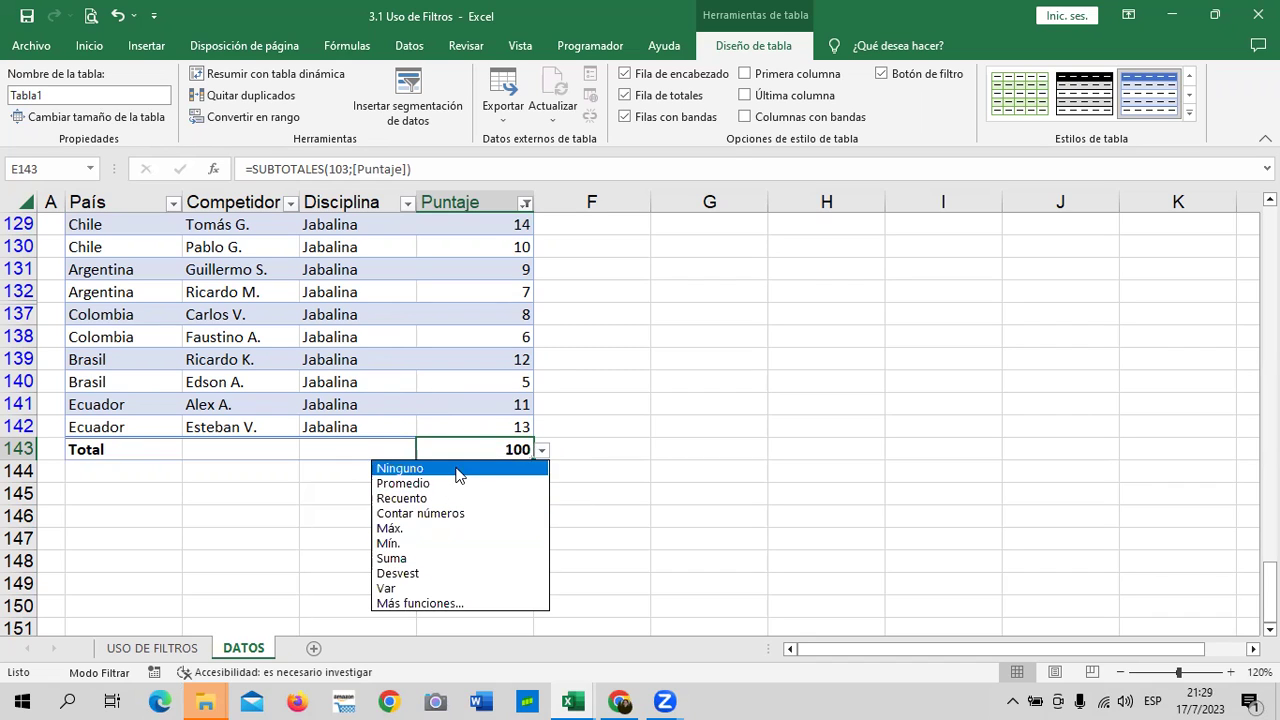
click(458, 483)
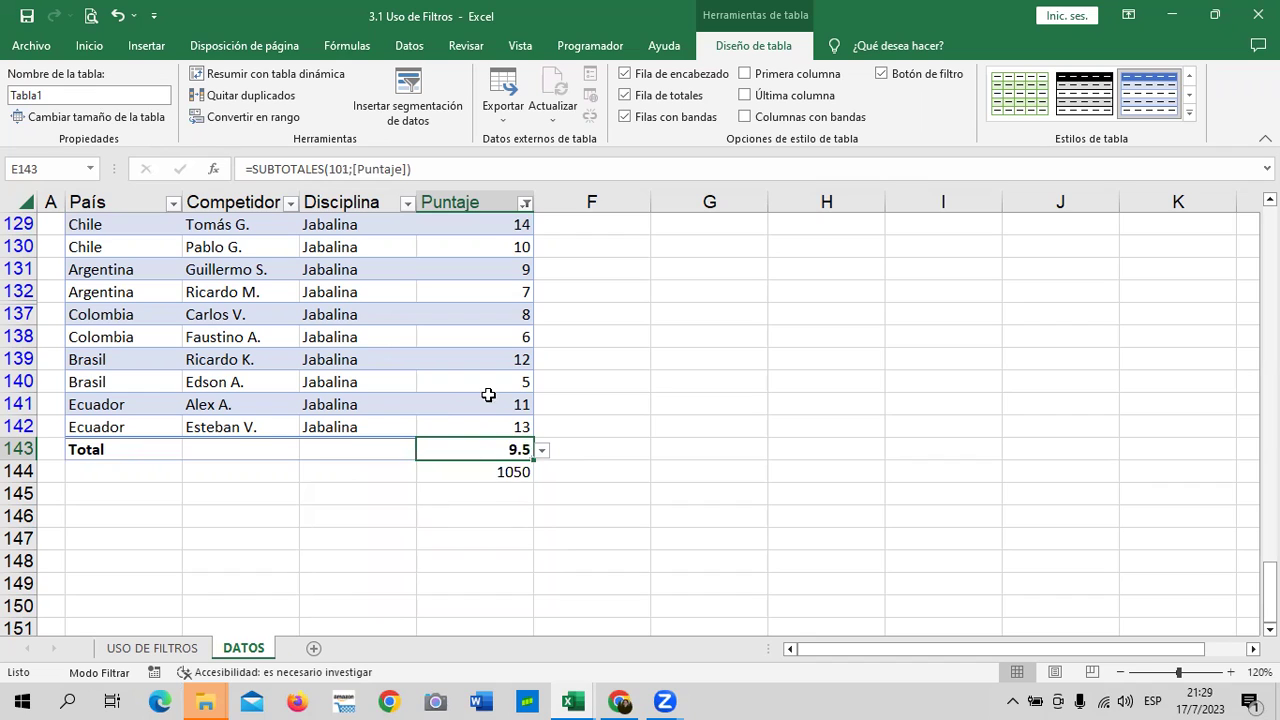
click(541, 450)
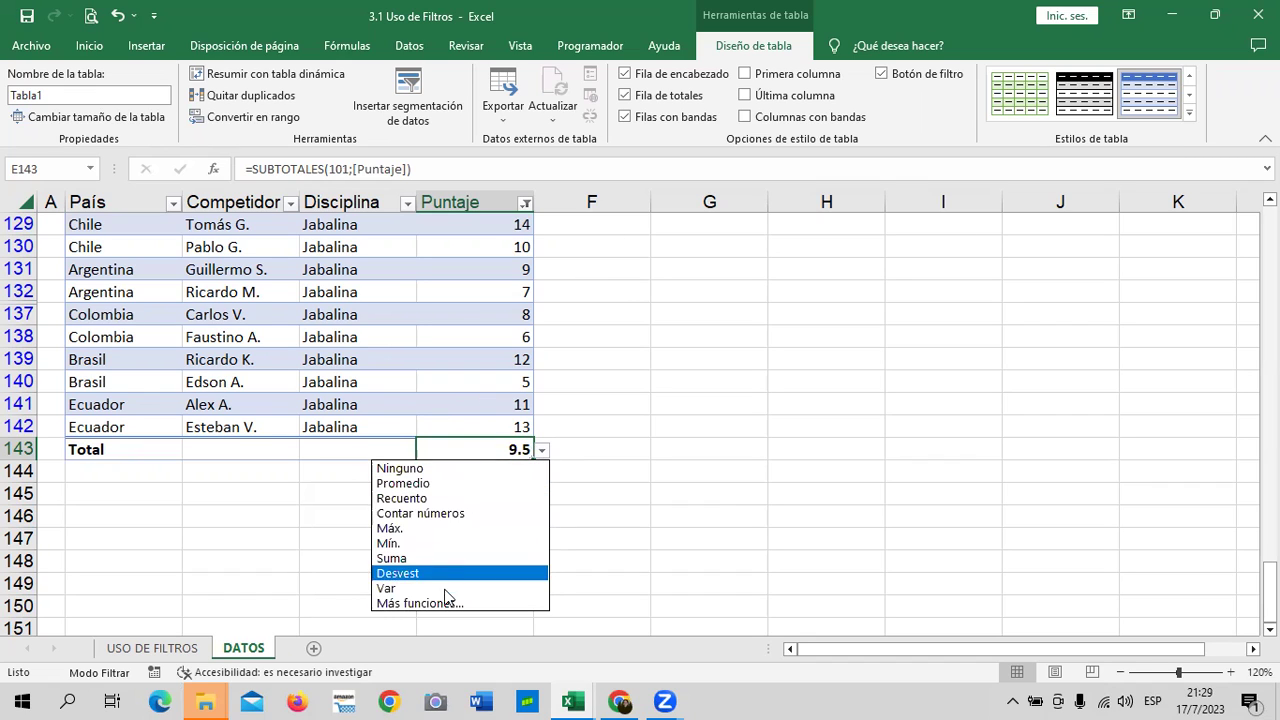
click(445, 529)
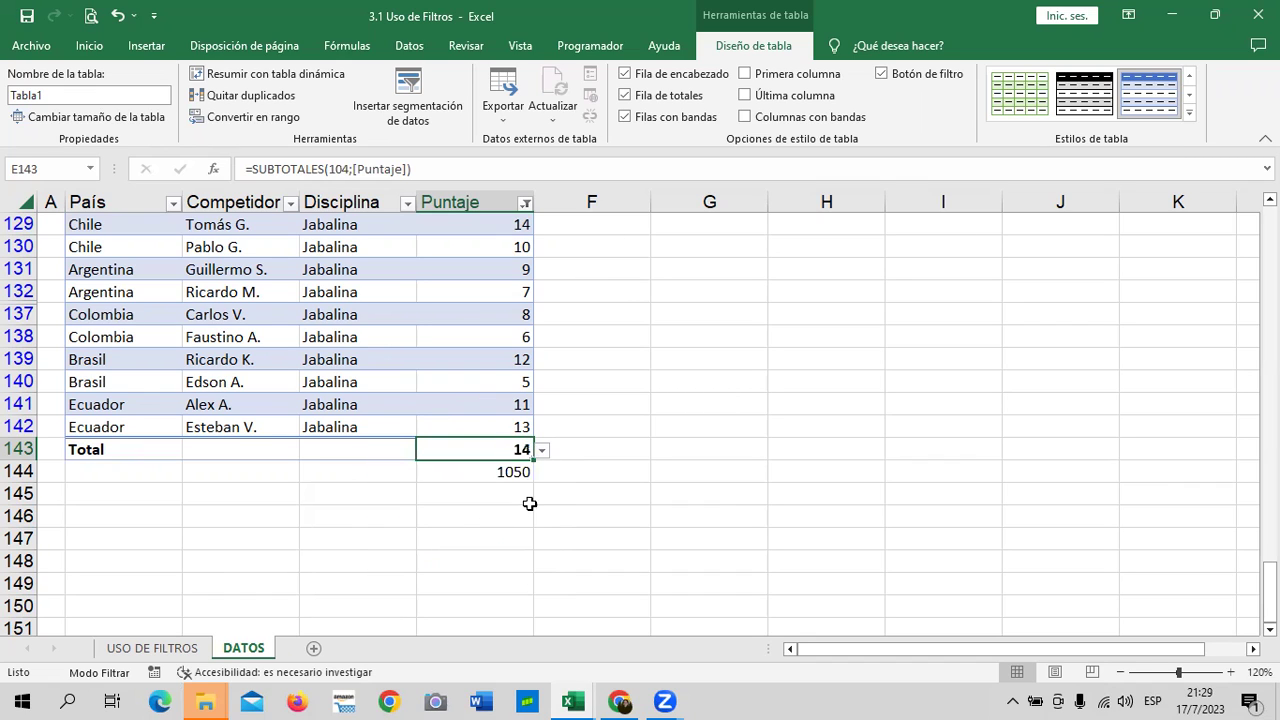
click(541, 450)
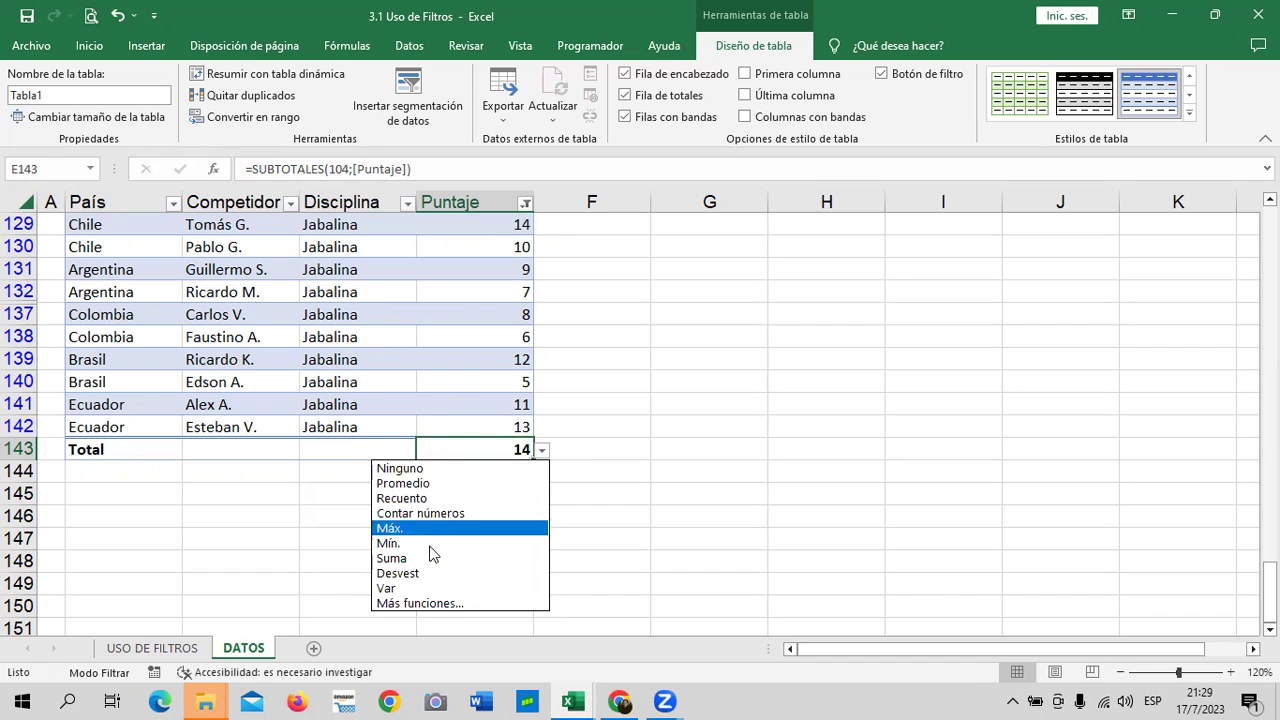
click(433, 545)
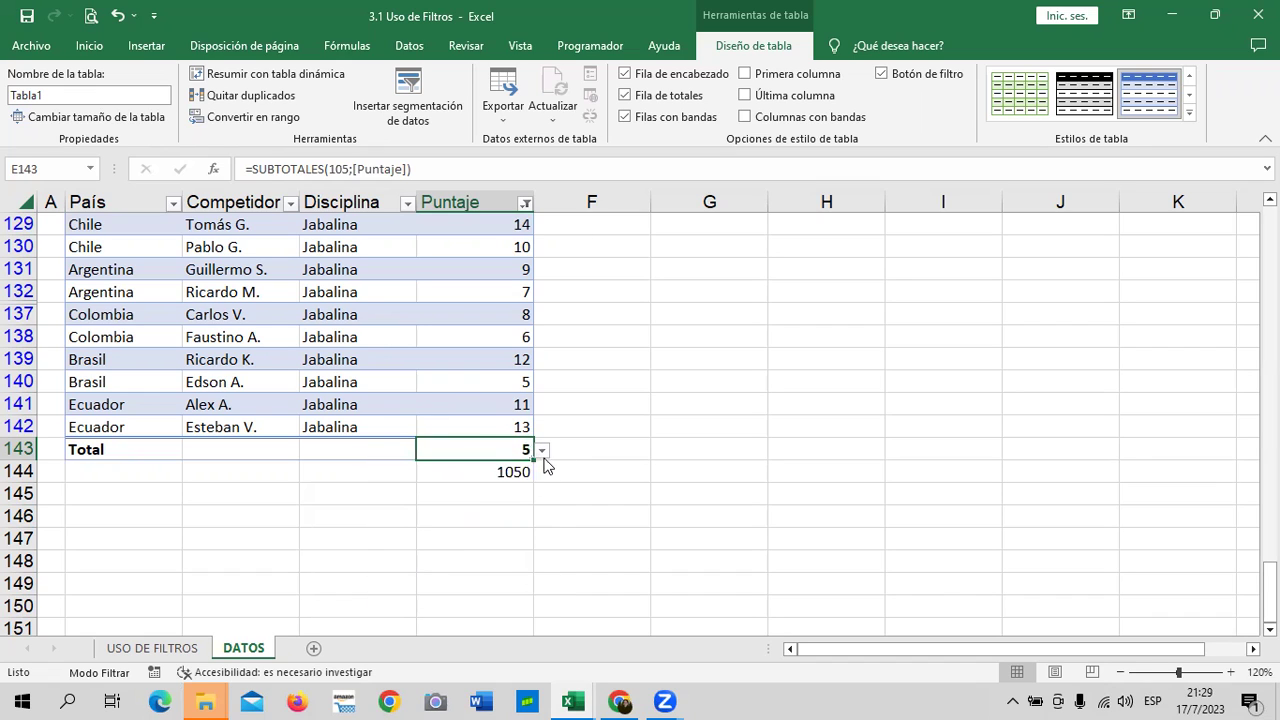
click(541, 450)
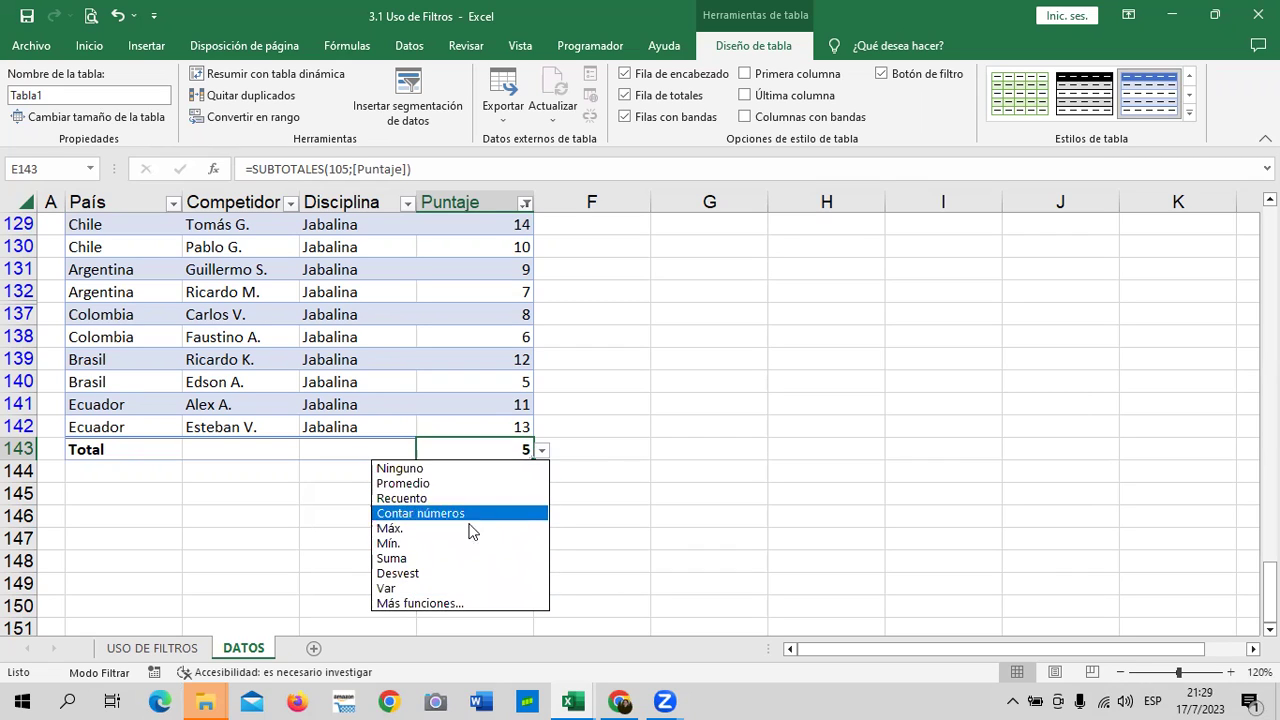
click(448, 558)
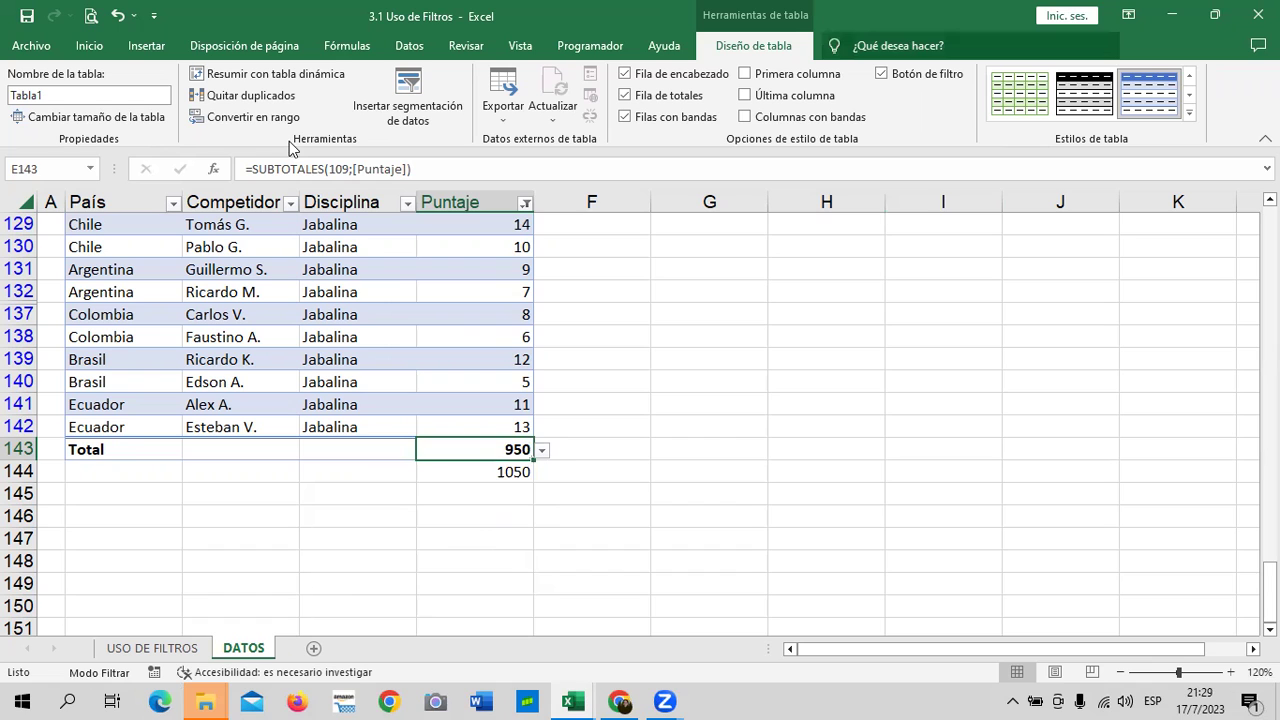
Convert Tabla1 back to a normal range.
click(272, 118)
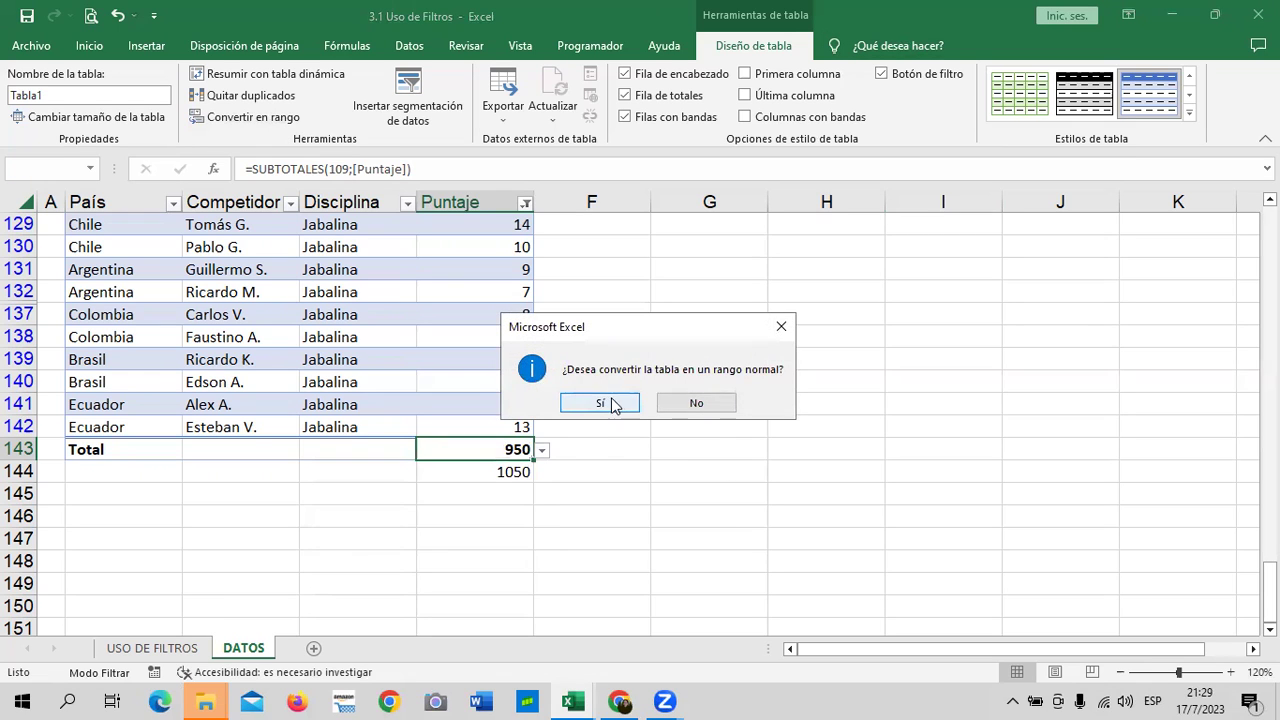
click(612, 403)
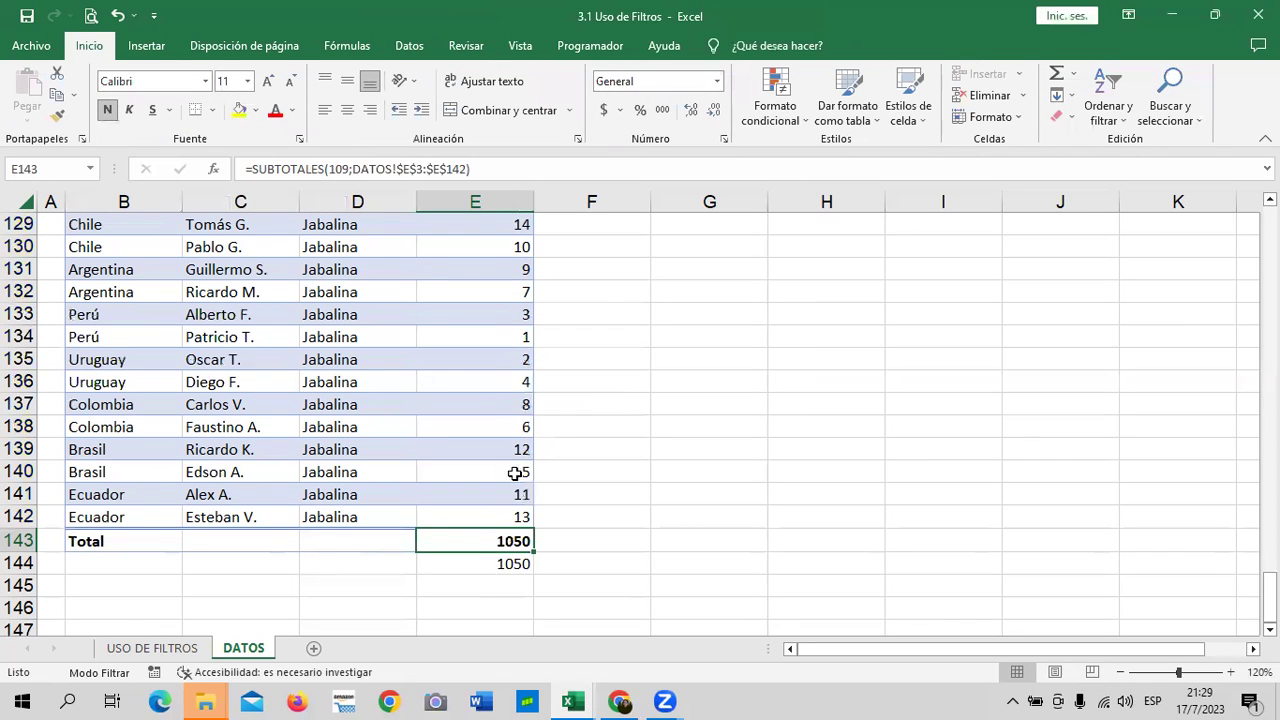
click(652, 520)
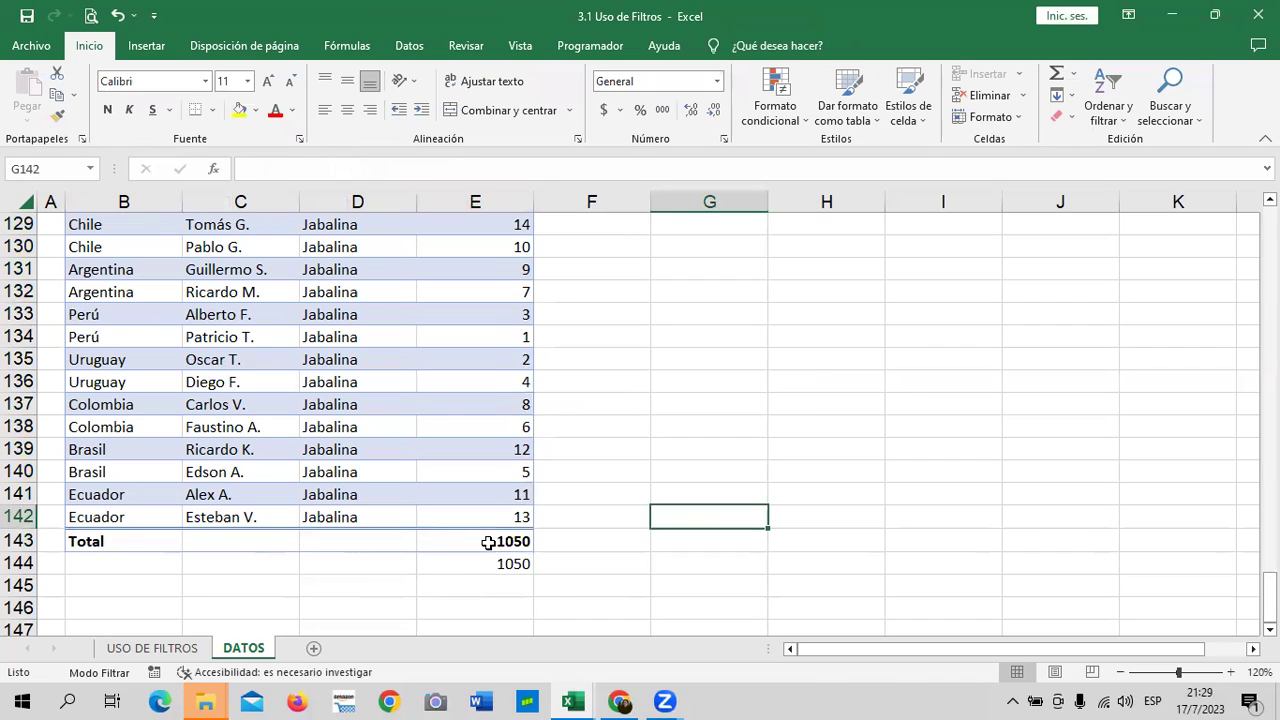
Clear the two 1050 totals in E143:E144 and return to the top of the sheet.
drag(488, 542, 488, 563)
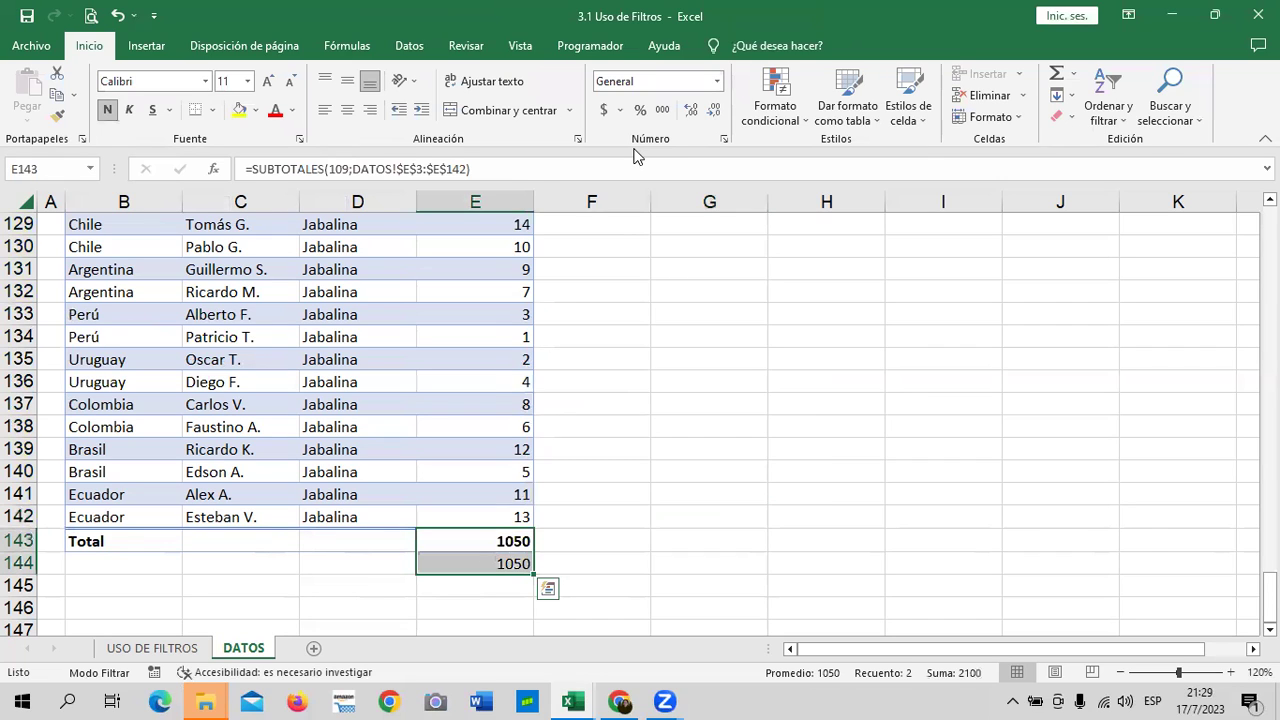
key(Delete)
click(800, 465)
scroll(659, 511, up, 4)
scroll(669, 503, up, 5)
scroll(683, 503, up, 5)
scroll(714, 511, up, 4)
scroll(740, 500, up, 6)
scroll(886, 471, up, 7)
scroll(880, 490, up, 12)
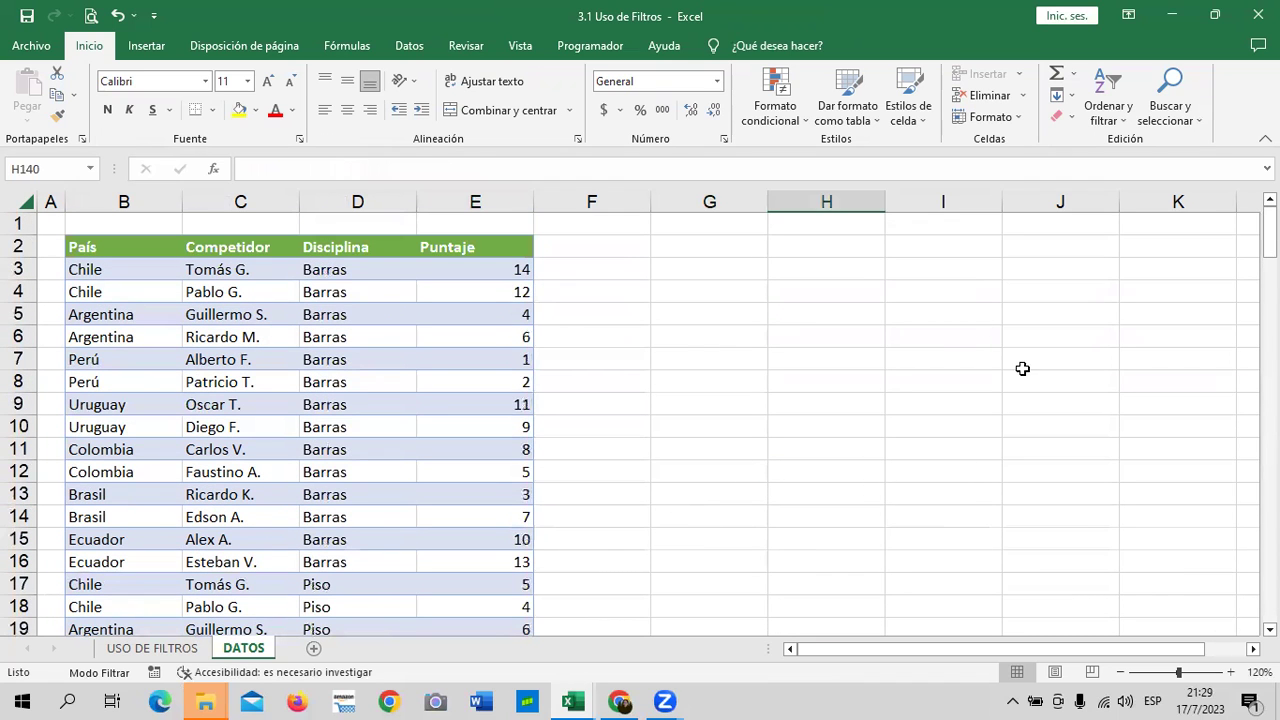
Reset the DATOS data range B2:E143 to the Normal cell style.
click(475, 314)
click(689, 333)
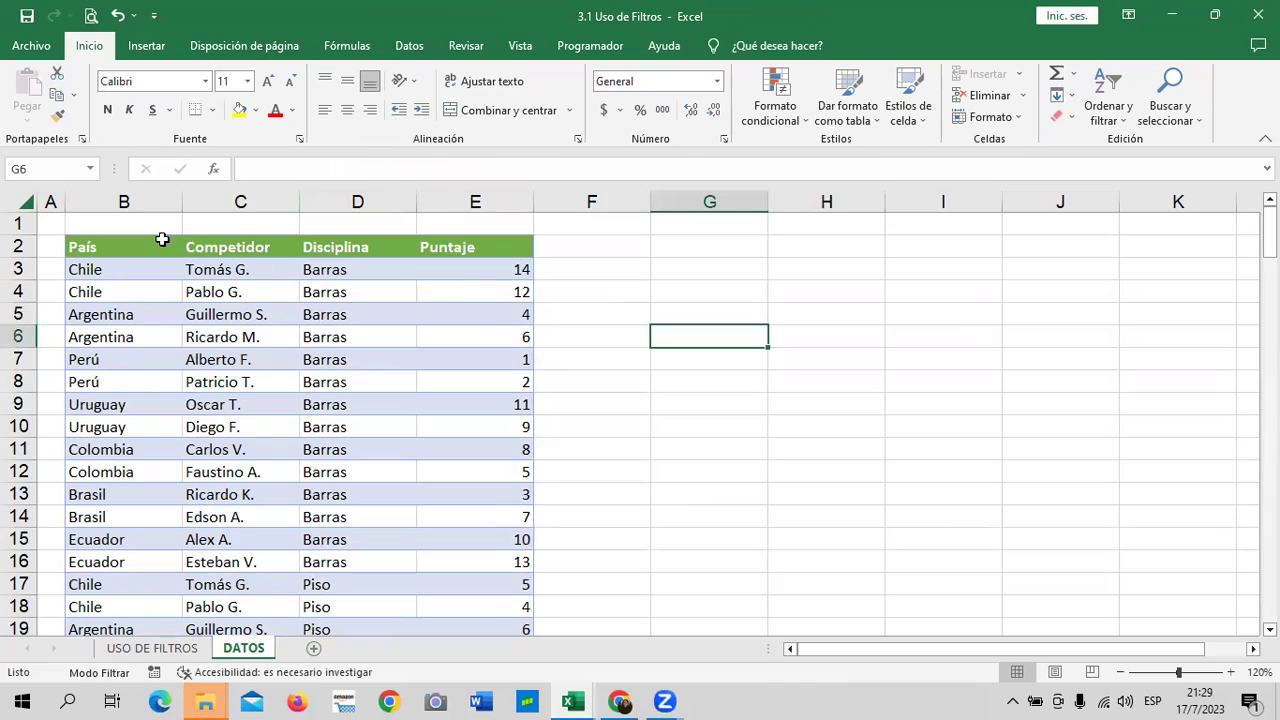
drag(162, 240, 443, 693)
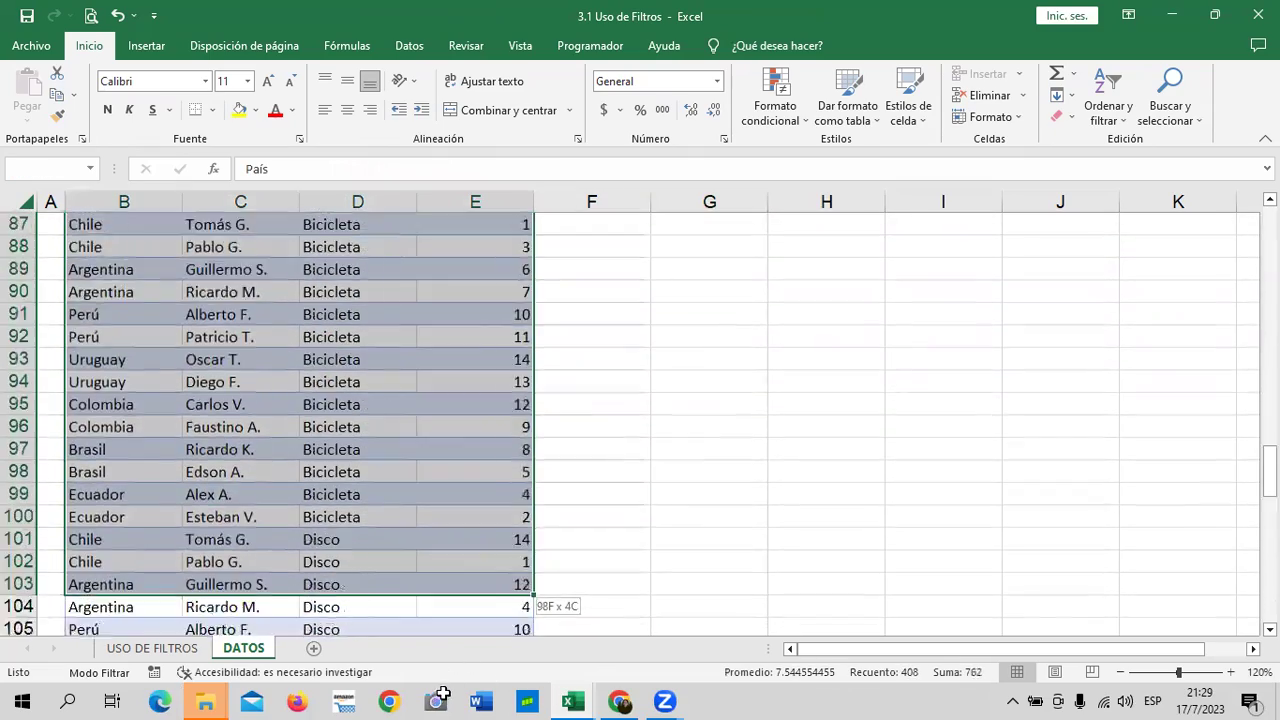
mouse_move(443, 693)
mouse_down()
mouse_move(479, 663)
mouse_move(509, 586)
mouse_up()
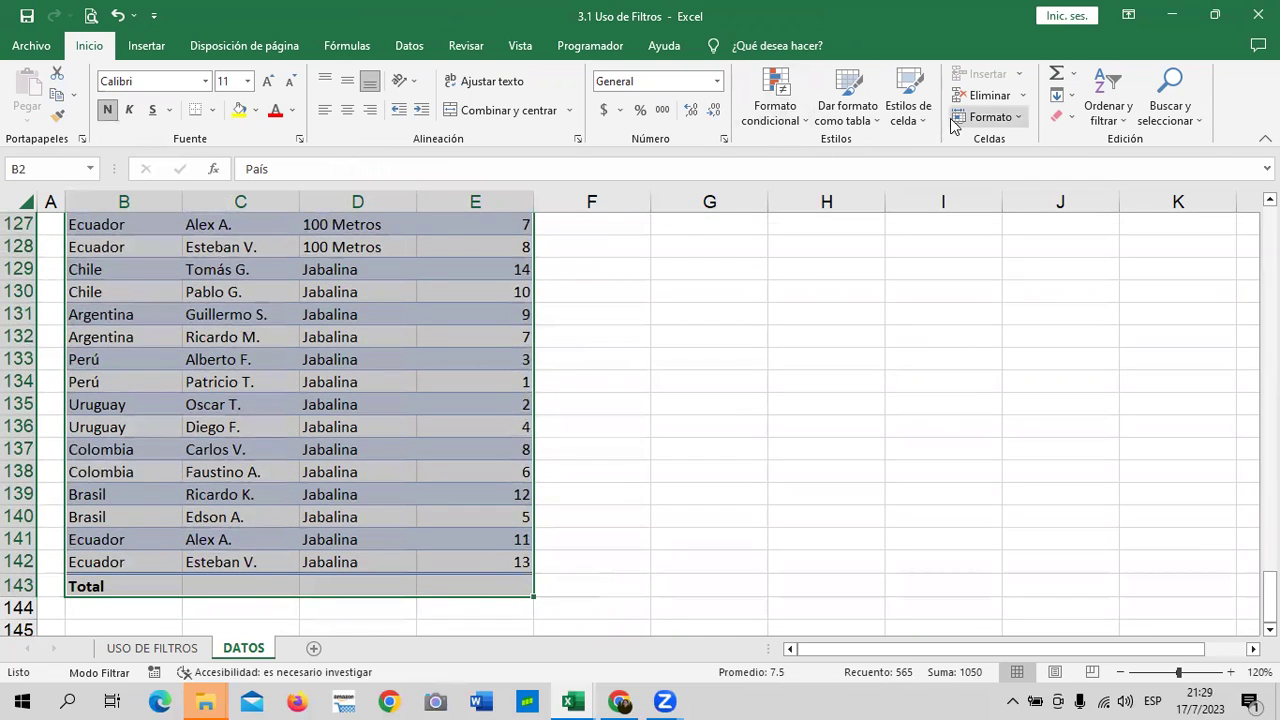
click(908, 110)
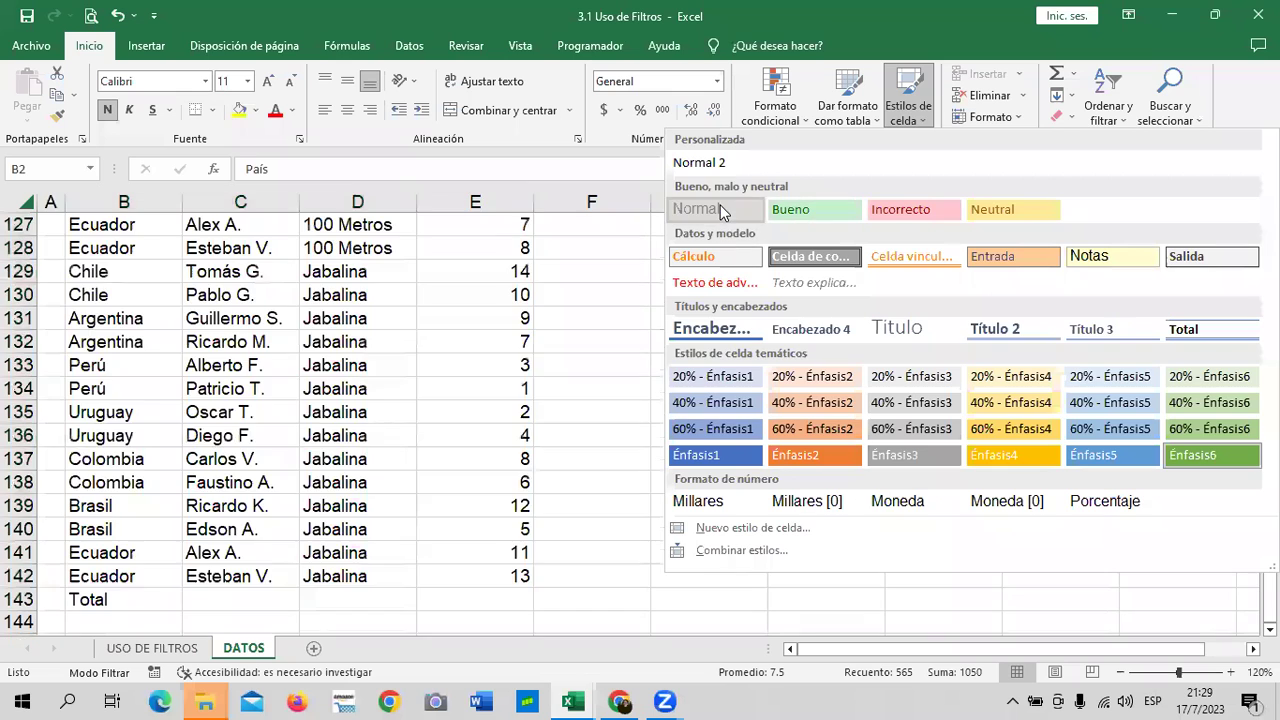
click(712, 210)
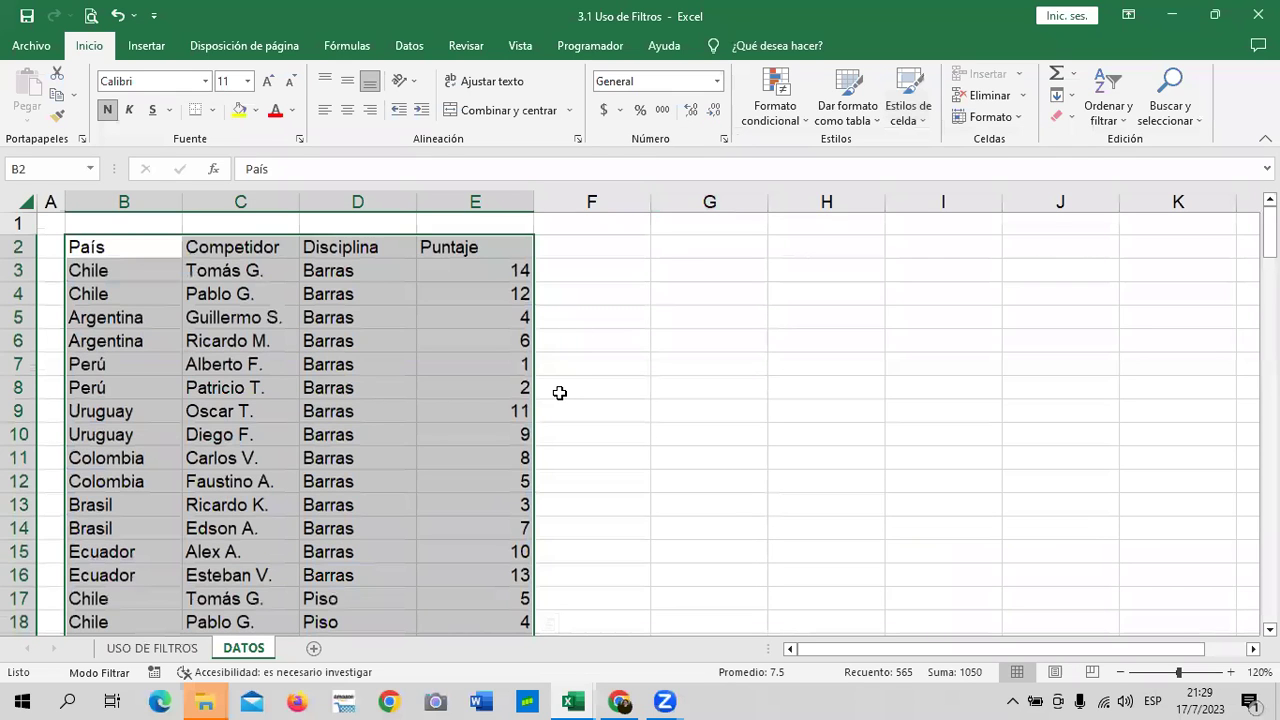
click(760, 362)
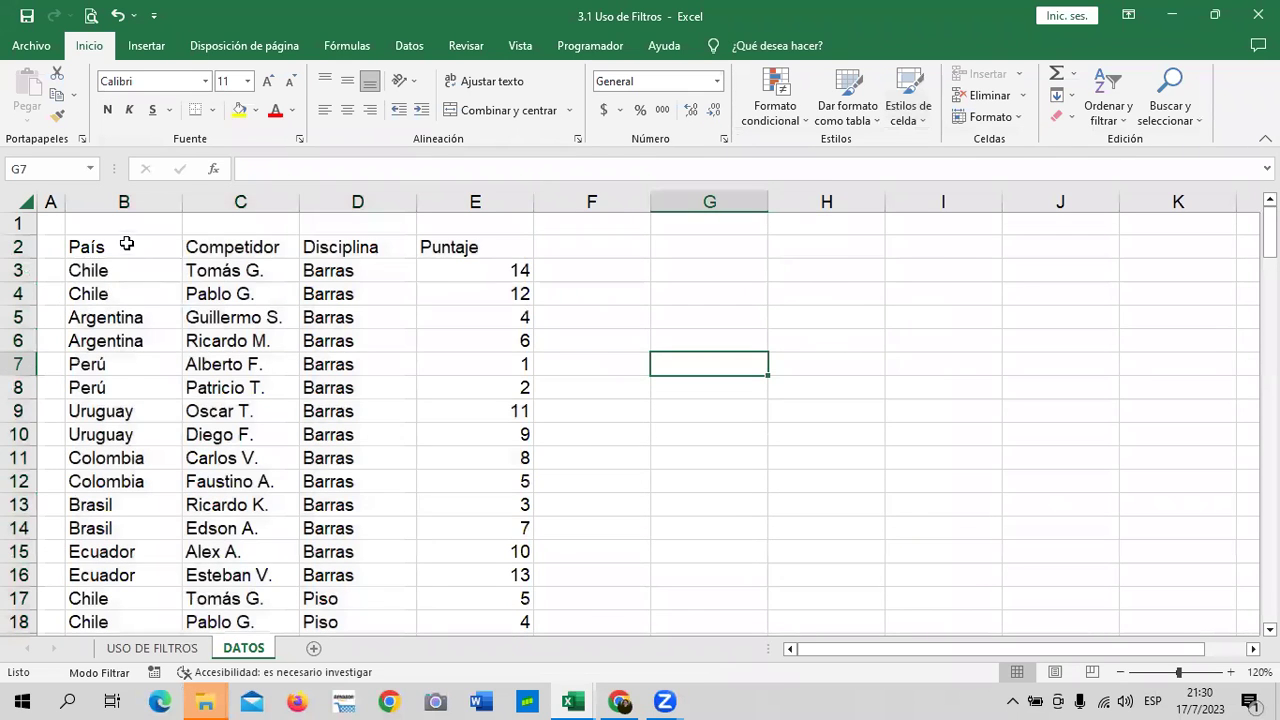
Apply the green Énfasis6 cell style to the header cells B2:E2.
drag(127, 243, 450, 247)
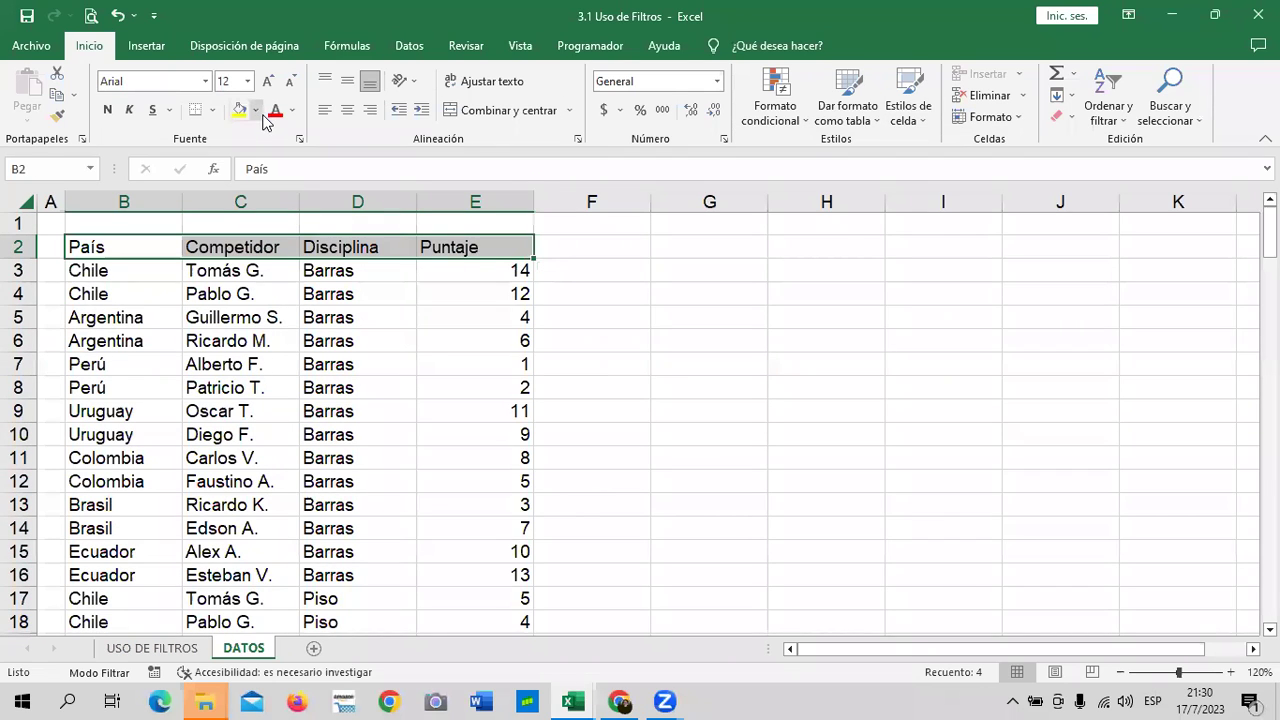
click(908, 100)
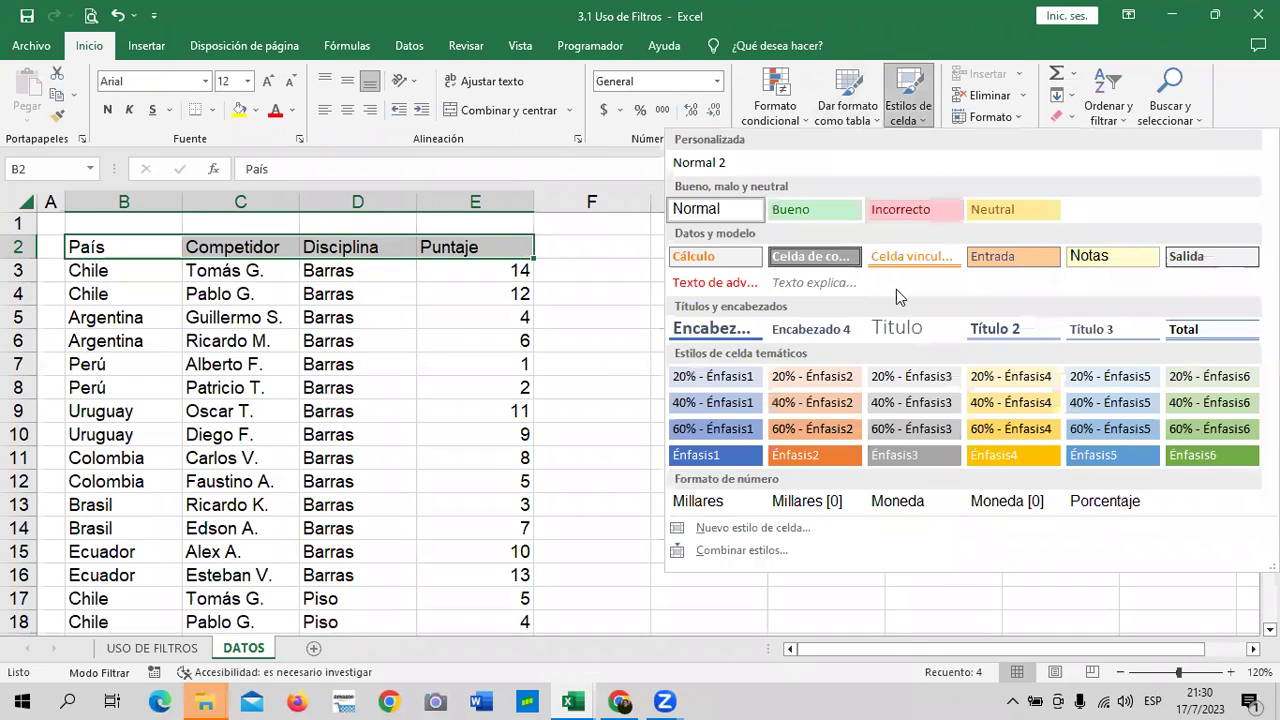
click(1210, 455)
click(745, 415)
Delete the leftover Total label in cell B143 at the bottom of the data.
scroll(386, 434, down, 6)
scroll(394, 443, down, 11)
scroll(397, 443, down, 12)
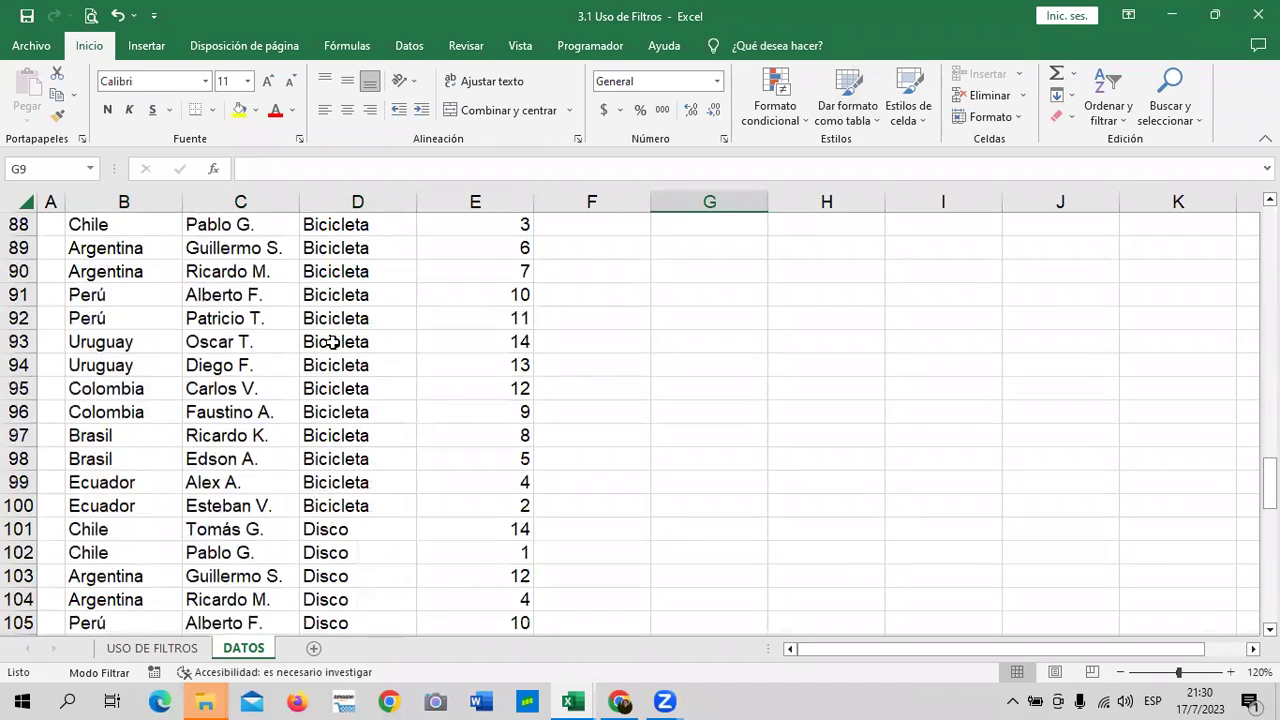
click(333, 342)
key(ctrl+Down)
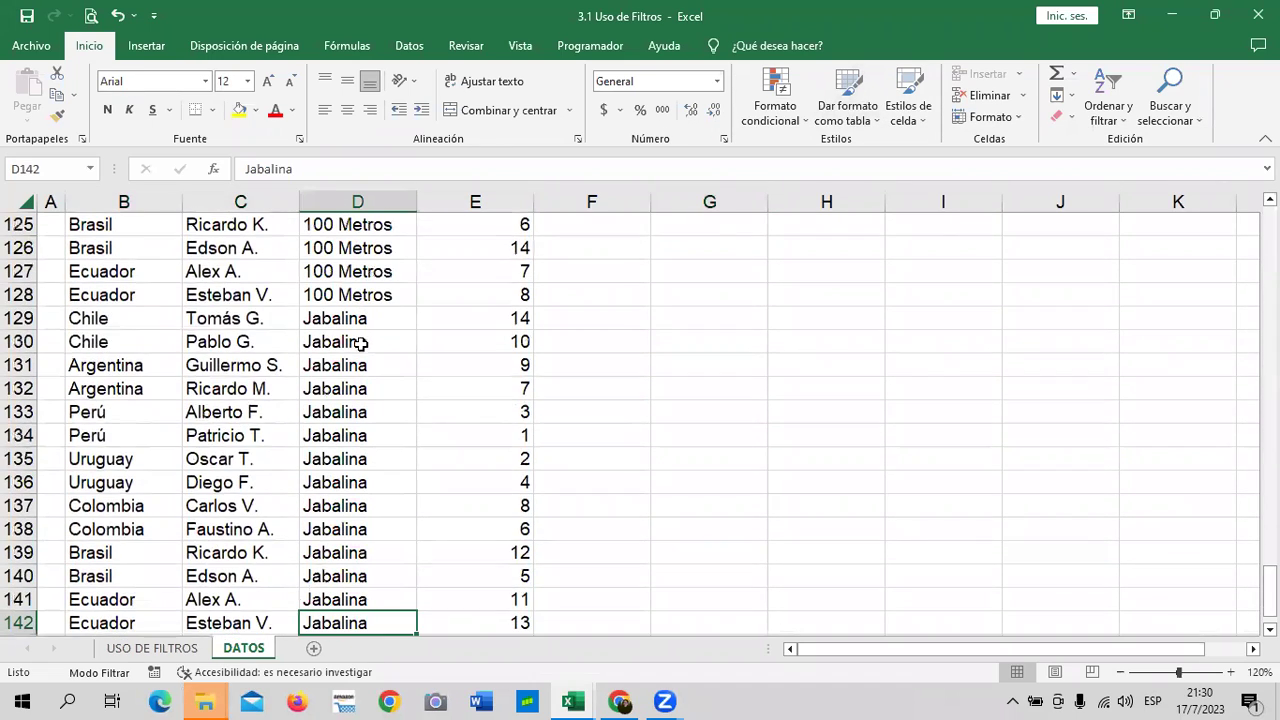
scroll(425, 390, down, 4)
click(137, 360)
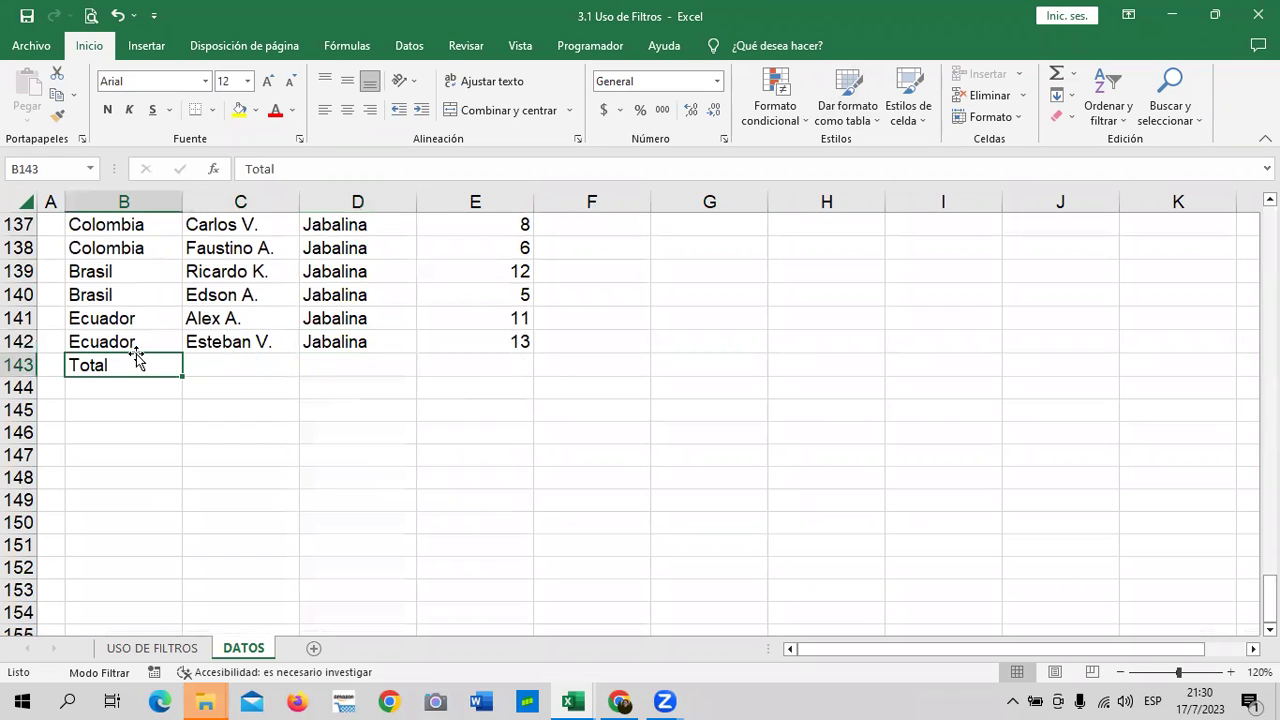
key(Delete)
click(424, 500)
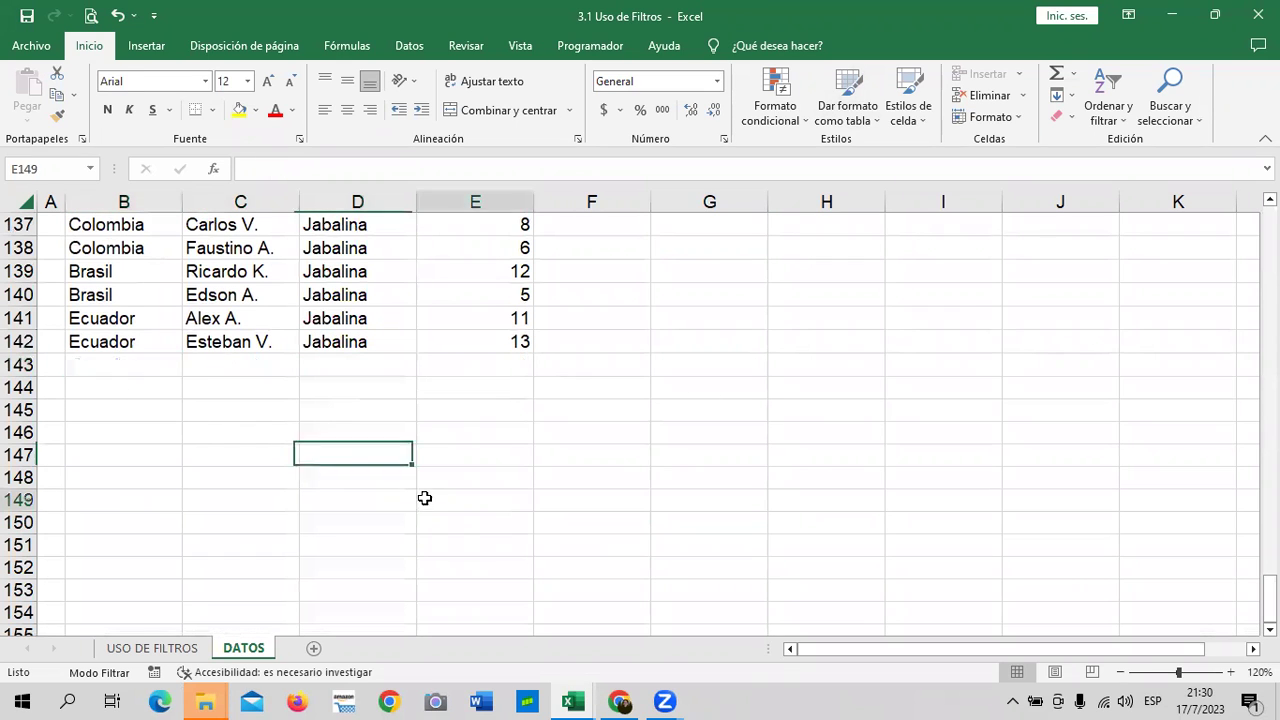
click(142, 341)
Apply AutoFilter to the País–Puntaje headers with Ctrl+Shift+L, then check Puntaje's filter list.
key(ctrl+Up)
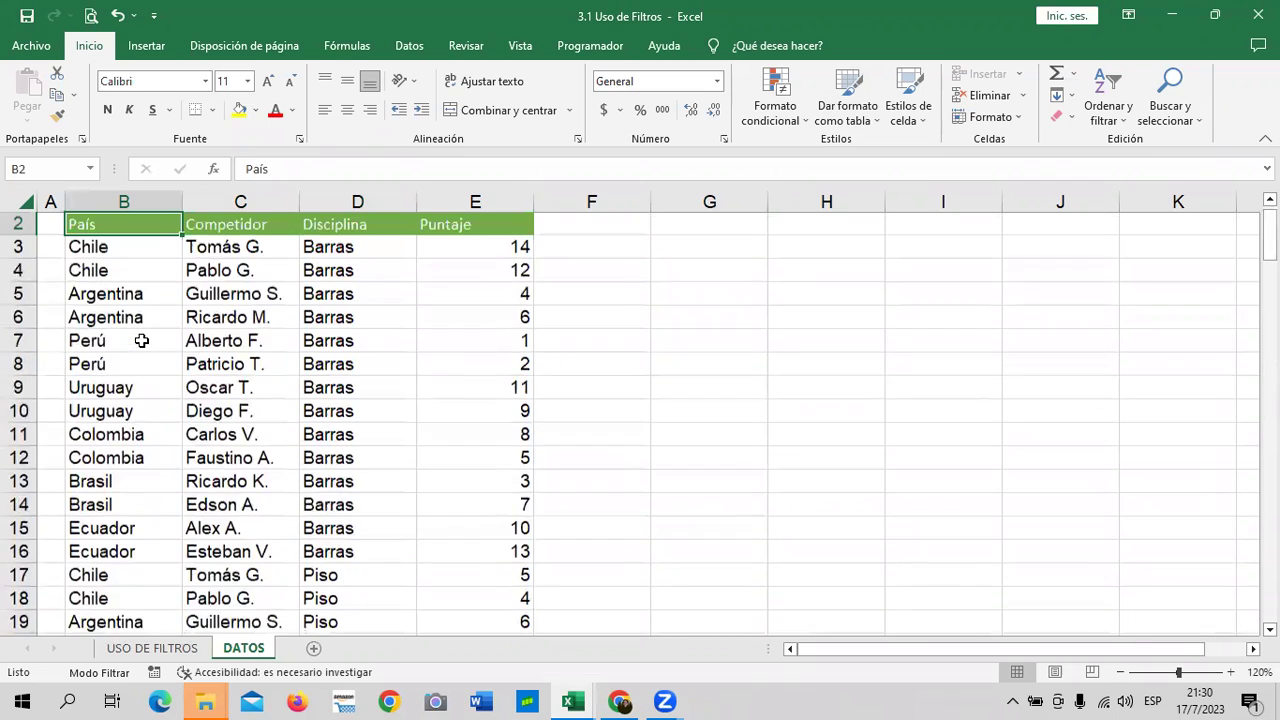
click(507, 227)
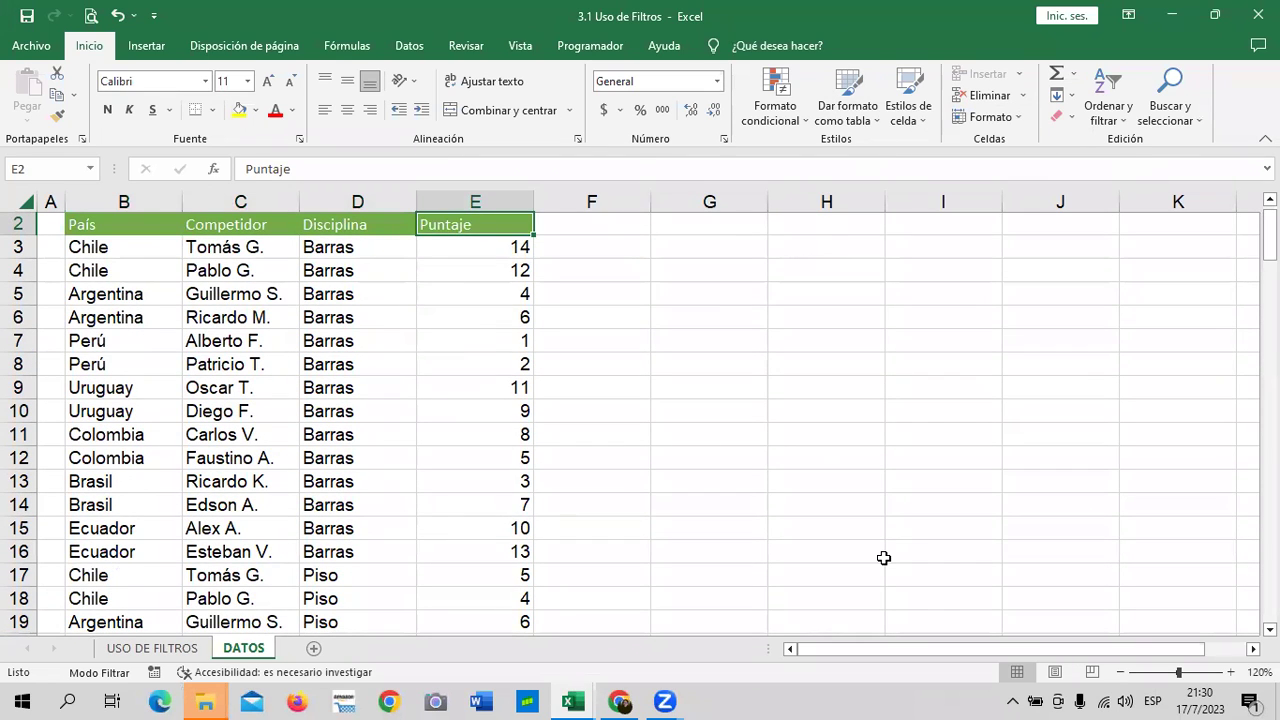
key(ctrl+shift+l)
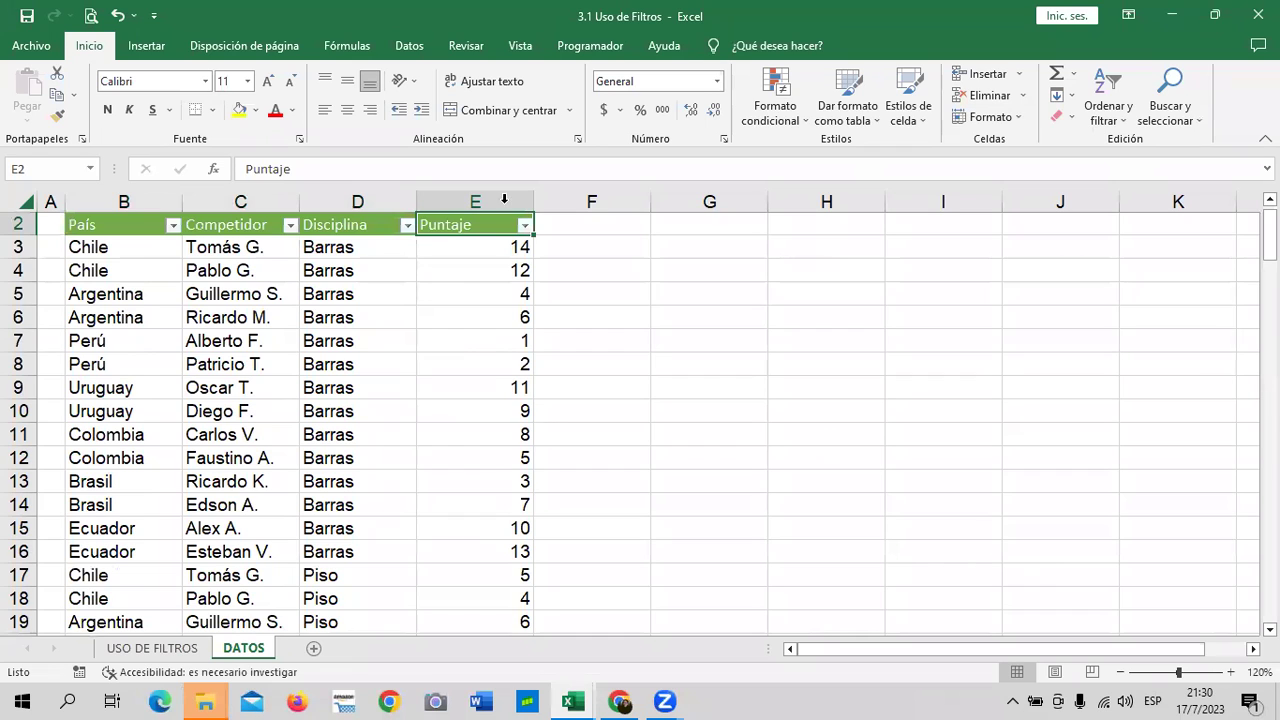
click(524, 225)
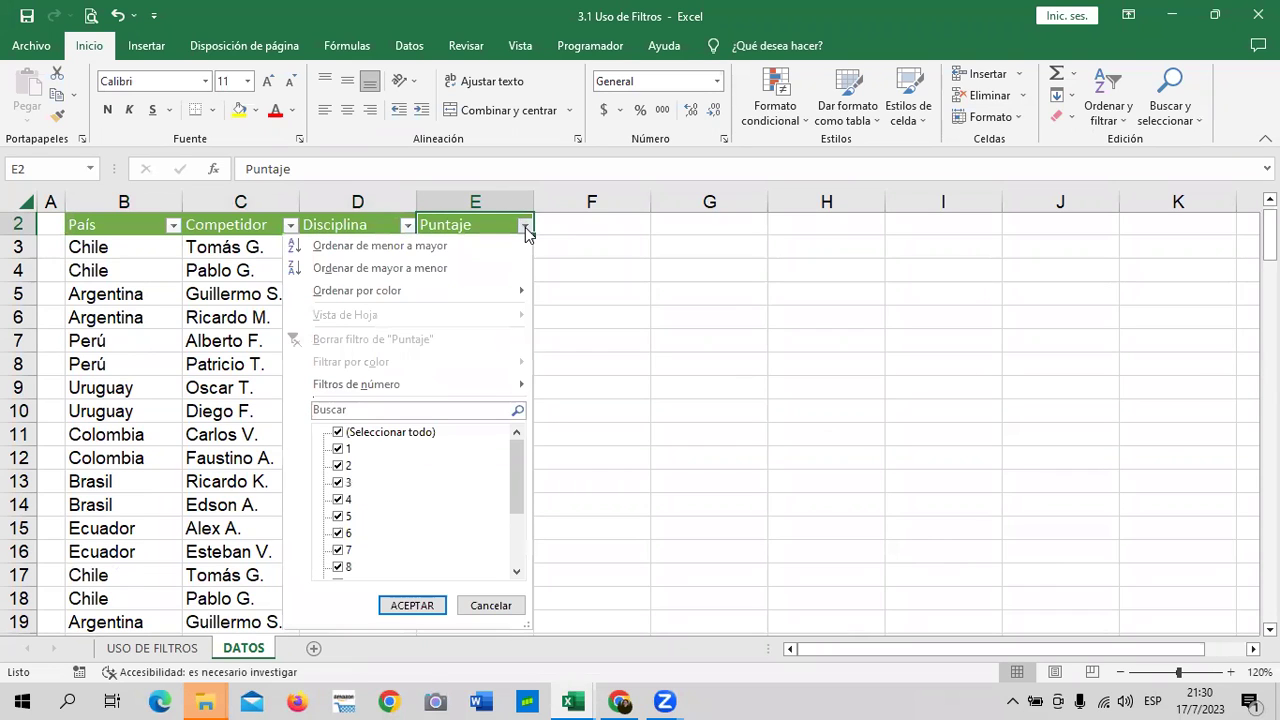
mouse_move(356, 384)
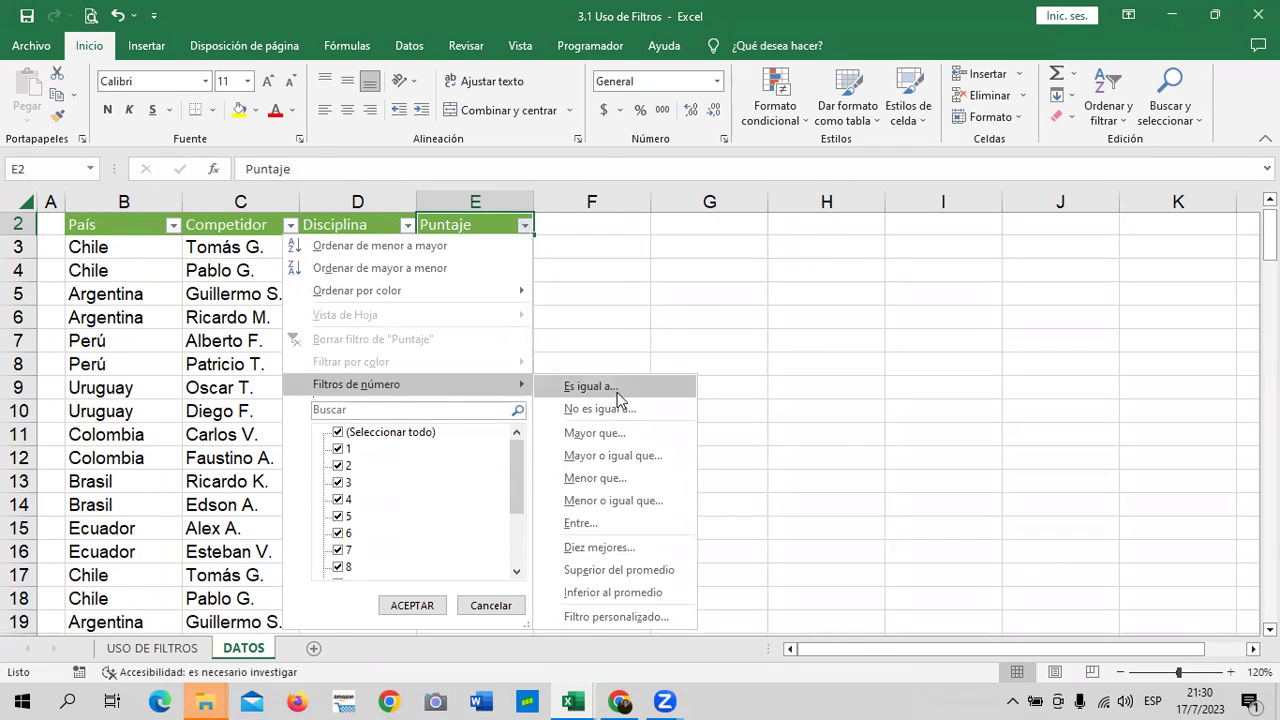
click(686, 290)
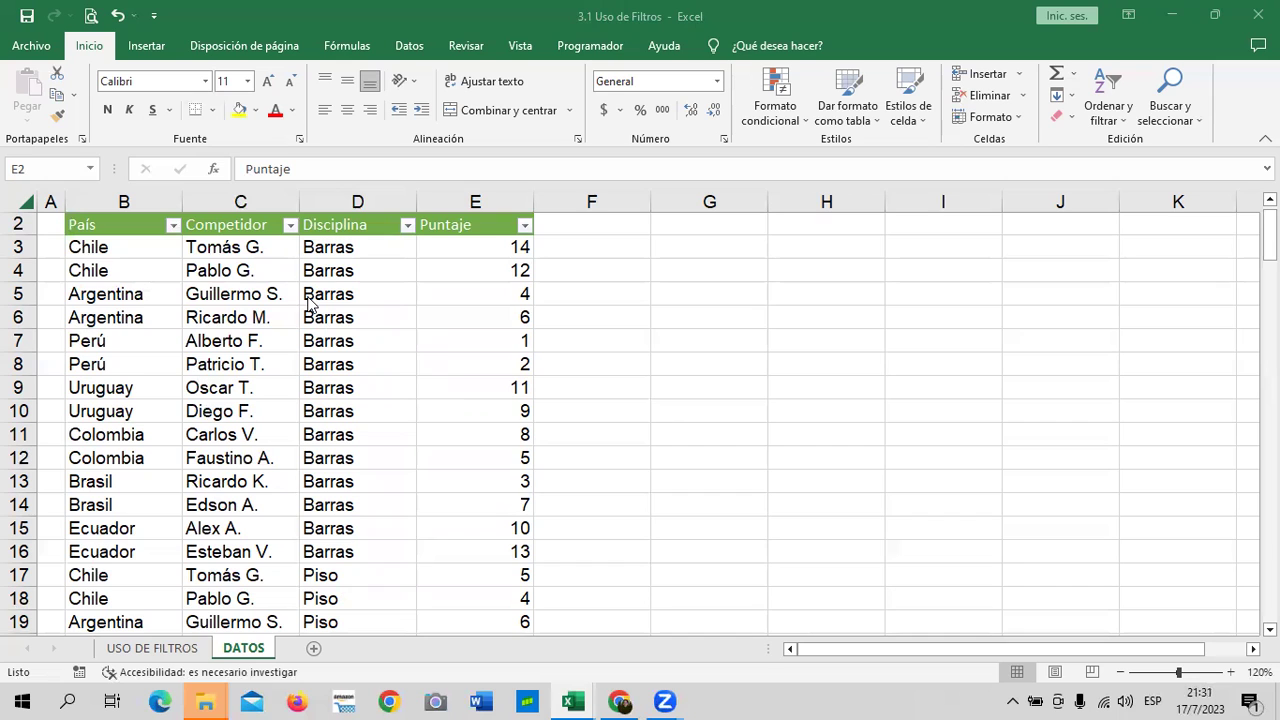
Turn on Filtro for the USO DE FILTROS sales data via Ordenar y filtrar.
click(145, 655)
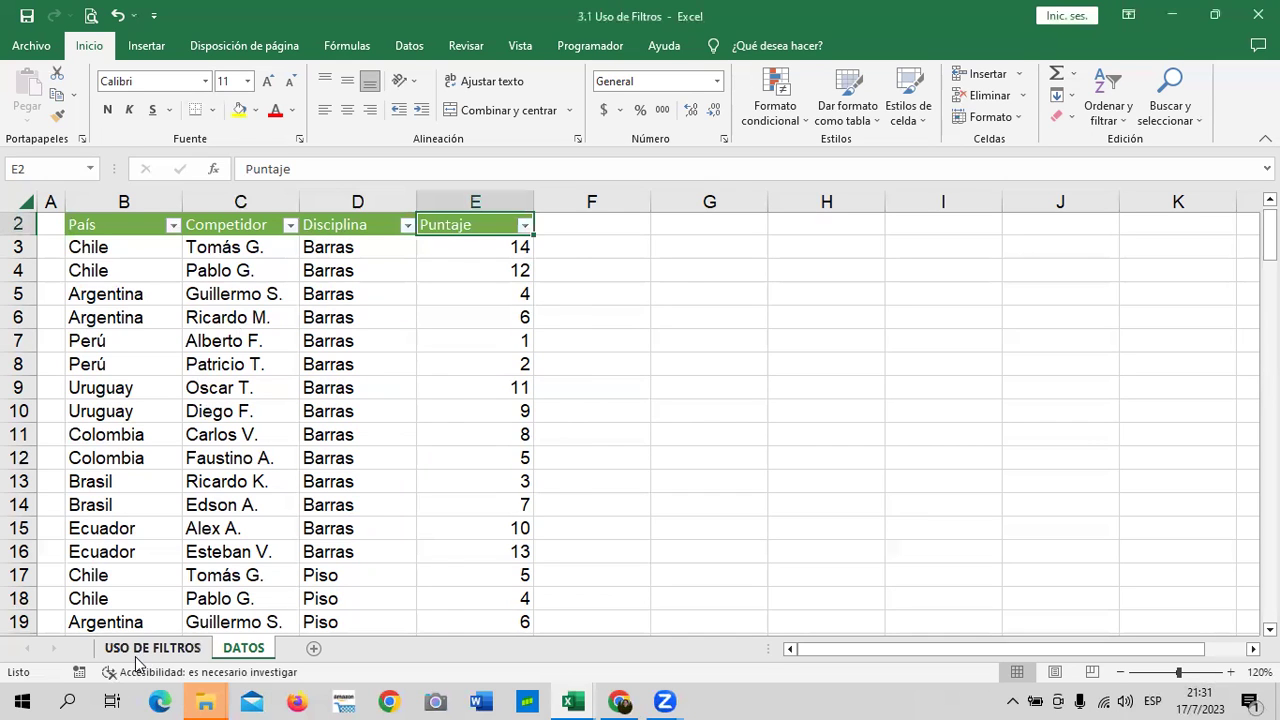
click(137, 652)
click(117, 353)
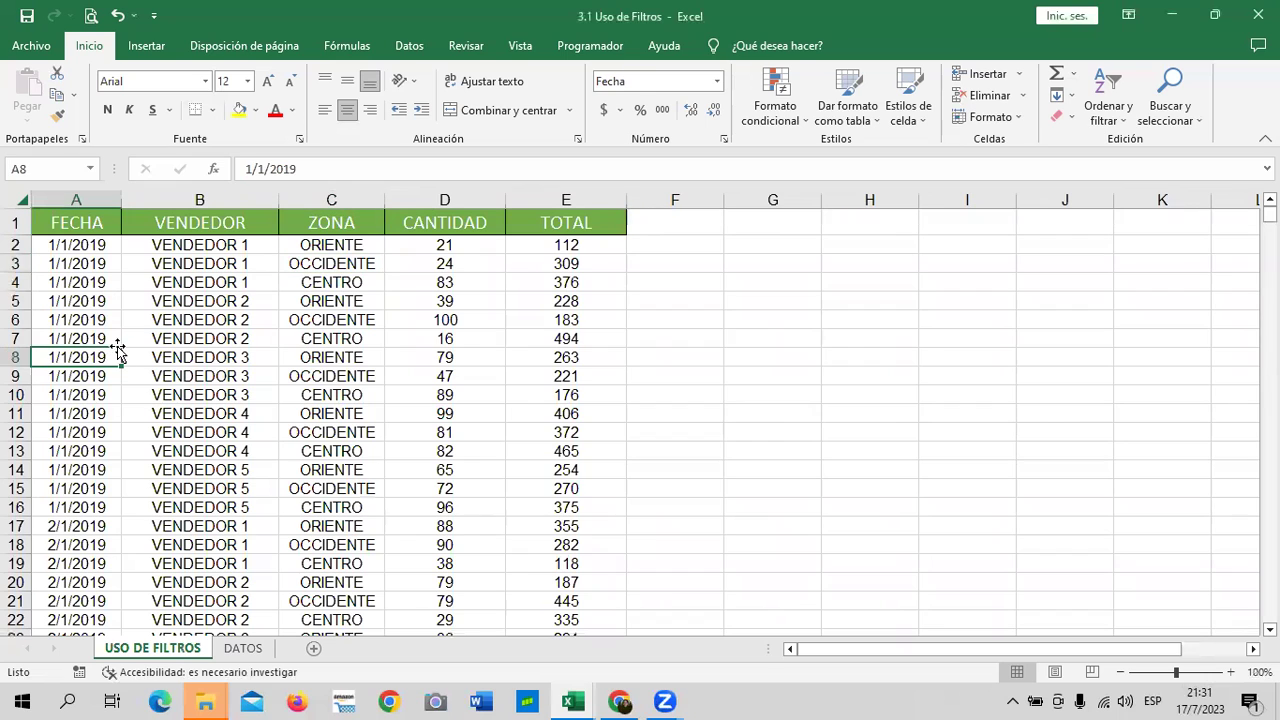
click(1105, 108)
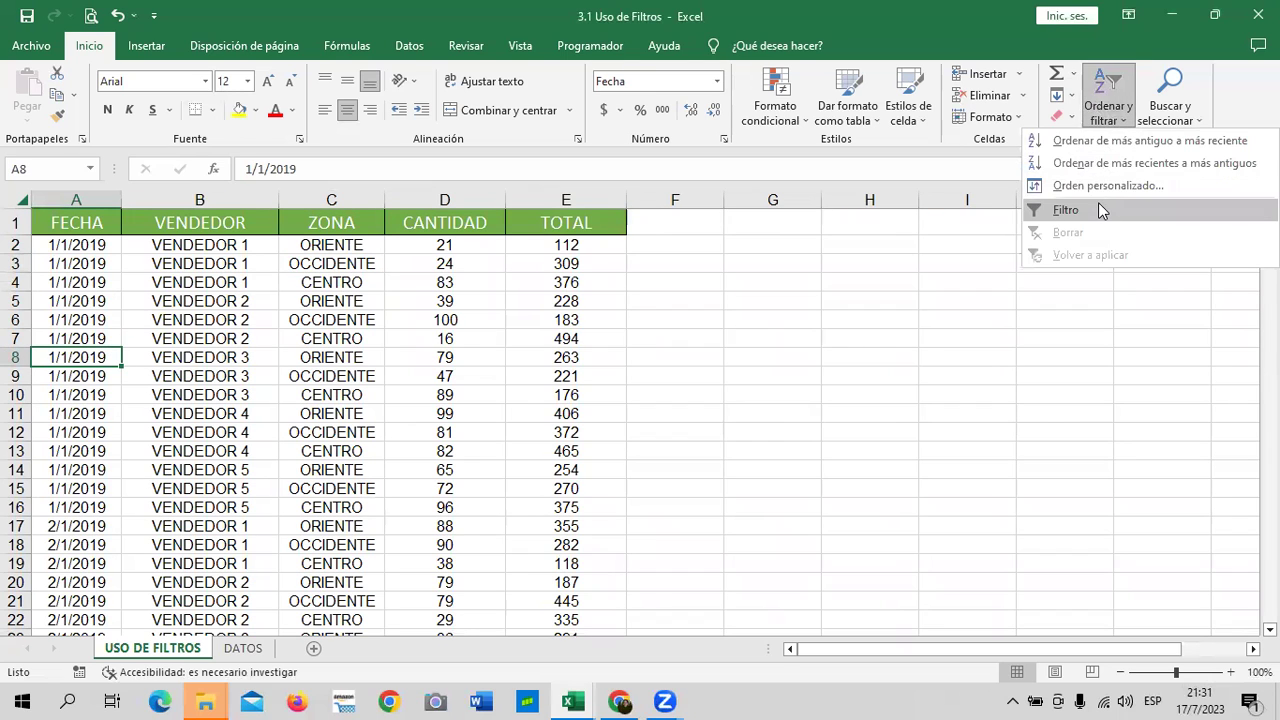
click(1098, 208)
Inspect the TOTAL, CANTIDAD, VENDEDOR, ZONA and FECHA filter lists without filtering.
click(618, 227)
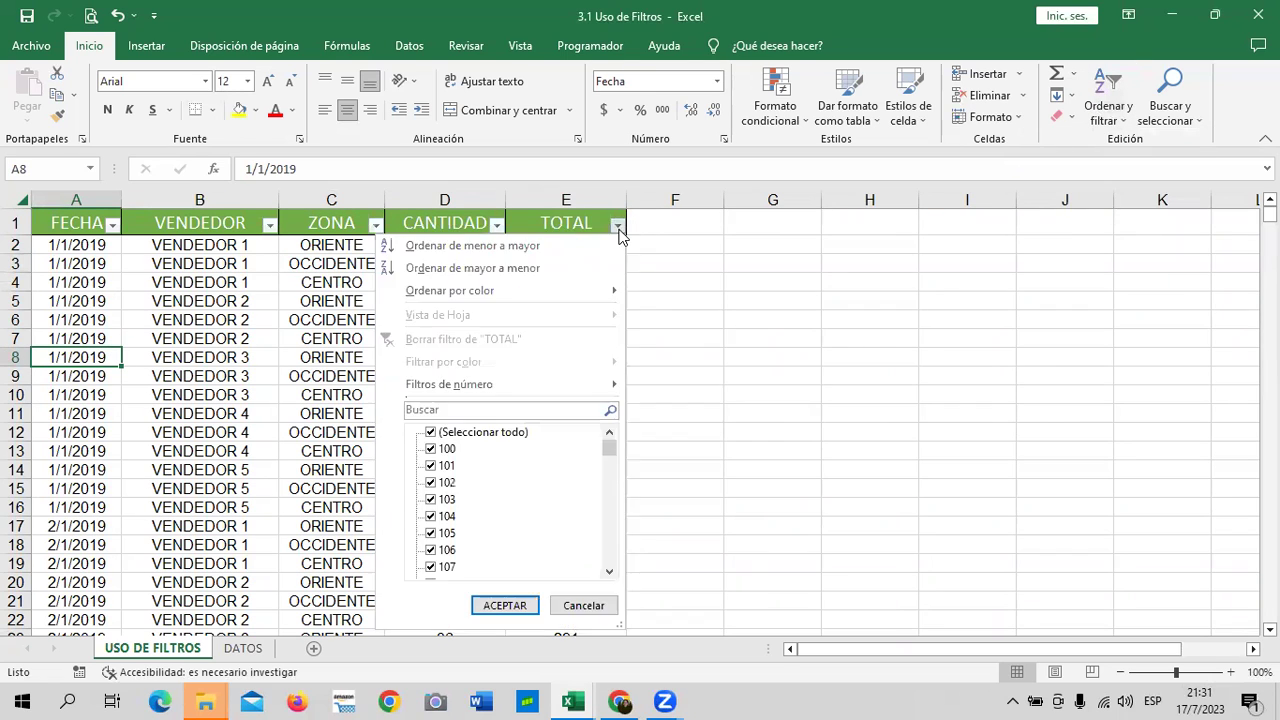
click(496, 226)
click(496, 224)
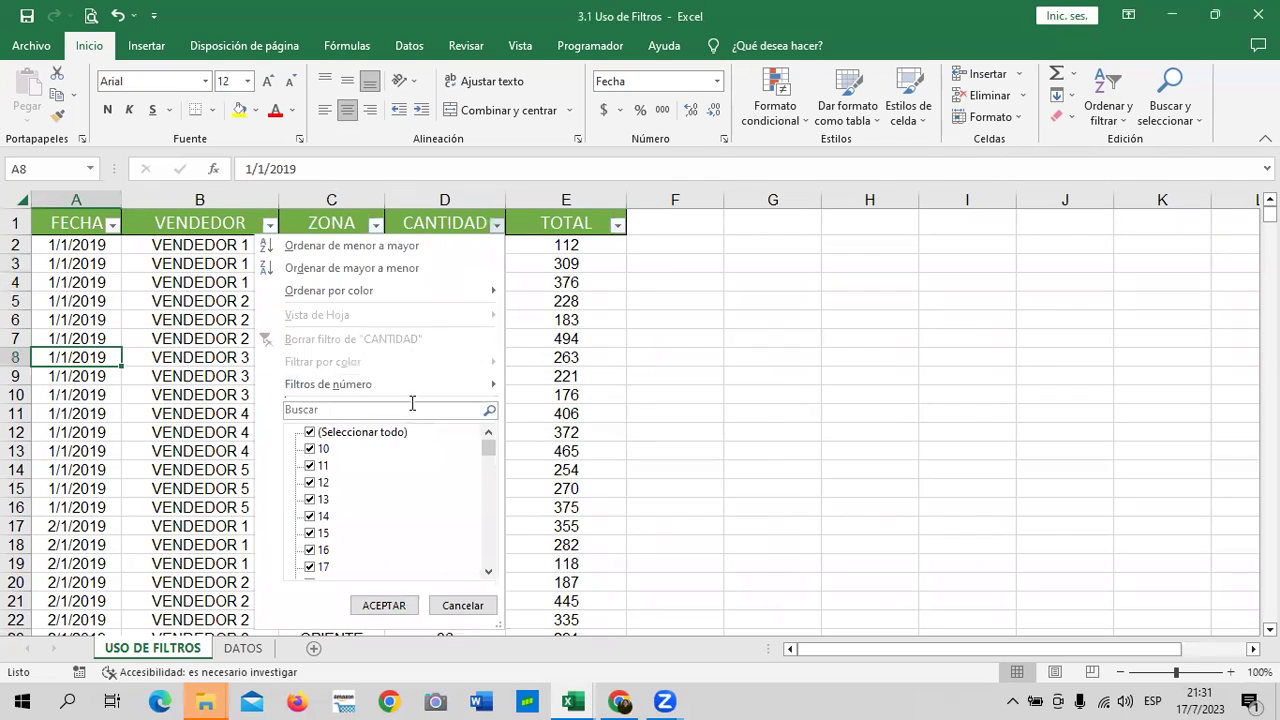
click(240, 226)
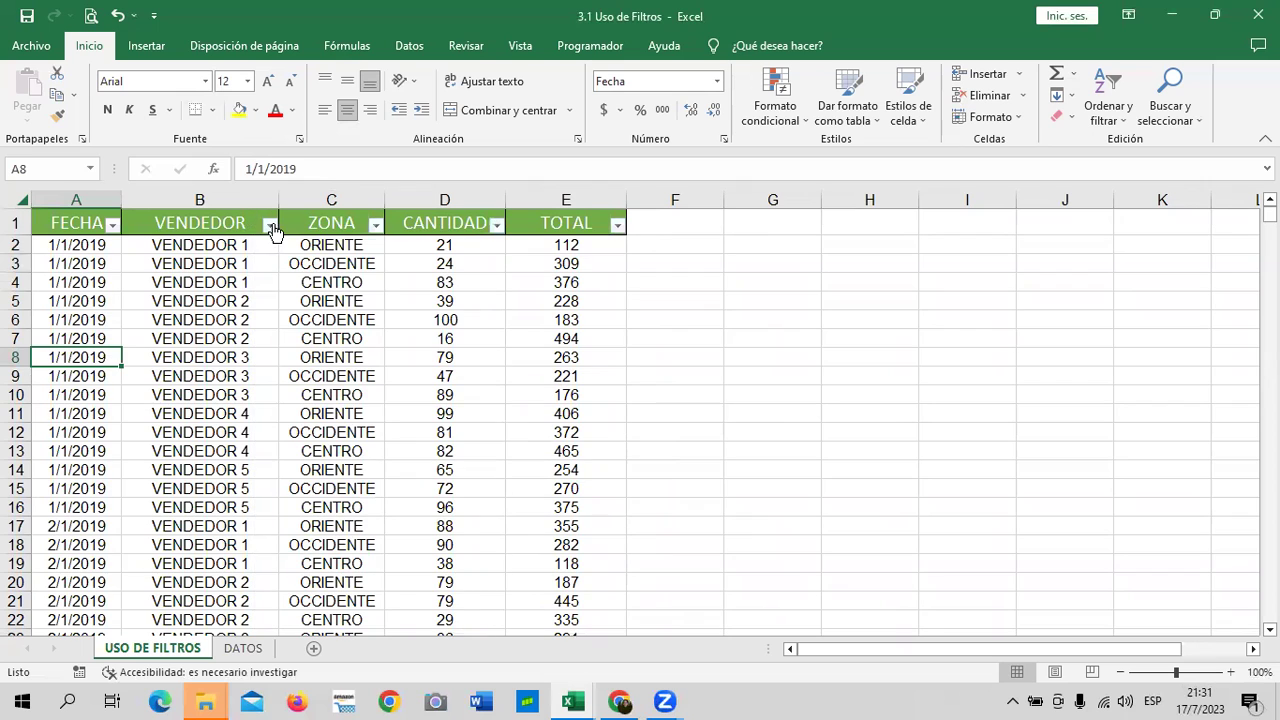
click(270, 226)
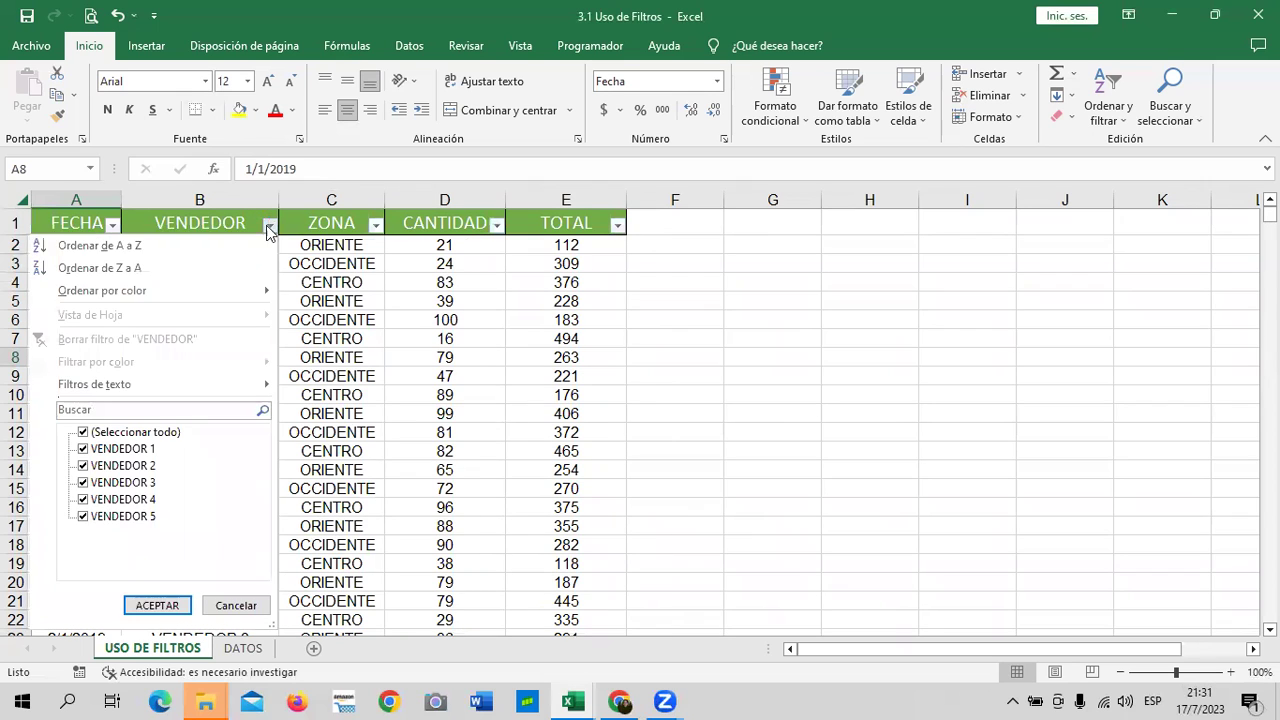
click(375, 227)
click(375, 227)
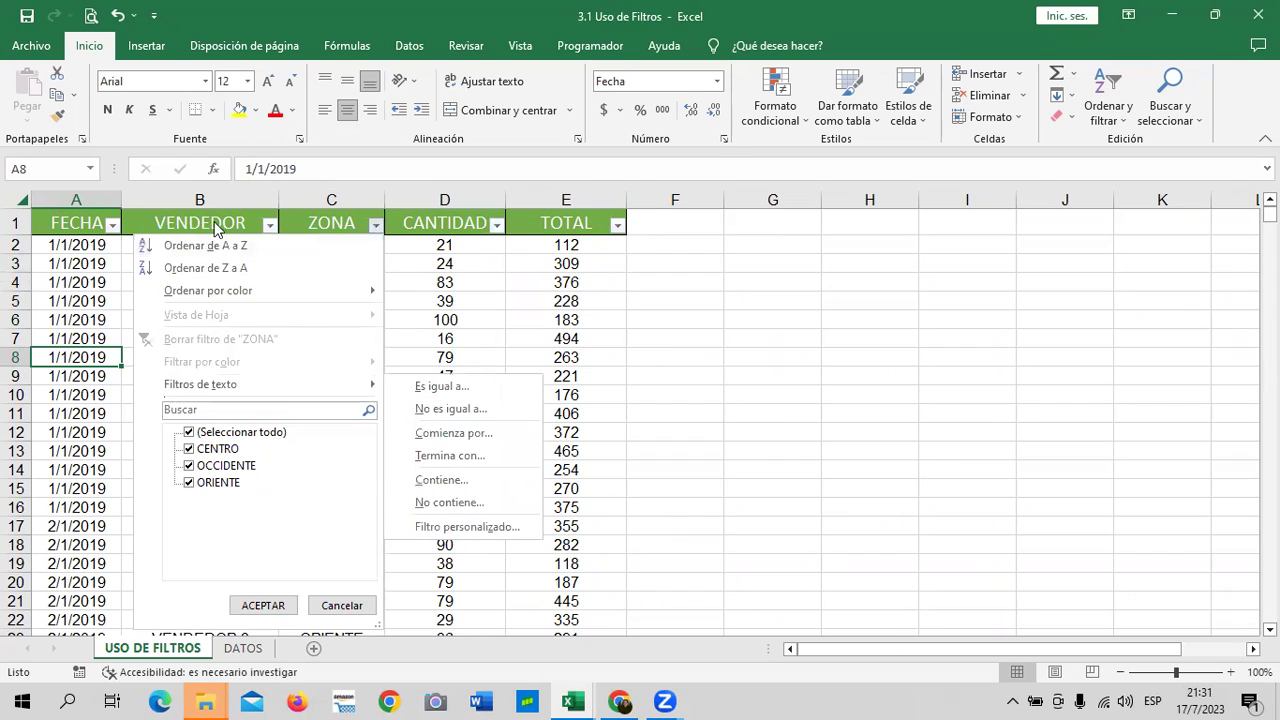
click(110, 230)
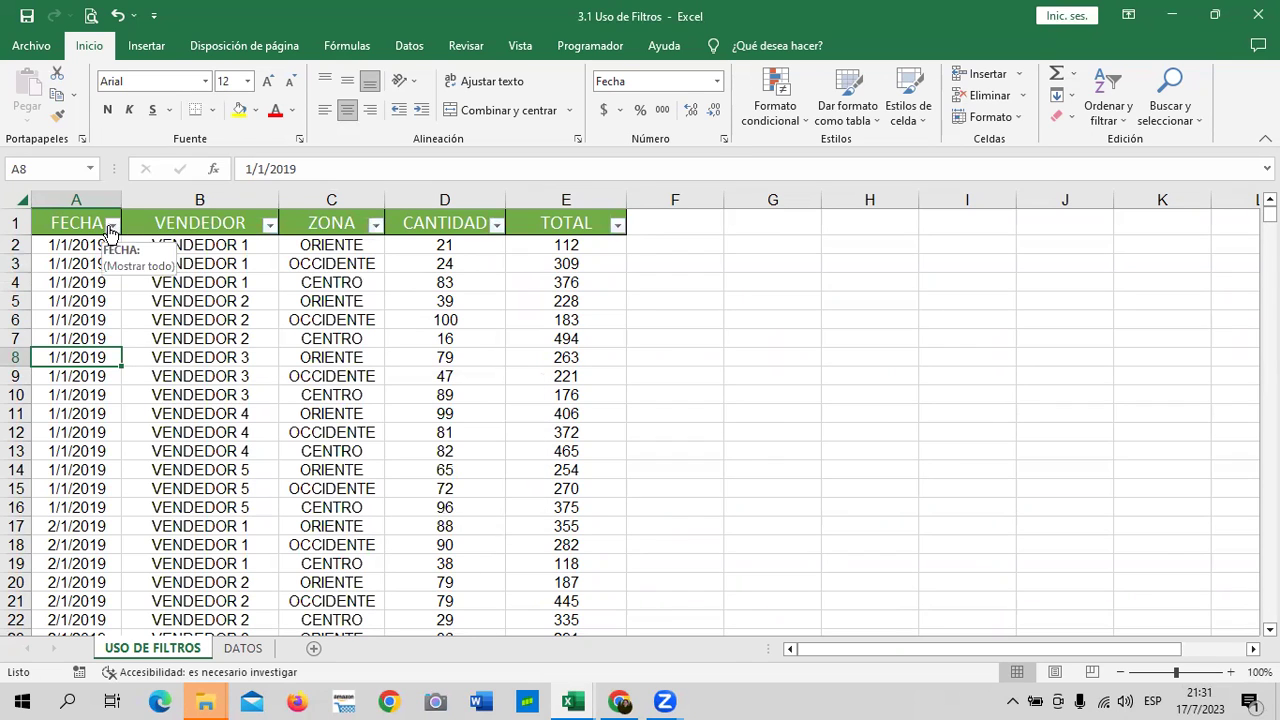
click(114, 226)
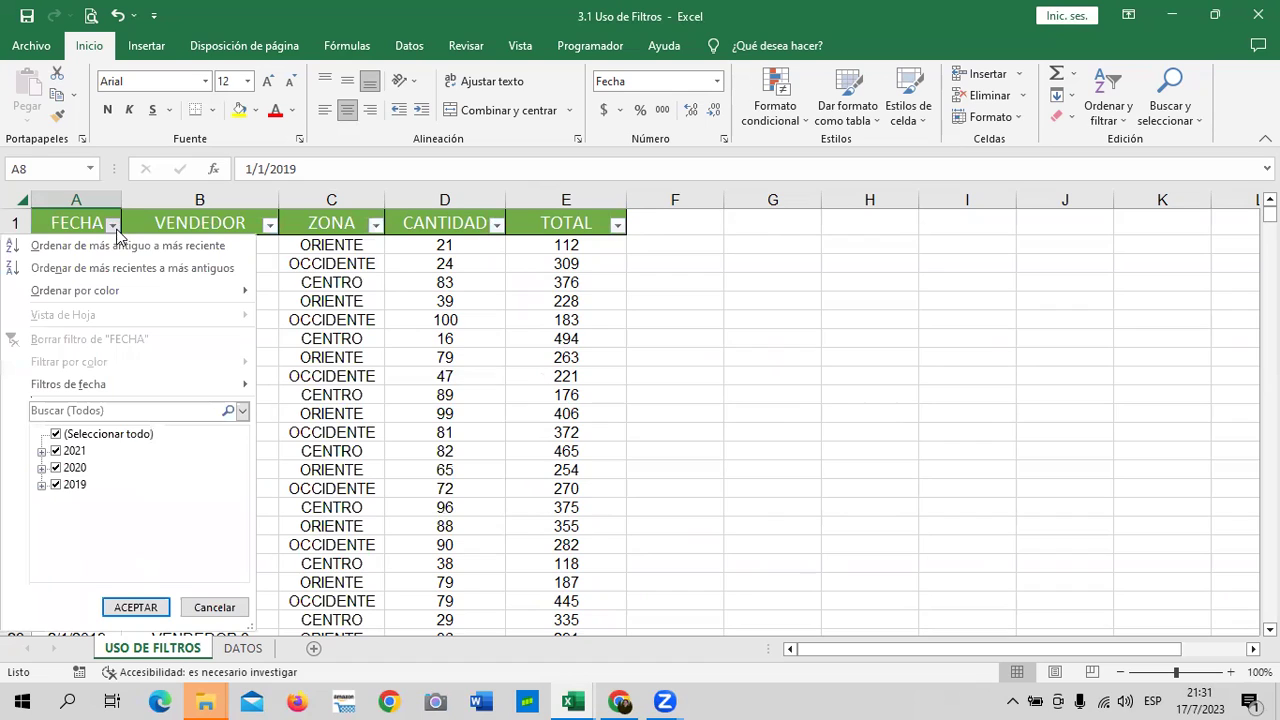
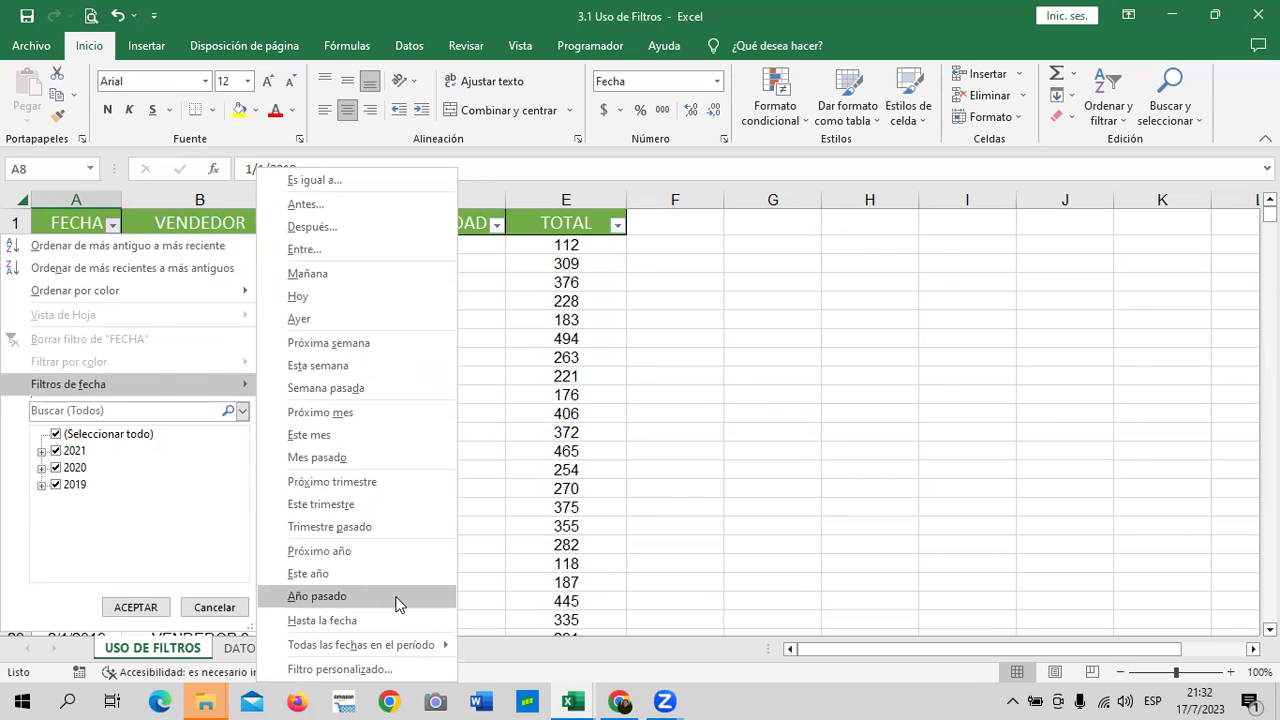
Apply the last-year date filter to FECHA, then clear it again.
click(396, 600)
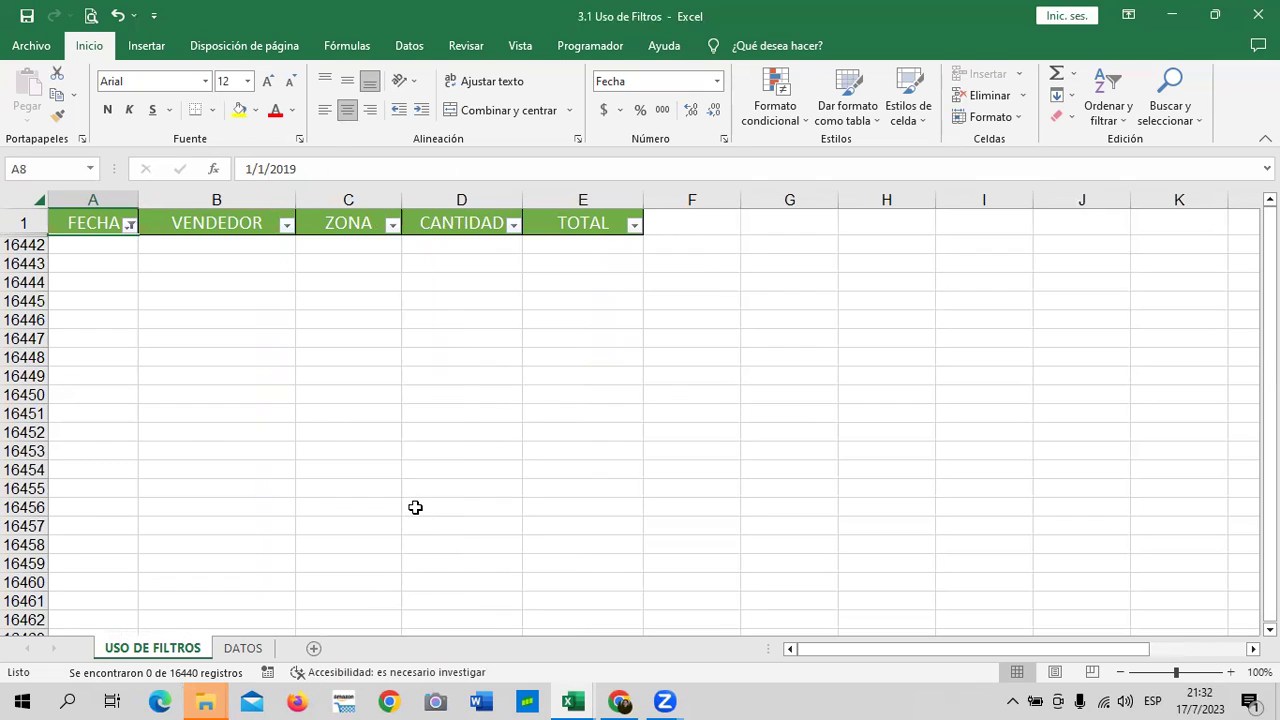
click(129, 224)
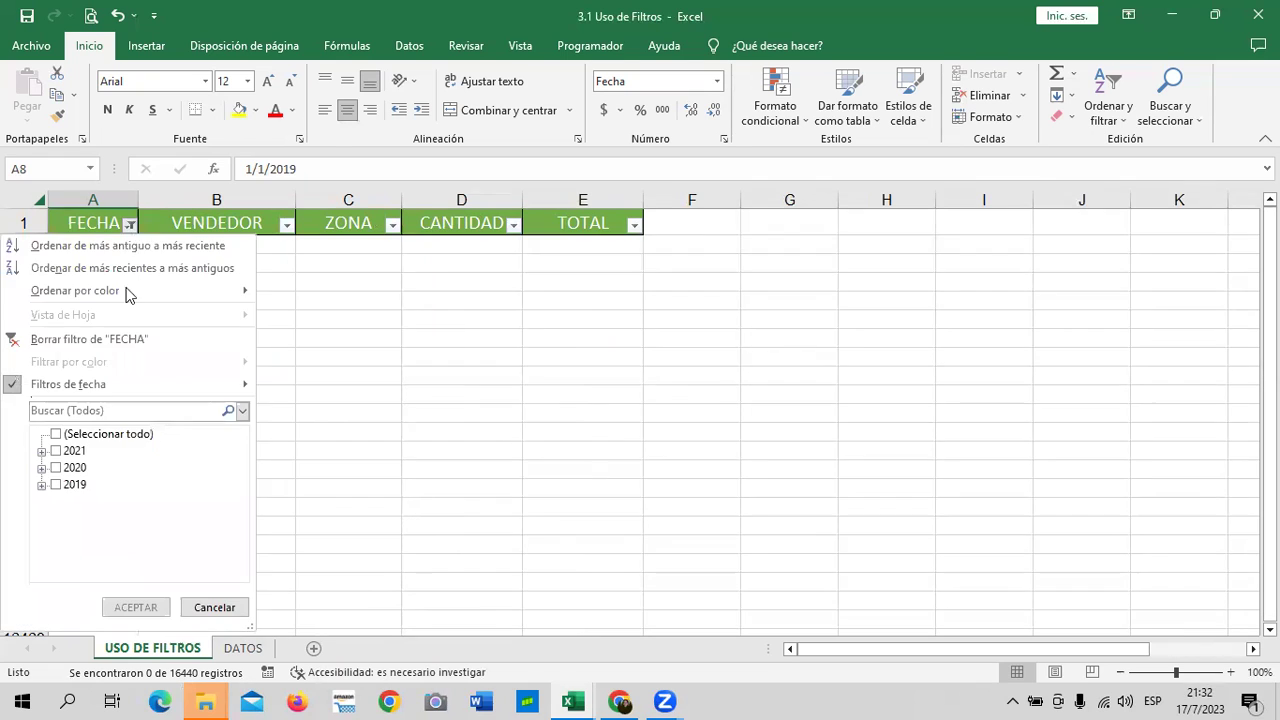
click(146, 339)
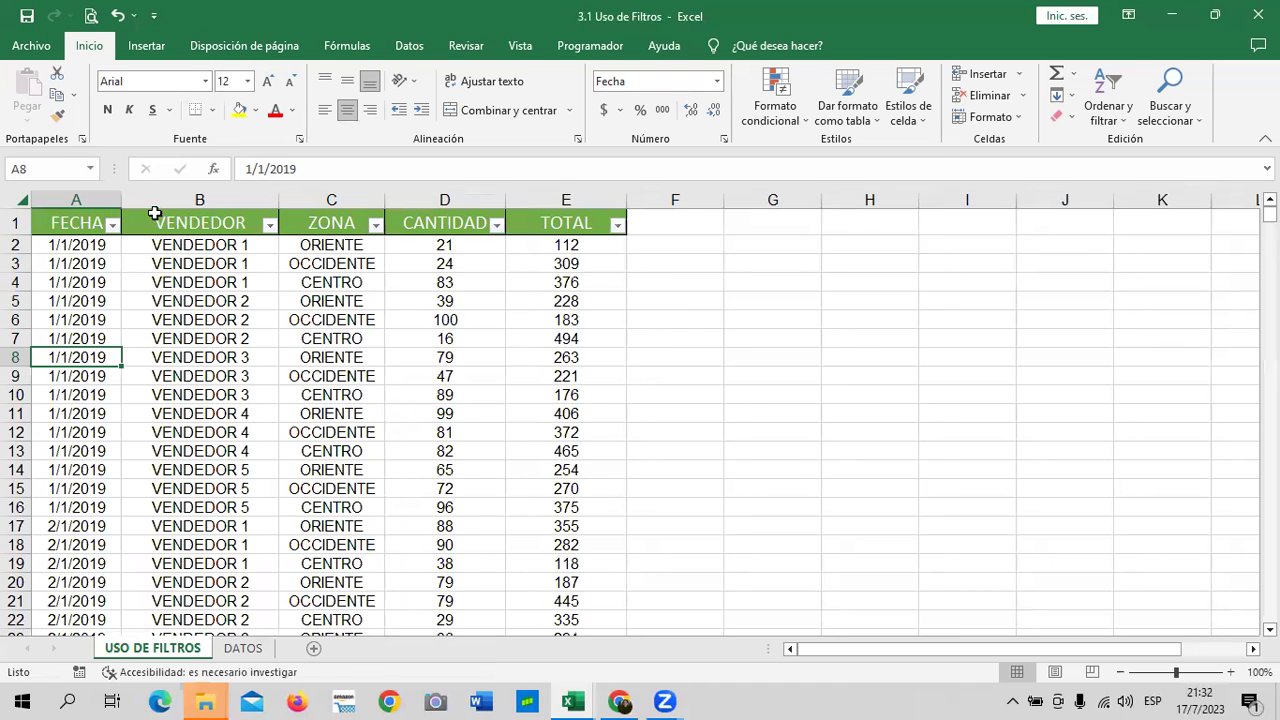
Start a custom 'equals' date filter on FECHA, then cancel it without entering a date.
click(112, 225)
mouse_move(68, 384)
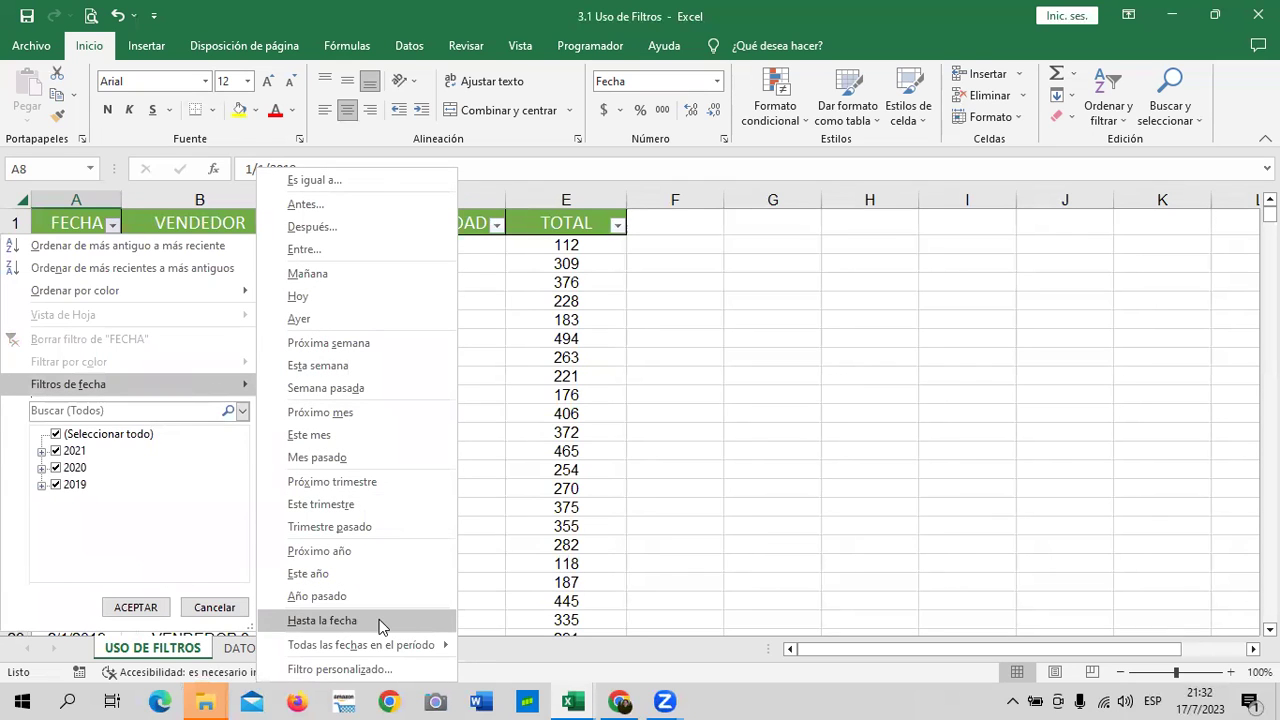
click(377, 180)
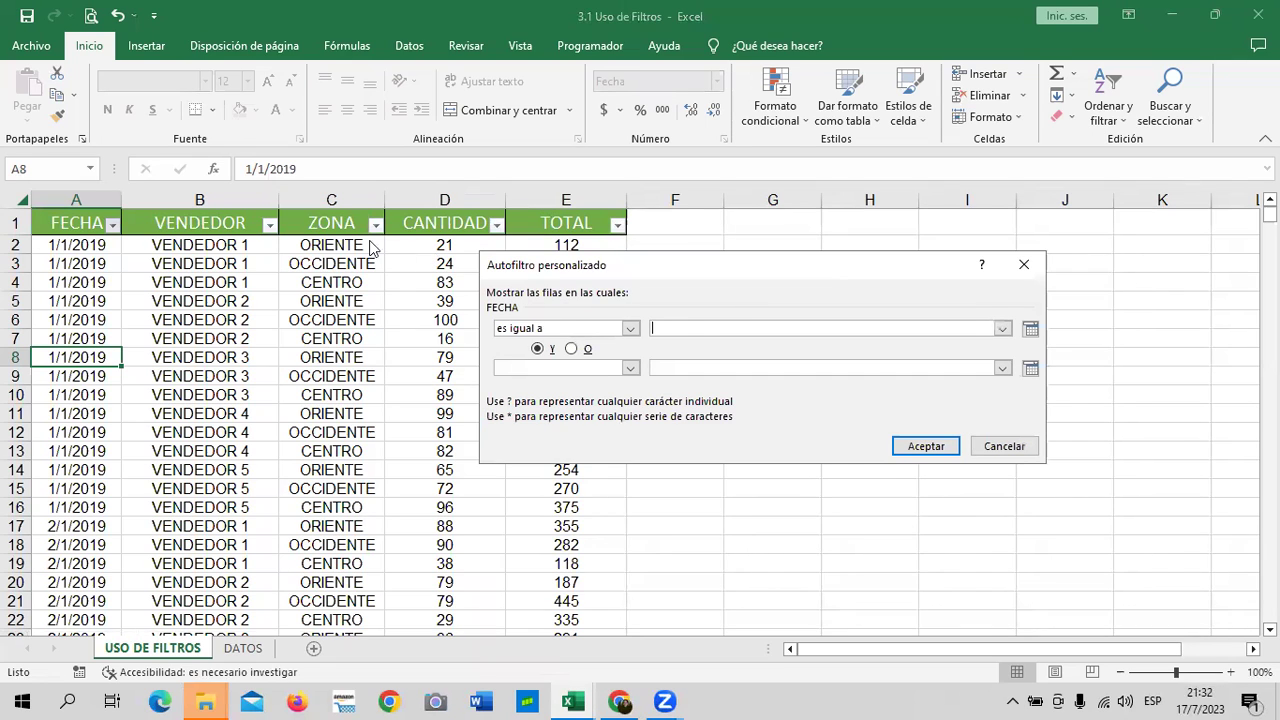
click(1031, 328)
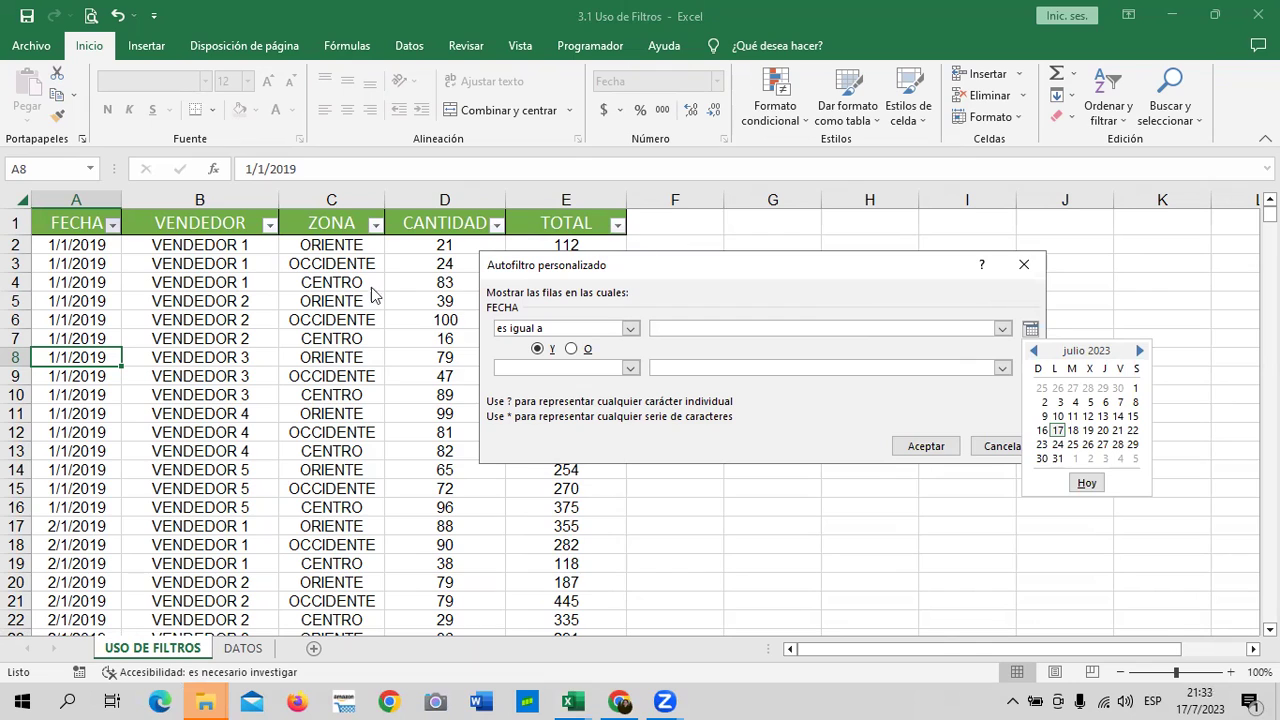
click(901, 322)
click(900, 323)
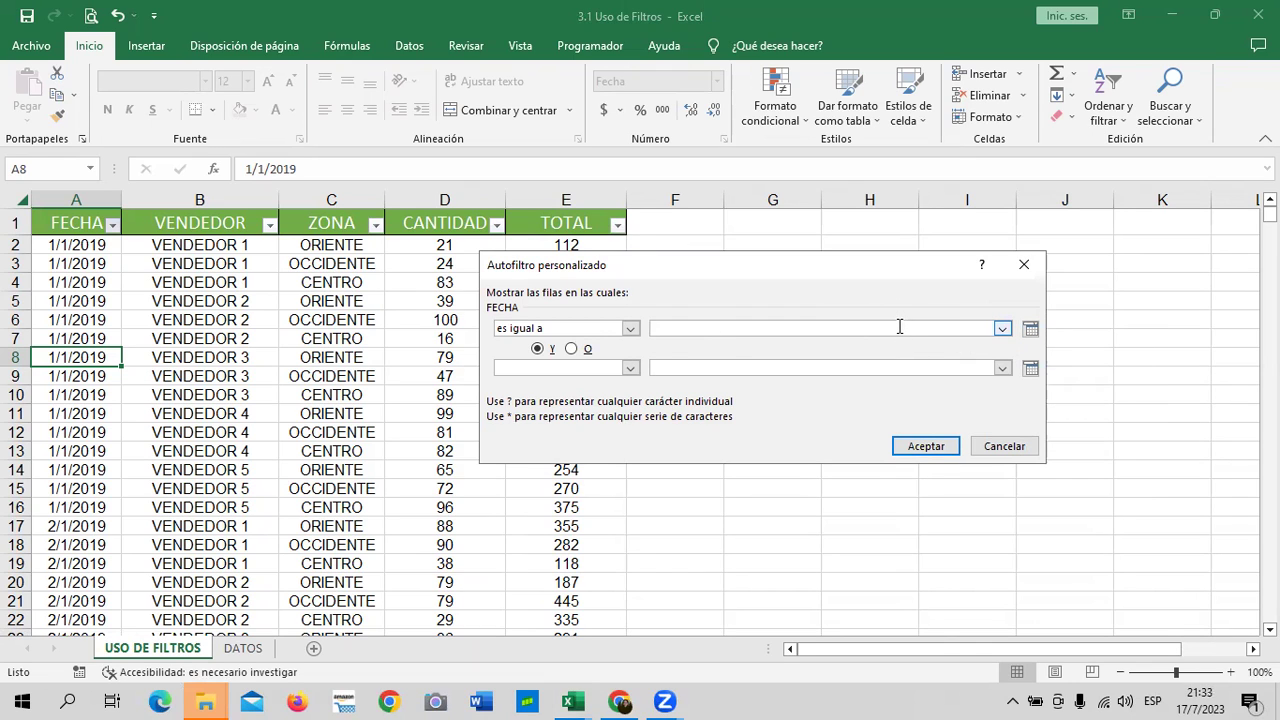
click(1004, 445)
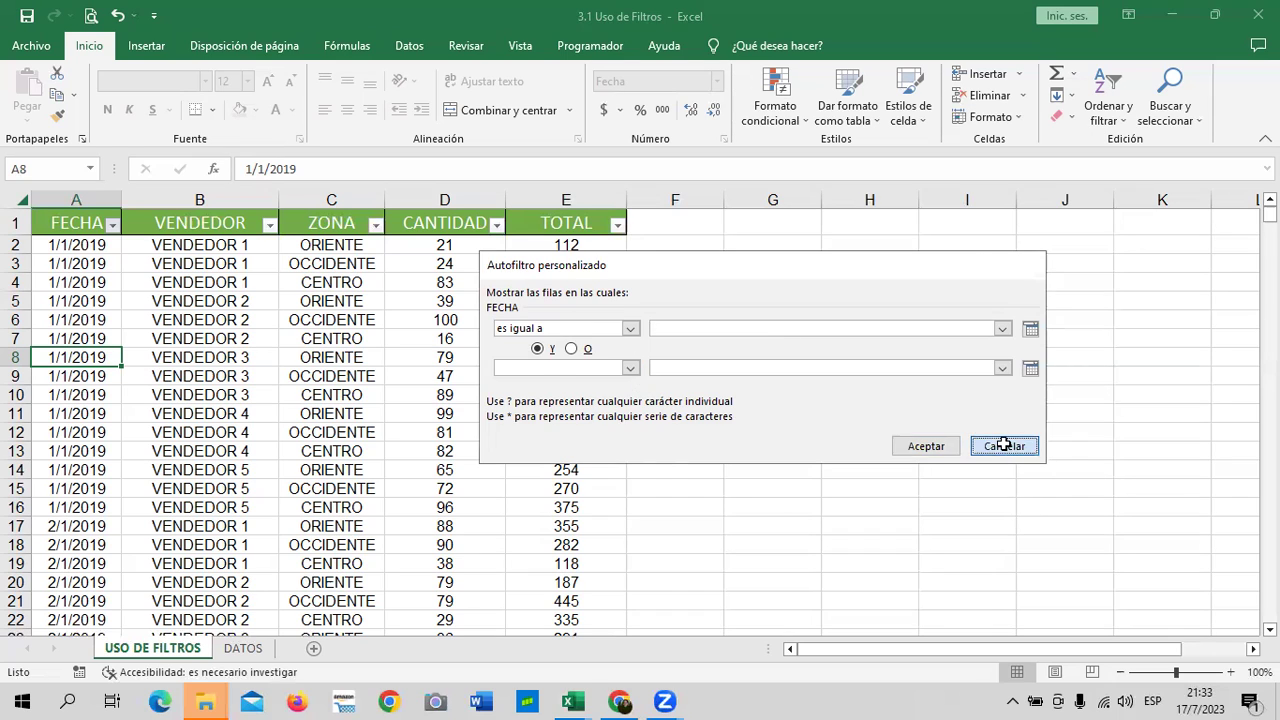
Expand the 2021, 2020 and 2019 years in the FECHA filter list to see their months.
click(114, 228)
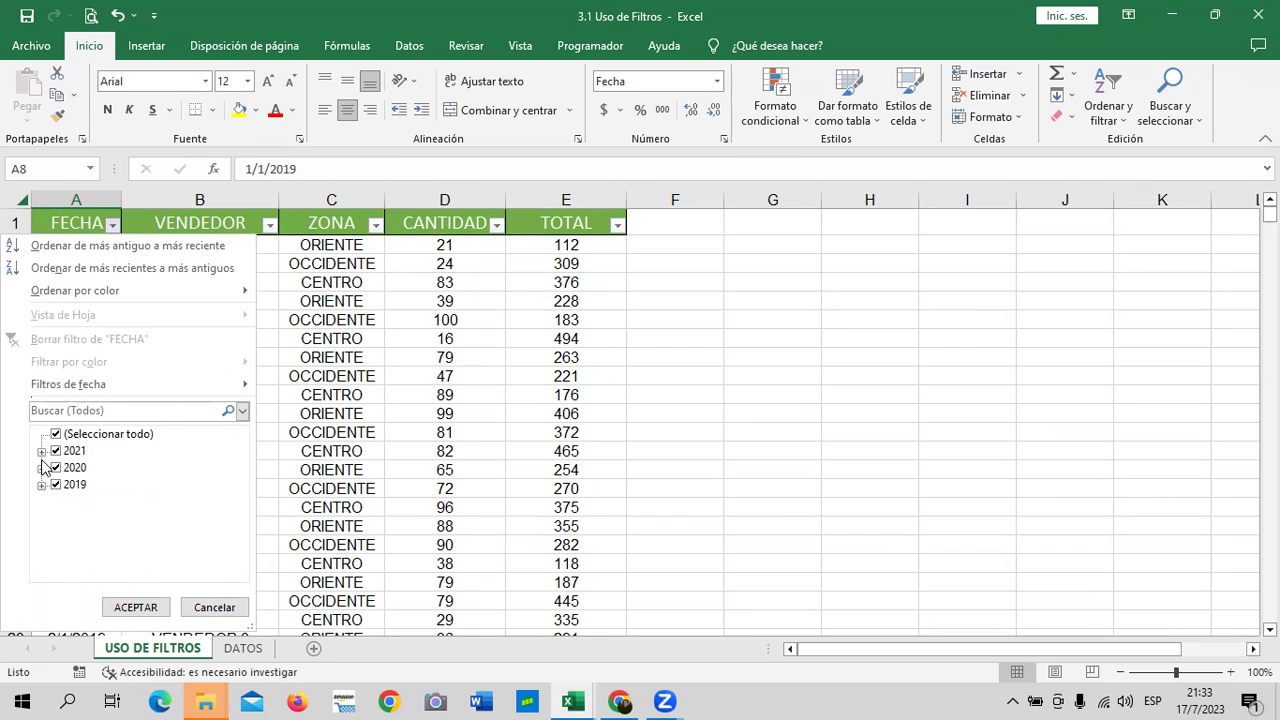
click(41, 451)
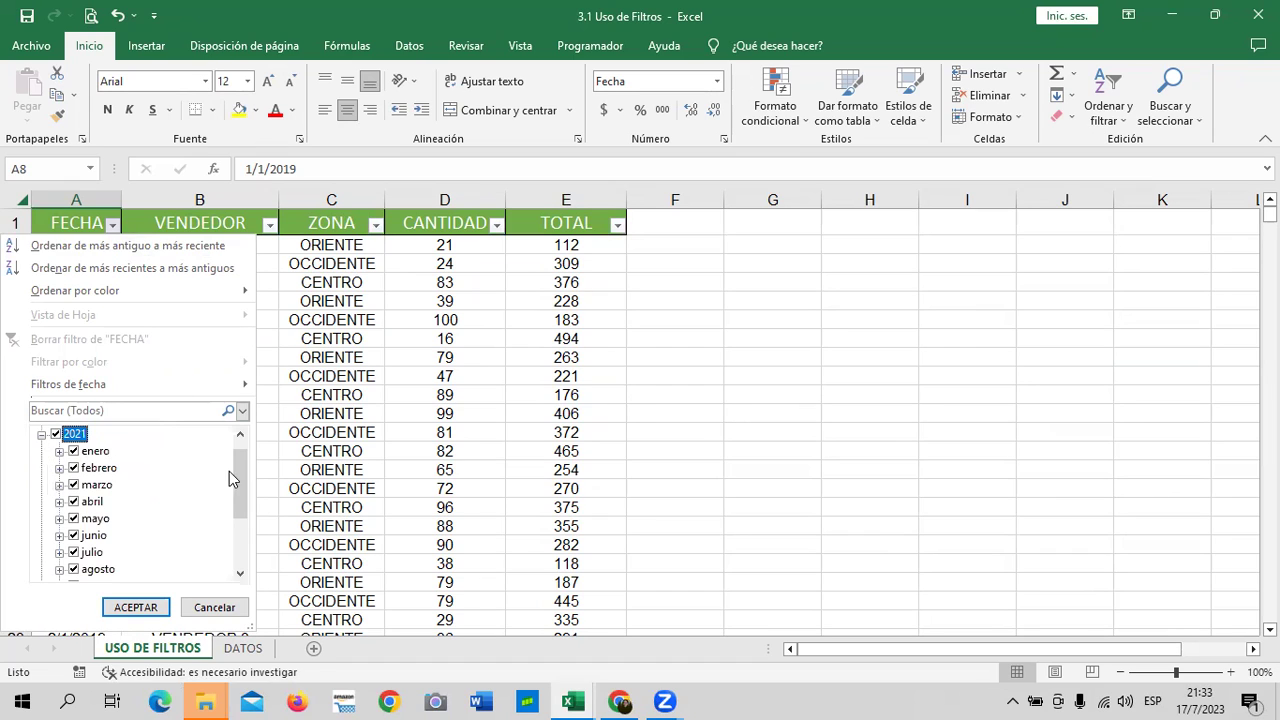
mouse_move(240, 475)
mouse_down()
mouse_move(252, 494)
mouse_move(251, 443)
mouse_move(251, 511)
mouse_up()
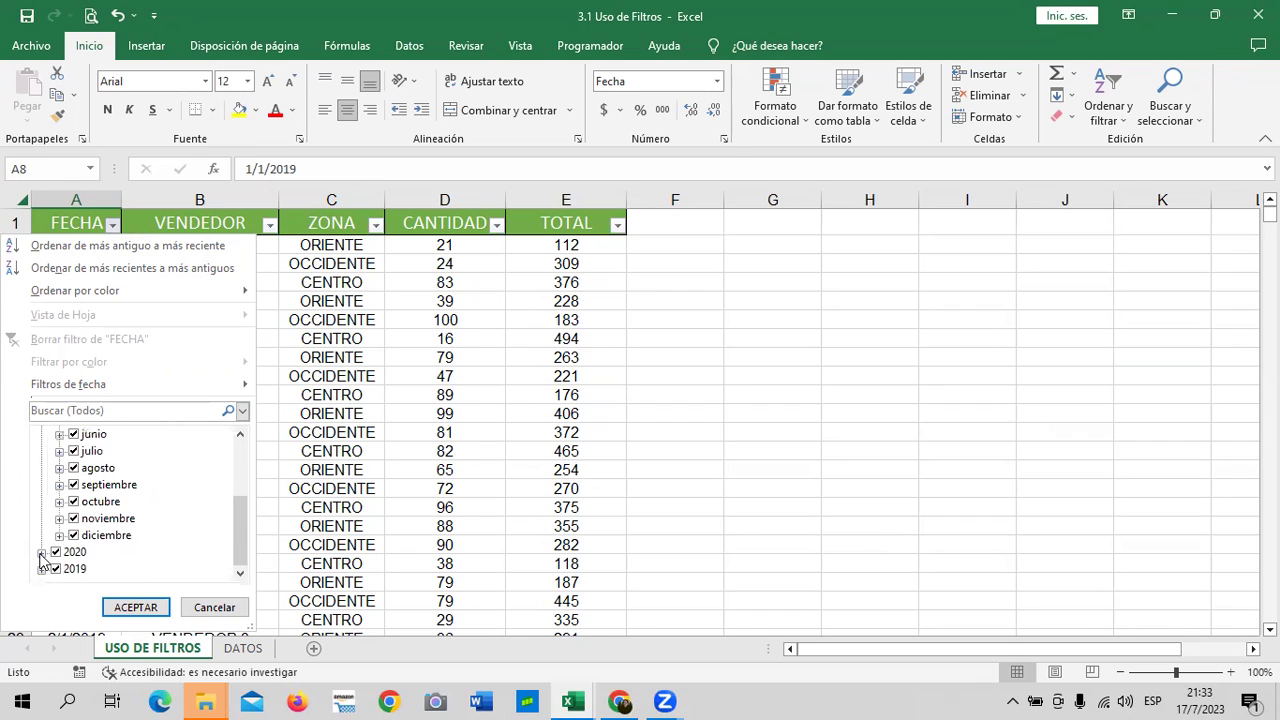
click(41, 553)
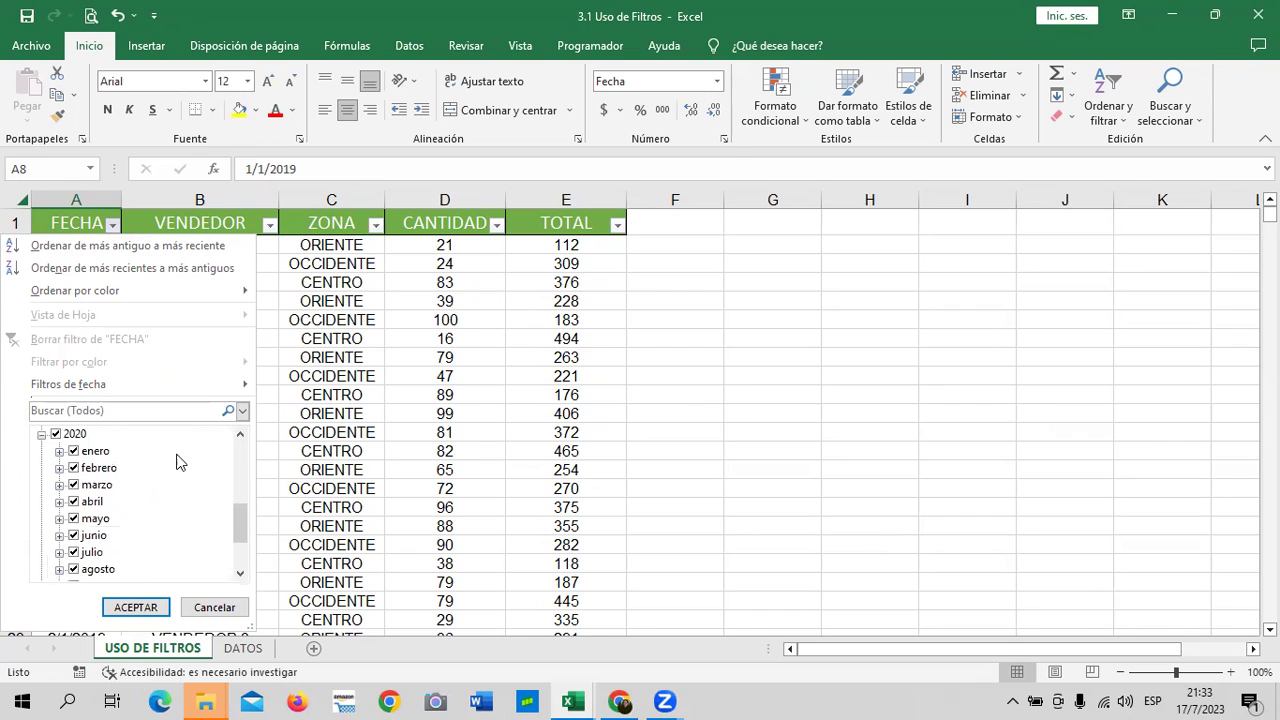
drag(243, 528, 245, 556)
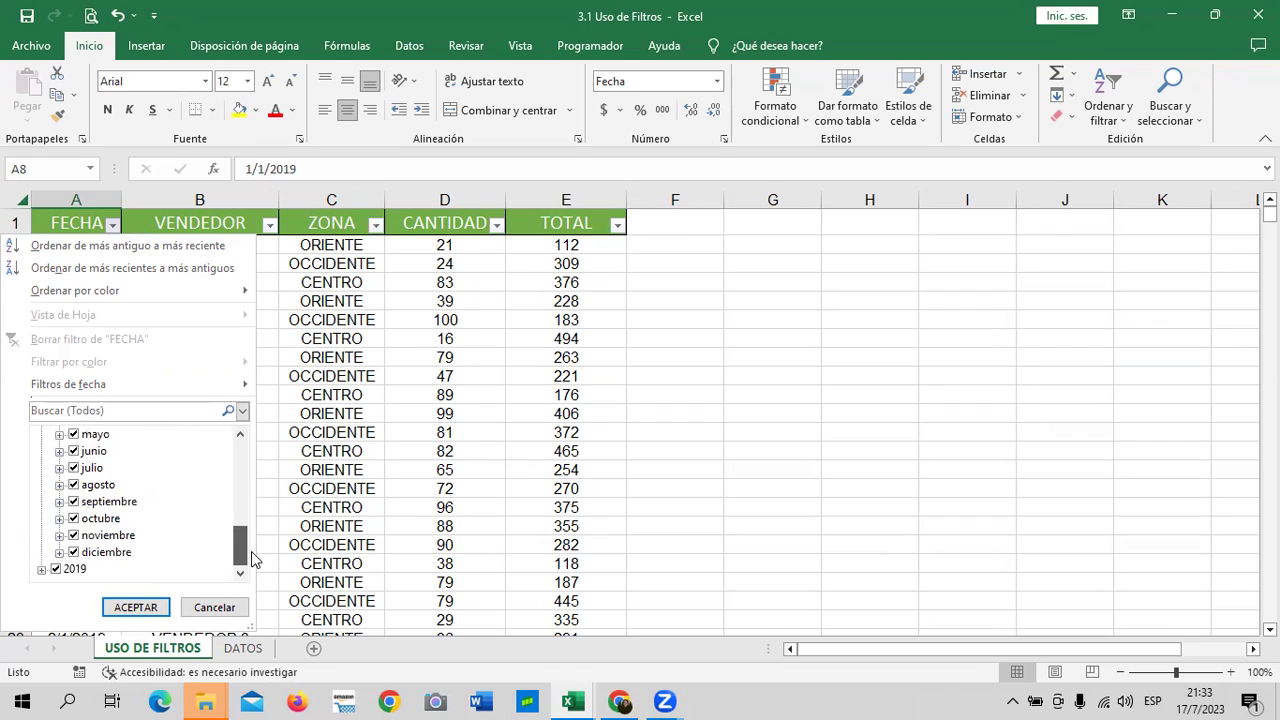
click(41, 569)
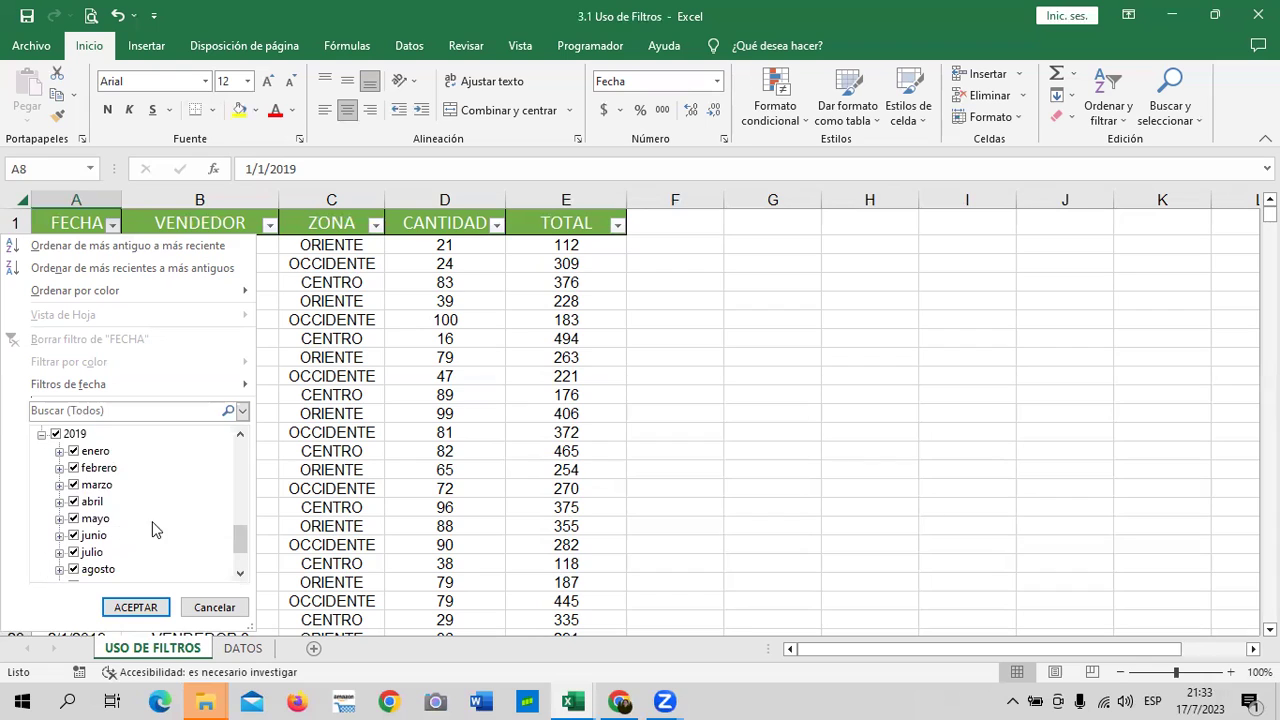
mouse_move(241, 538)
mouse_down()
mouse_move(240, 565)
mouse_move(238, 498)
mouse_move(244, 565)
mouse_move(249, 549)
mouse_up()
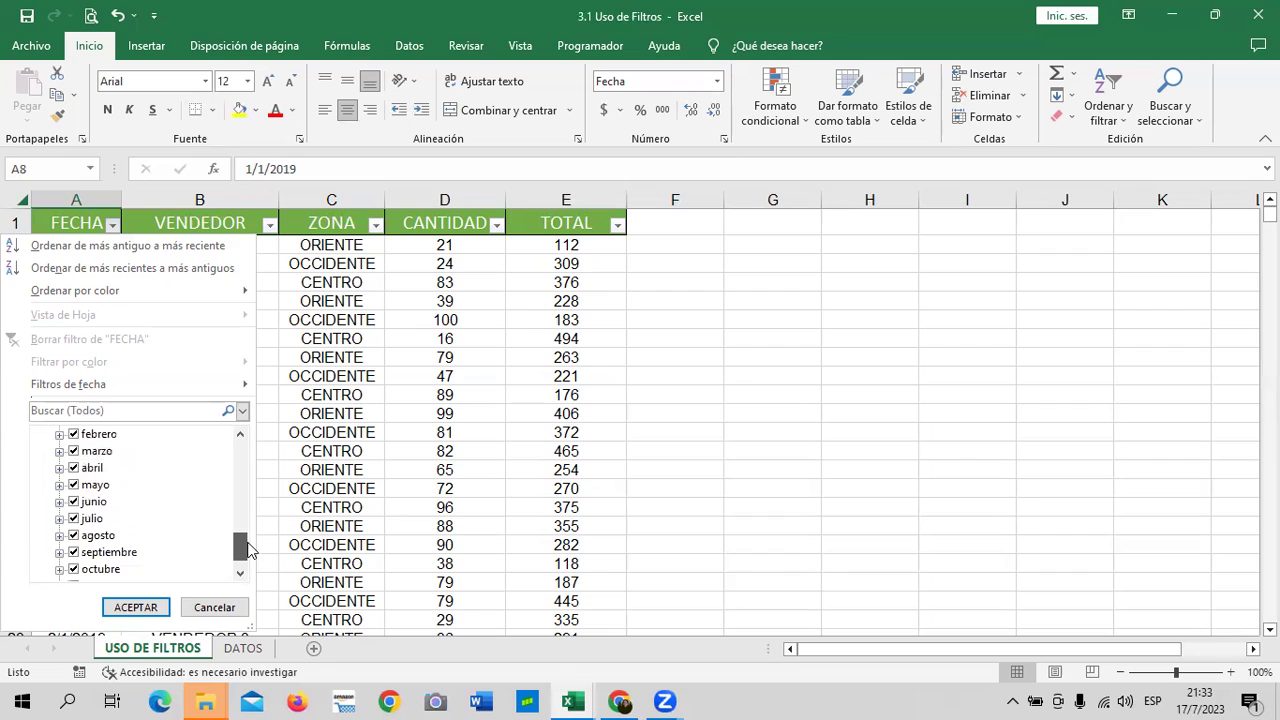
Look through the days of febrero and agosto, then collapse all three years.
click(59, 434)
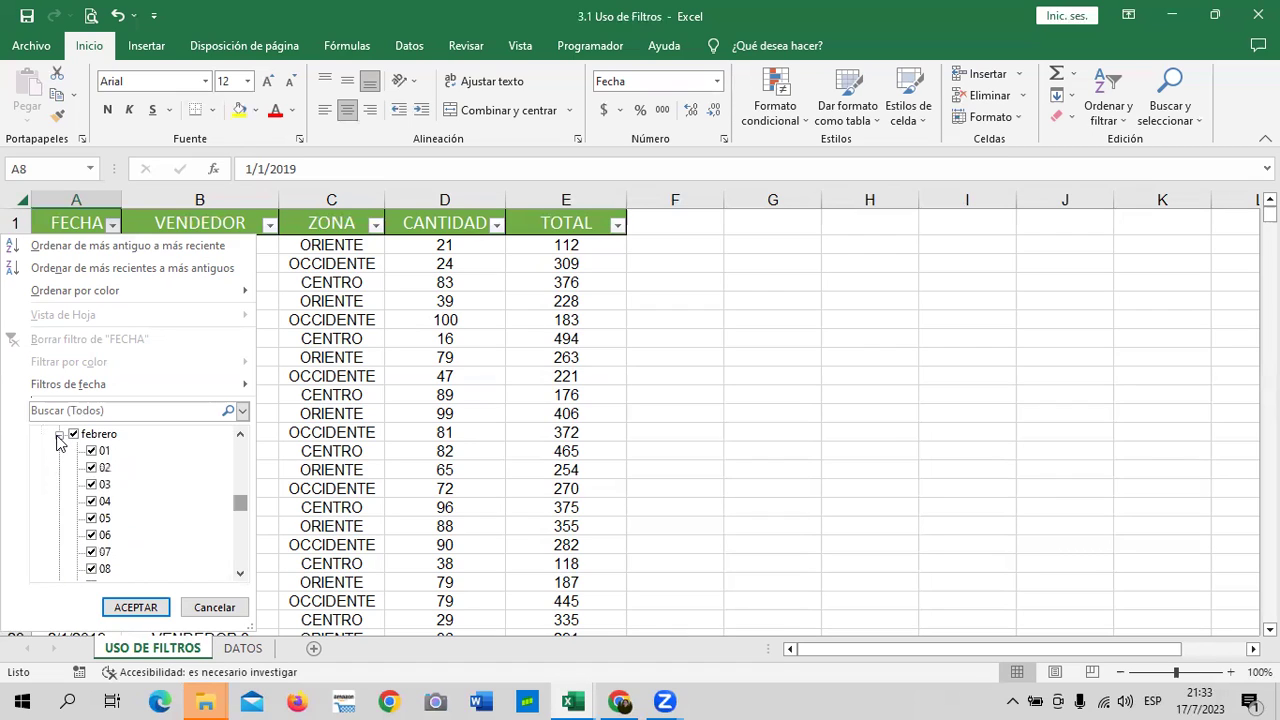
scroll(190, 485, down, 4)
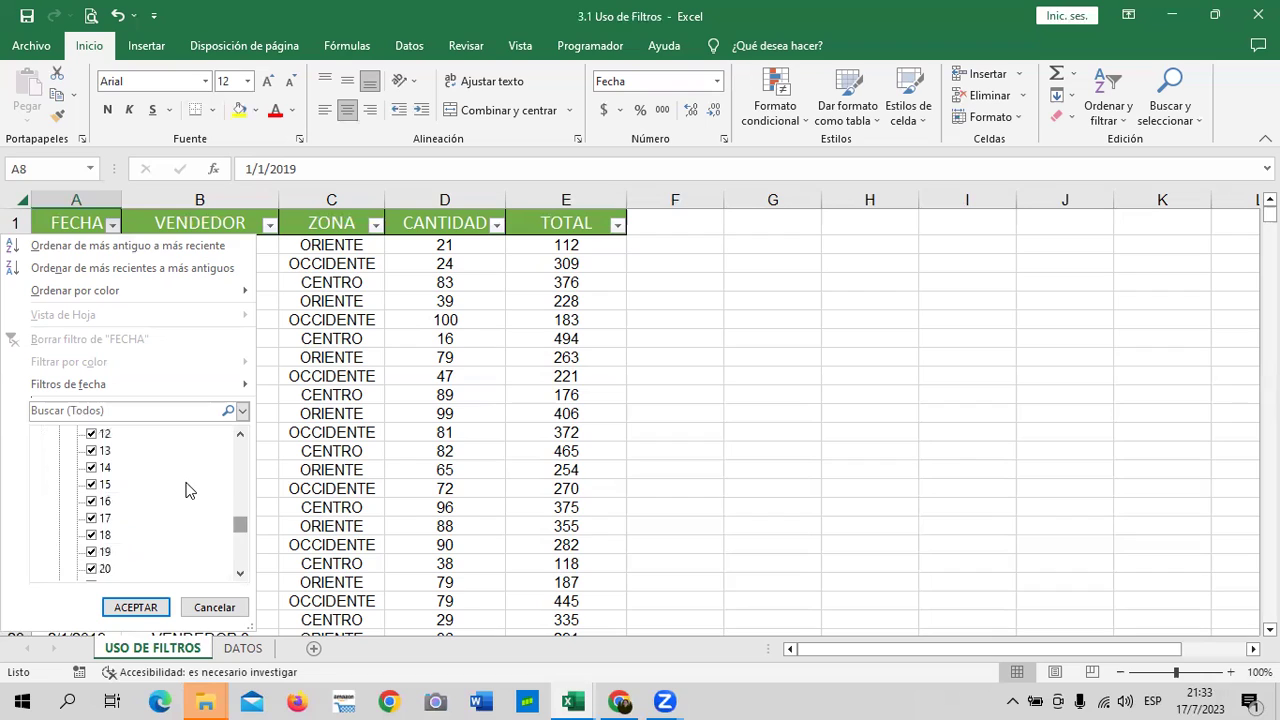
scroll(182, 488, down, 4)
scroll(182, 486, up, 4)
scroll(150, 495, up, 4)
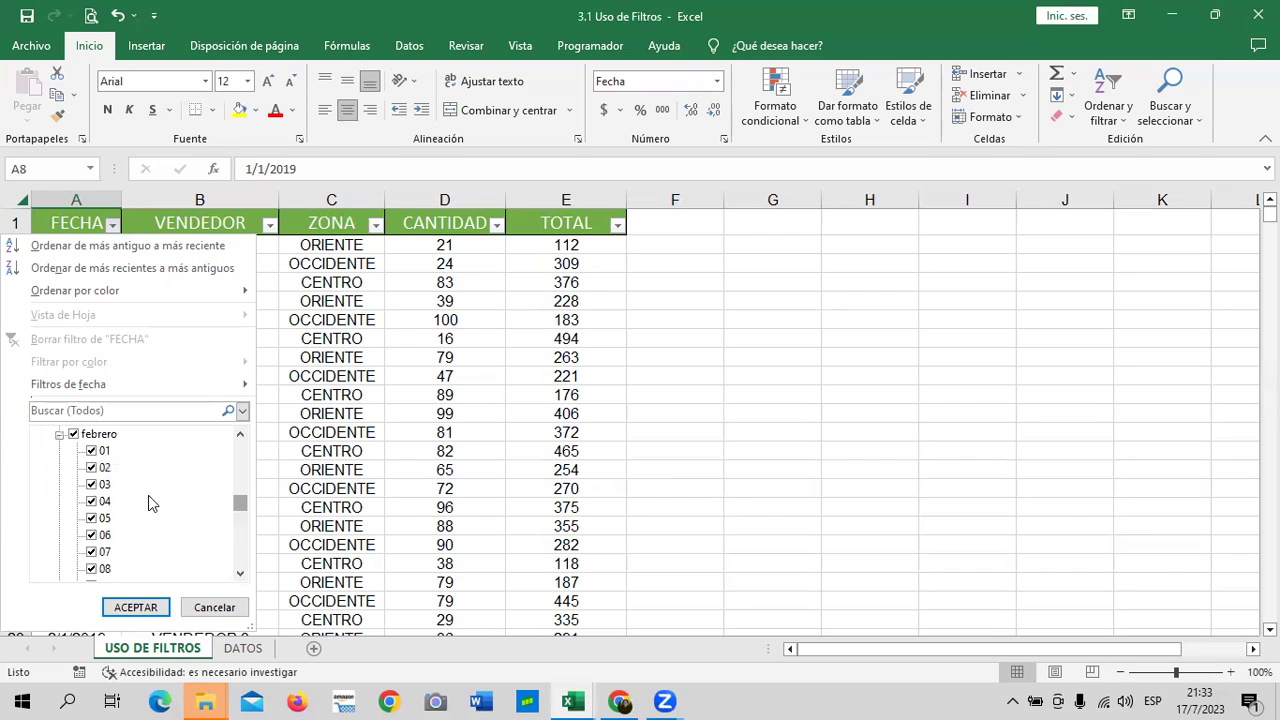
click(59, 435)
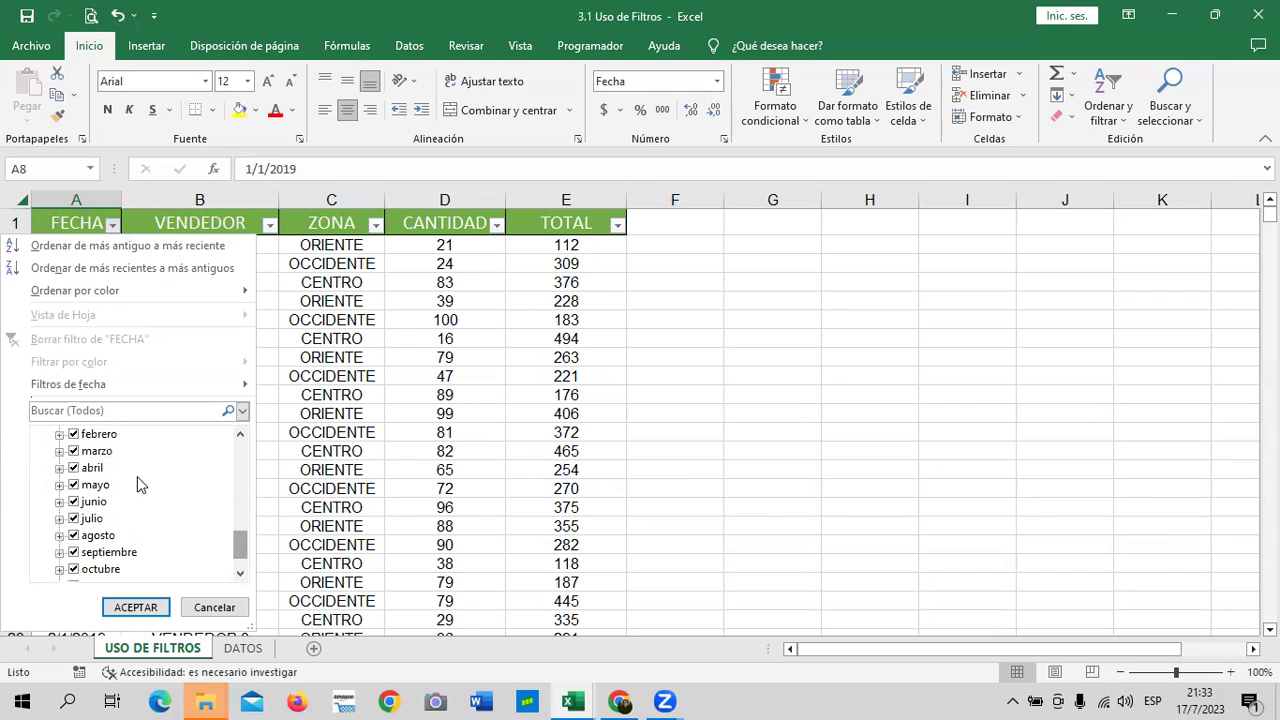
click(62, 536)
scroll(150, 525, down, 4)
scroll(155, 524, down, 2)
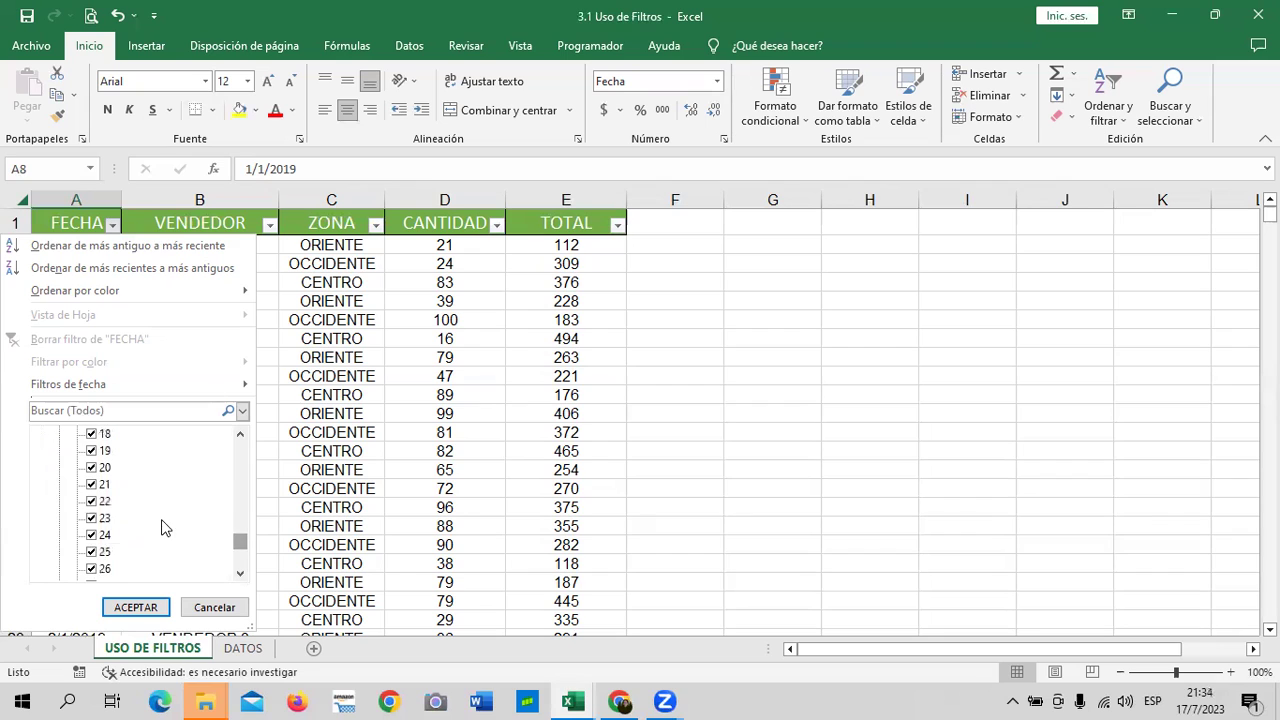
scroll(161, 521, down, 3)
scroll(165, 528, up, 5)
scroll(165, 528, up, 5)
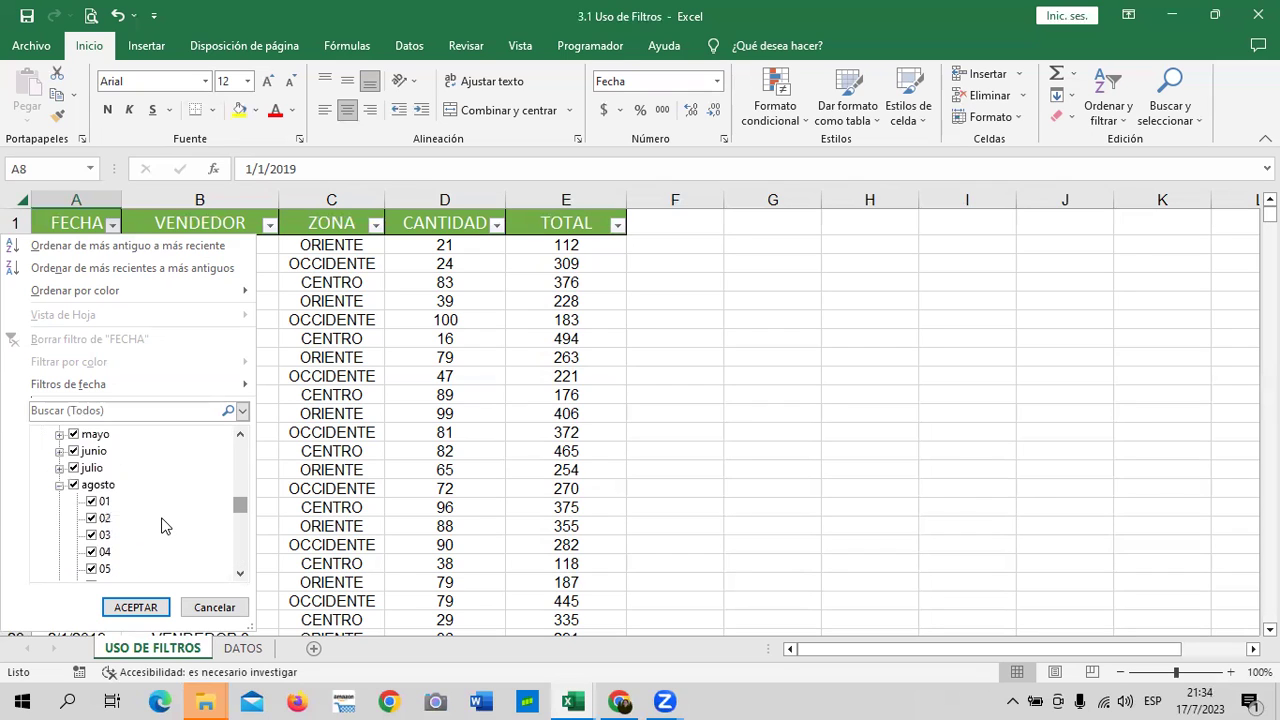
key(Left)
scroll(165, 528, down, 3)
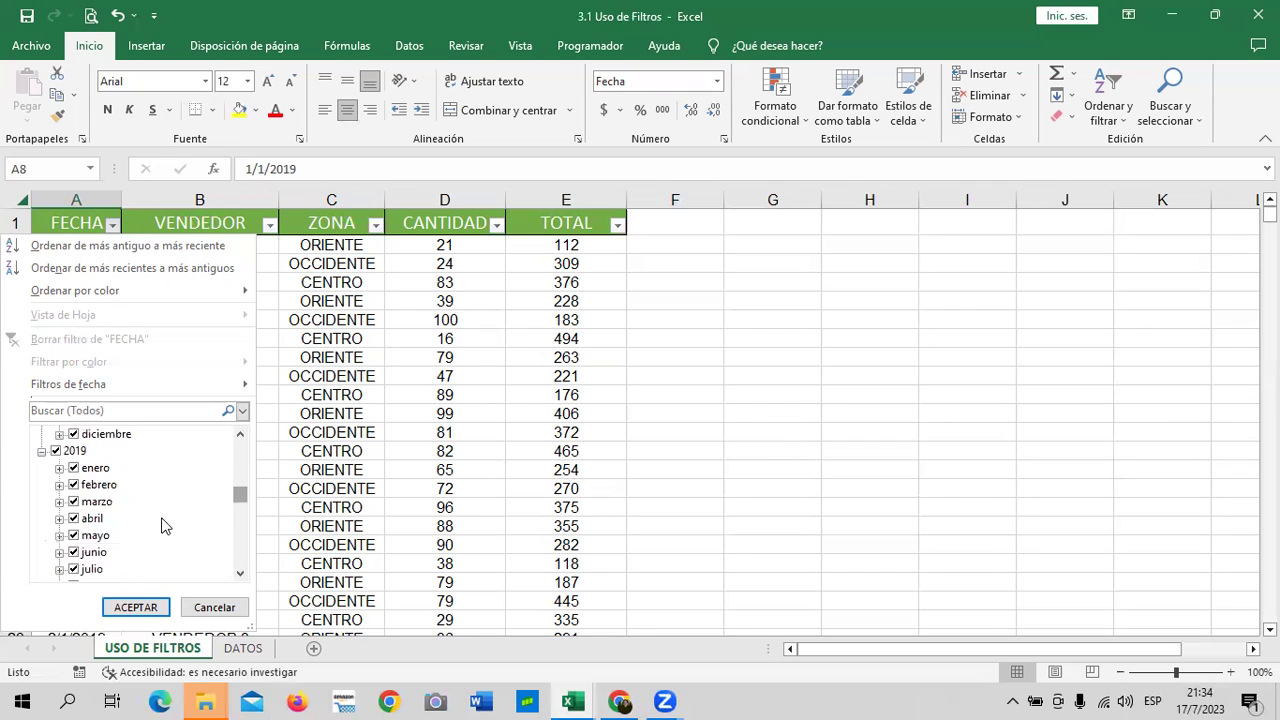
click(41, 452)
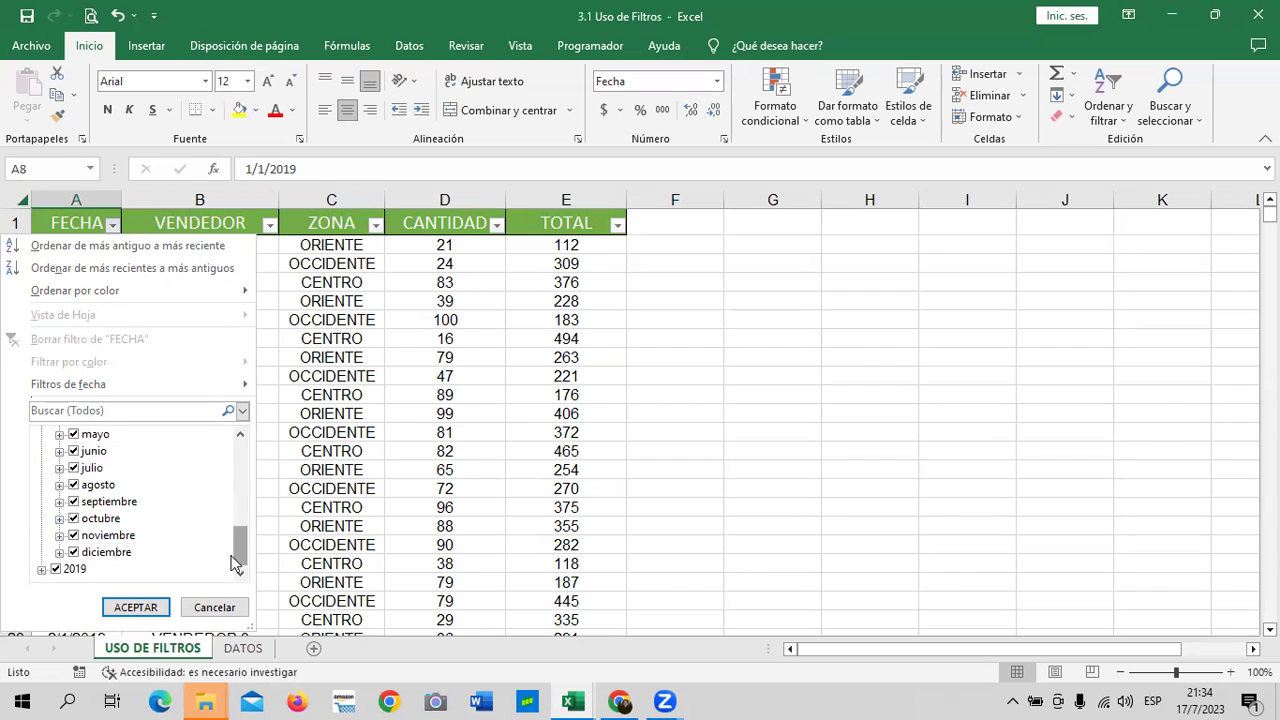
drag(238, 551, 247, 460)
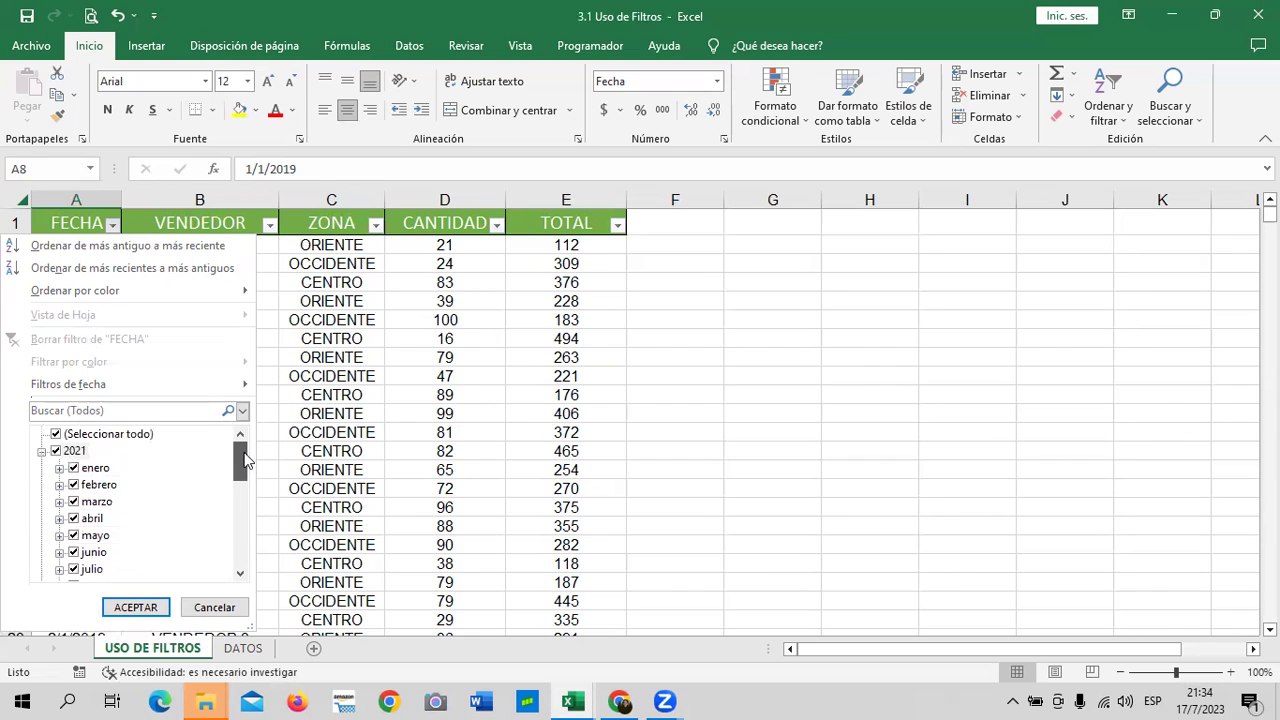
click(41, 451)
click(41, 468)
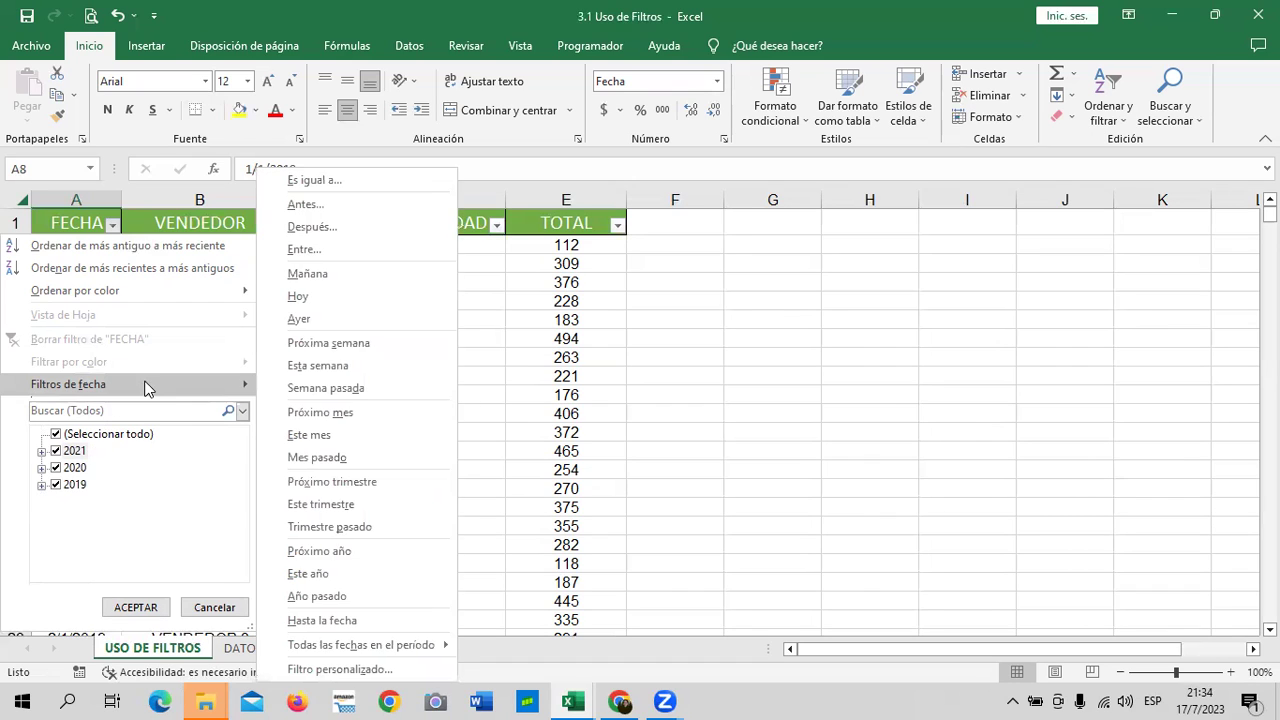
Try the last-week FECHA filter, then clear it so all rows show.
mouse_move(68, 384)
click(363, 384)
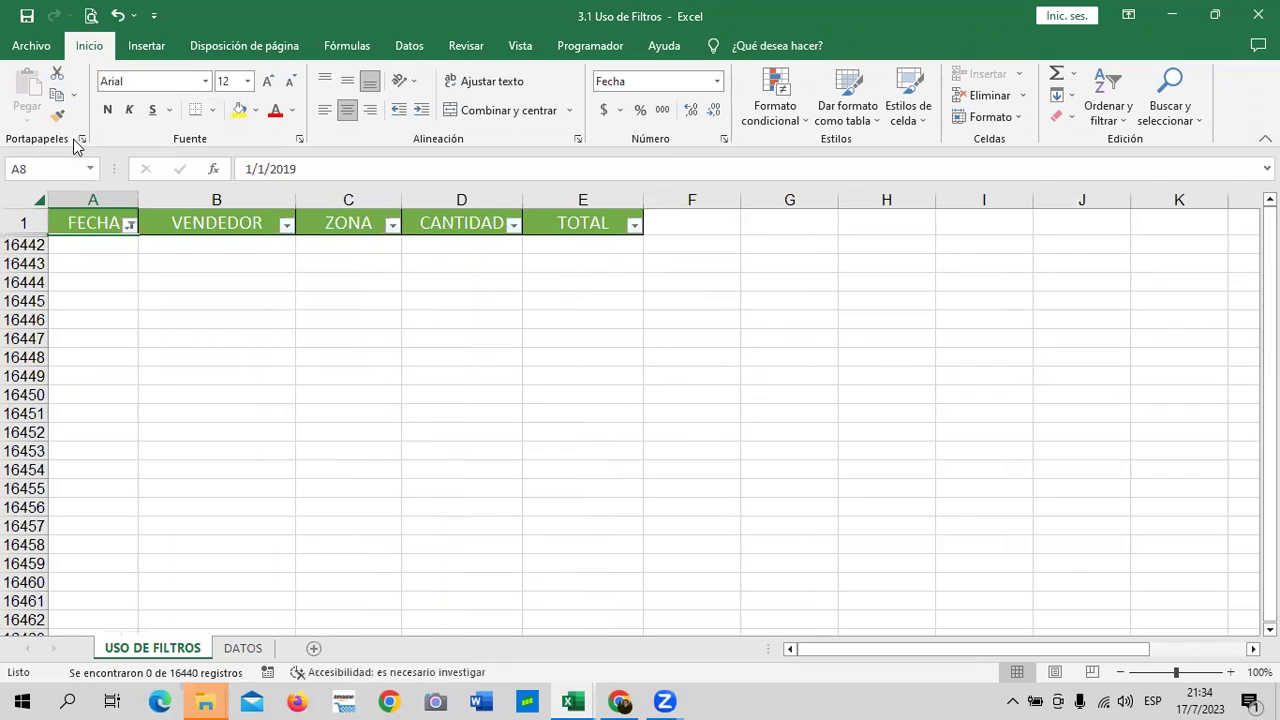
click(130, 226)
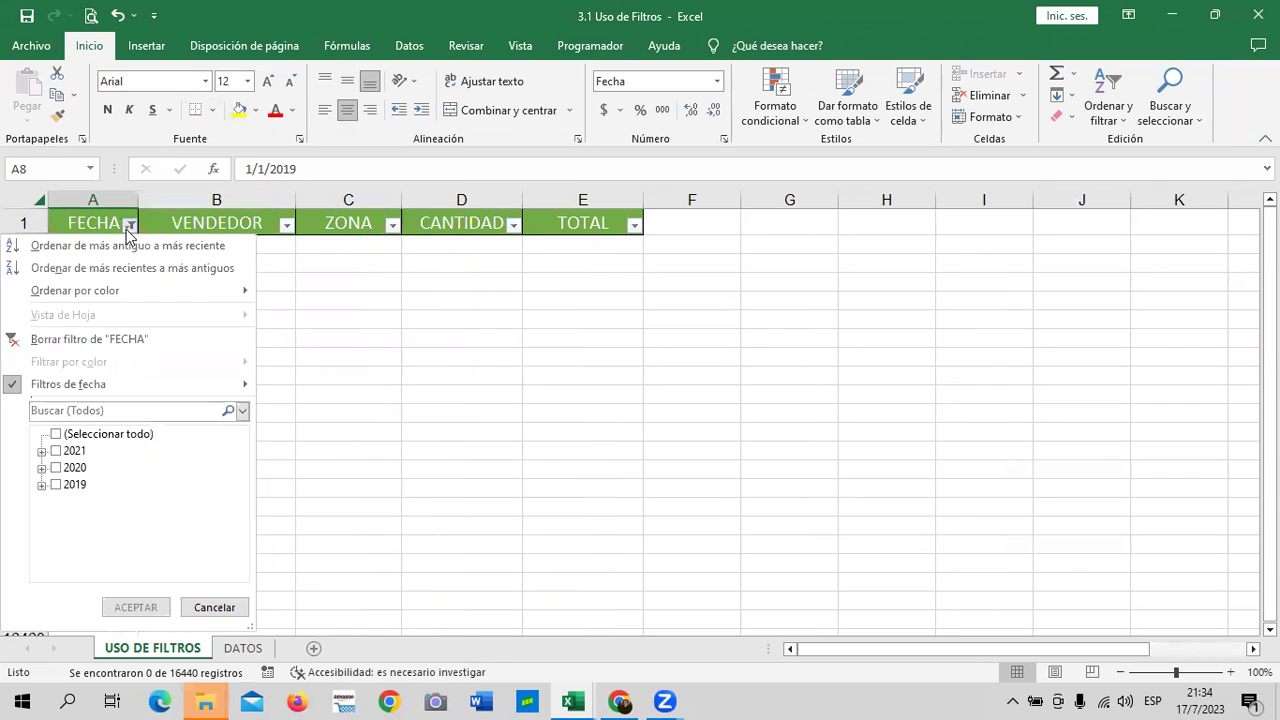
click(176, 339)
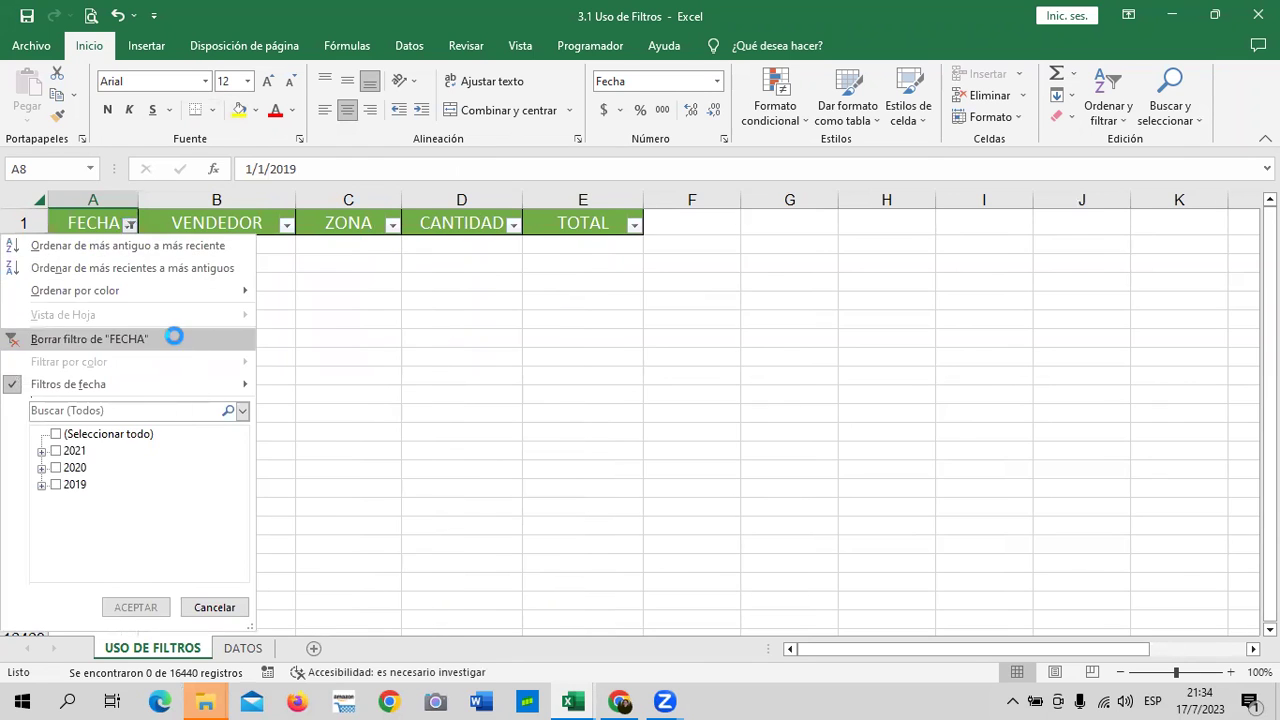
click(113, 225)
mouse_move(68, 384)
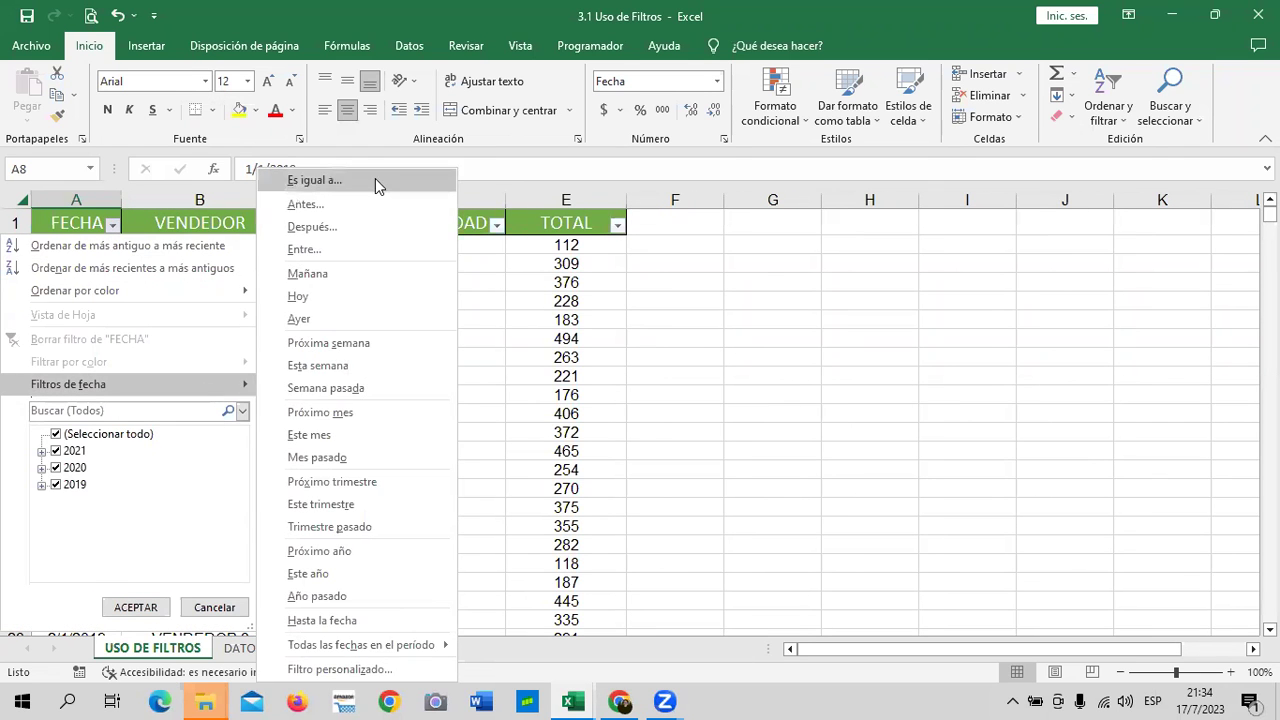
Filter FECHA to equal 10/5/2020, showing 15 of 16440 records.
click(375, 179)
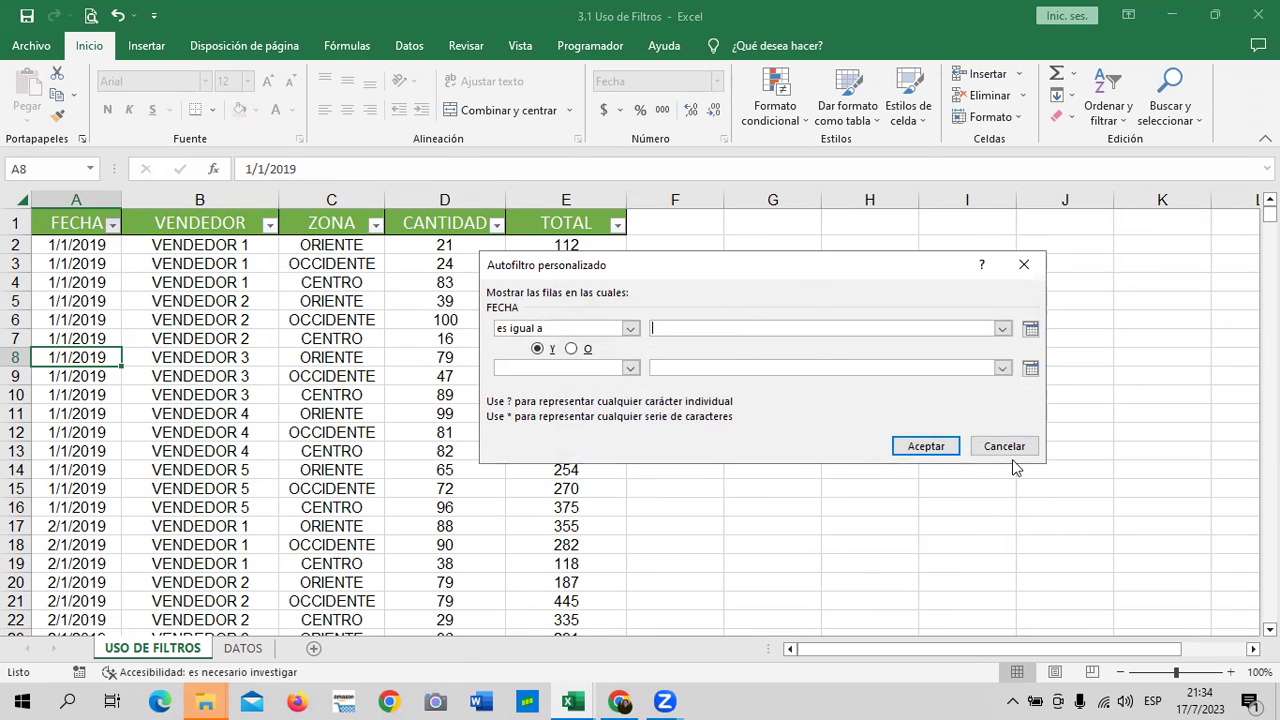
text(10/)
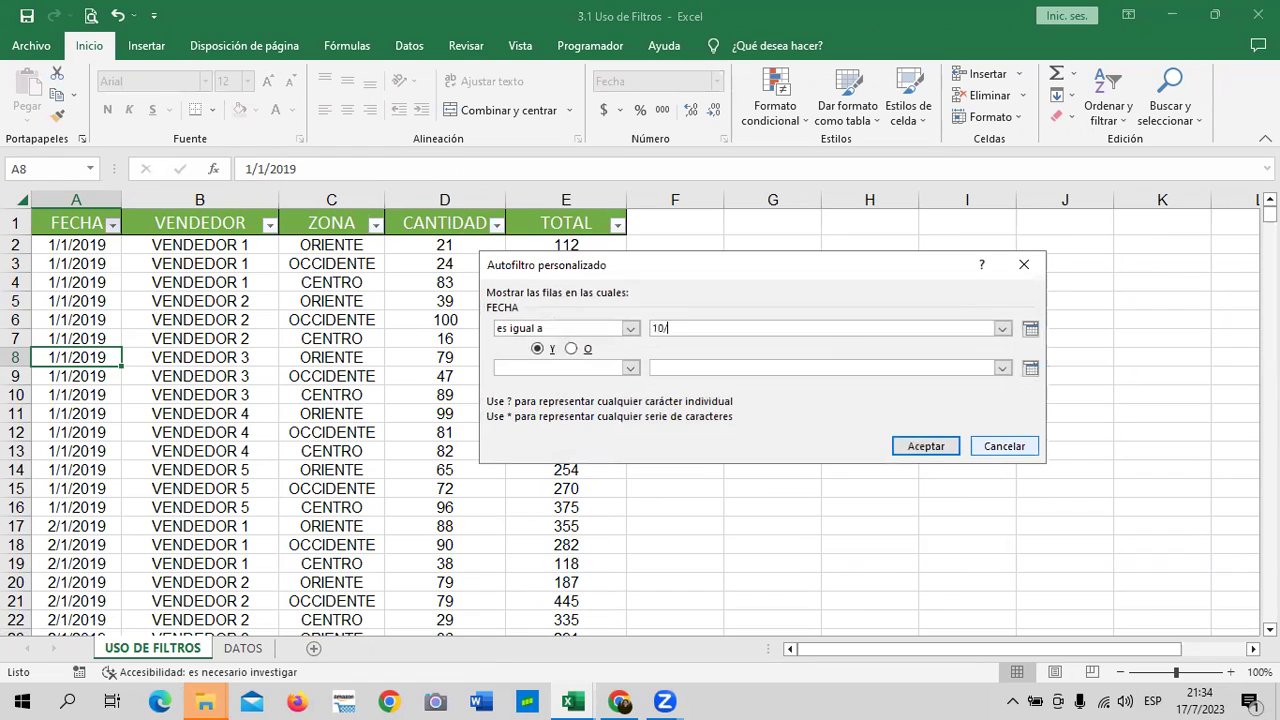
text(5/)
text(2)
click(931, 443)
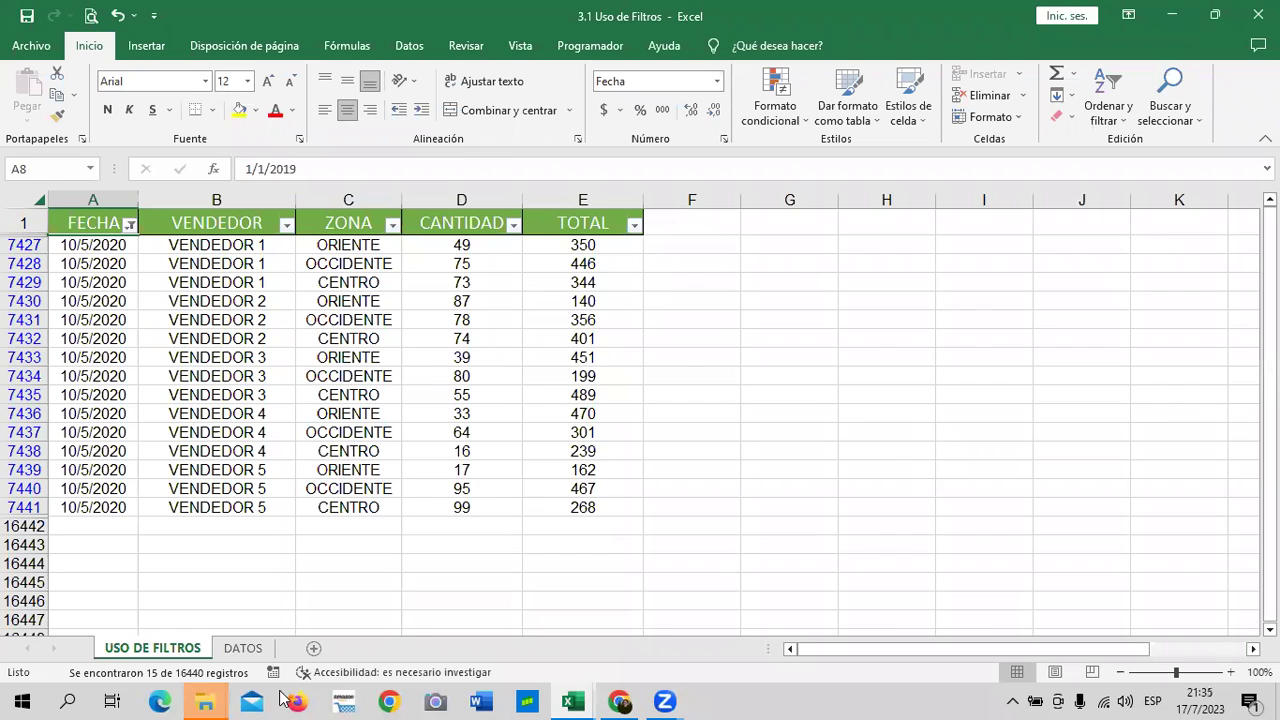
click(205, 702)
click(130, 224)
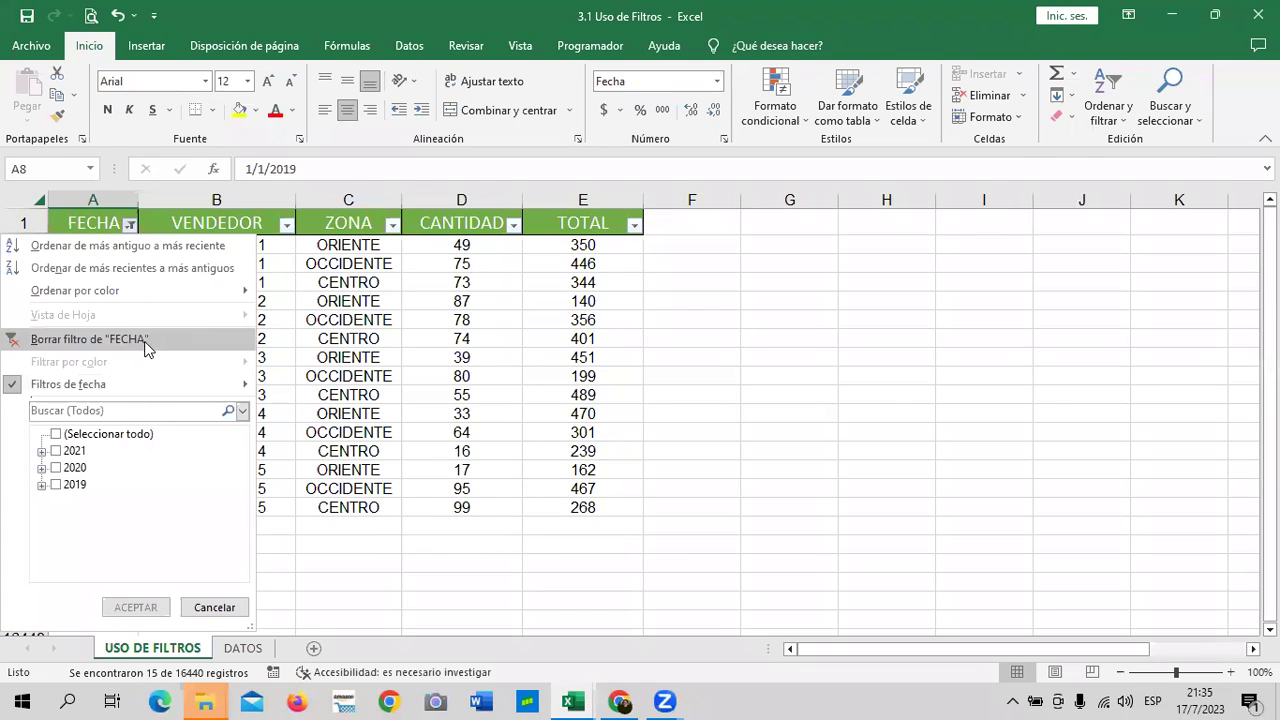
Clear the FECHA filter, try the quarter date filter, then clear that too.
click(161, 338)
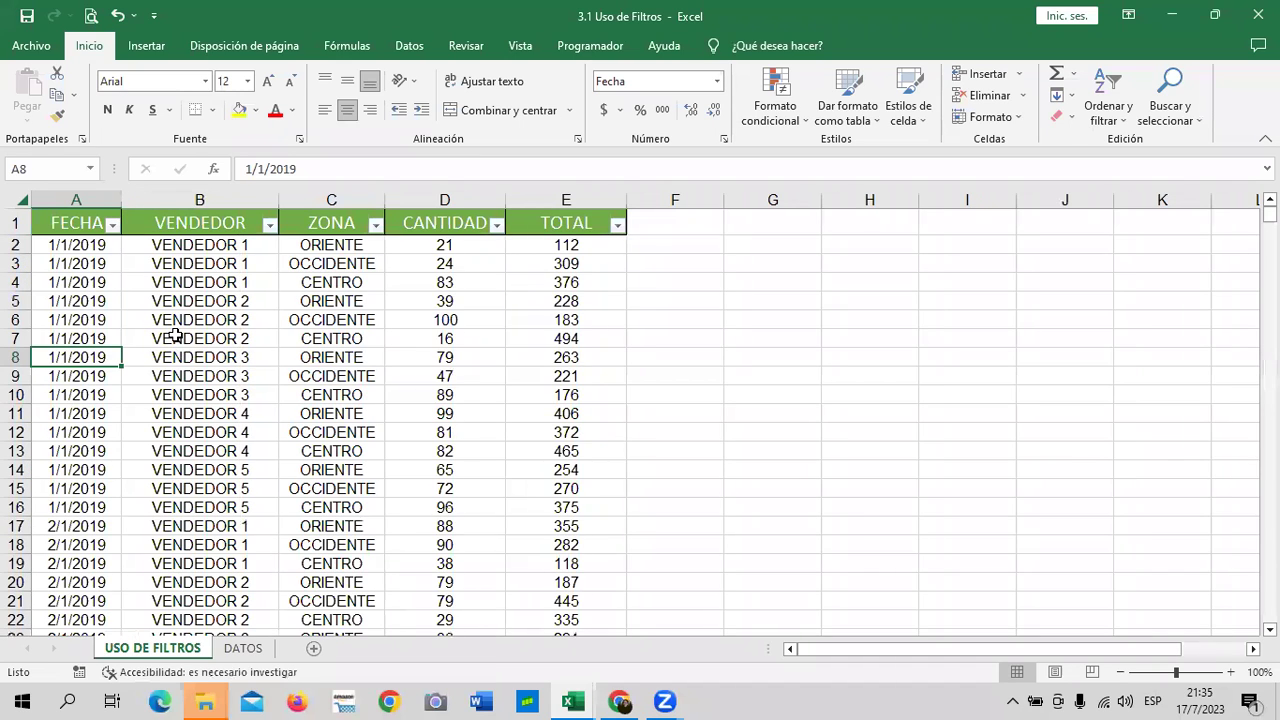
click(111, 226)
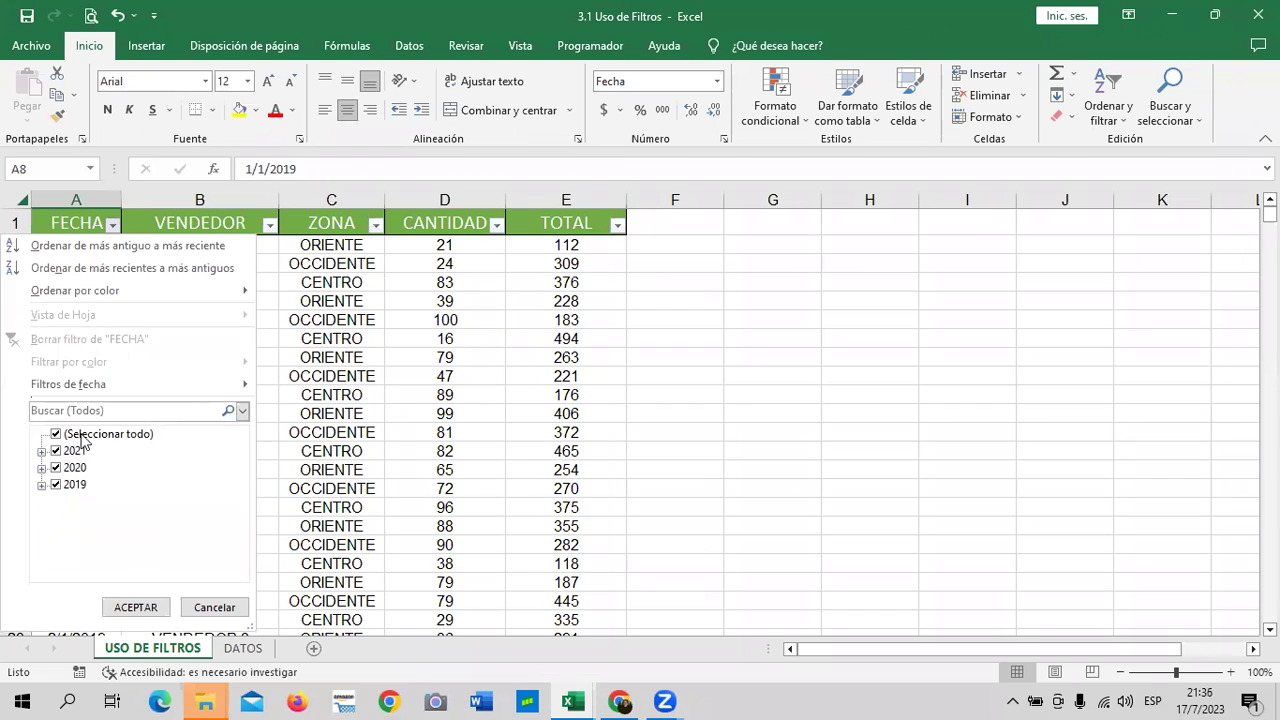
mouse_move(68, 384)
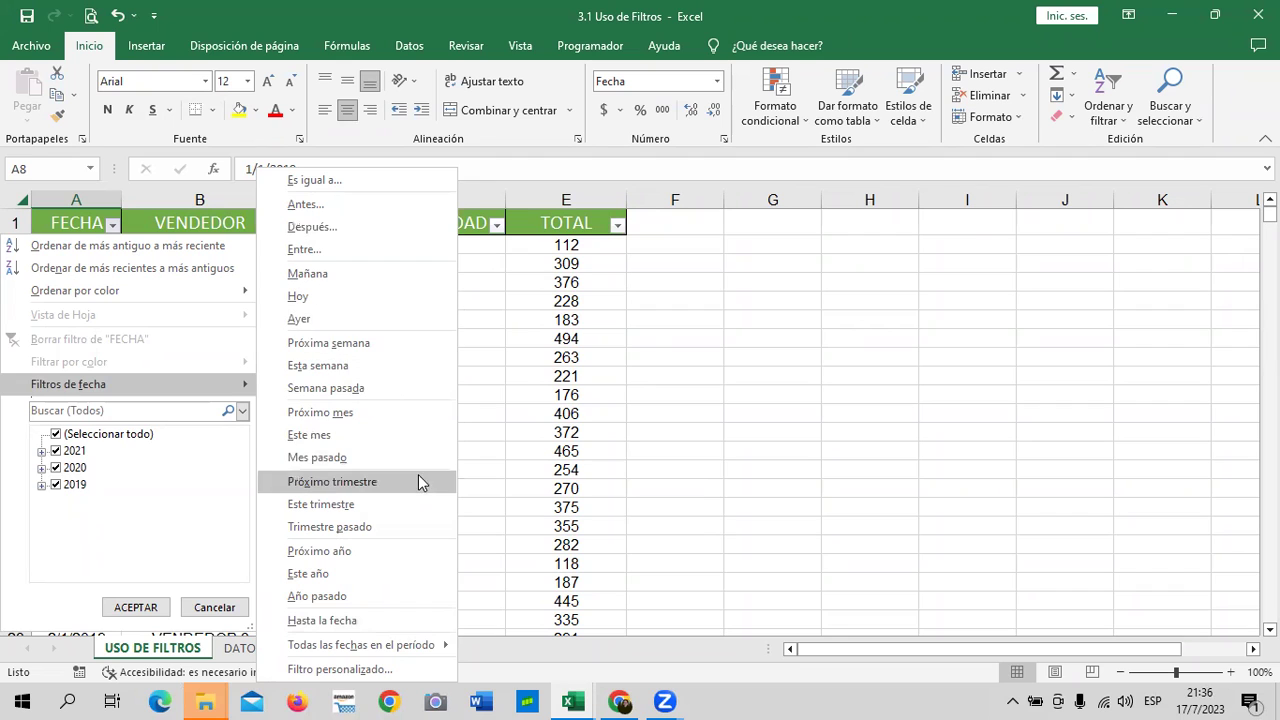
click(408, 526)
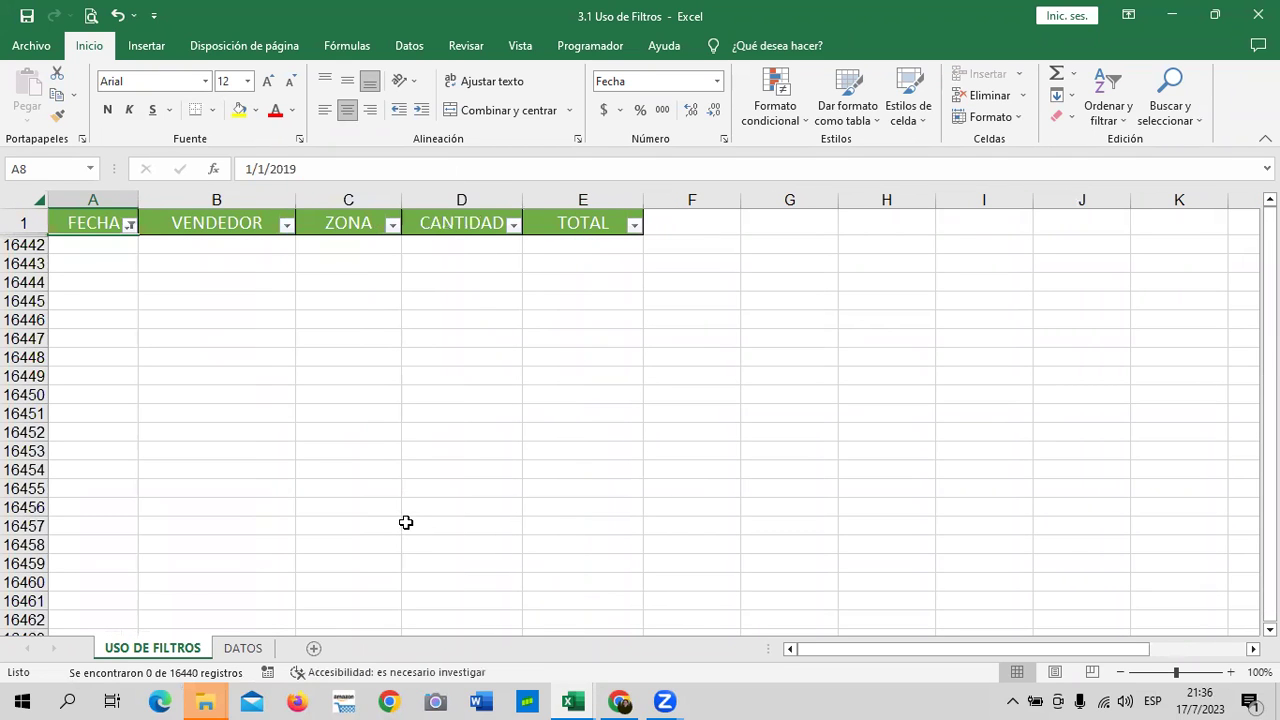
click(130, 225)
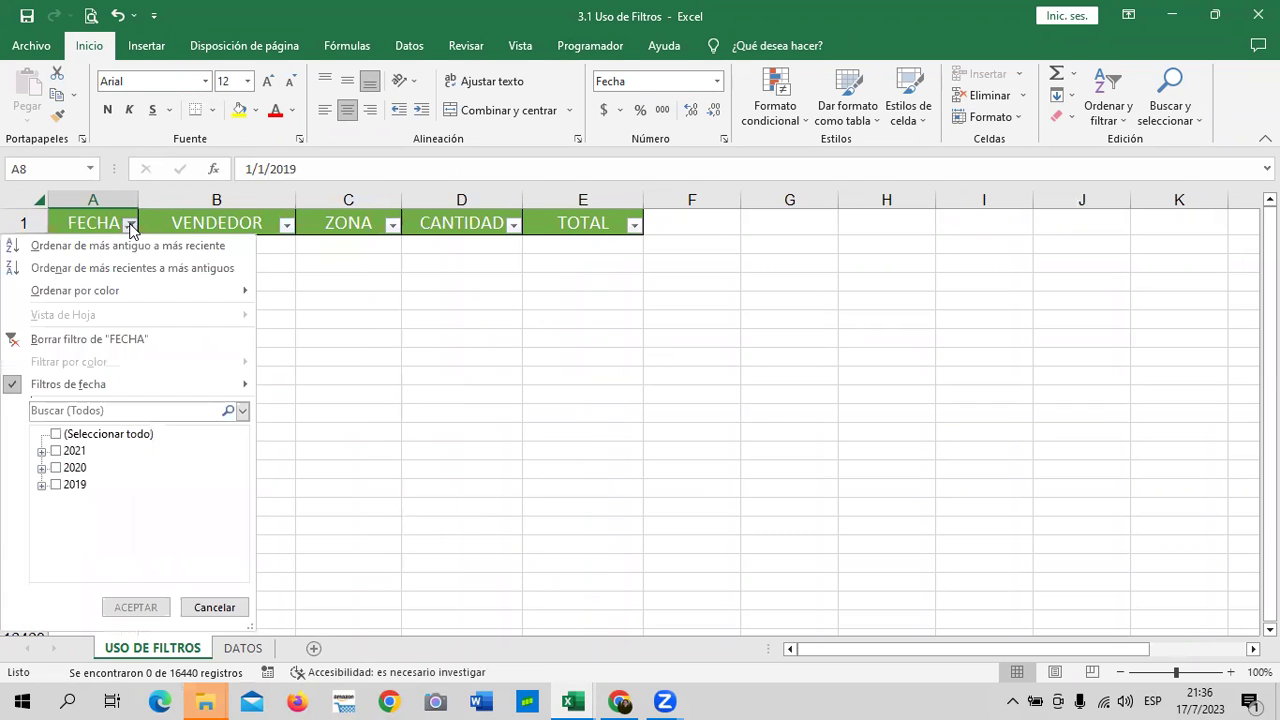
click(100, 339)
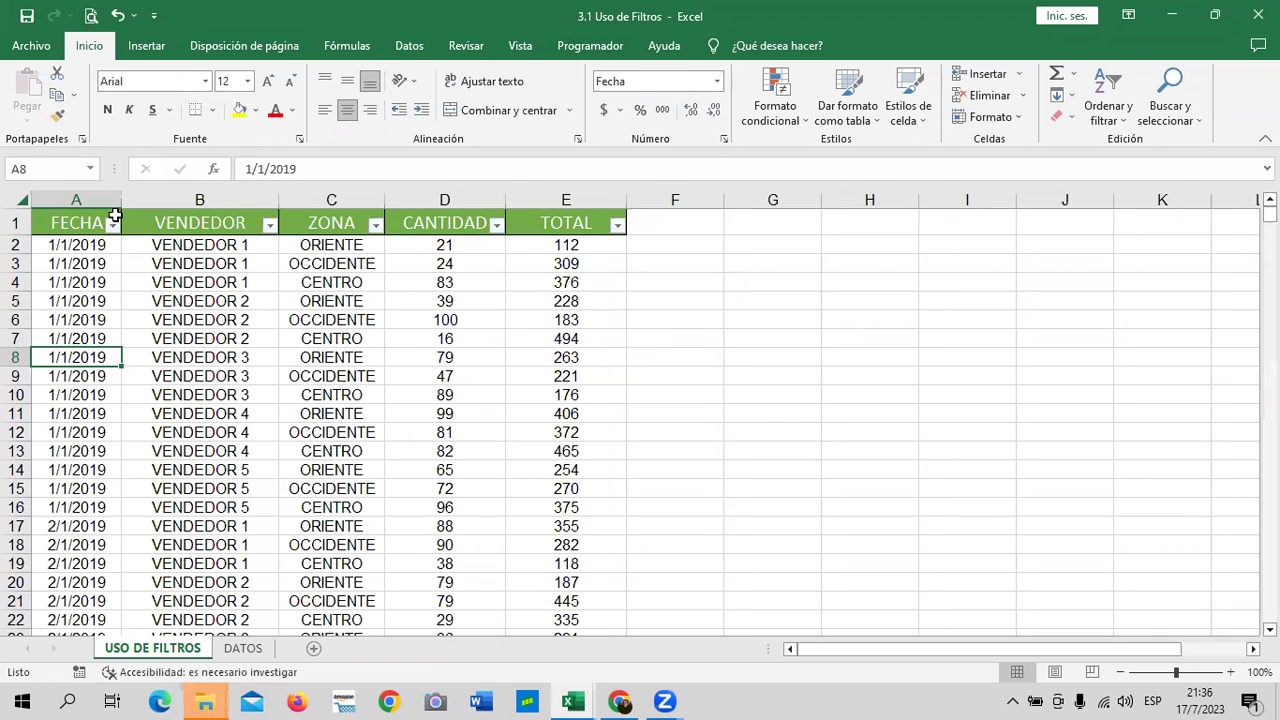
click(112, 224)
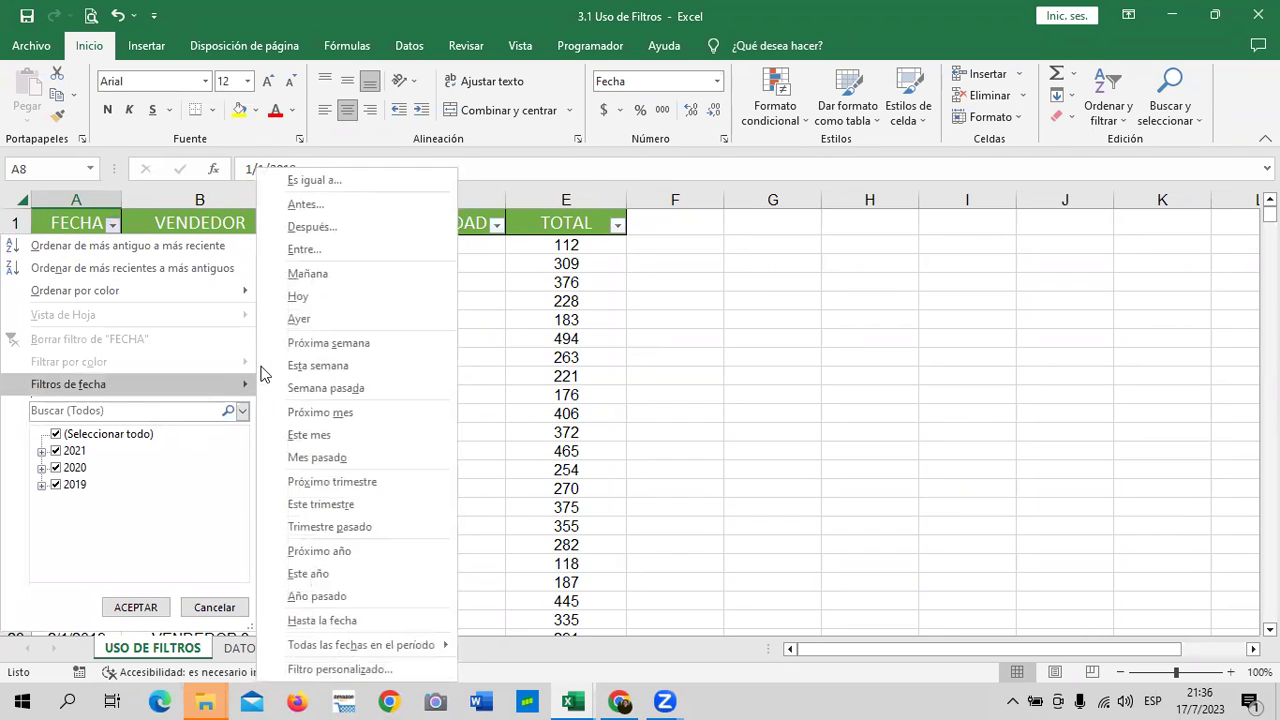
Filter FECHA between 10/12/2019 and 20/12/2019, leaving 165 rows.
click(358, 251)
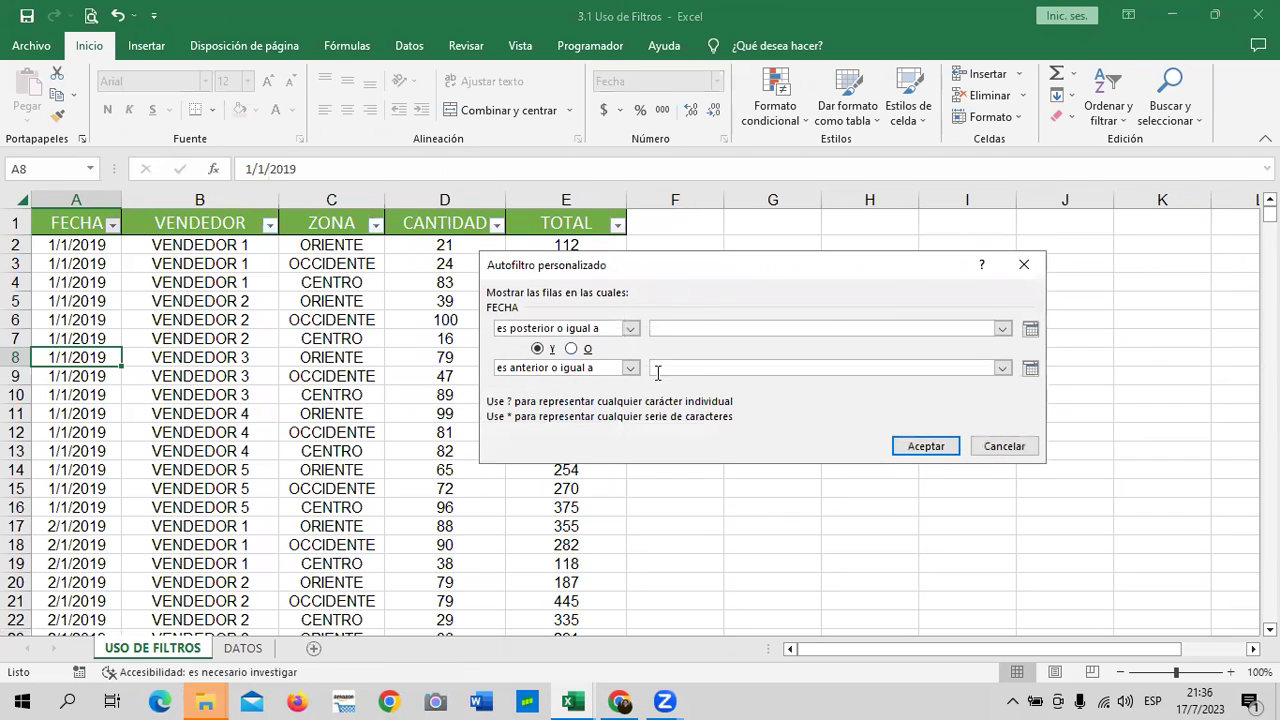
drag(840, 268, 813, 266)
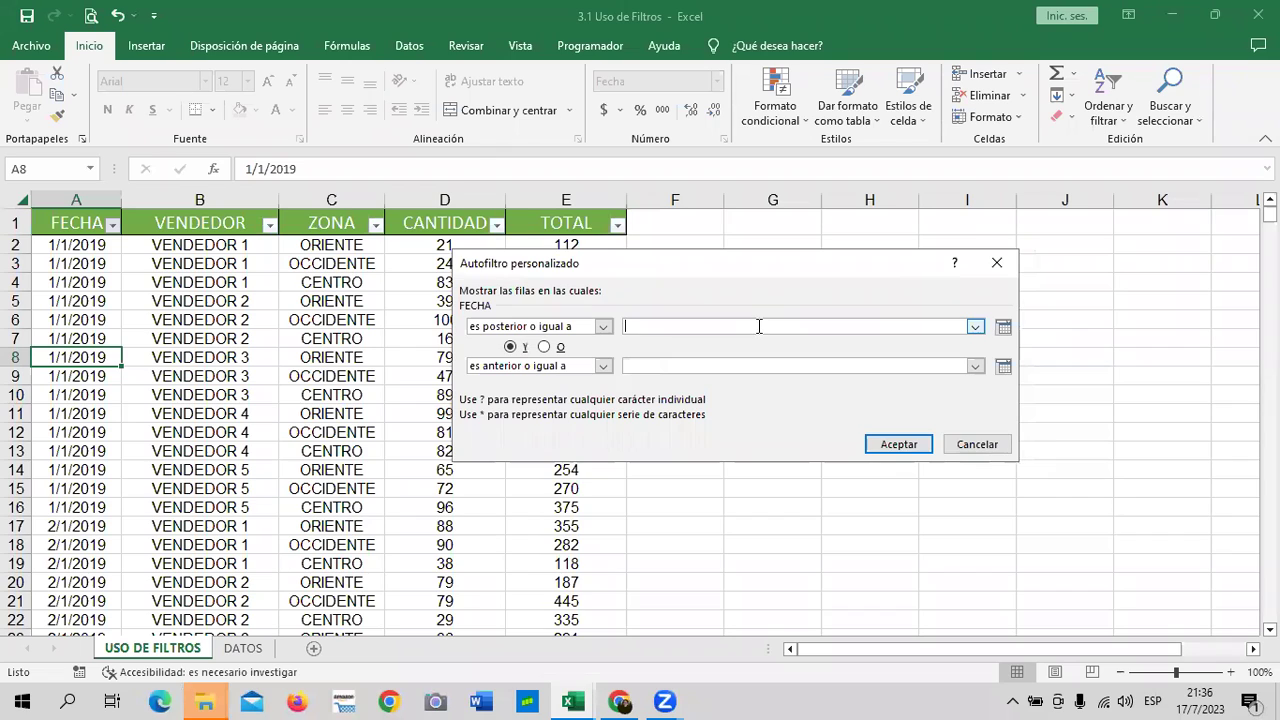
text(0)
key(BackSpace)
text(10/)
text(12/)
text(2019)
click(727, 366)
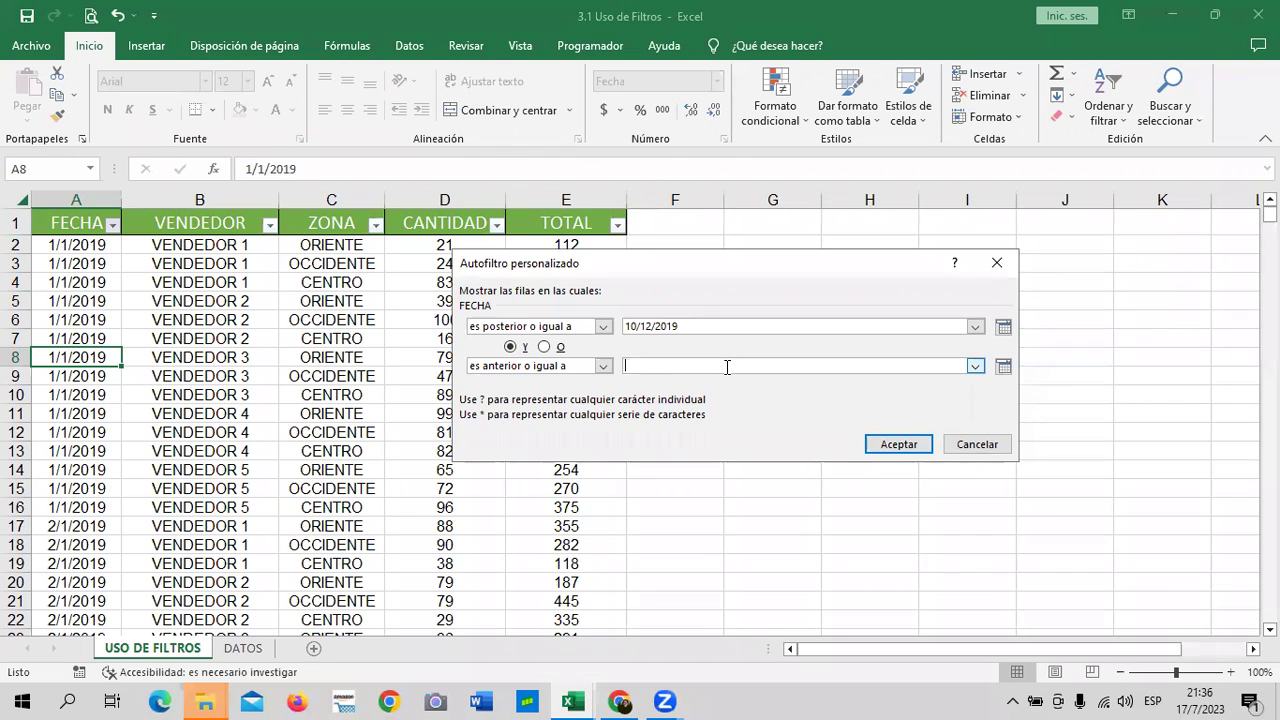
text(20/12)
text(/)
text(2019)
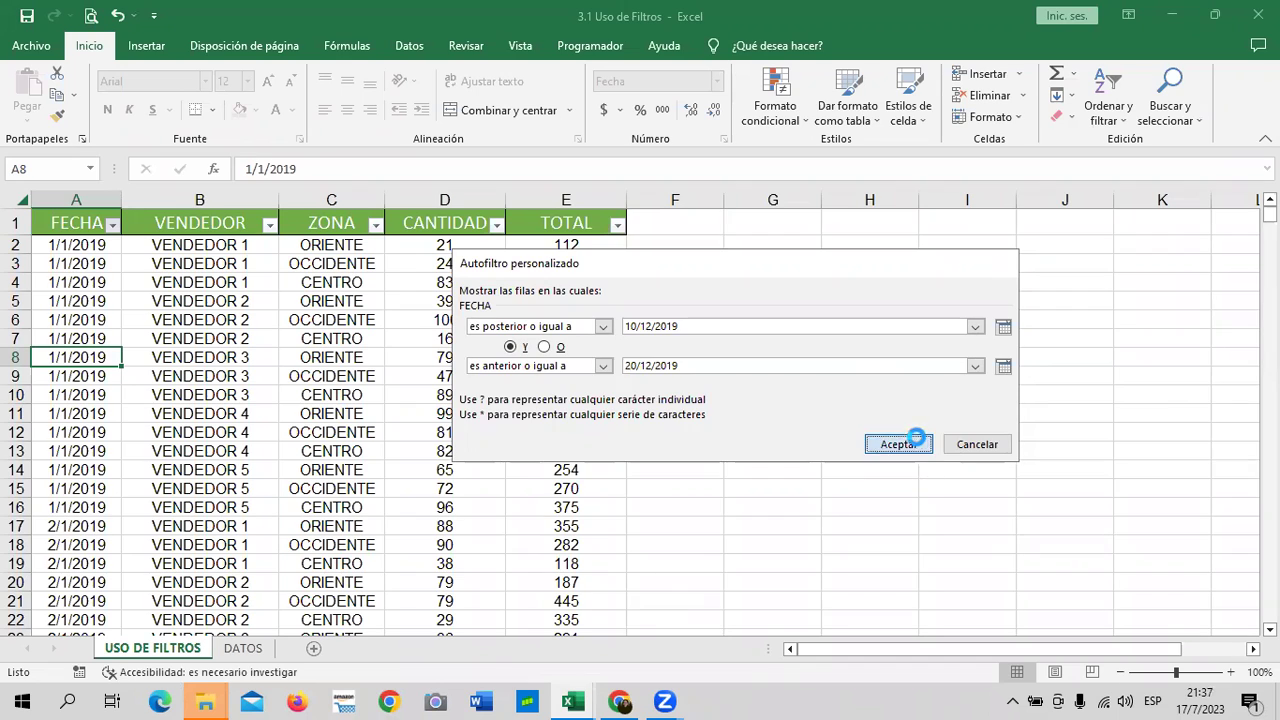
click(906, 446)
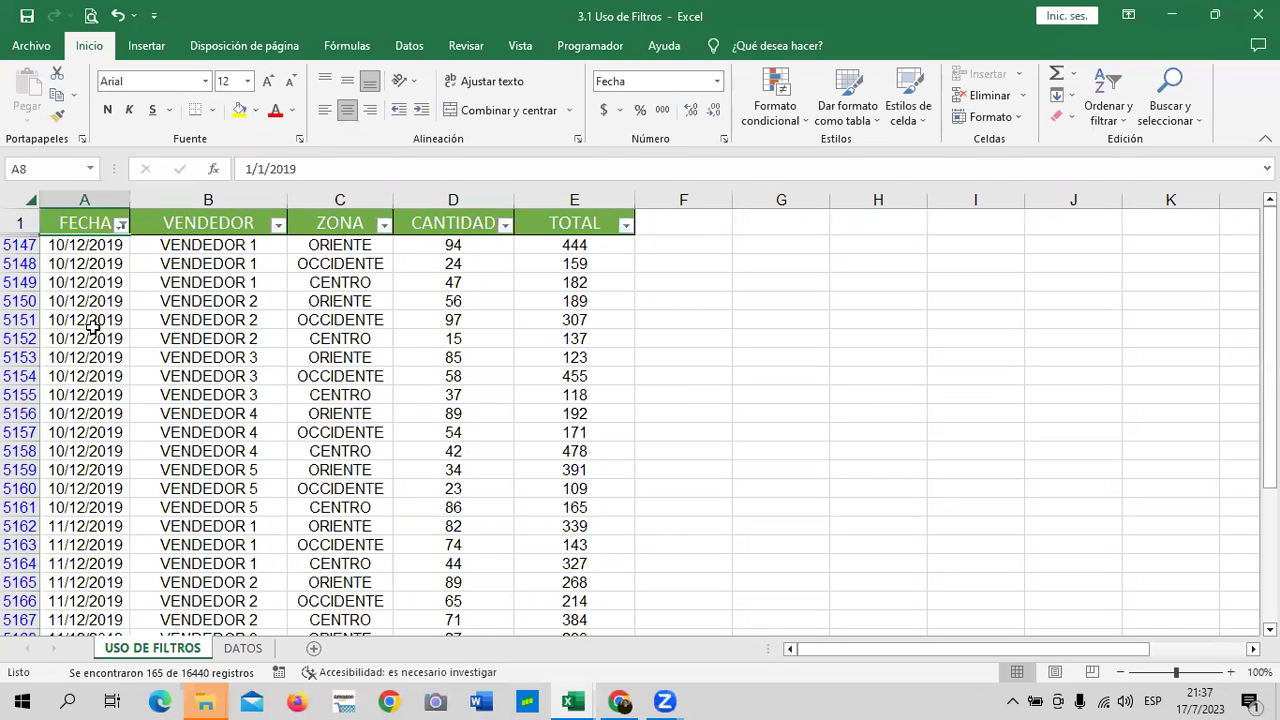
scroll(96, 422, down, 2)
scroll(95, 483, down, 5)
scroll(95, 483, down, 5)
scroll(95, 483, down, 8)
scroll(95, 483, down, 8)
scroll(95, 483, down, 5)
scroll(95, 483, down, 8)
scroll(95, 483, down, 3)
scroll(95, 483, up, 2)
scroll(95, 483, up, 3)
scroll(94, 483, down, 5)
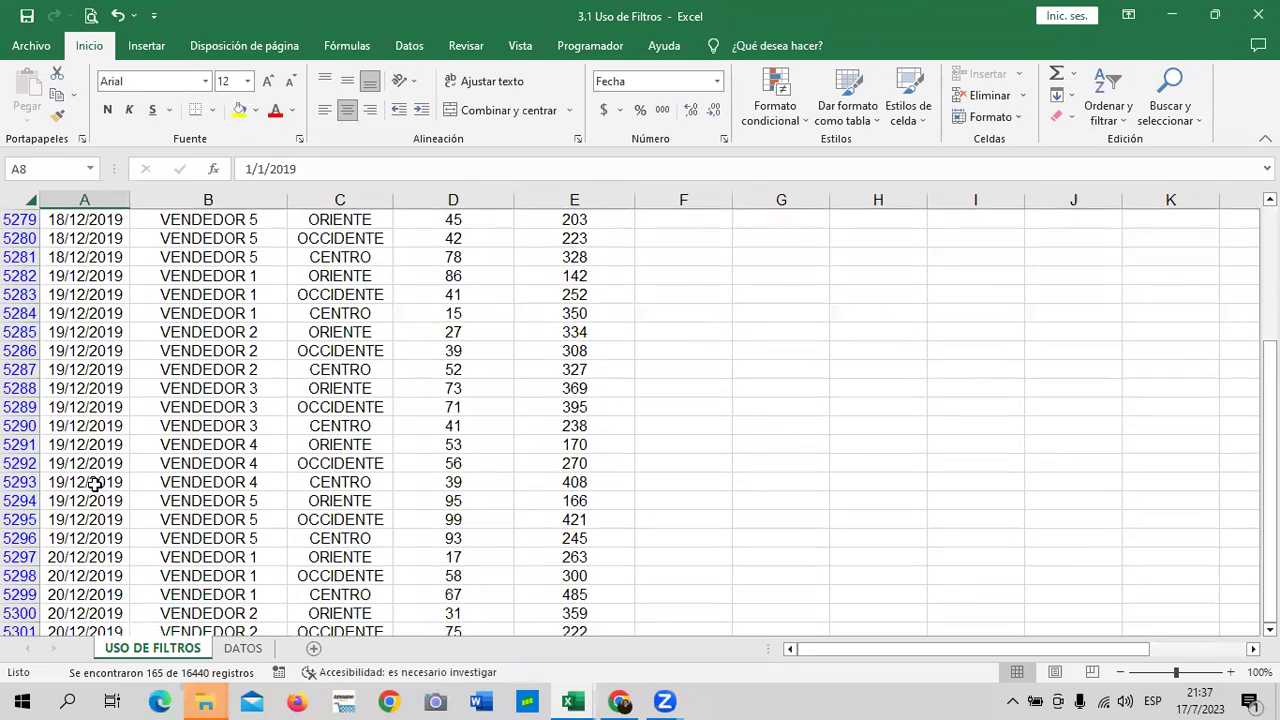
scroll(94, 483, down, 4)
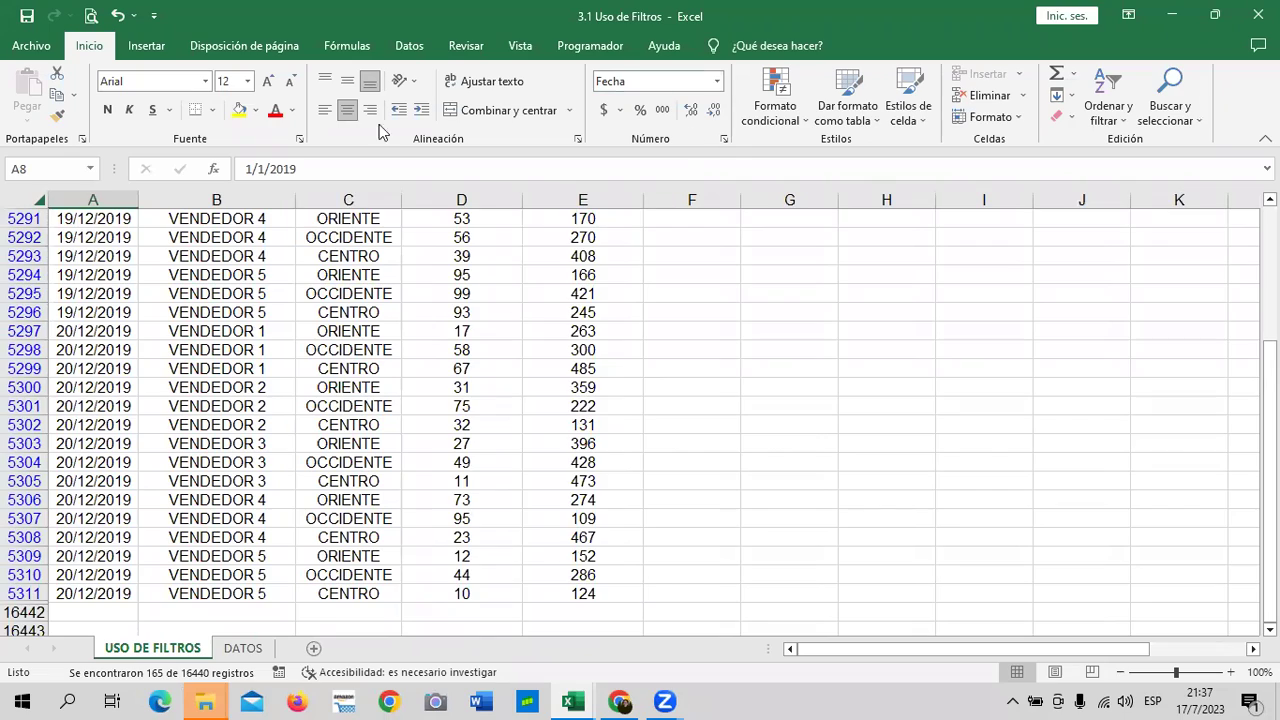
scroll(351, 394, up, 1)
scroll(351, 394, up, 10)
scroll(353, 394, up, 6)
scroll(353, 390, up, 12)
scroll(354, 370, up, 12)
scroll(357, 331, up, 7)
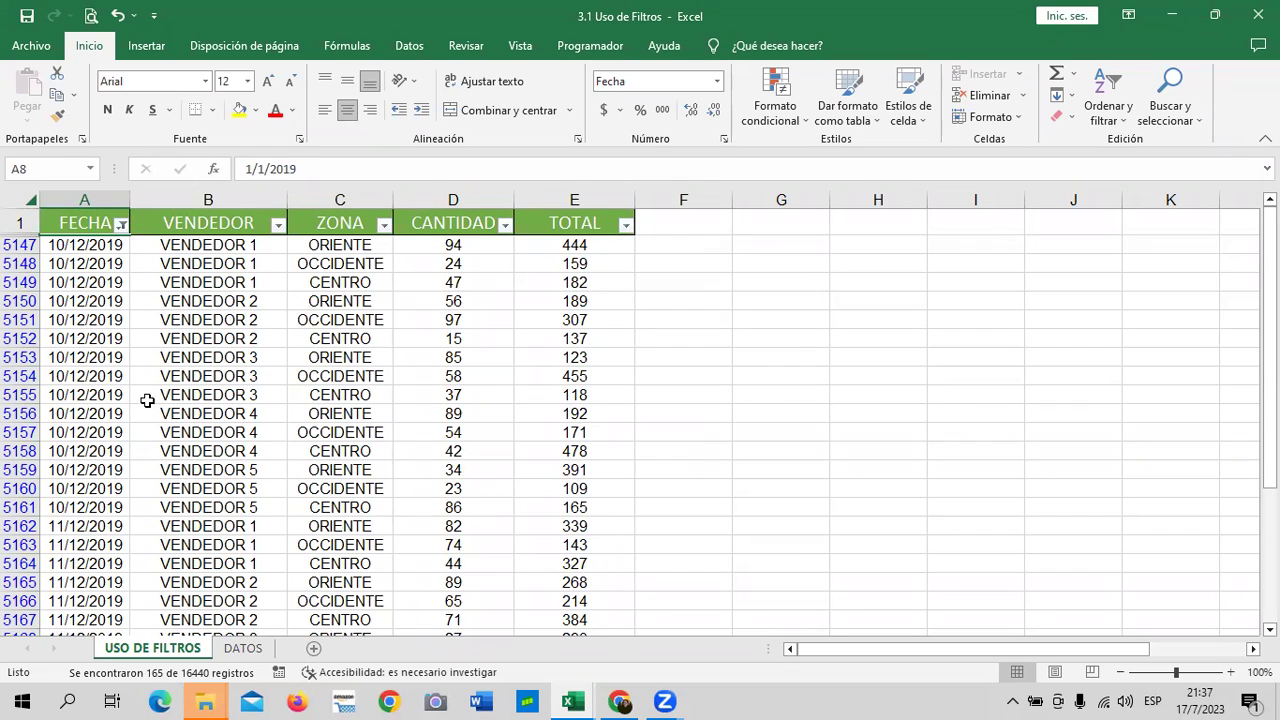
Filter the VENDEDOR column to VENDEDOR 2 only.
click(278, 224)
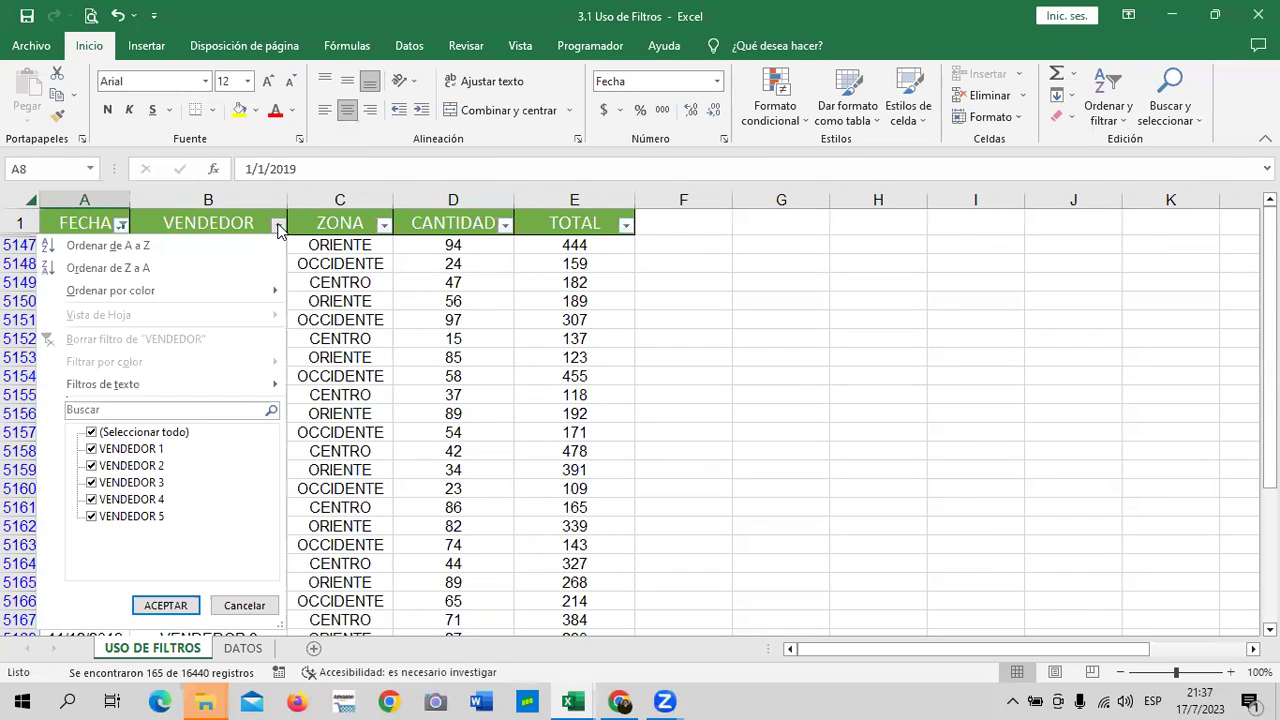
click(163, 431)
click(155, 466)
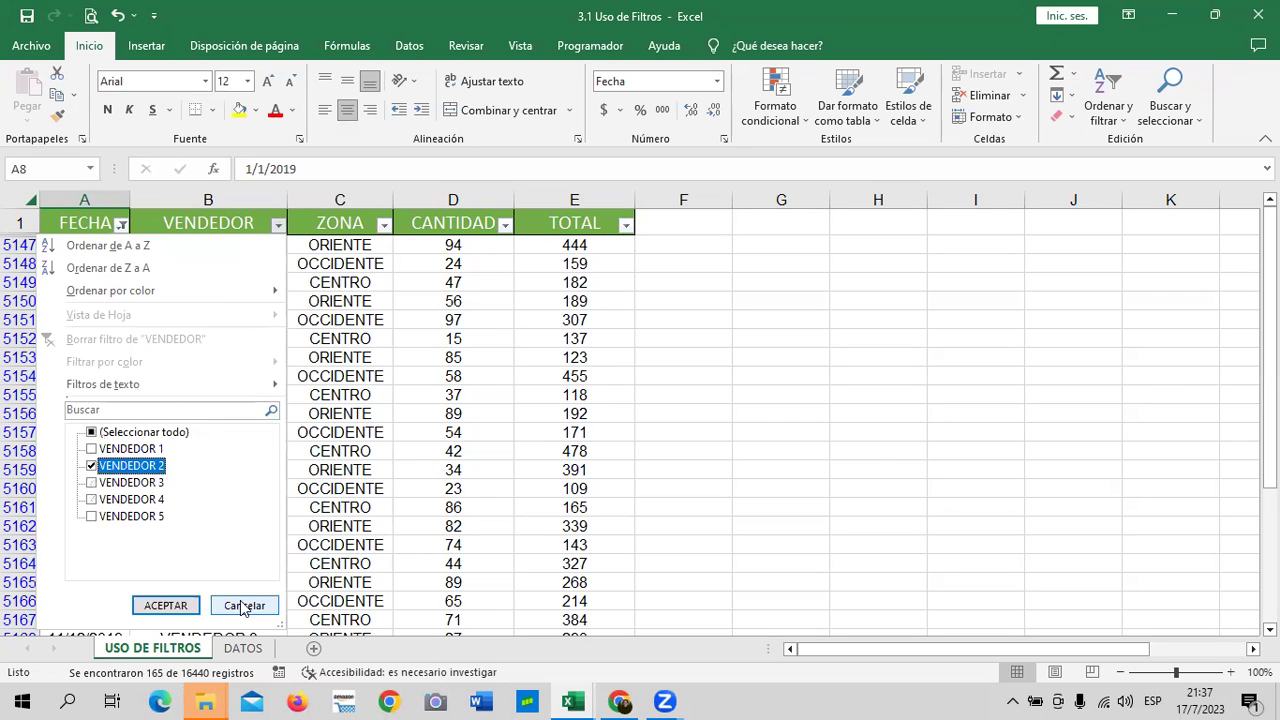
click(185, 606)
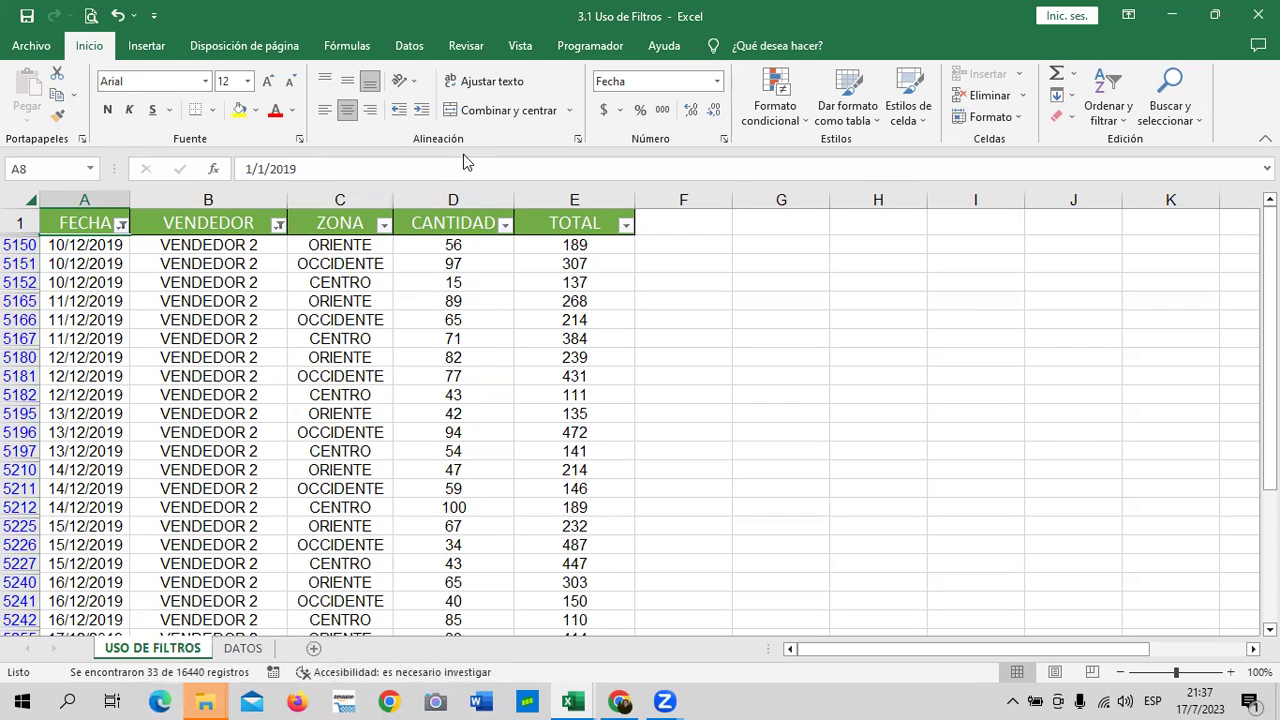
Filter the ZONA column to OCCIDENTE only, leaving 11 records.
click(384, 224)
click(250, 432)
click(234, 466)
click(276, 606)
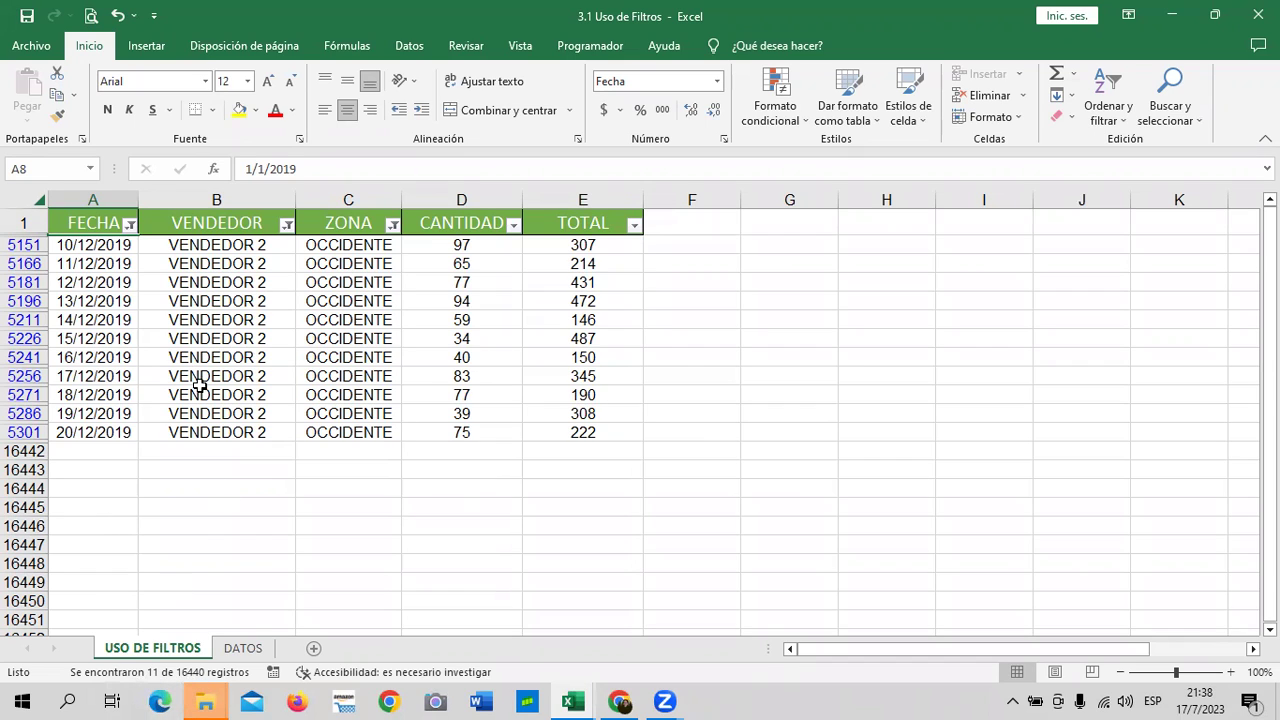
Filter the VENDEDOR column to VENDEDOR 1 only.
click(287, 226)
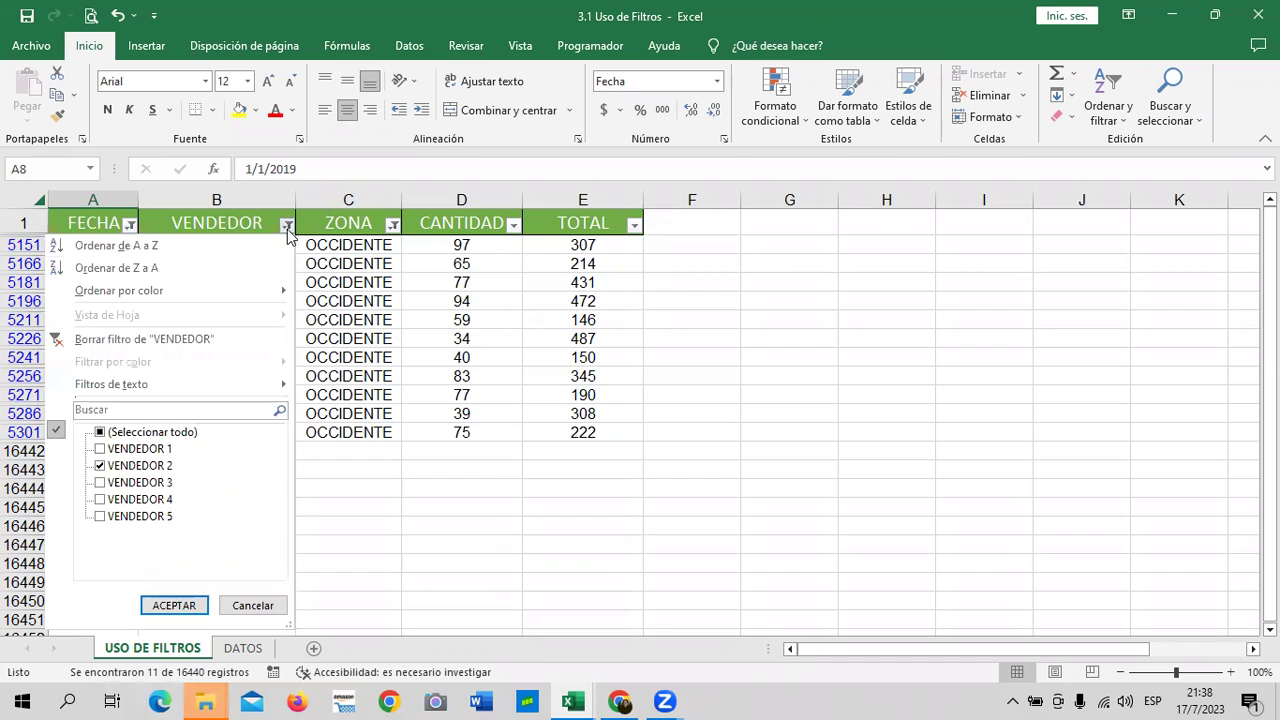
click(148, 432)
click(148, 432)
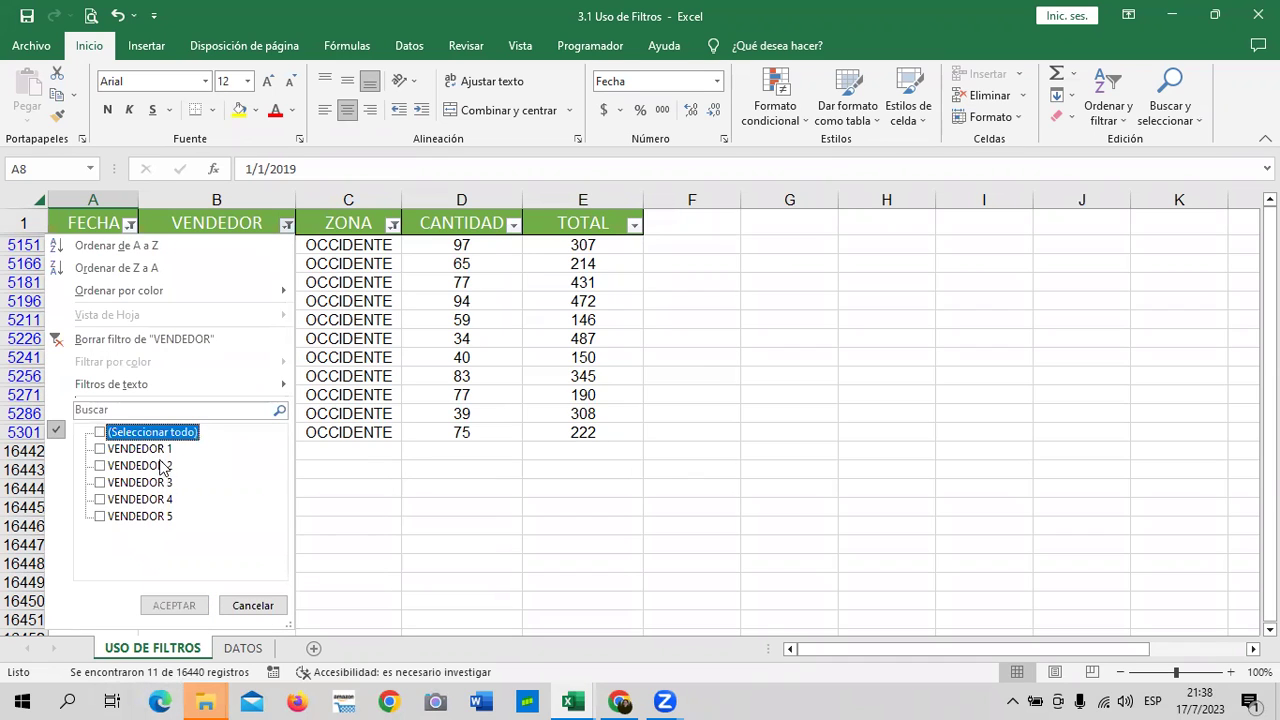
click(162, 449)
click(174, 606)
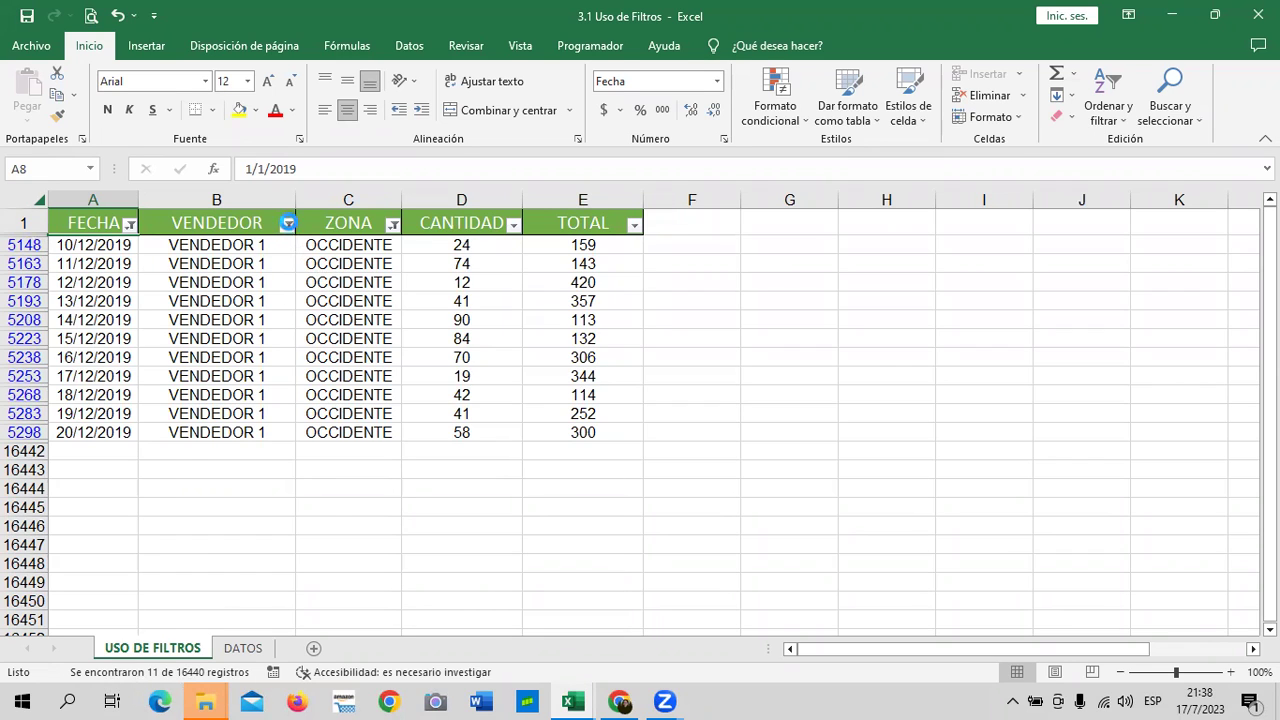
Change the VENDEDOR filter to VENDEDOR 5 only.
click(287, 224)
click(148, 448)
click(147, 437)
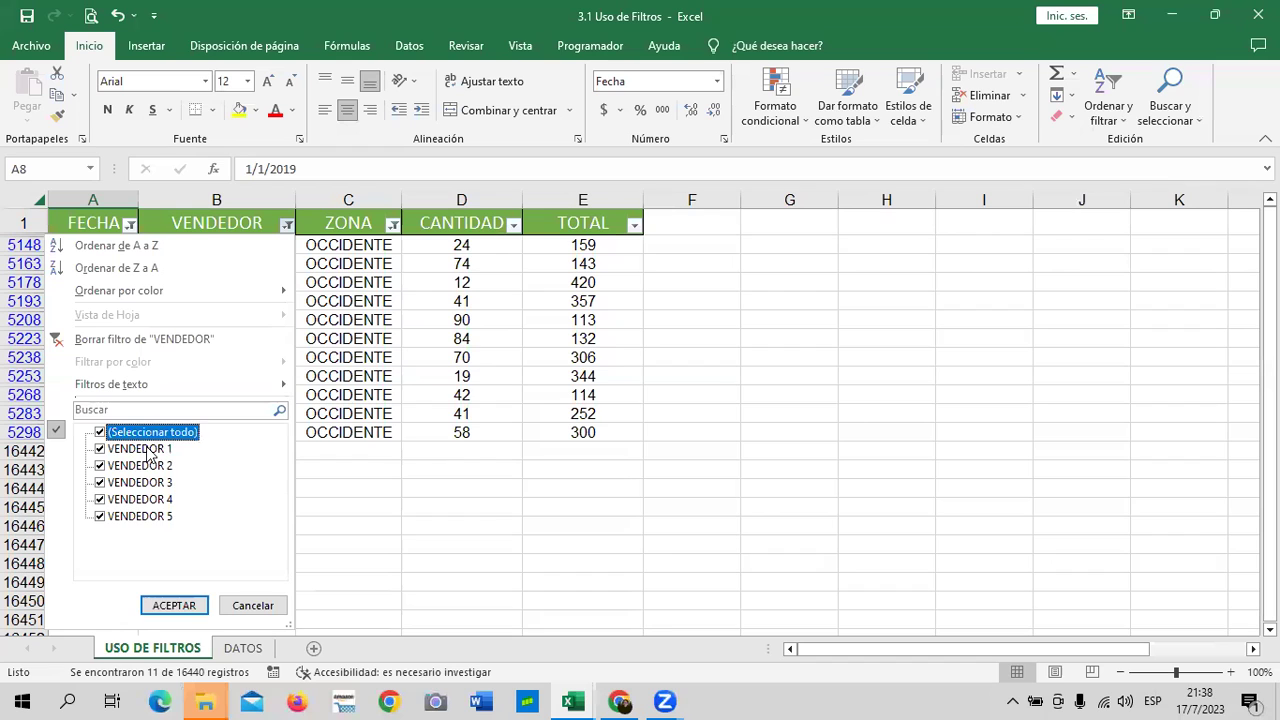
click(150, 432)
click(140, 516)
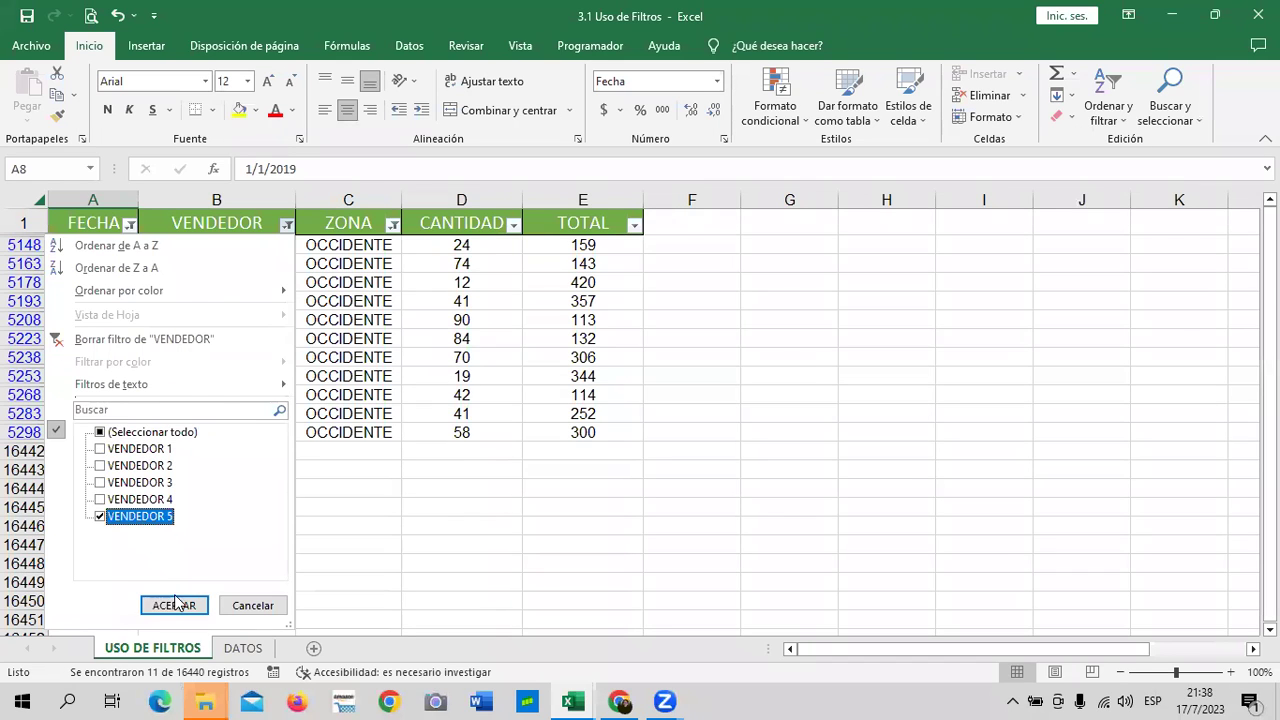
click(175, 605)
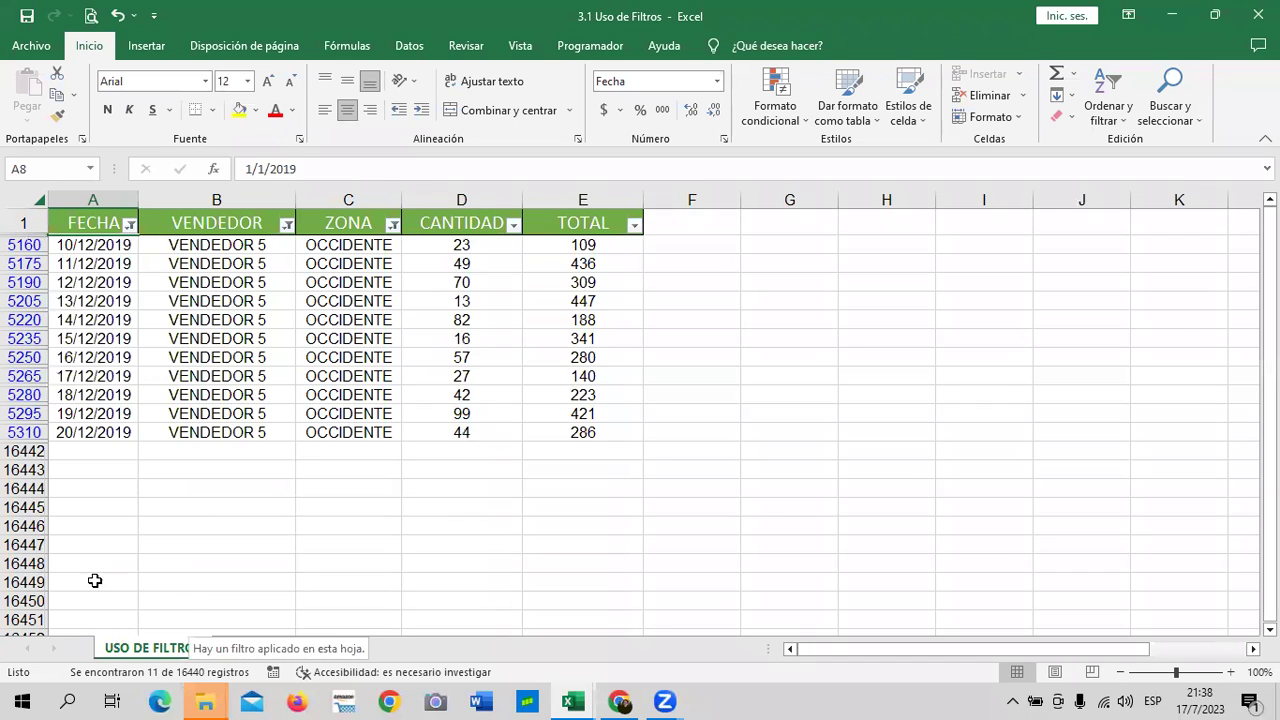
click(286, 226)
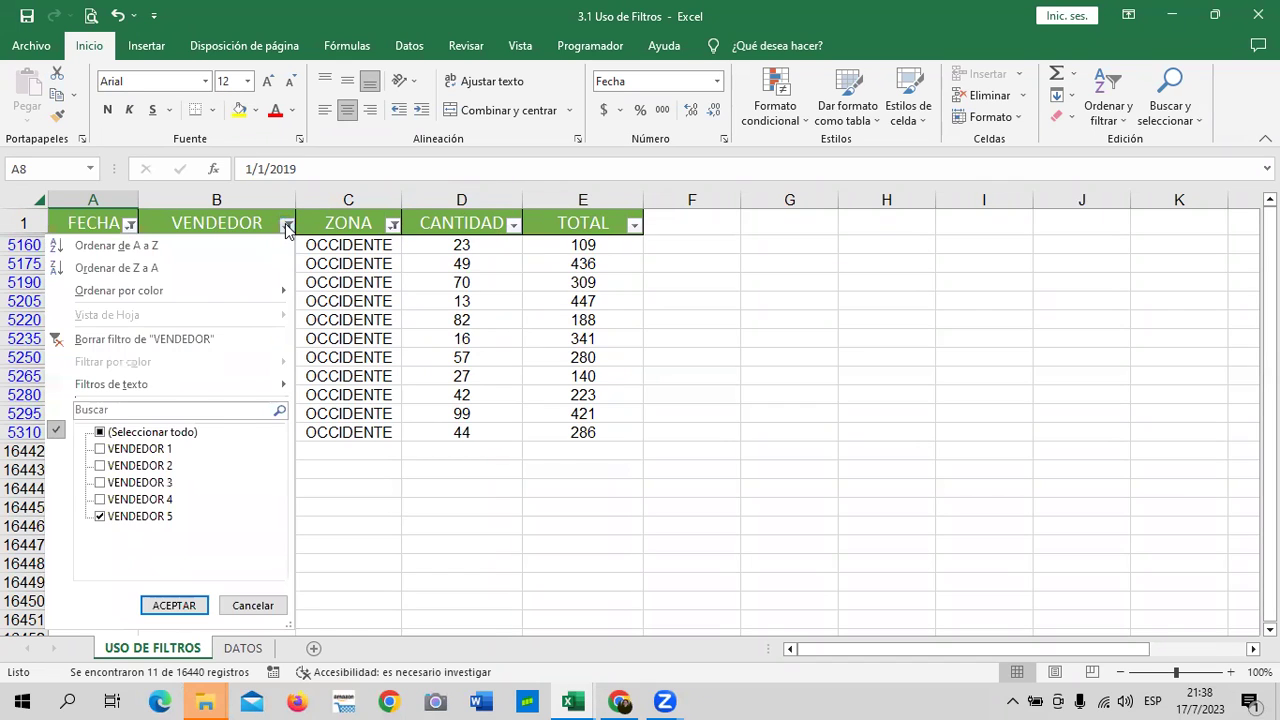
click(286, 224)
Restrict the ZONA filter to ORIENTE only.
click(392, 224)
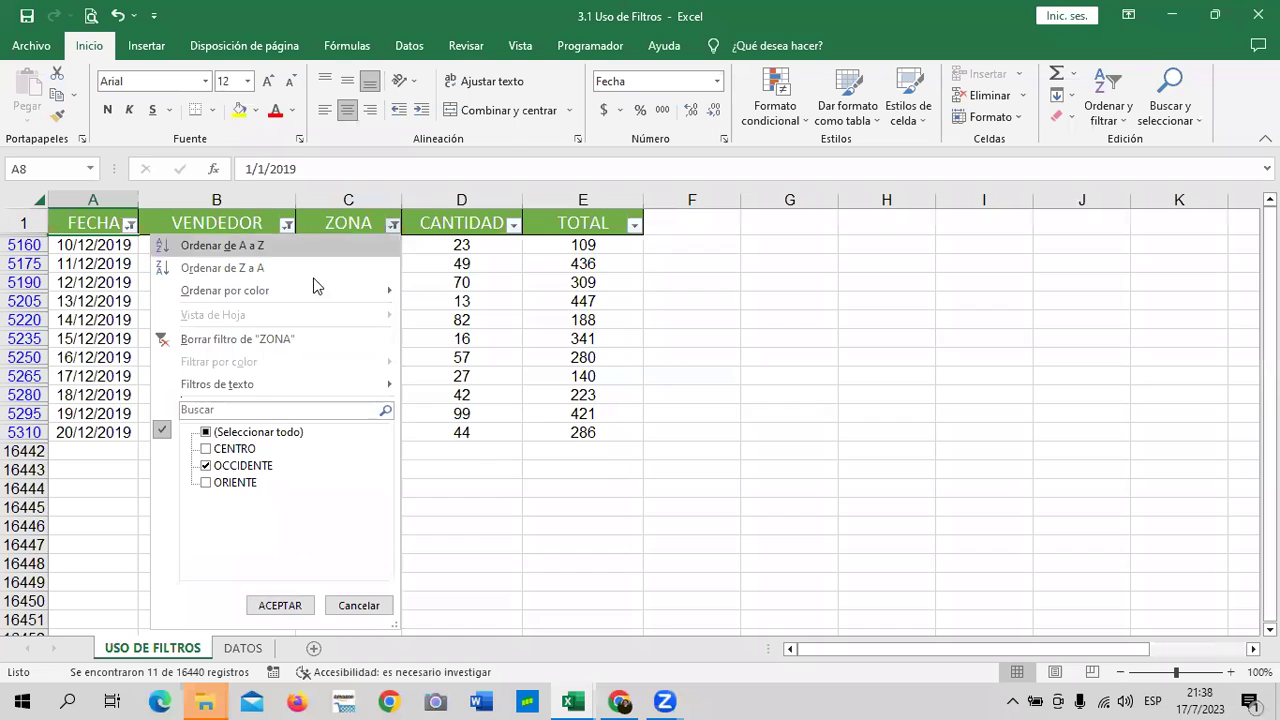
click(238, 449)
click(240, 466)
click(235, 482)
click(240, 432)
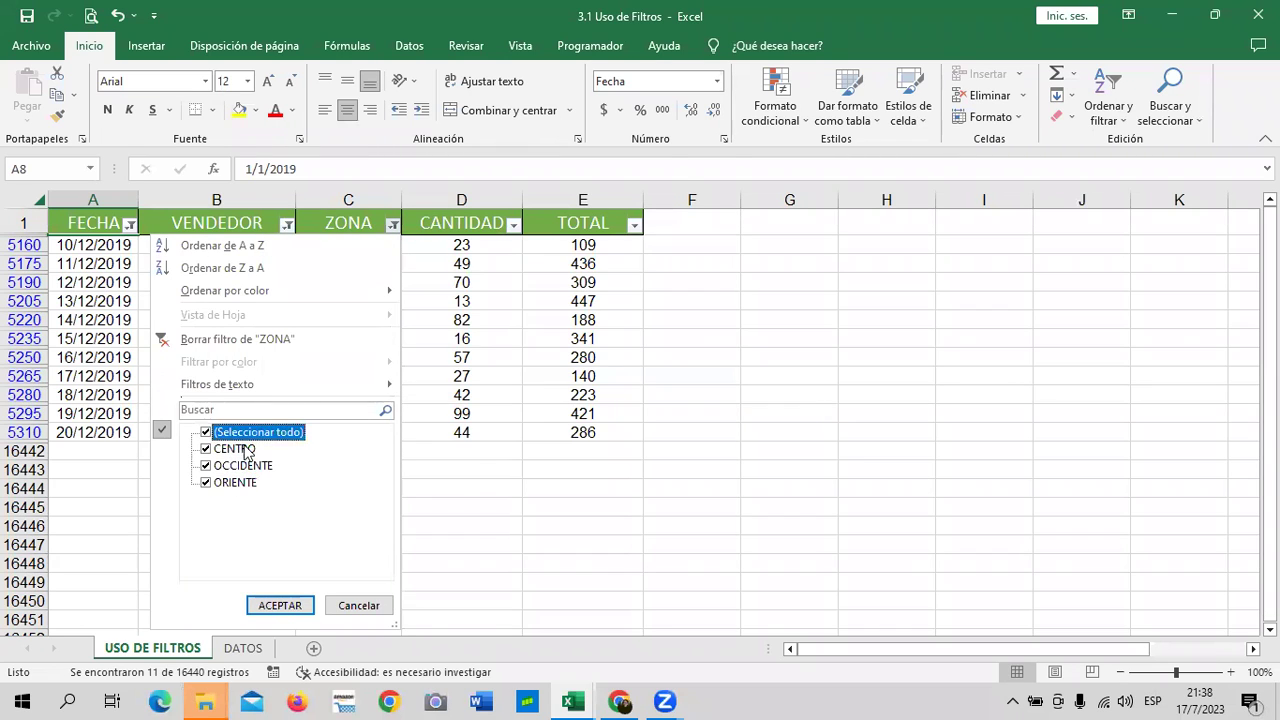
click(240, 436)
click(244, 486)
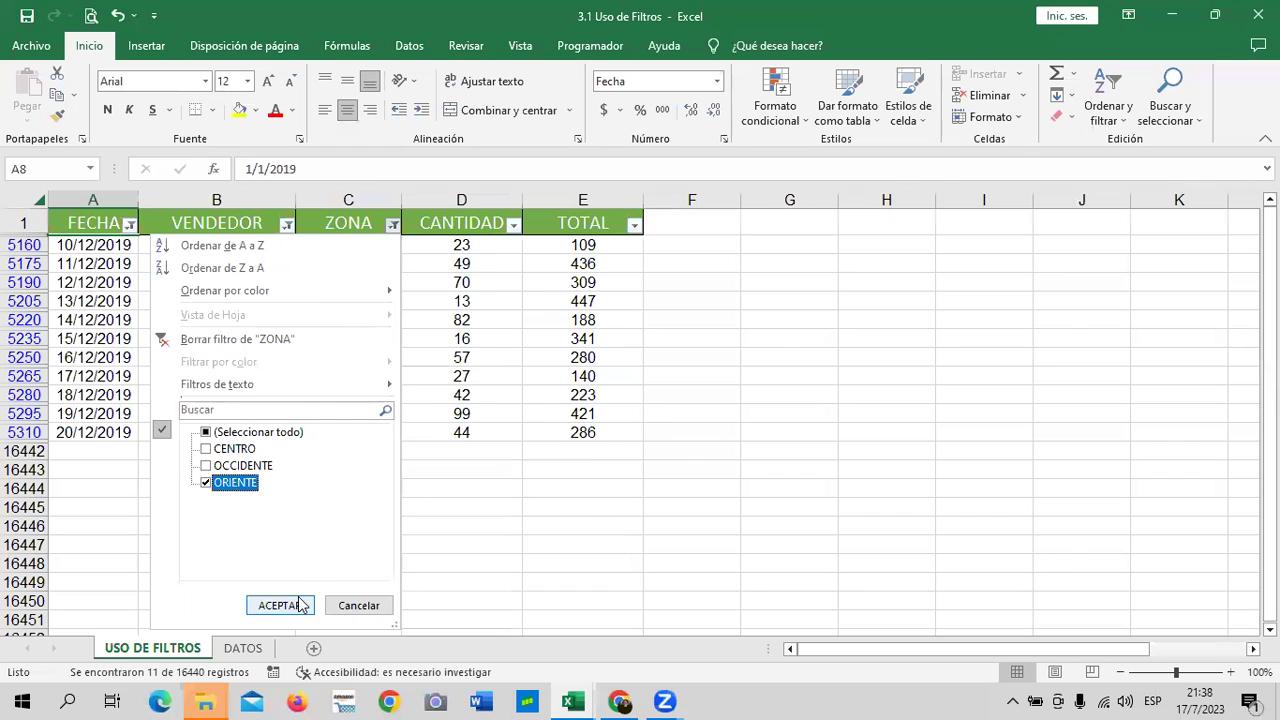
click(300, 606)
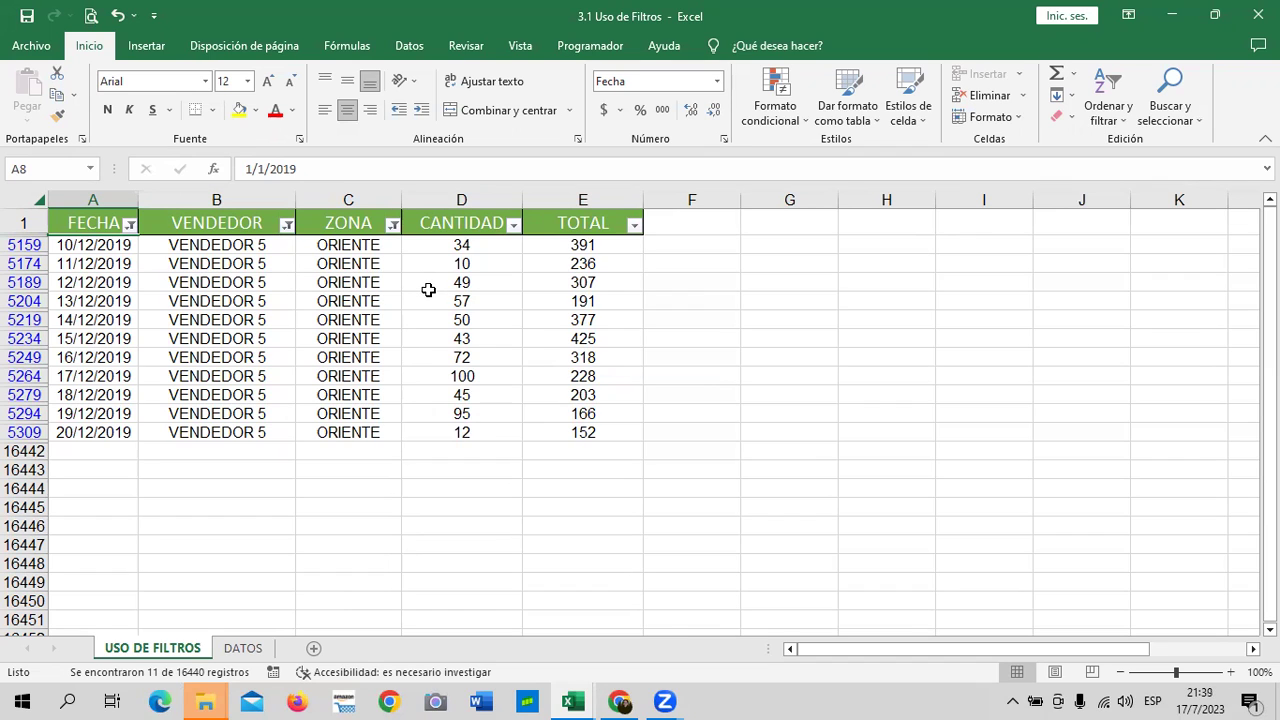
Clear the ZONA, VENDEDOR and FECHA filters so all rows from 1/1/2019 show.
click(392, 224)
click(244, 339)
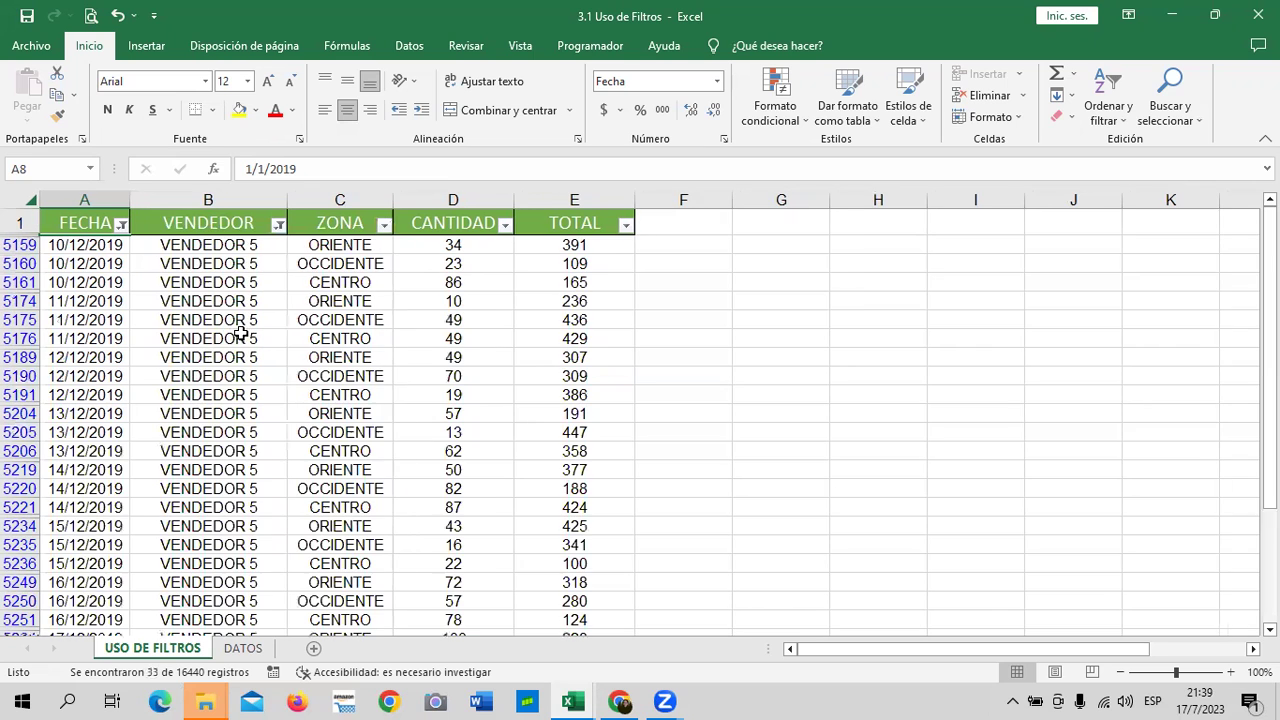
click(278, 224)
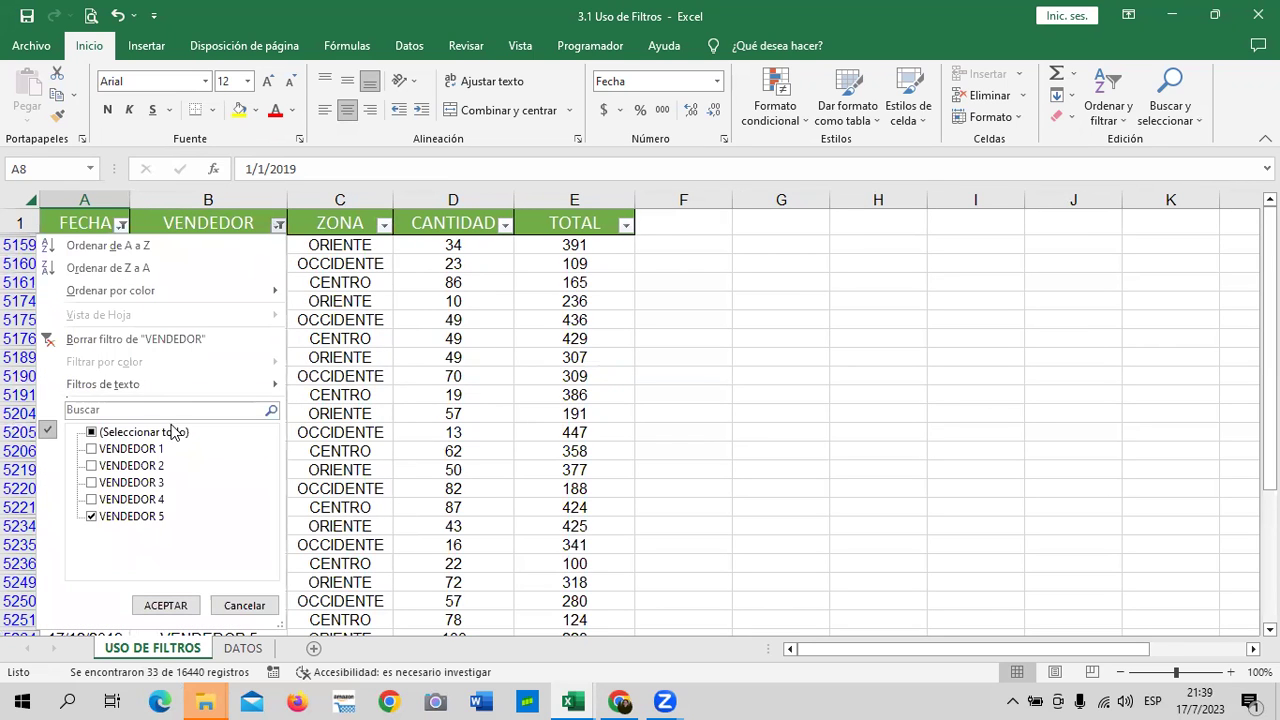
click(167, 338)
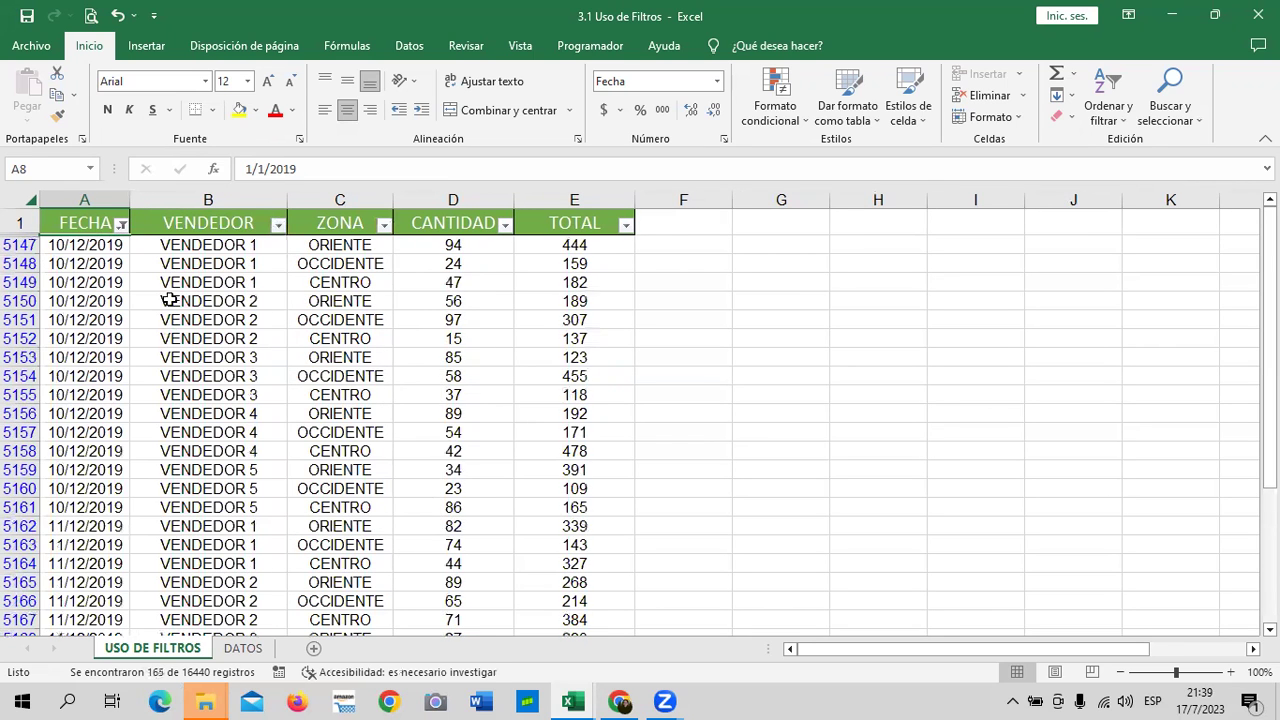
click(121, 224)
click(108, 342)
click(694, 526)
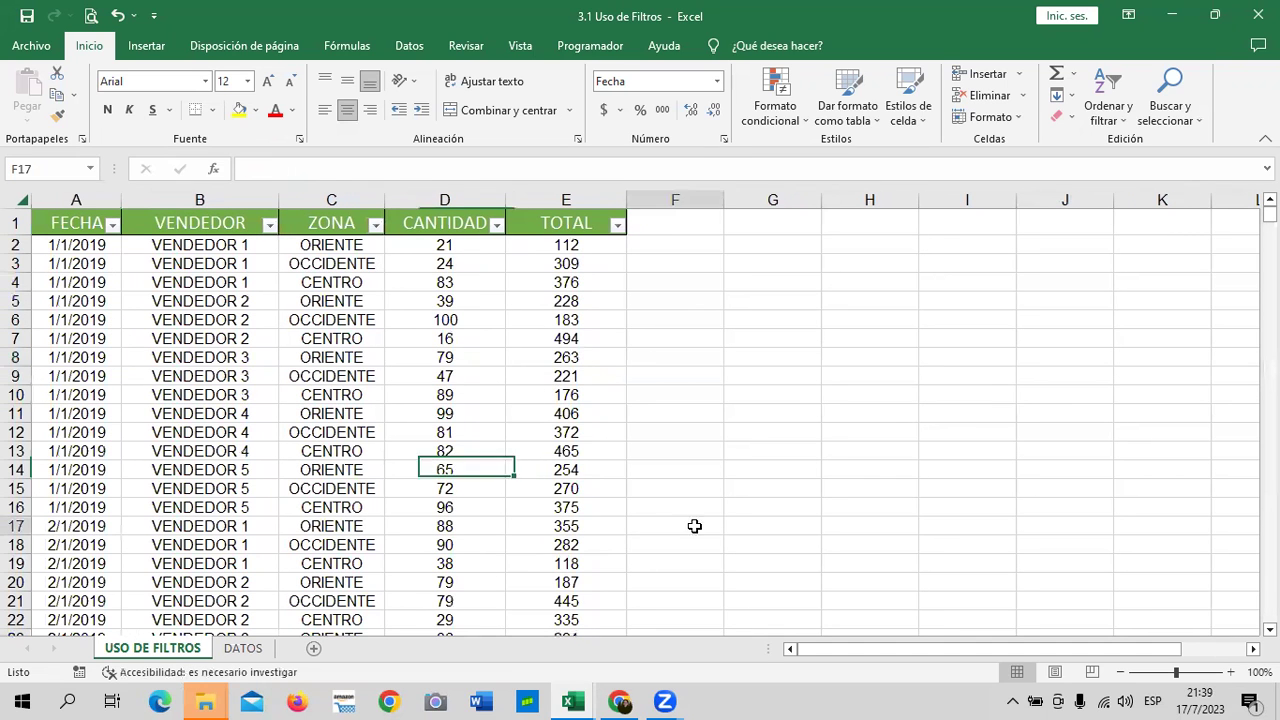
click(204, 564)
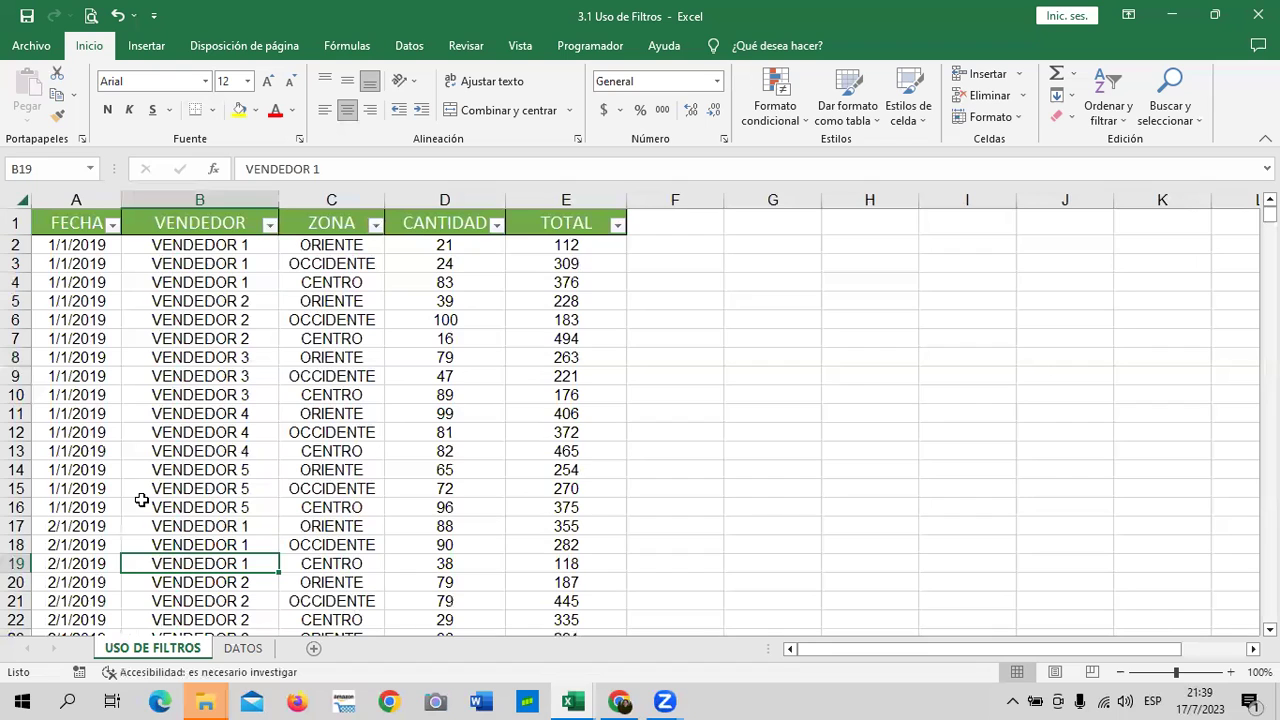
click(499, 288)
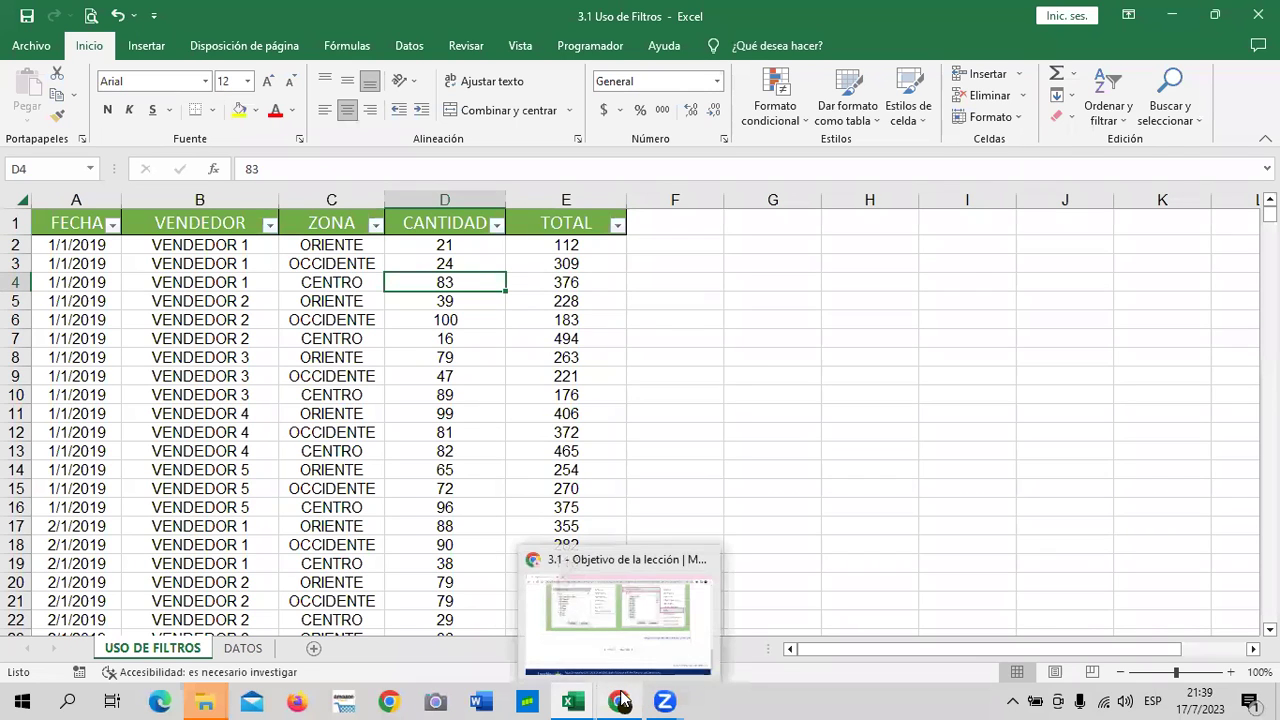
Return to the course in the browser, advance to lesson 3.2 Uso de filtros and scroll to its video.
mouse_move(619, 701)
click(604, 632)
click(724, 510)
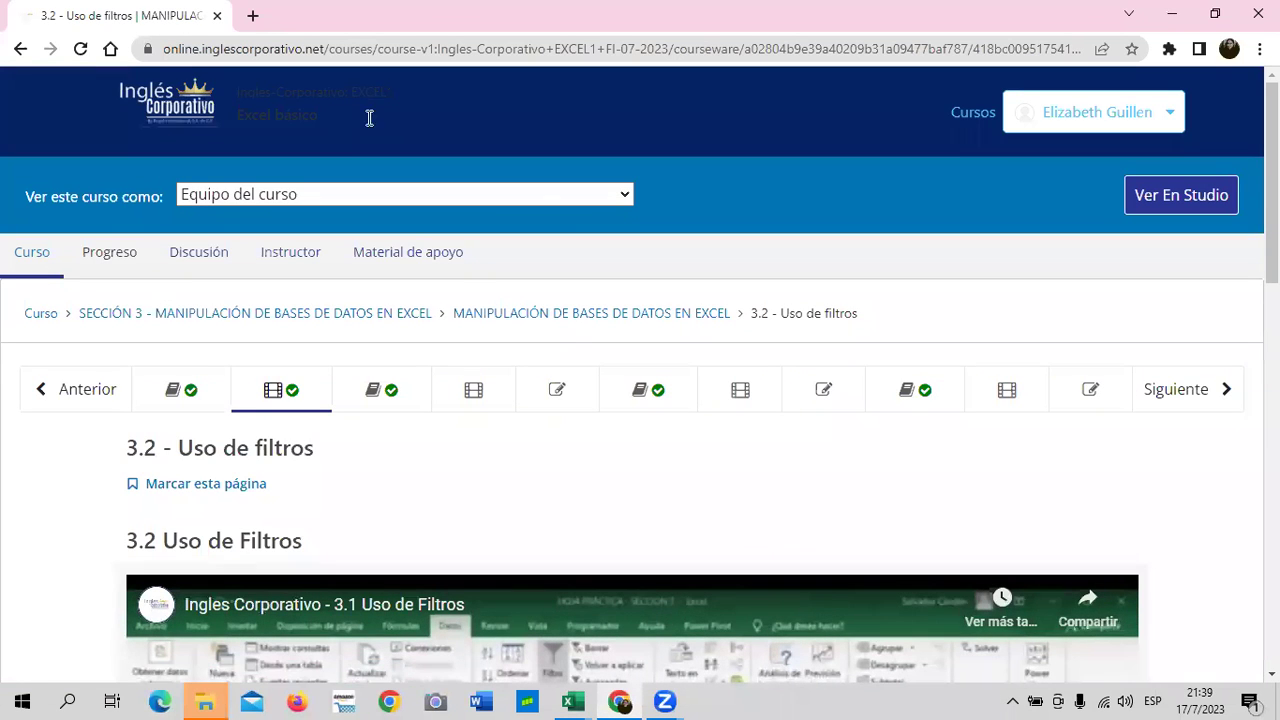
scroll(571, 323, down, 1)
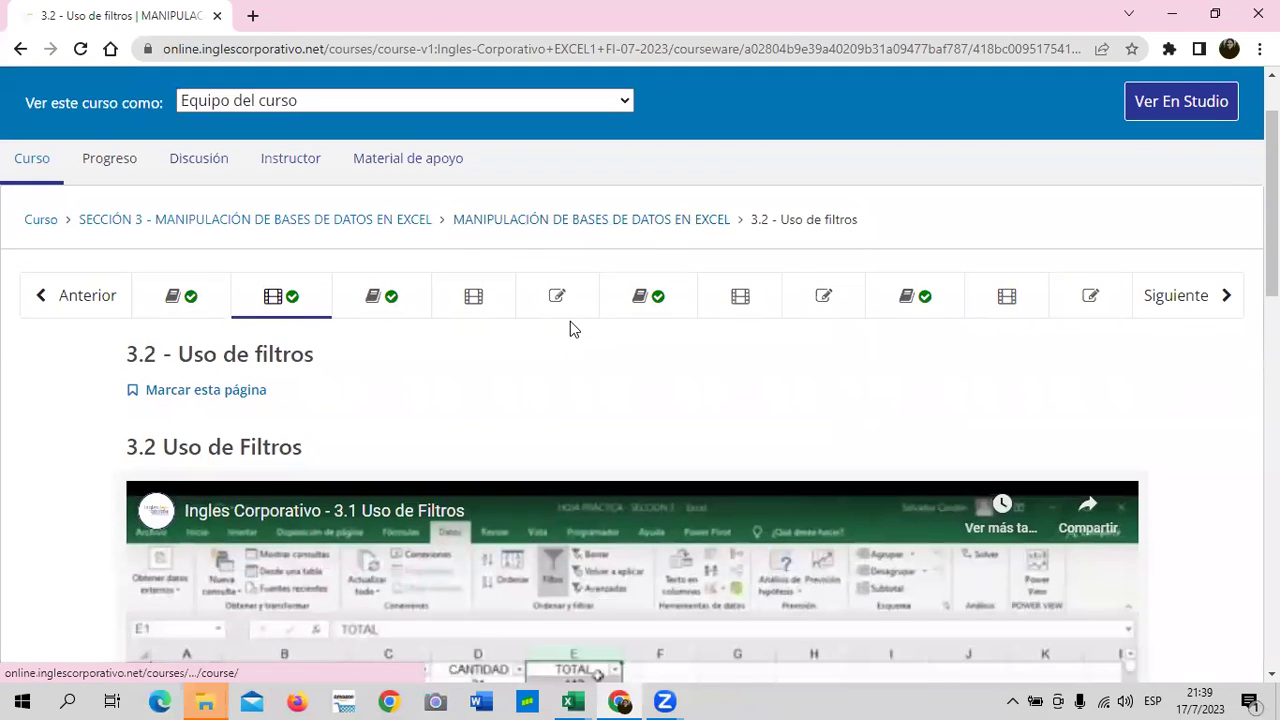
scroll(571, 323, down, 2)
scroll(570, 329, down, 2)
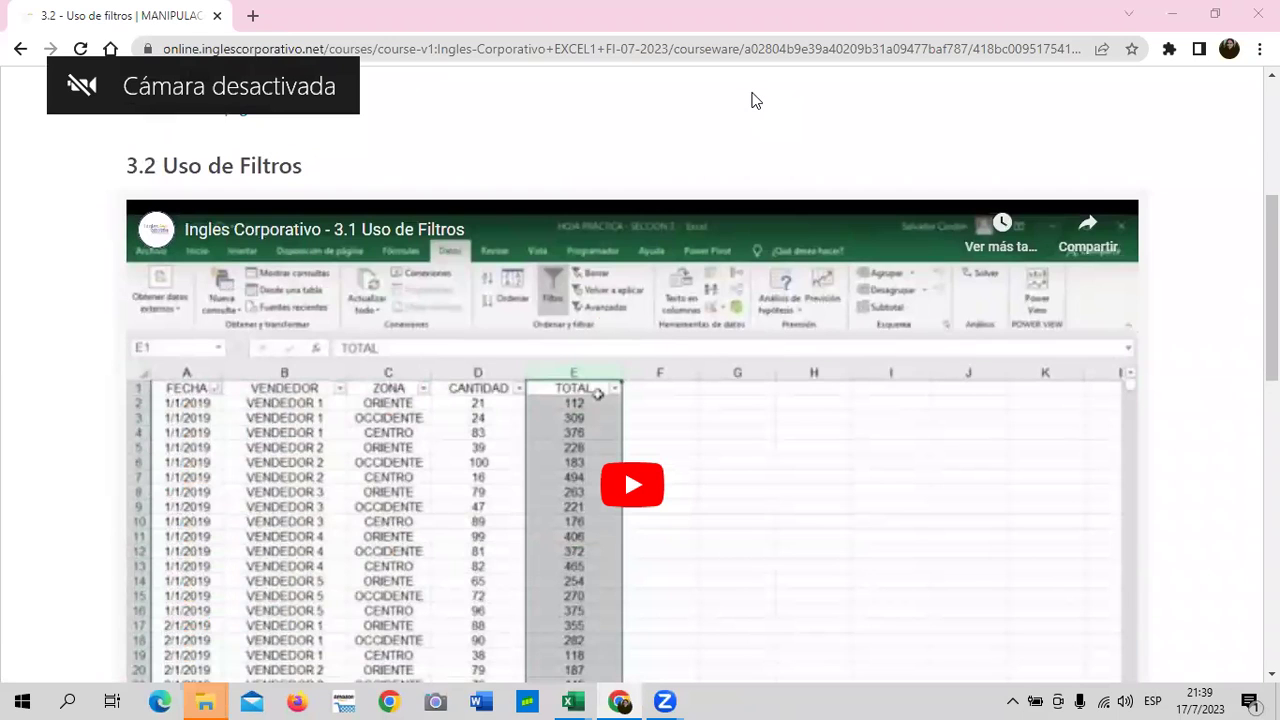
Play the lesson 3.2 filters video through to its end screen.
click(624, 480)
scroll(624, 480, down, 1)
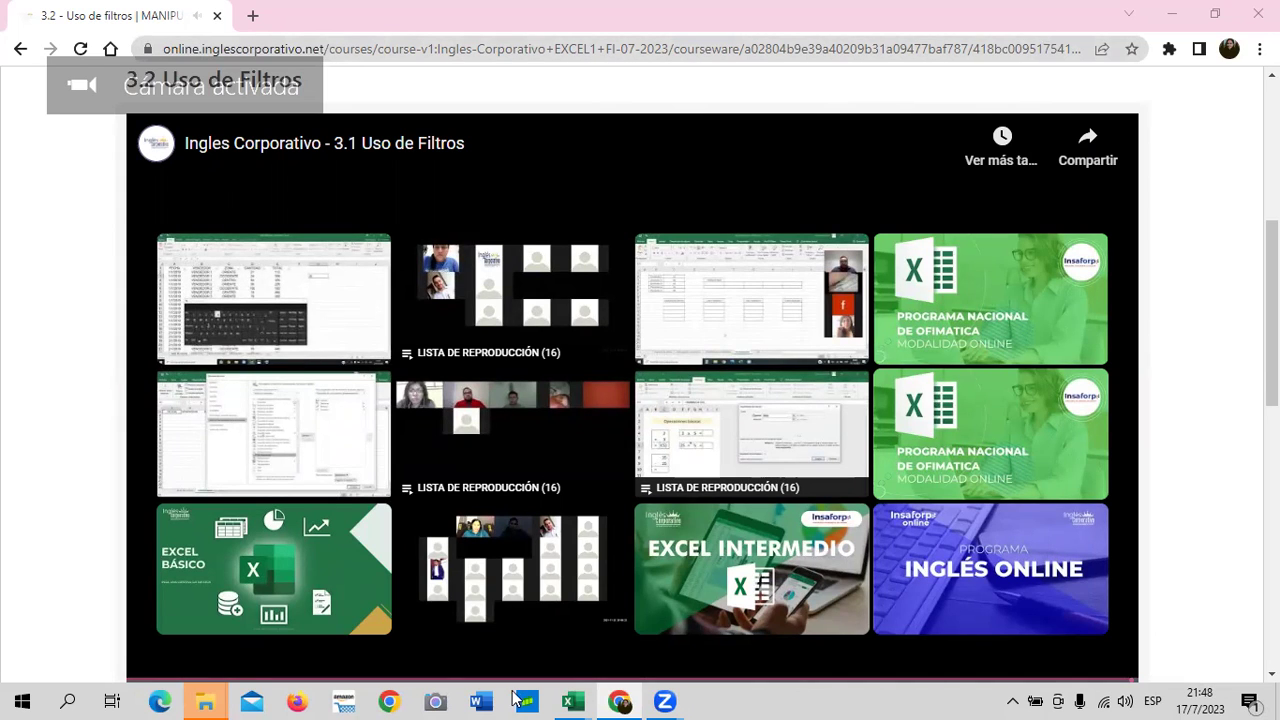
mouse_move(572, 701)
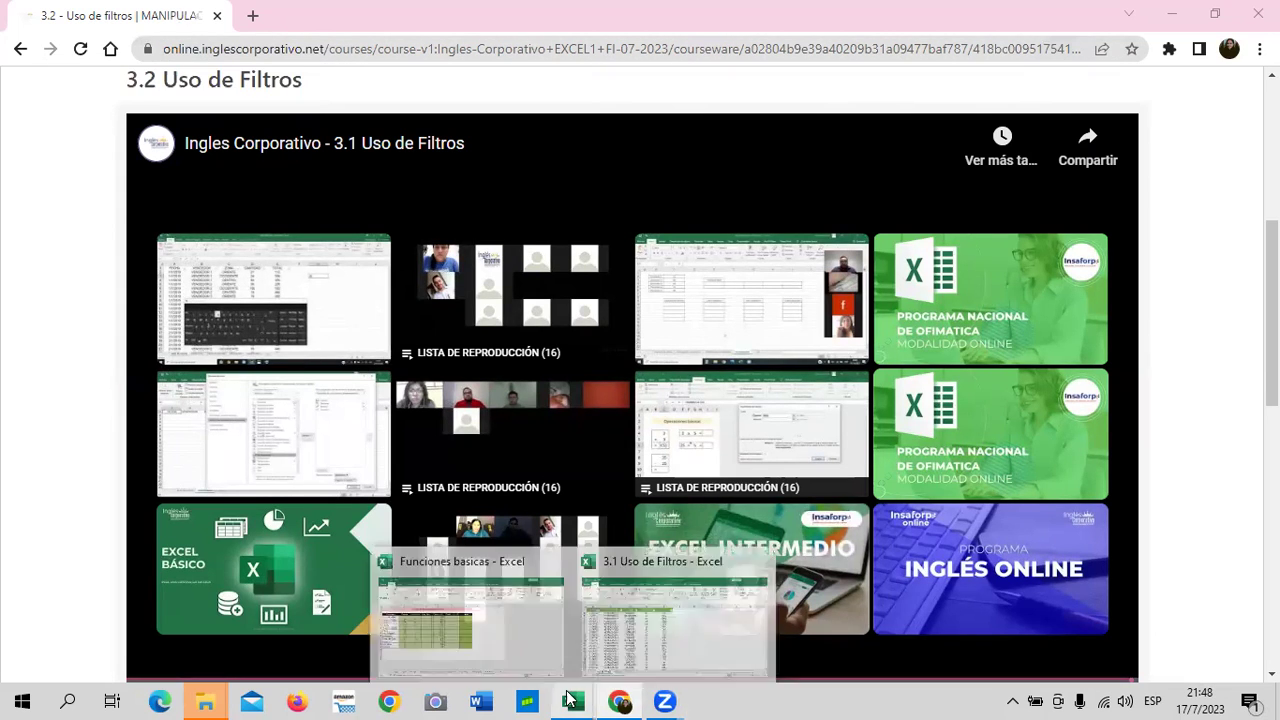
In the 3.1 Uso de Filtros workbook's DATOS sheet, turn Filtro off for the Disciplina table.
click(685, 650)
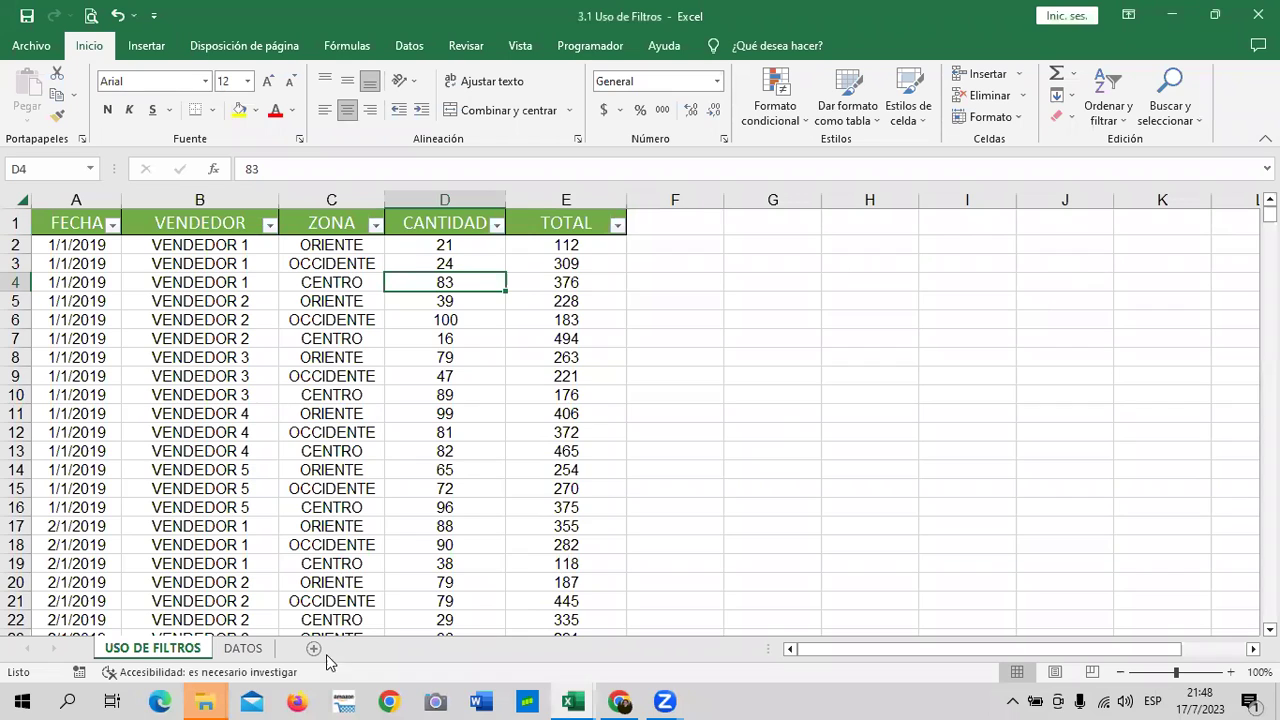
click(243, 648)
click(321, 440)
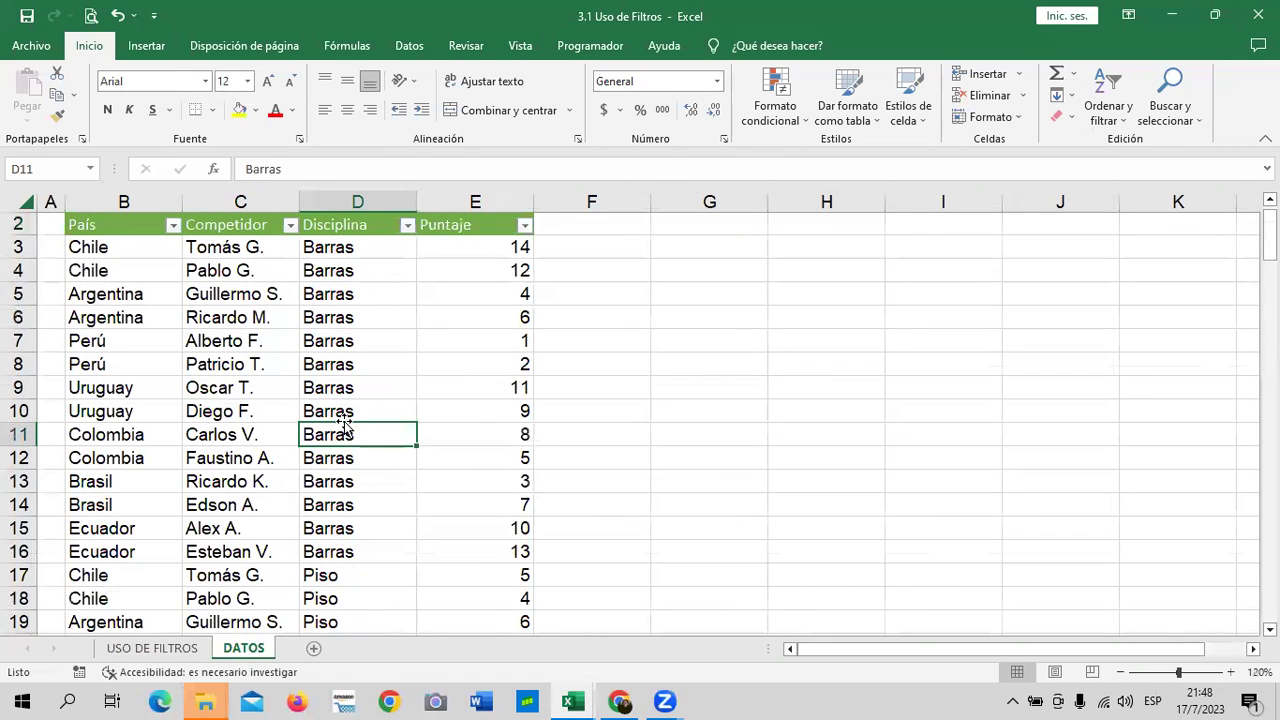
click(353, 228)
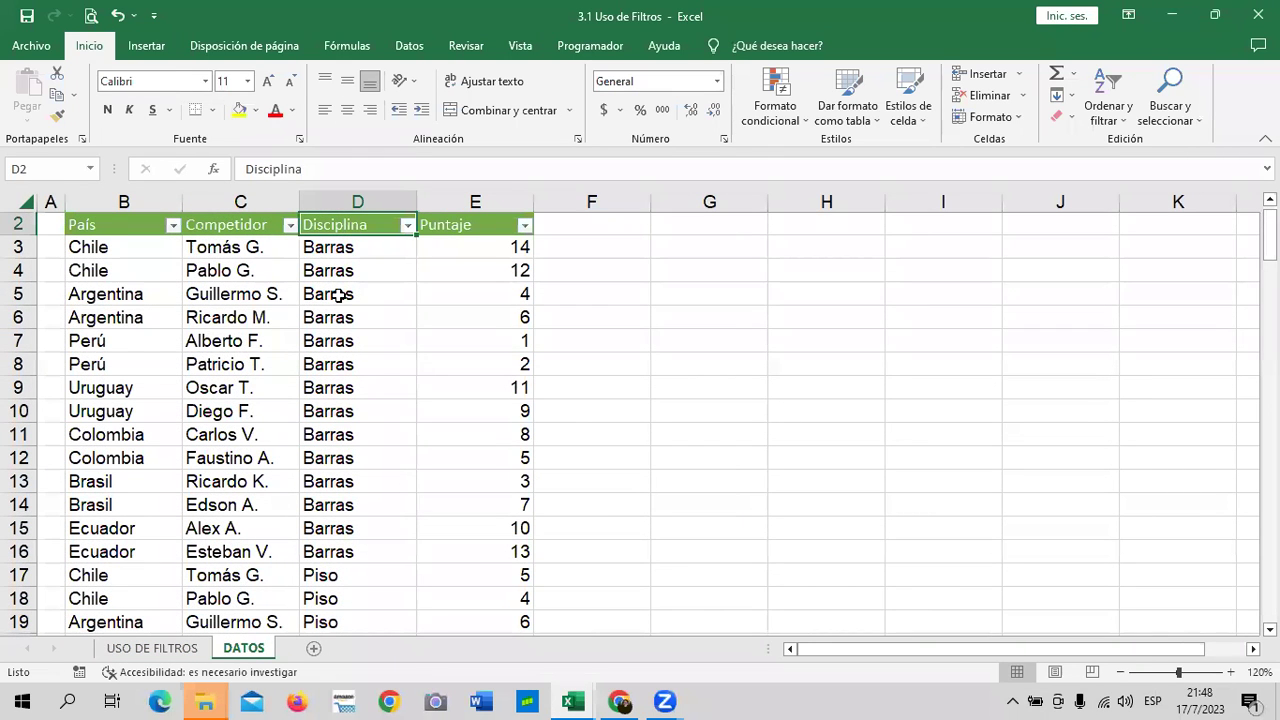
click(1121, 110)
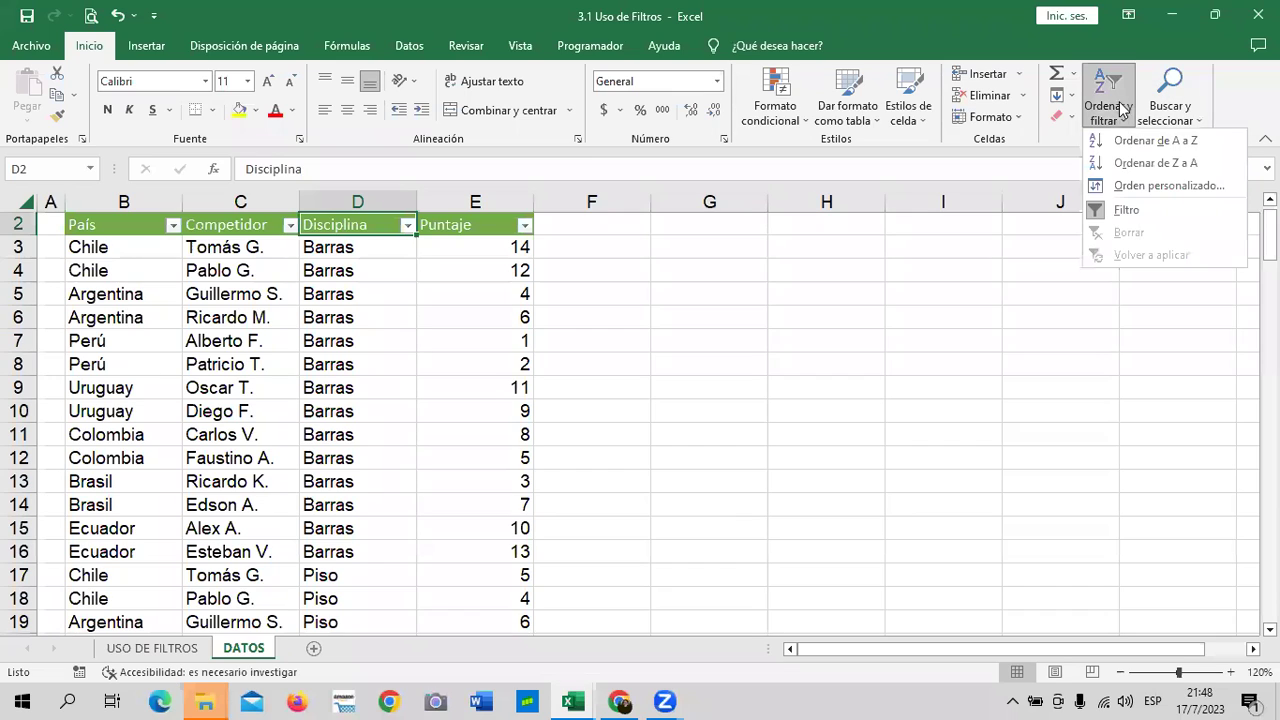
click(1147, 214)
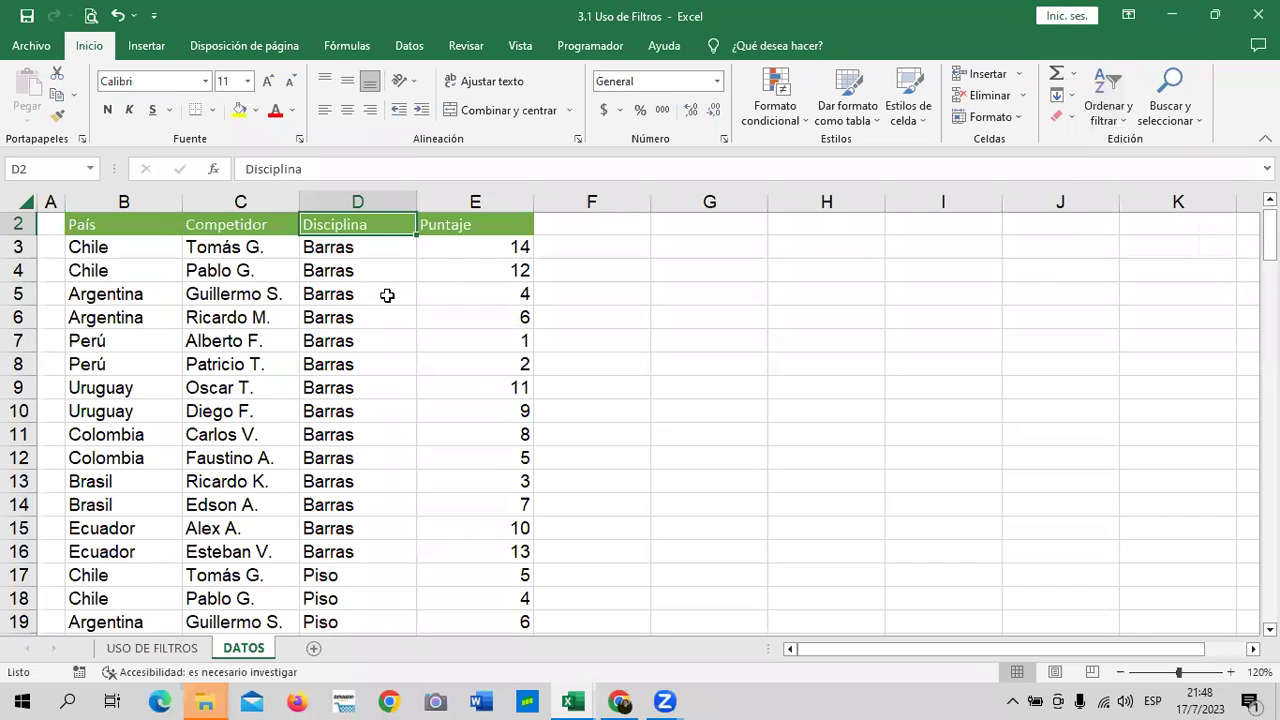
click(814, 338)
click(346, 366)
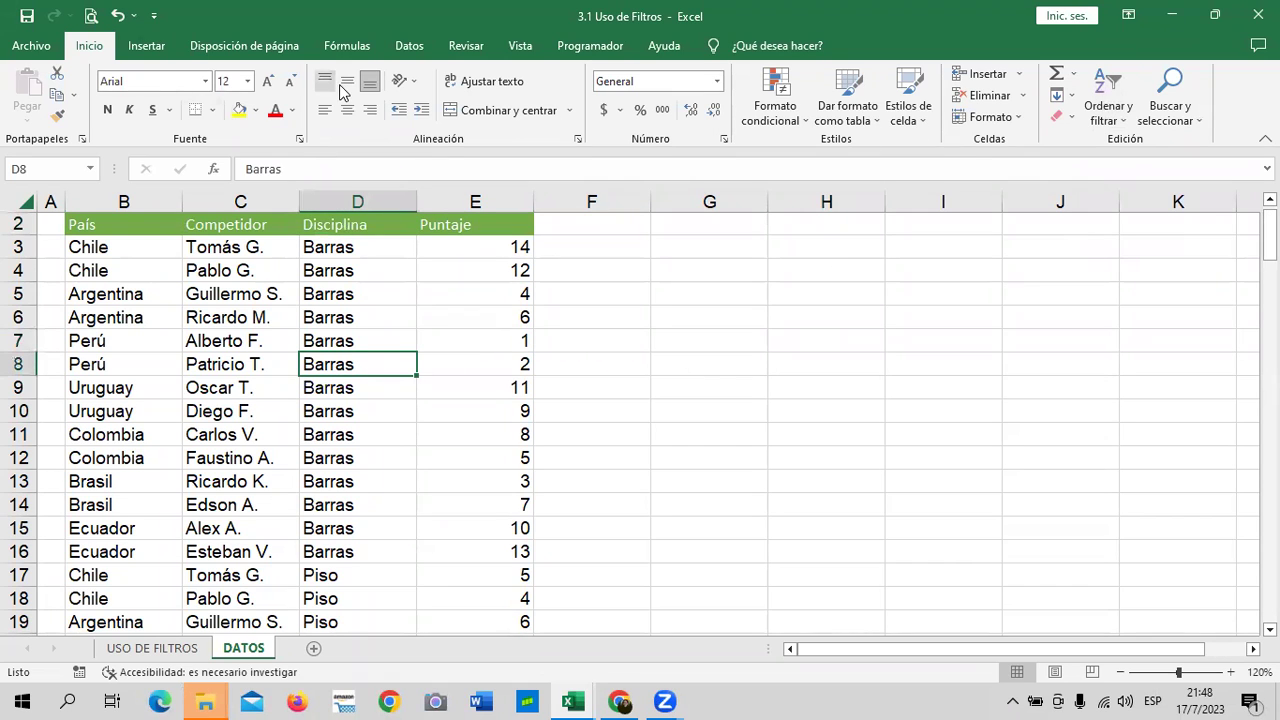
scroll(340, 90, down, 4)
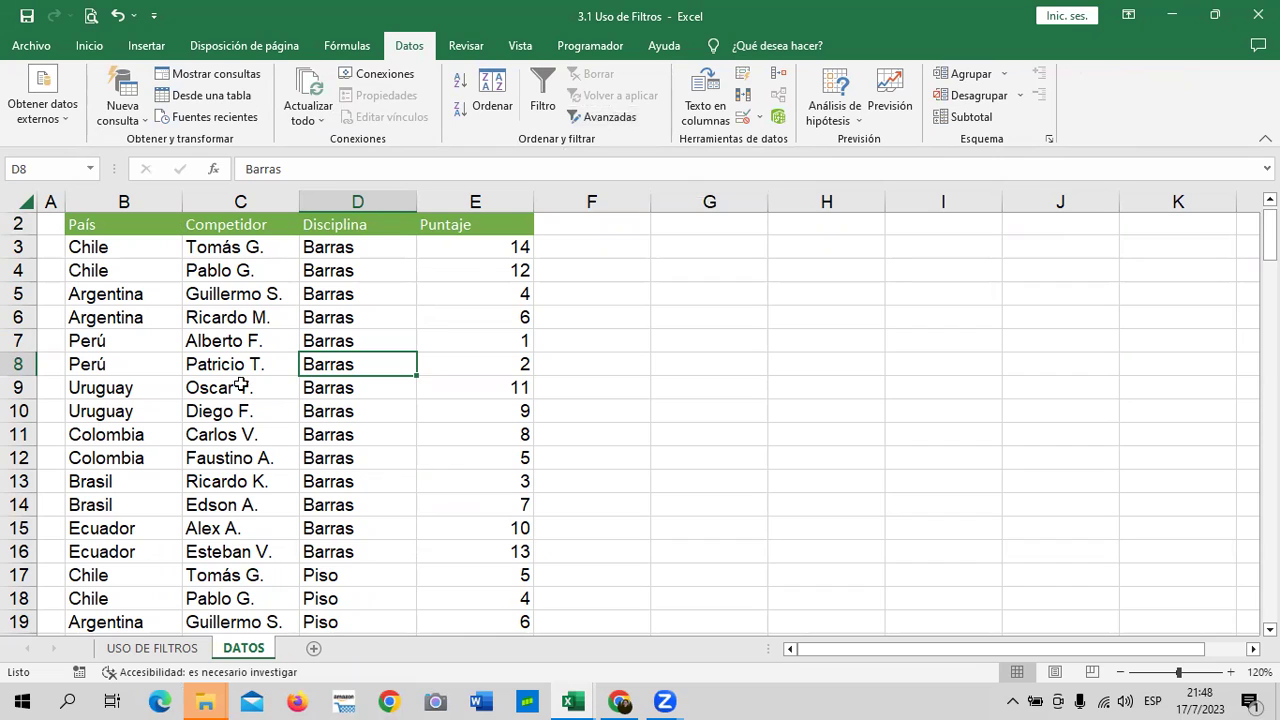
Copy the País, Competidor, Disciplina and Puntaje headers from B2:E2 into H3:K3.
click(190, 338)
drag(106, 224, 520, 226)
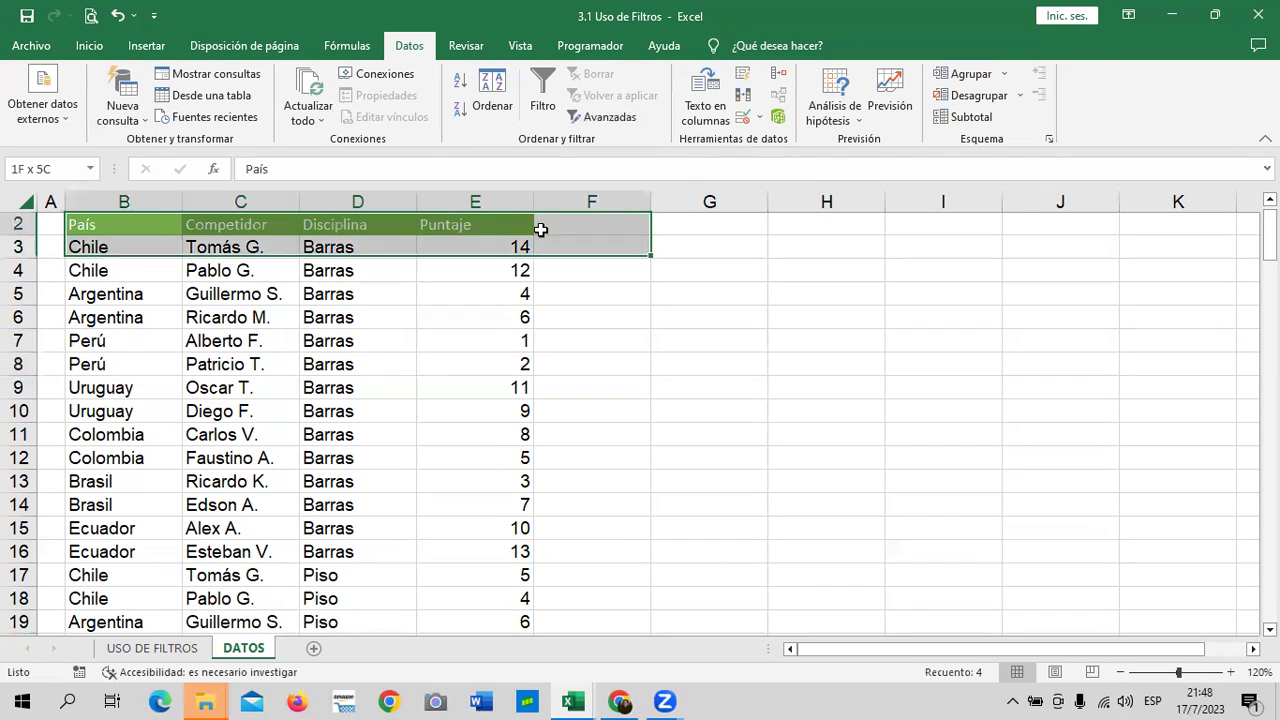
right_click(505, 224)
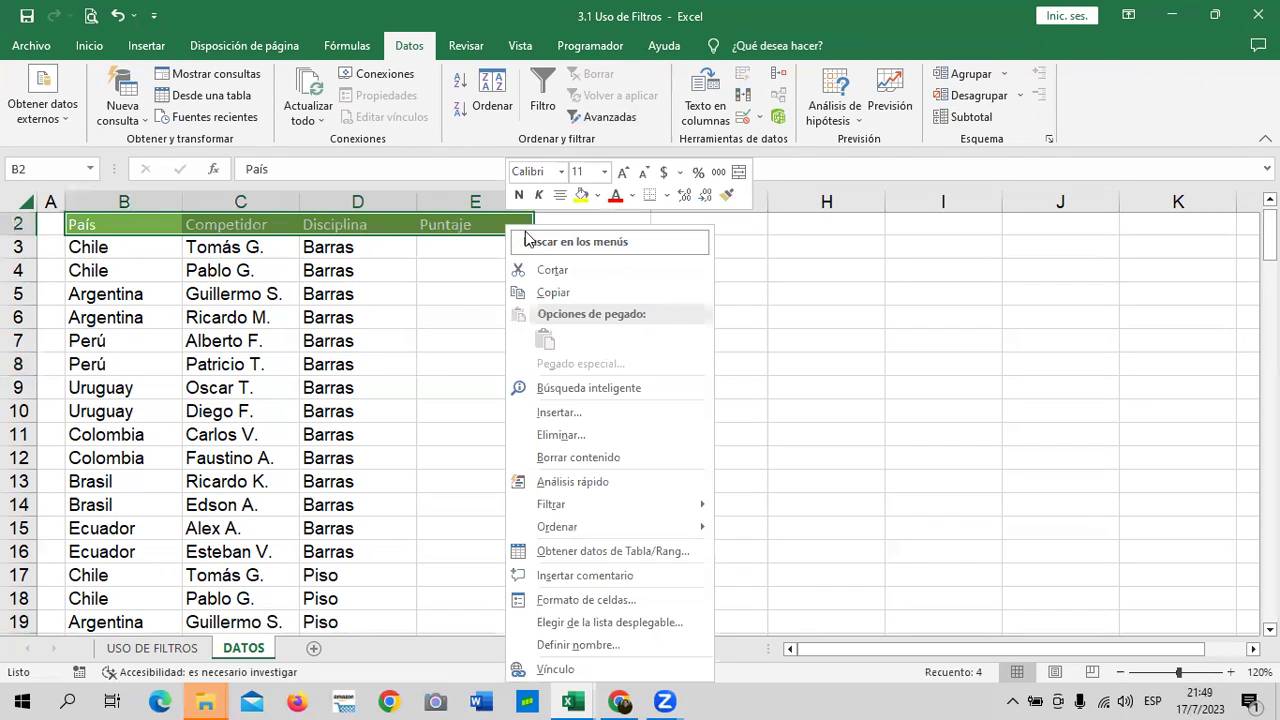
click(635, 293)
click(840, 245)
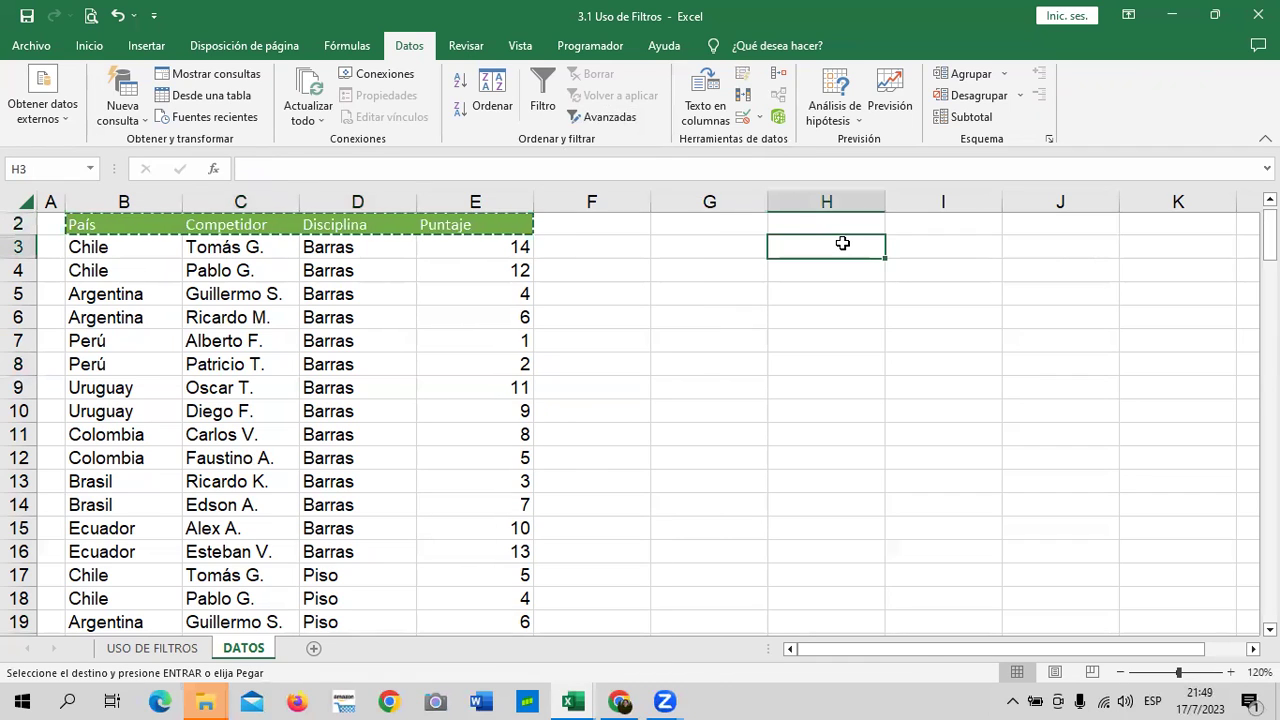
key(ctrl+v)
key(Escape)
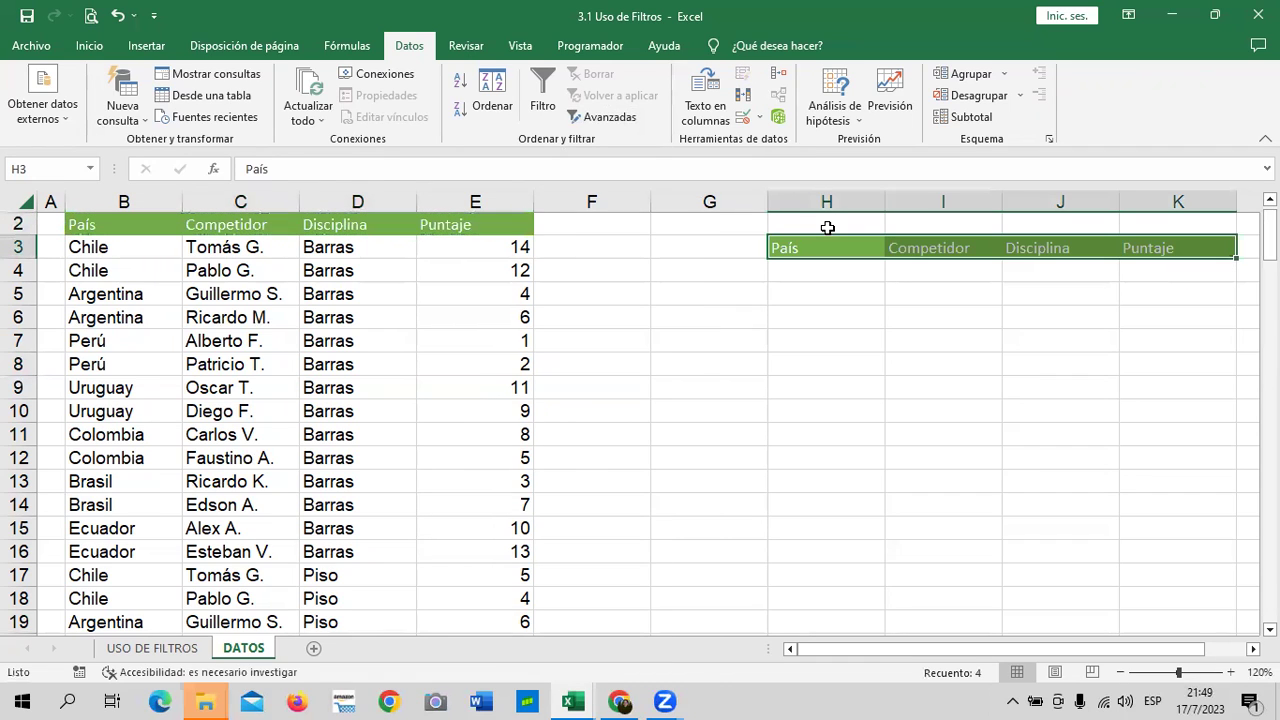
click(1079, 386)
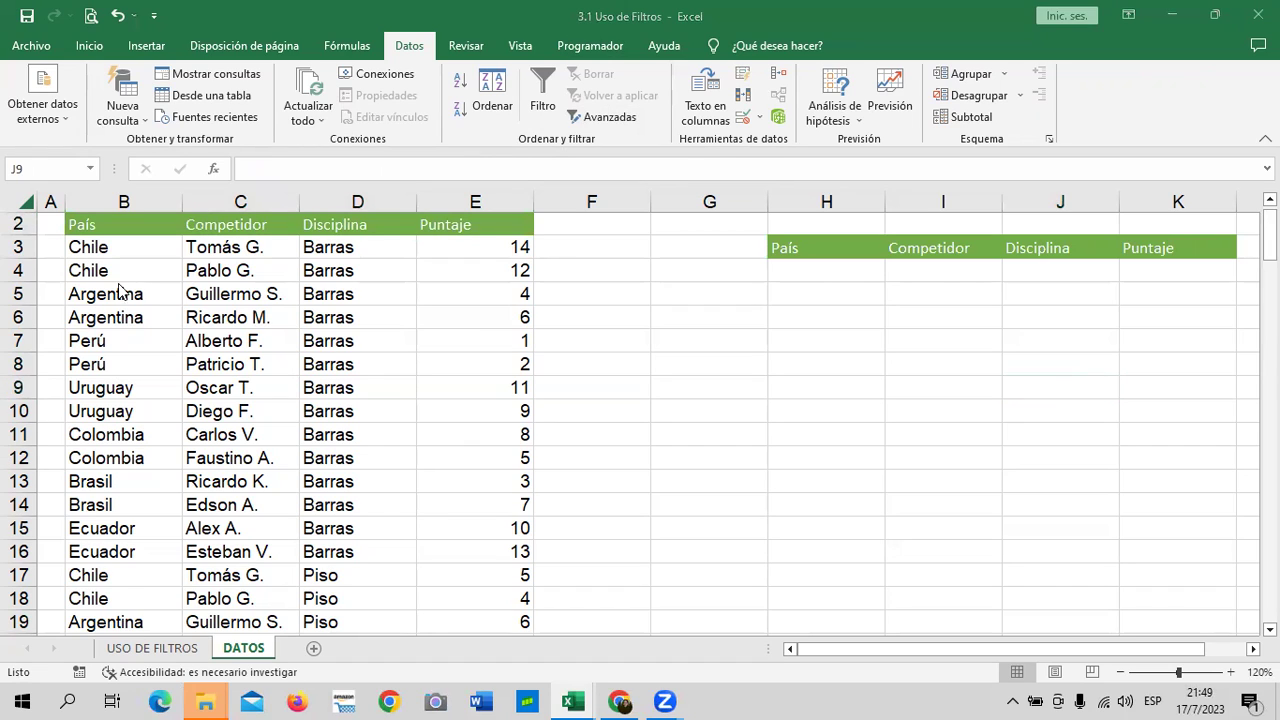
Copy the Brasil value from cell B13.
click(104, 416)
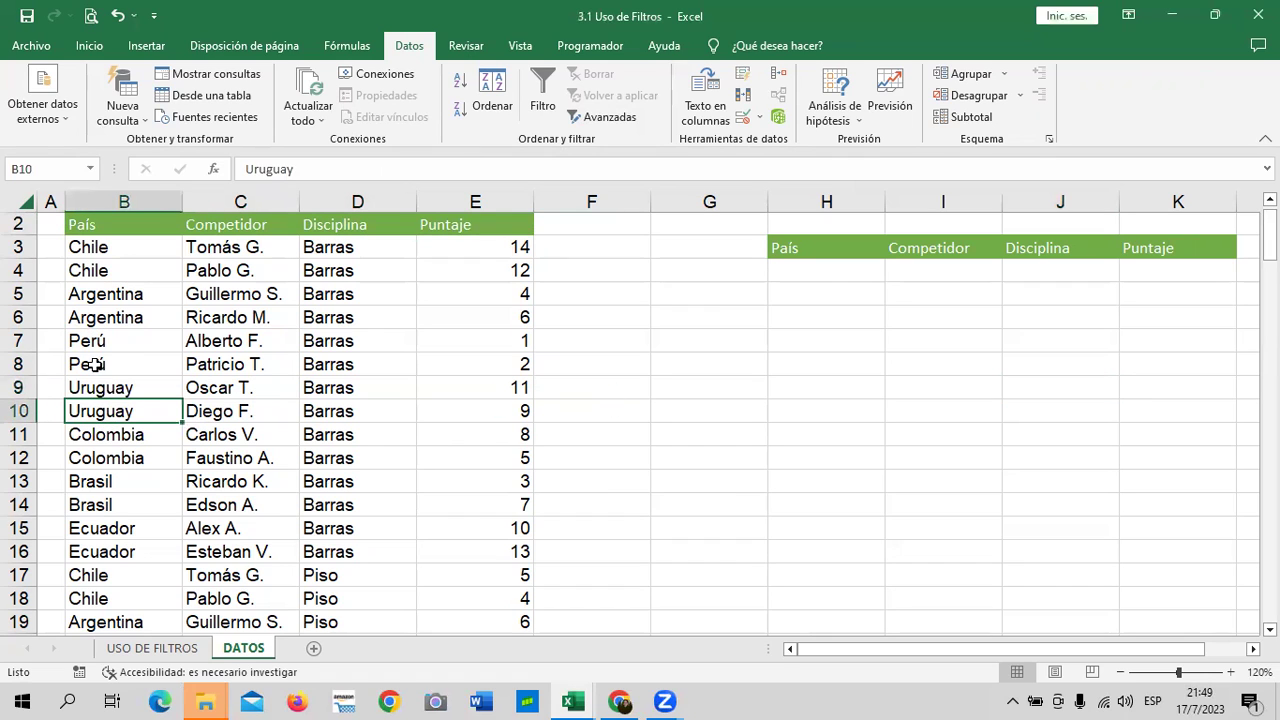
click(92, 484)
right_click(92, 484)
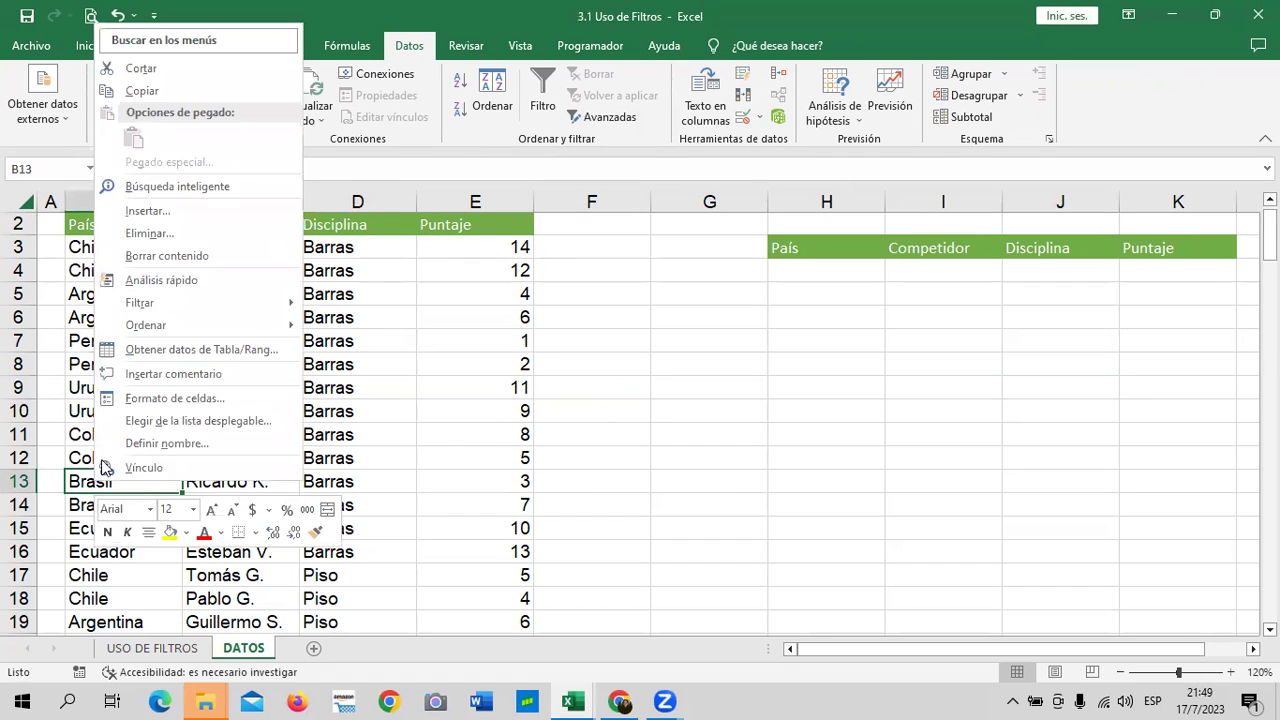
click(120, 90)
Paste Brasil into H4 under the País criteria header.
click(808, 270)
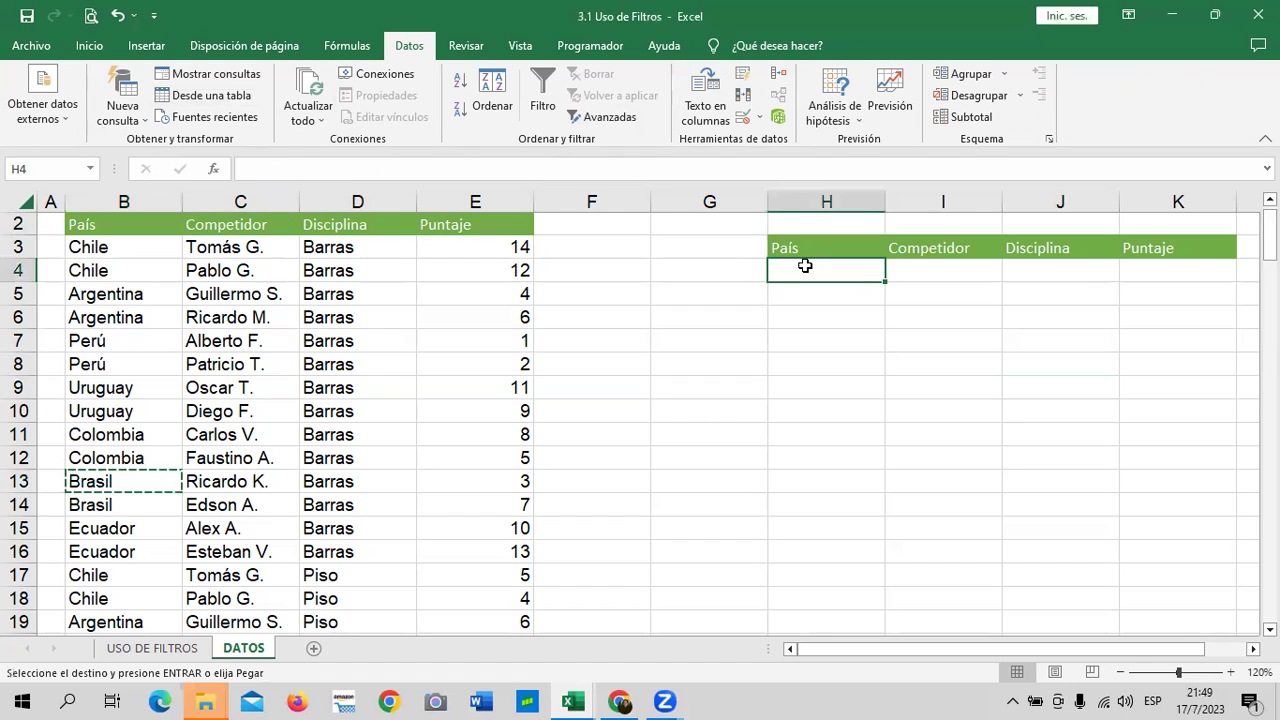
key(ctrl+v)
key(Escape)
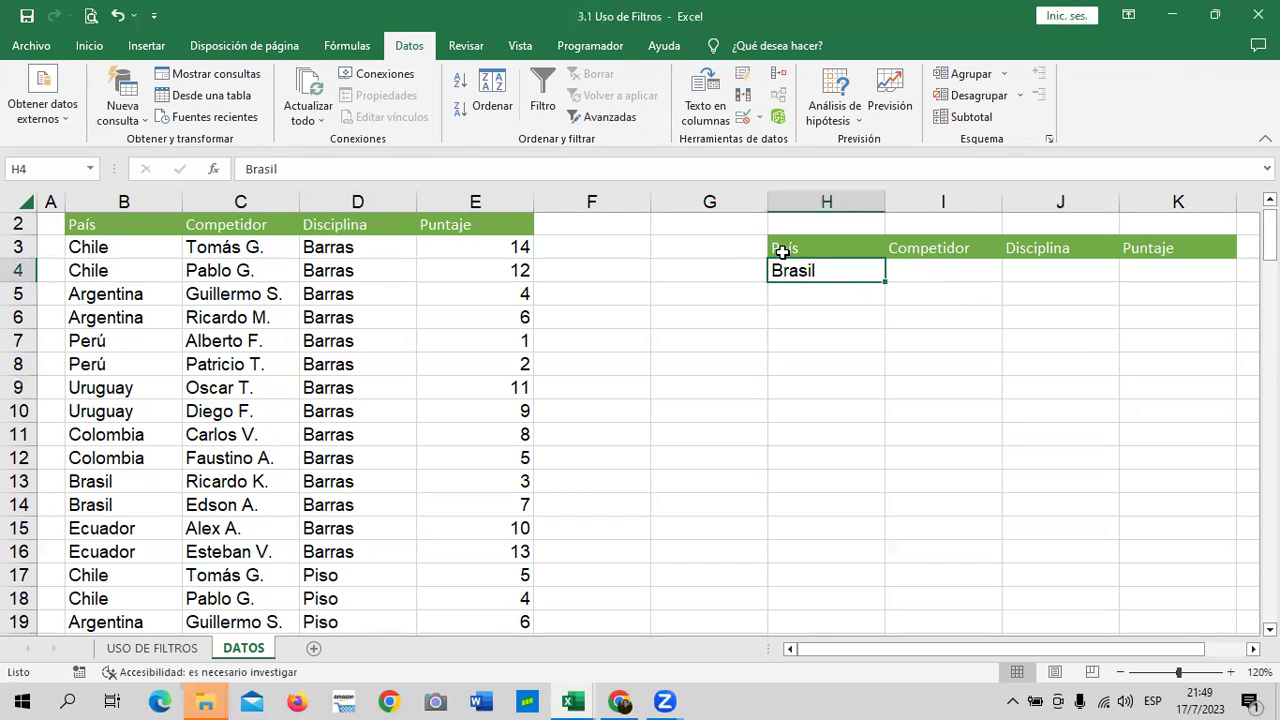
Open Advanced Filter for the data list $B$2:$E$142.
click(772, 408)
click(388, 310)
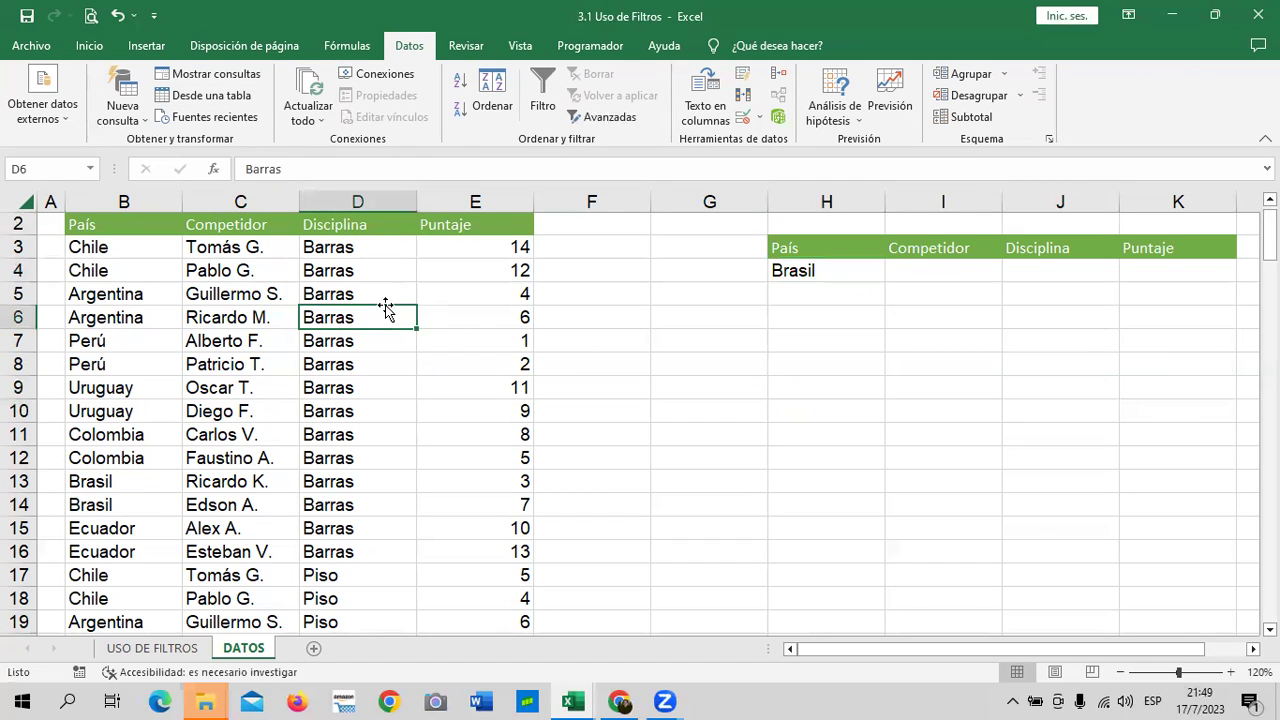
scroll(413, 244, up, 1)
click(604, 118)
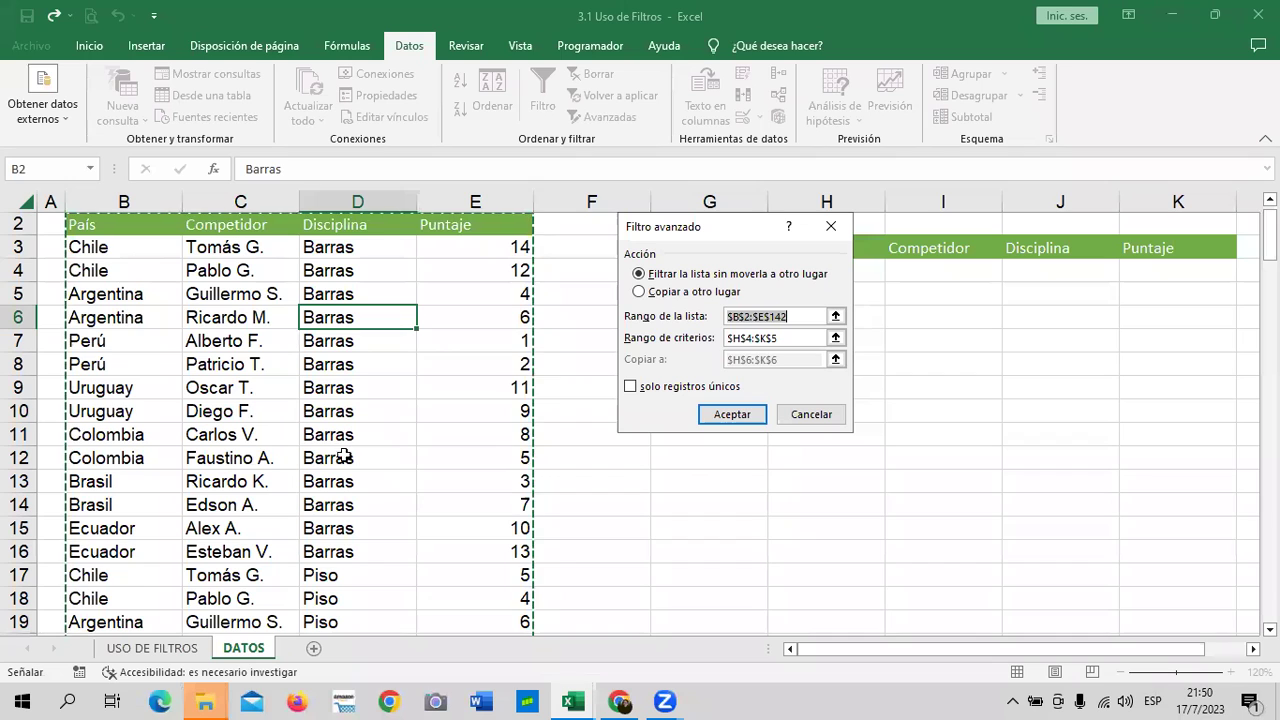
Set the Advanced Filter criteria range to DATOS!$H$3:$K$4, the headers plus Brasil.
click(807, 340)
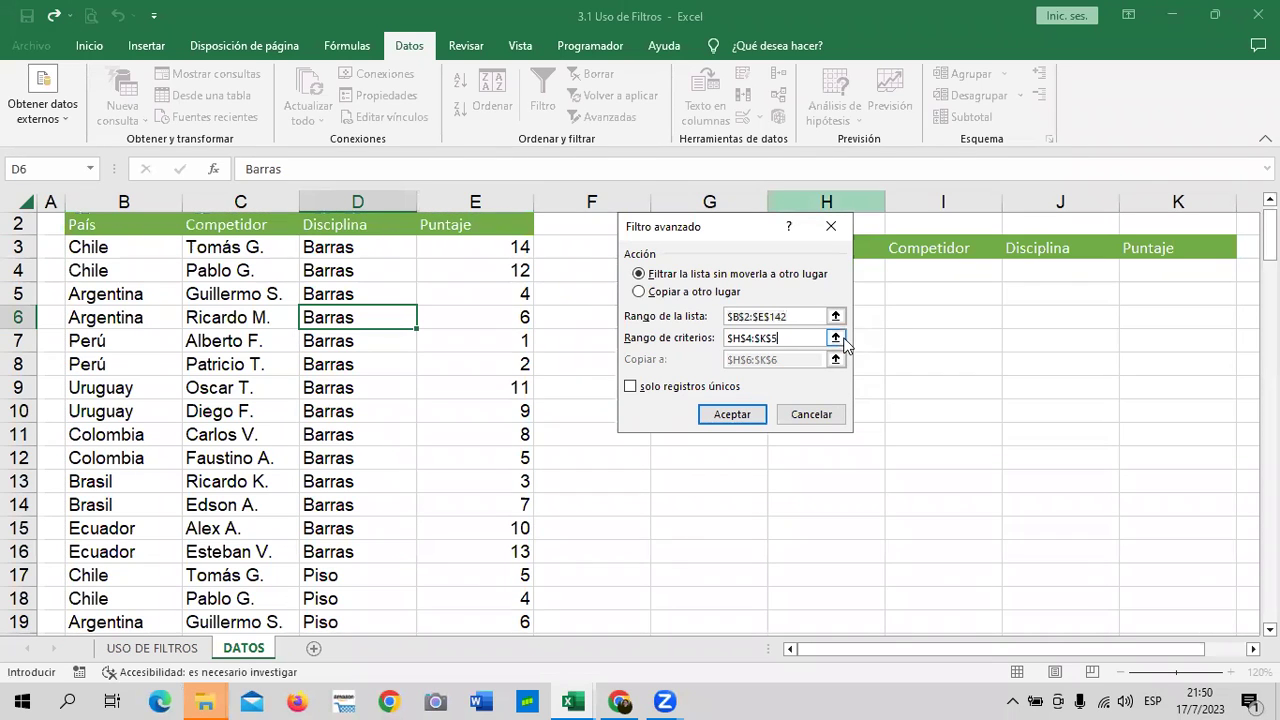
click(836, 338)
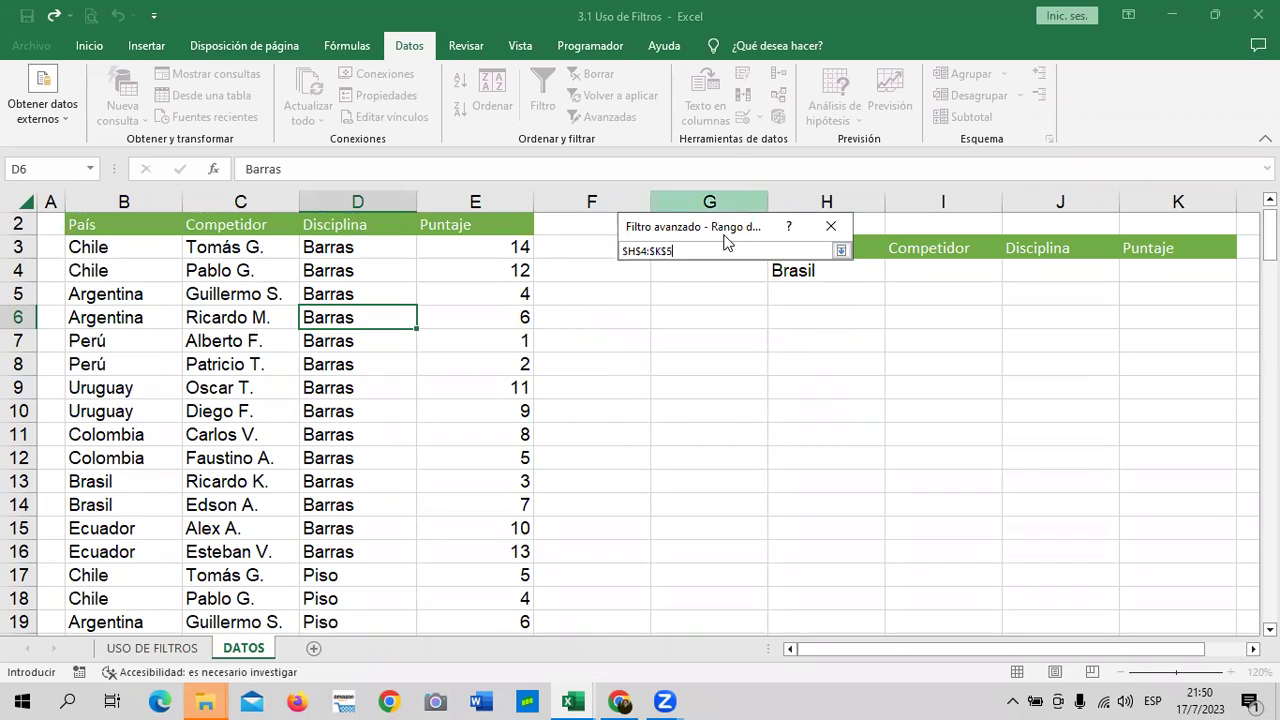
drag(724, 230, 652, 222)
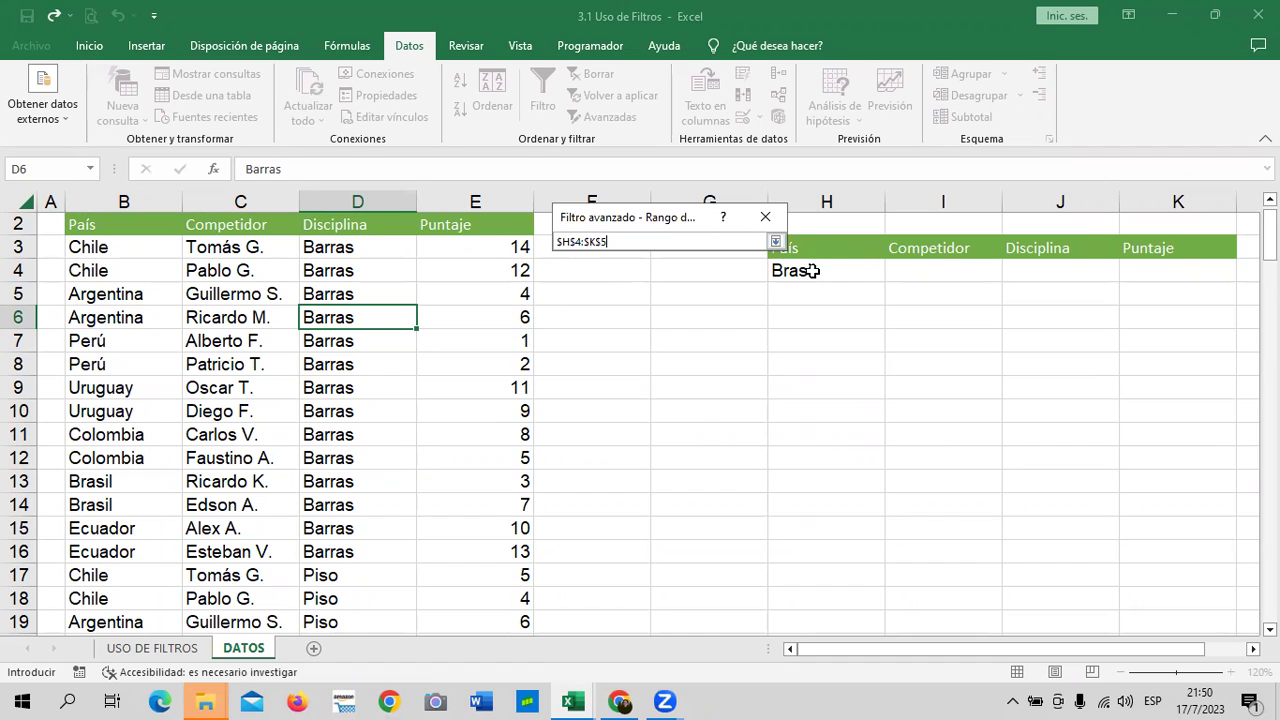
drag(821, 250, 1155, 266)
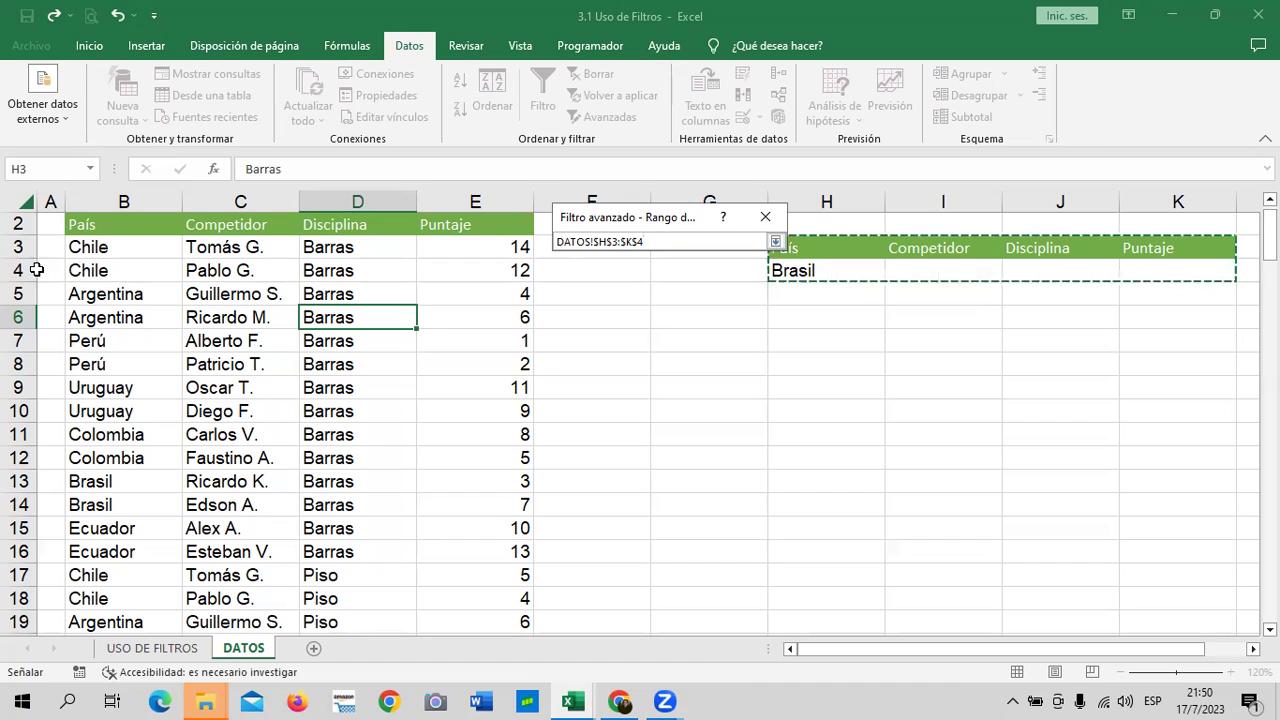
click(775, 241)
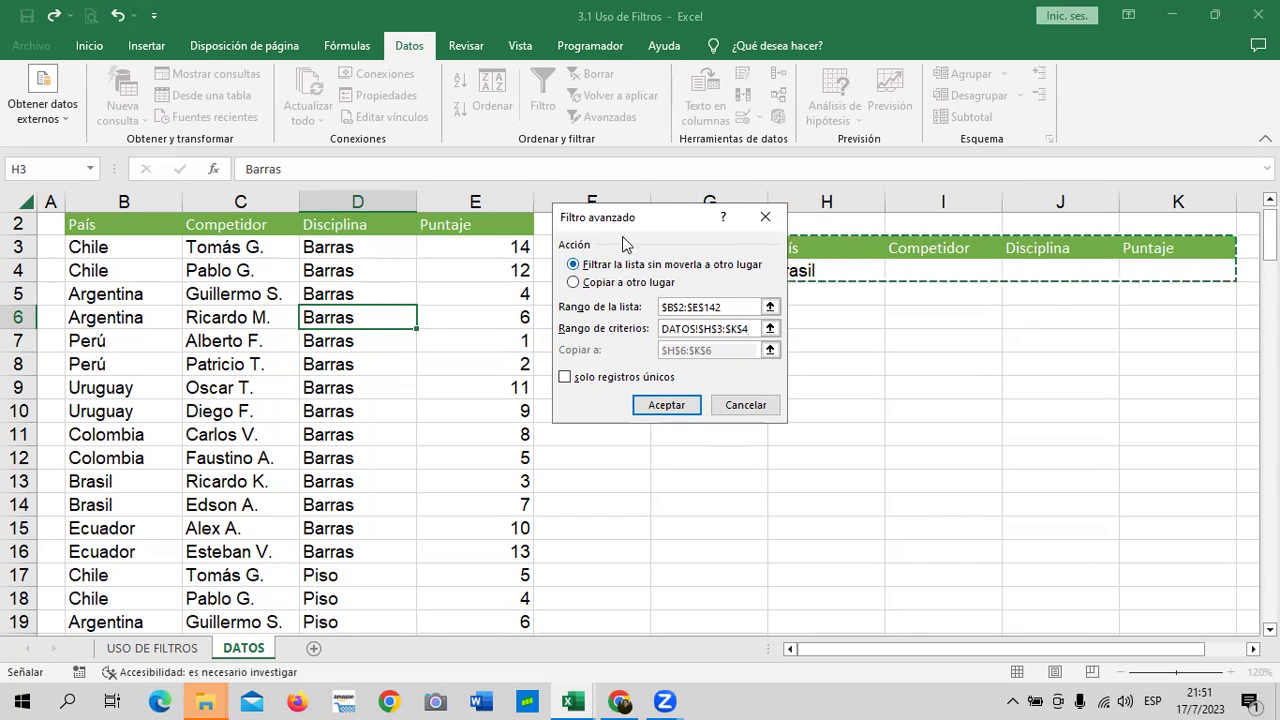
Copy the unique Brasil records to H6:K6 using Copiar a otro lugar with unique records only.
click(601, 283)
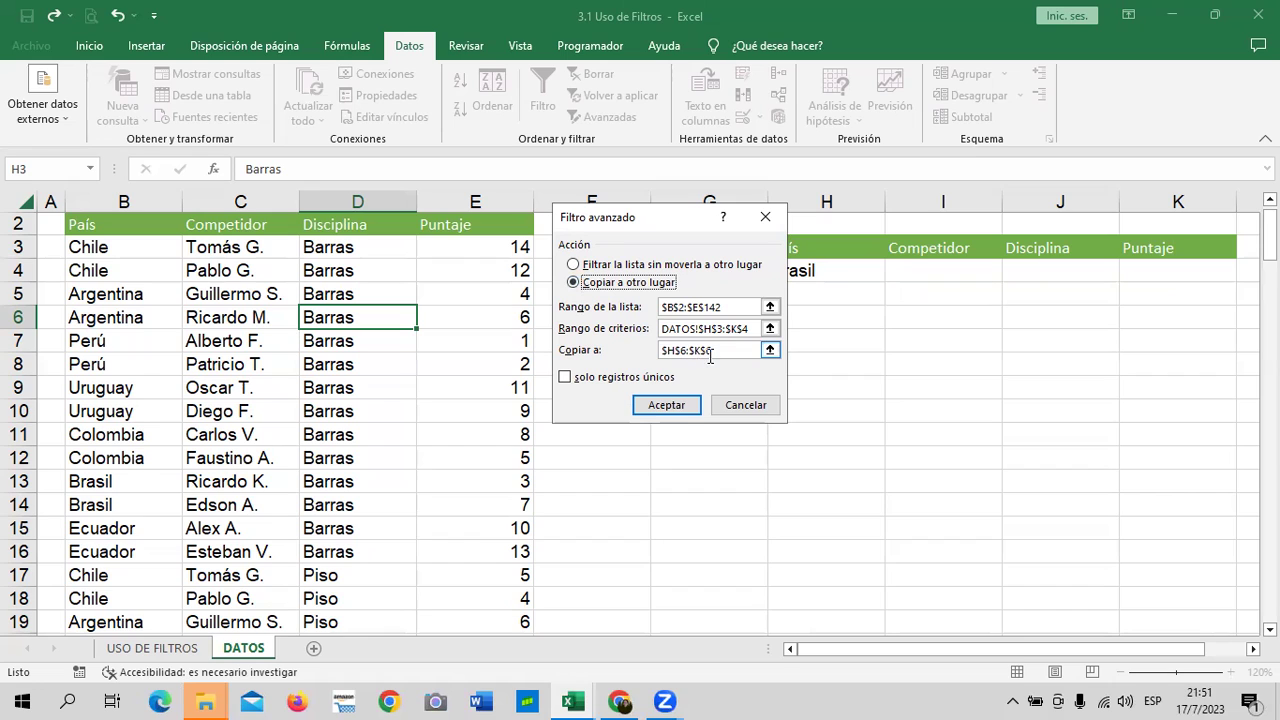
click(745, 350)
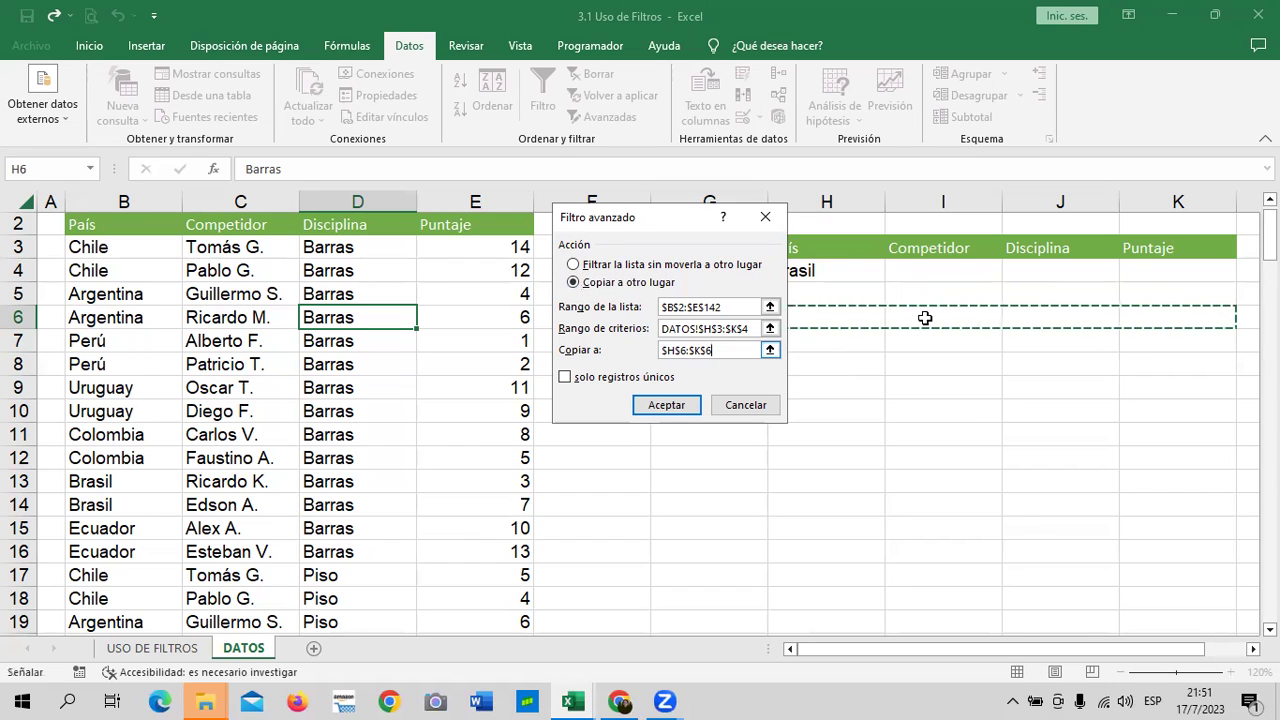
drag(667, 223, 627, 189)
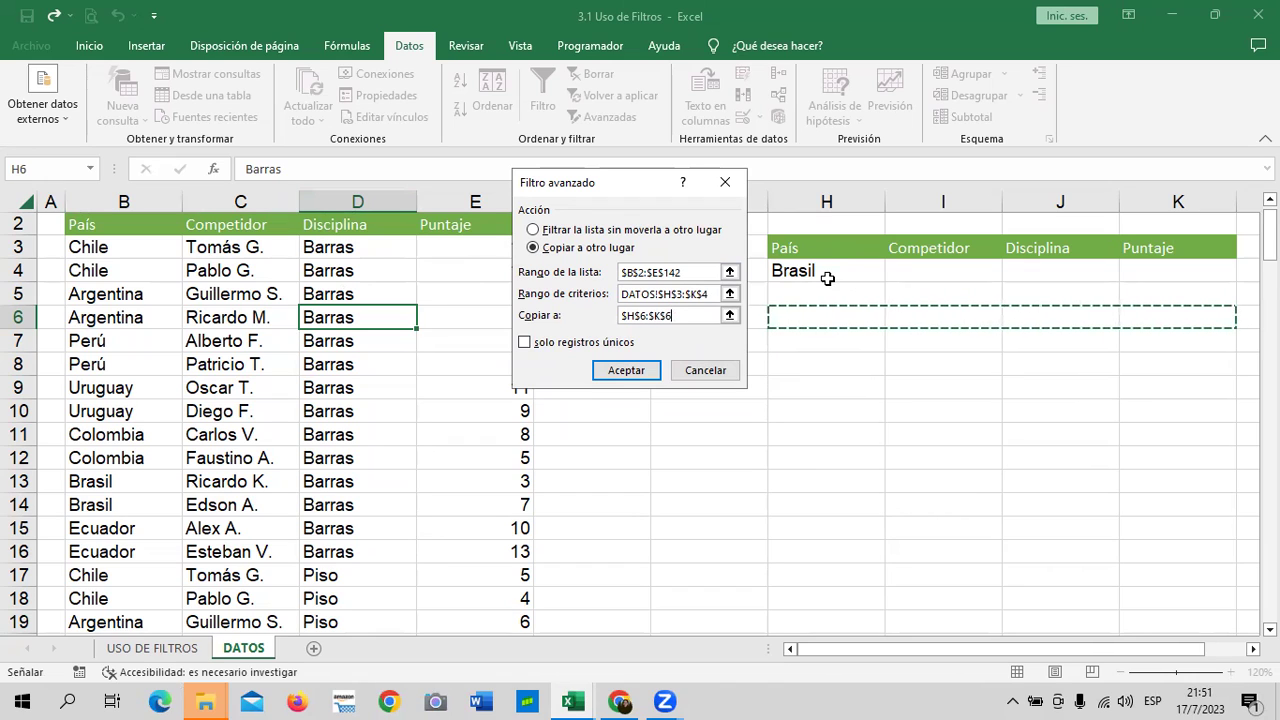
click(553, 345)
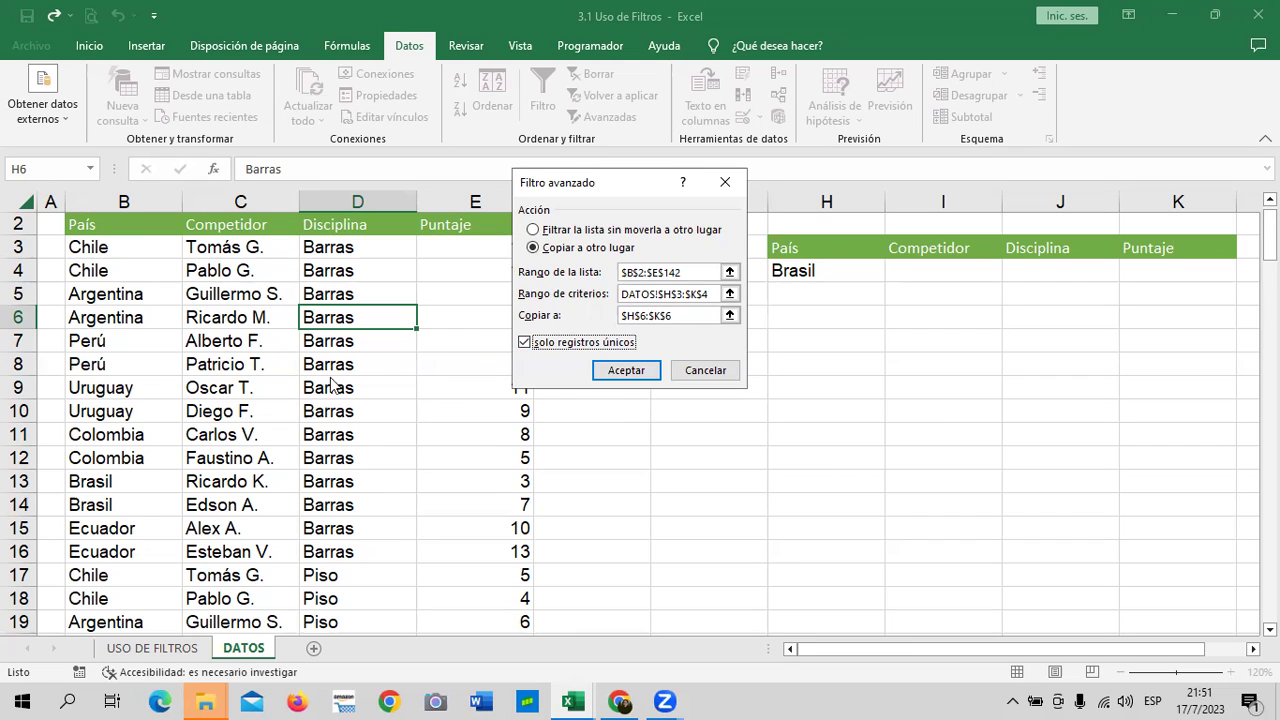
click(626, 370)
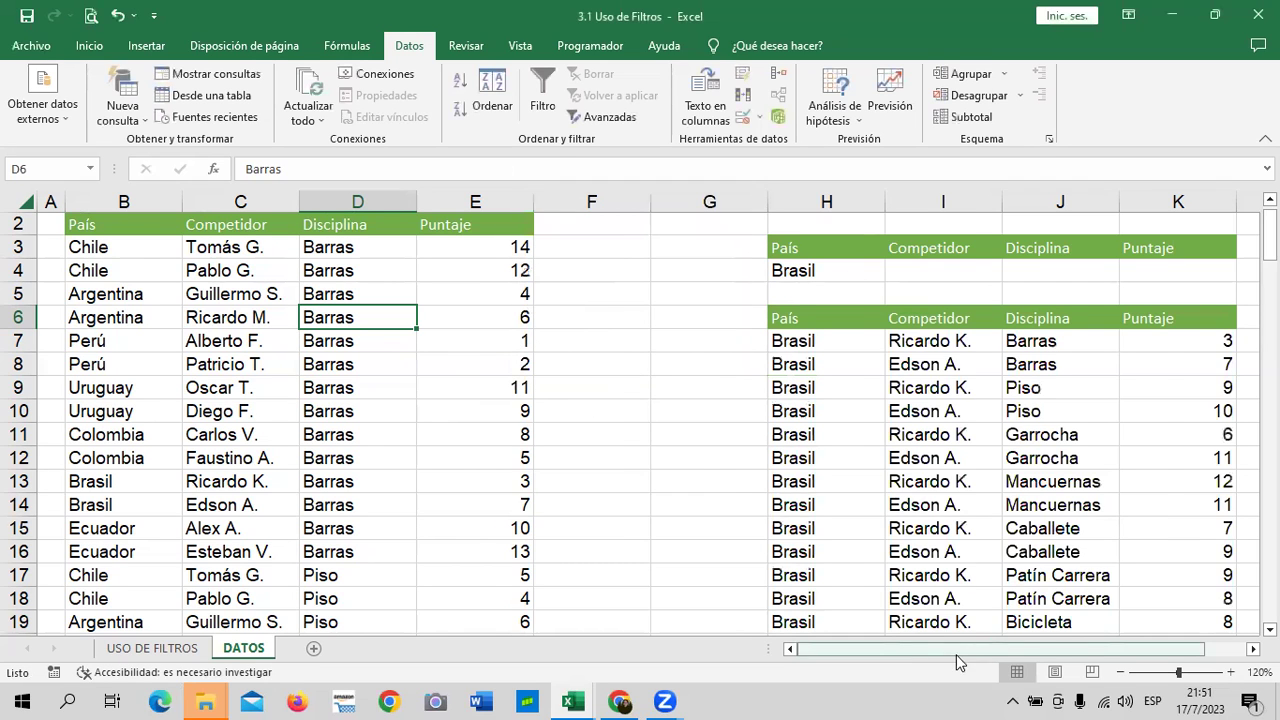
drag(991, 649, 1031, 656)
scroll(1057, 474, down, 3)
scroll(1063, 481, down, 2)
scroll(1063, 481, up, 3)
scroll(1062, 482, up, 1)
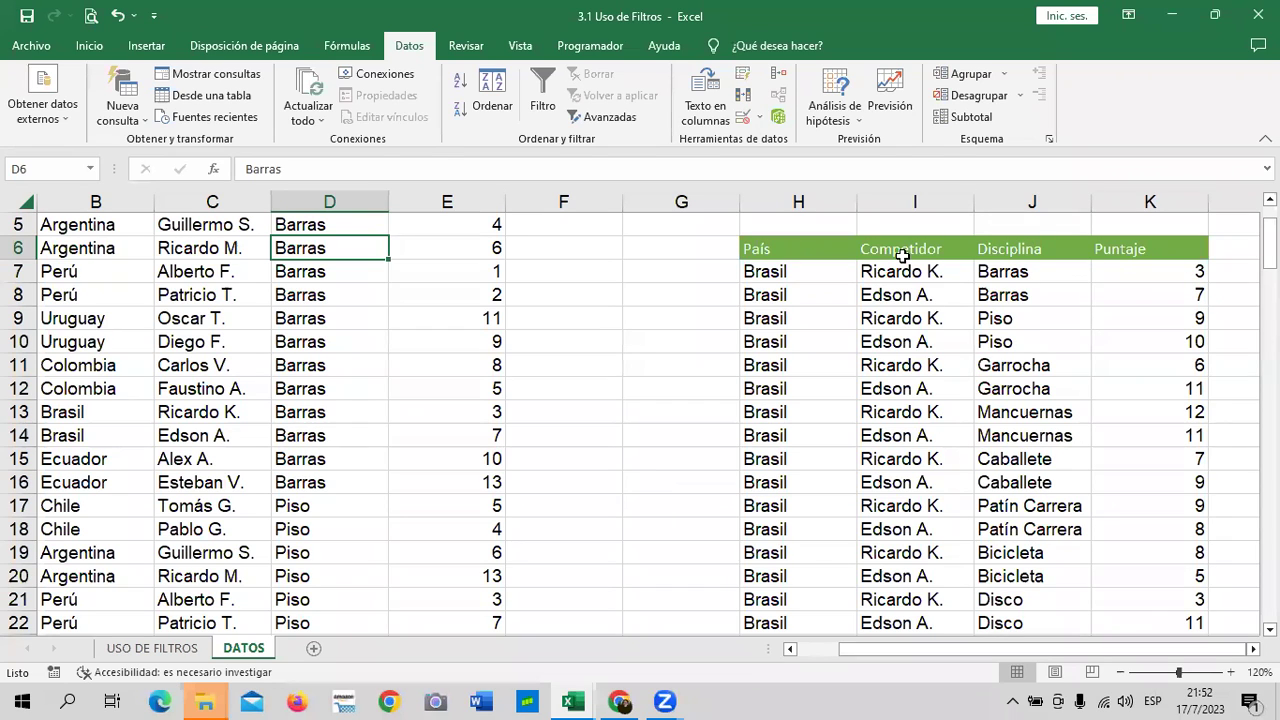
drag(766, 230, 848, 542)
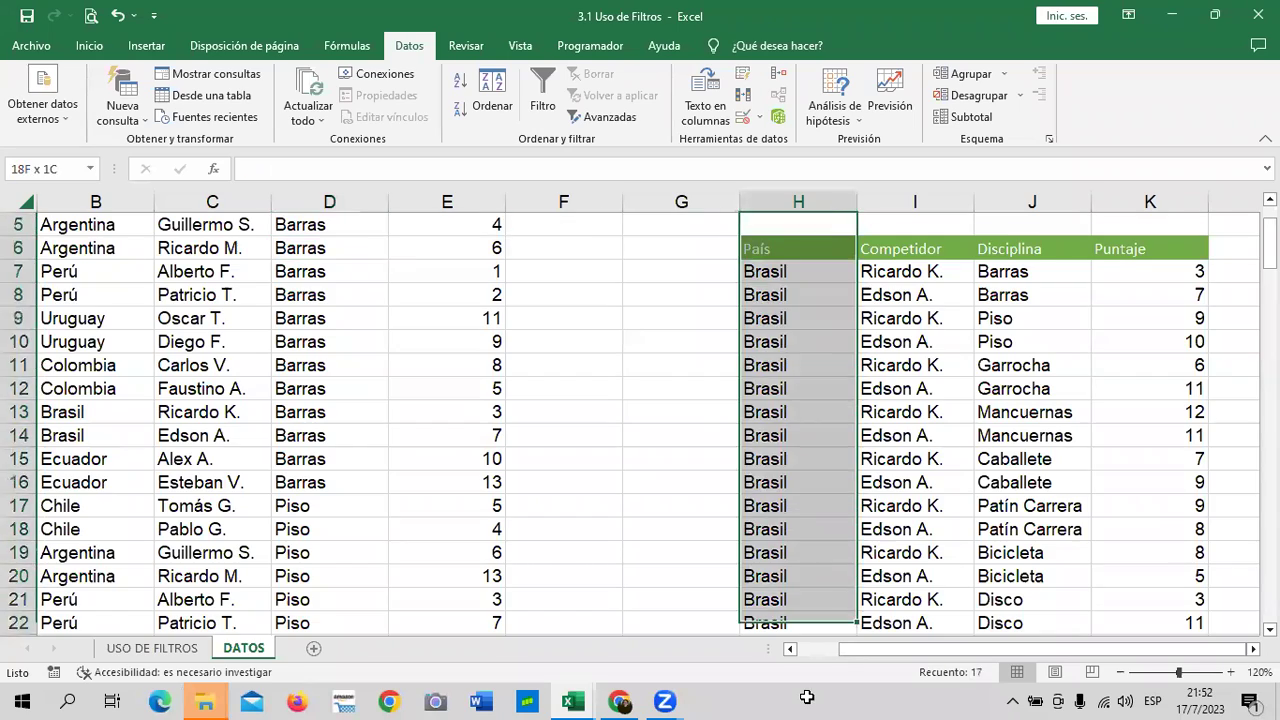
key(ctrl+z)
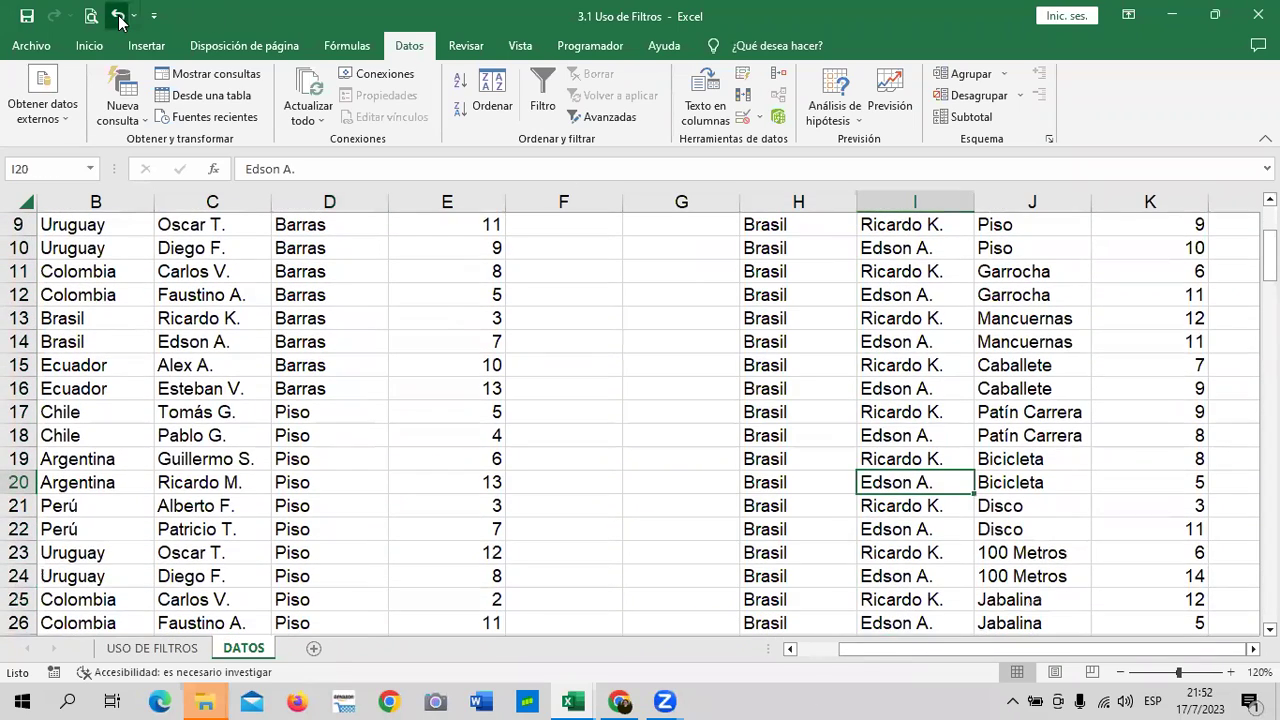
click(118, 15)
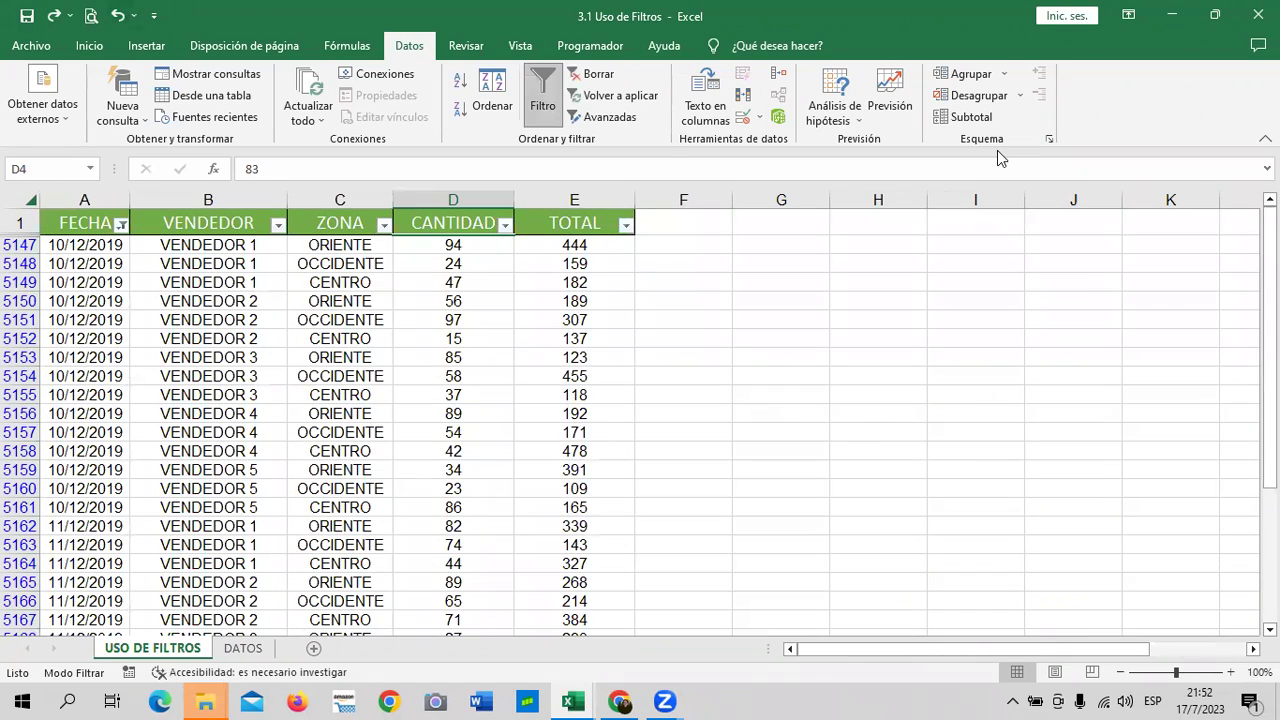
key(ctrl+Page_Down)
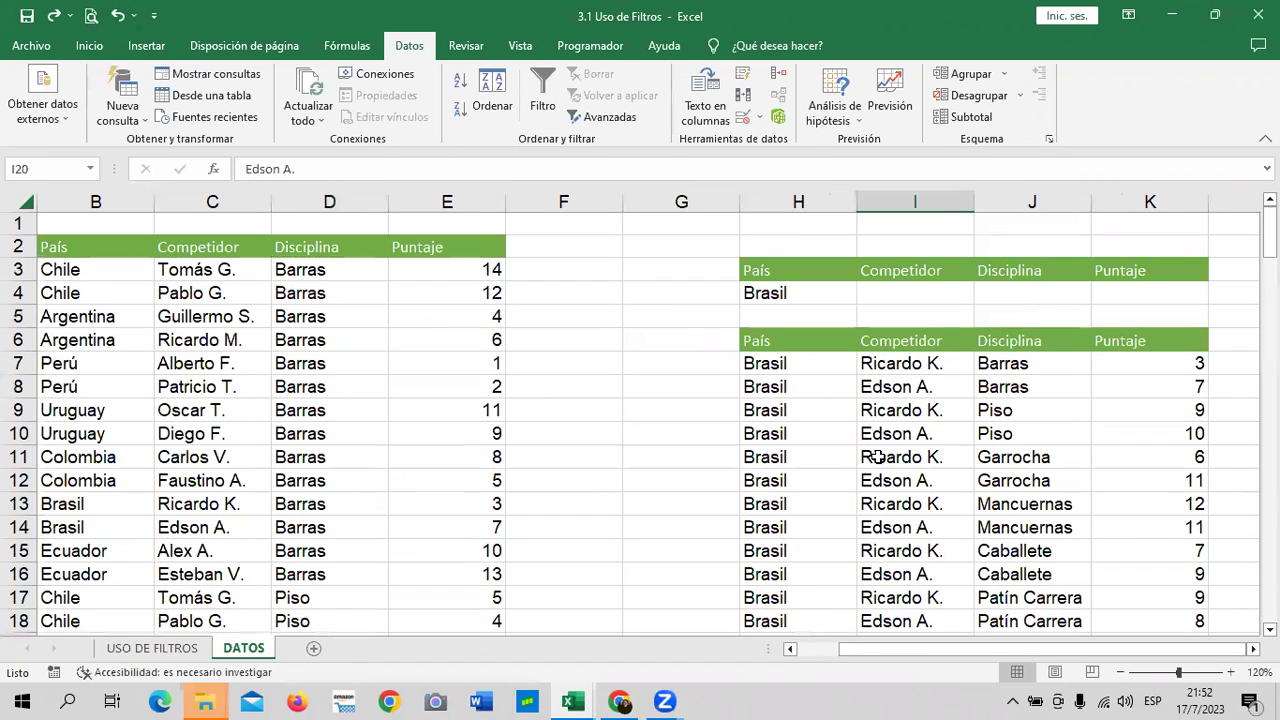
click(876, 457)
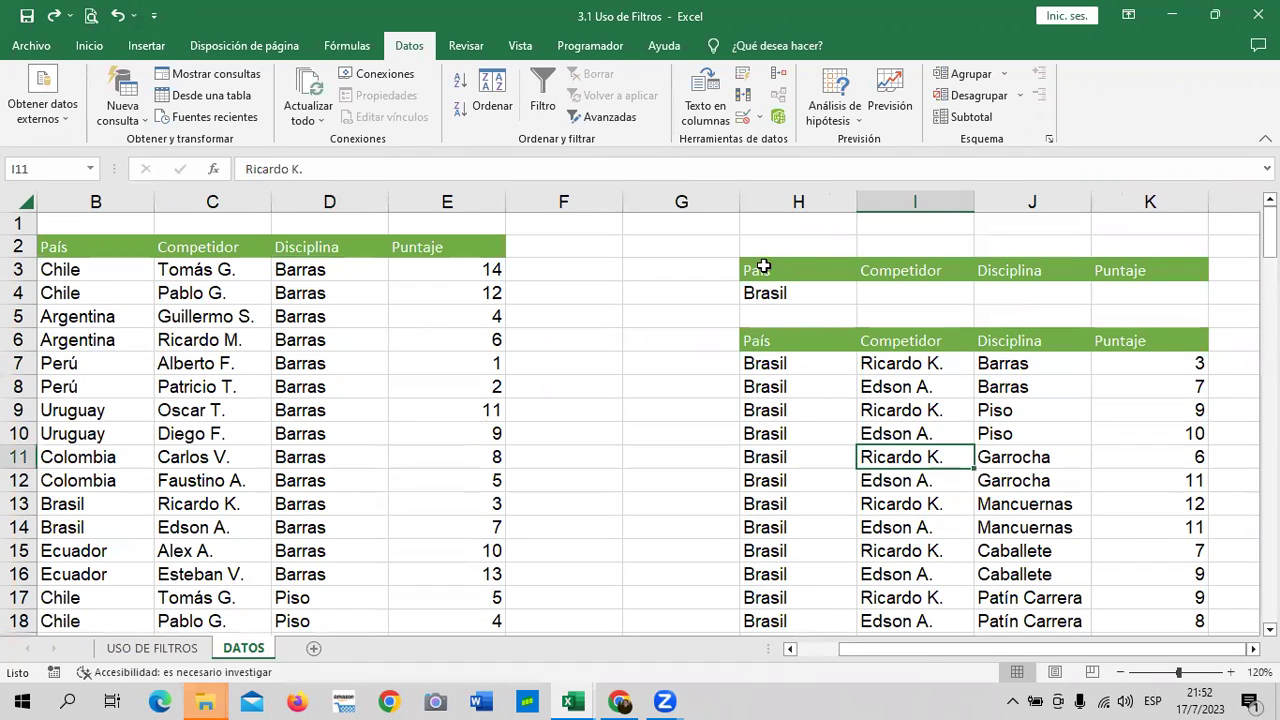
drag(763, 268, 800, 545)
drag(853, 632, 905, 600)
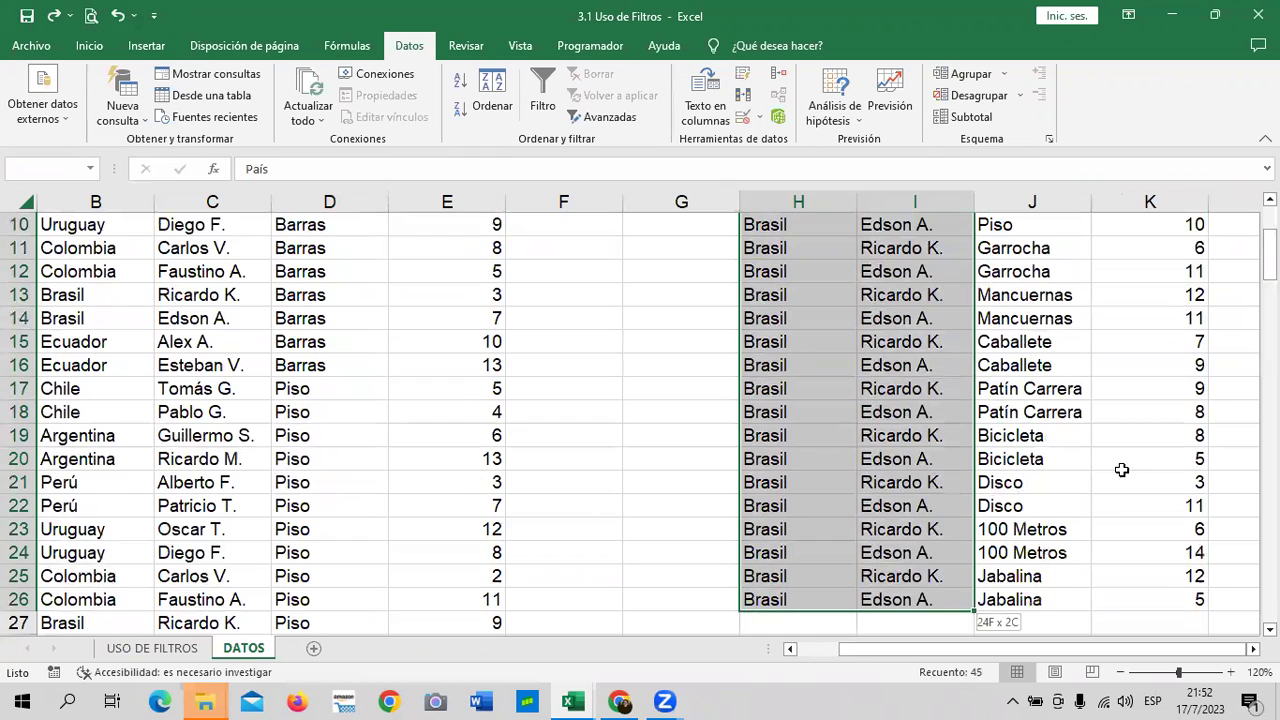
scroll(881, 540, down, 3)
click(881, 551)
scroll(411, 425, up, 5)
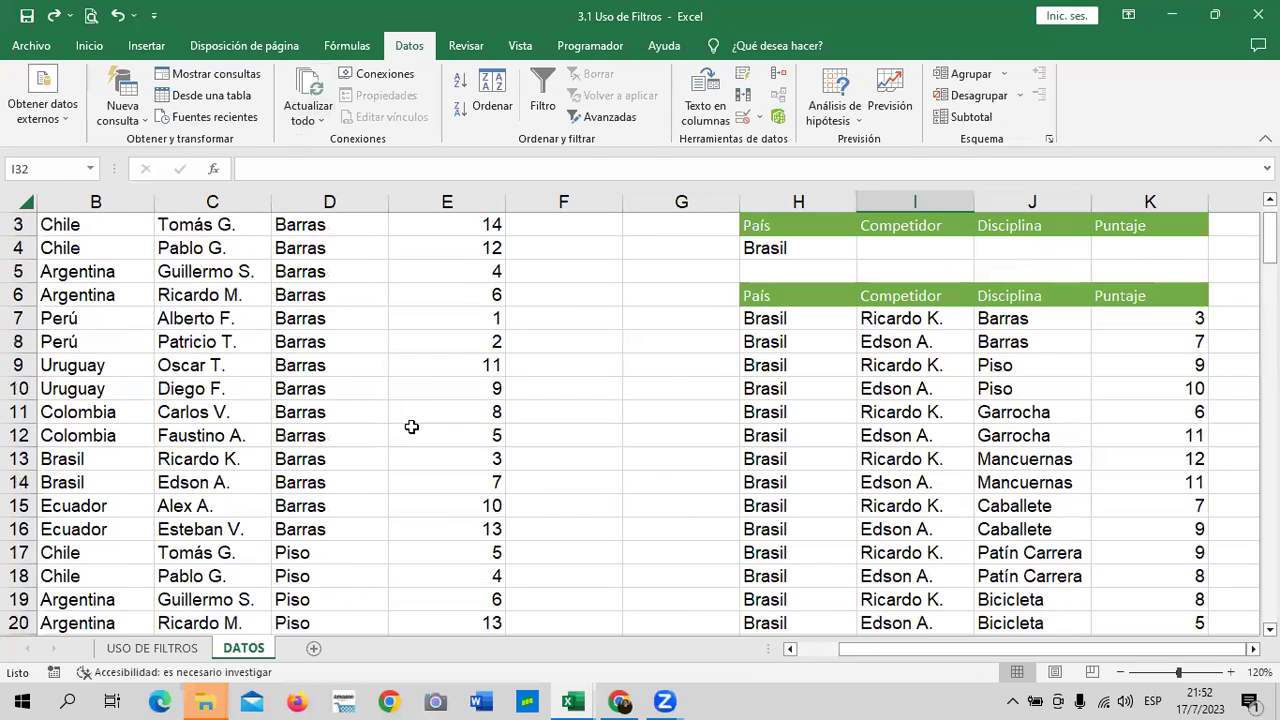
scroll(411, 427, up, 1)
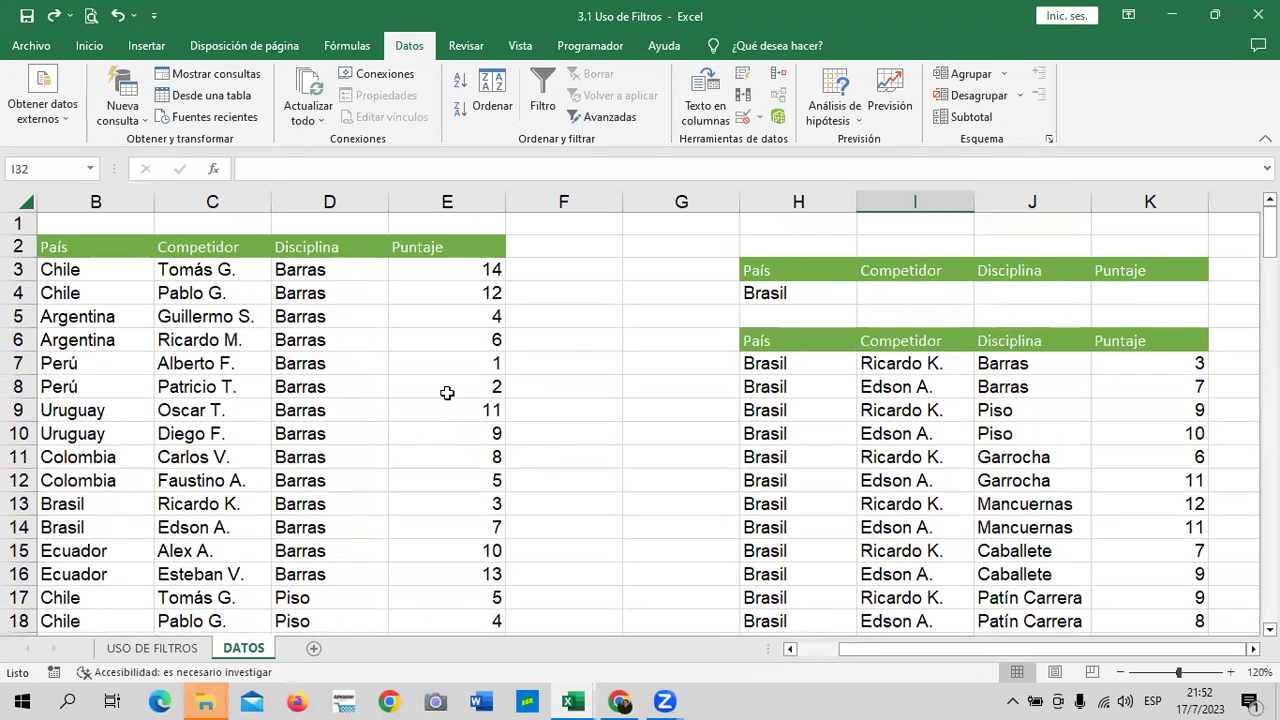
scroll(767, 390, down, 4)
scroll(769, 393, down, 3)
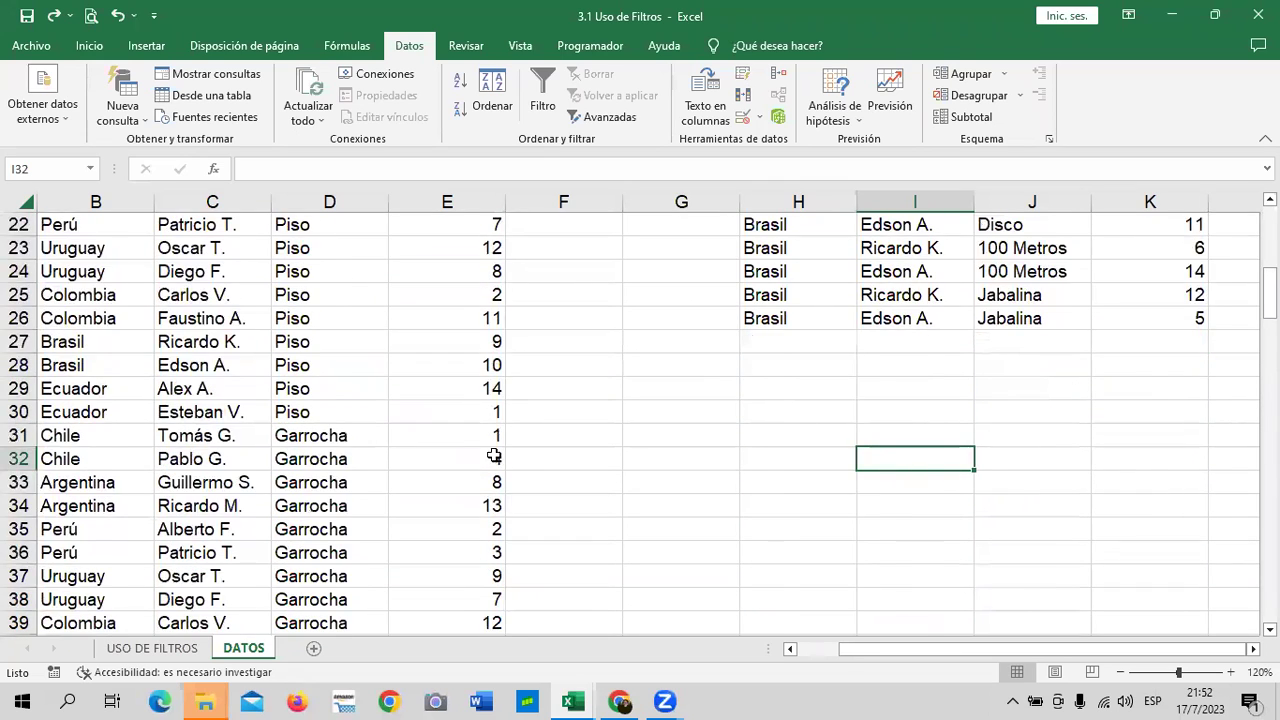
scroll(494, 456, up, 7)
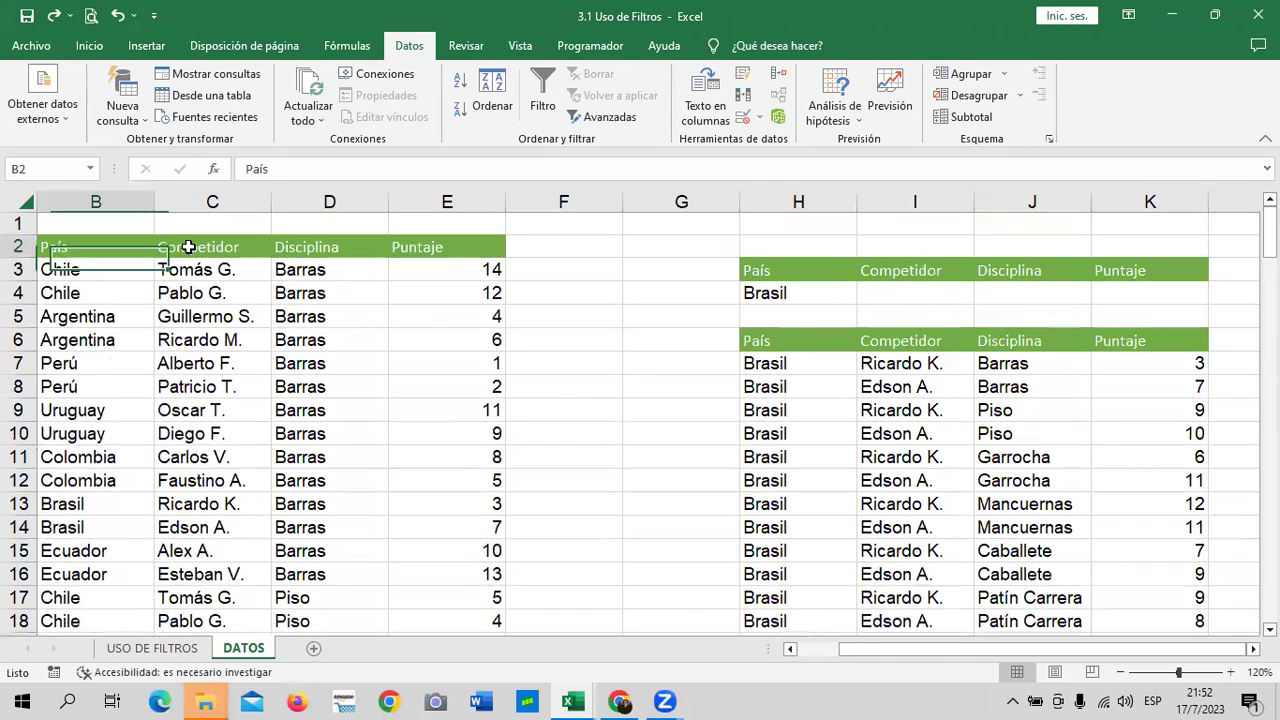
Copy the four column headers from B2:E2 into H30:K30.
drag(66, 252, 434, 246)
key(ctrl+c)
right_click(440, 246)
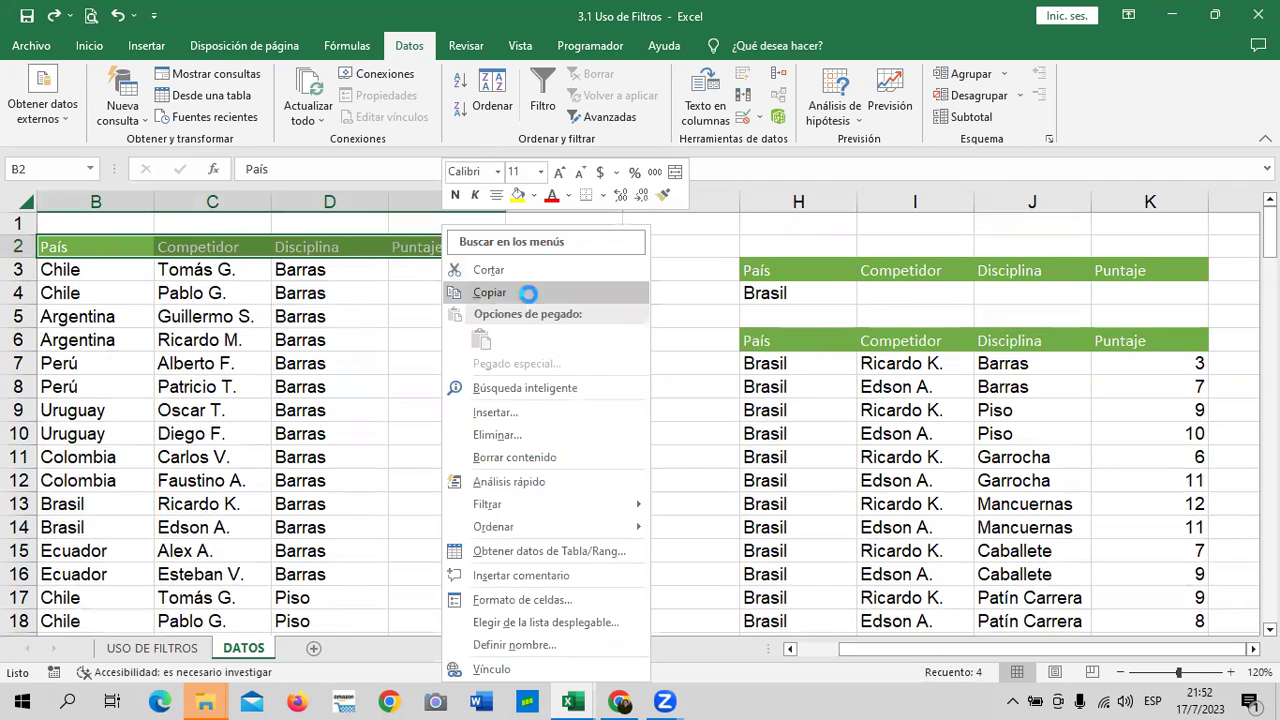
click(518, 292)
scroll(842, 372, down, 4)
scroll(800, 380, down, 4)
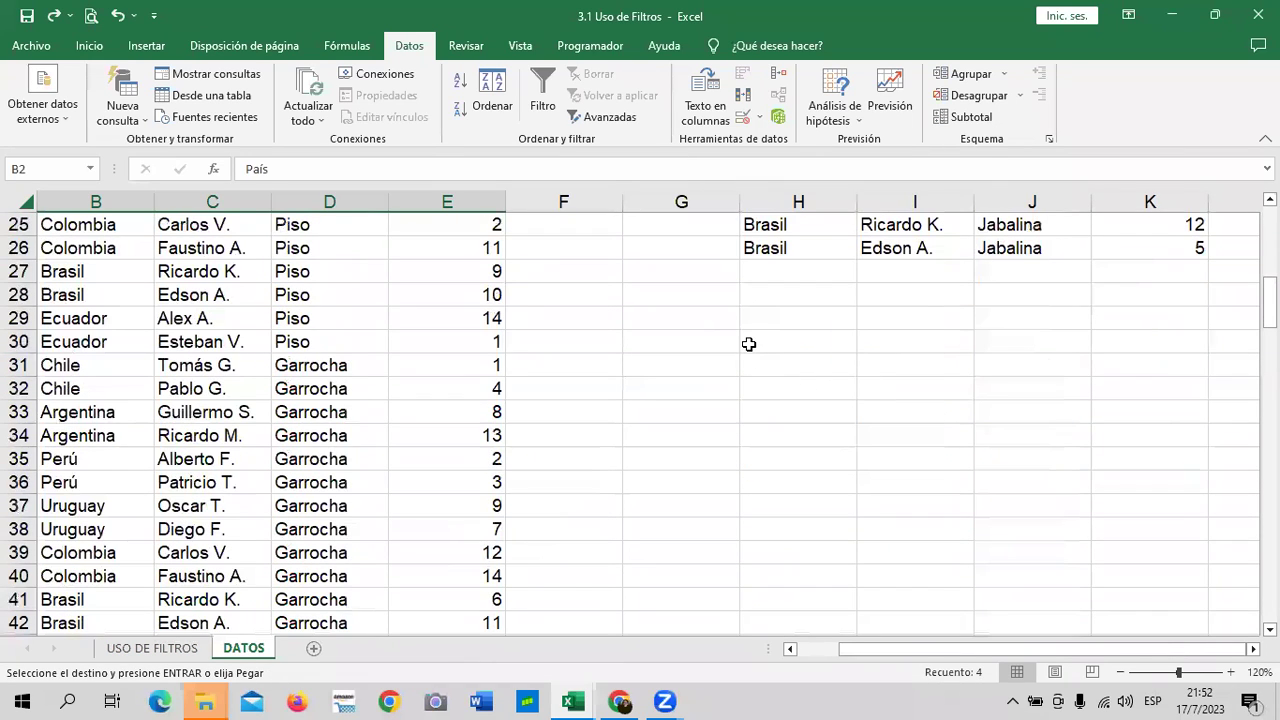
click(750, 345)
key(ctrl+v)
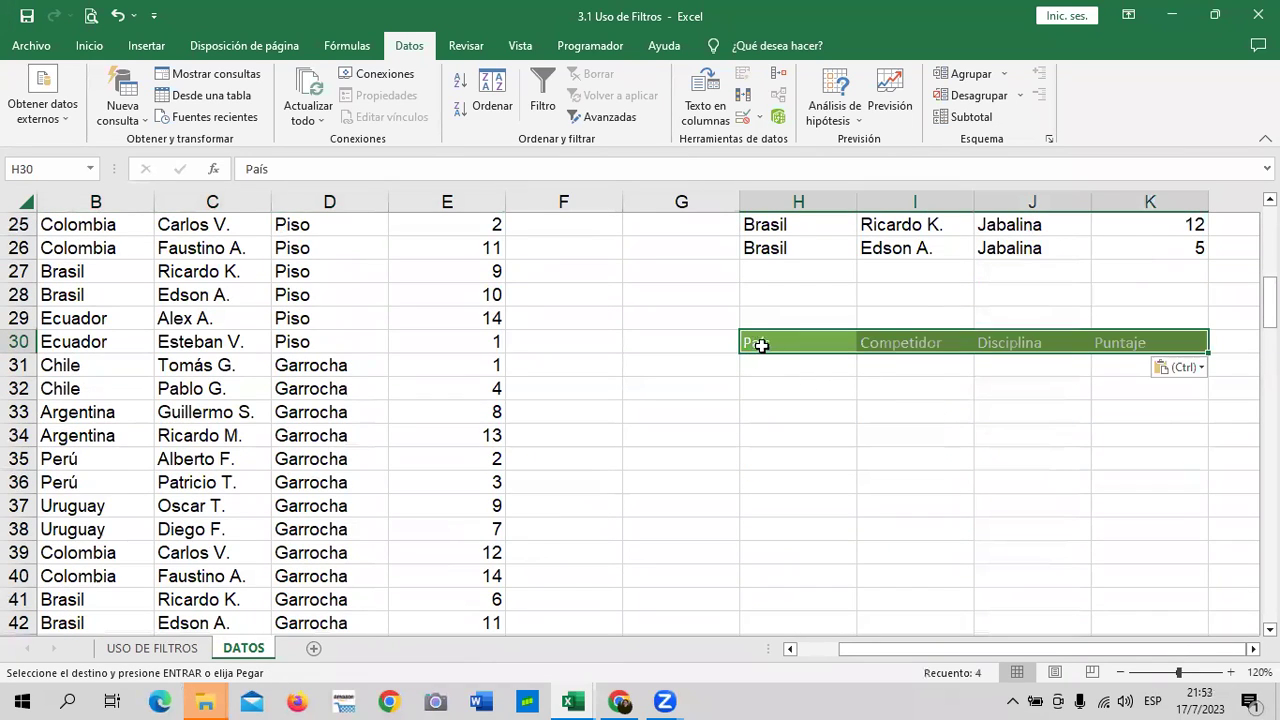
click(964, 466)
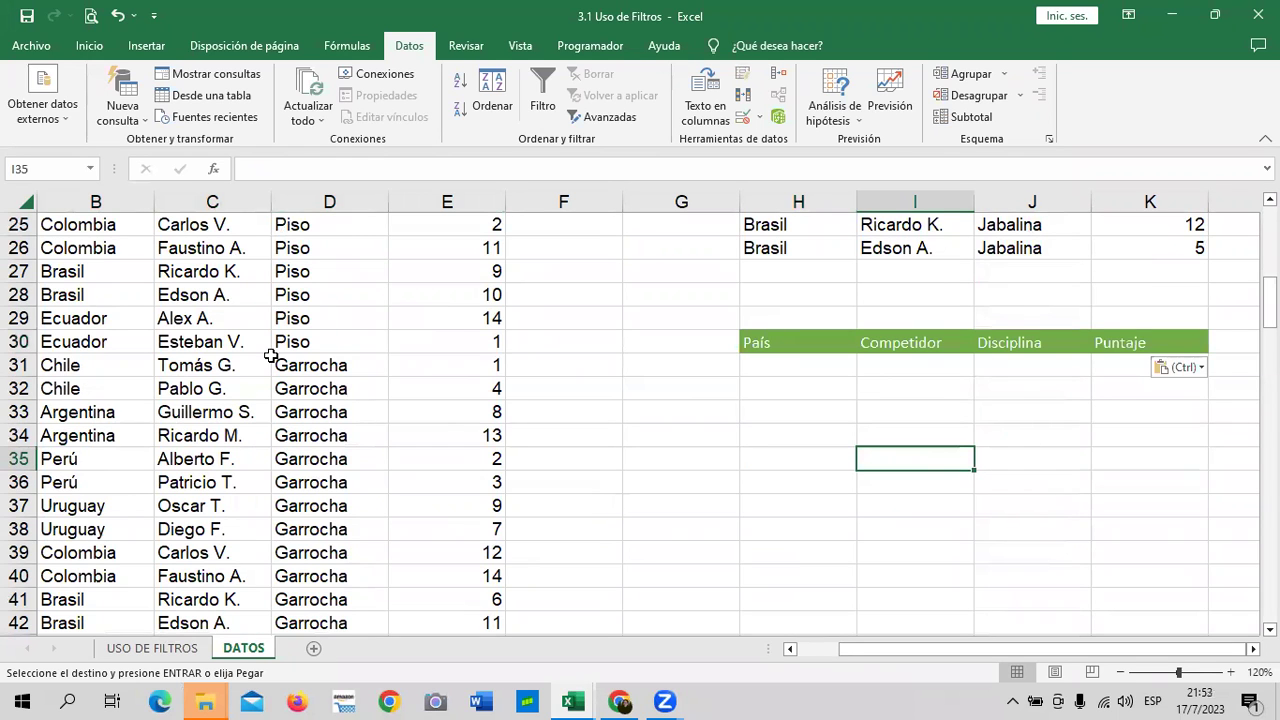
scroll(232, 400, up, 4)
scroll(232, 400, up, 2)
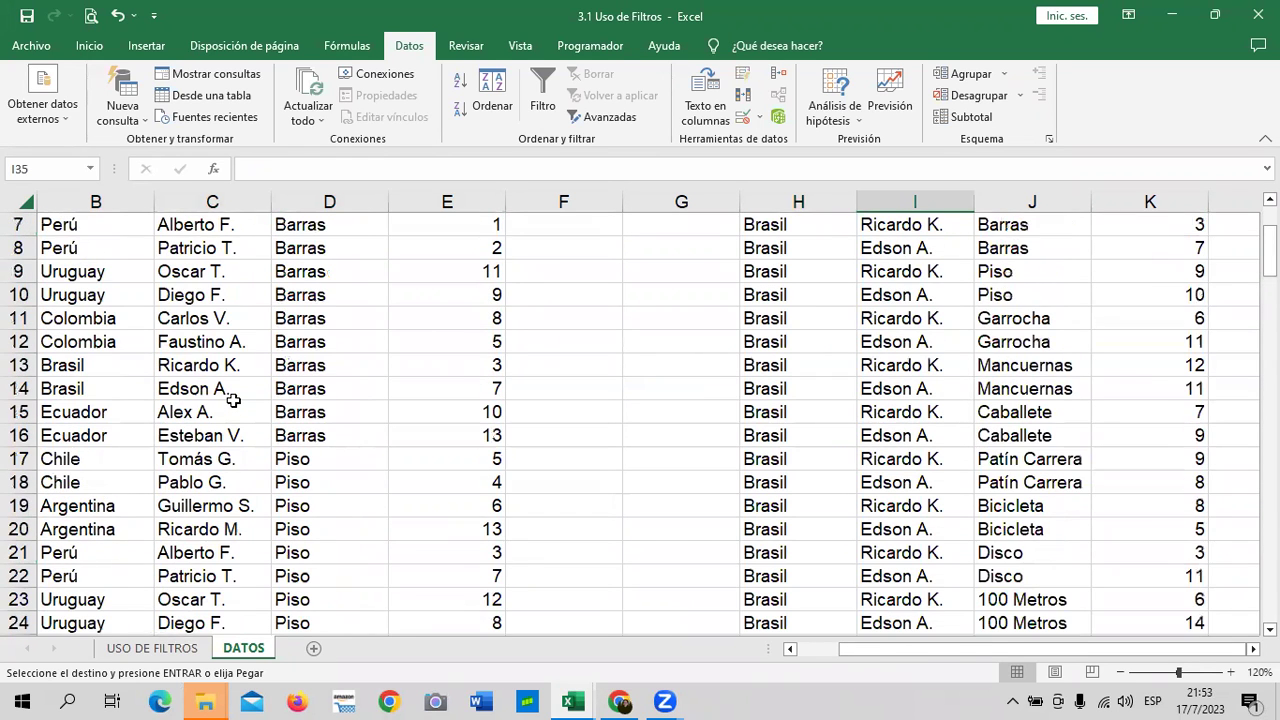
scroll(232, 400, up, 2)
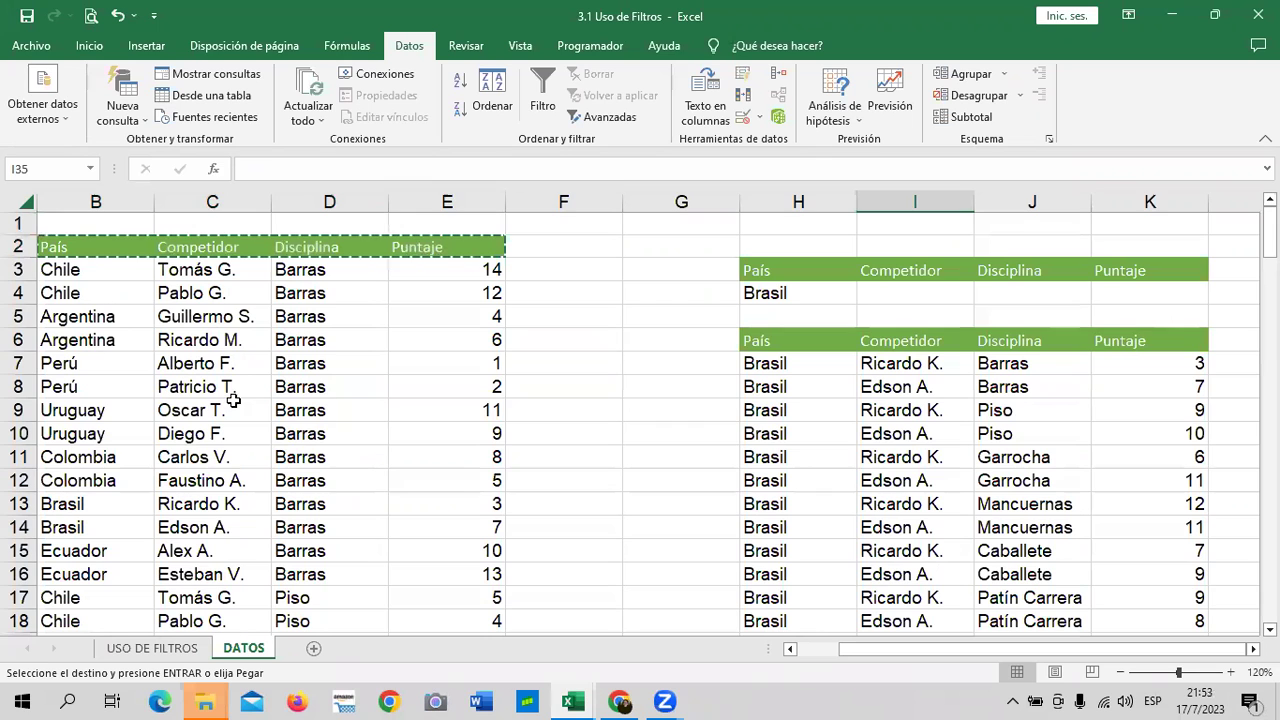
key(Escape)
Copy Mancuernas from D45 into J31 under the Disciplina header.
scroll(323, 277, down, 8)
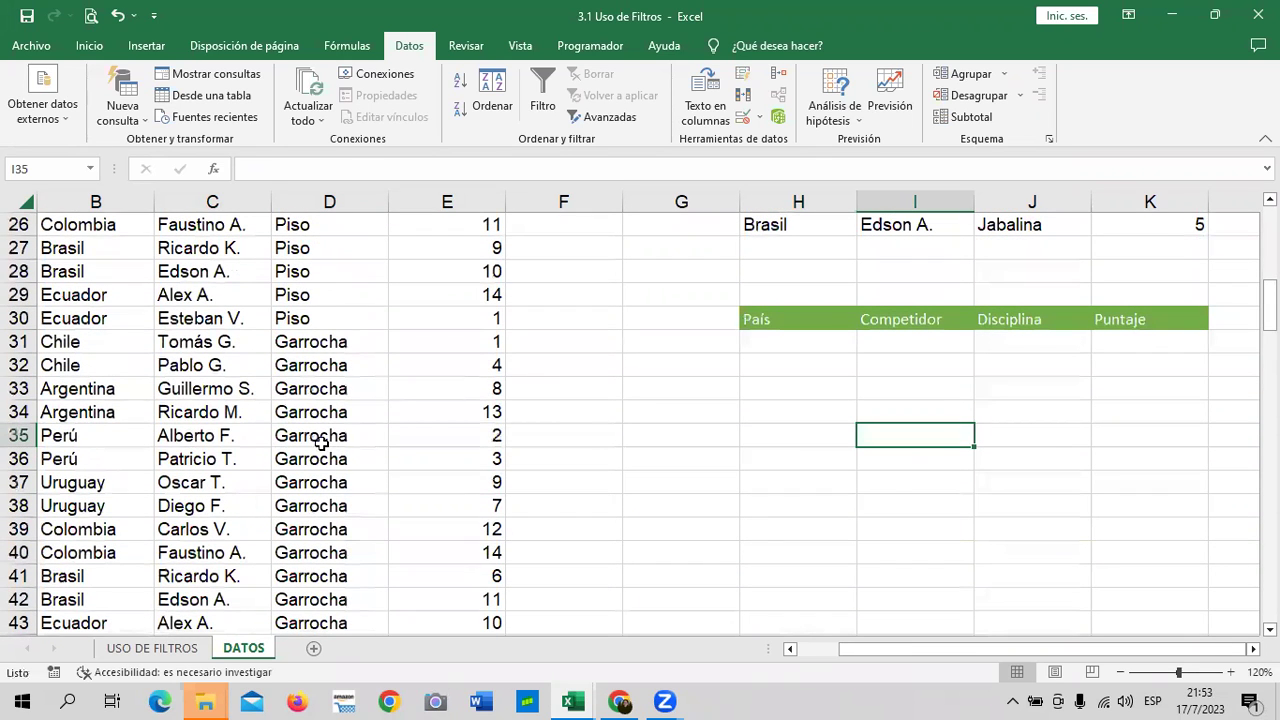
scroll(313, 438, down, 1)
scroll(313, 438, up, 3)
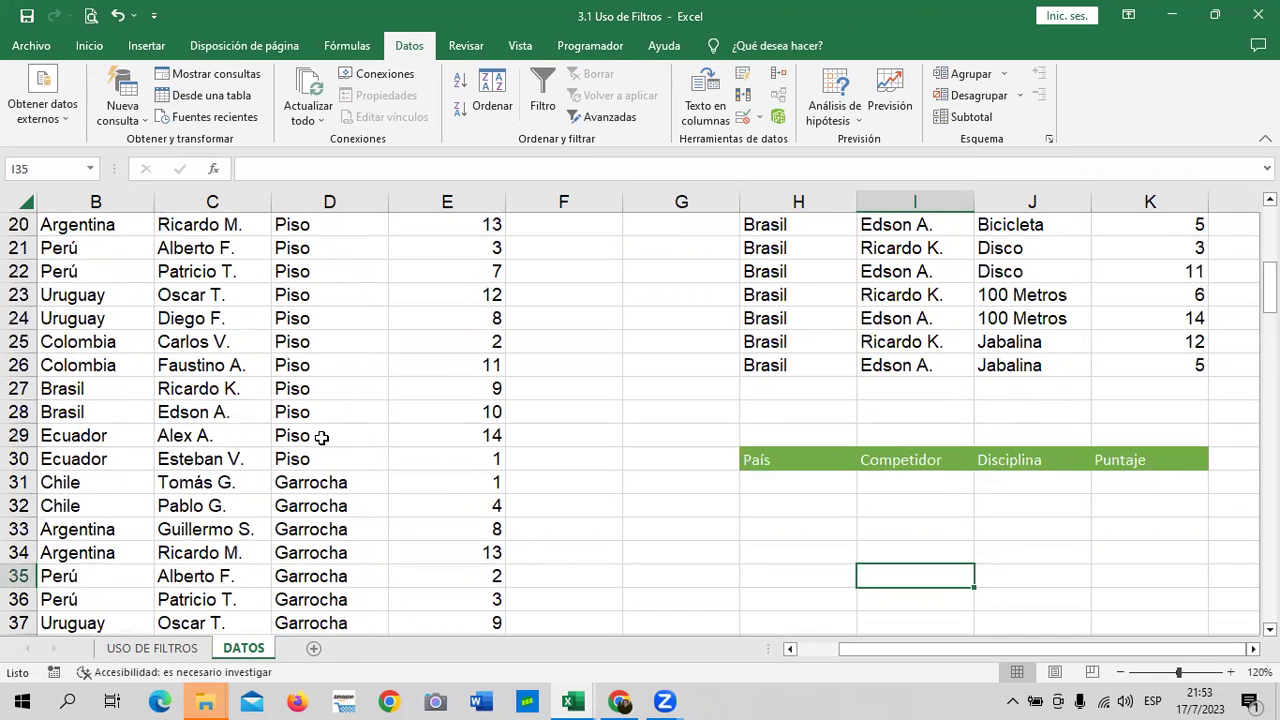
scroll(322, 437, down, 3)
scroll(325, 437, down, 3)
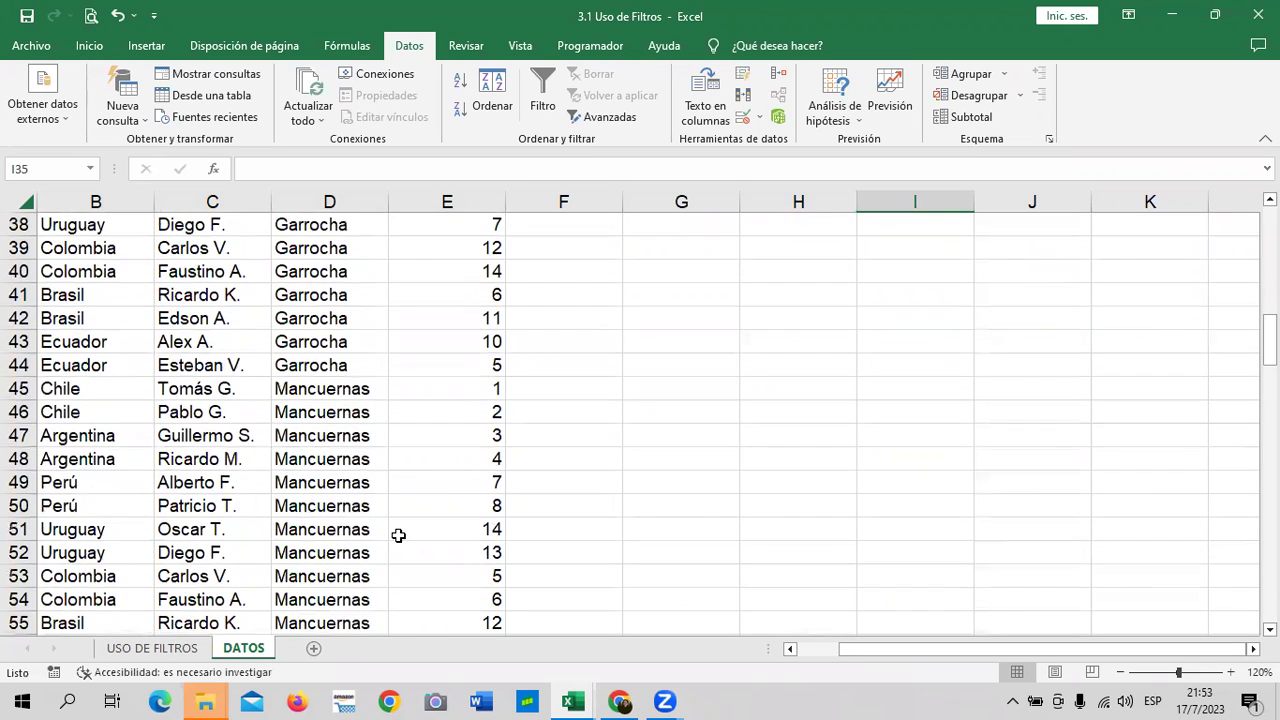
click(341, 388)
right_click(341, 388)
click(452, 289)
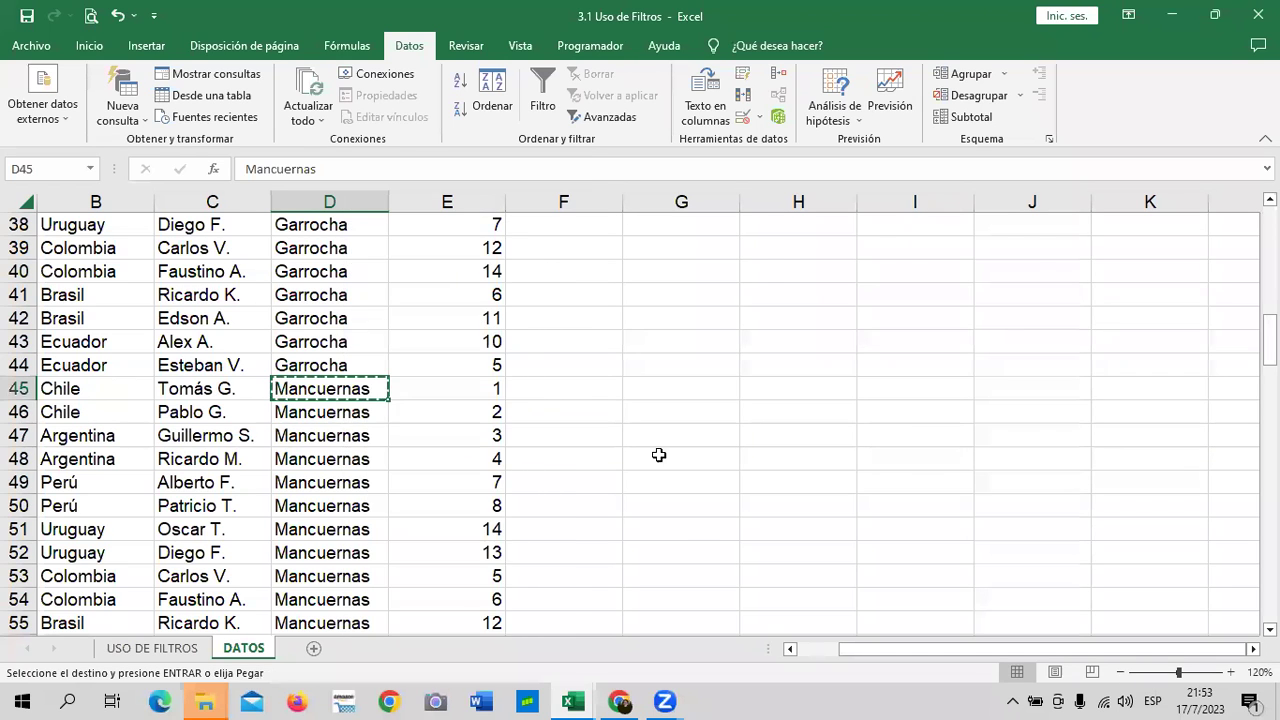
scroll(689, 533, up, 7)
scroll(700, 540, up, 1)
scroll(925, 590, down, 2)
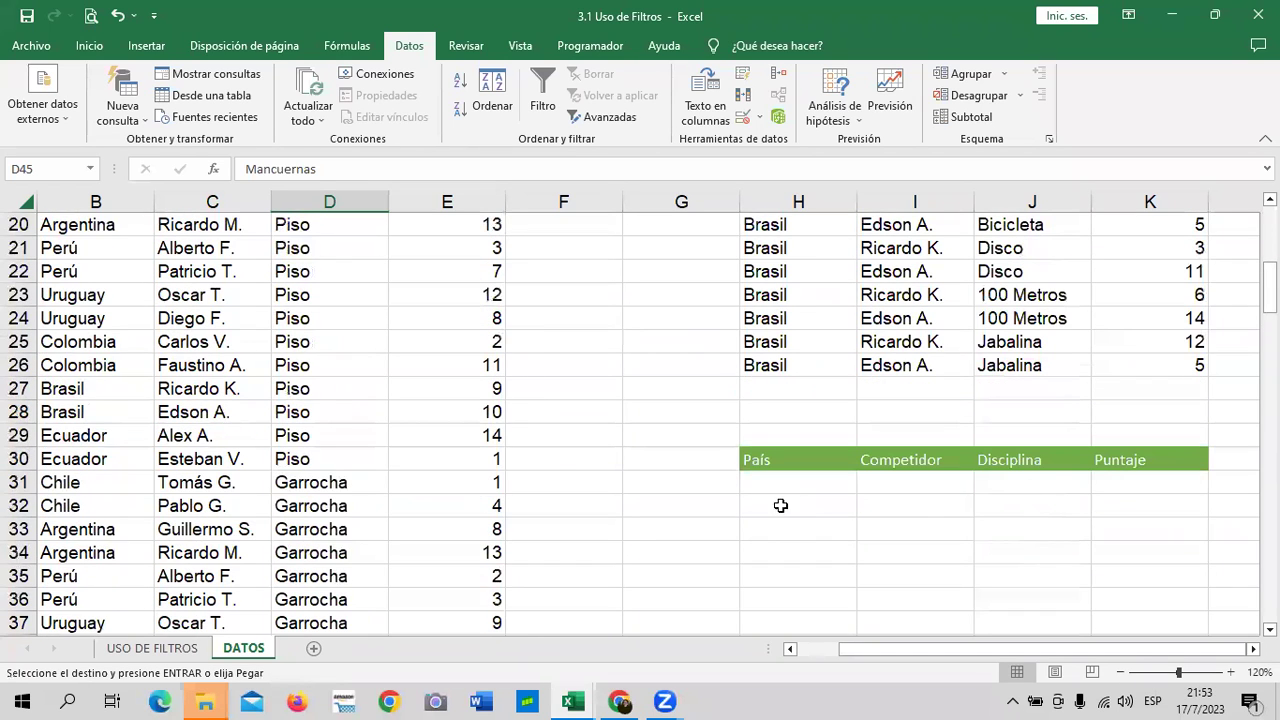
click(1003, 478)
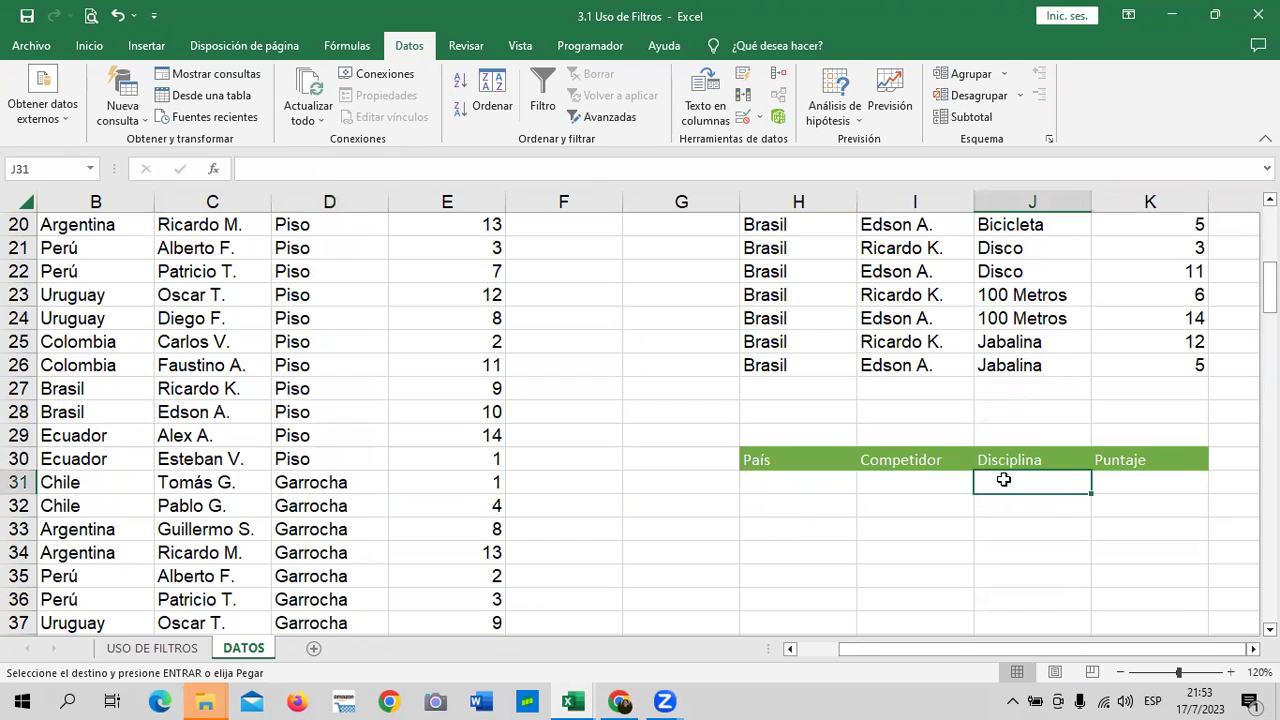
text(Mancuernas)
key(Escape)
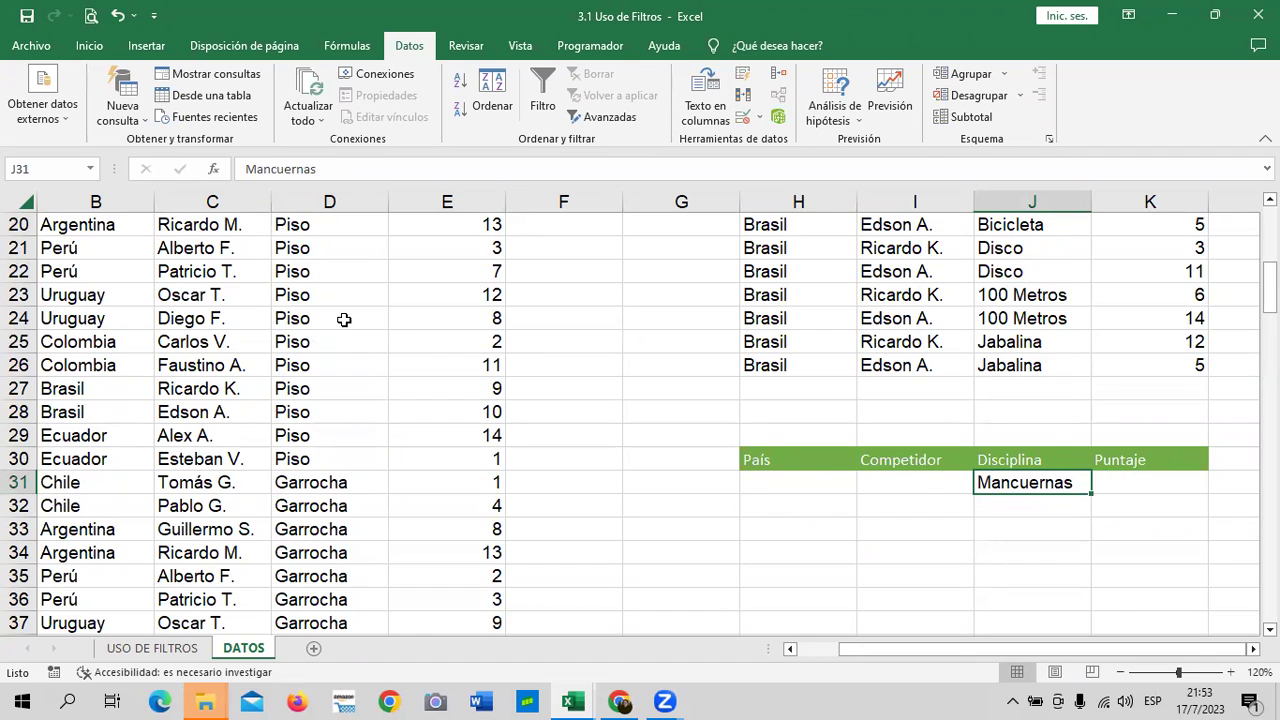
click(252, 290)
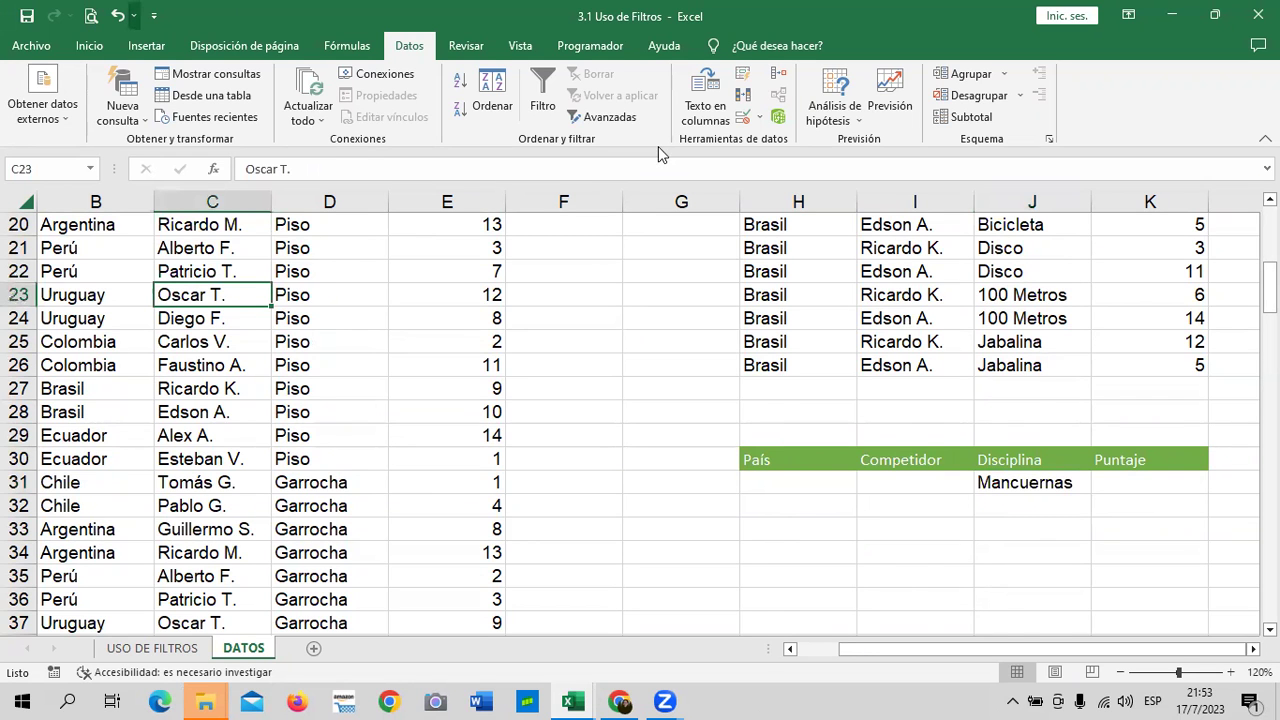
In Advanced Filter, choose Copiar a otro lugar and set the criteria range to H30:K31.
click(607, 116)
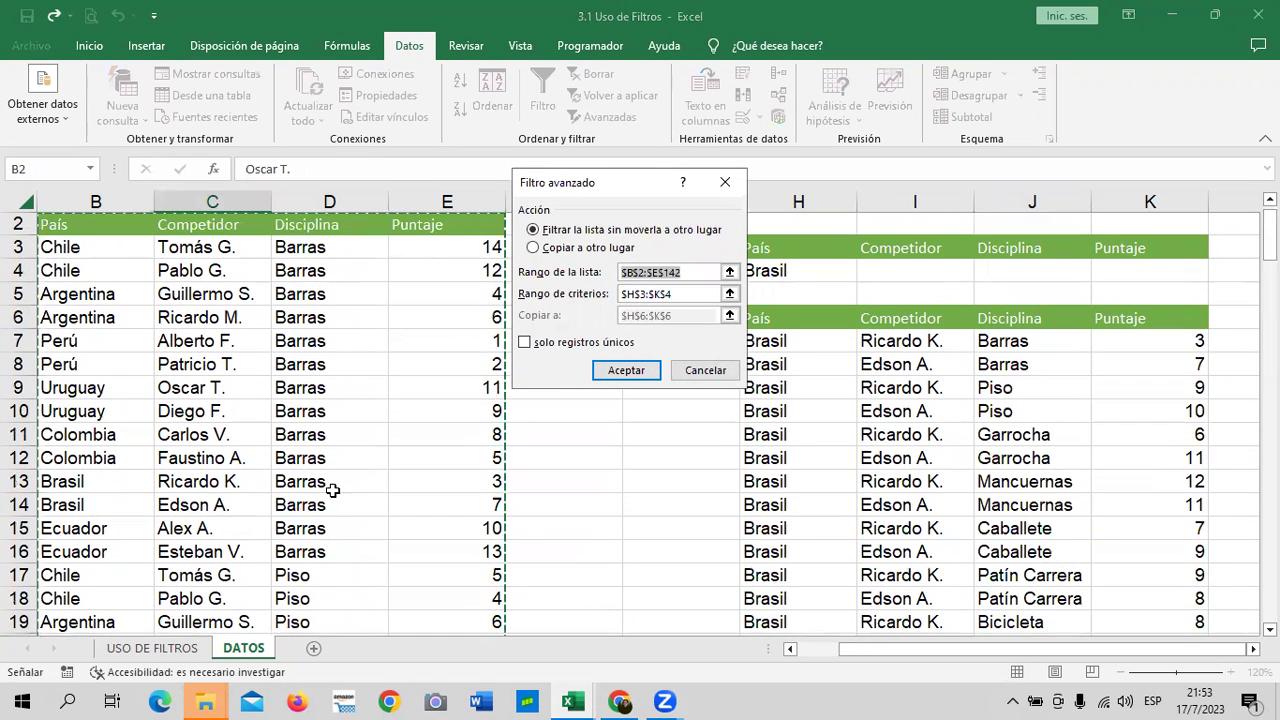
click(558, 248)
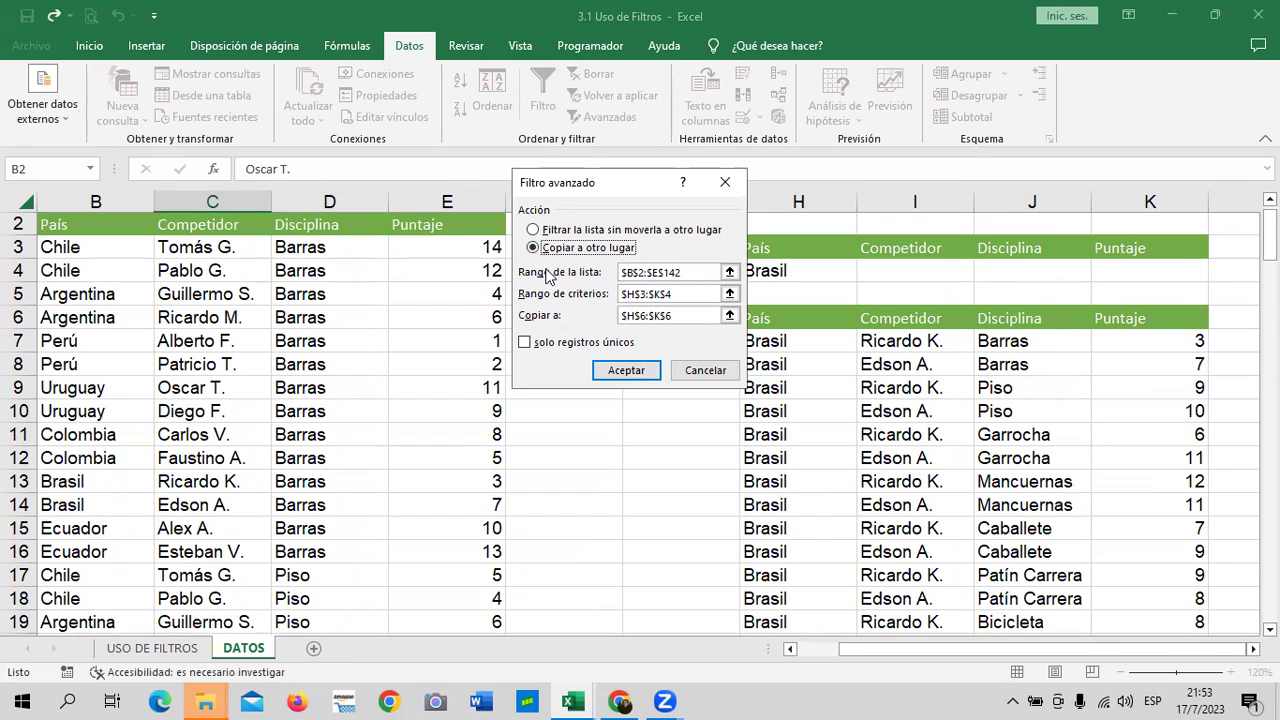
click(693, 295)
click(697, 294)
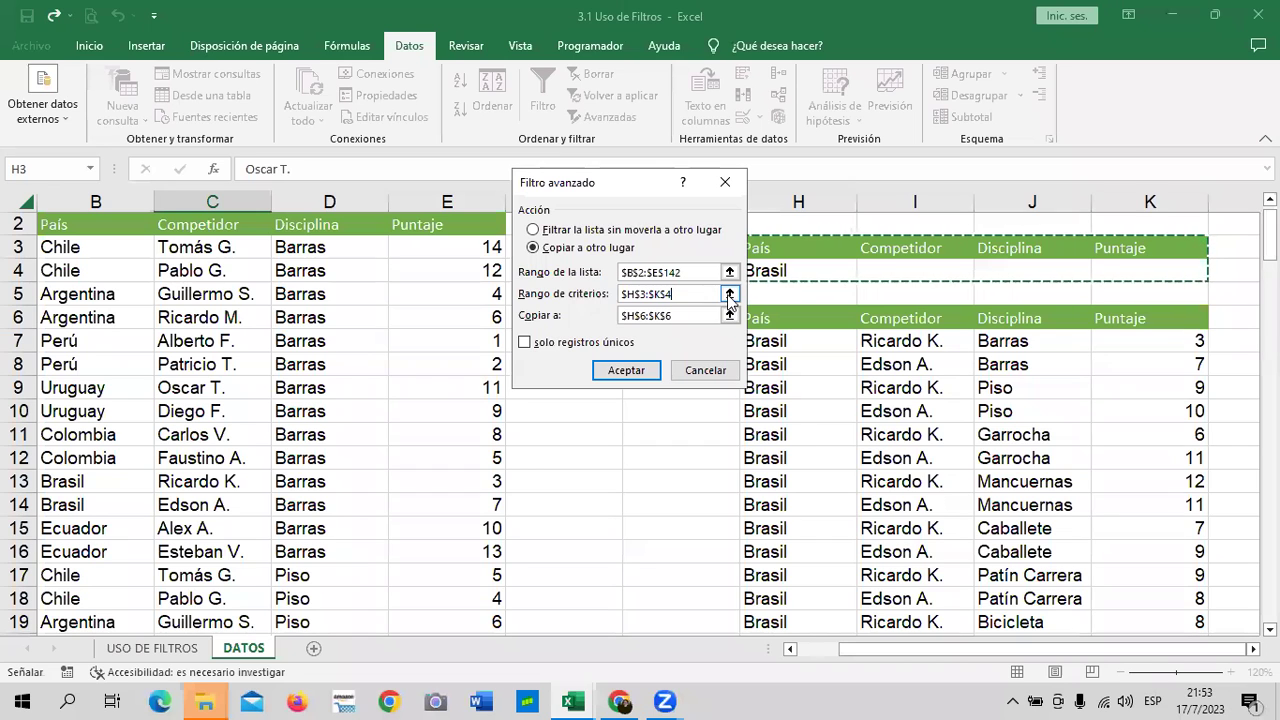
click(729, 295)
scroll(866, 328, down, 5)
scroll(855, 315, down, 5)
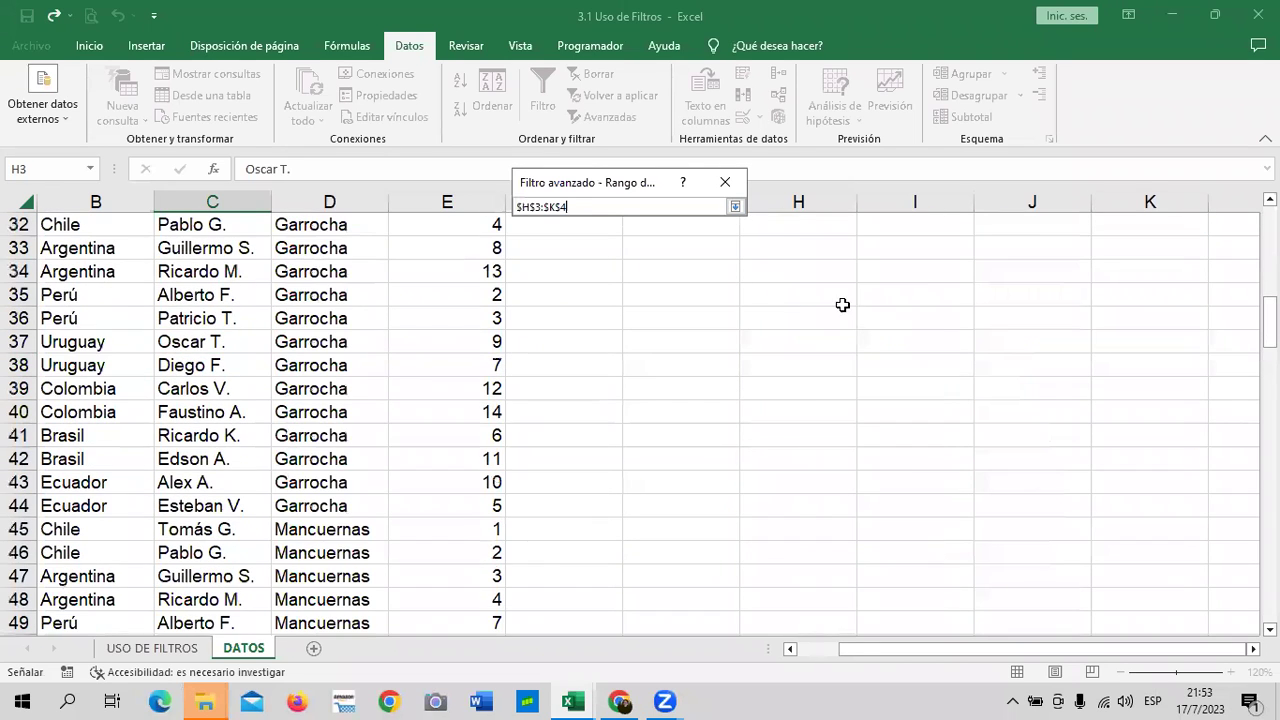
scroll(843, 305, up, 2)
drag(783, 320, 1124, 341)
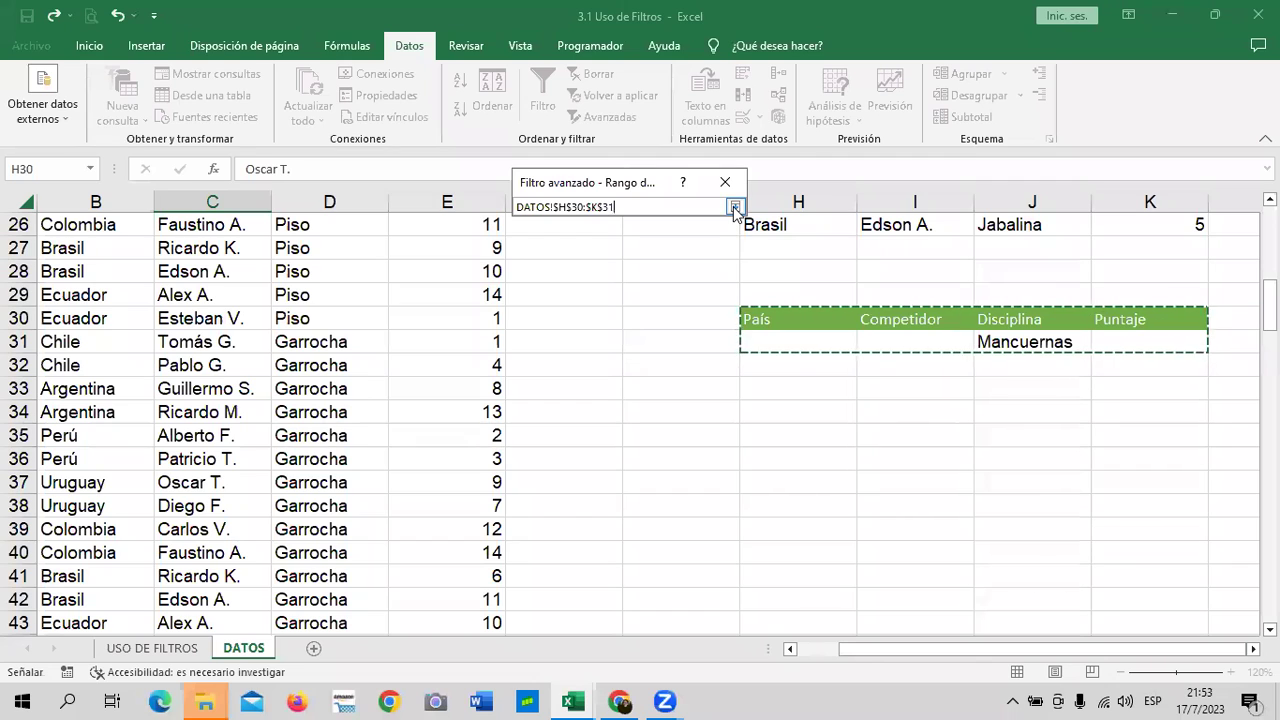
click(733, 207)
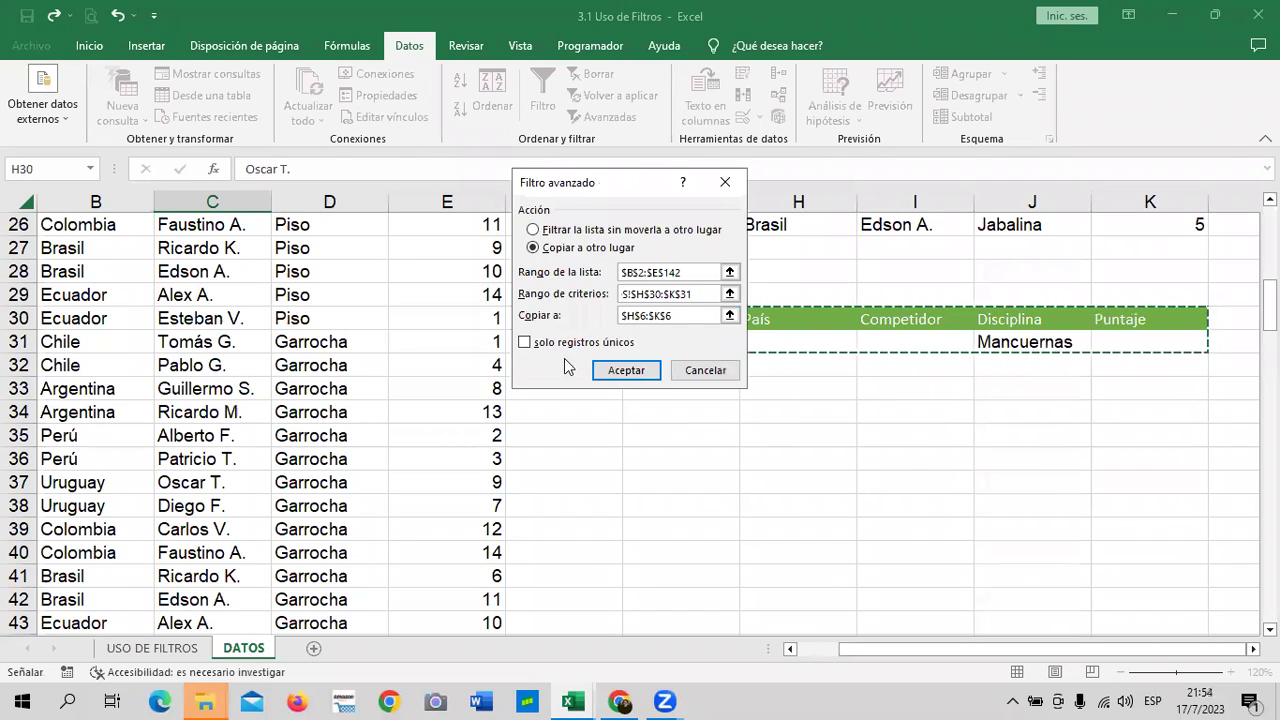
Tick unique records only, set the destination to H33, and run the filter.
click(525, 343)
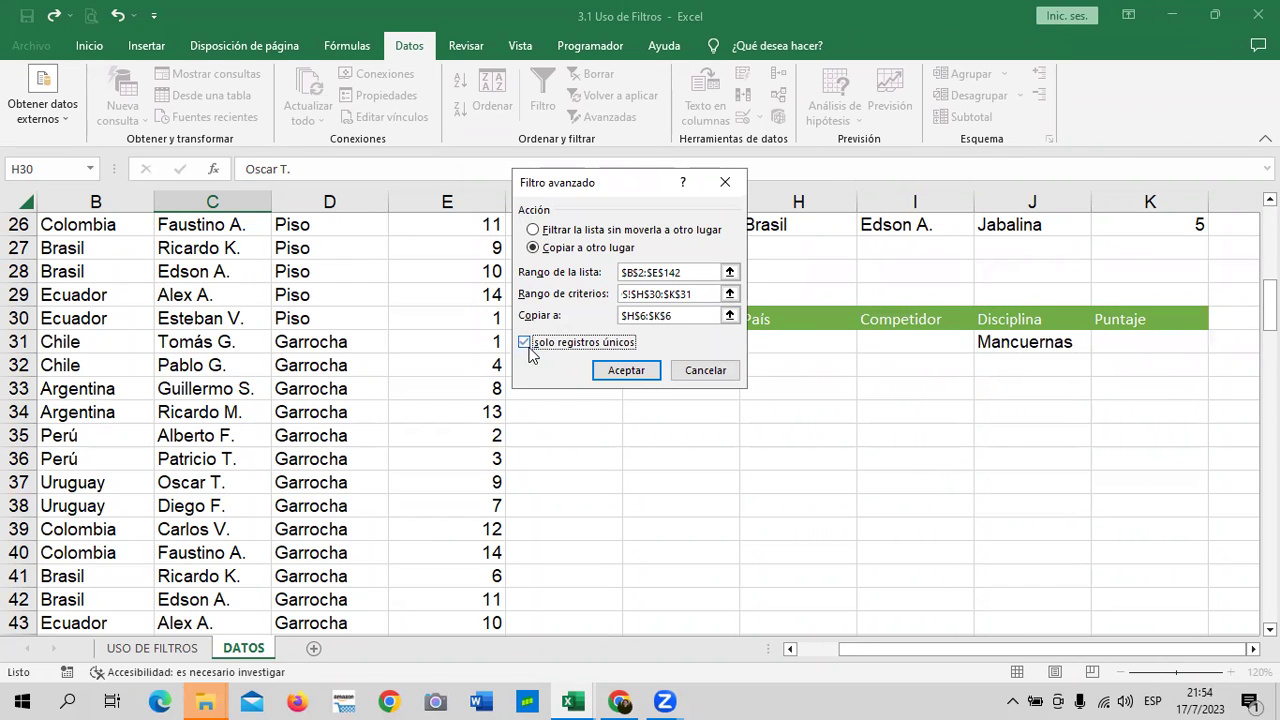
click(730, 316)
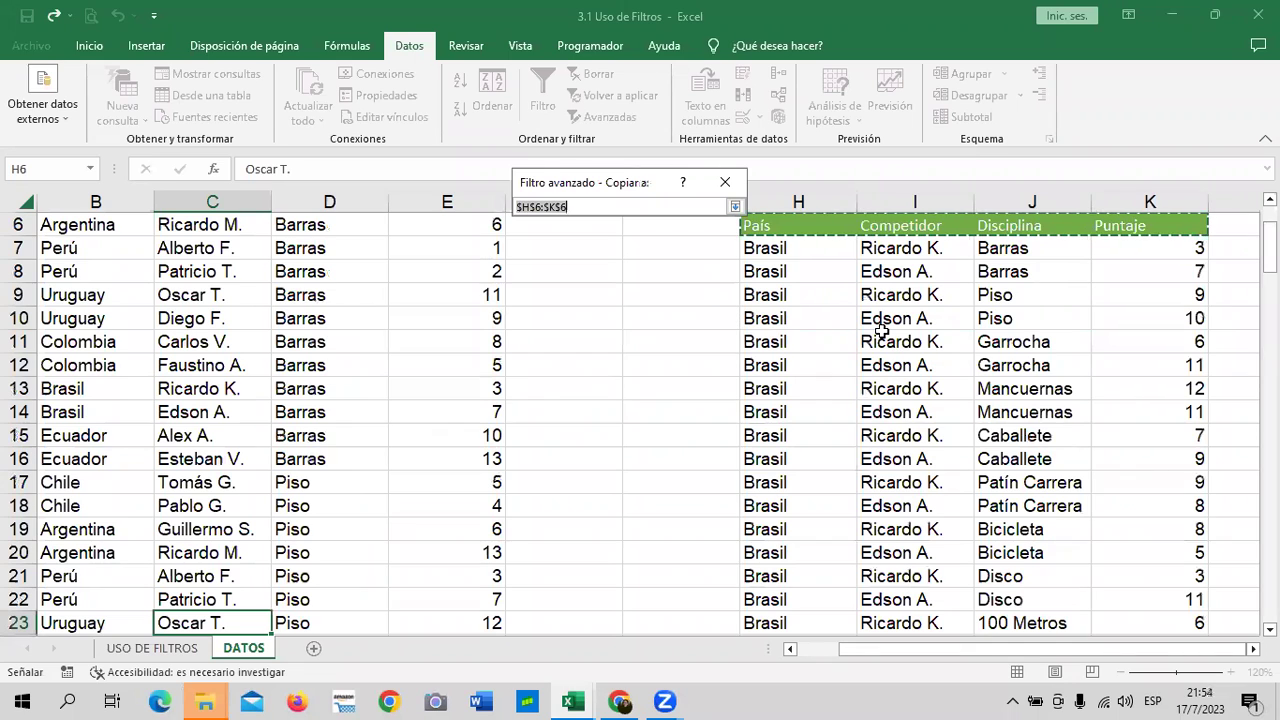
scroll(881, 329, down, 6)
scroll(881, 329, down, 4)
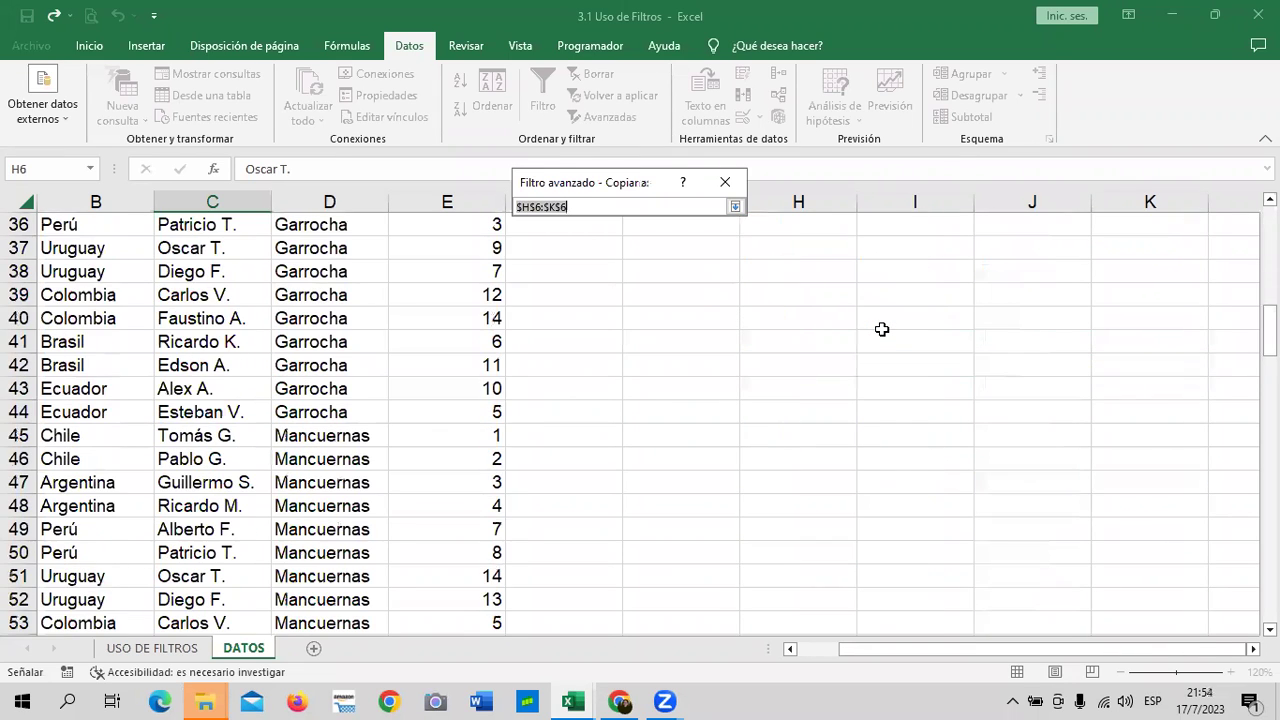
scroll(881, 329, up, 2)
scroll(881, 329, up, 3)
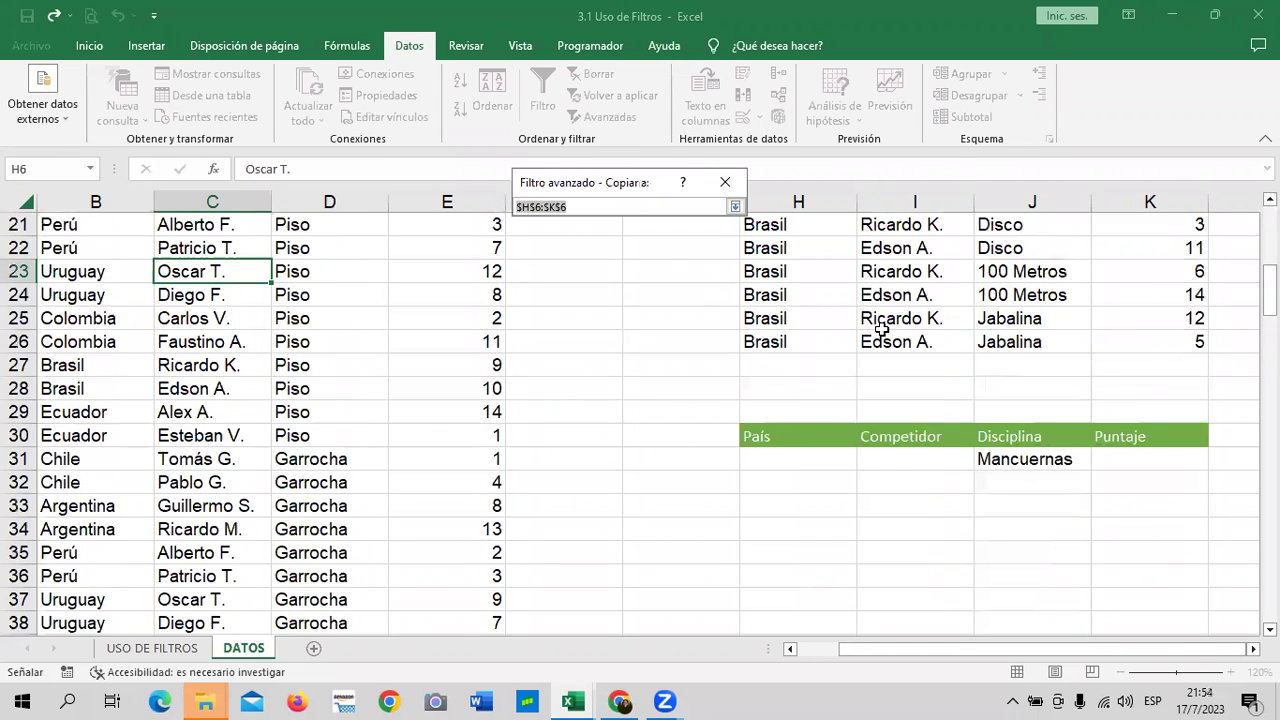
scroll(881, 329, down, 2)
drag(788, 368, 1130, 368)
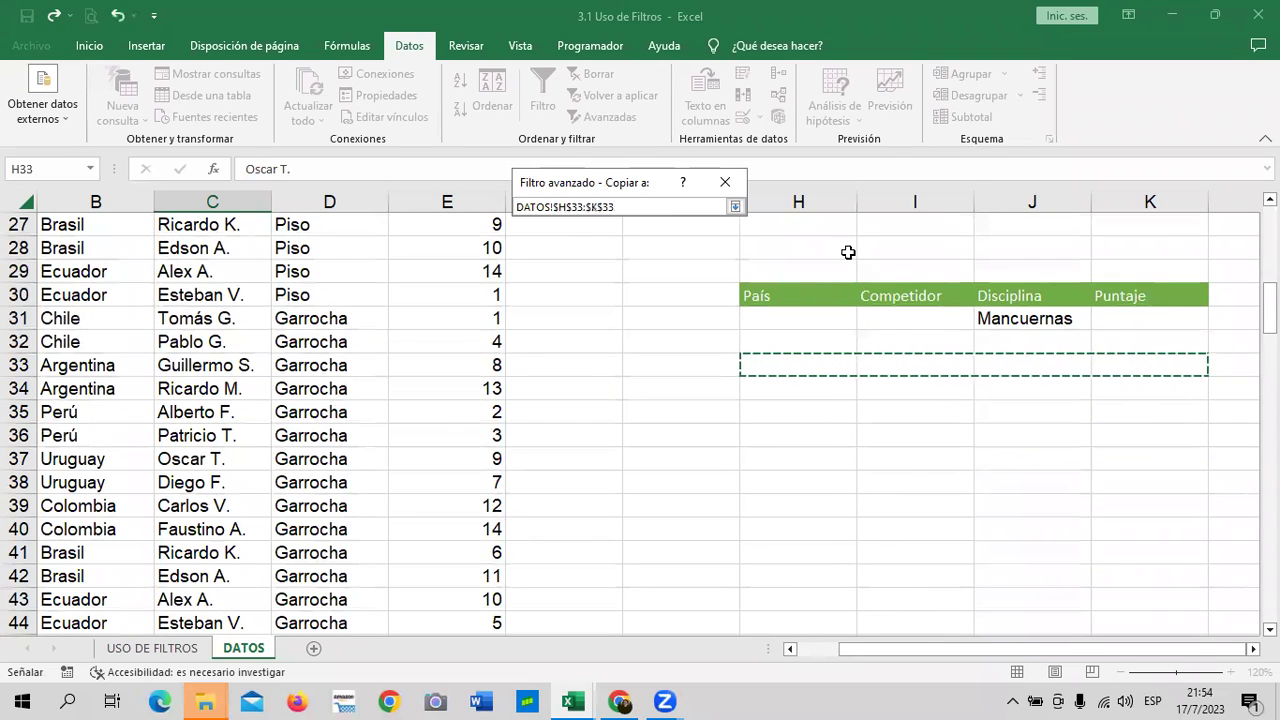
click(735, 206)
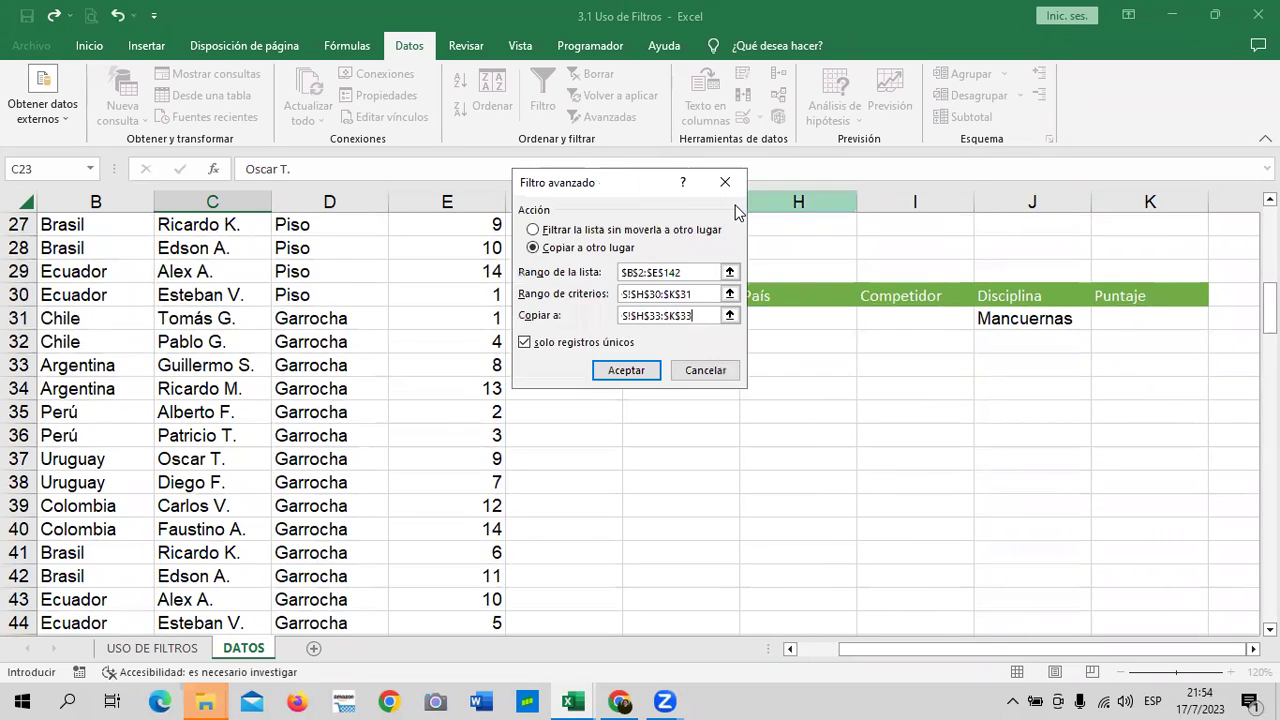
click(626, 370)
scroll(1017, 431, down, 1)
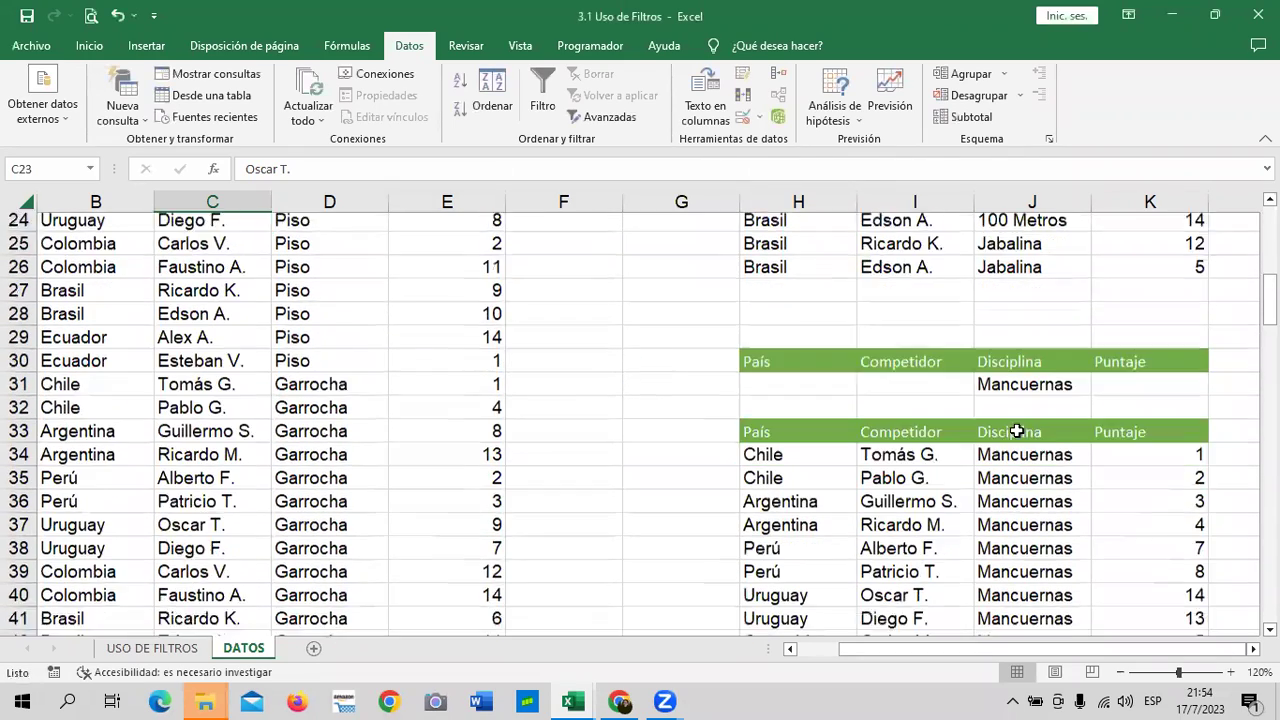
scroll(1017, 431, down, 1)
scroll(996, 408, down, 2)
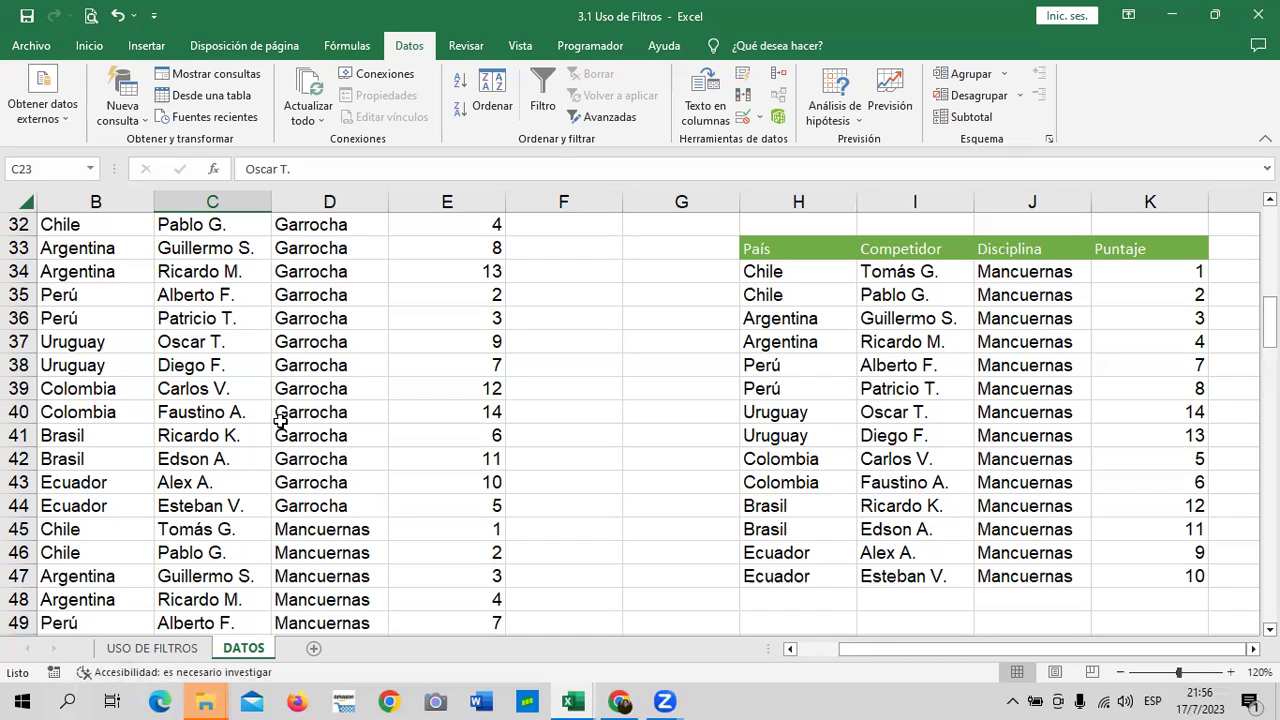
click(922, 363)
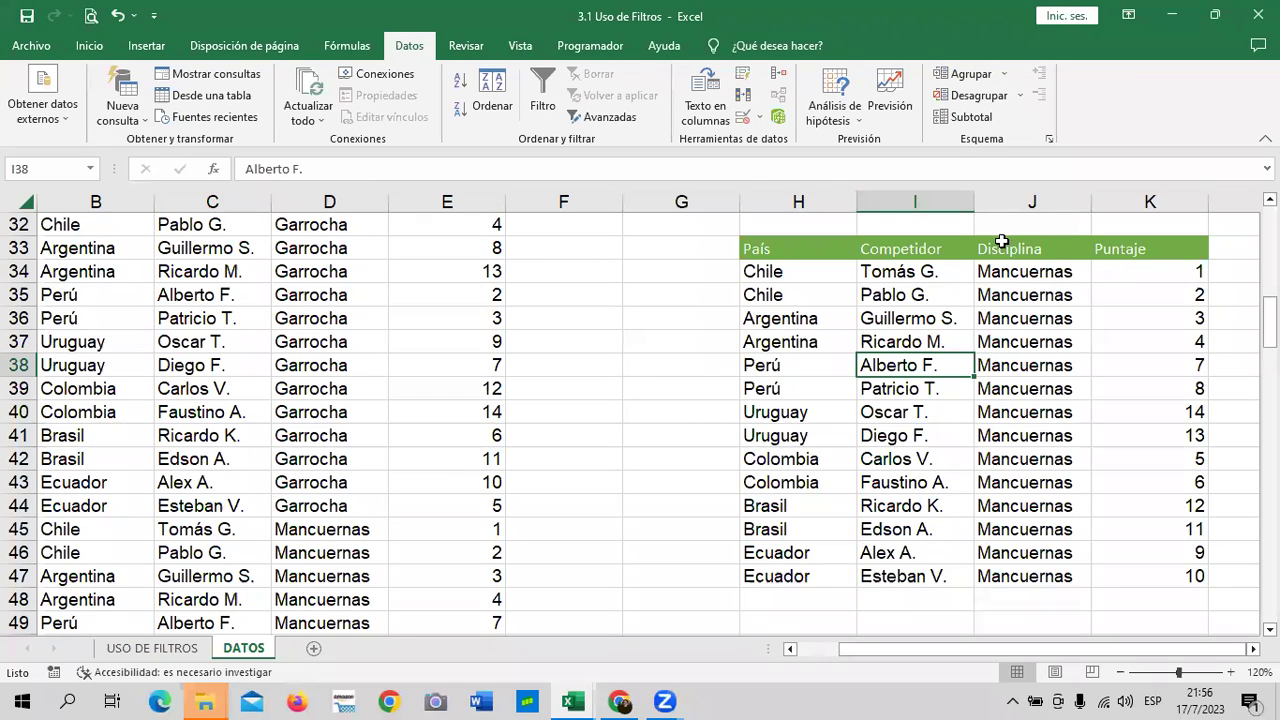
scroll(801, 270, up, 4)
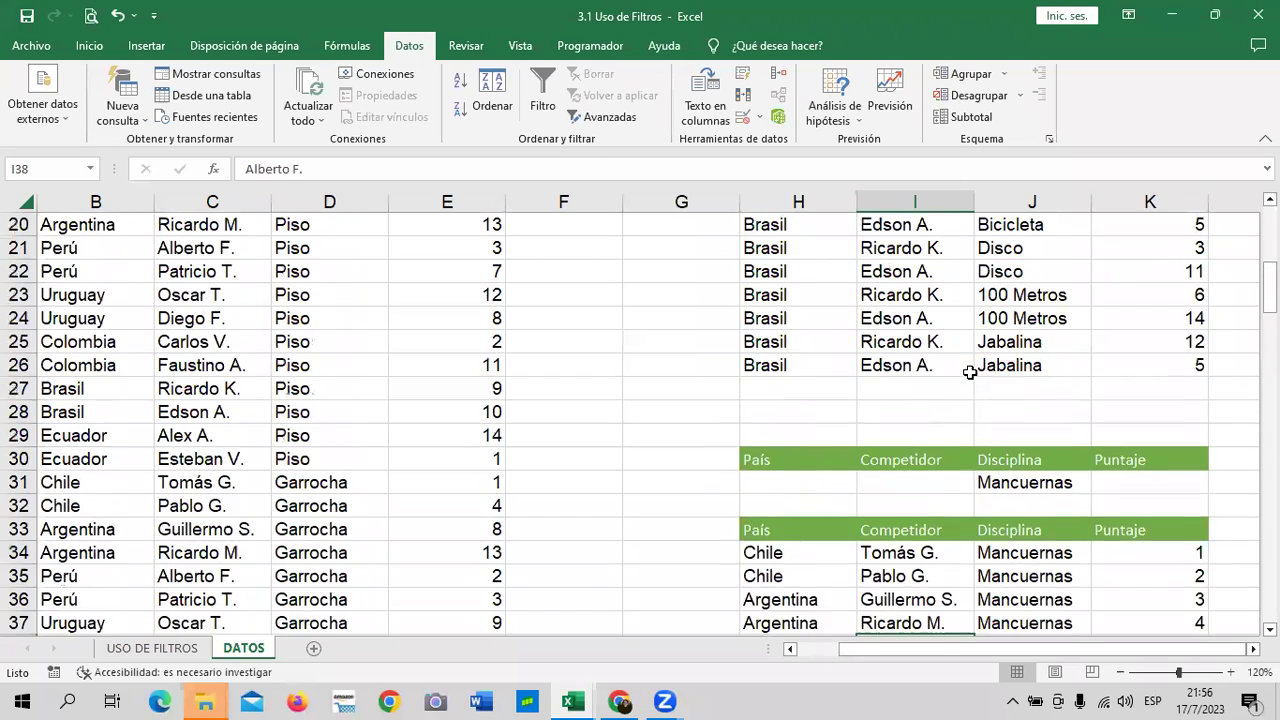
scroll(969, 366, up, 1)
scroll(969, 366, up, 3)
click(395, 301)
scroll(620, 403, down, 4)
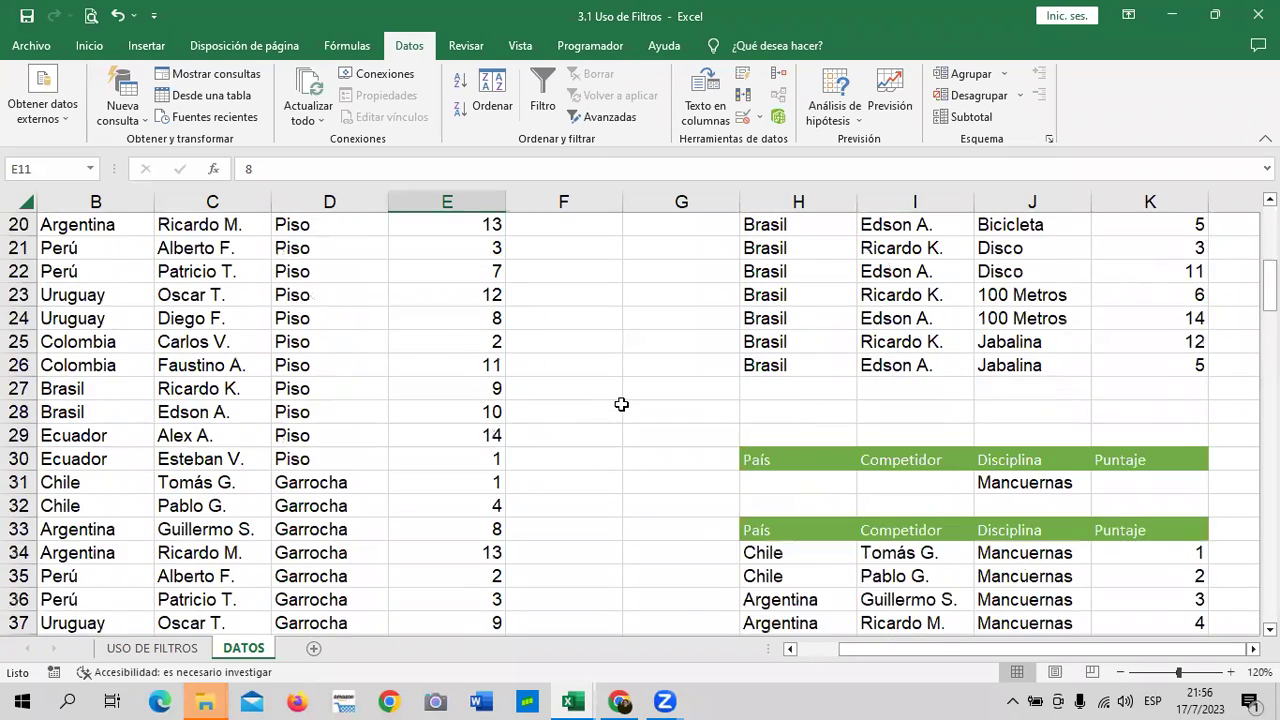
scroll(826, 397, down, 4)
click(921, 248)
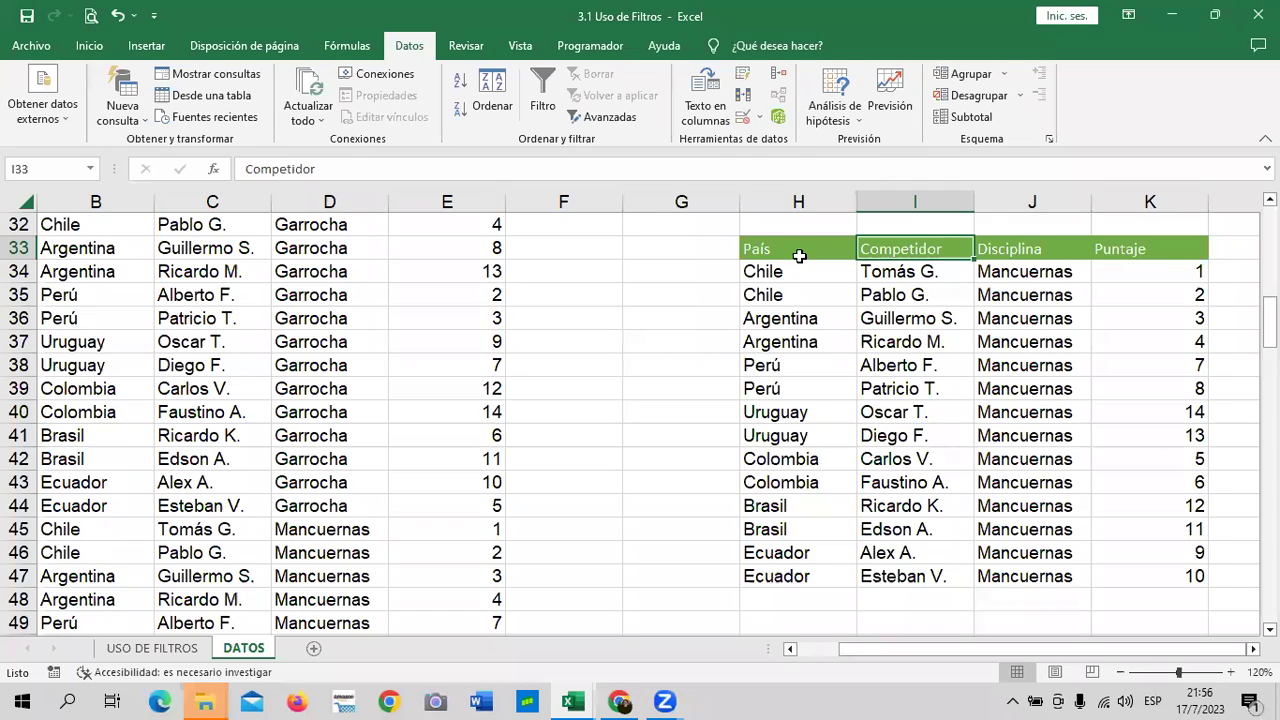
scroll(860, 322, up, 3)
scroll(853, 323, up, 2)
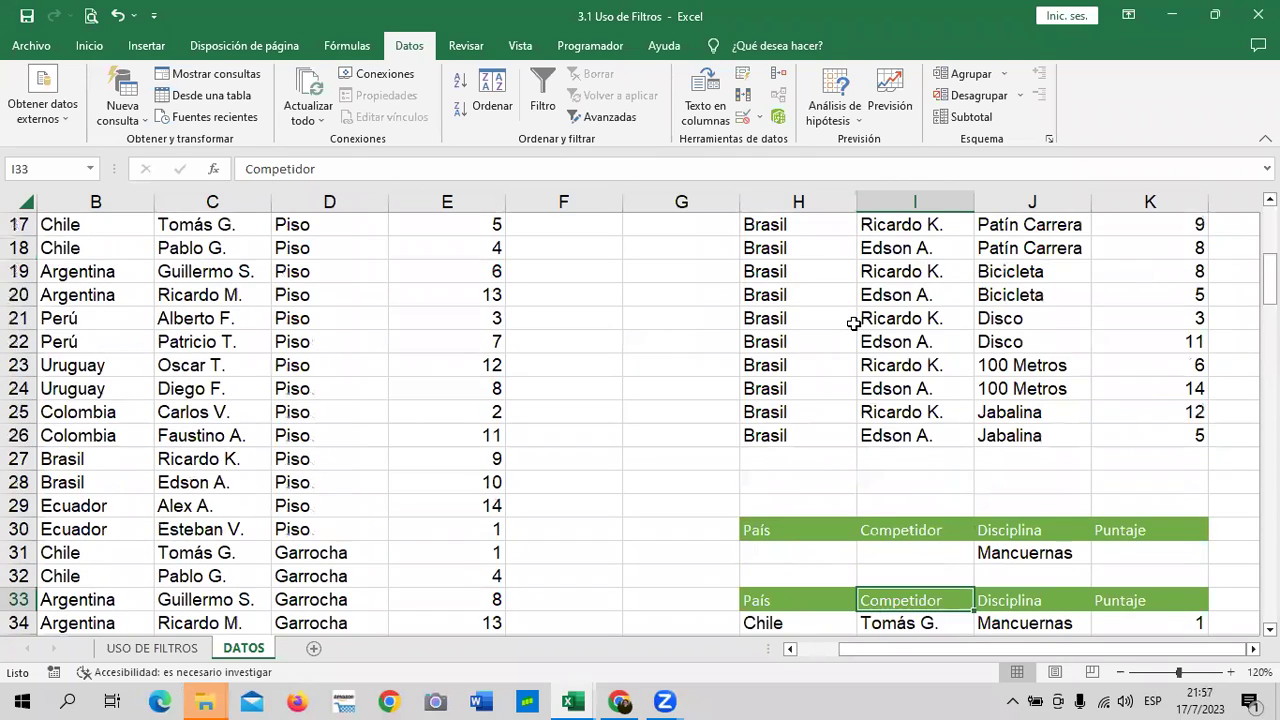
scroll(853, 323, down, 3)
scroll(853, 320, down, 3)
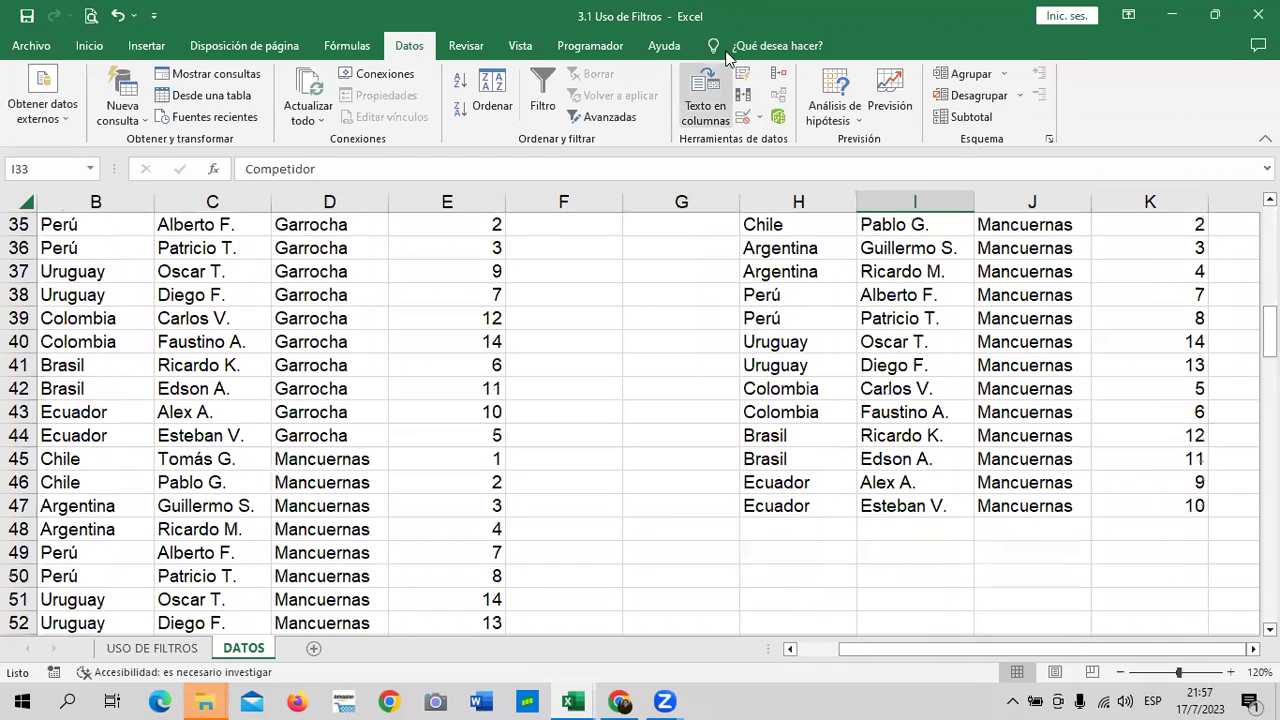
scroll(466, 428, up, 3)
scroll(466, 428, up, 7)
scroll(531, 449, down, 7)
scroll(786, 437, down, 5)
scroll(786, 438, up, 5)
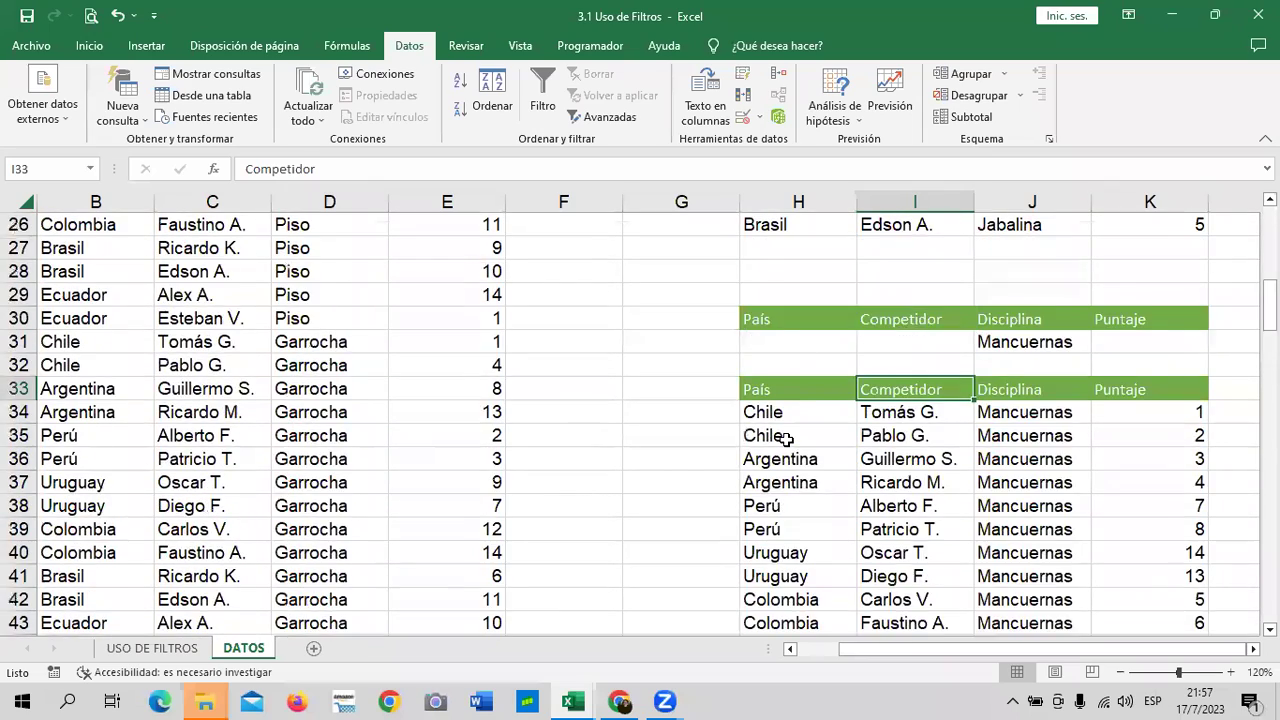
scroll(786, 438, up, 5)
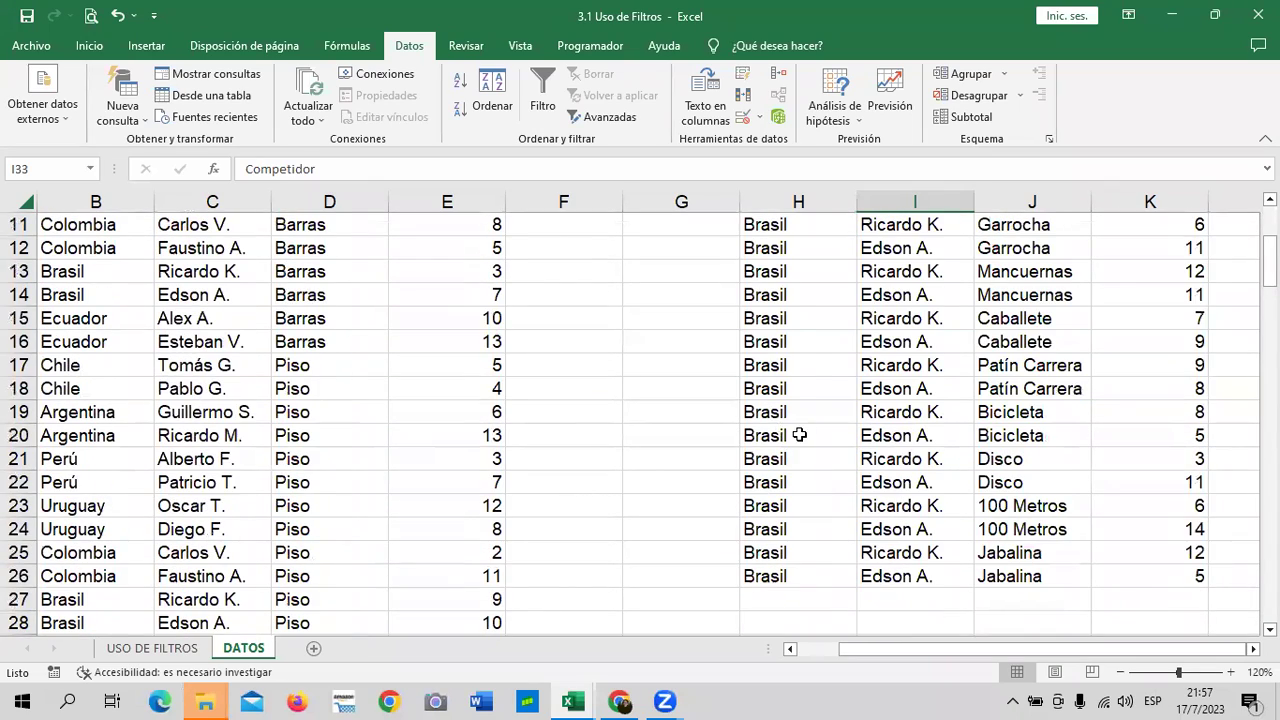
scroll(914, 452, down, 7)
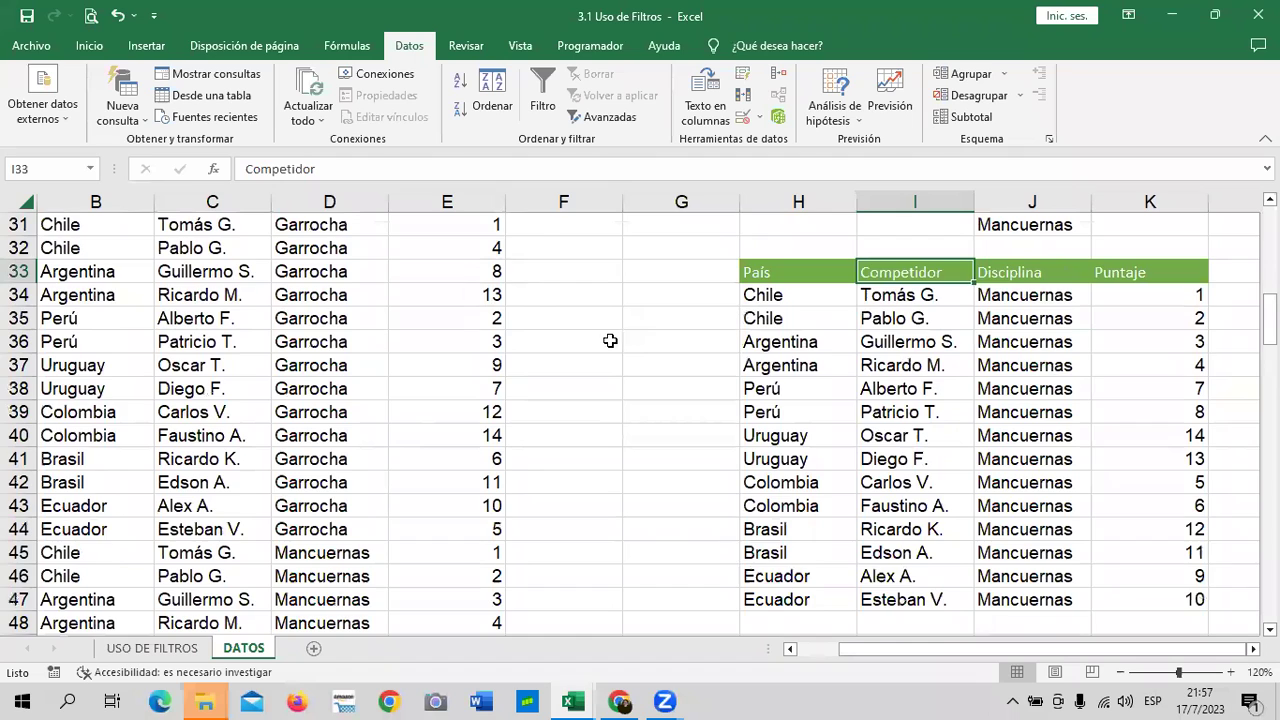
scroll(378, 410, up, 6)
scroll(390, 410, up, 4)
Copy the four column headers from B2:E2 into H51:K51.
click(220, 280)
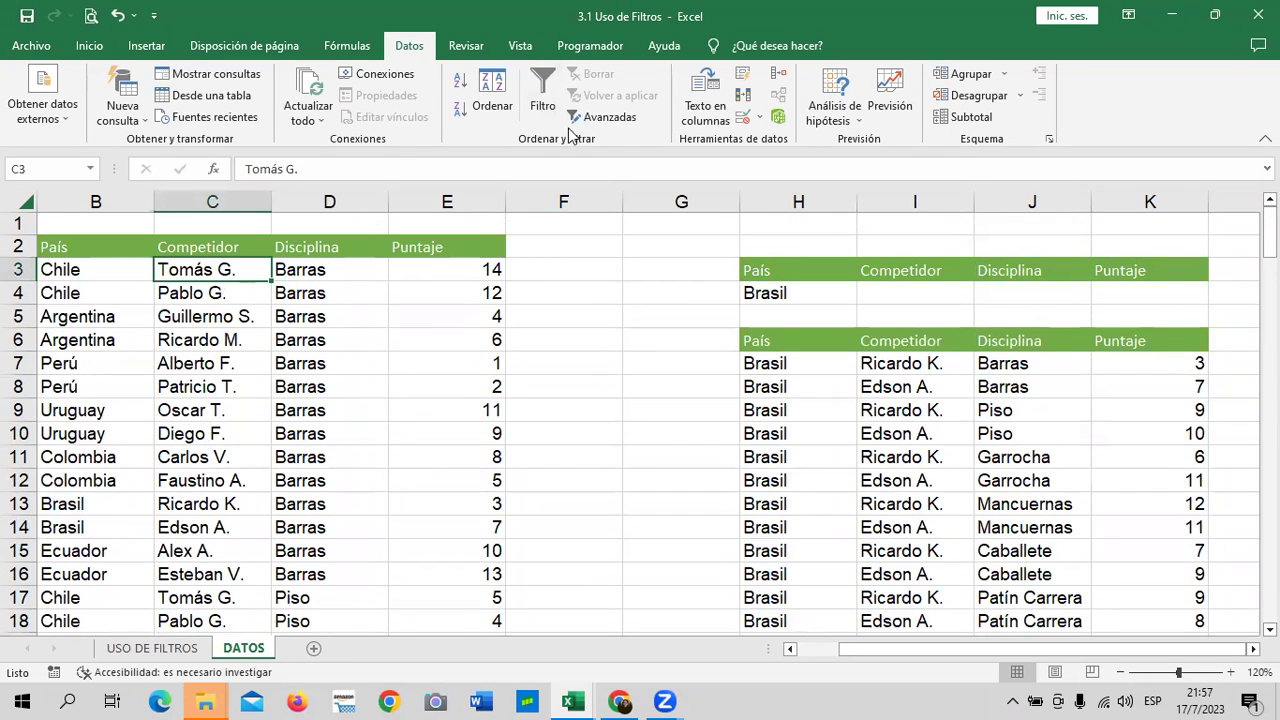
scroll(726, 384, down, 5)
scroll(326, 404, up, 5)
drag(86, 250, 451, 251)
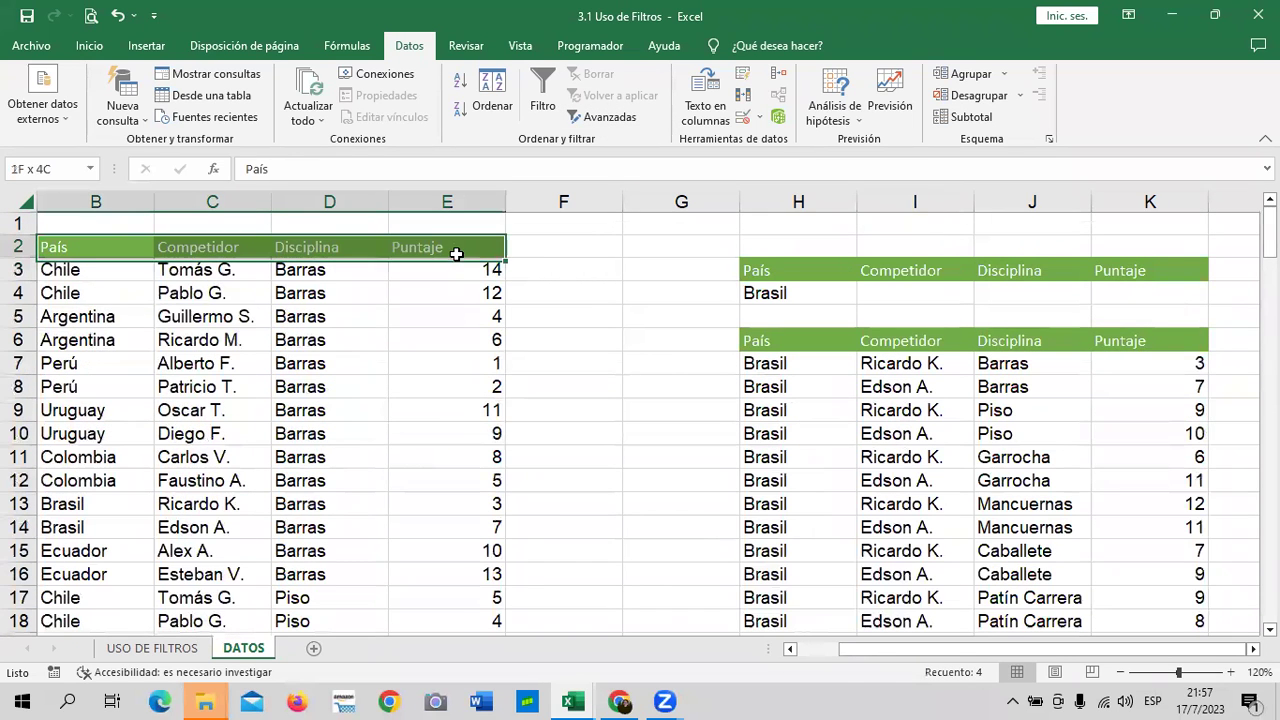
right_click(462, 256)
click(563, 291)
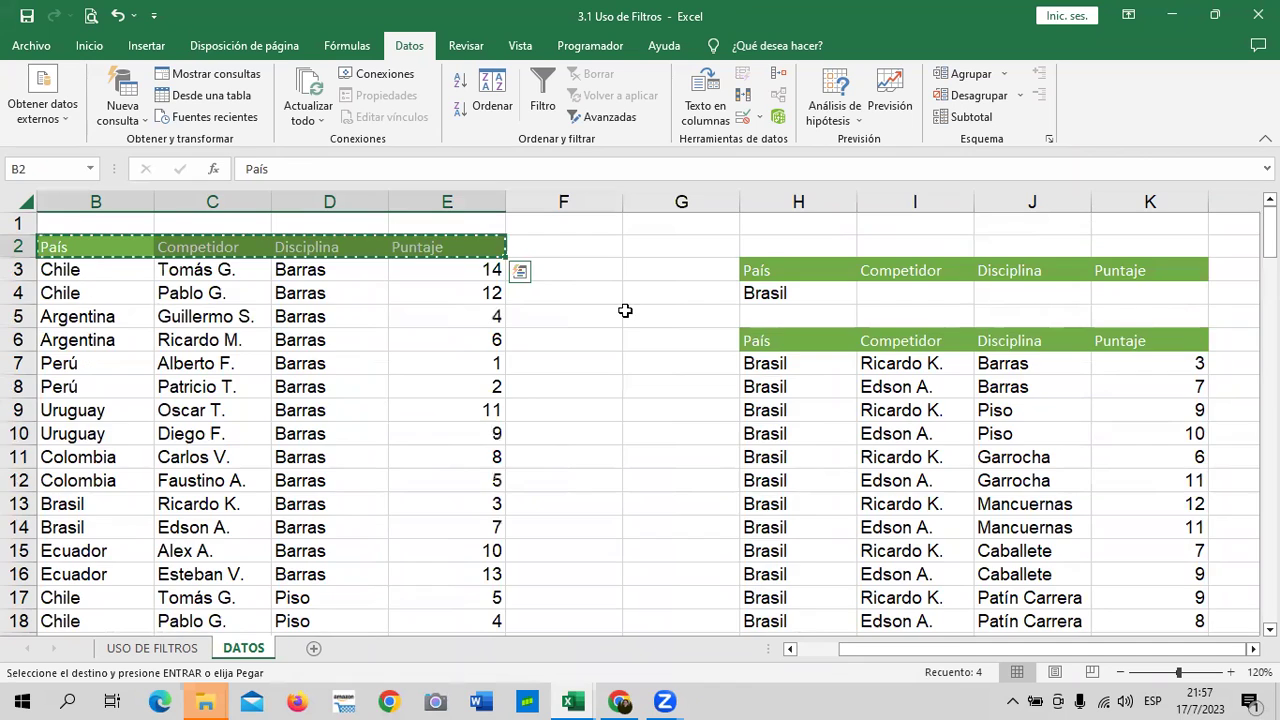
scroll(691, 306, down, 6)
scroll(730, 363, down, 15)
scroll(730, 363, up, 6)
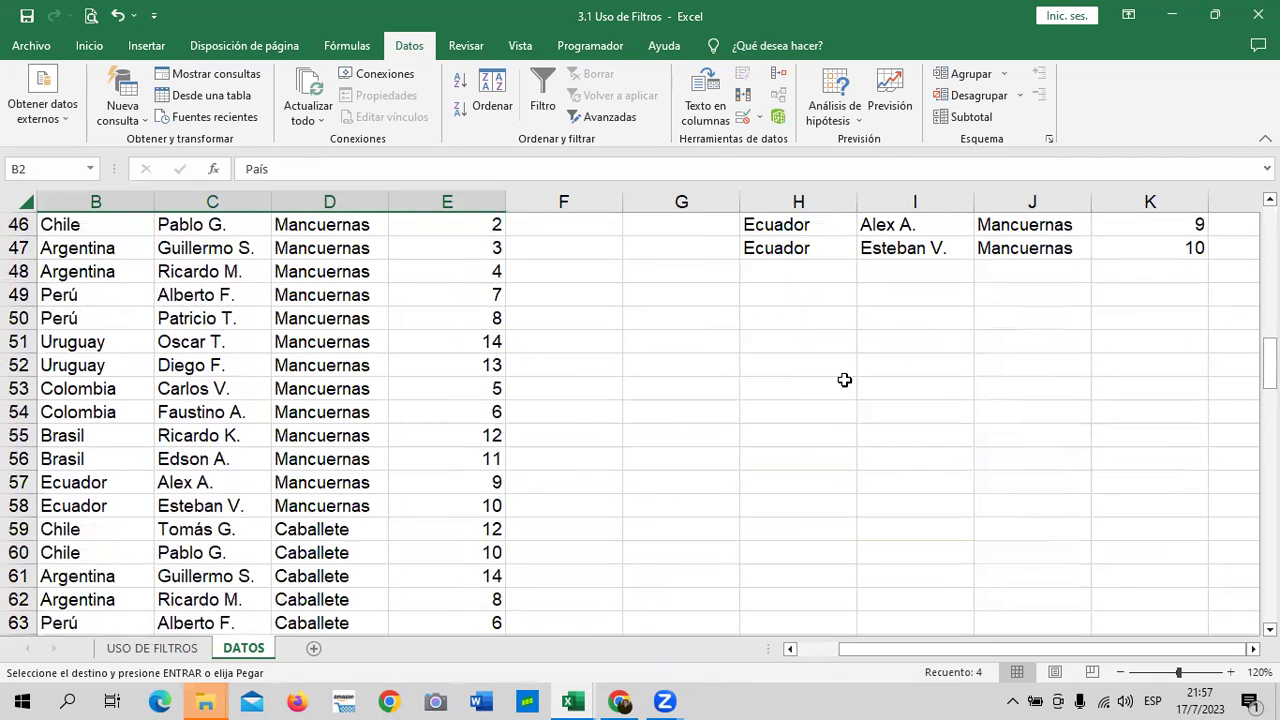
click(795, 337)
key(ctrl+v)
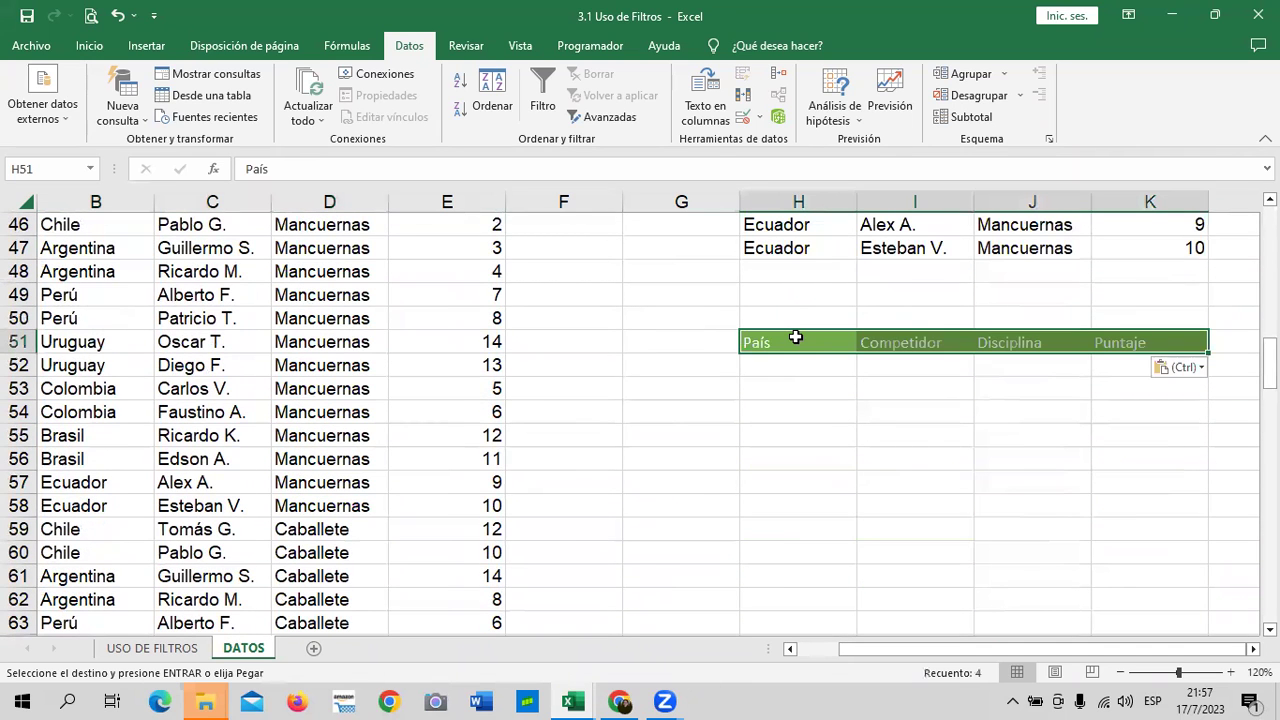
click(865, 441)
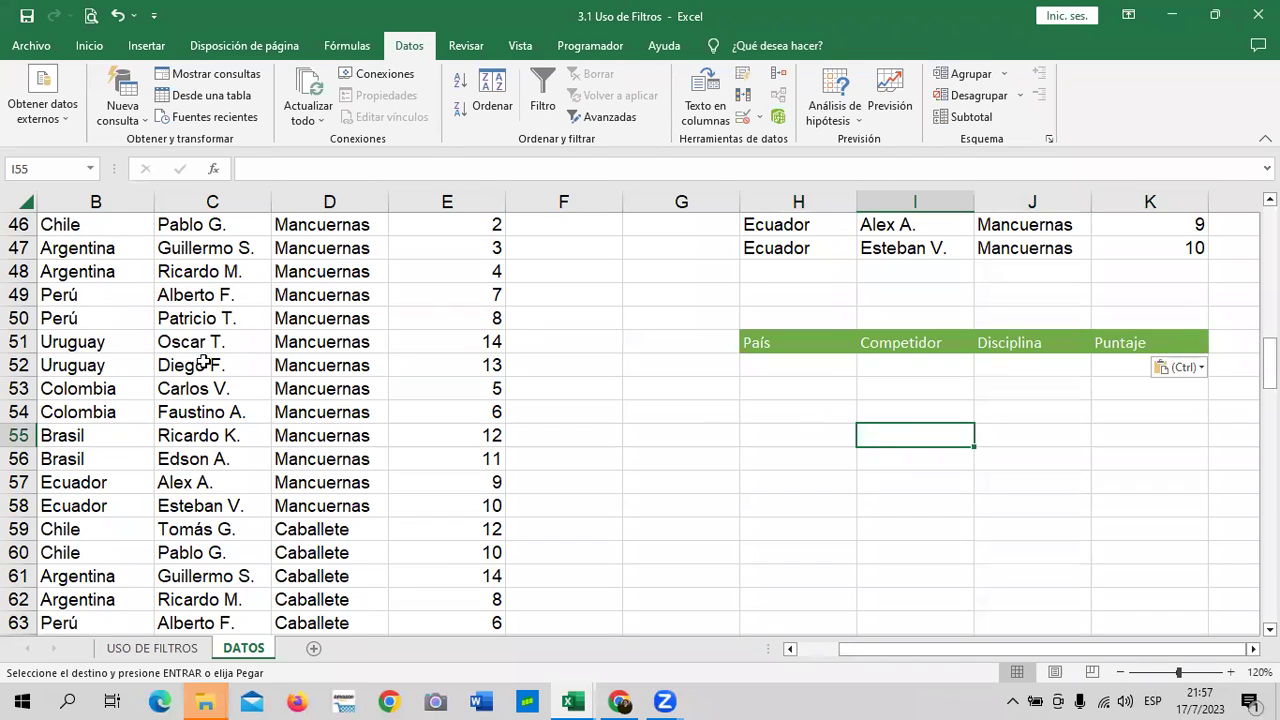
Copy Uruguay from B51 into H52 under the País header.
click(66, 342)
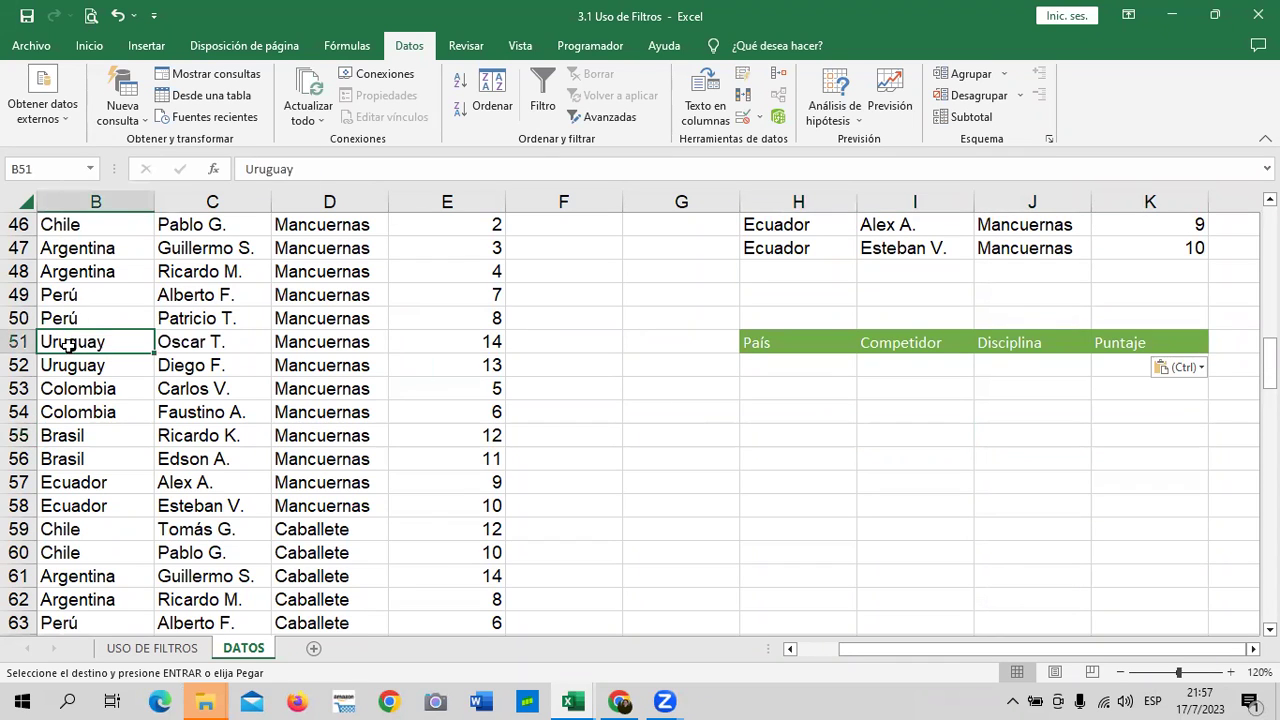
right_click(66, 342)
click(128, 295)
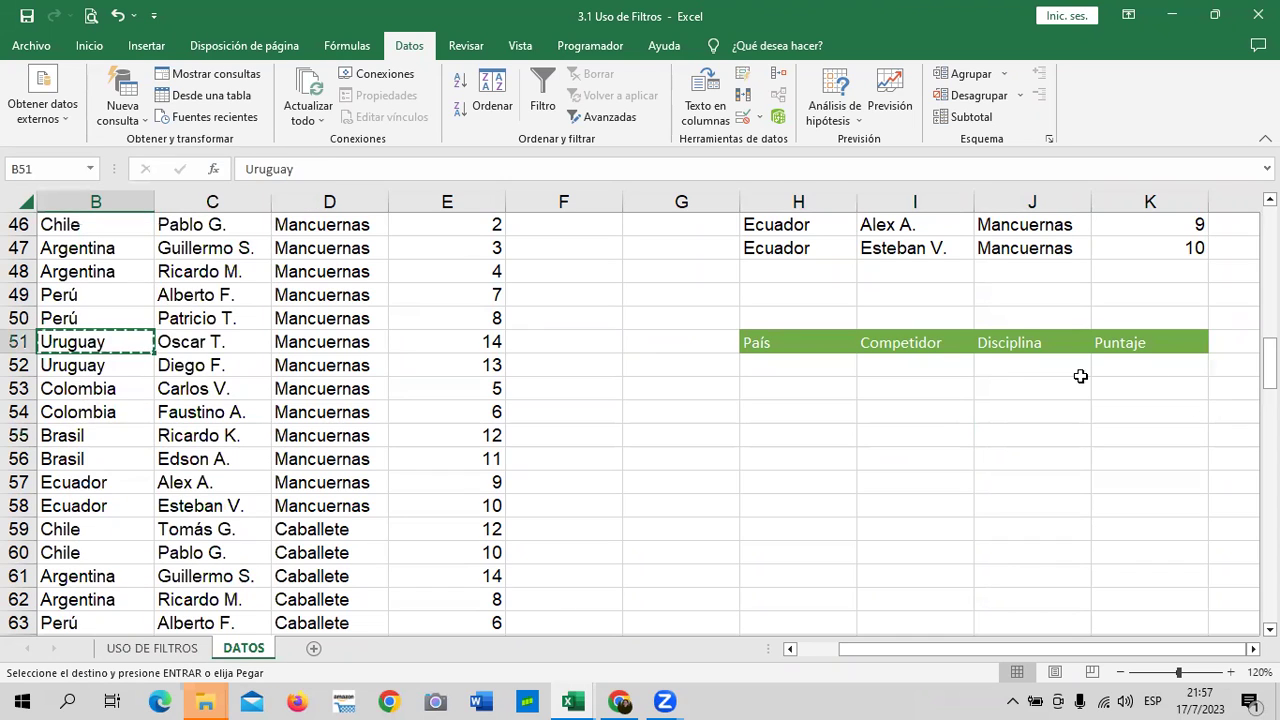
click(801, 361)
key(ctrl+v)
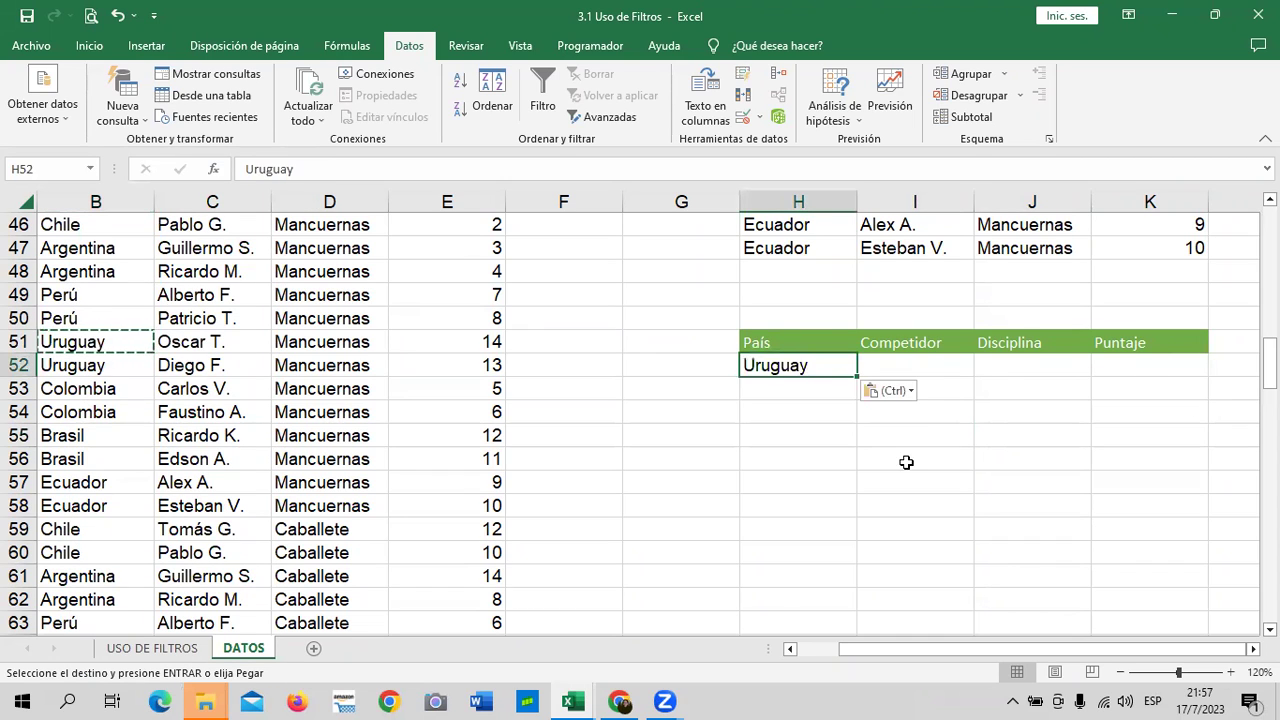
key(Escape)
click(350, 322)
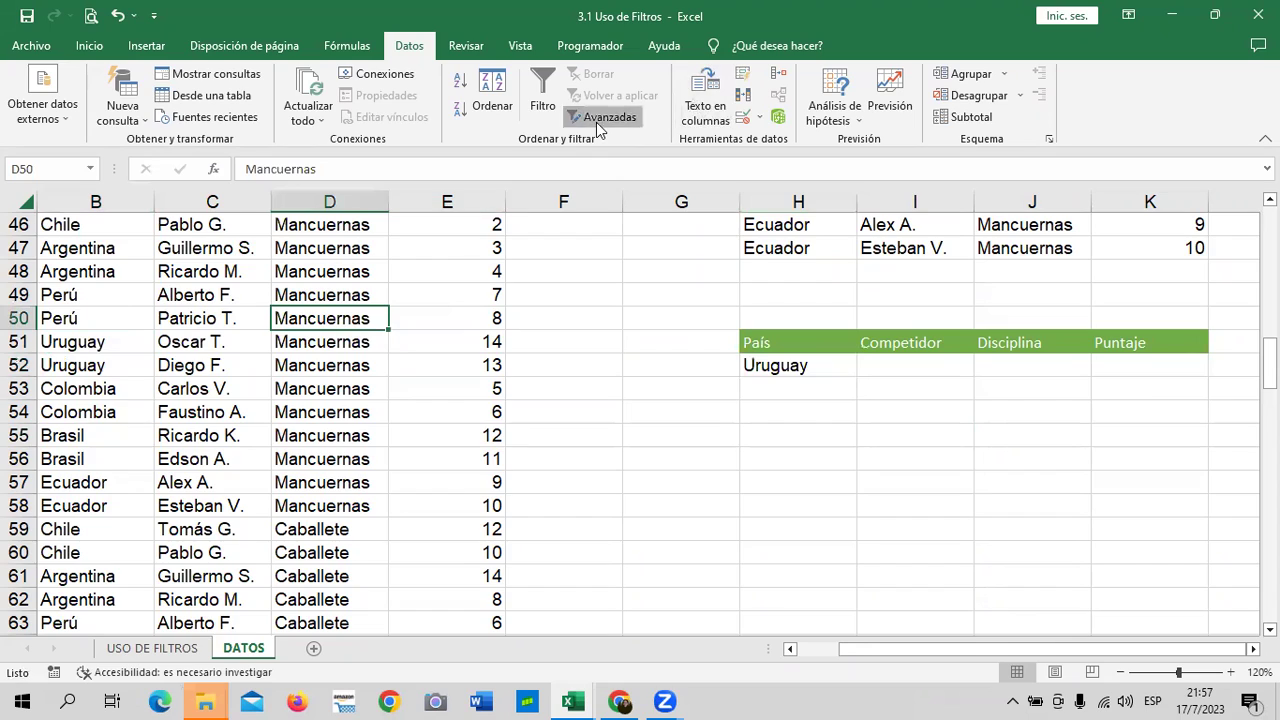
Filter the list in place with criteria H51:K52 and unique records only, leaving 20 Uruguay rows.
click(600, 117)
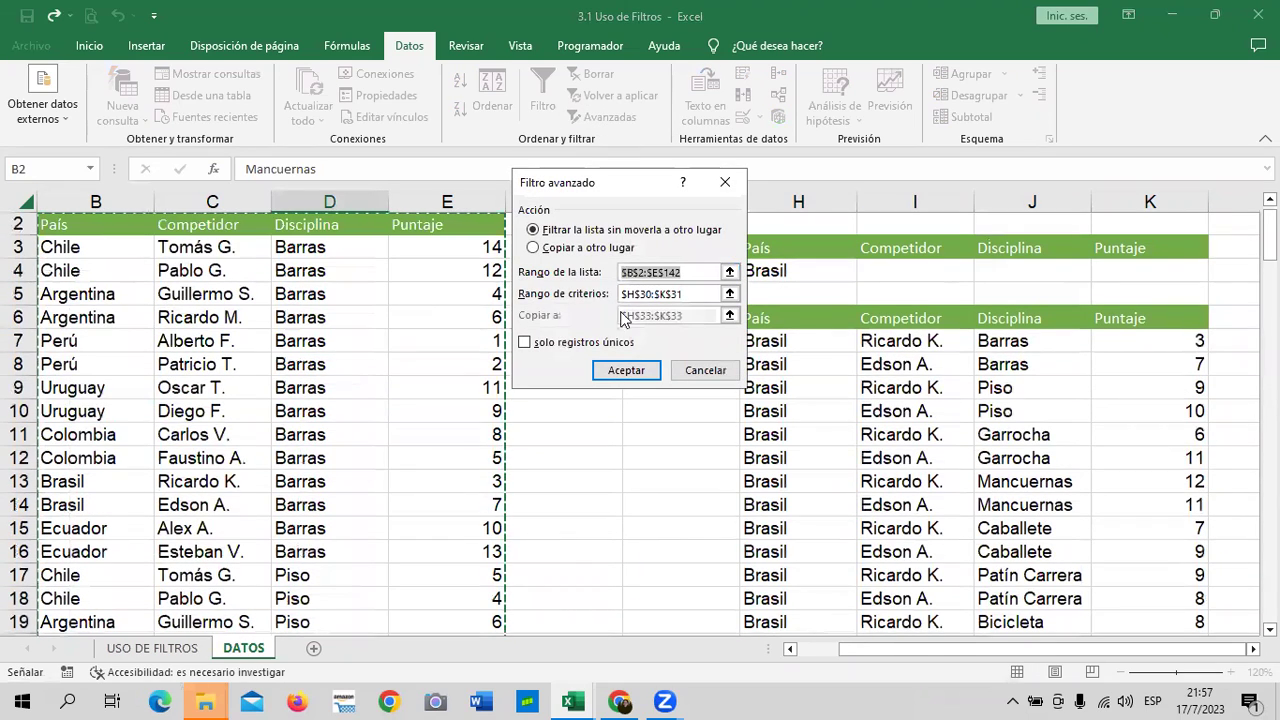
click(730, 298)
scroll(806, 331, down, 4)
scroll(820, 389, down, 3)
scroll(821, 374, down, 5)
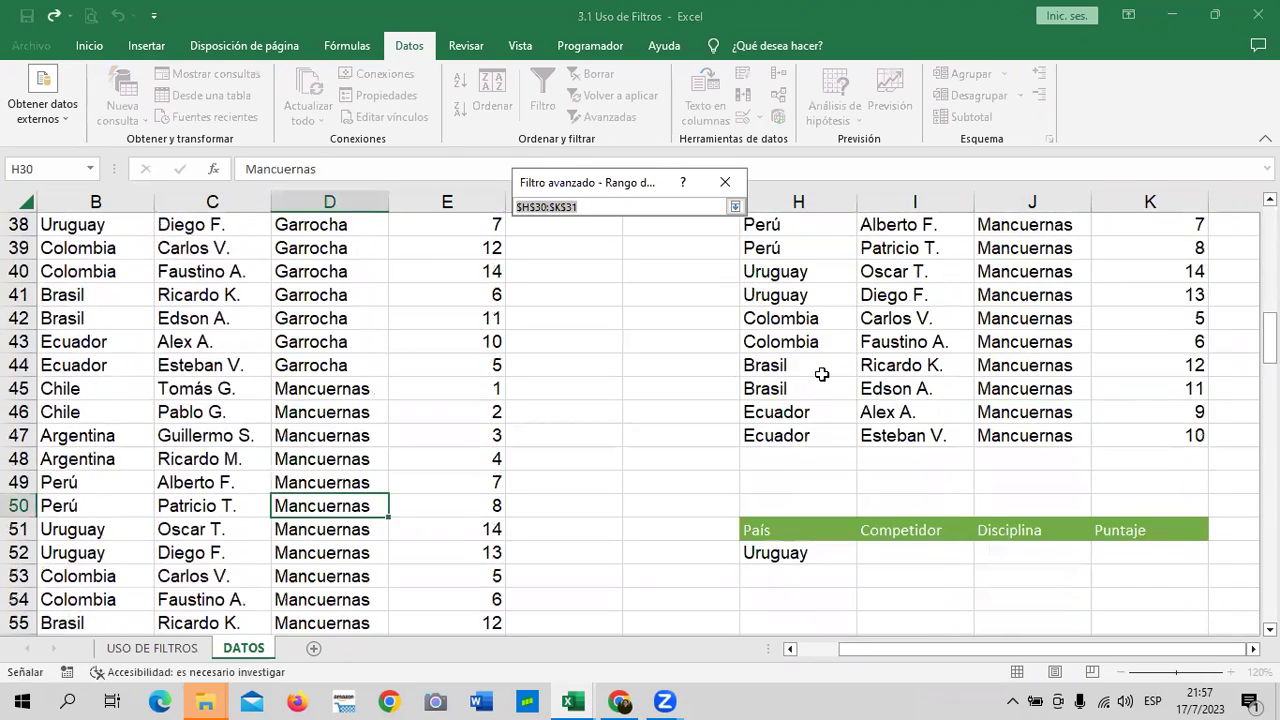
scroll(821, 374, down, 5)
scroll(823, 371, up, 4)
drag(768, 458, 1155, 490)
click(734, 206)
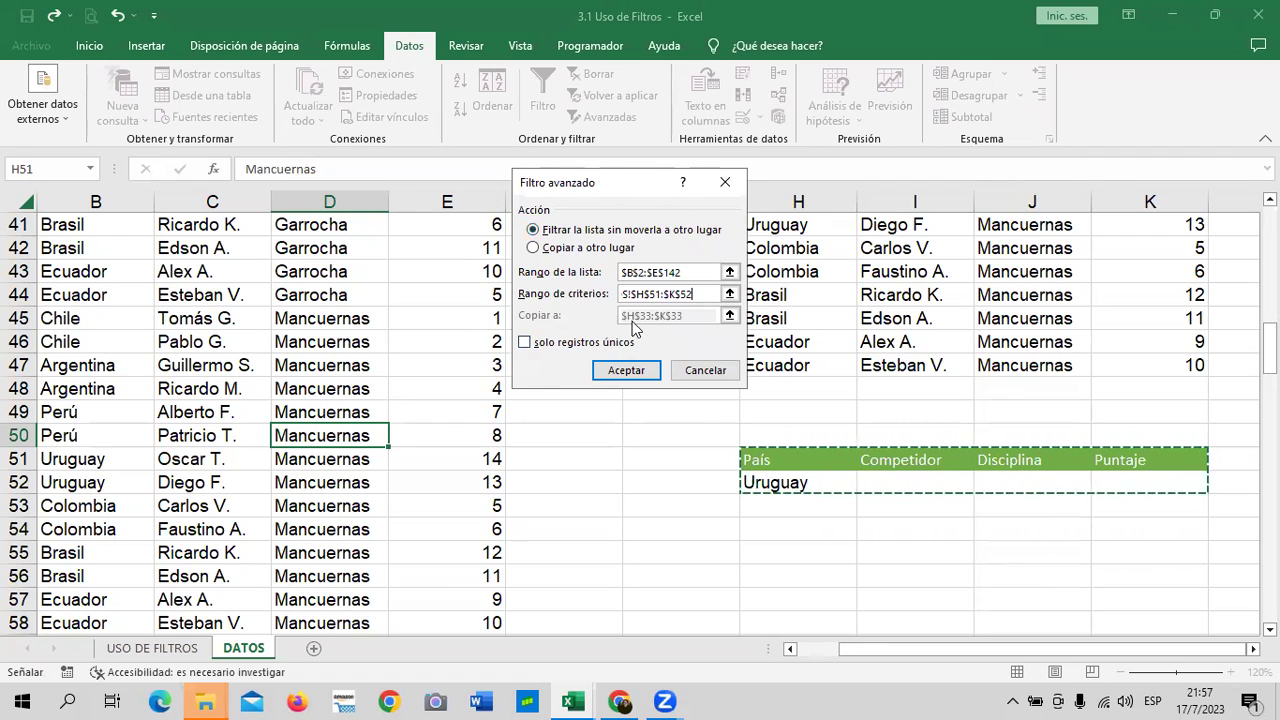
click(536, 346)
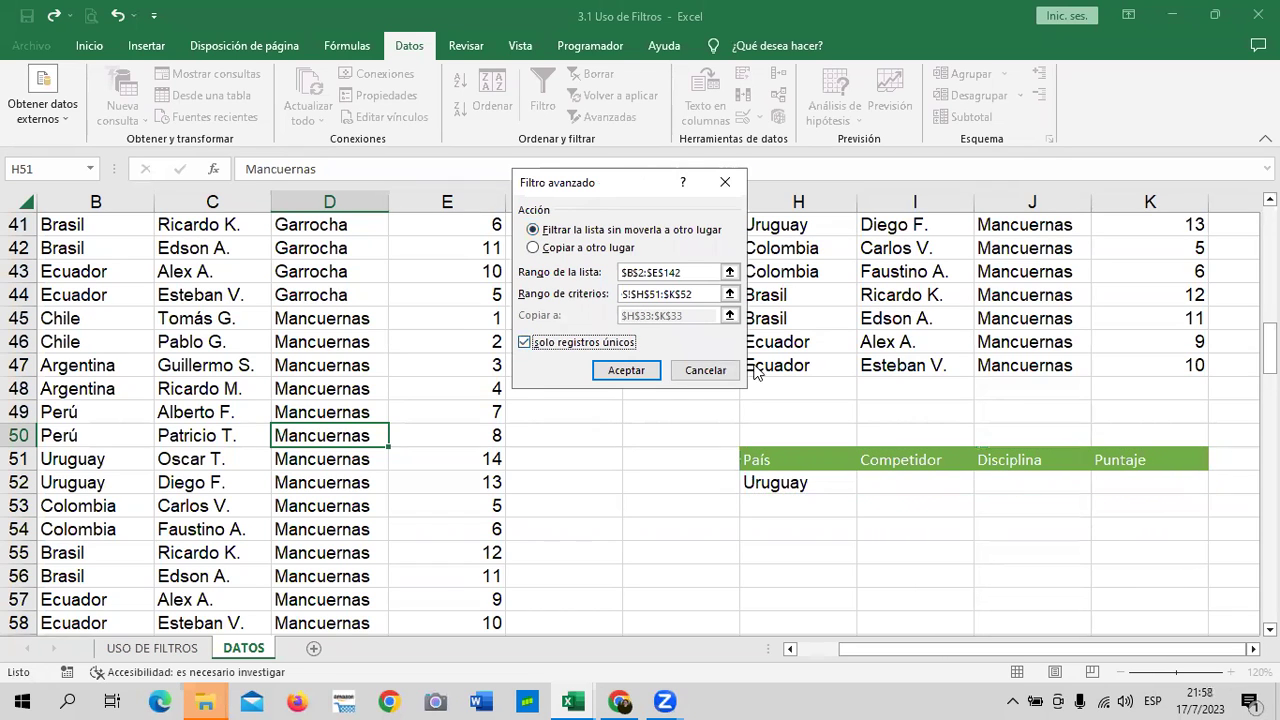
click(626, 370)
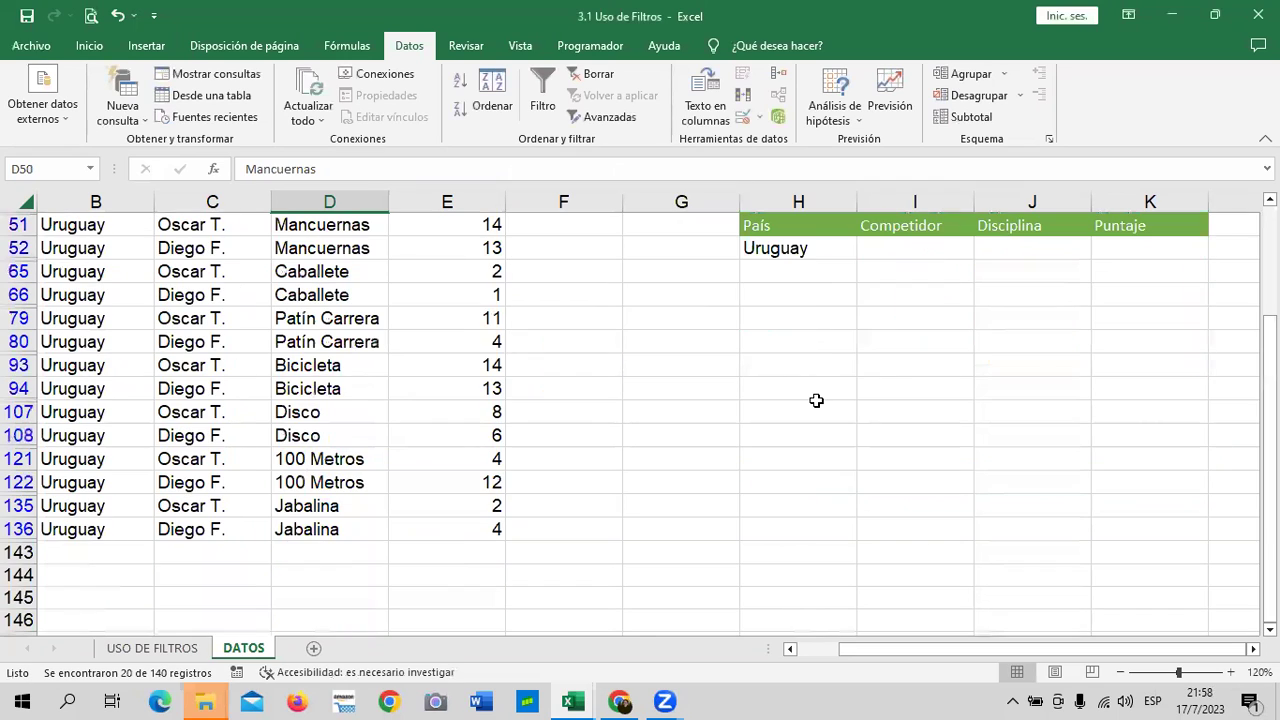
scroll(816, 400, up, 2)
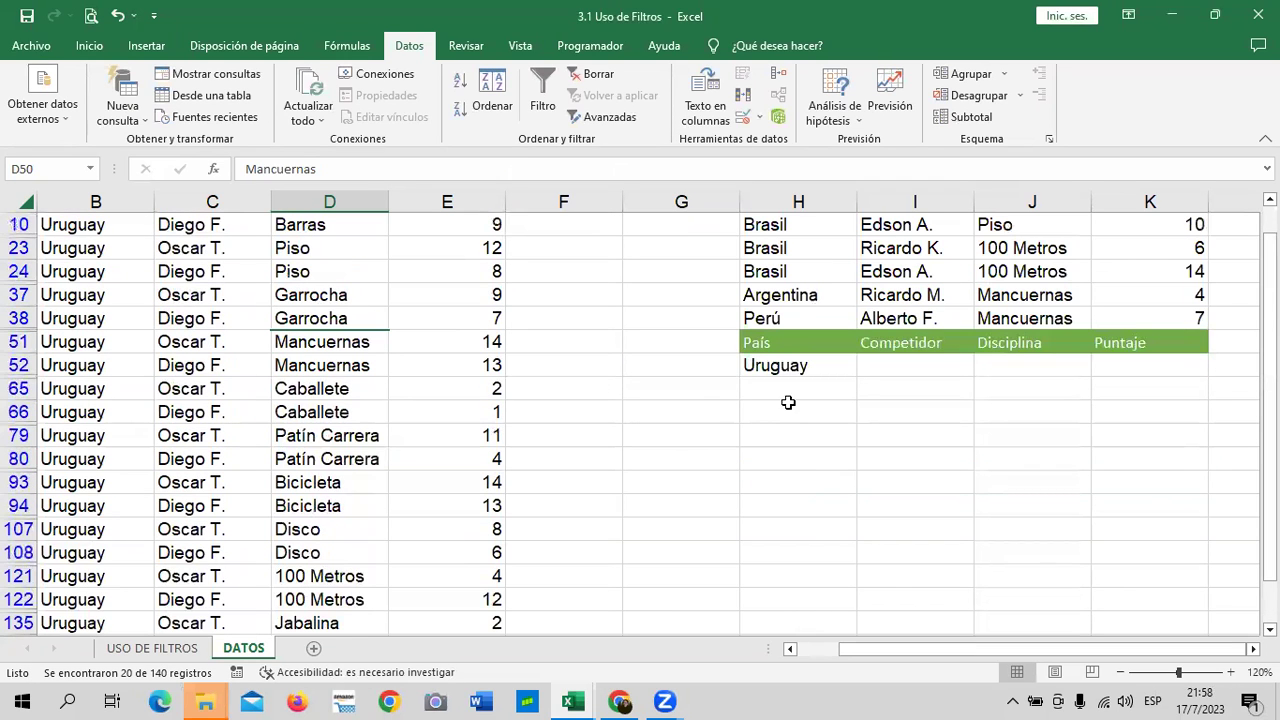
scroll(257, 340, up, 1)
scroll(261, 353, down, 3)
scroll(261, 353, up, 4)
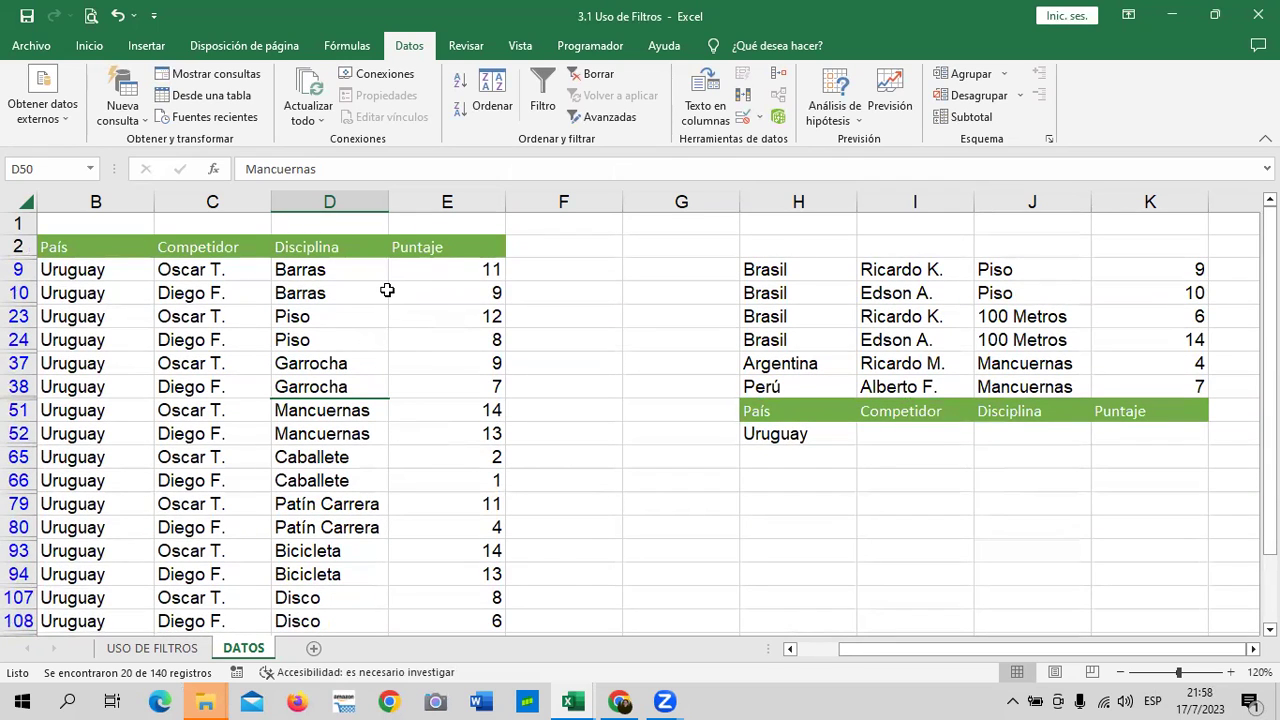
scroll(390, 290, down, 2)
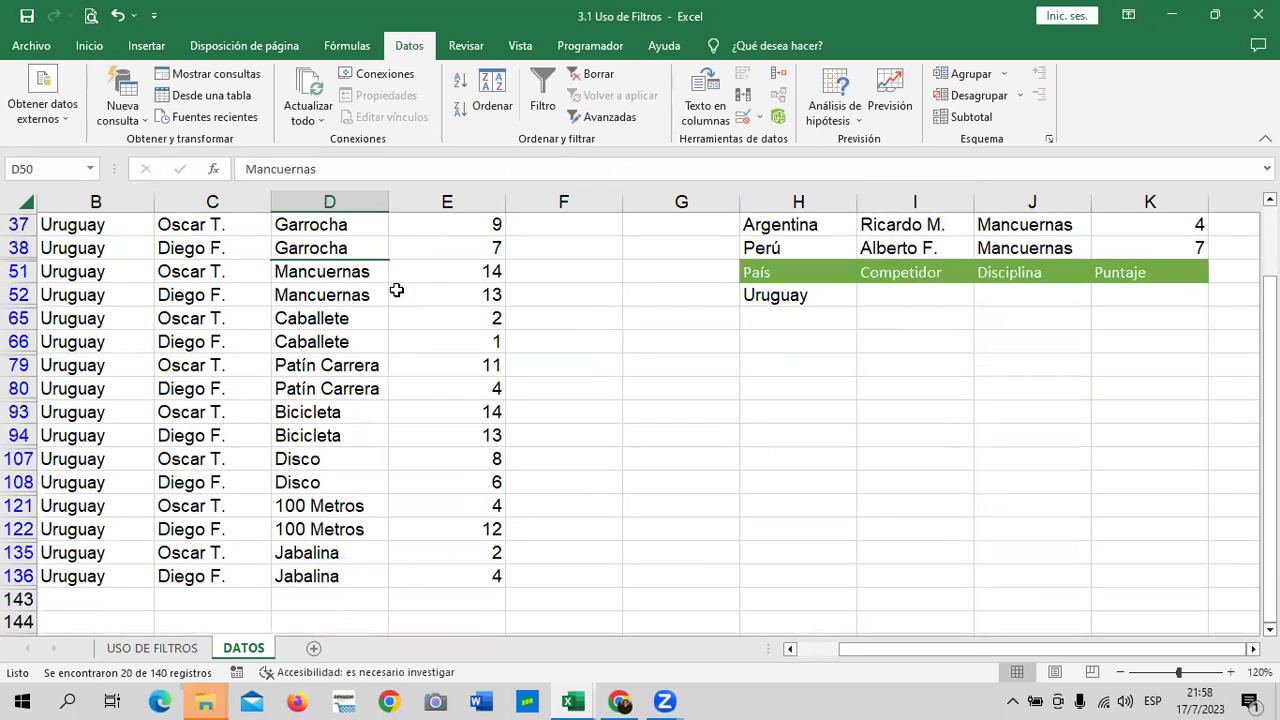
scroll(358, 419, up, 2)
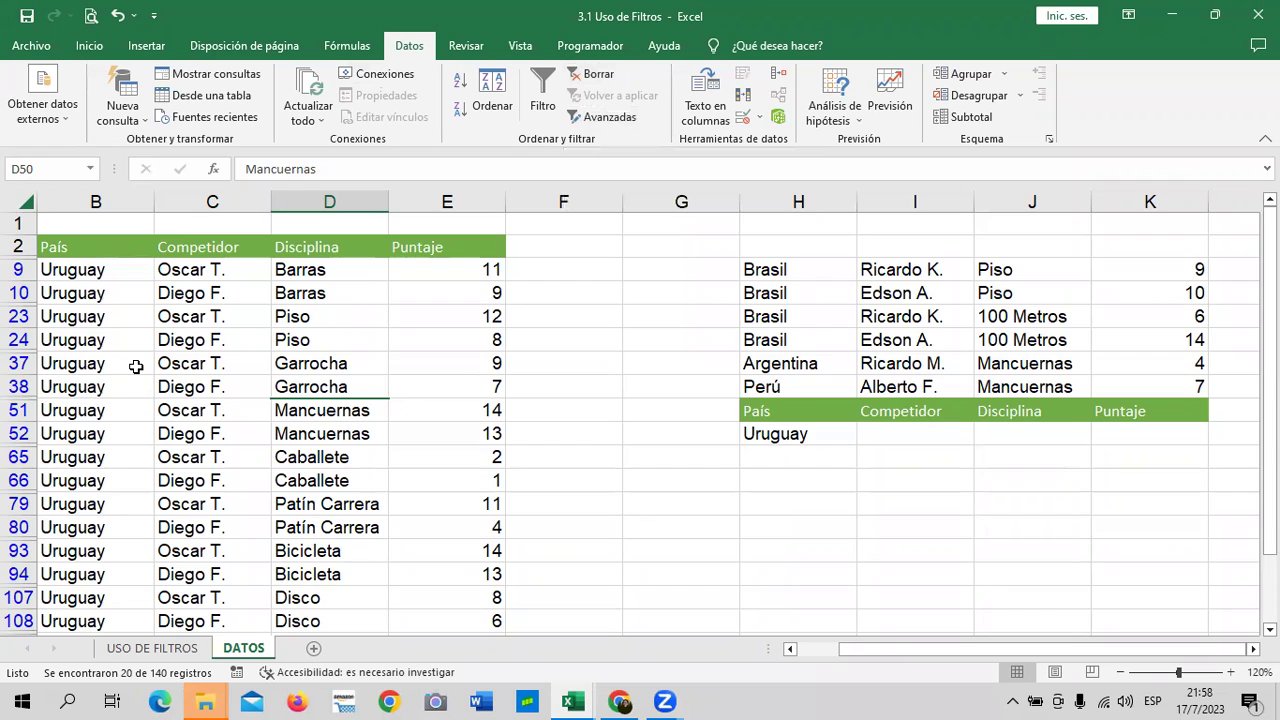
scroll(138, 365, down, 2)
scroll(148, 402, up, 2)
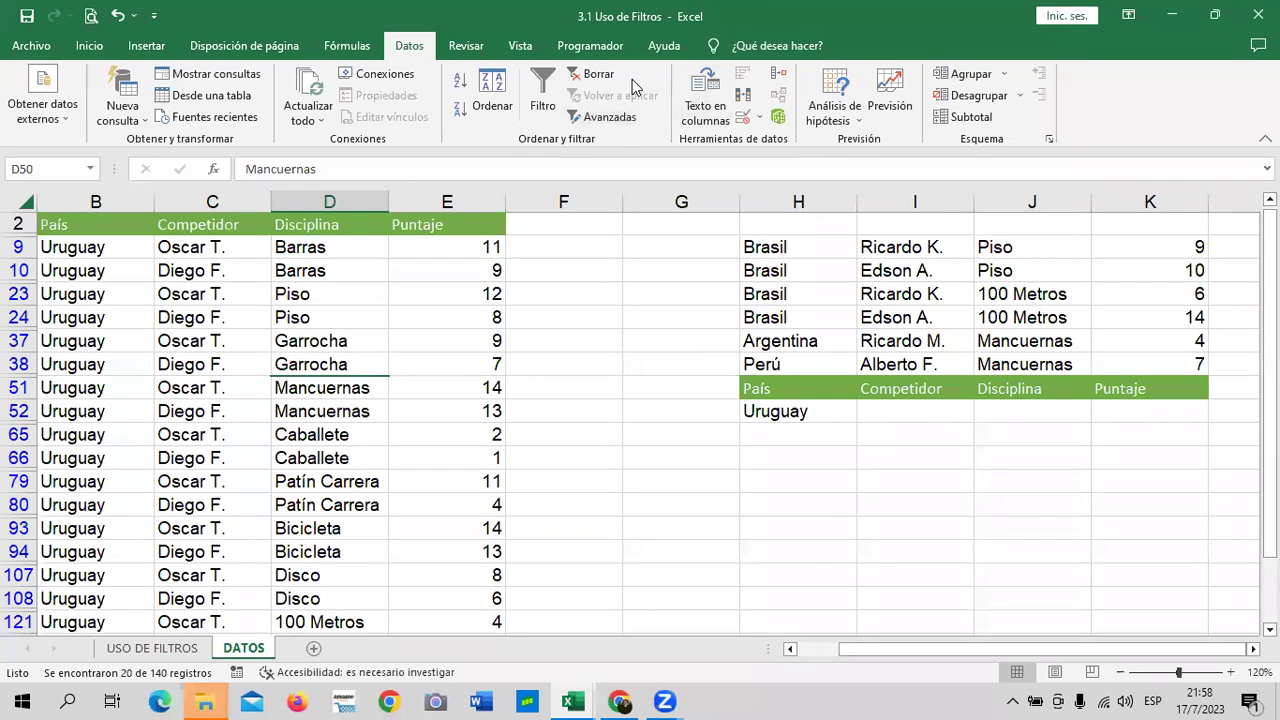
Clear the filter to show all rows and delete Uruguay from H52.
click(600, 74)
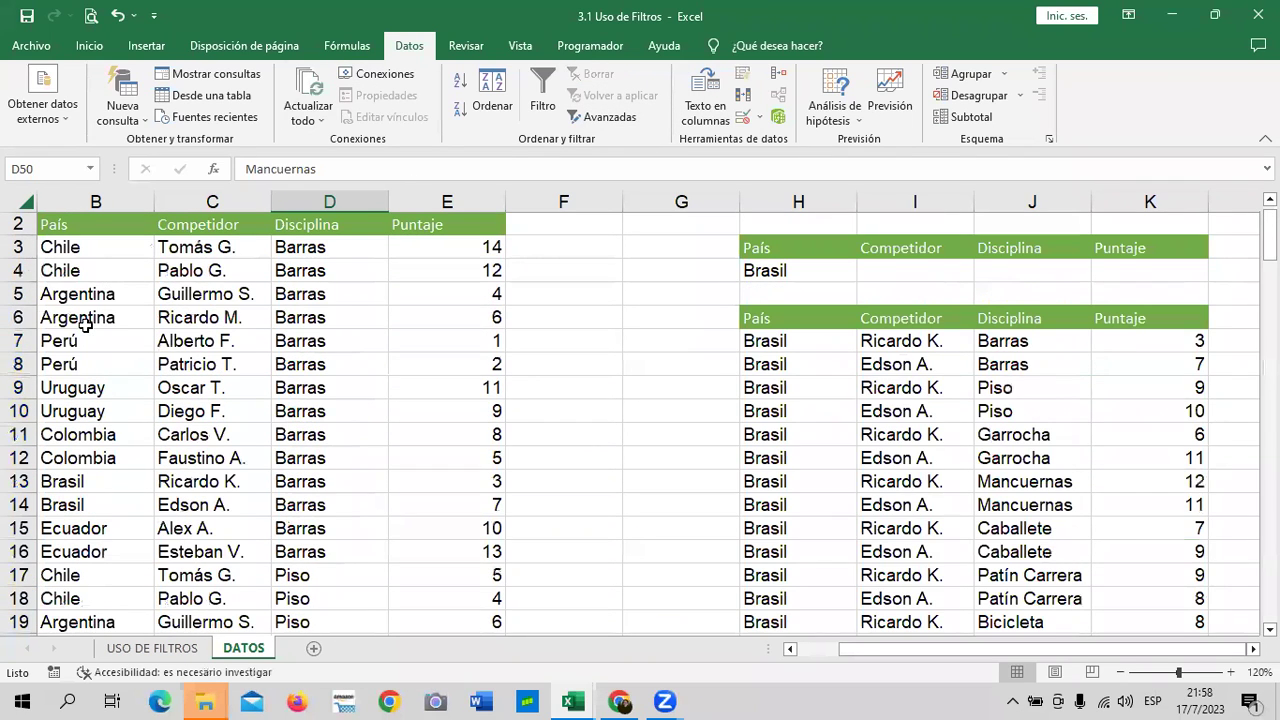
scroll(85, 325, down, 5)
scroll(278, 390, down, 2)
scroll(278, 390, down, 8)
scroll(278, 390, down, 3)
scroll(570, 427, up, 5)
click(818, 482)
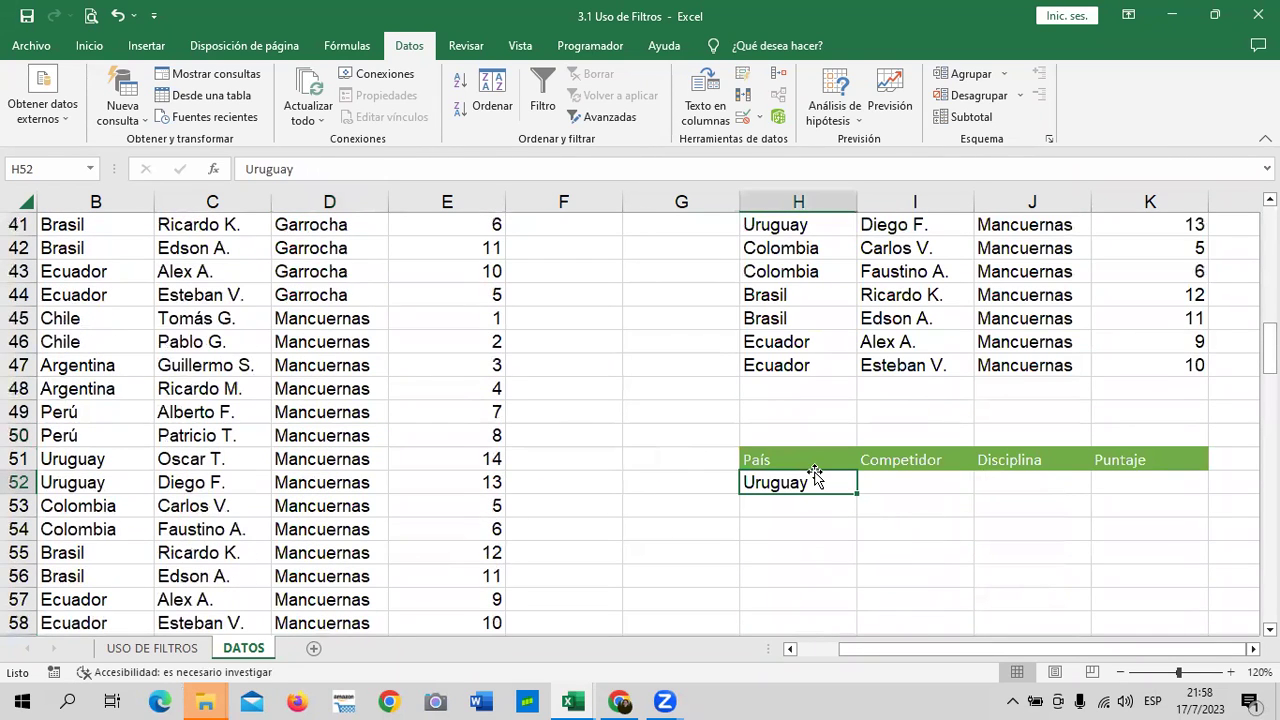
key(Delete)
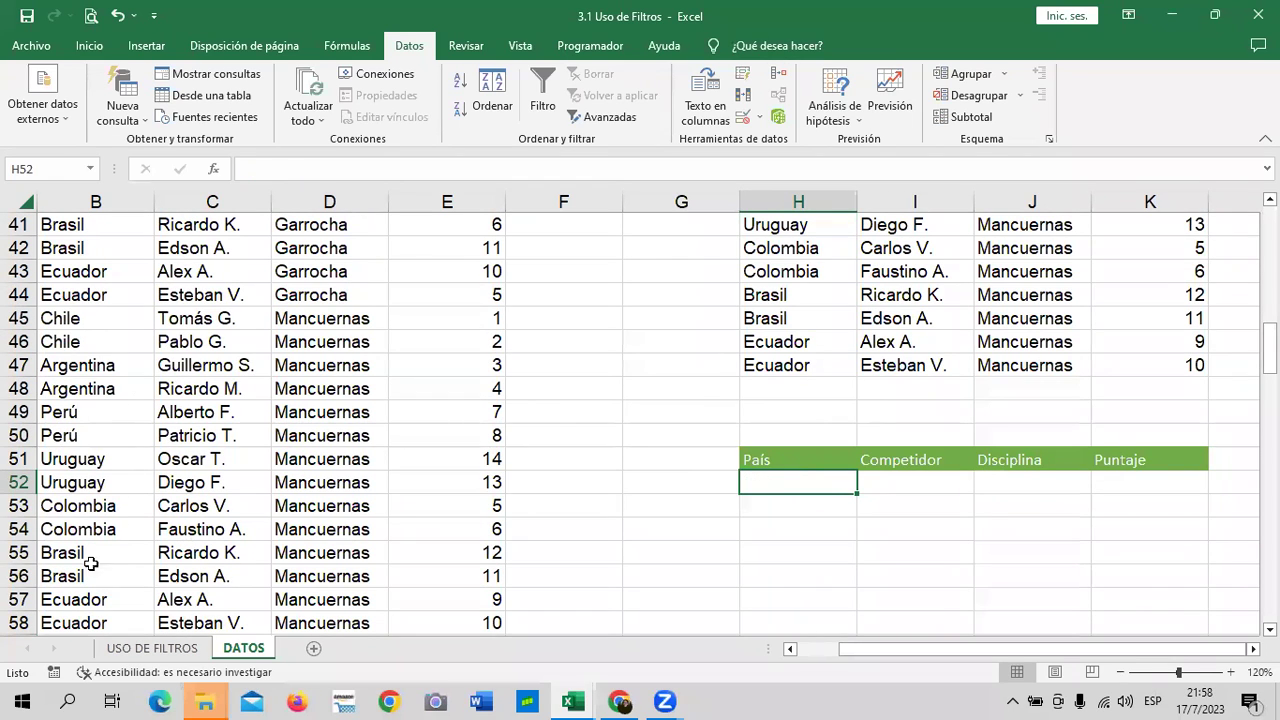
Select the Ecuador entry in B57 and bring up its copy options.
scroll(90, 560, down, 2)
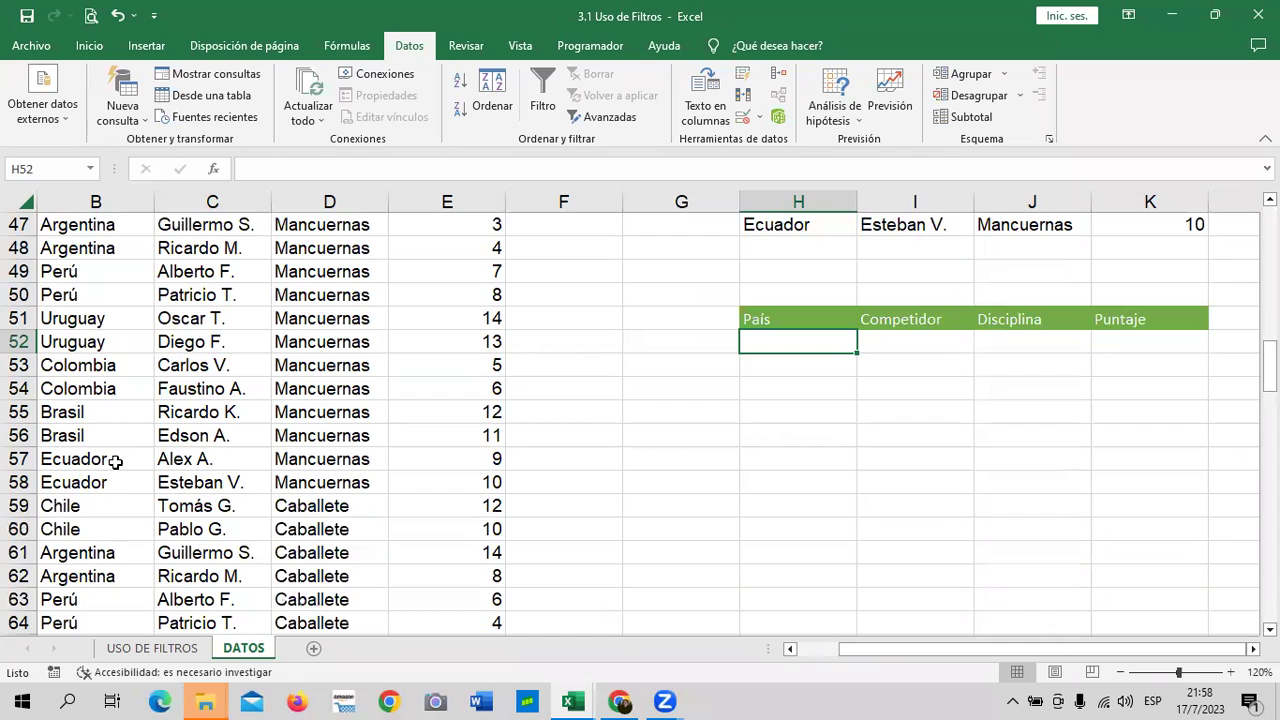
click(116, 461)
right_click(116, 461)
Copy Ecuador from B57 and paste it into H52 as the País criterion.
click(165, 75)
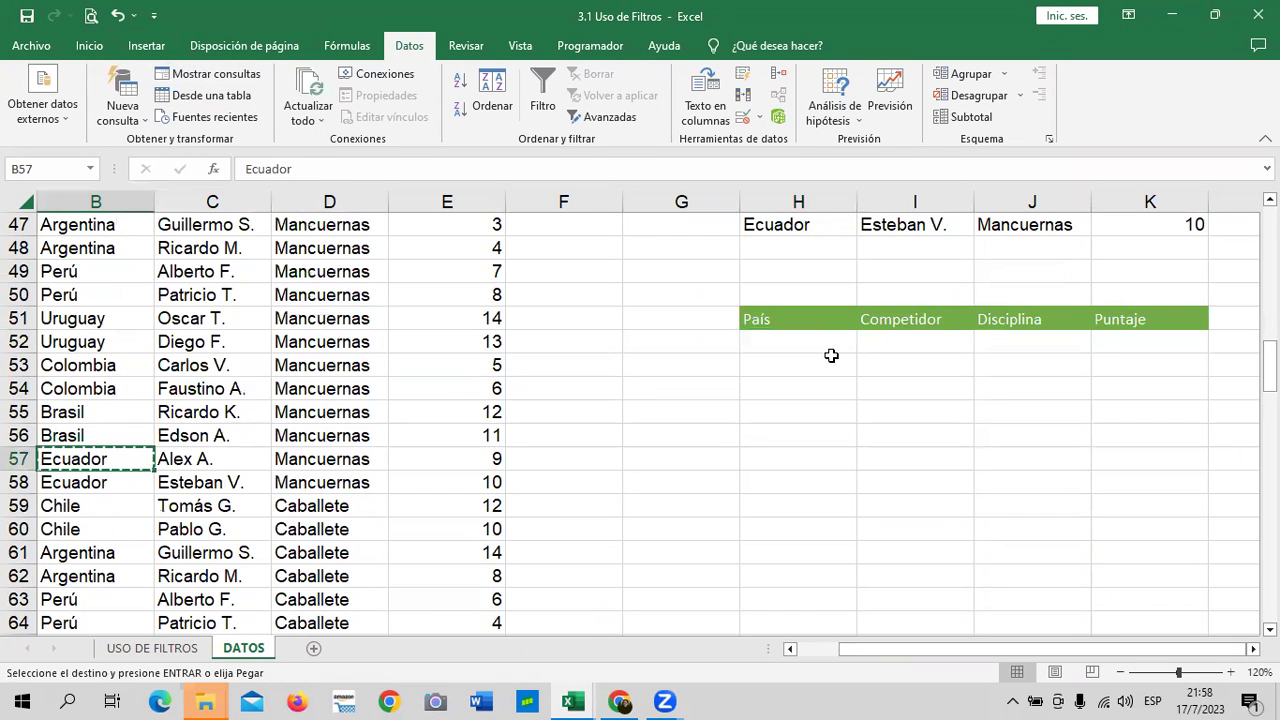
click(807, 338)
text(Ecuador)
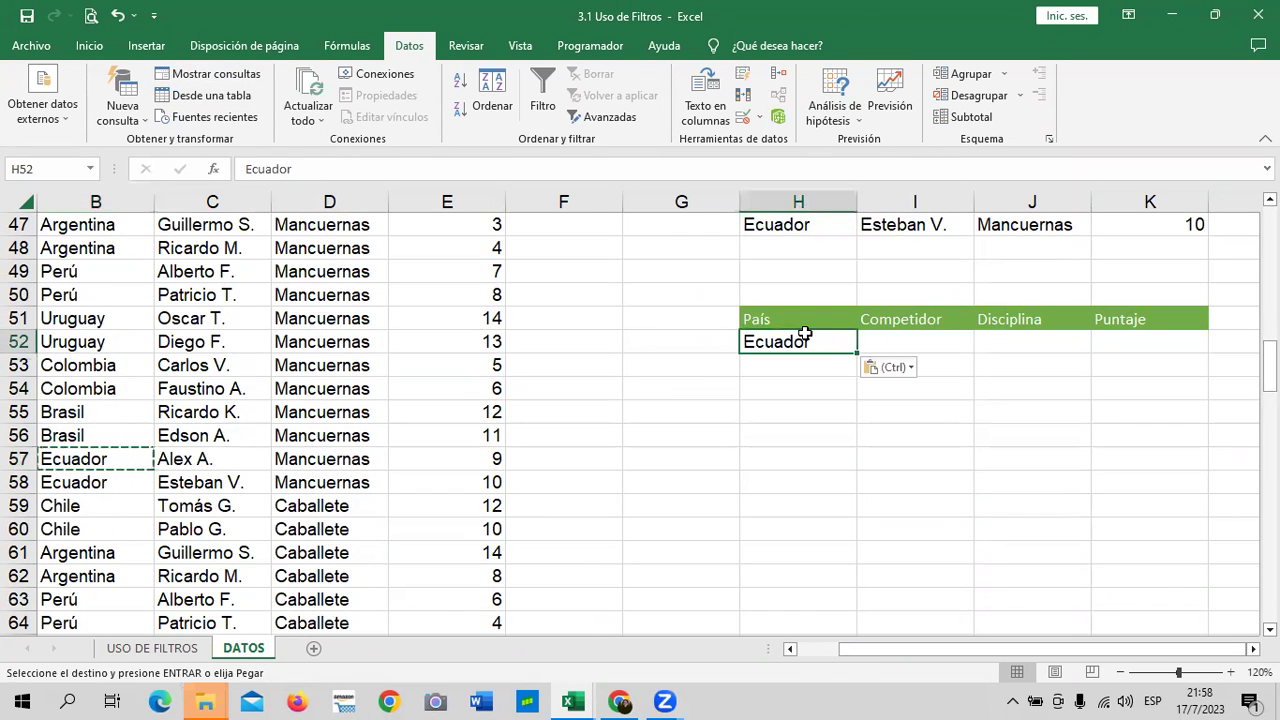
key(Escape)
click(950, 323)
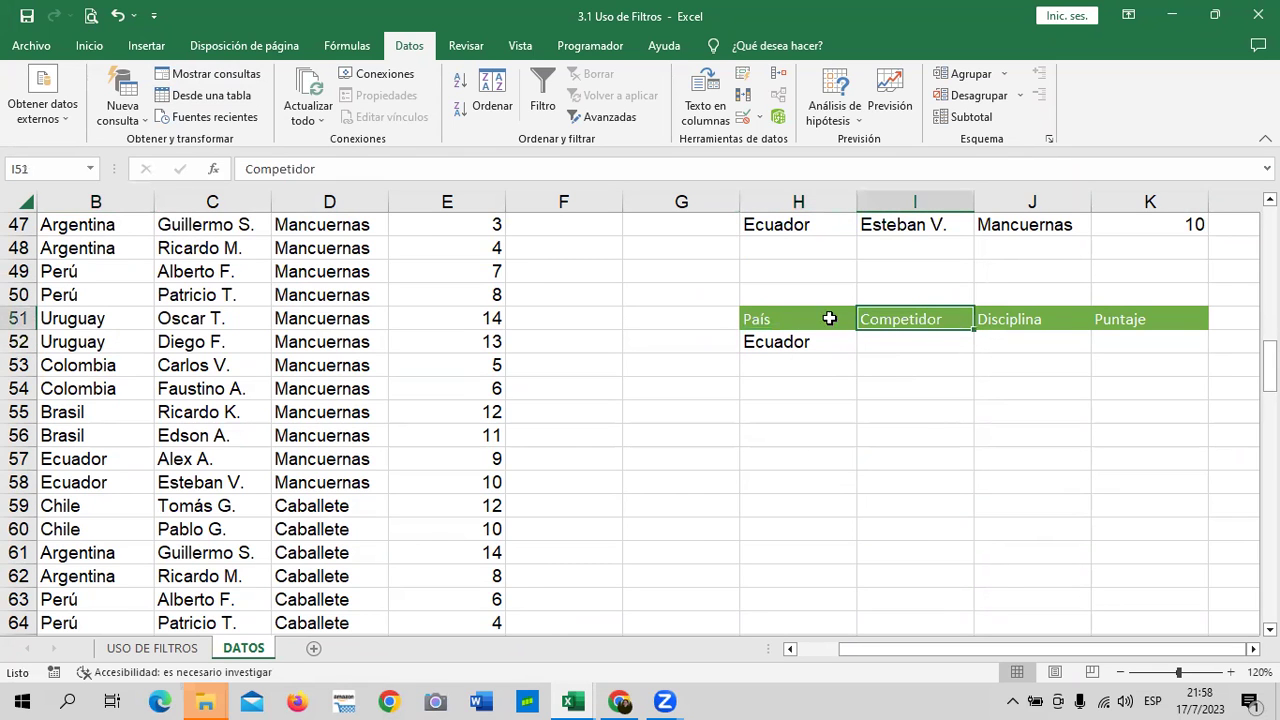
Reselect H51:K52 as the Advanced Filter criteria range, then close the dialog without filtering.
click(280, 290)
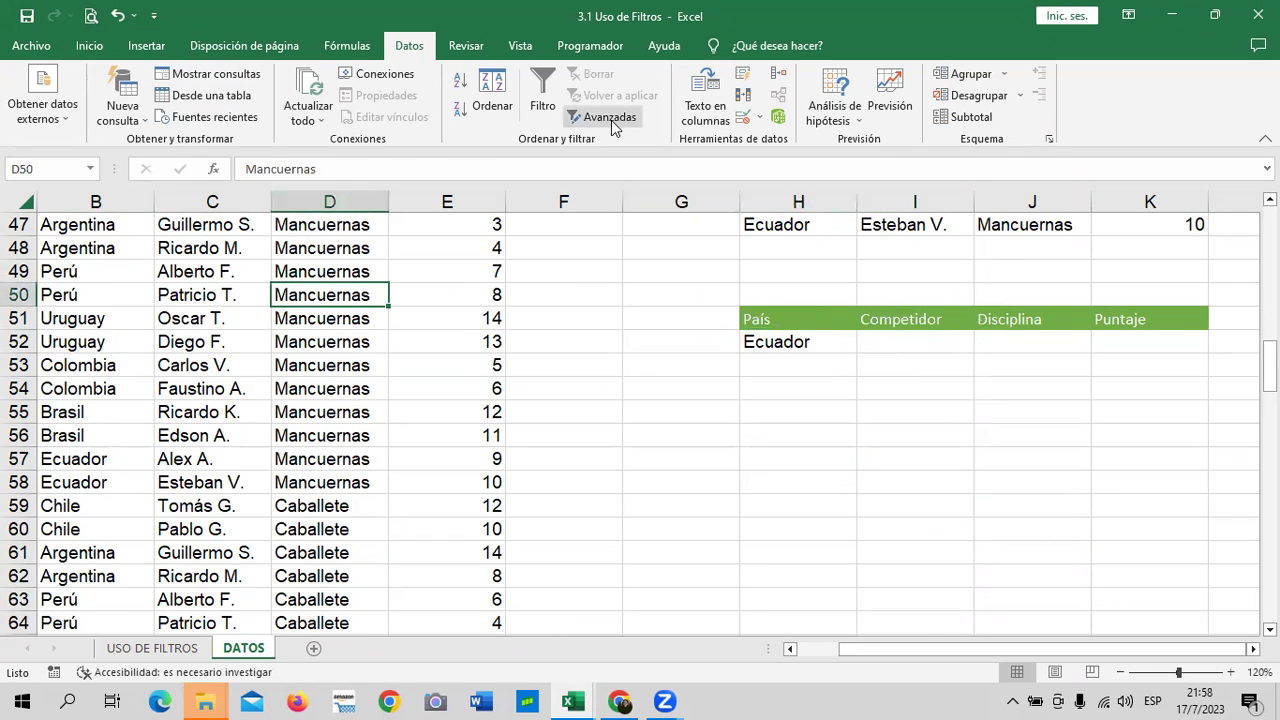
click(610, 117)
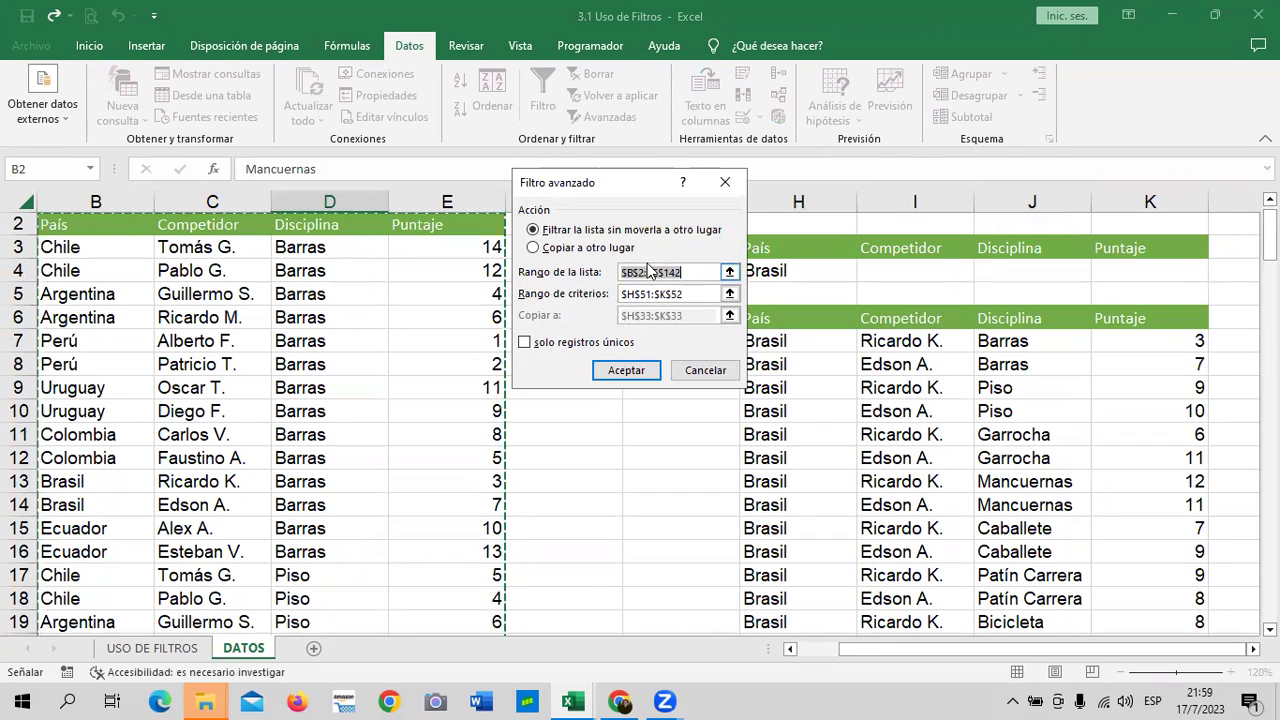
click(730, 293)
scroll(846, 466, down, 1)
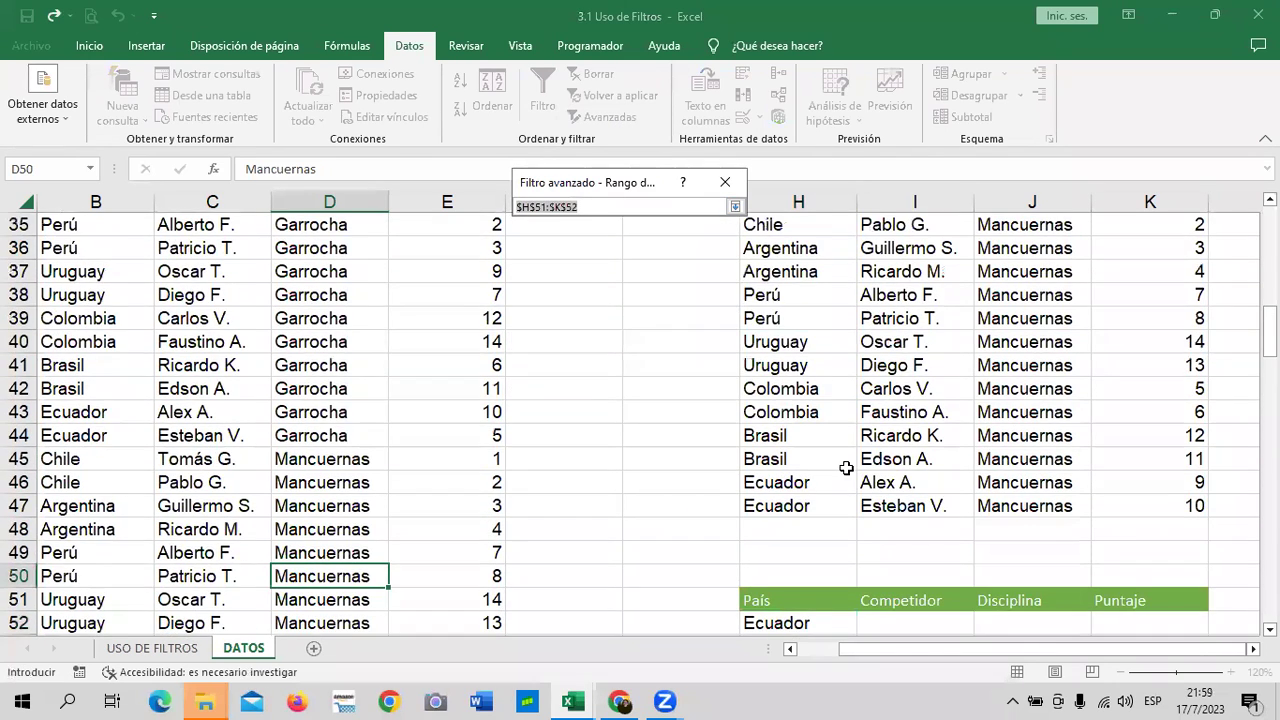
scroll(820, 451, down, 2)
drag(771, 459, 1120, 484)
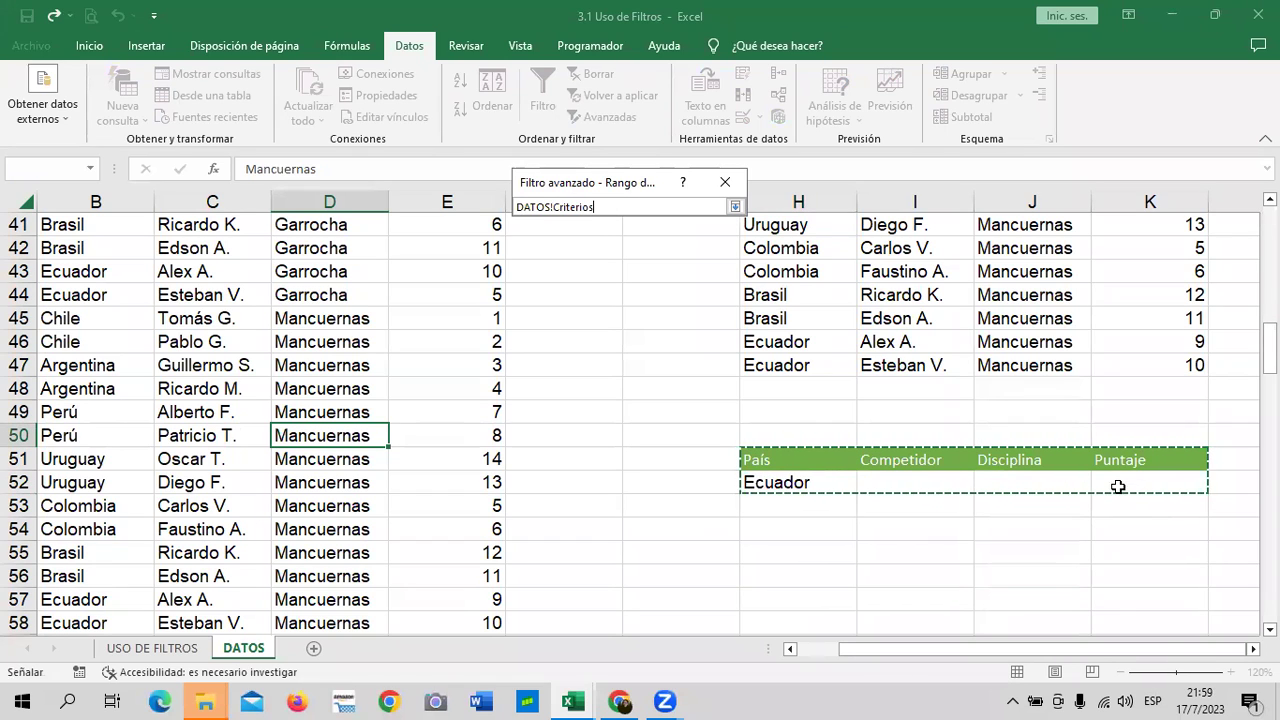
click(735, 207)
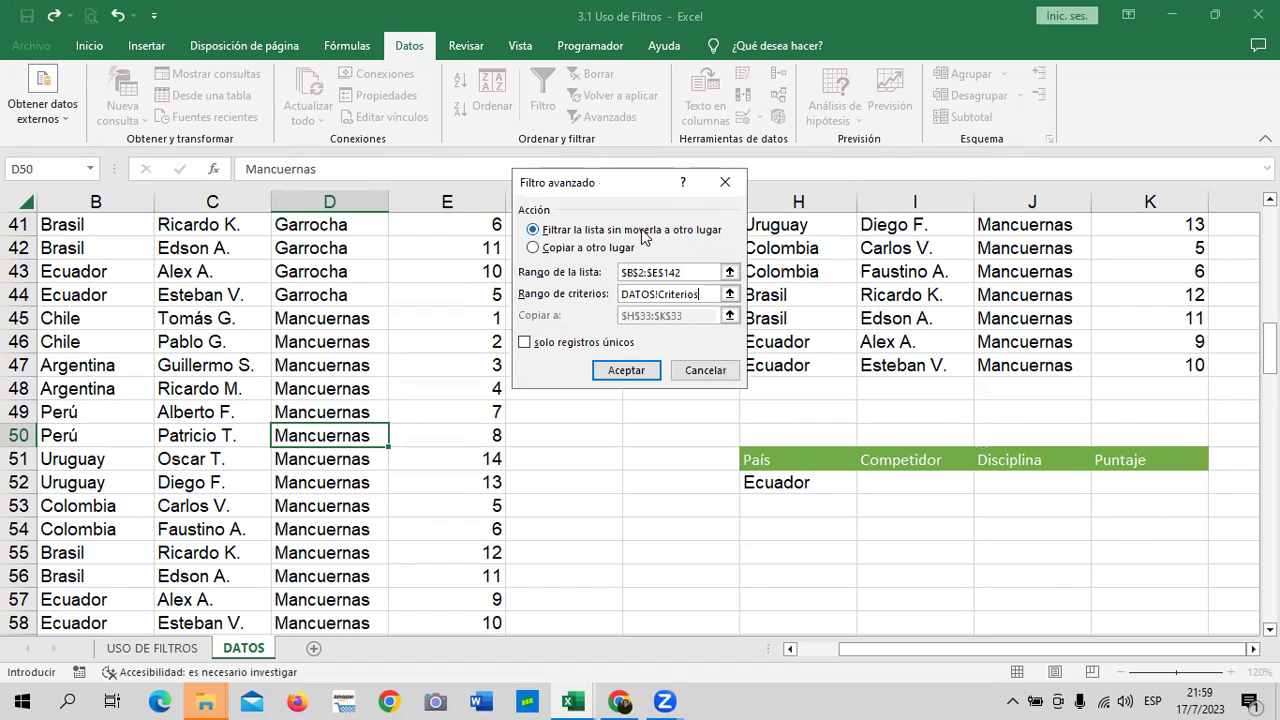
drag(628, 189, 606, 184)
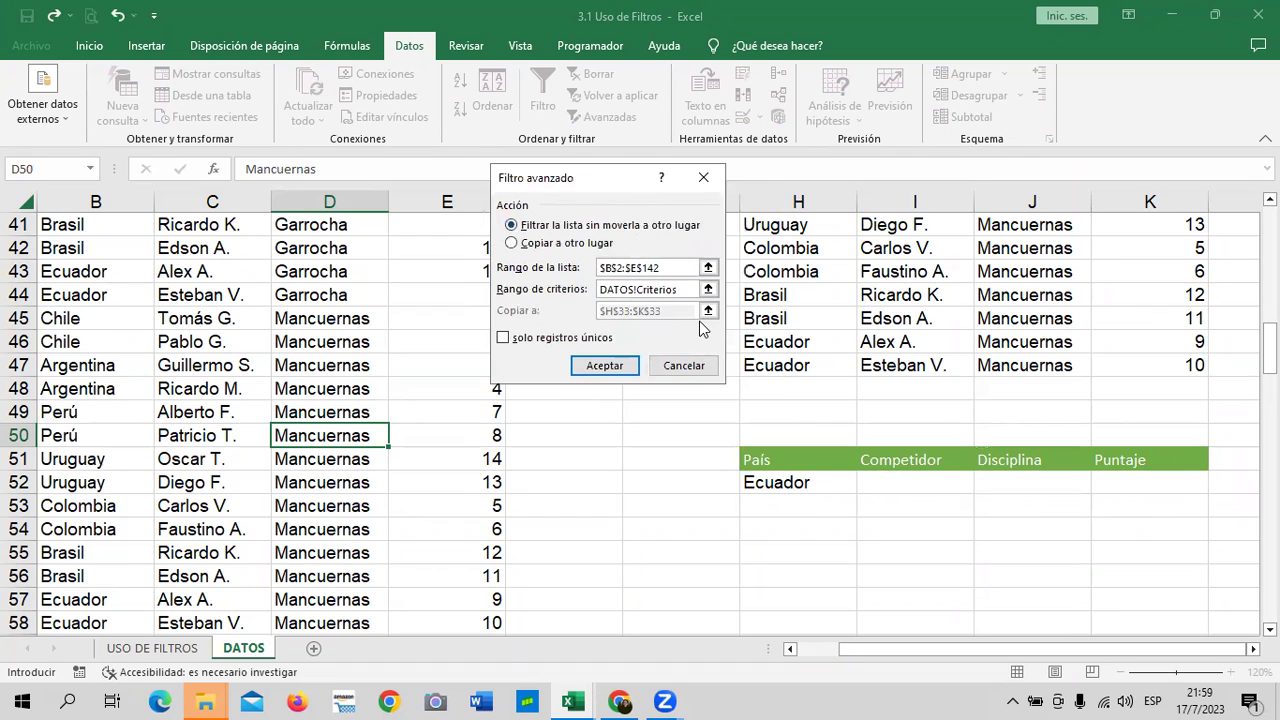
key(BackSpace)
key(BackSpace)
key(BackSpace)
drag(769, 462, 1131, 465)
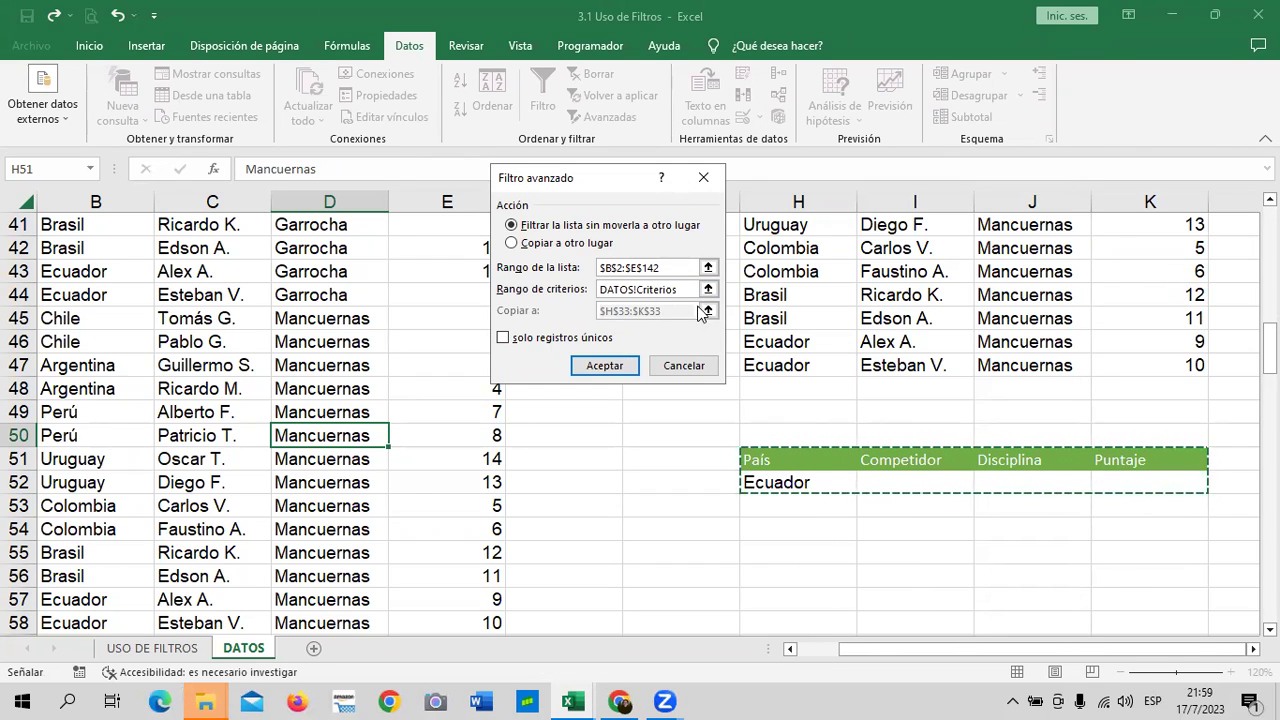
click(707, 289)
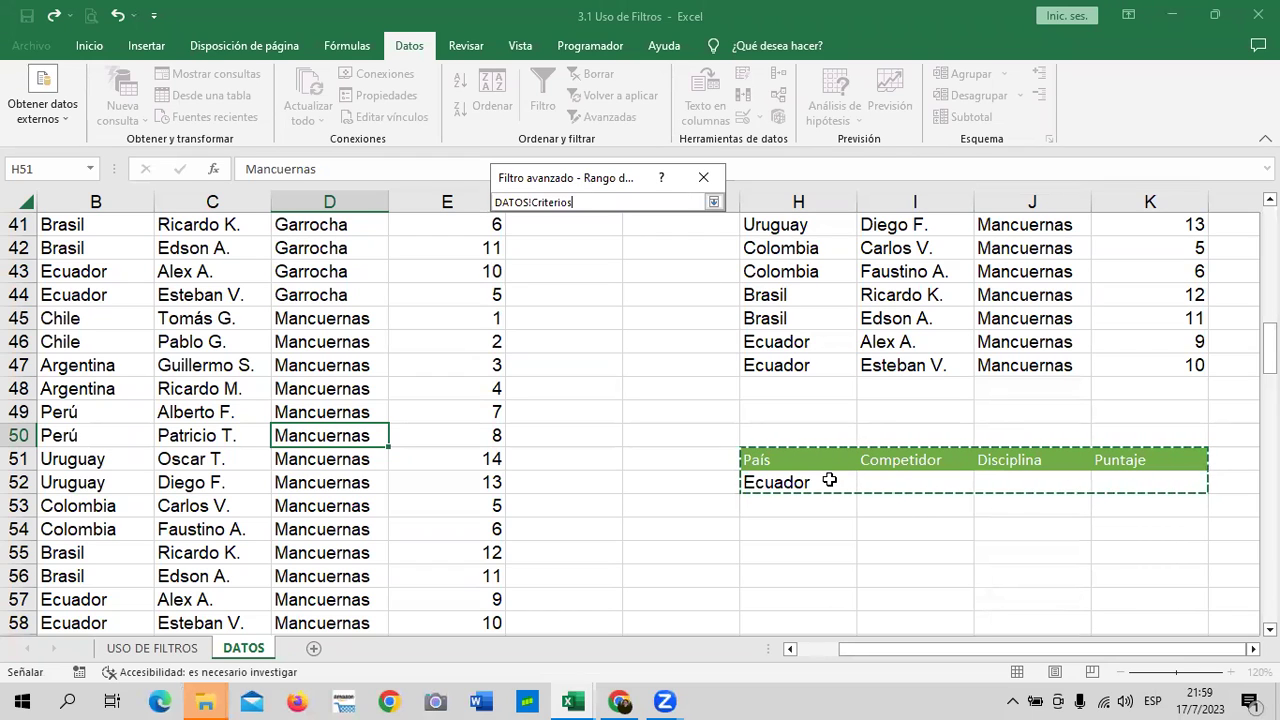
drag(767, 457, 1146, 478)
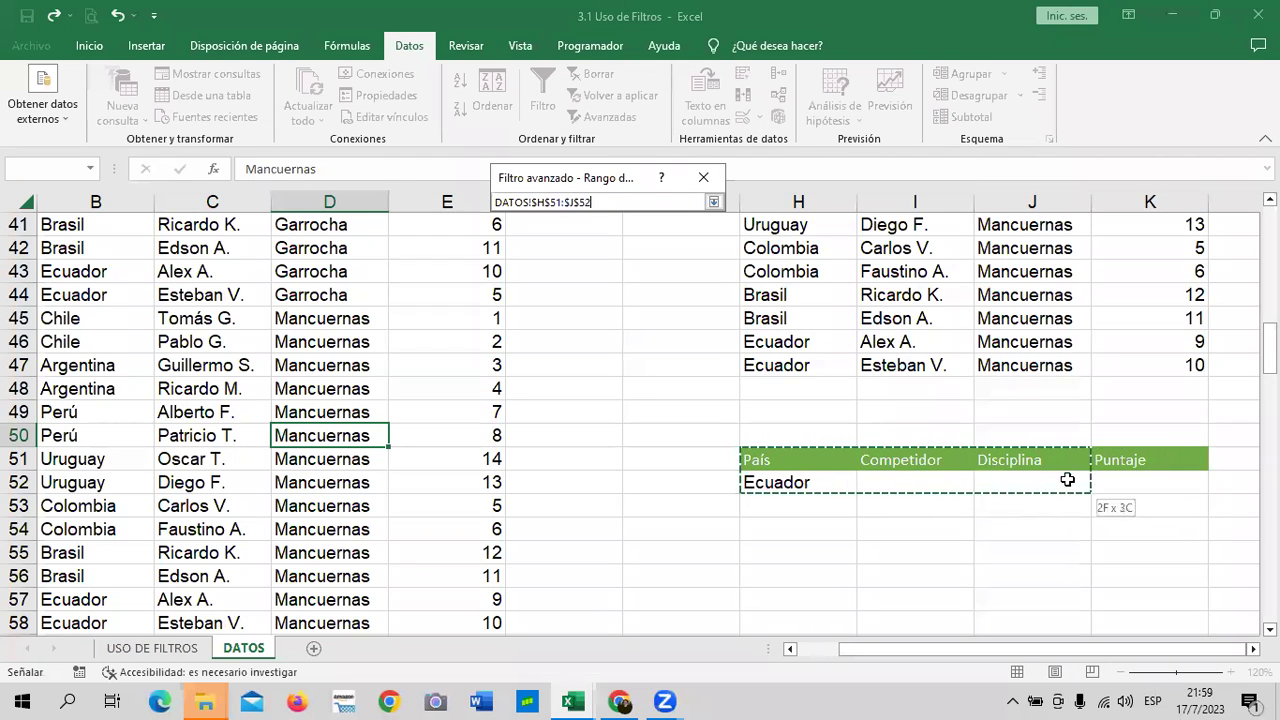
click(713, 202)
click(700, 180)
Clear Ecuador from criterion cell H52.
click(680, 482)
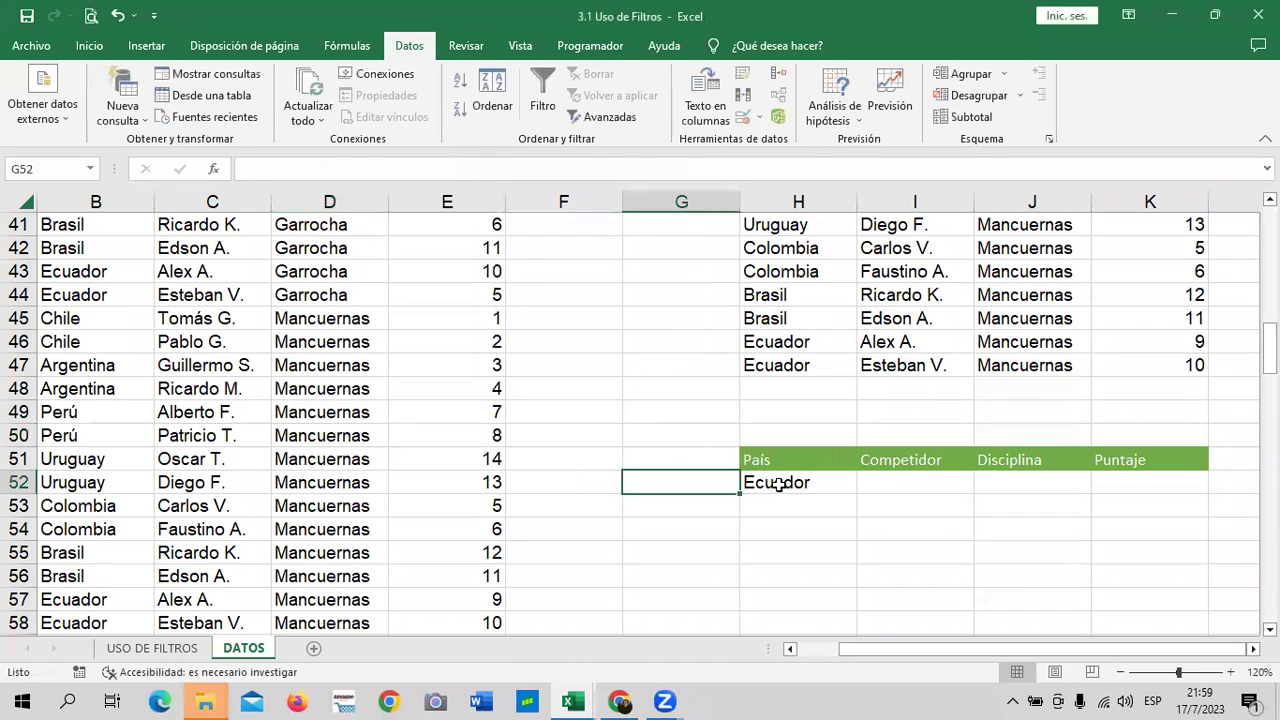
click(767, 485)
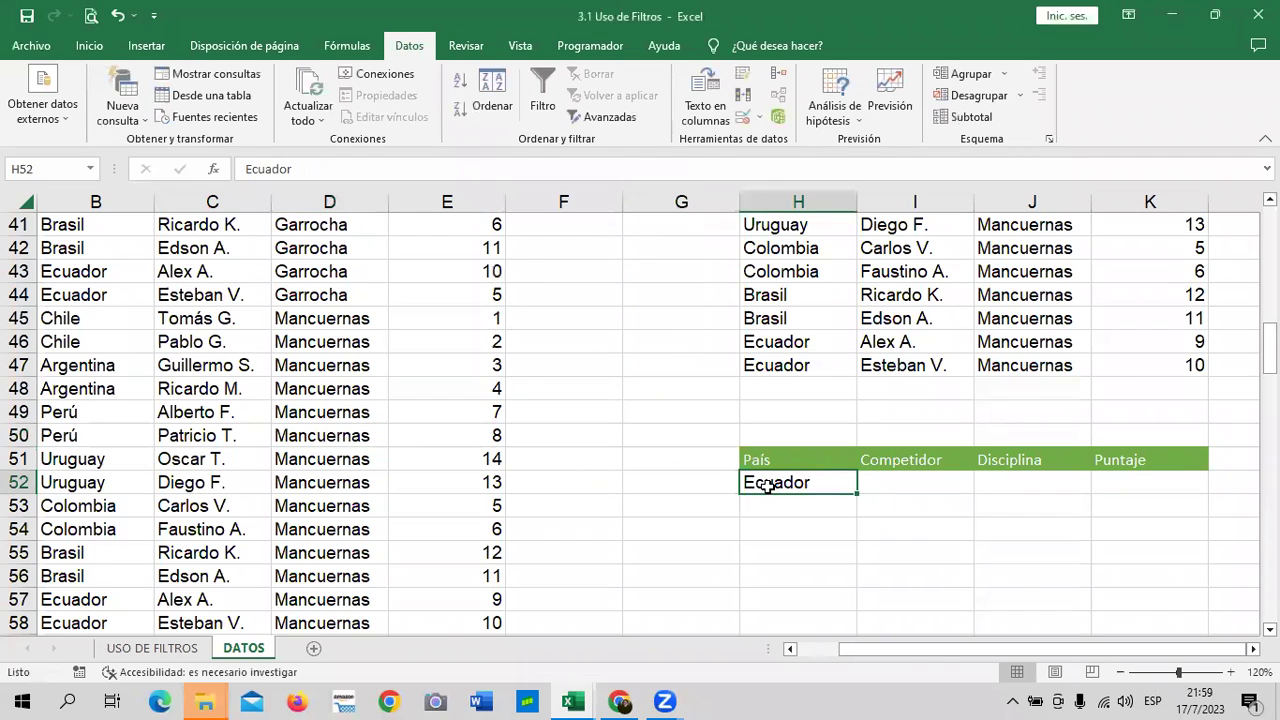
key(Delete)
click(902, 507)
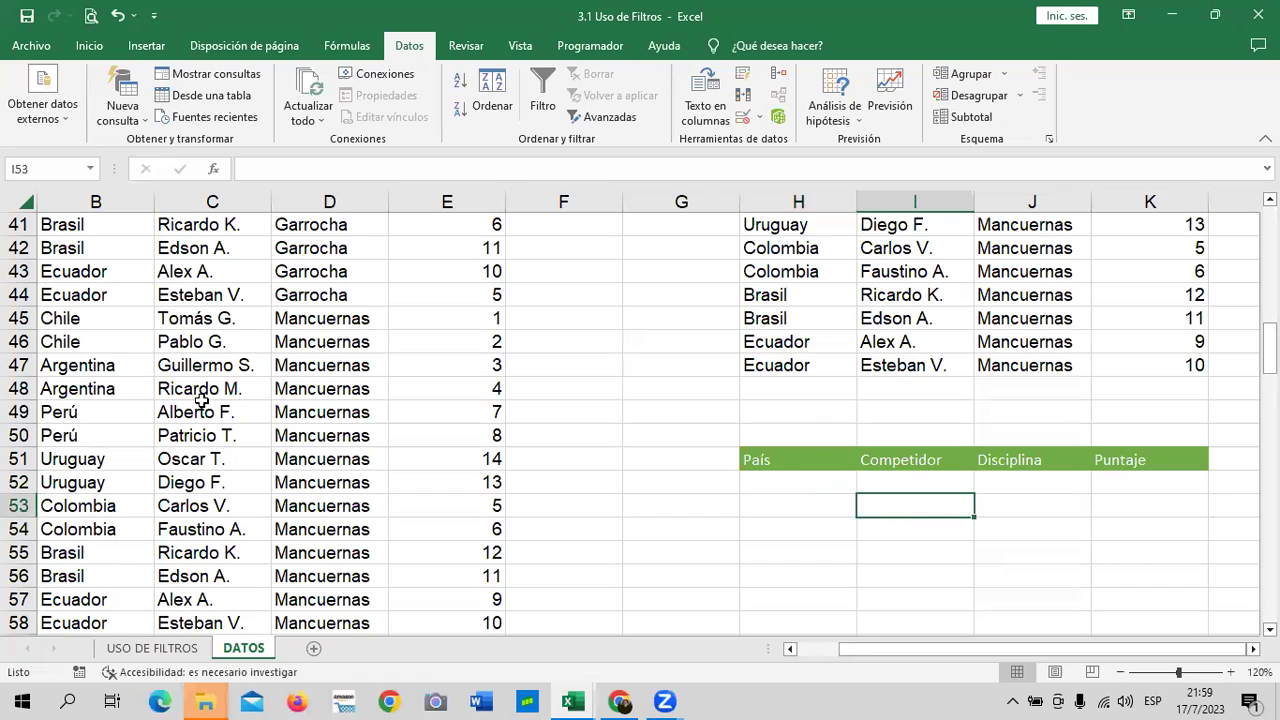
Copy Patín Carrera from D73 into J52 under Disciplina.
scroll(316, 510, down, 5)
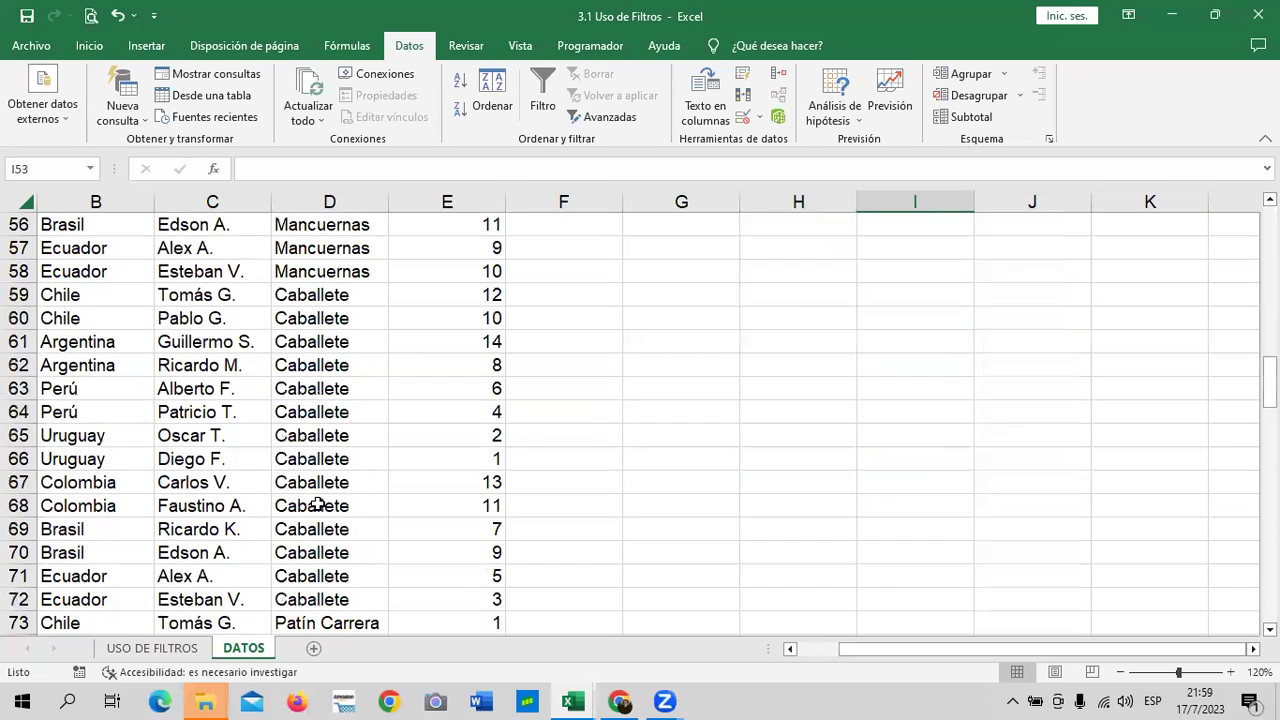
scroll(298, 501, down, 3)
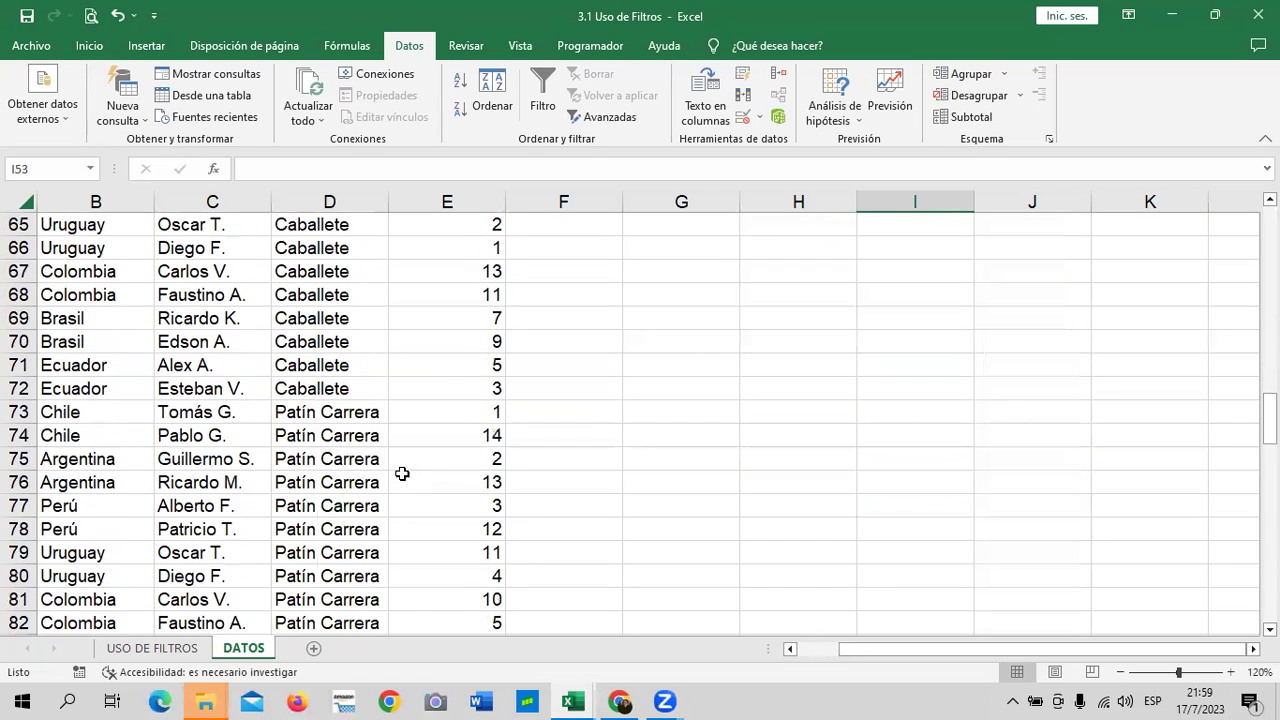
right_click(354, 410)
click(446, 291)
scroll(887, 425, up, 5)
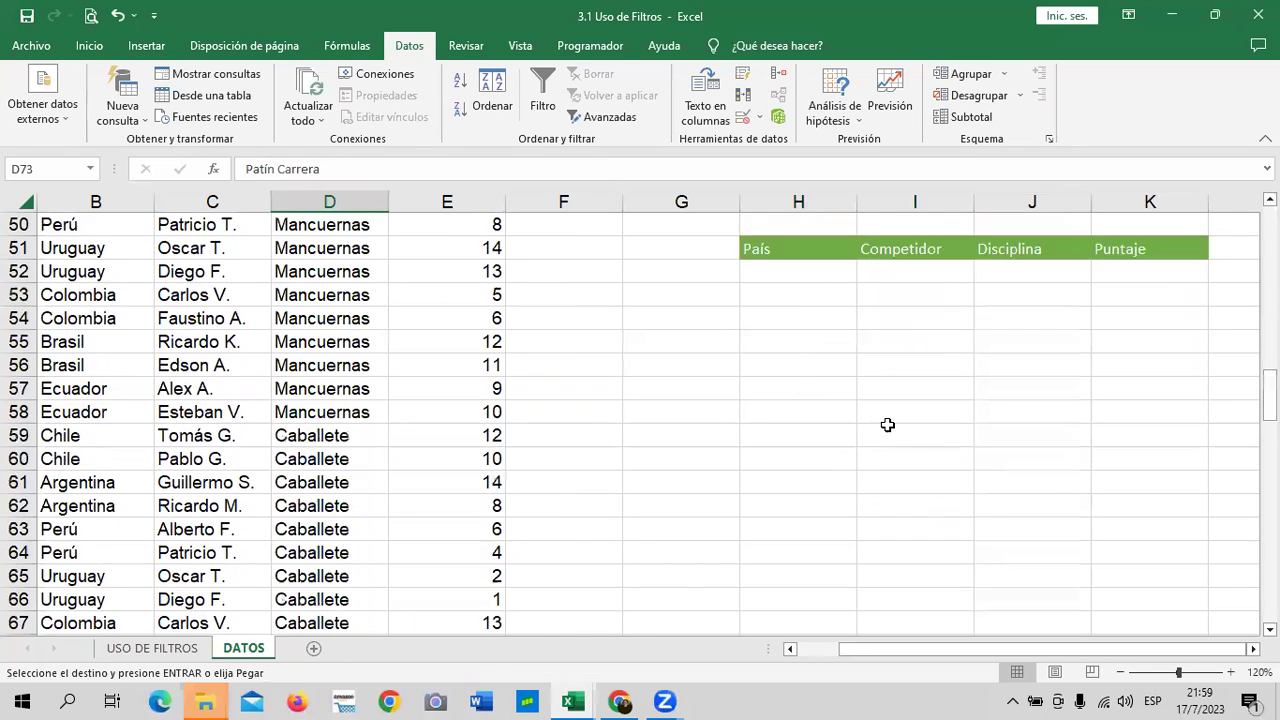
scroll(887, 425, up, 3)
click(1012, 480)
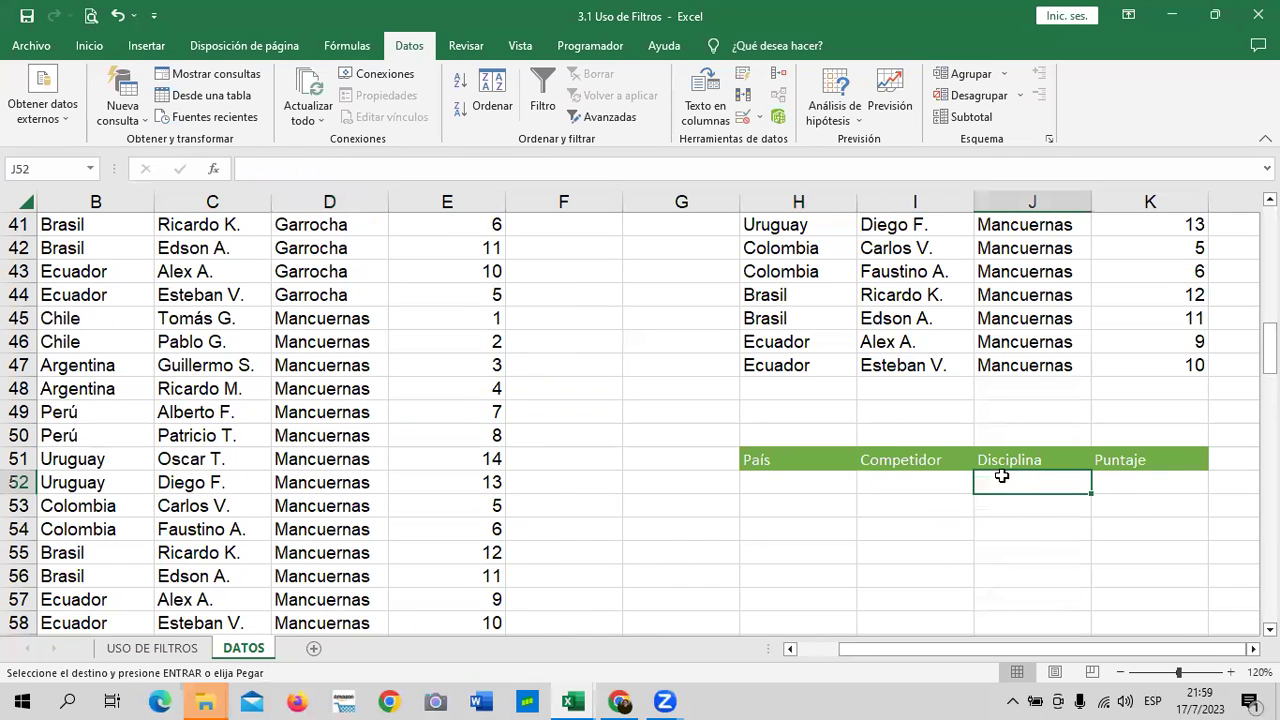
key(ctrl+v)
click(913, 524)
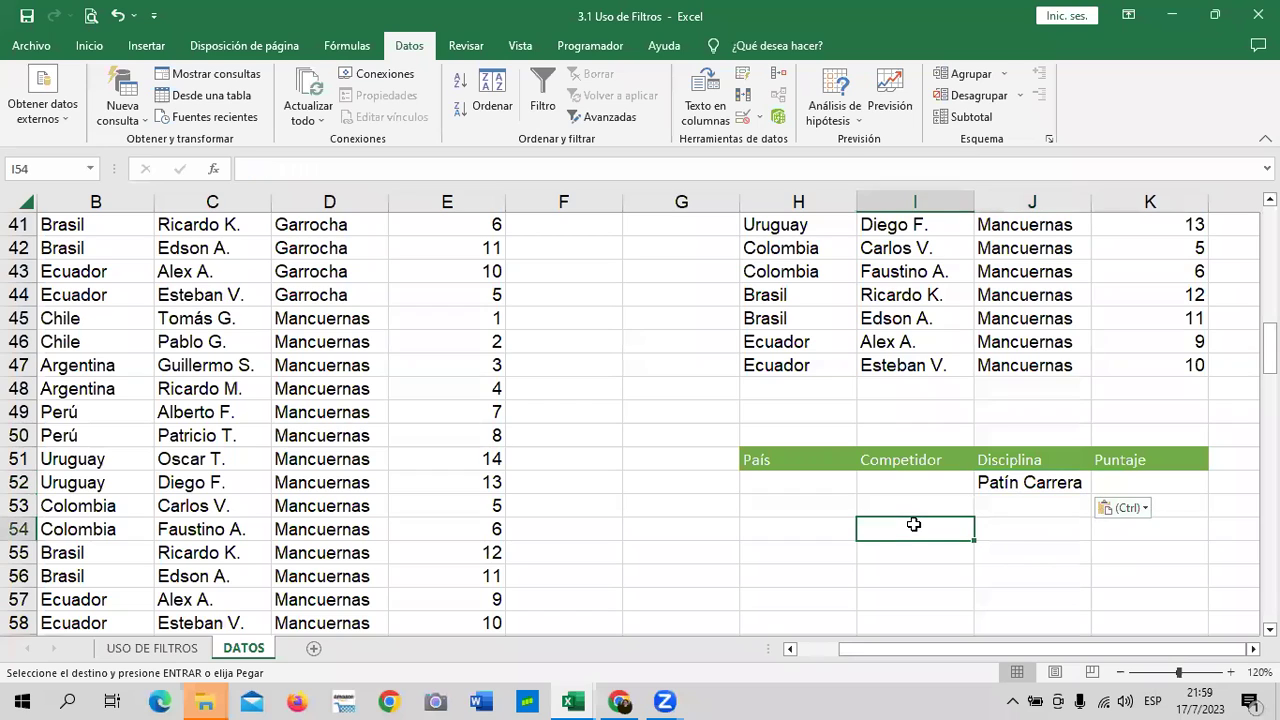
Set H51:K52 as the Advanced Filter criteria range, then cancel without filtering.
click(571, 124)
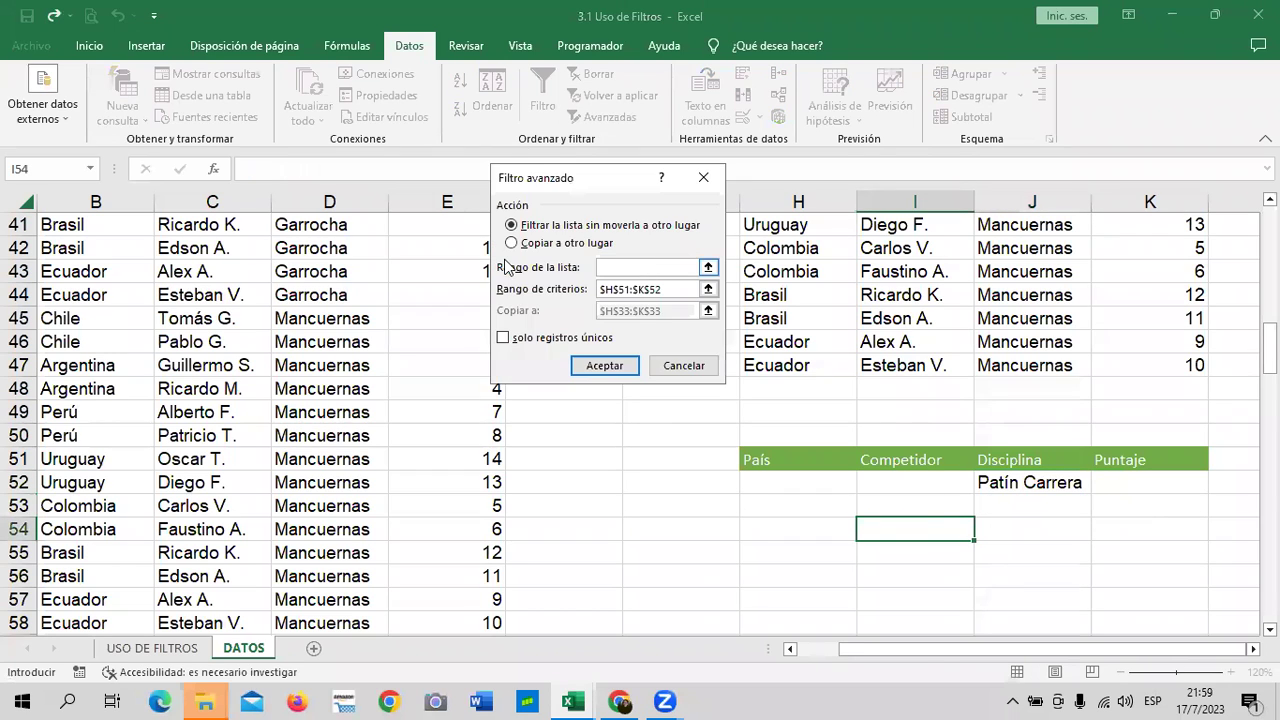
click(700, 365)
click(210, 318)
click(609, 117)
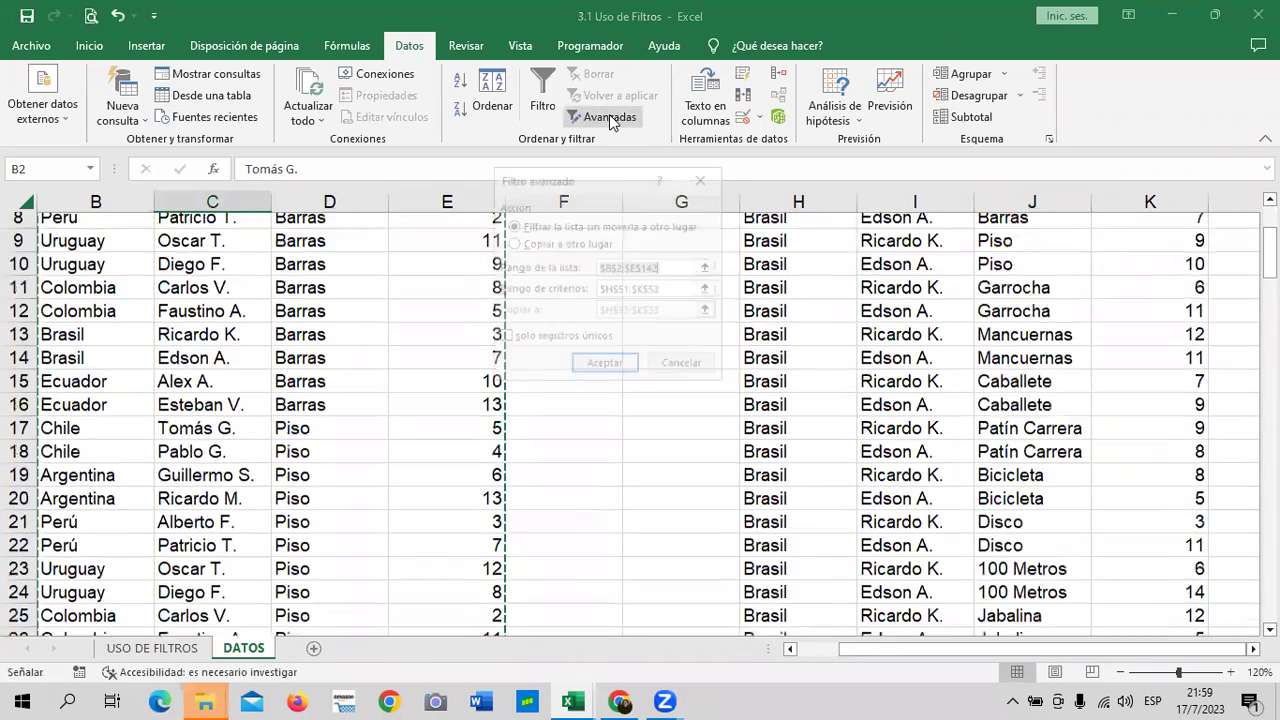
click(709, 289)
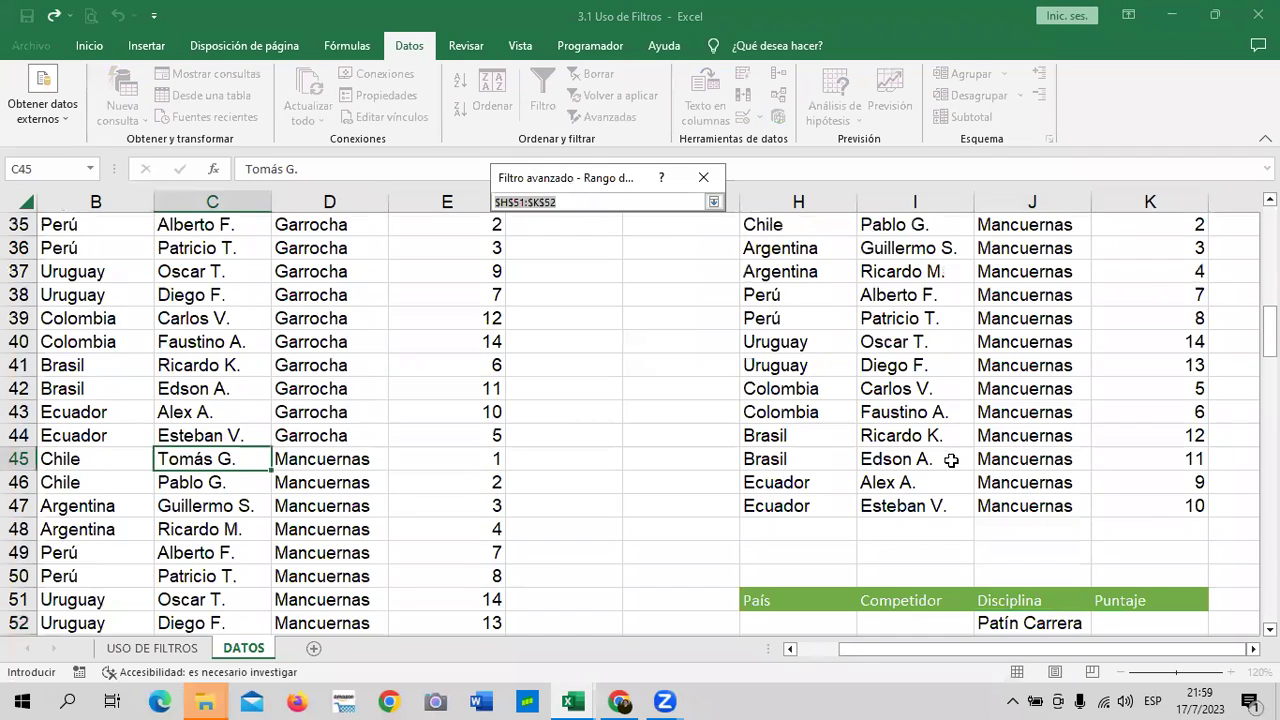
scroll(801, 520, down, 1)
drag(801, 520, 1166, 557)
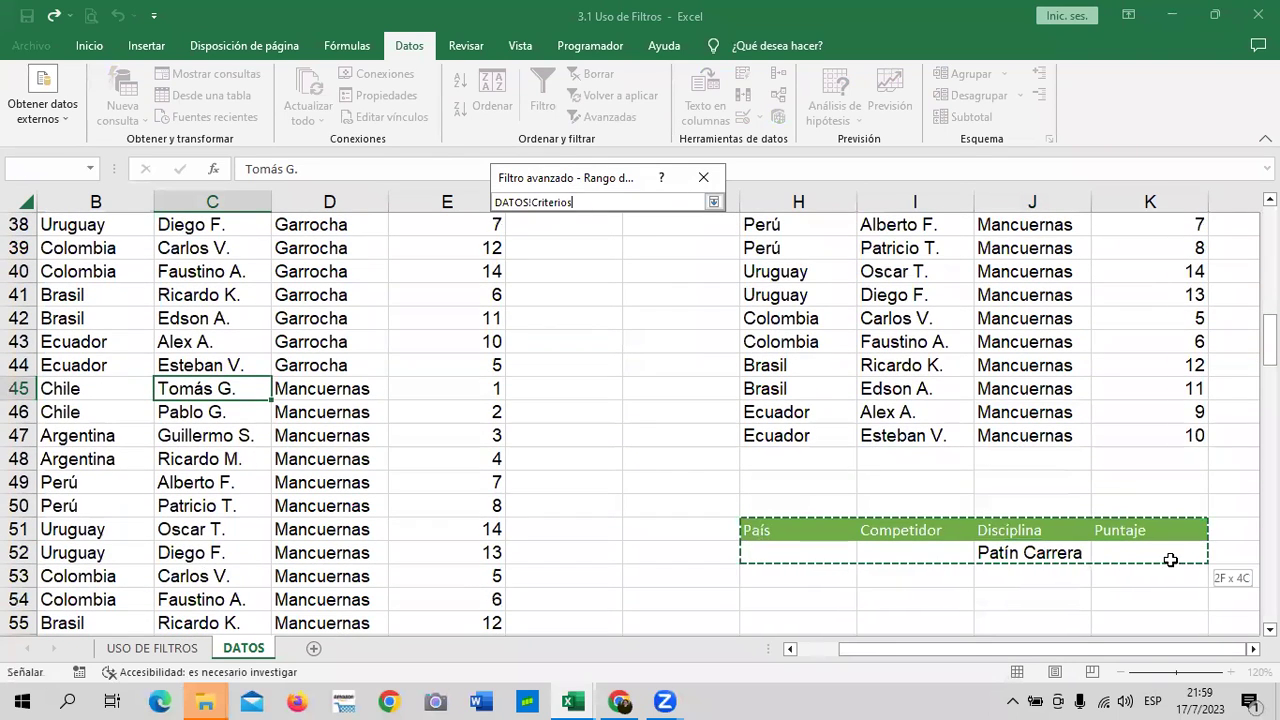
click(713, 201)
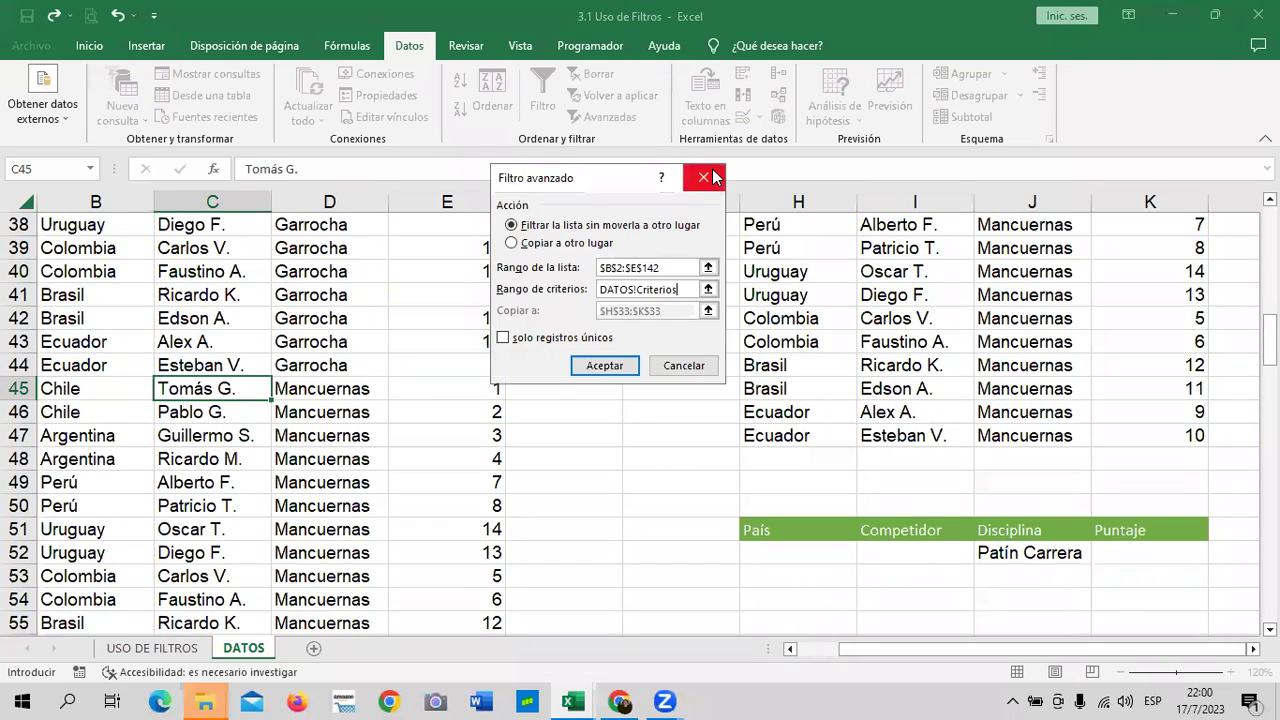
click(603, 362)
scroll(705, 419, down, 3)
Copy the País–Puntaje header row B2:E2 to H54.
click(780, 310)
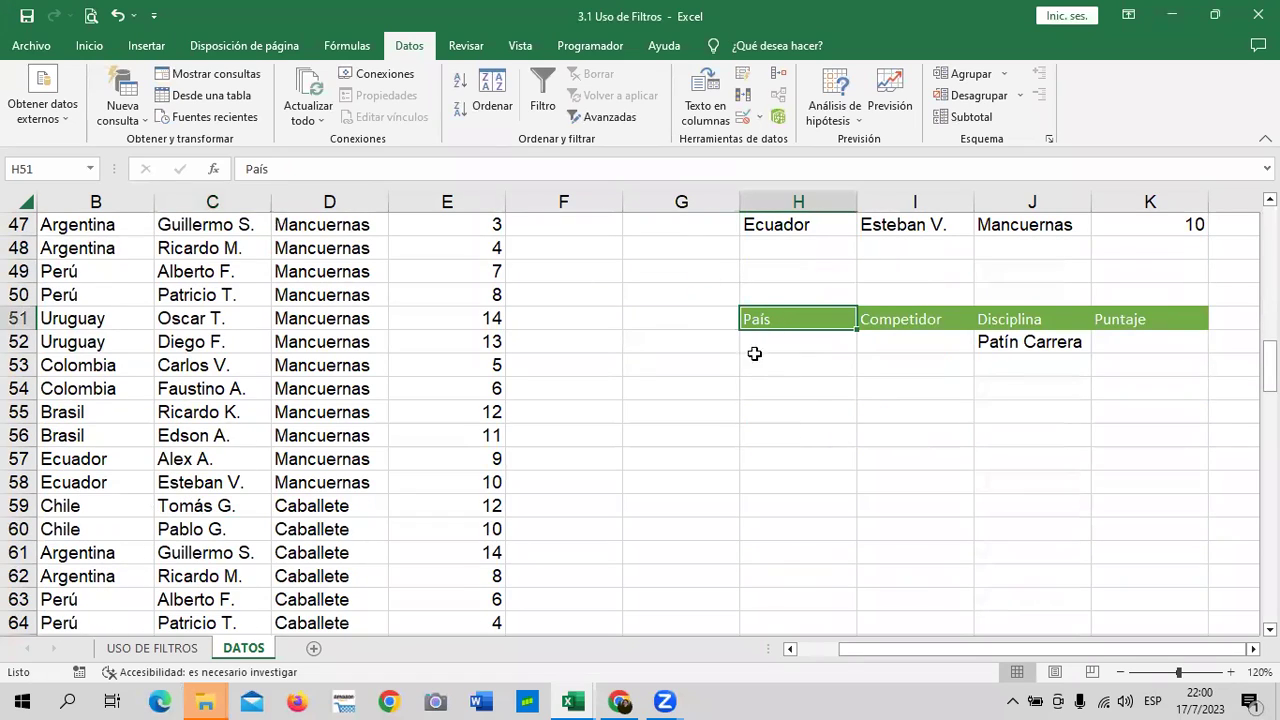
scroll(250, 305, up, 6)
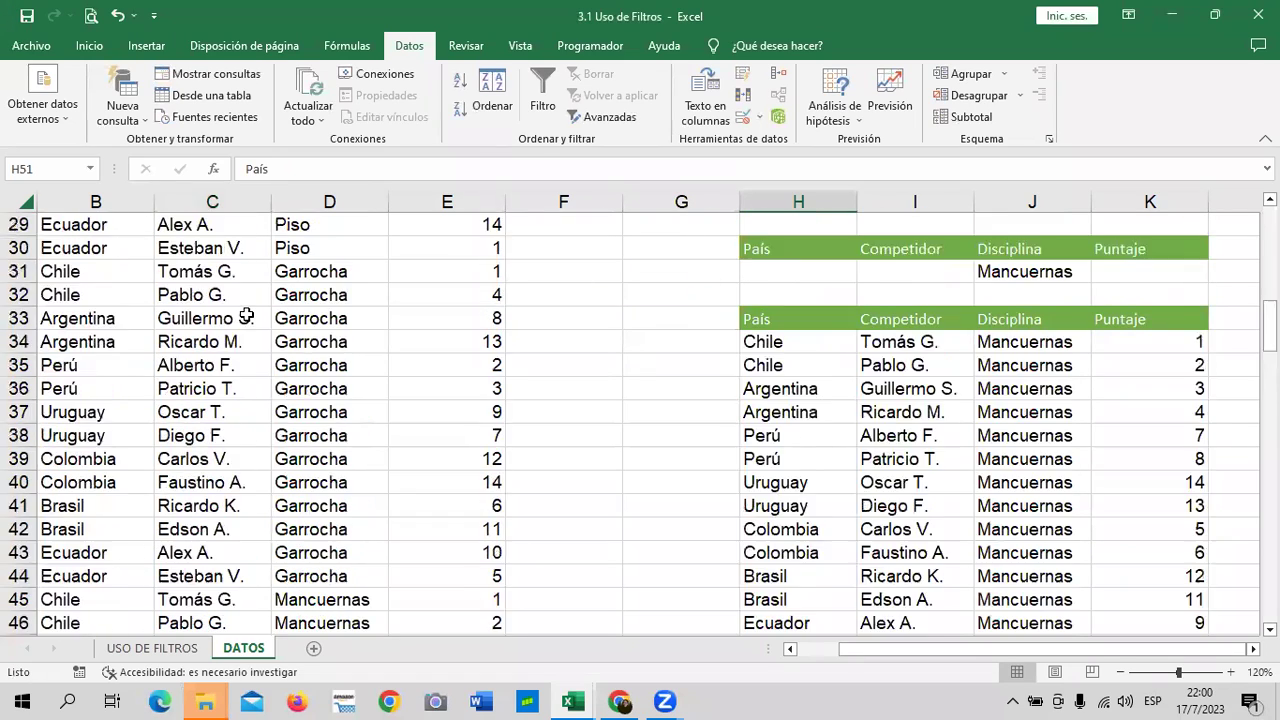
scroll(256, 311, up, 3)
scroll(256, 311, up, 6)
drag(120, 247, 428, 248)
right_click(428, 248)
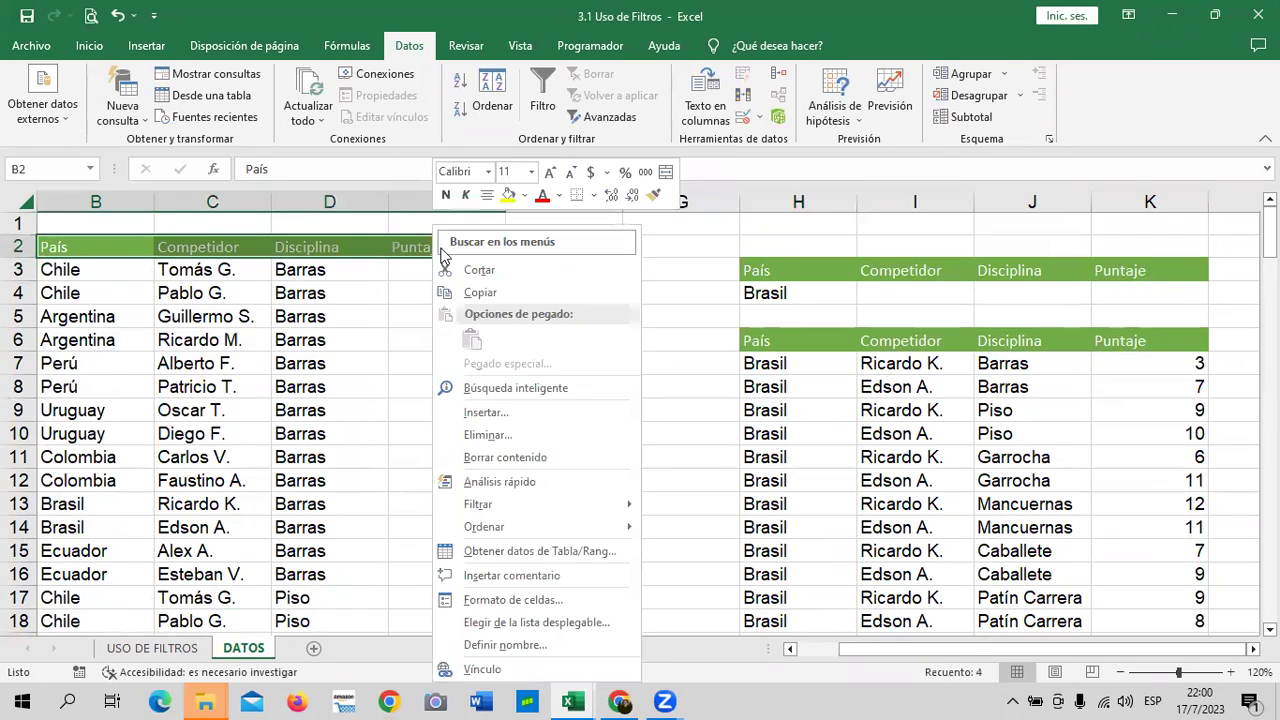
click(506, 288)
scroll(594, 334, down, 4)
scroll(616, 345, down, 4)
scroll(771, 351, down, 11)
scroll(791, 376, down, 1)
scroll(791, 376, up, 3)
click(771, 273)
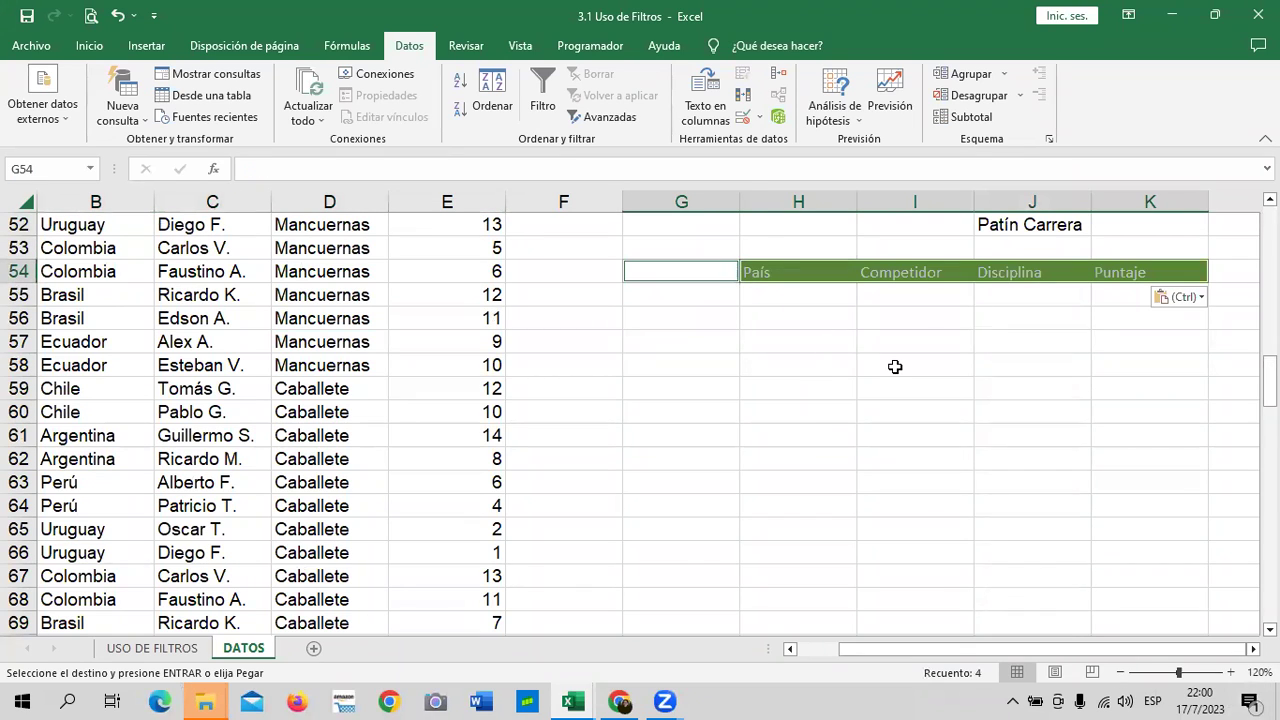
Paste Patín Carrera from D74 into J55 under the new Disciplina header.
scroll(340, 395, down, 3)
scroll(345, 395, down, 4)
click(355, 252)
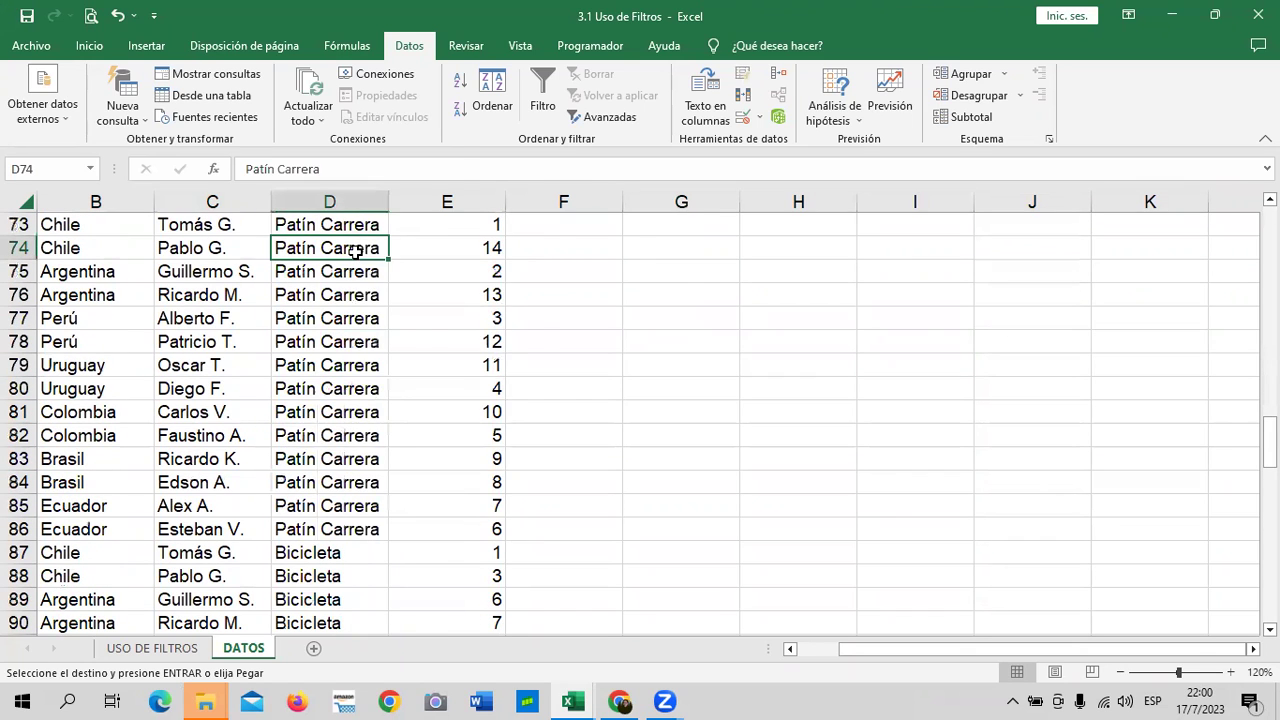
right_click(355, 252)
click(408, 295)
scroll(940, 404, up, 5)
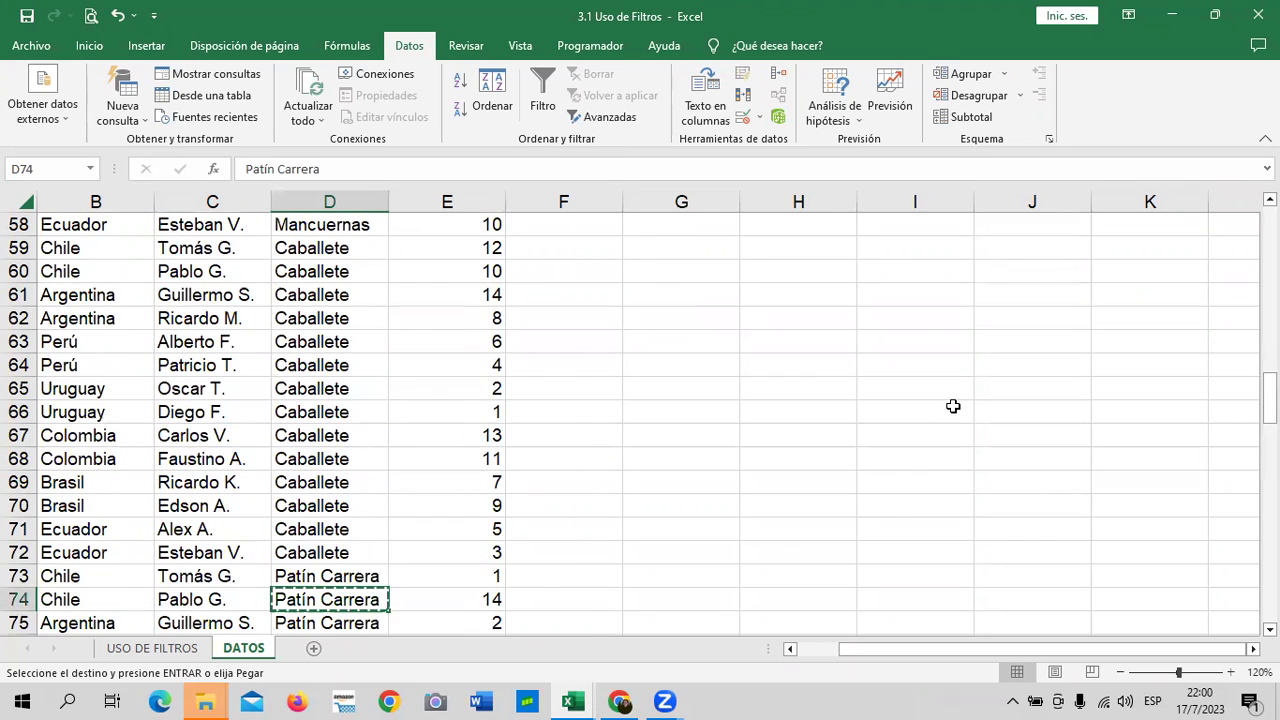
scroll(953, 406, up, 5)
scroll(1050, 486, down, 1)
click(1007, 432)
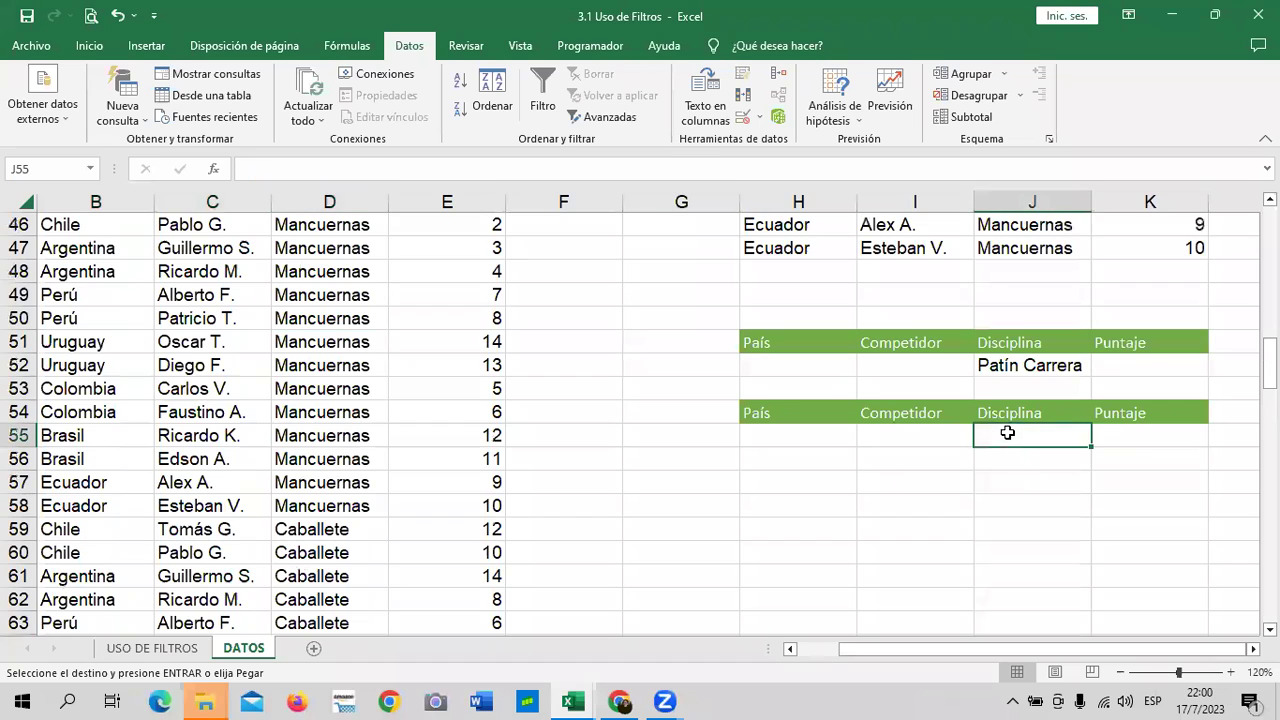
key(ctrl+v)
key(Escape)
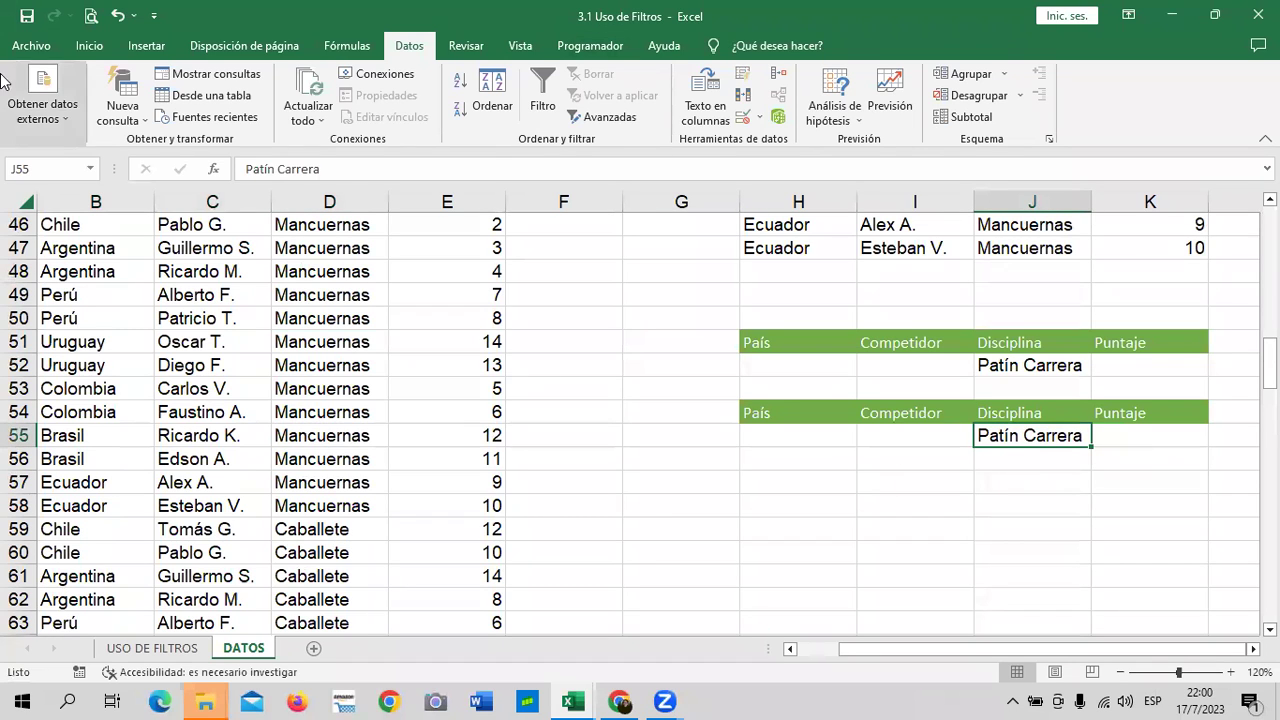
Run the Advanced Filter in place with criteria H54:K55 and unique records only.
click(212, 247)
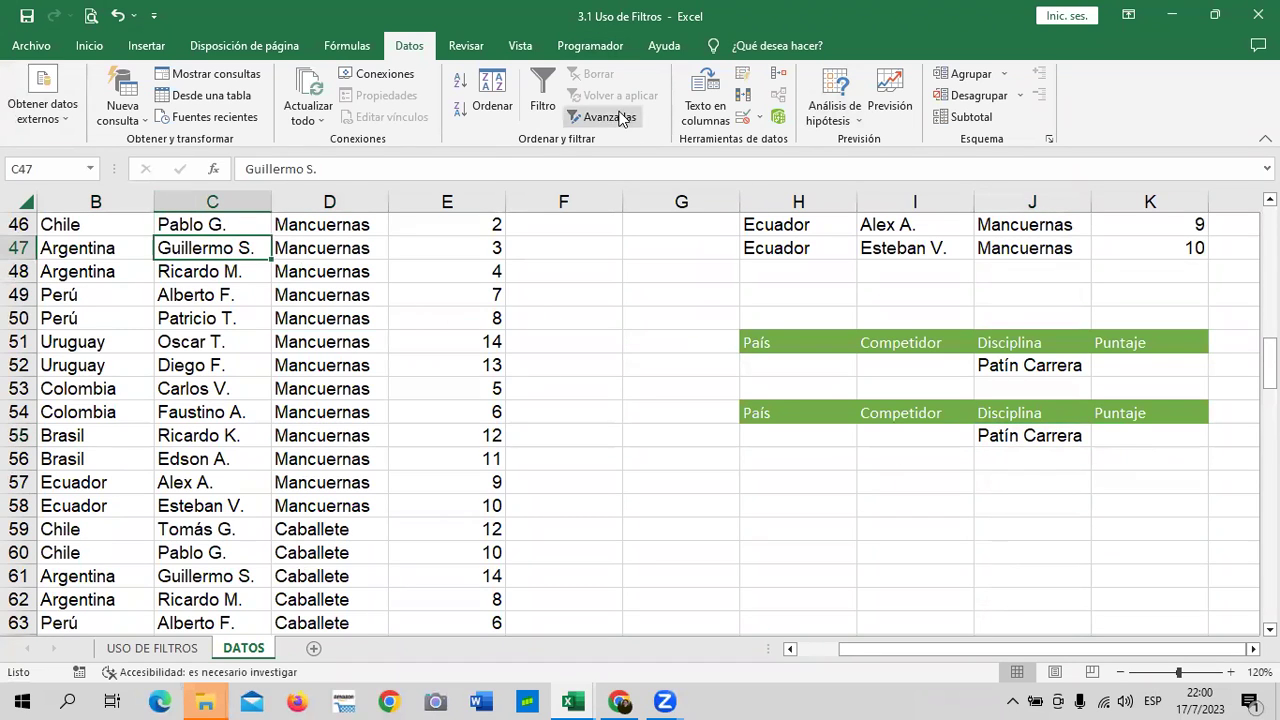
click(605, 117)
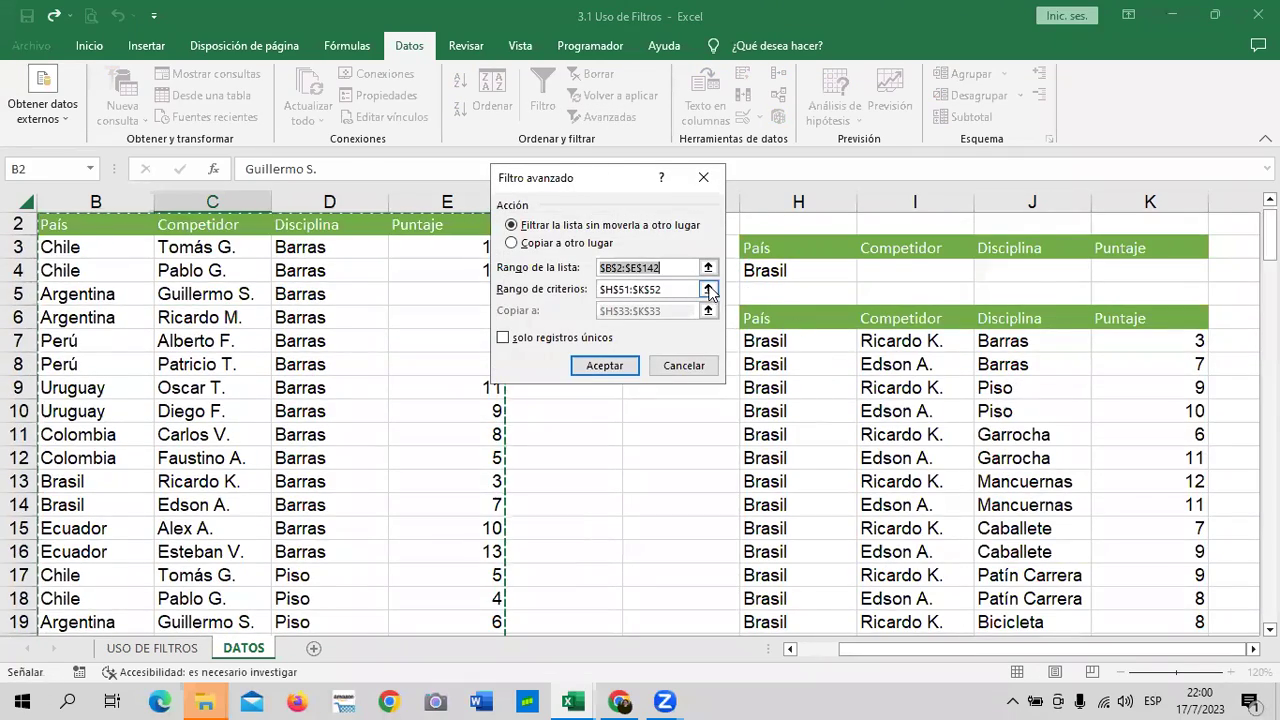
click(708, 289)
scroll(862, 460, down, 2)
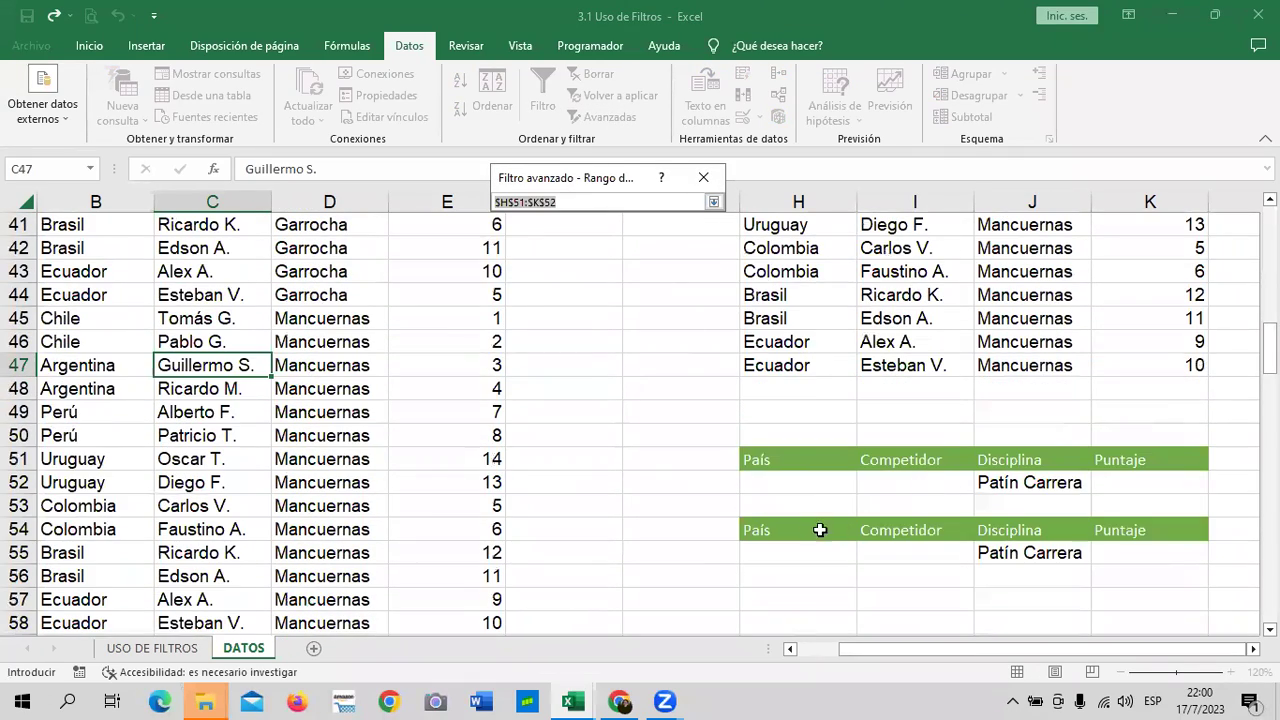
scroll(786, 391, down, 2)
drag(786, 391, 1143, 402)
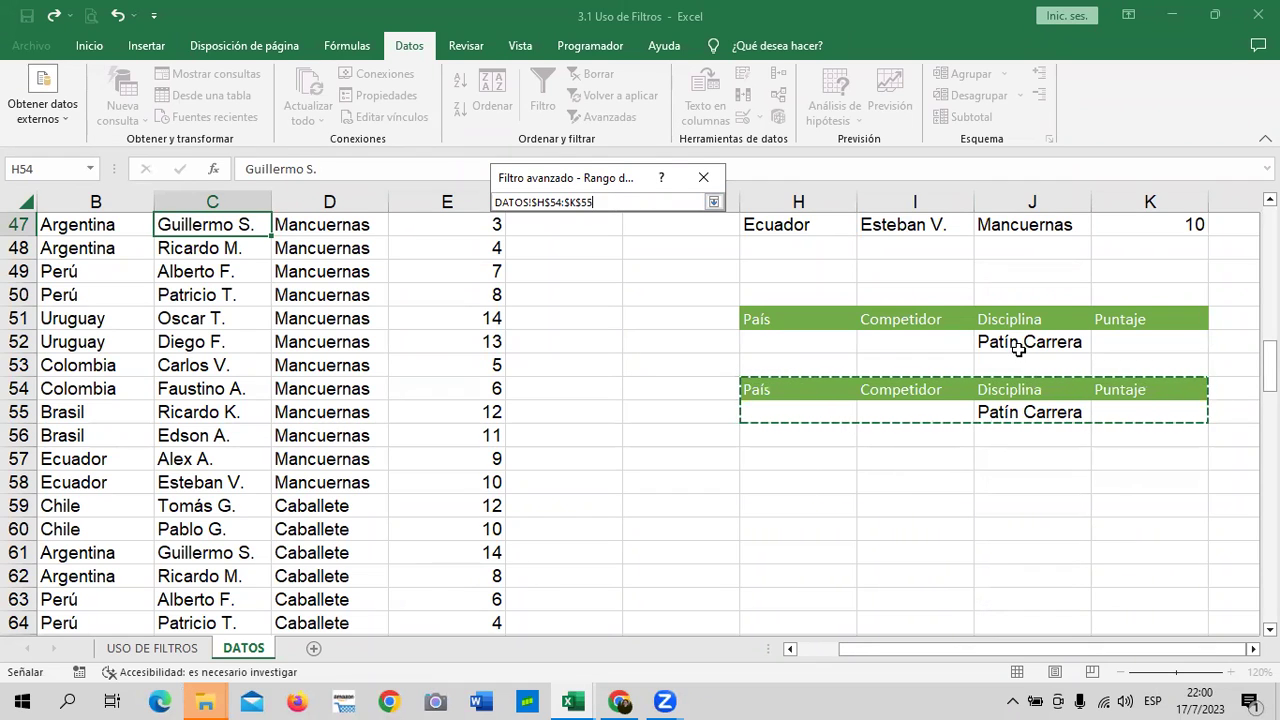
click(714, 202)
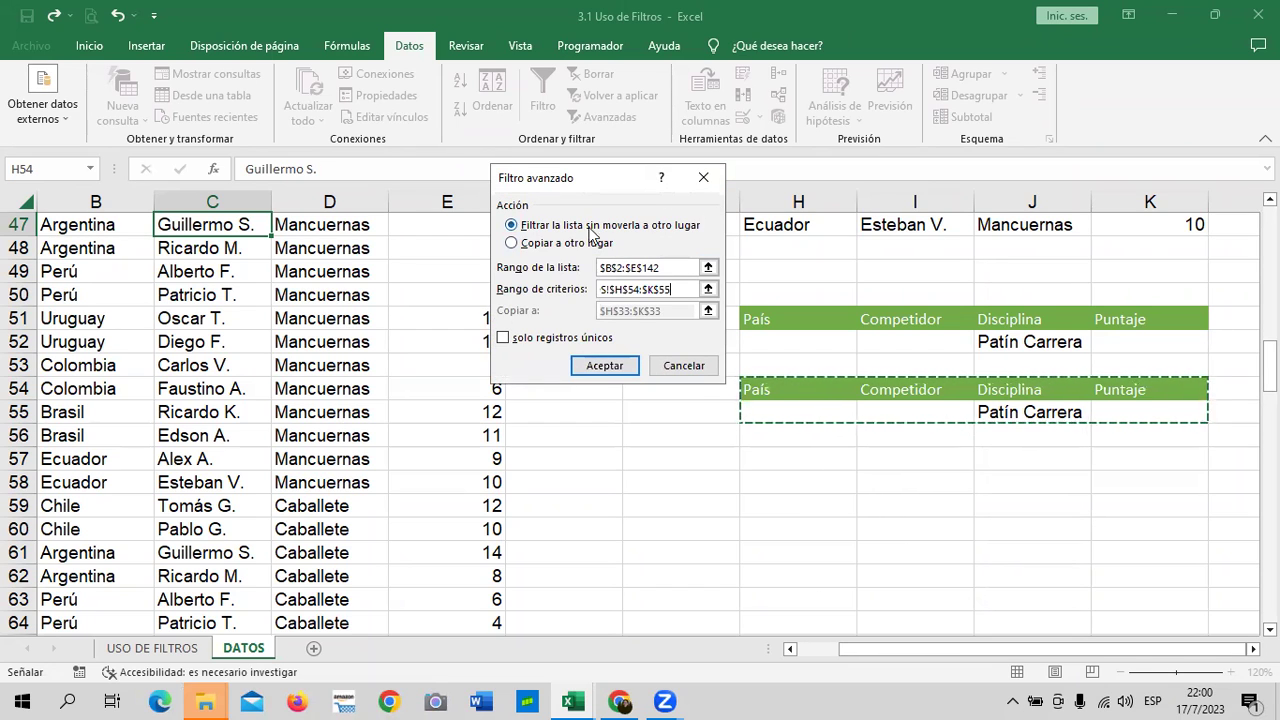
click(541, 339)
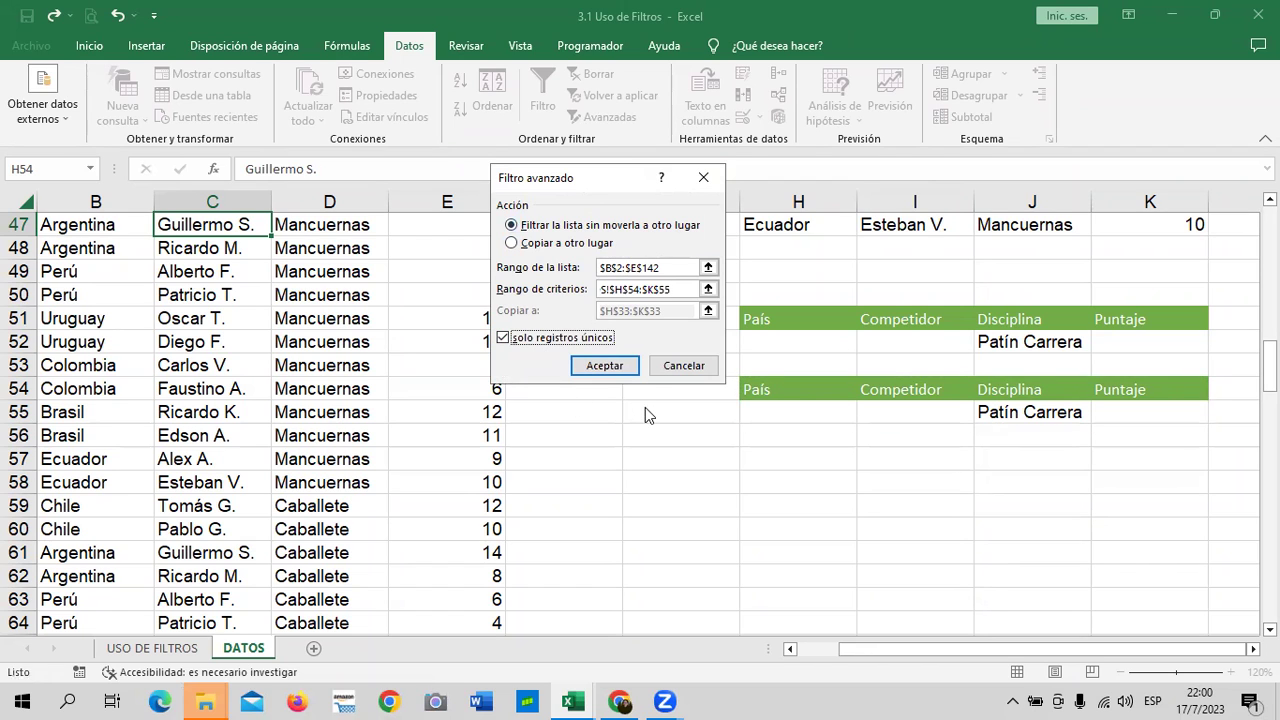
click(604, 370)
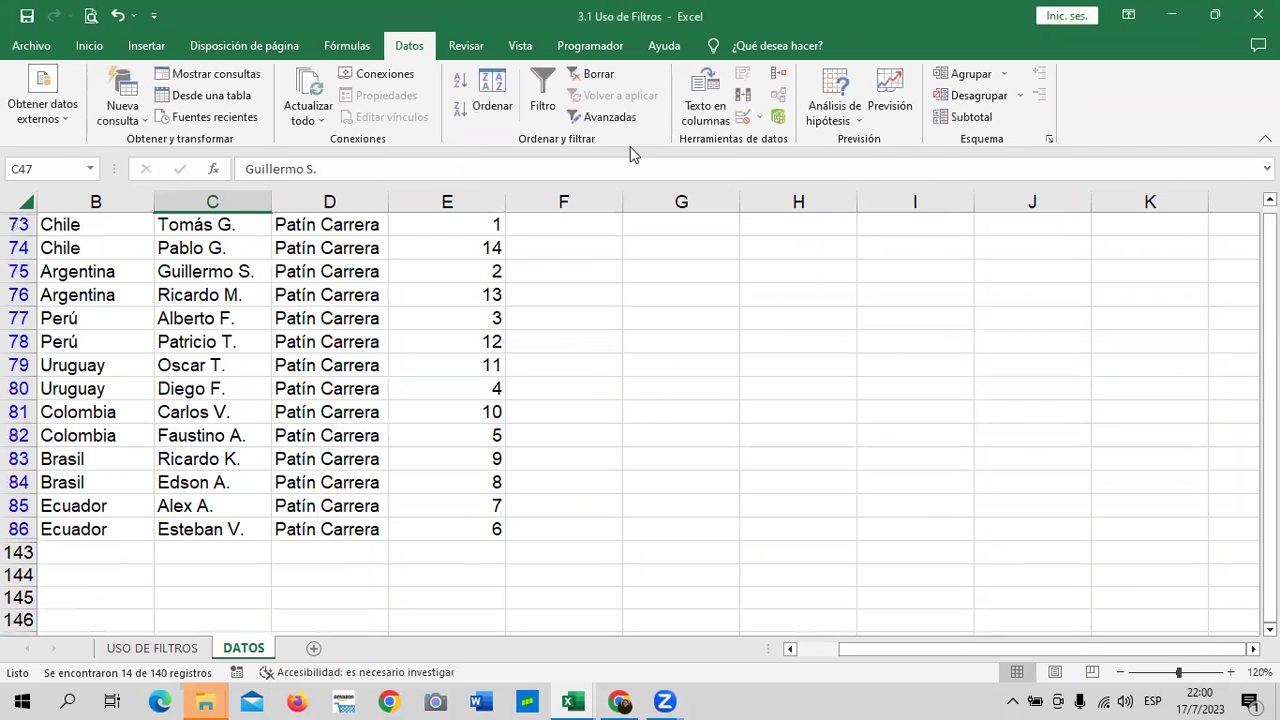
scroll(330, 455, up, 1)
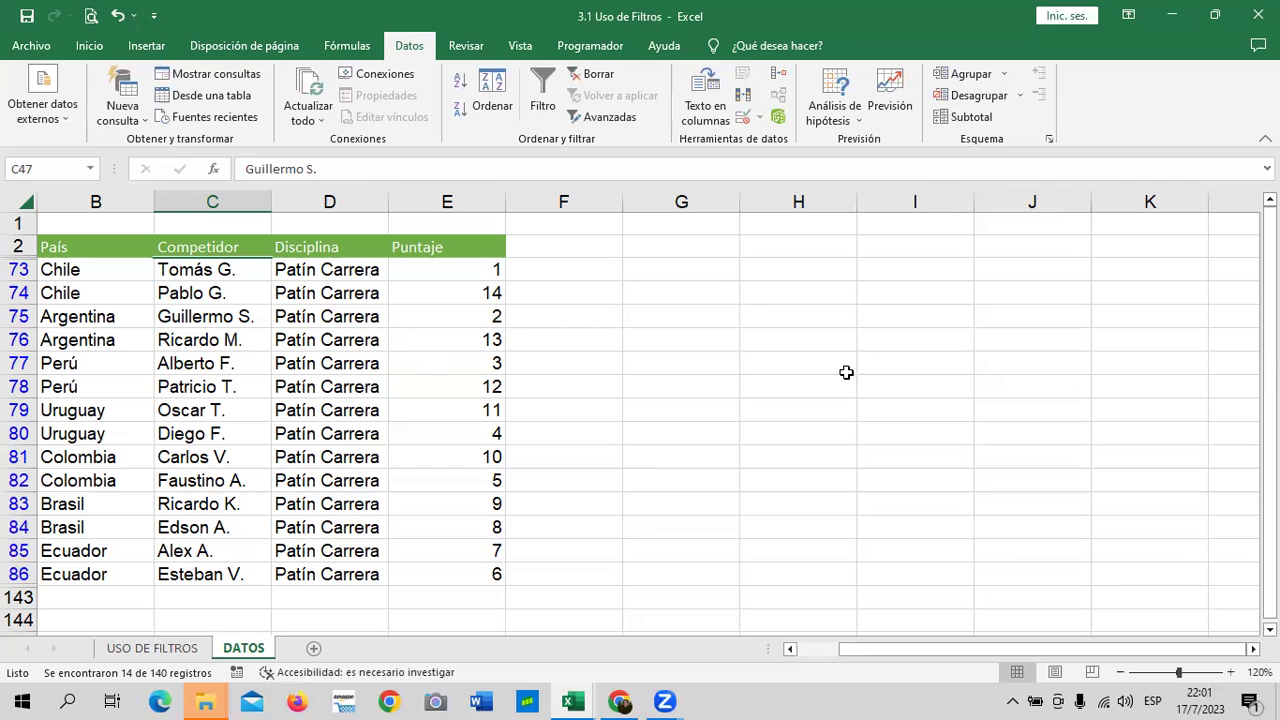
Clear the current filter and delete the Patín Carrera criterion from J55.
click(582, 74)
scroll(1010, 455, down, 4)
scroll(970, 458, down, 5)
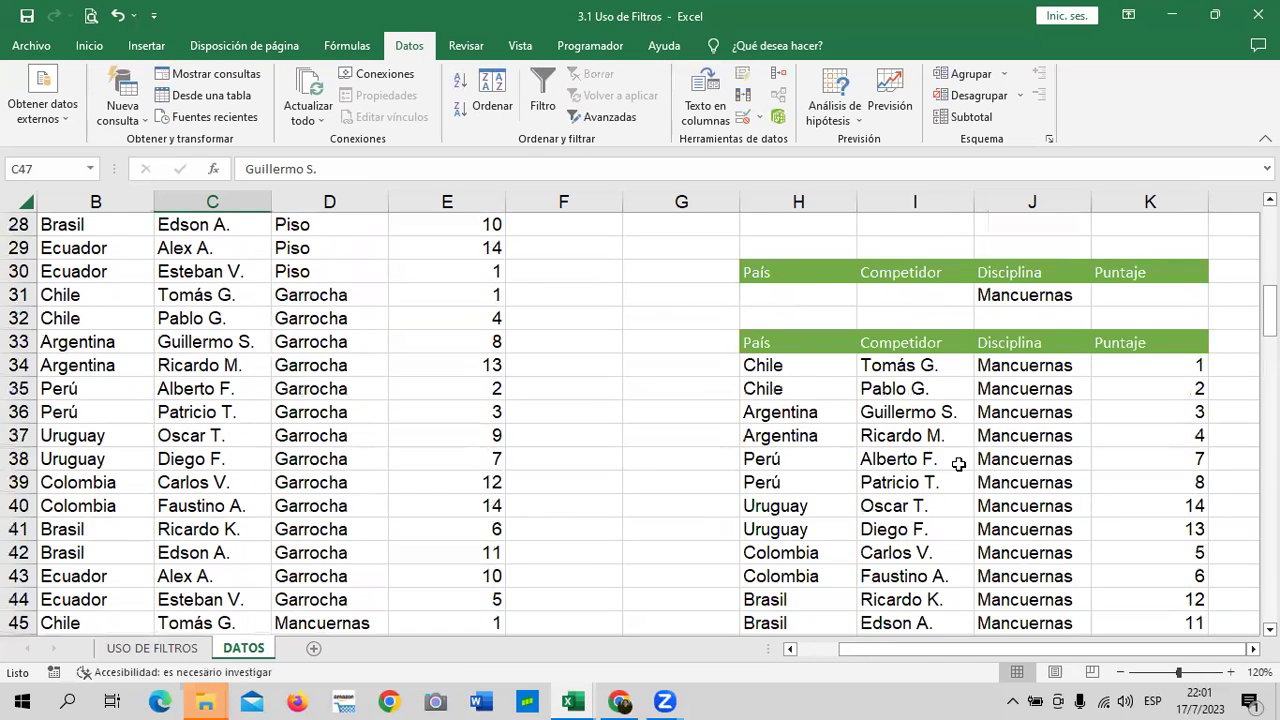
scroll(957, 458, down, 8)
scroll(957, 458, up, 1)
click(920, 414)
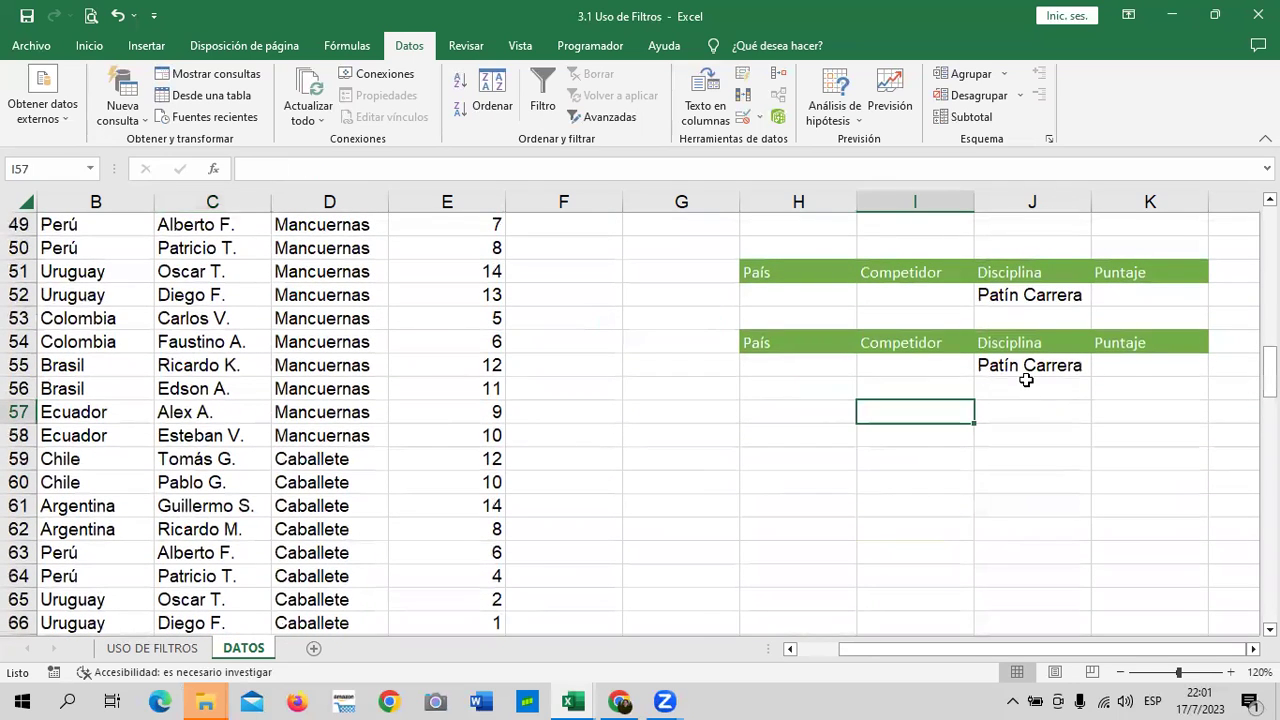
click(1028, 388)
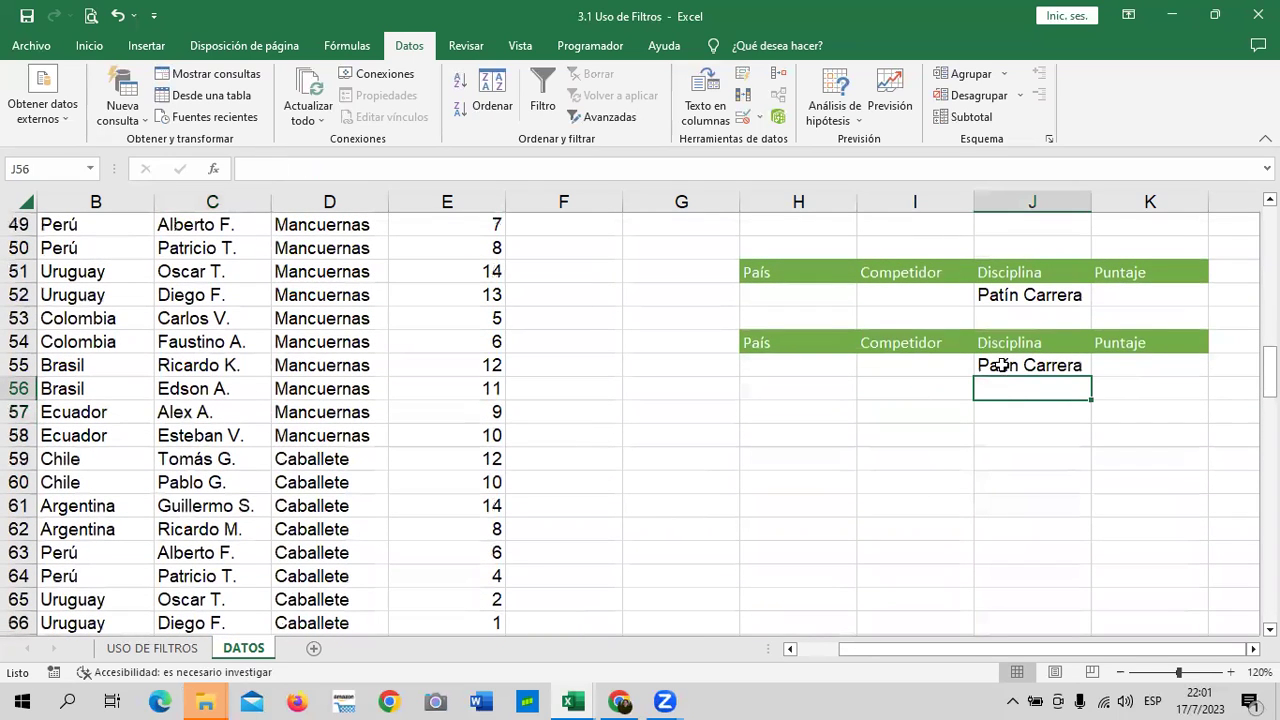
click(1000, 364)
key(Delete)
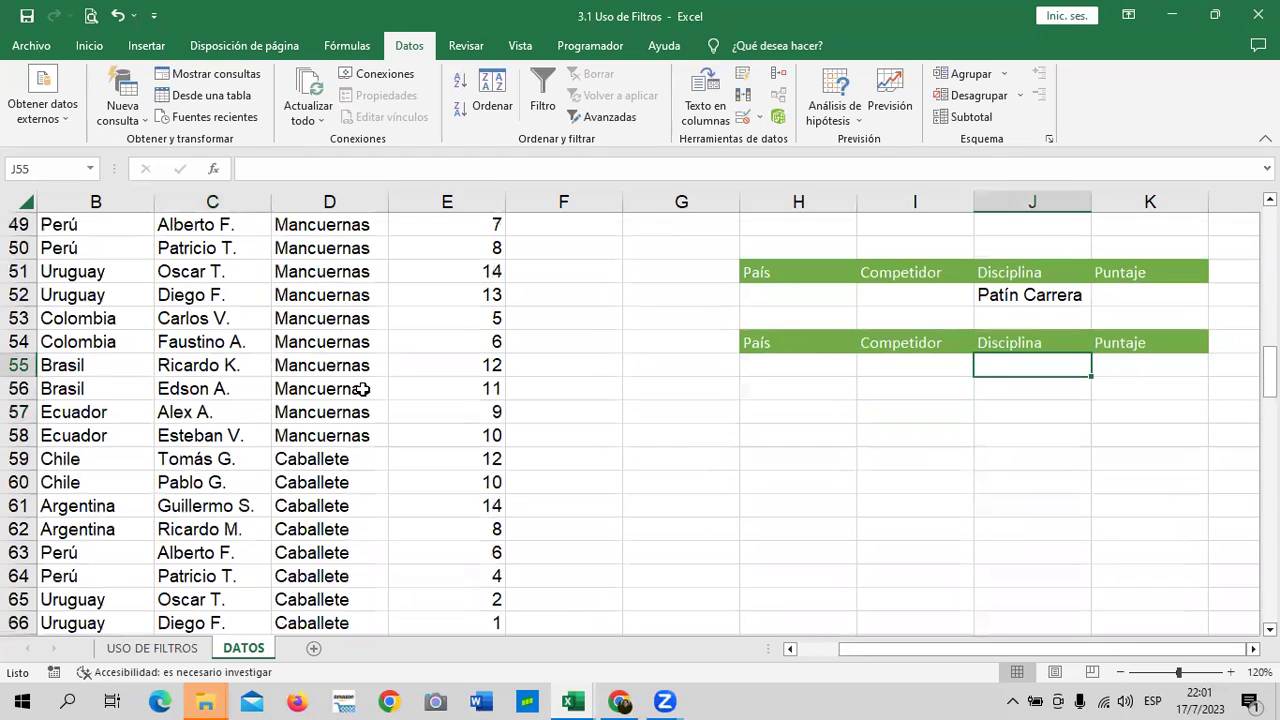
Copy Caballete from D68 into J55 as the new Disciplina criterion.
scroll(316, 440, down, 4)
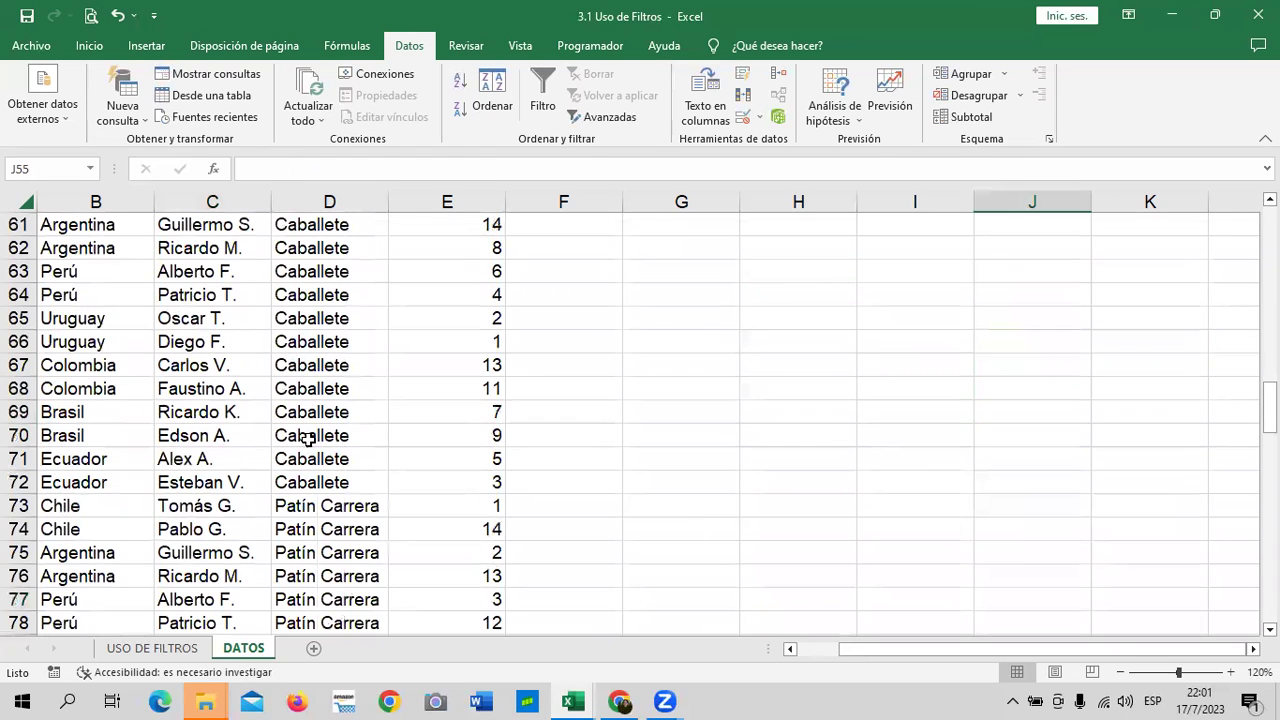
right_click(308, 395)
click(350, 212)
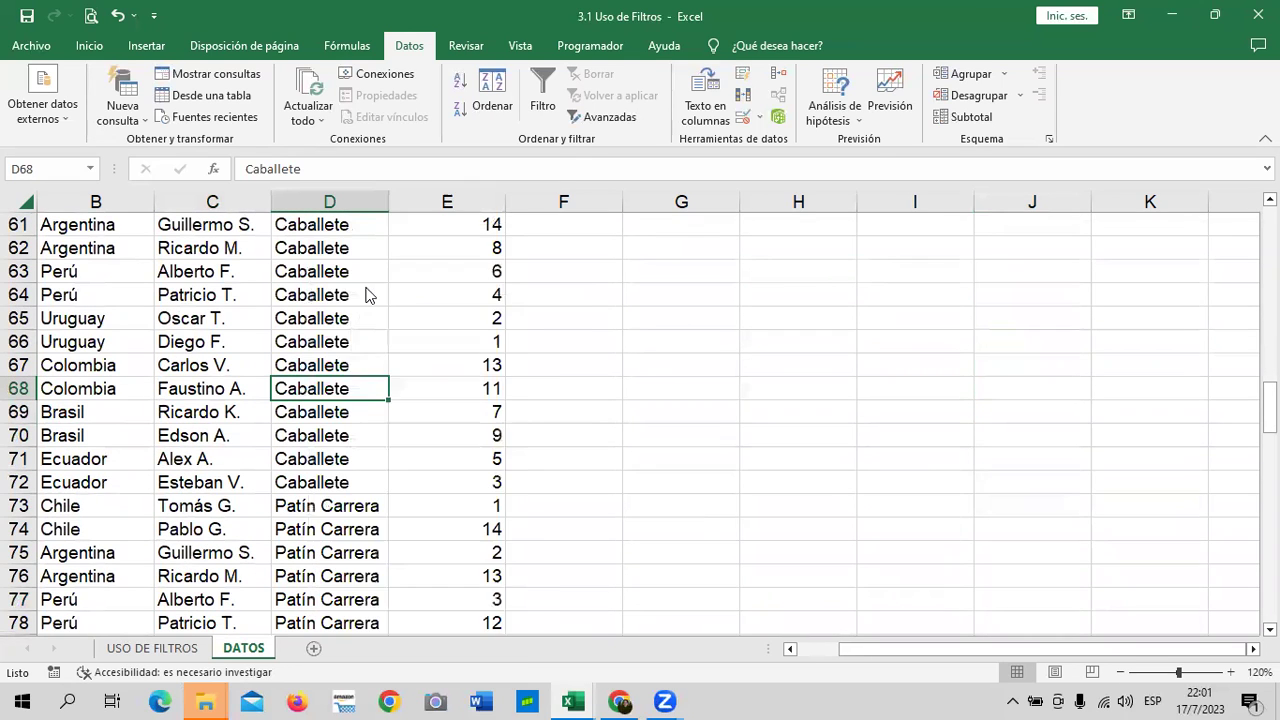
scroll(743, 517, up, 5)
click(1000, 437)
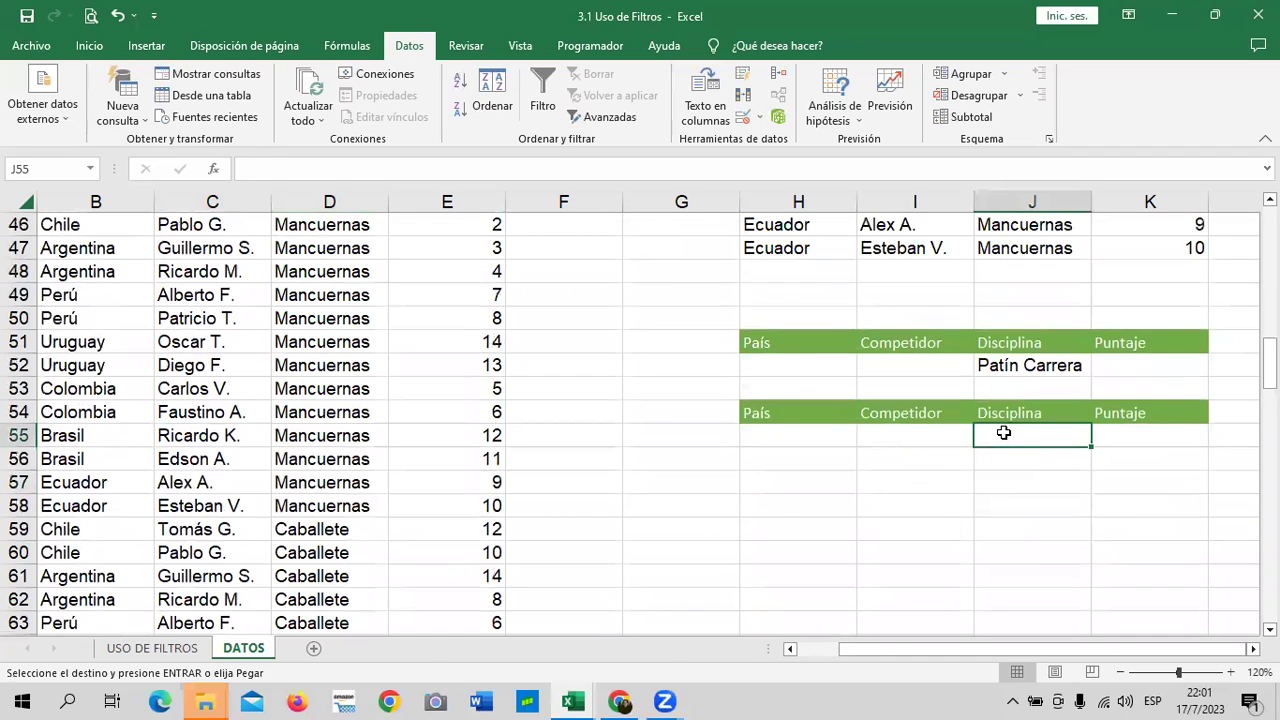
key(ctrl+v)
key(Escape)
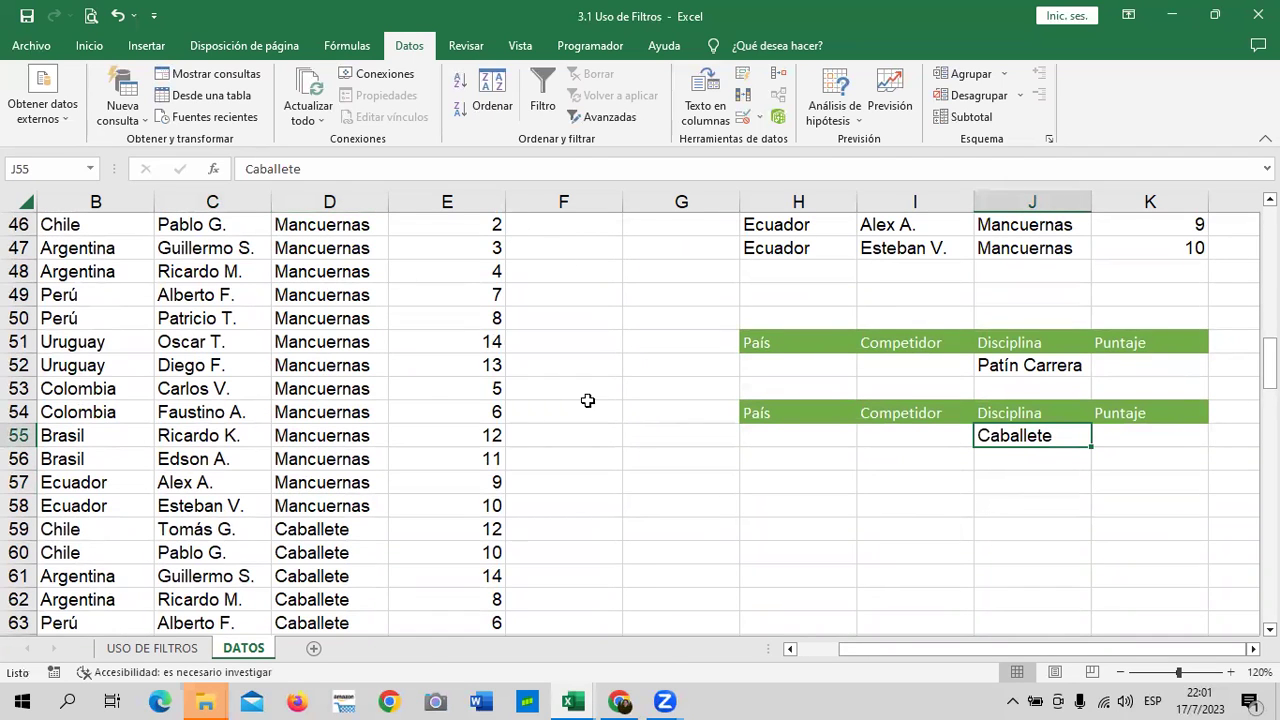
click(587, 400)
click(329, 294)
click(609, 117)
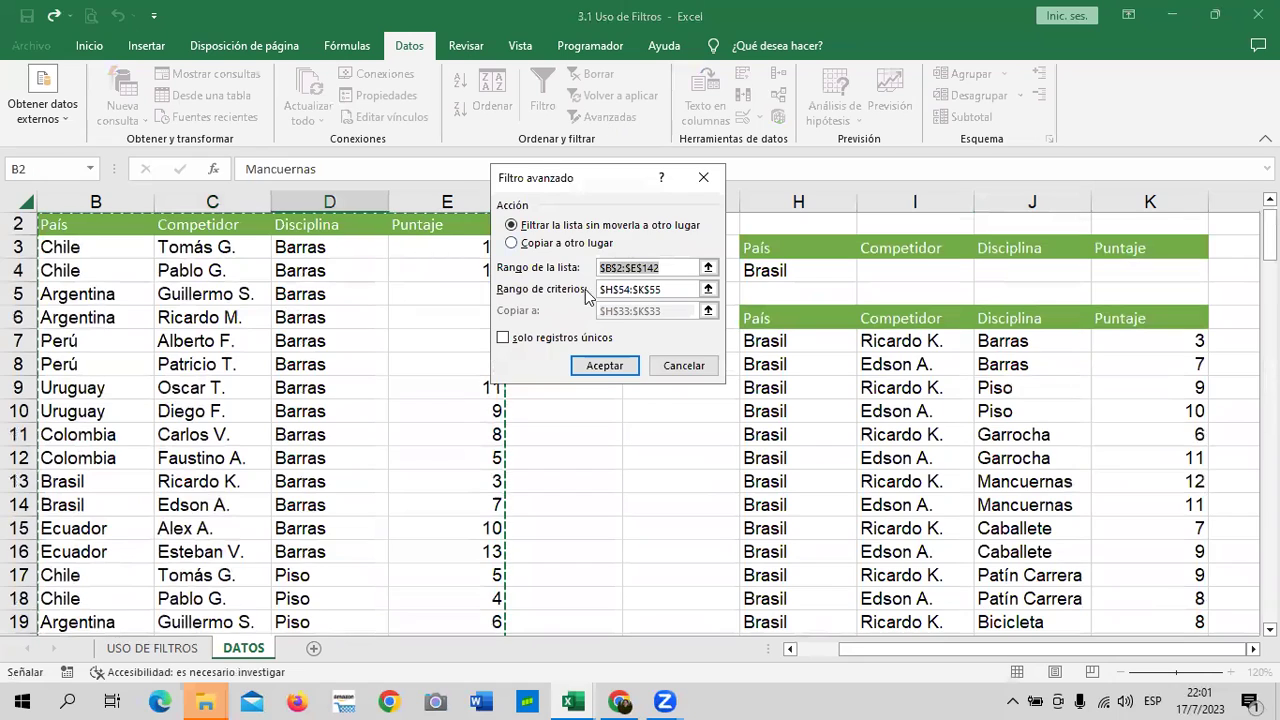
click(708, 289)
scroll(709, 285, down, 7)
scroll(709, 285, down, 5)
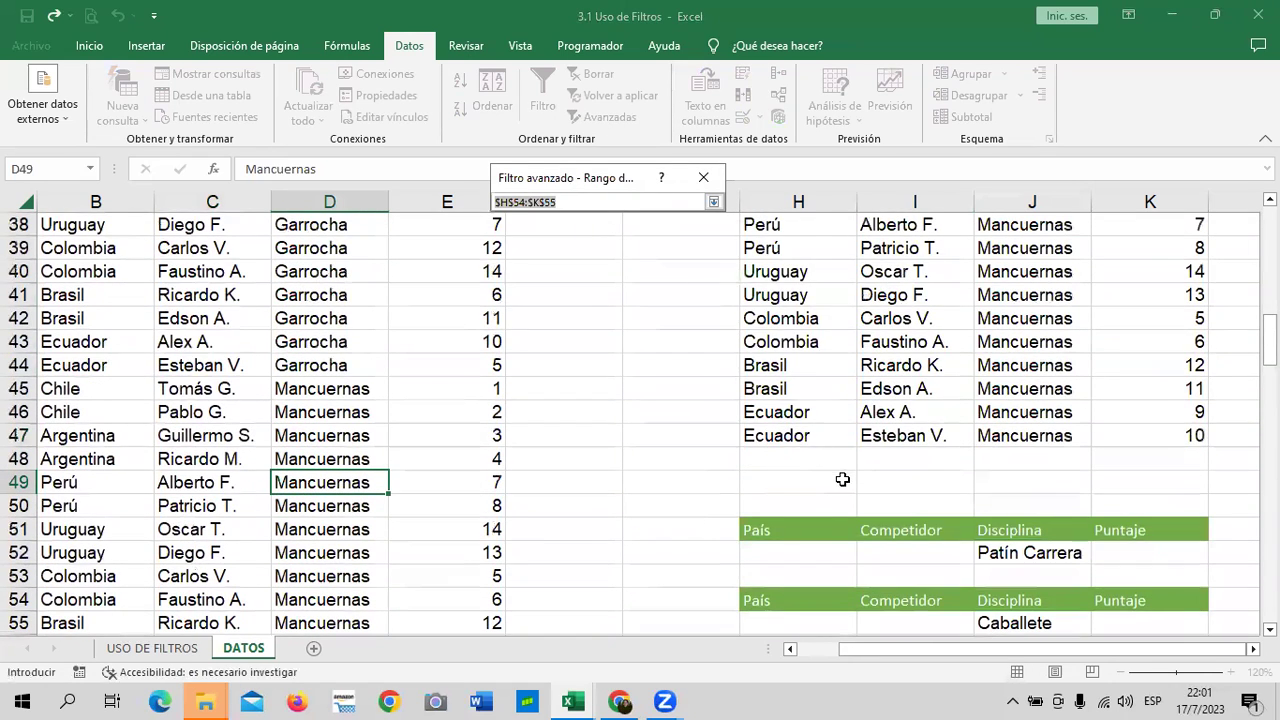
scroll(842, 480, down, 3)
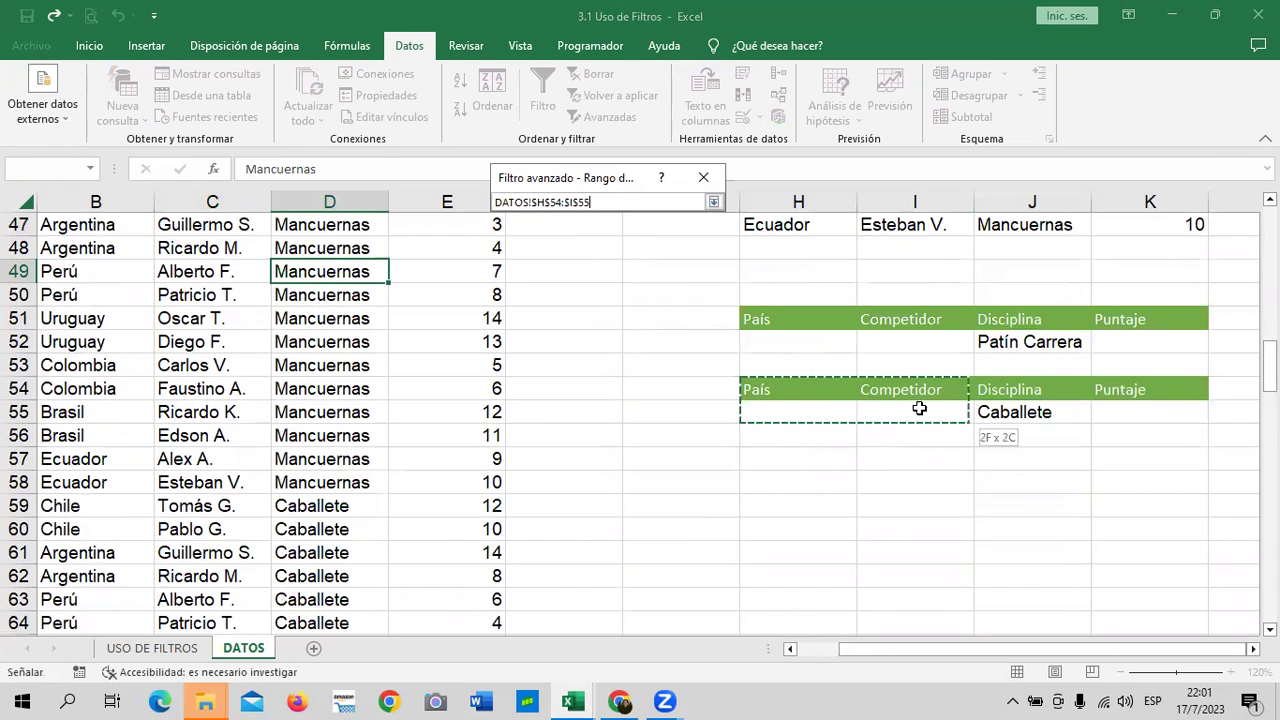
drag(769, 386, 1150, 410)
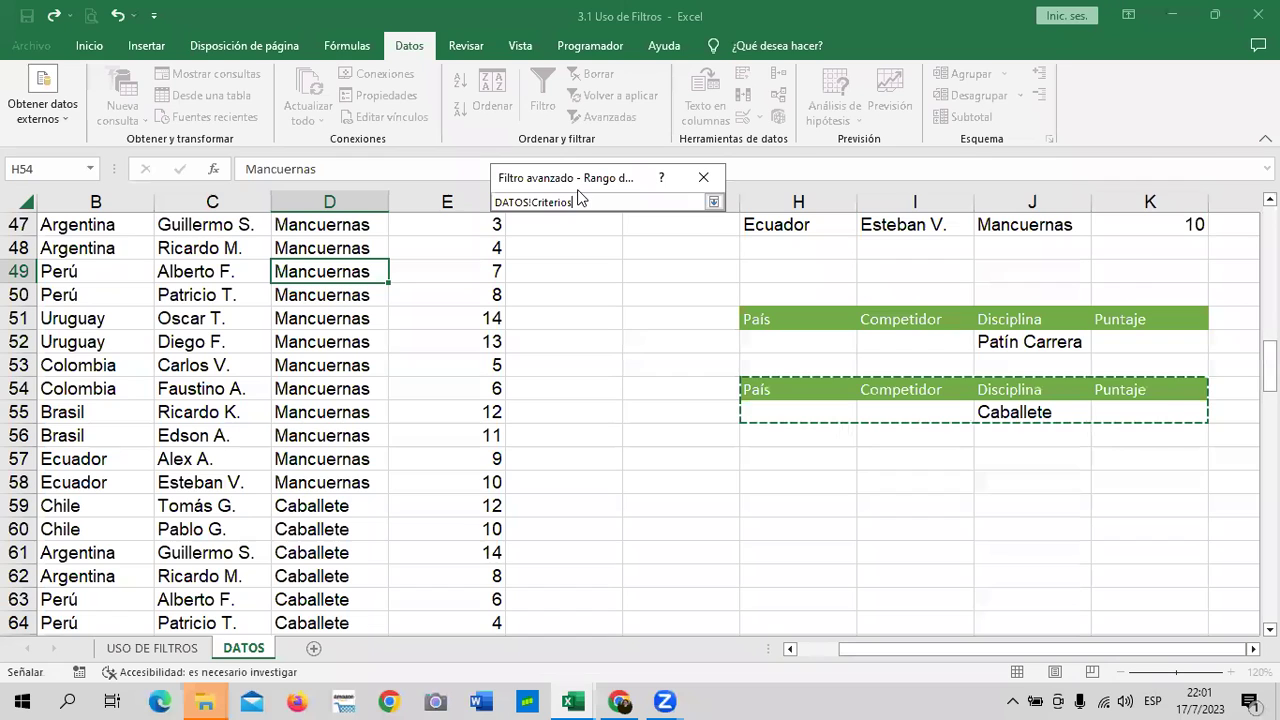
click(714, 202)
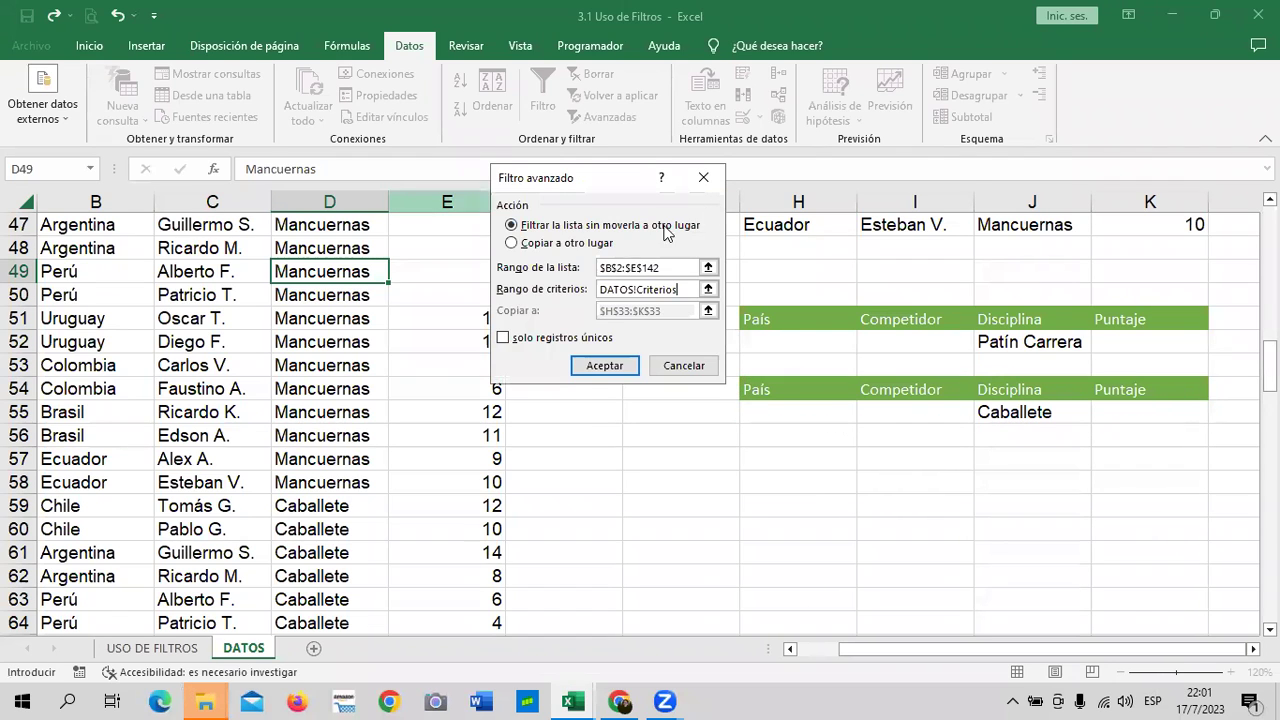
click(708, 289)
drag(780, 389, 1133, 413)
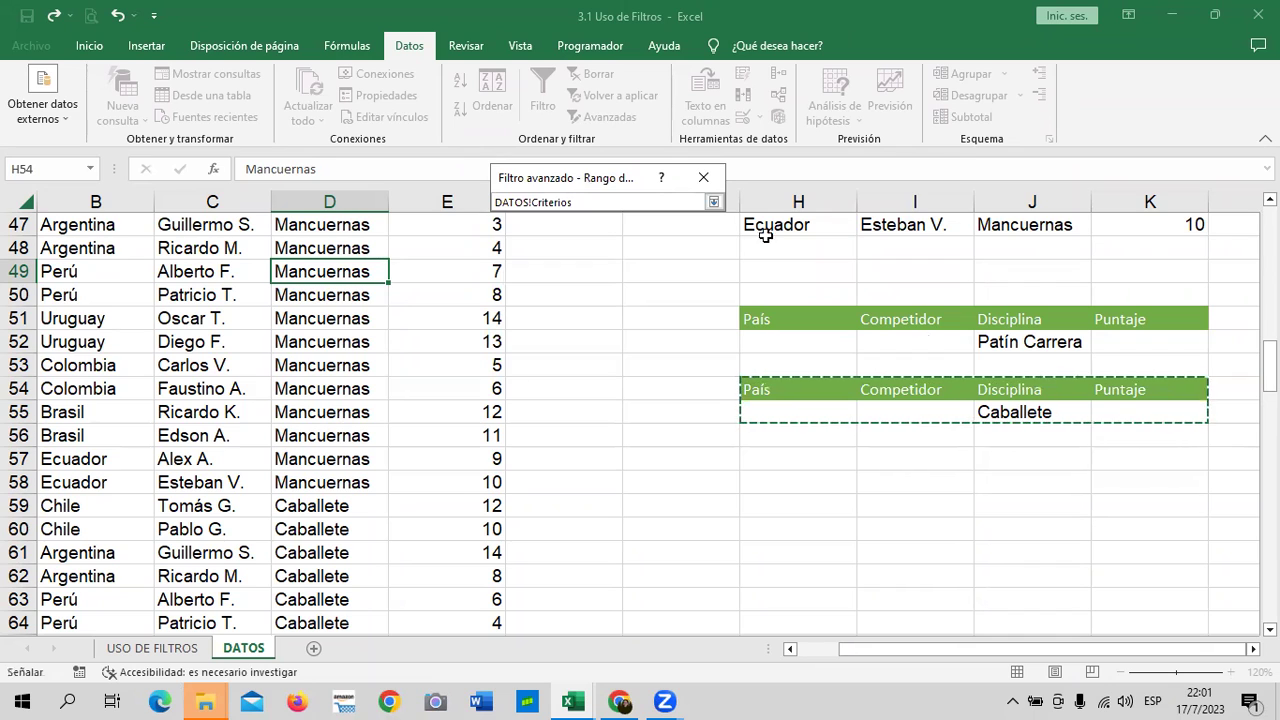
click(713, 202)
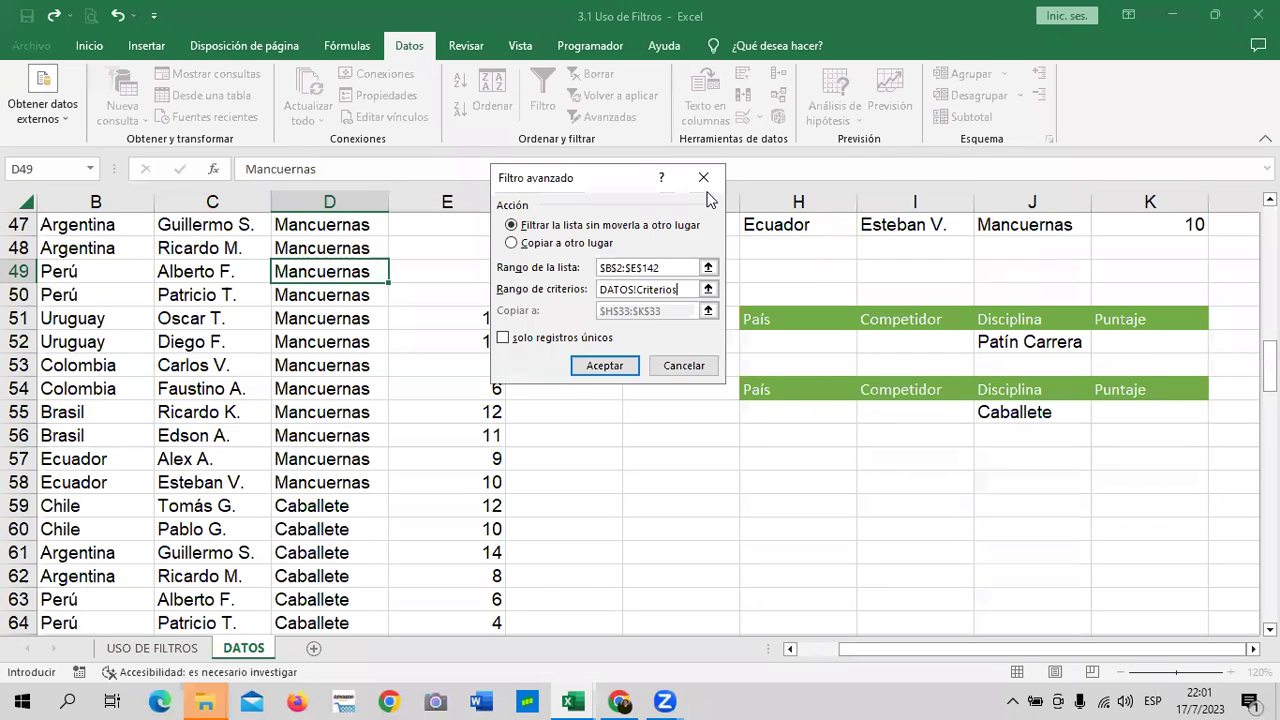
click(703, 177)
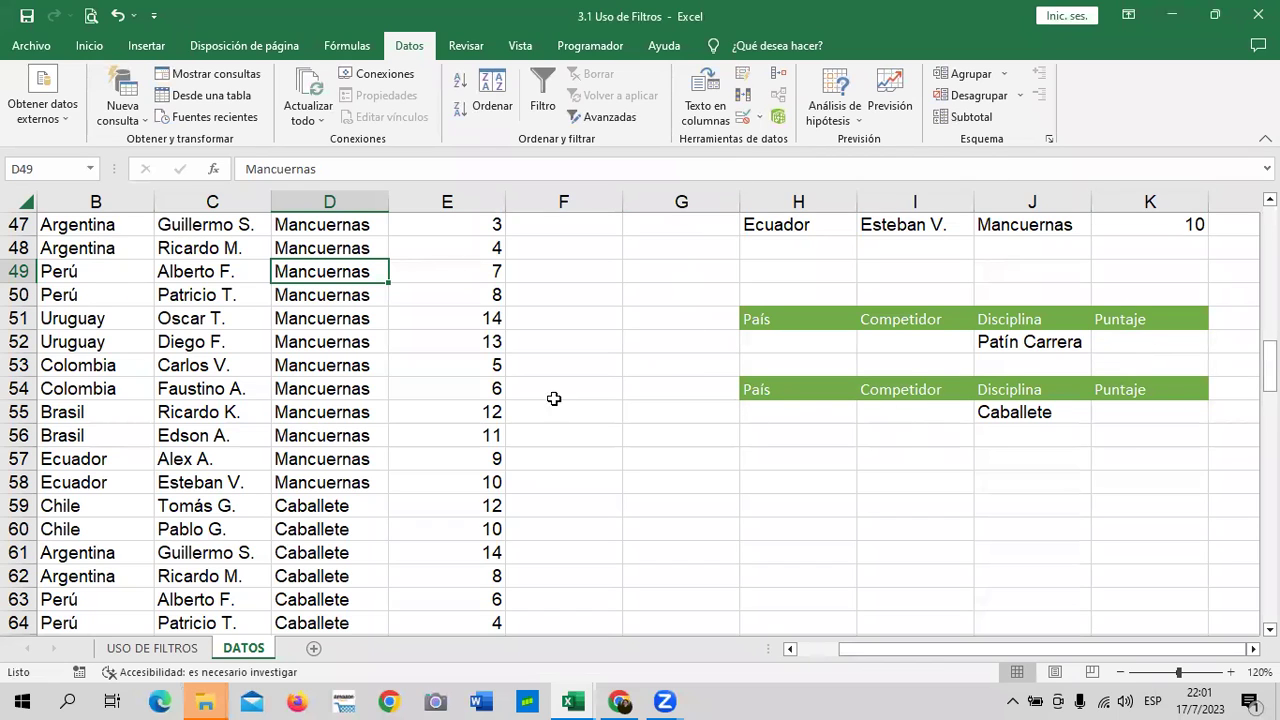
click(14, 388)
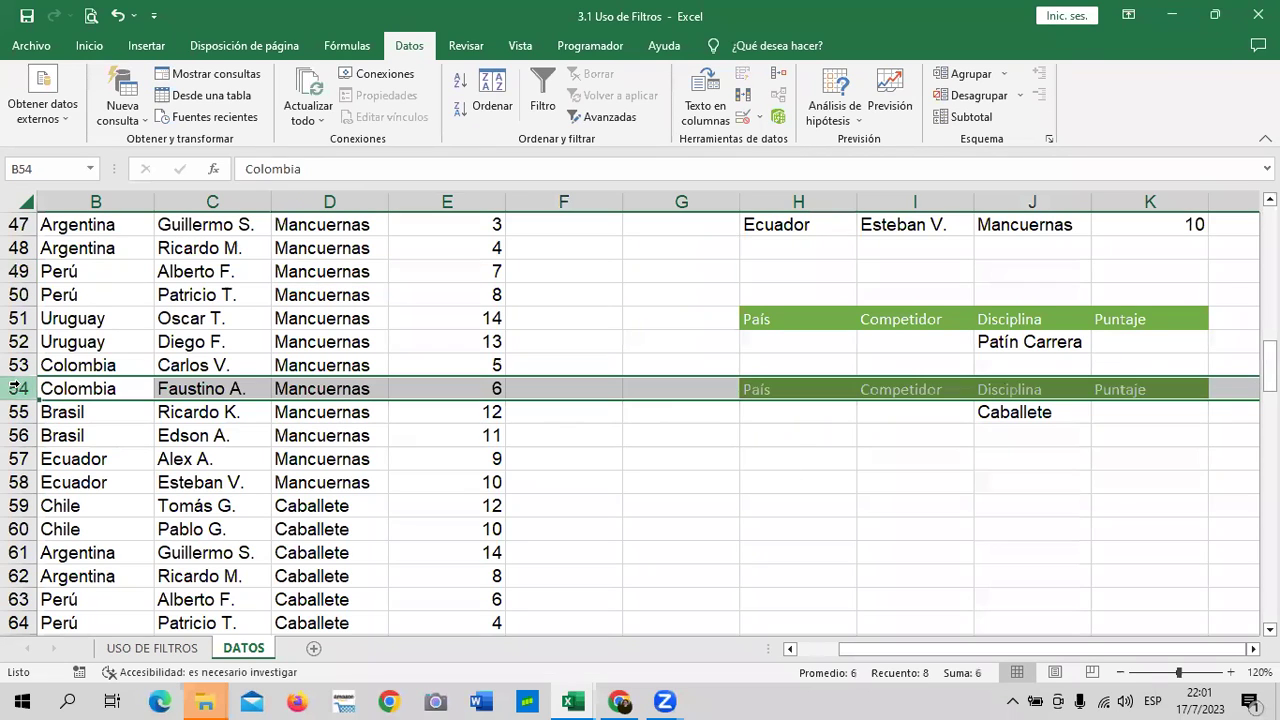
click(868, 388)
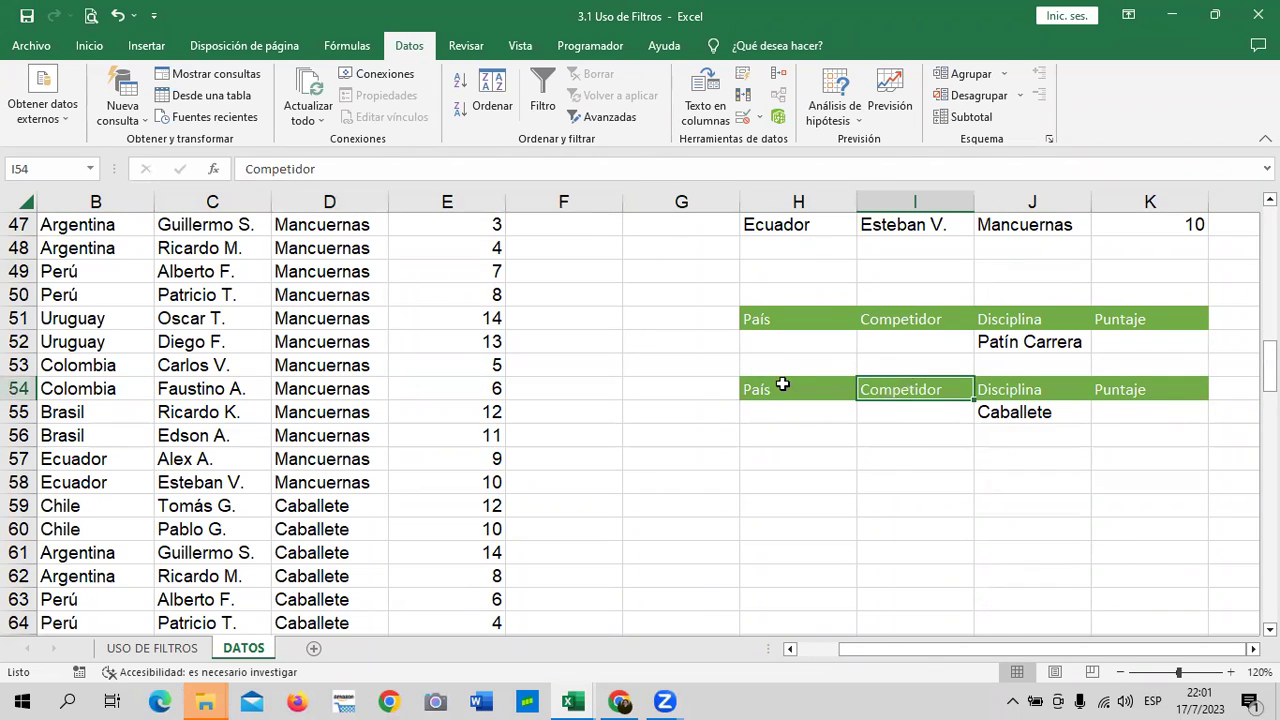
drag(782, 388, 1151, 411)
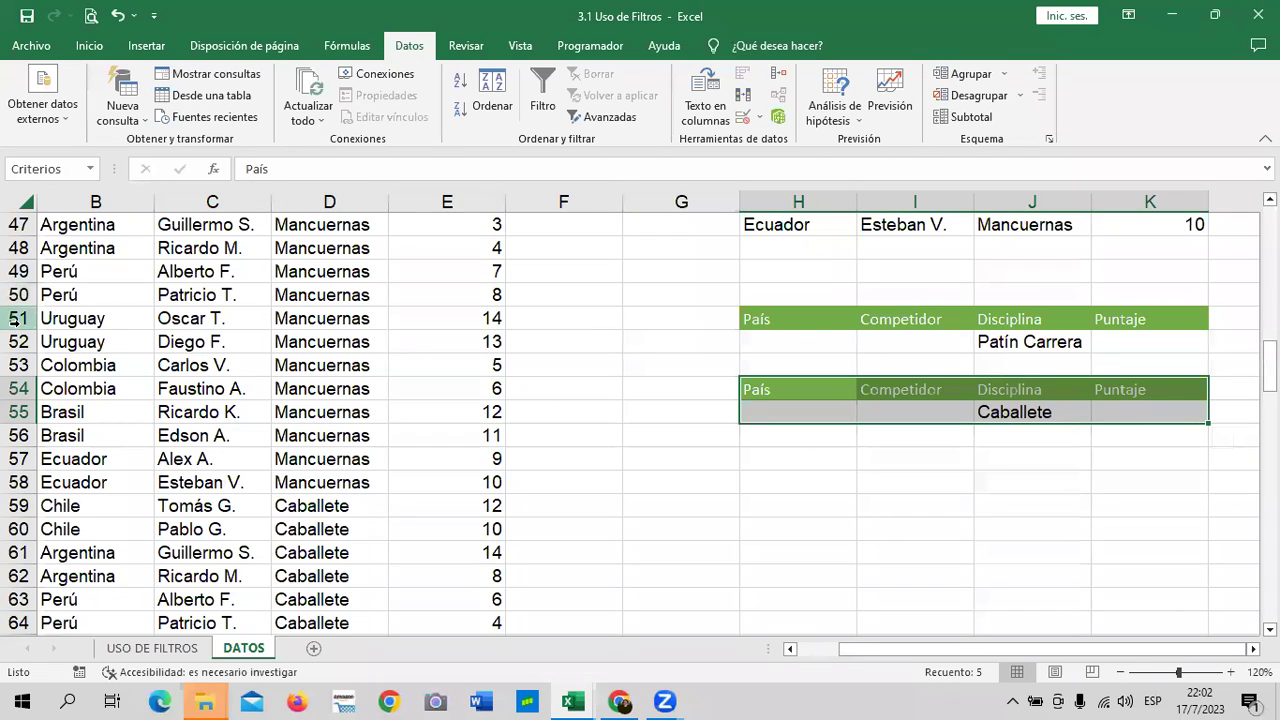
click(935, 402)
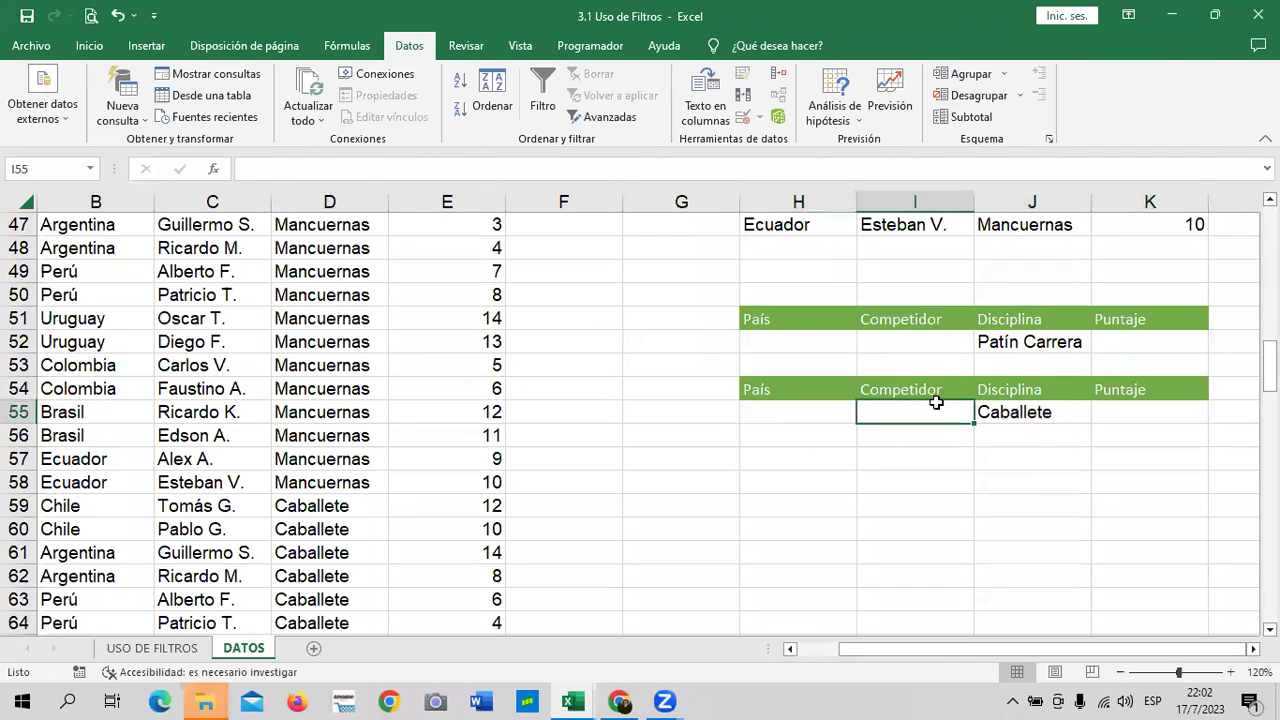
click(212, 318)
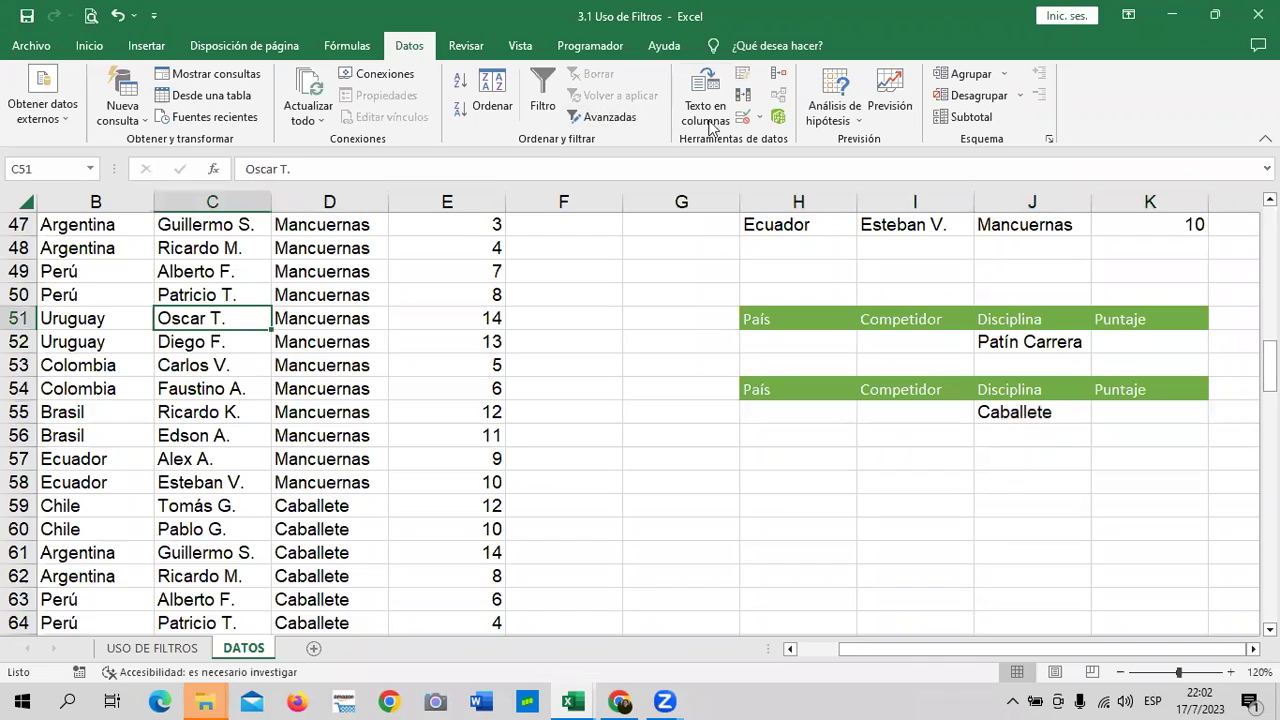
Run the advanced filter with criteria $H$54:$K$55 and unique records only, leaving 14 Caballete rows.
click(607, 117)
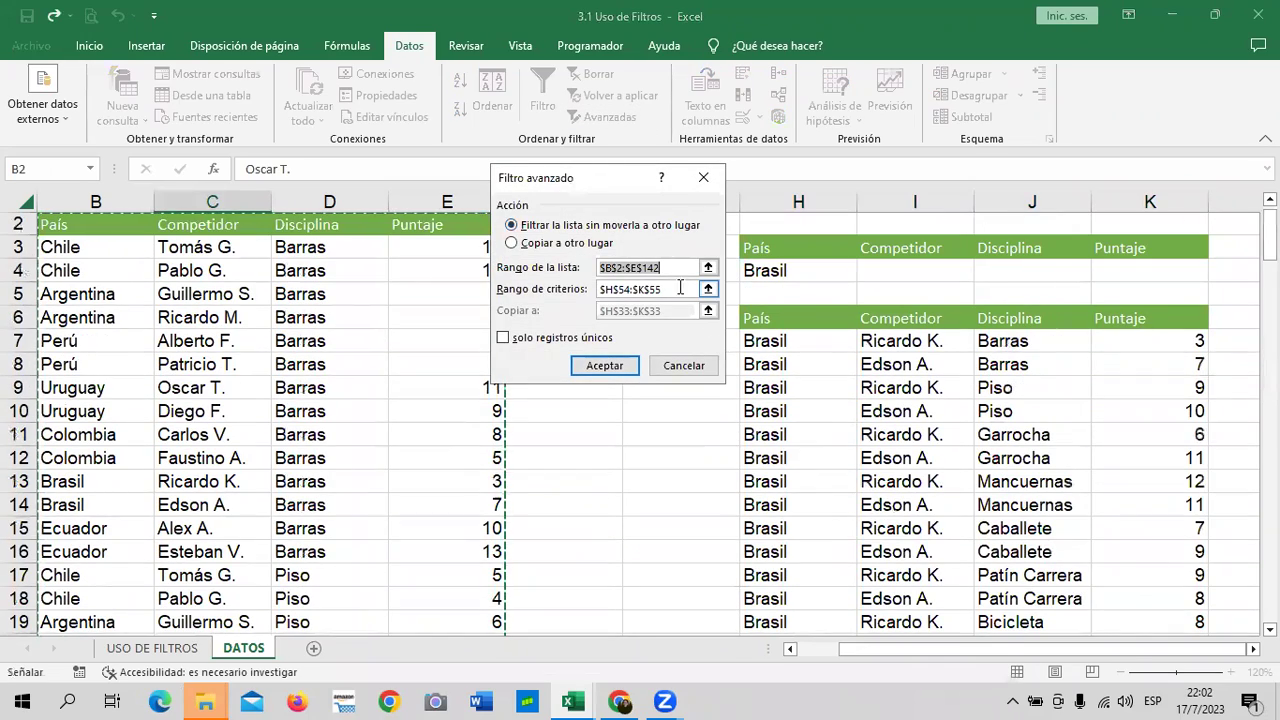
click(708, 289)
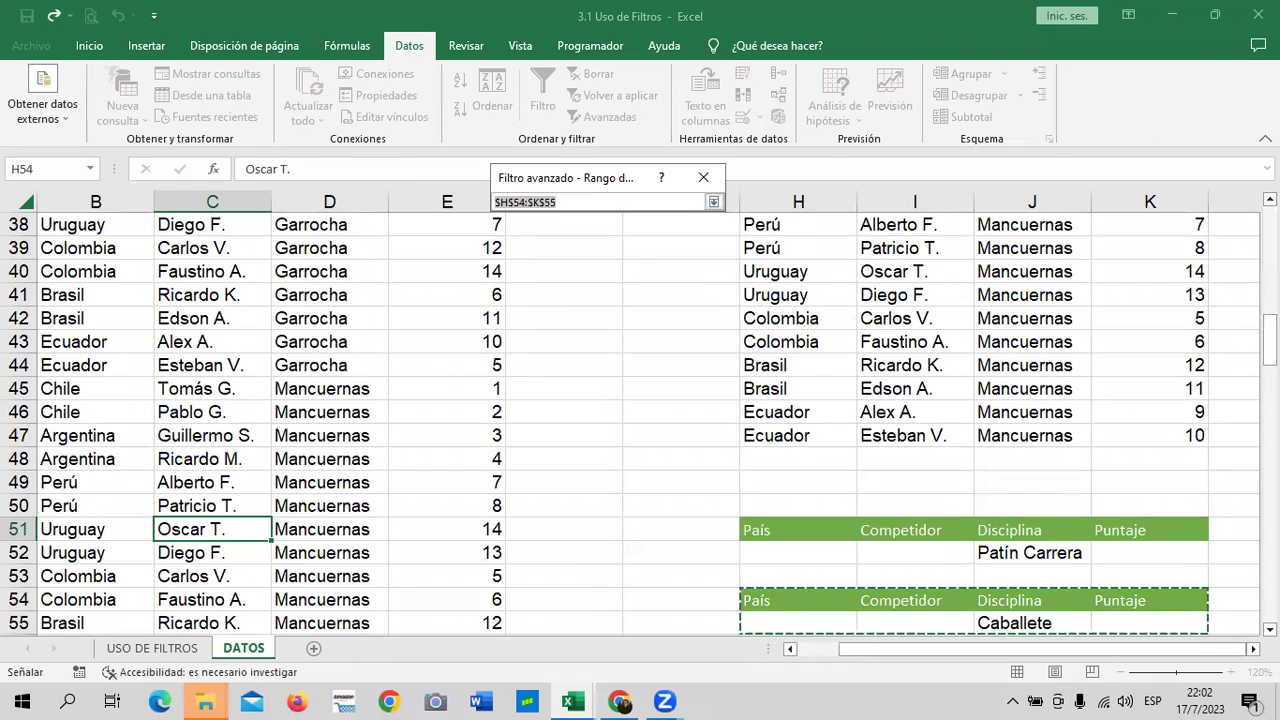
drag(1270, 340, 1270, 370)
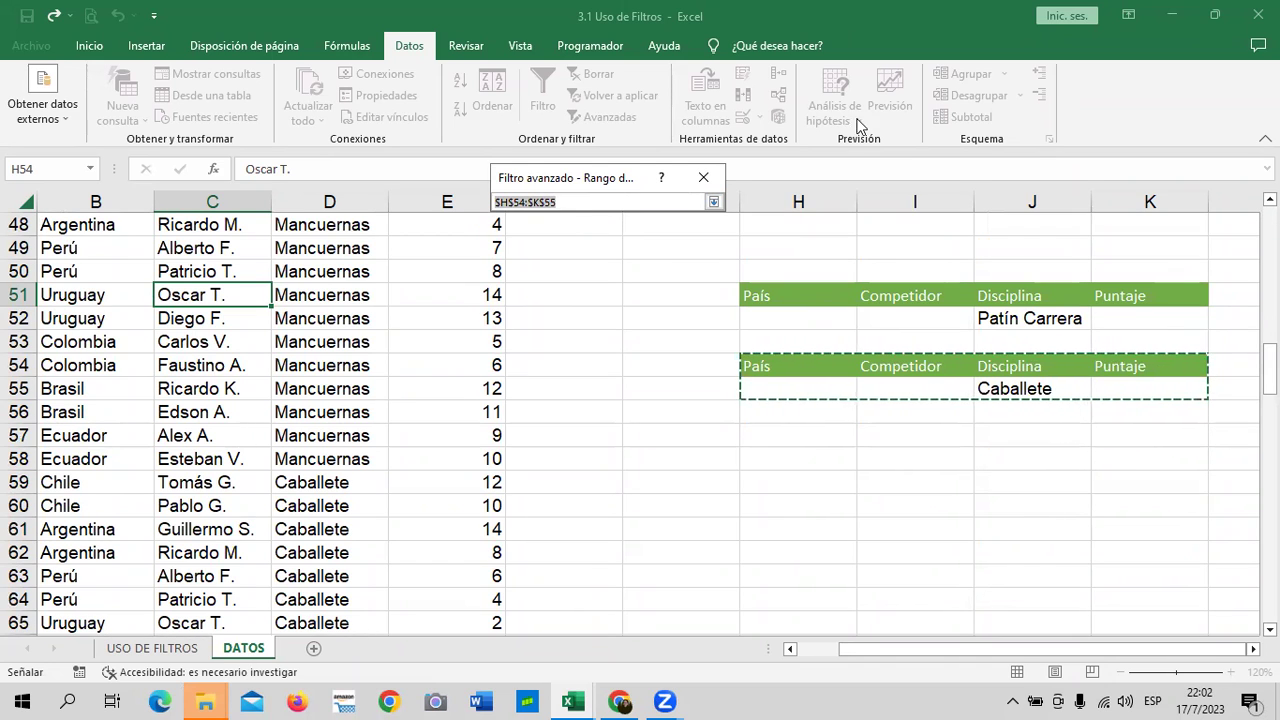
click(713, 202)
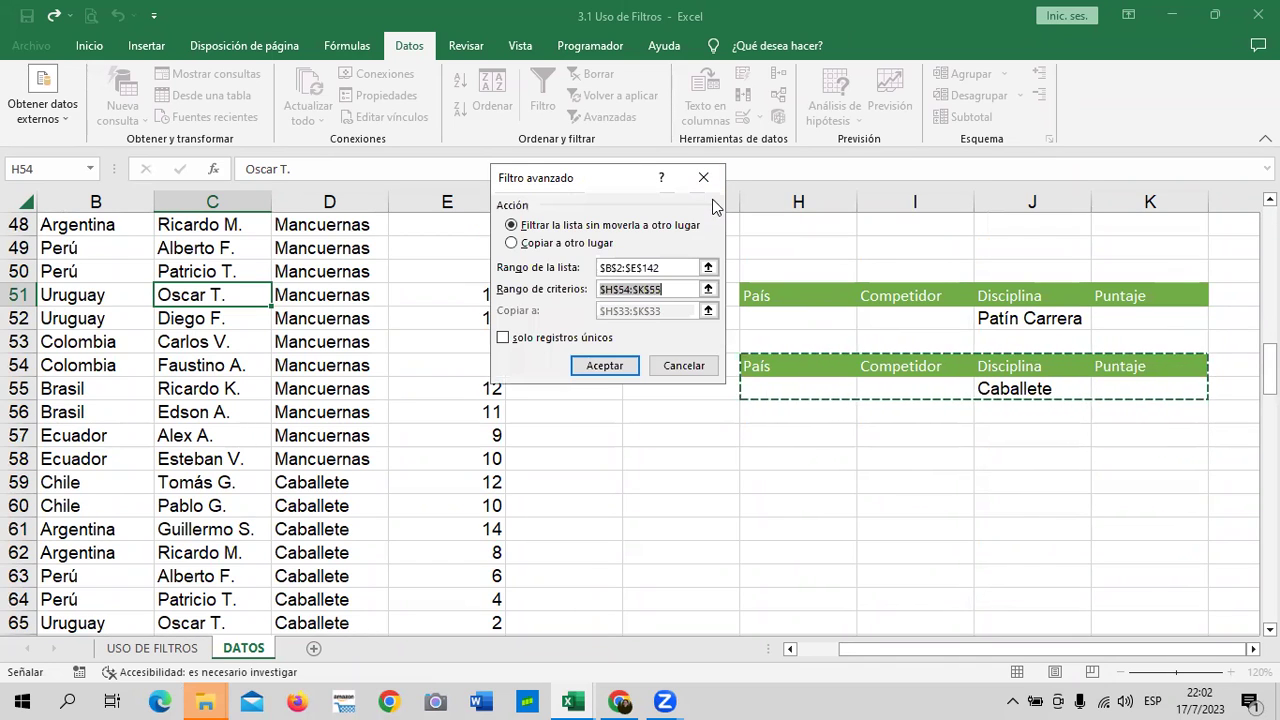
click(530, 342)
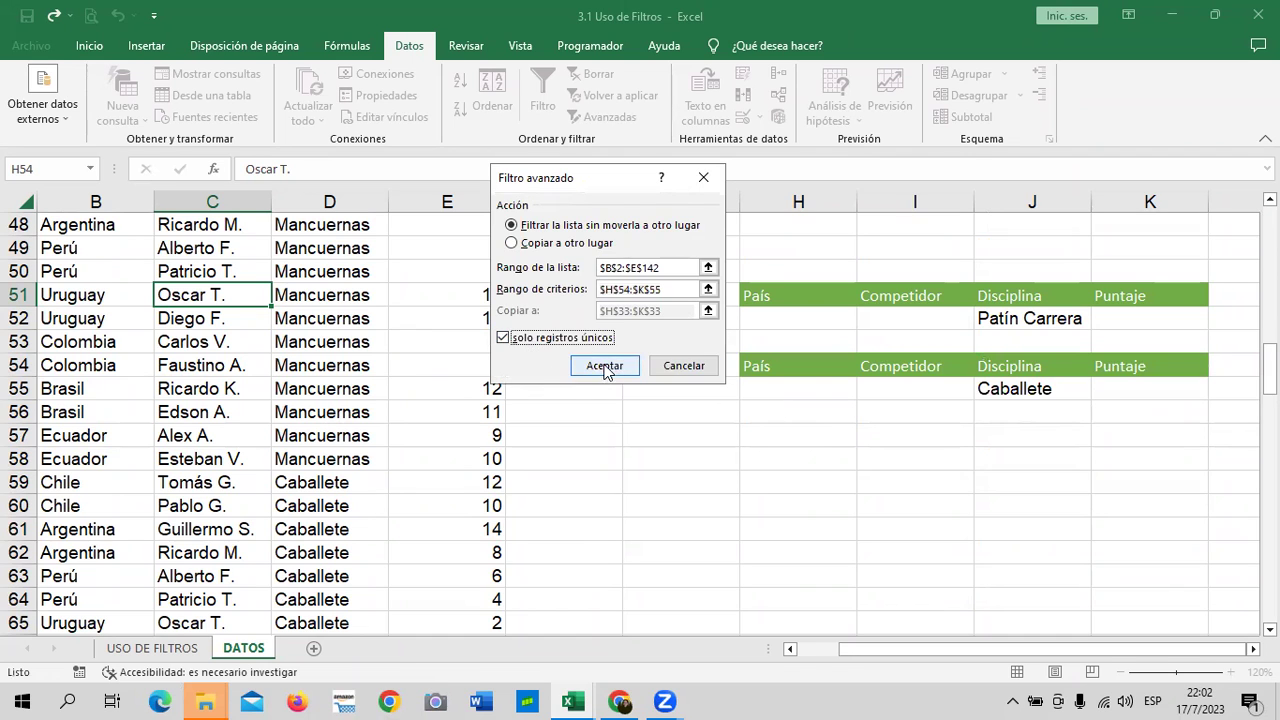
click(604, 365)
scroll(605, 380, up, 1)
scroll(608, 400, down, 2)
scroll(650, 320, up, 2)
Clear the filter and erase the Caballete criterion from J55.
click(599, 75)
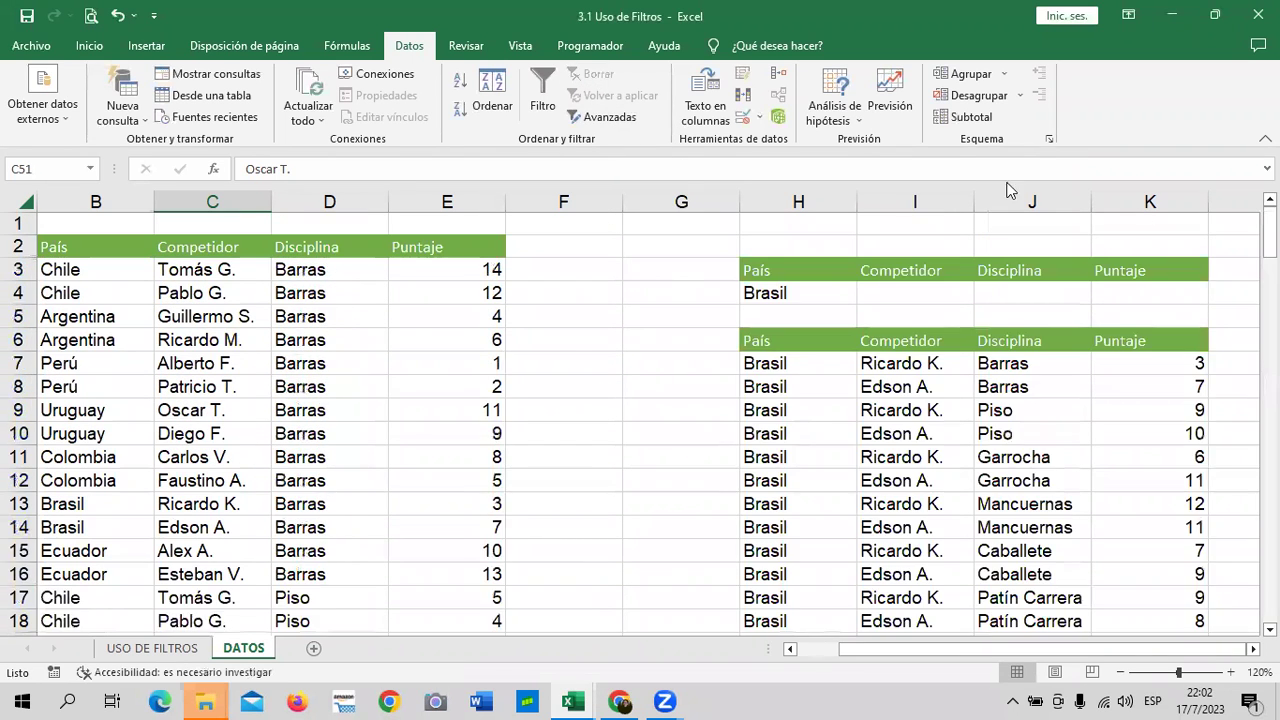
scroll(1014, 492, down, 9)
scroll(1014, 492, down, 5)
scroll(1012, 495, down, 9)
scroll(1011, 500, up, 5)
scroll(1011, 500, up, 4)
click(1015, 506)
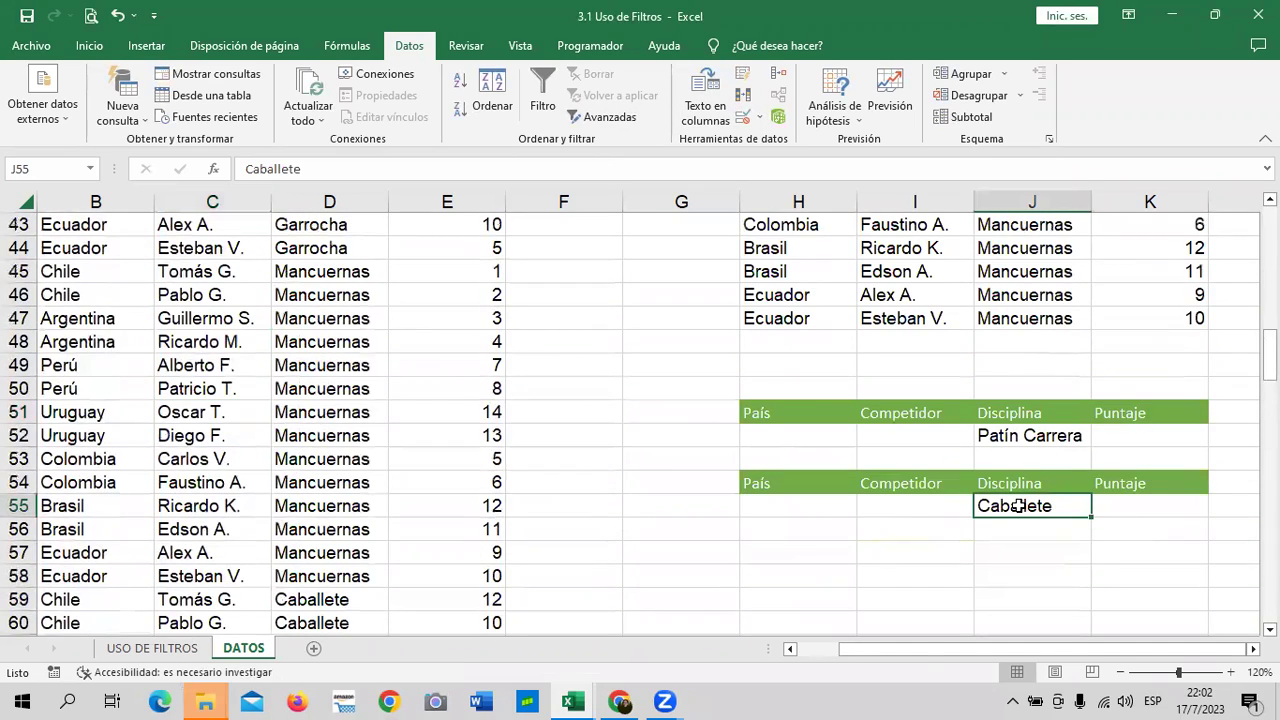
key(Delete)
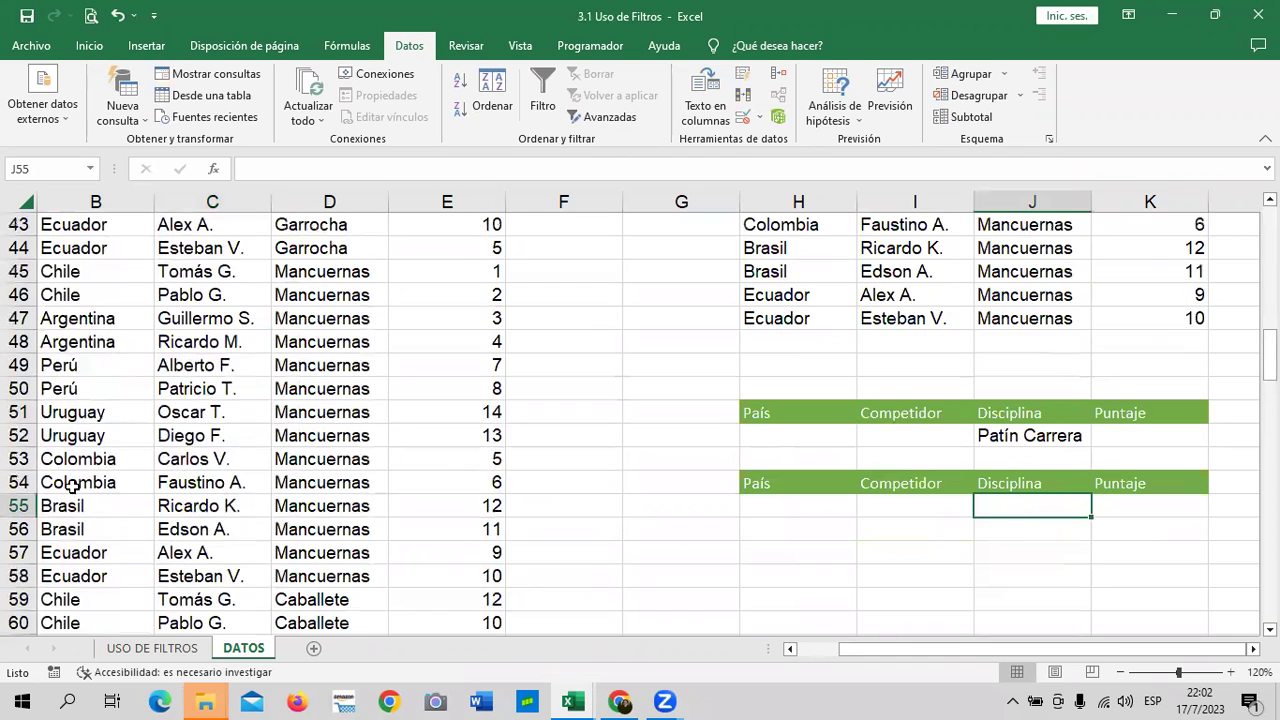
Copy Colombia from B53 into the País criterion cell H55.
click(78, 459)
right_click(78, 459)
click(125, 68)
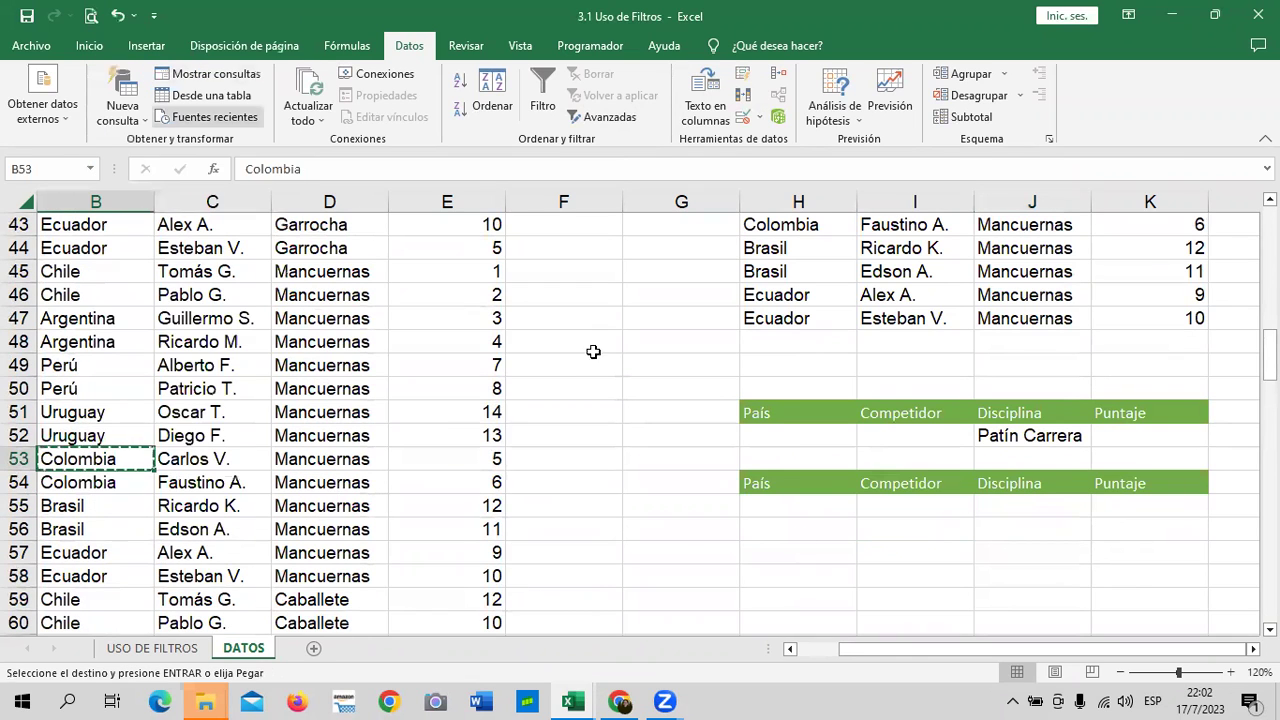
click(790, 503)
key(ctrl+v)
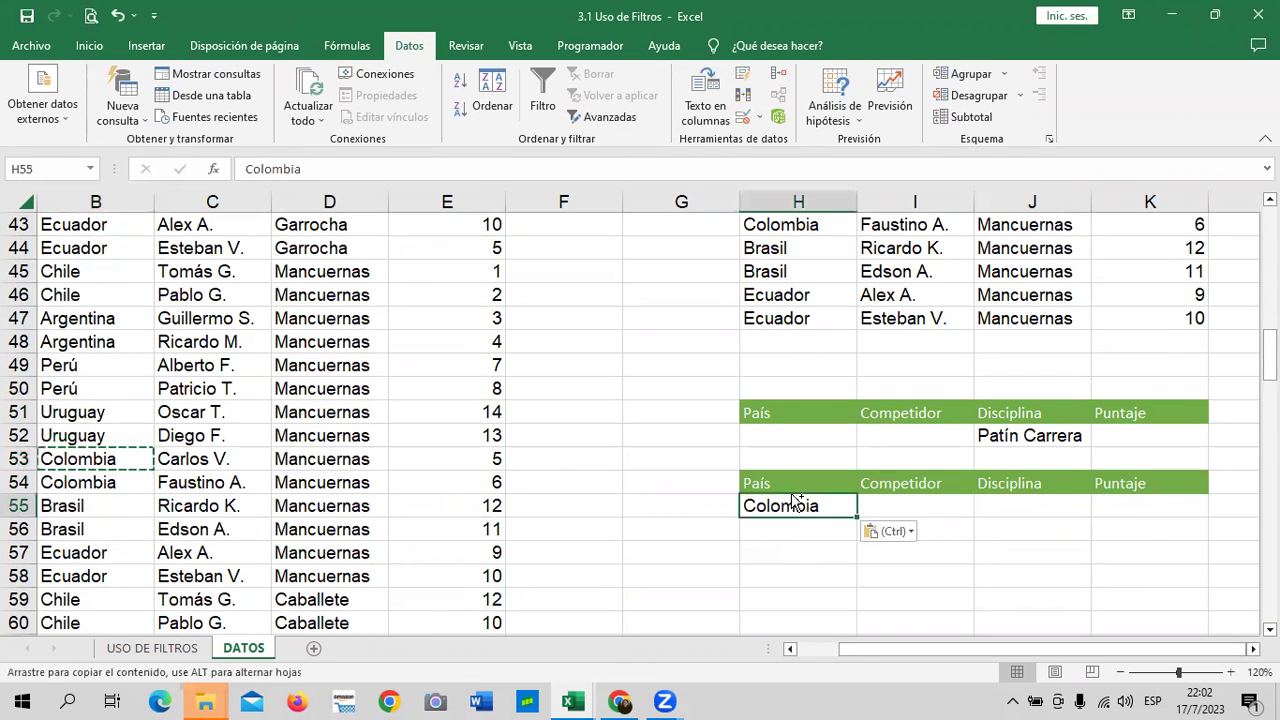
Advanced-filter the list with criteria $H$54:$K$55 and unique records, showing 20 Colombia rows.
click(304, 366)
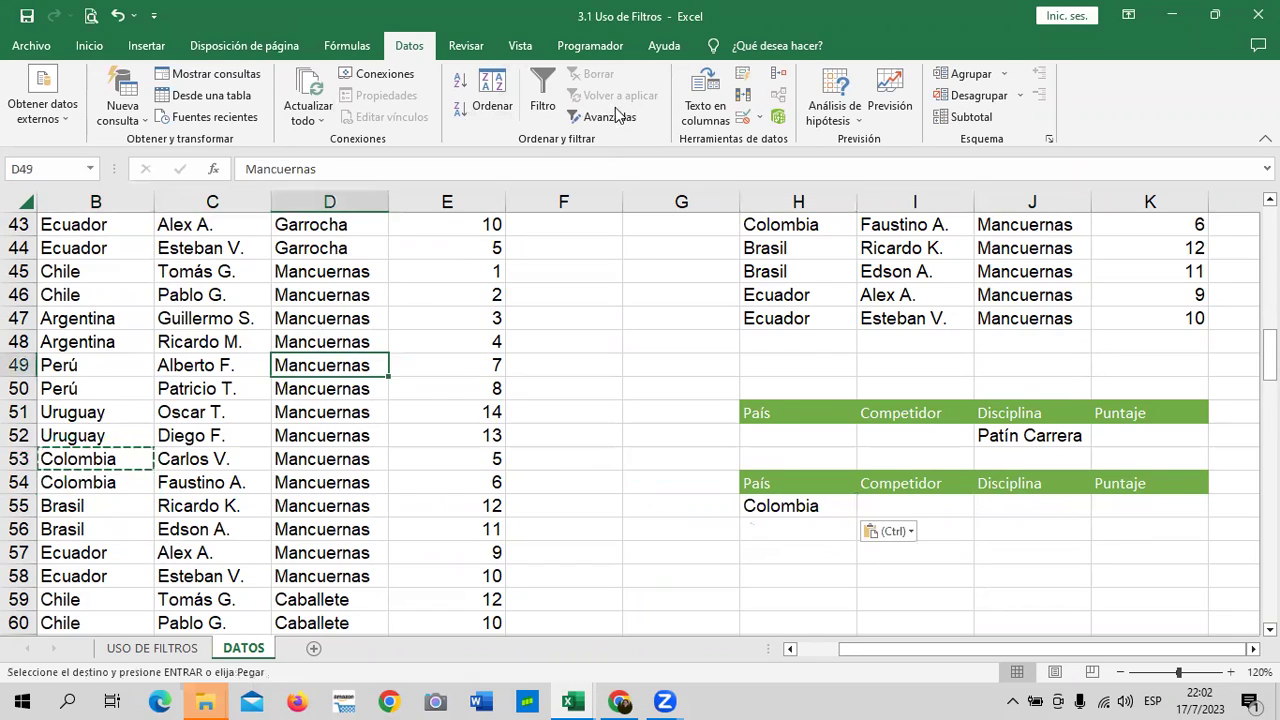
click(603, 117)
click(708, 289)
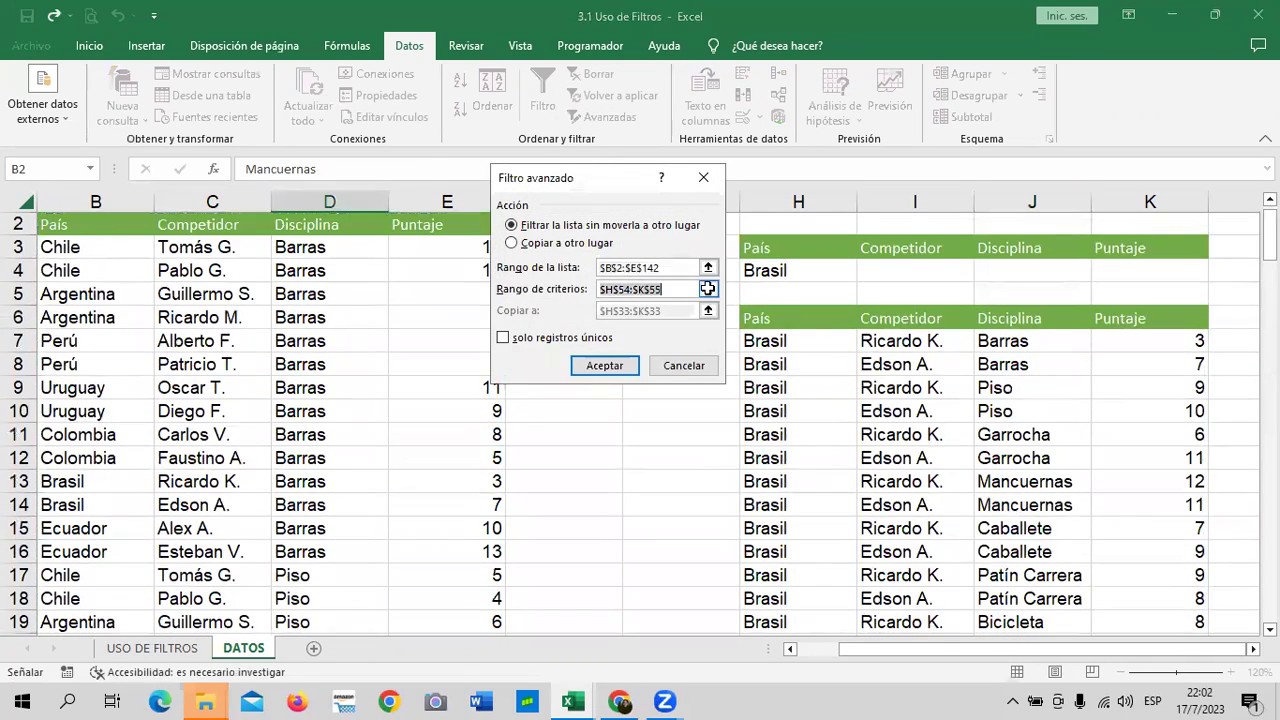
click(633, 202)
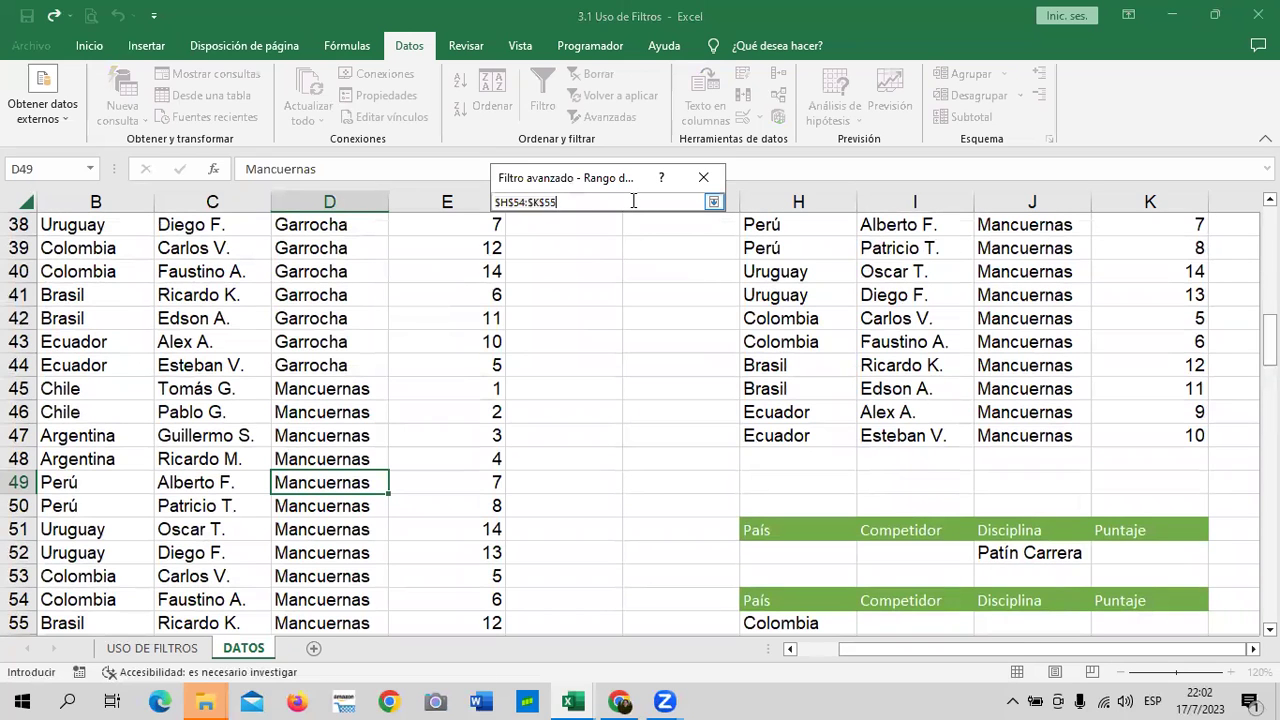
scroll(598, 288, down, 6)
scroll(598, 288, up, 2)
scroll(598, 288, up, 2)
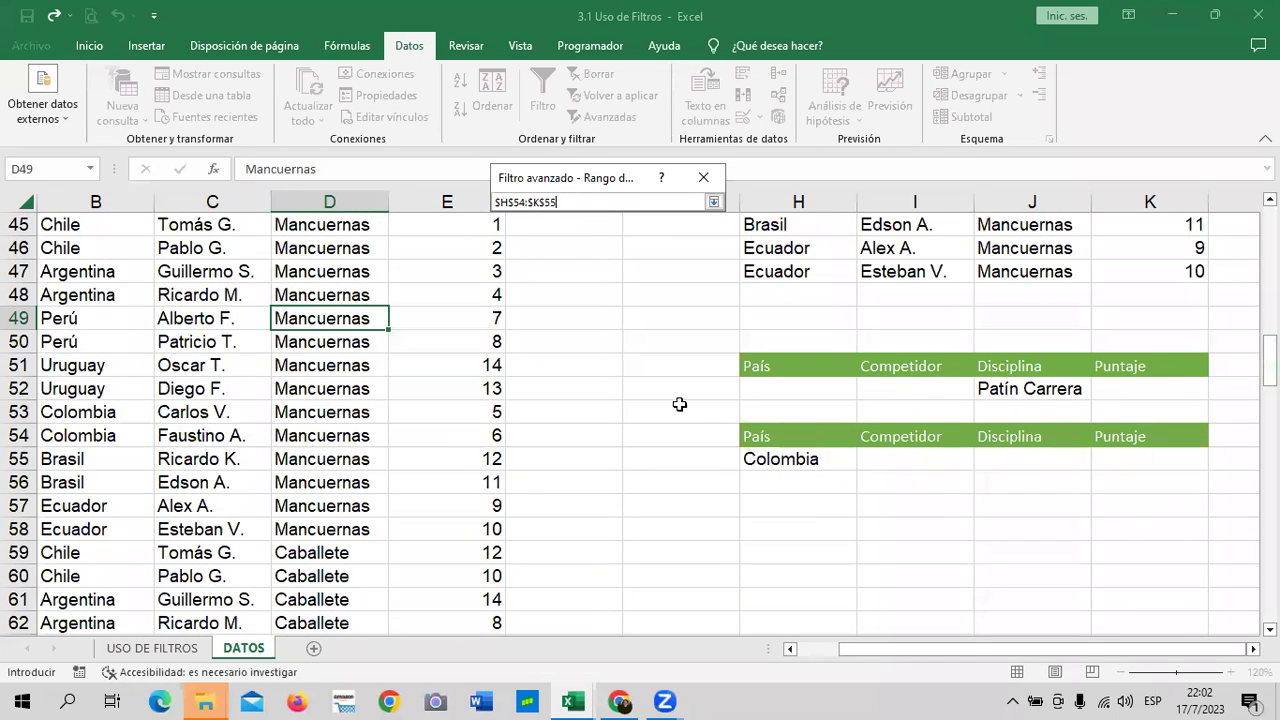
click(713, 202)
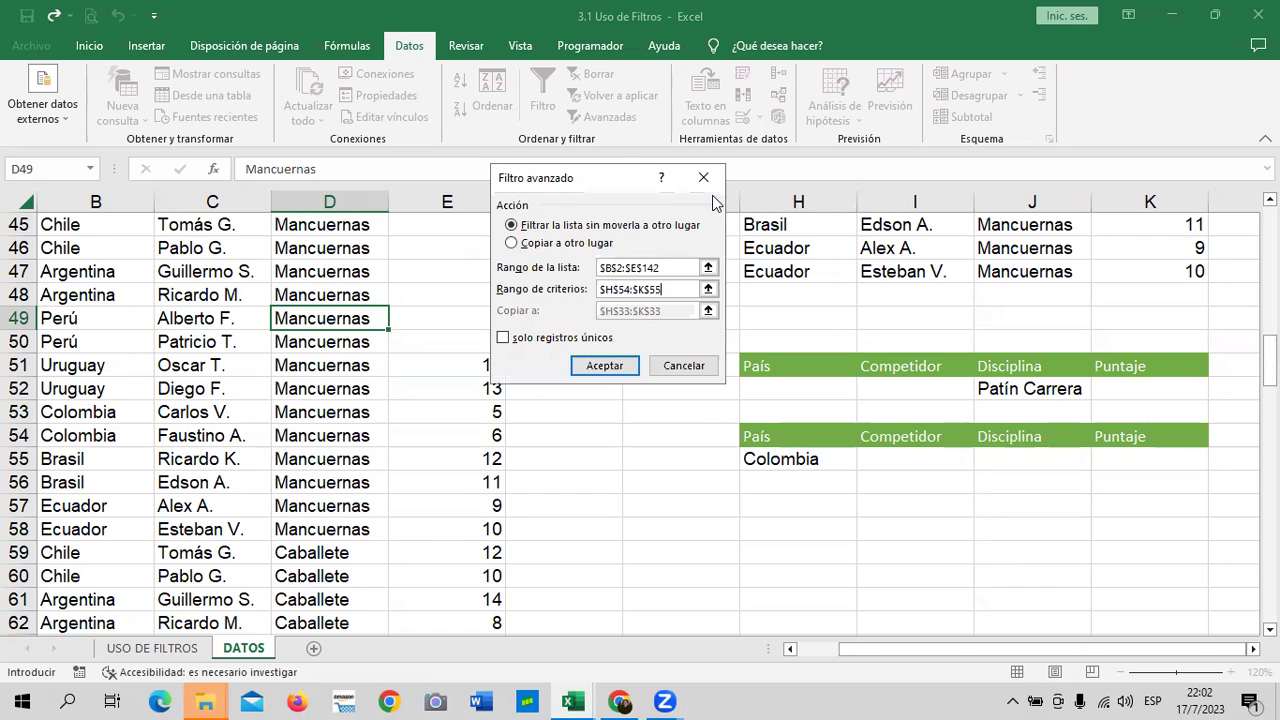
click(503, 337)
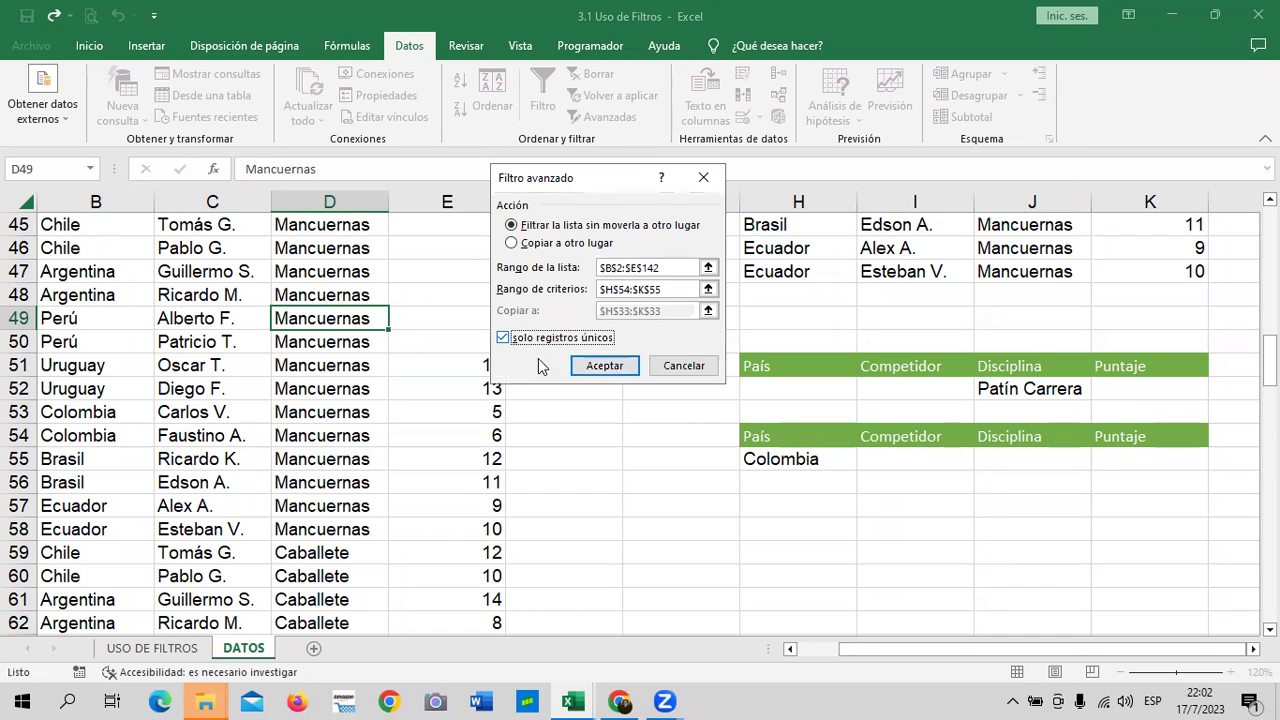
click(604, 365)
scroll(762, 423, up, 3)
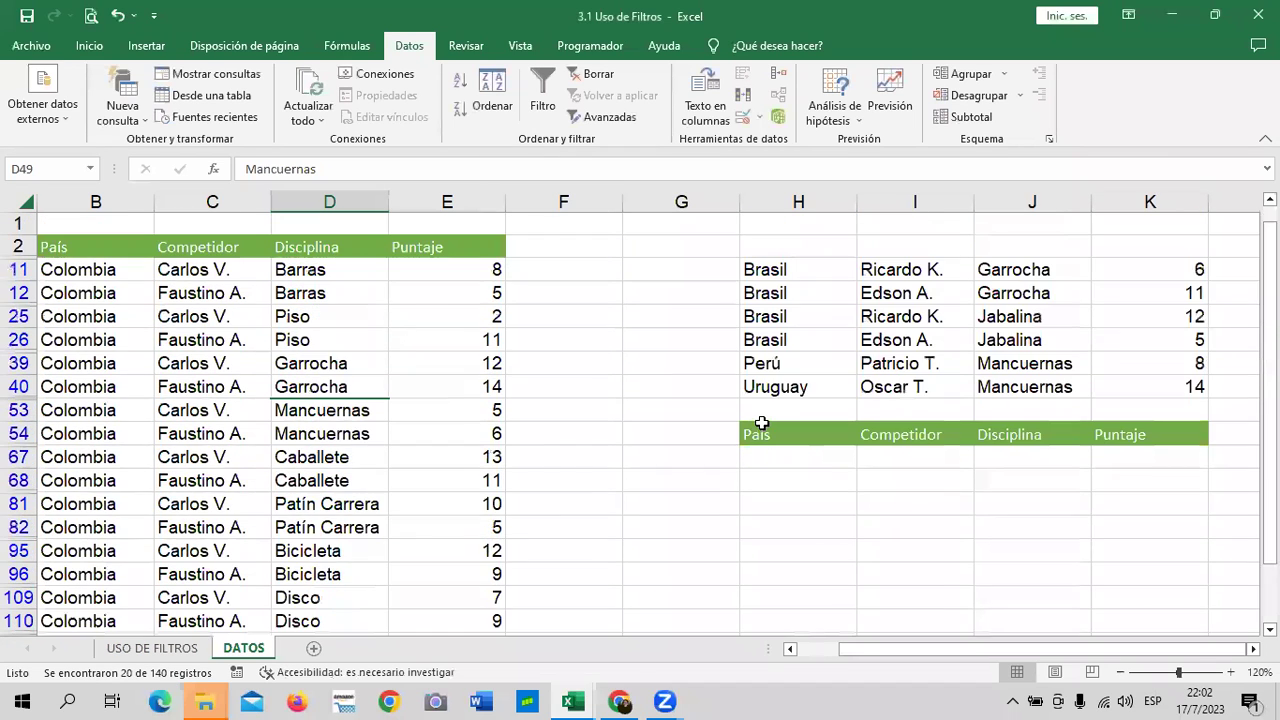
scroll(138, 346, down, 3)
scroll(109, 452, up, 3)
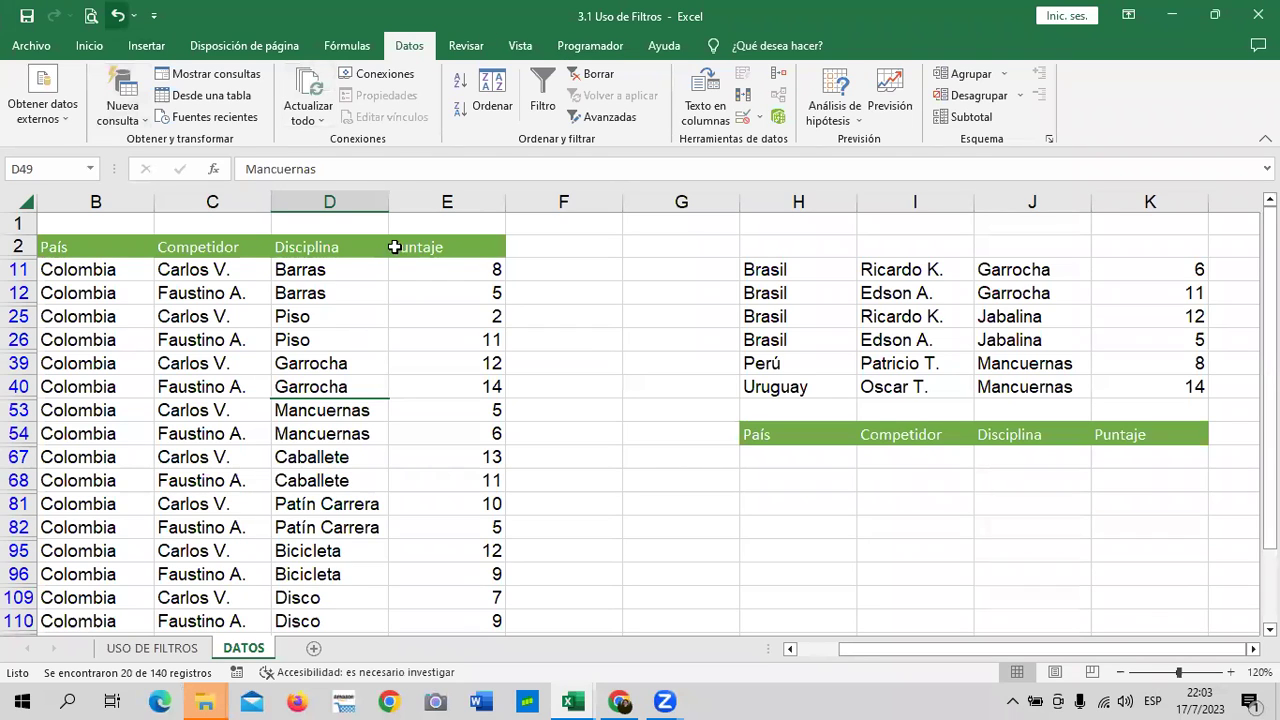
Clear the Colombia filter, check USO DE FILTROS, then review the full DATOS list.
click(598, 74)
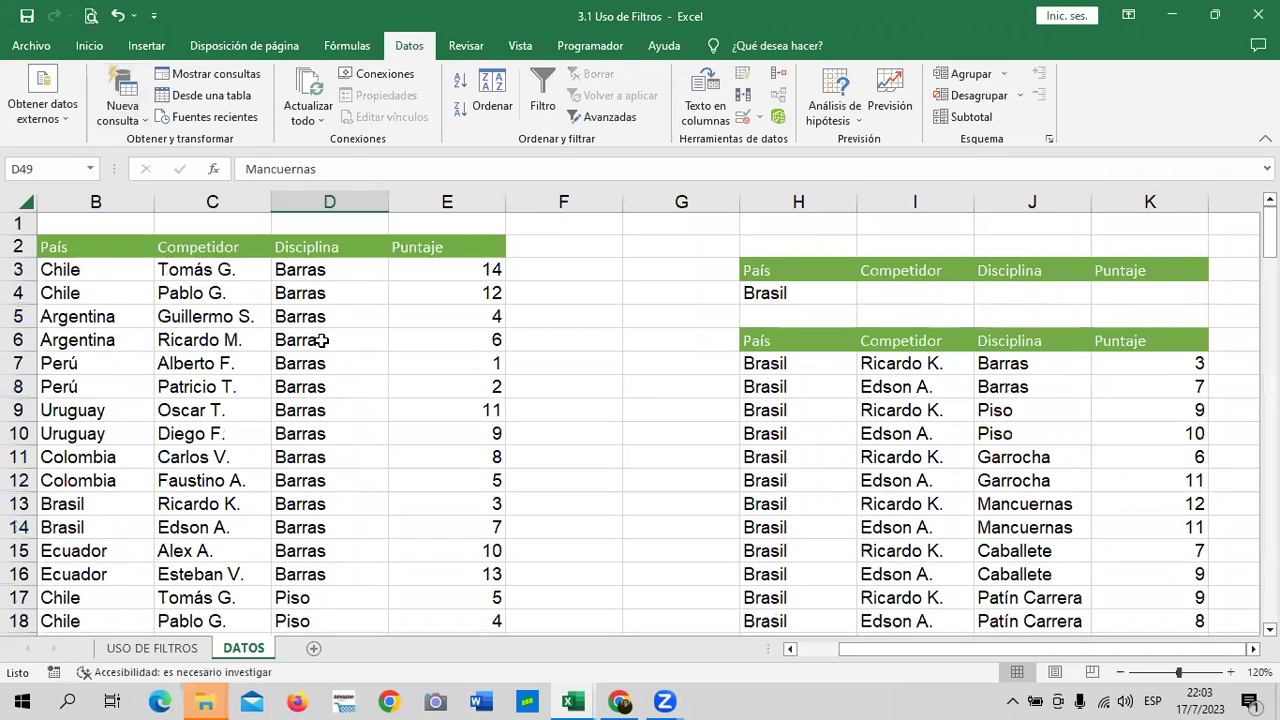
click(250, 408)
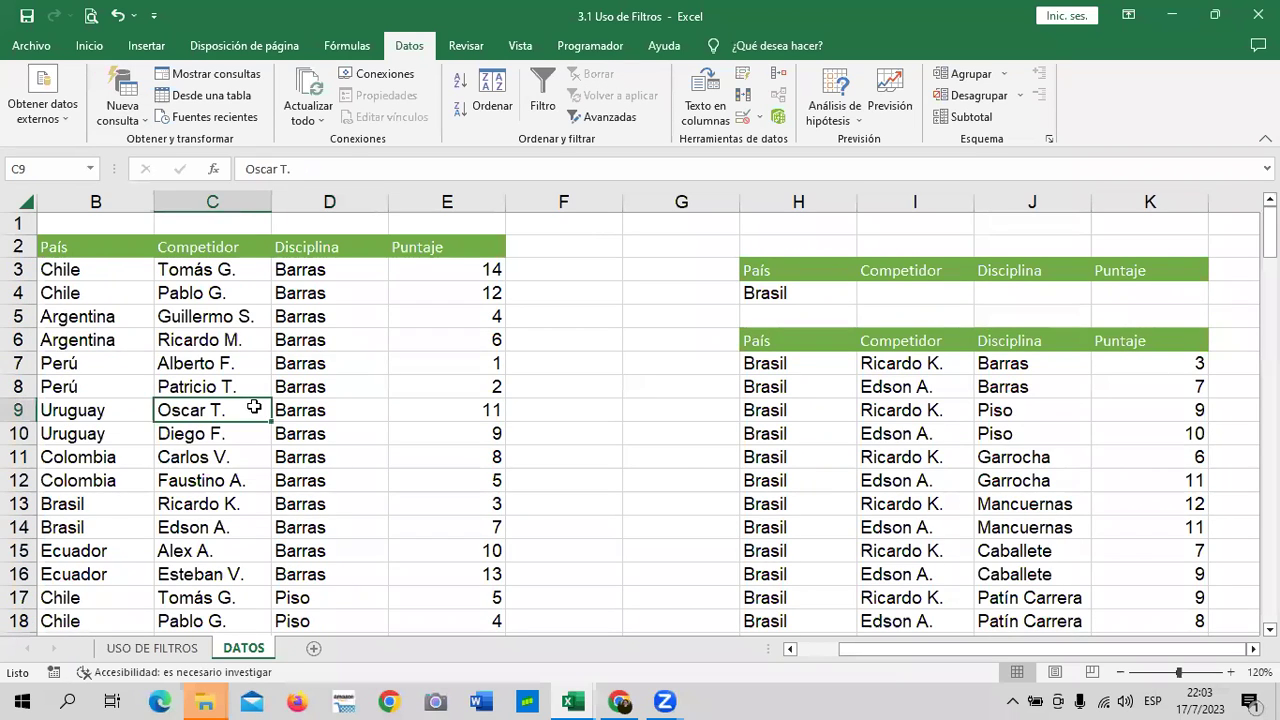
click(150, 648)
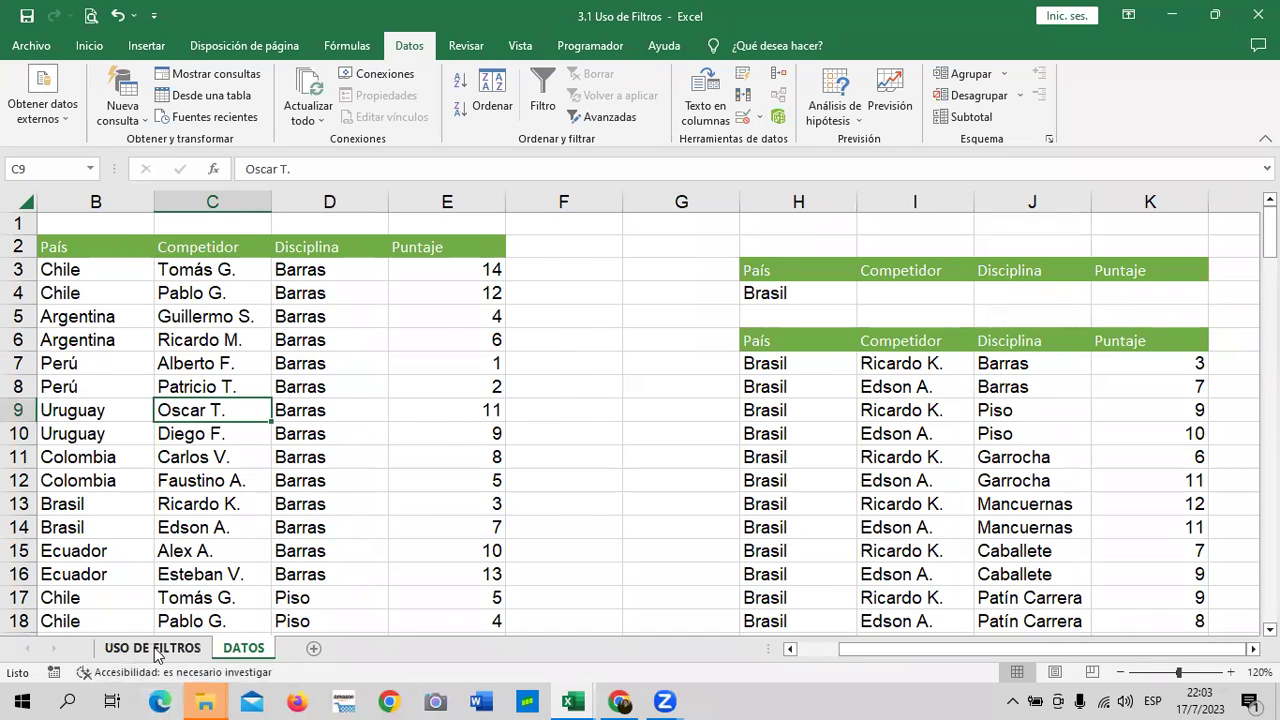
click(244, 649)
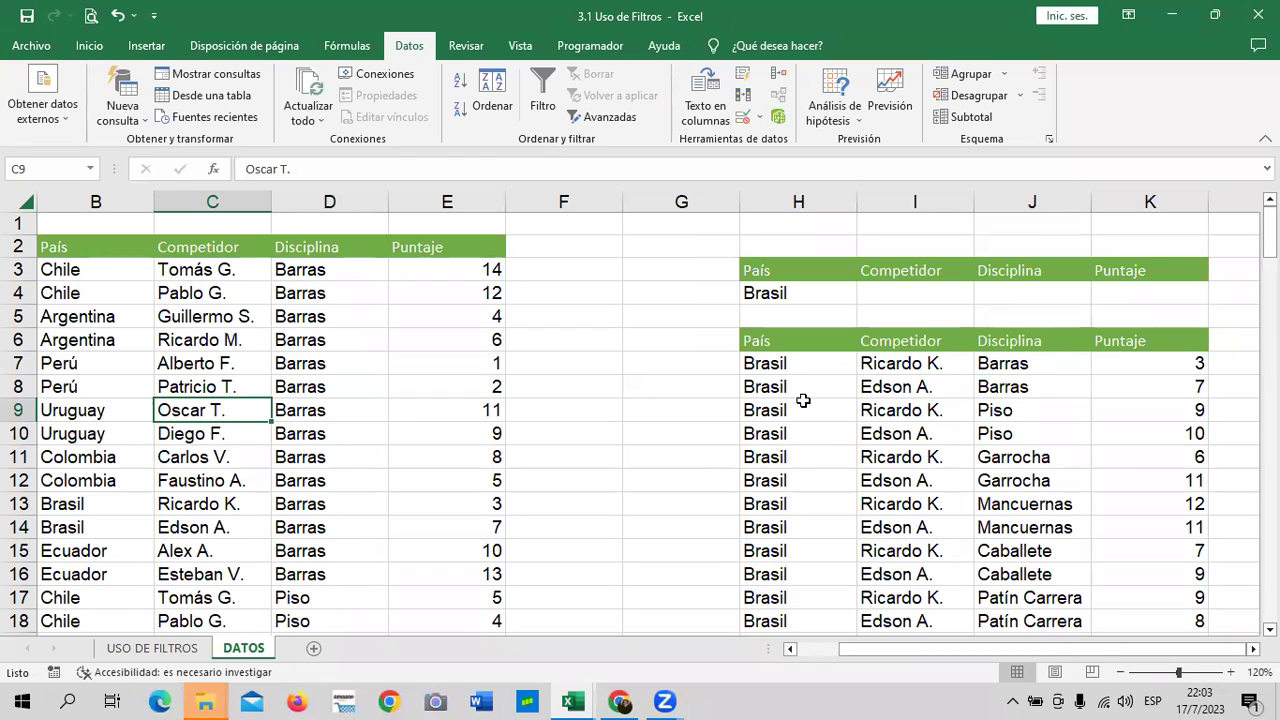
scroll(803, 400, down, 5)
scroll(808, 459, down, 4)
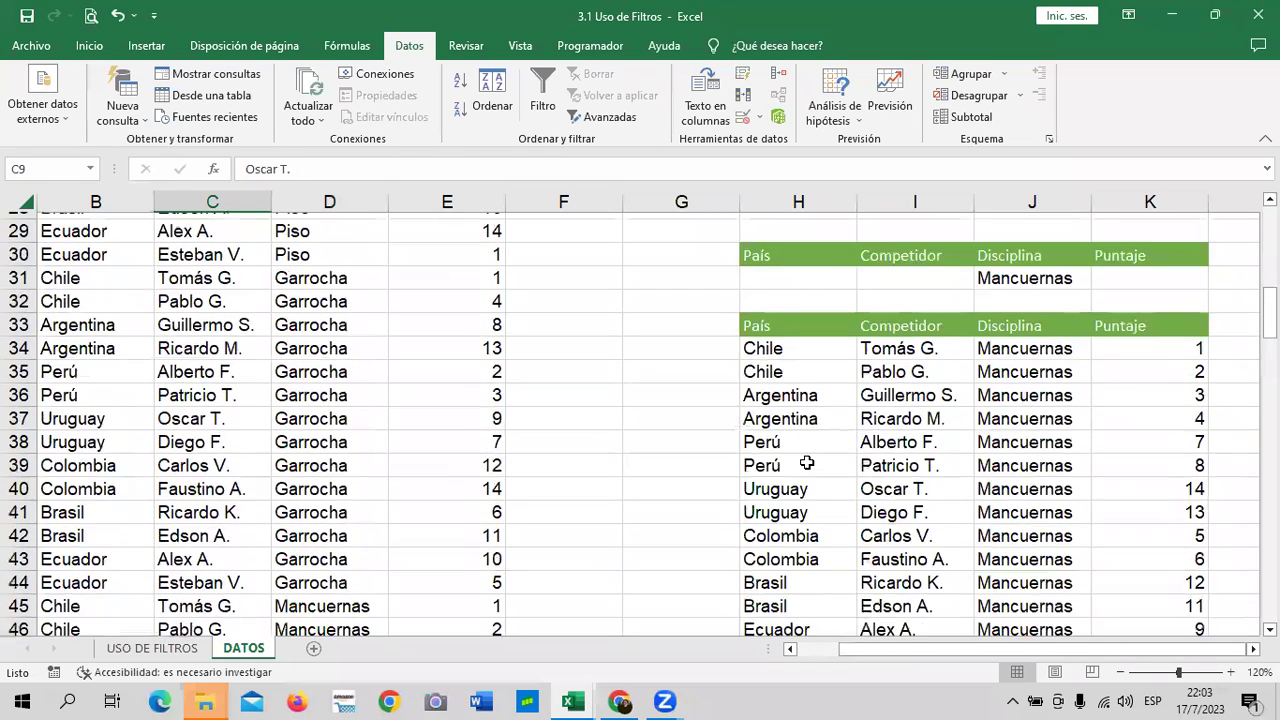
scroll(806, 462, down, 4)
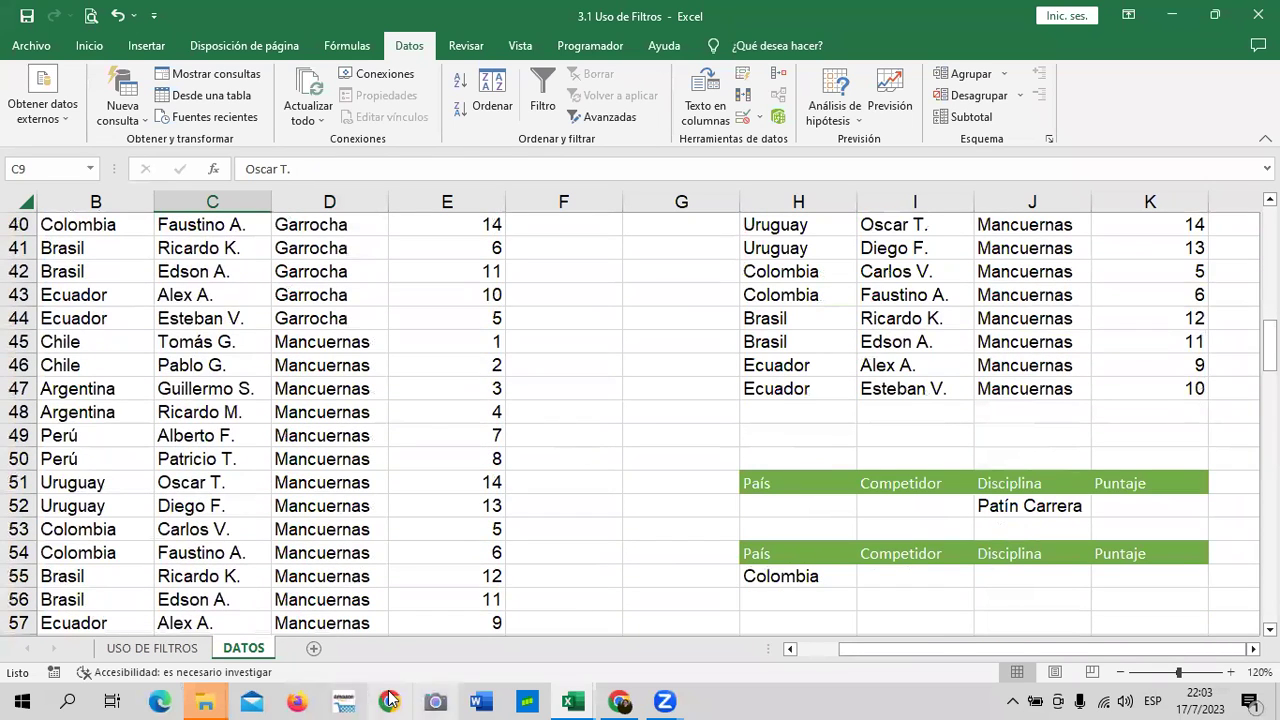
scroll(380, 594, up, 4)
scroll(378, 588, up, 4)
scroll(378, 588, up, 4)
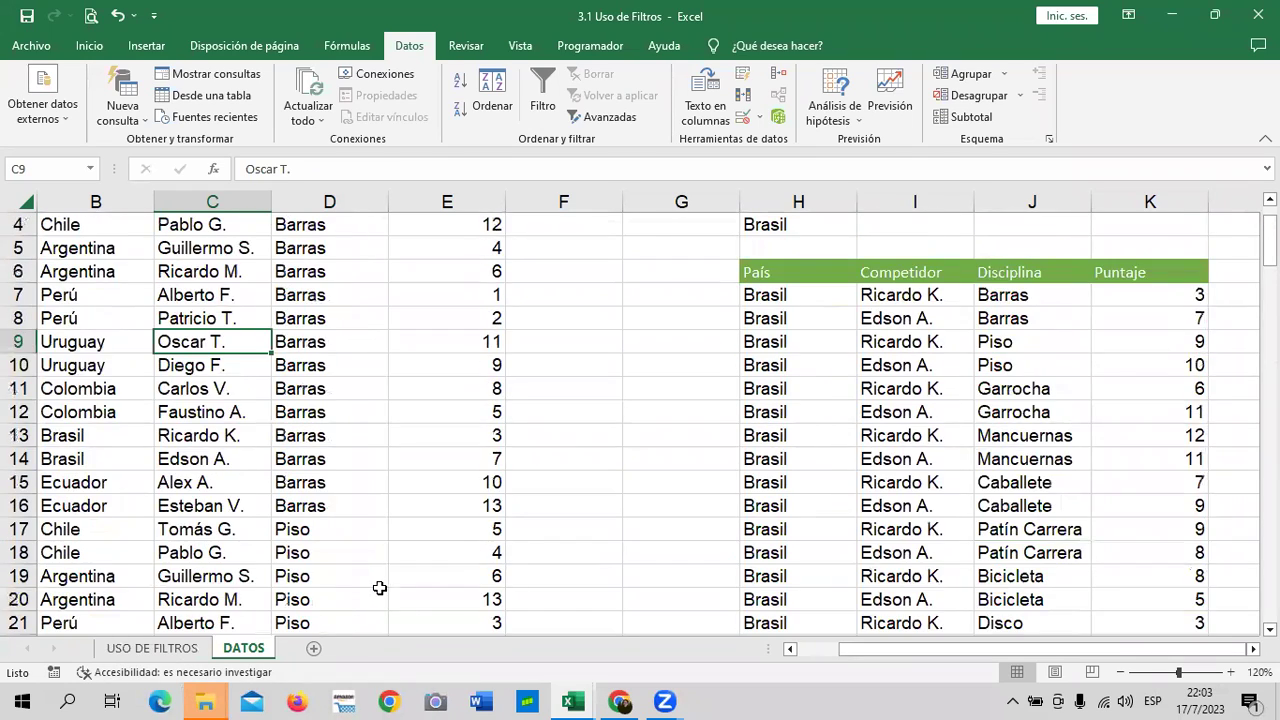
scroll(365, 480, up, 1)
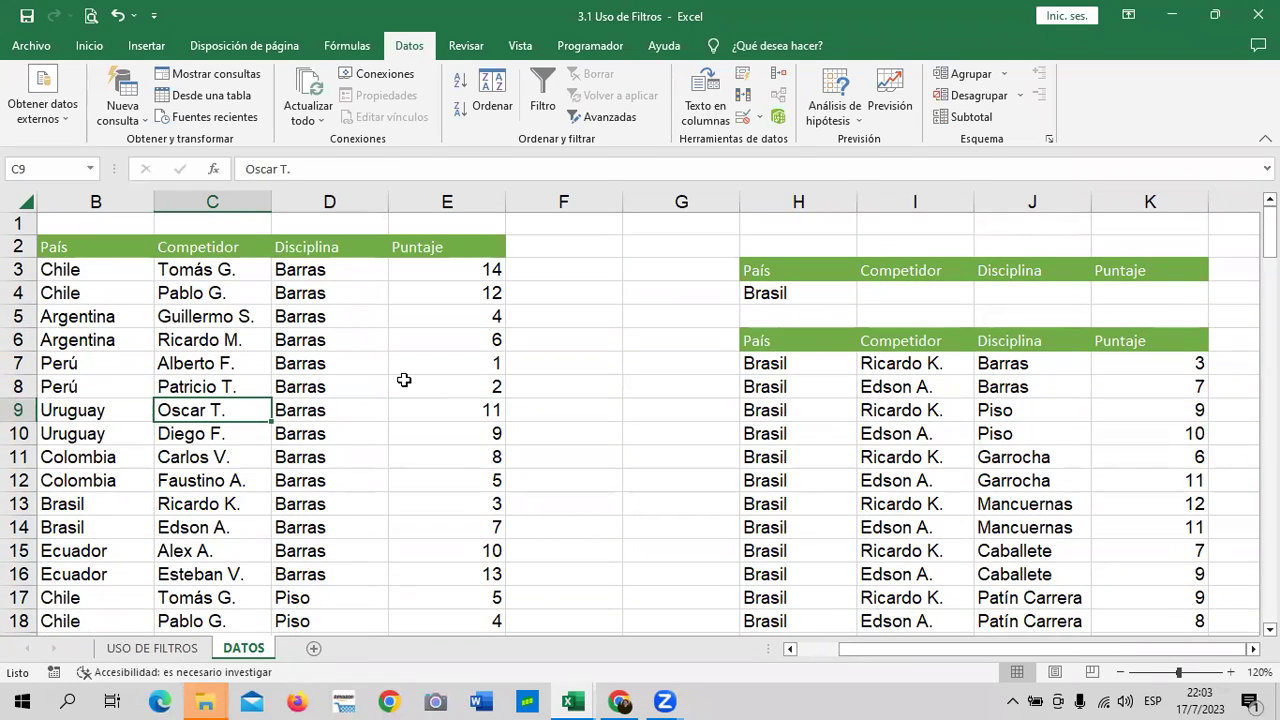